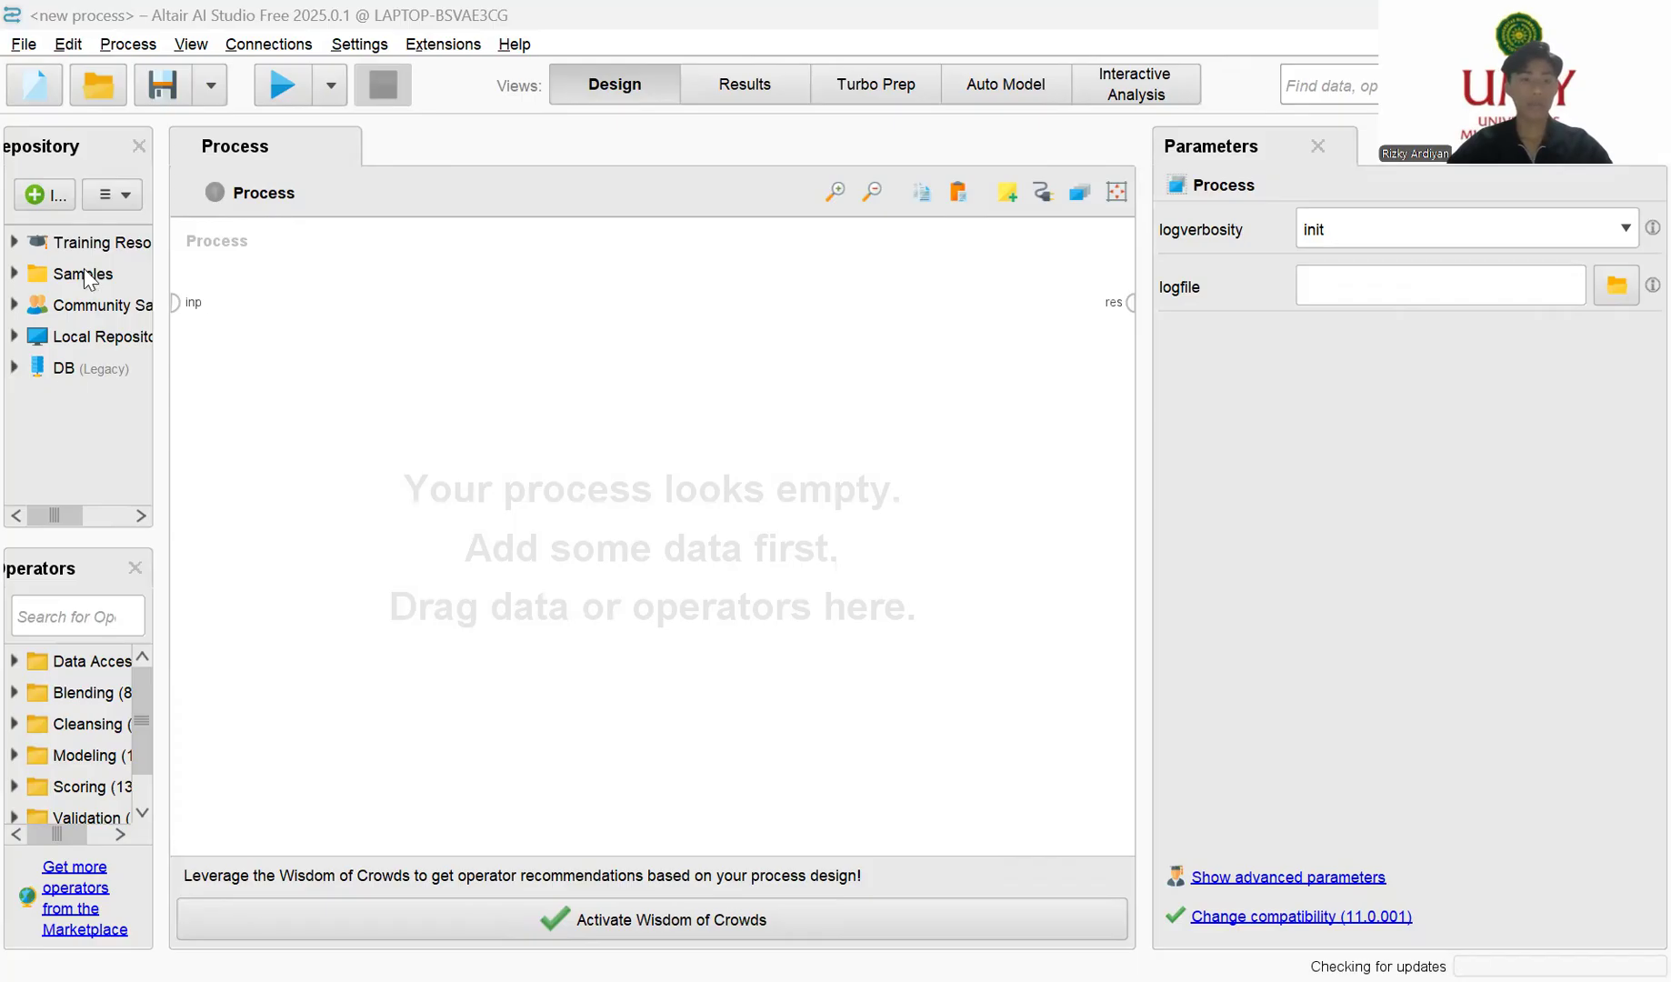
Step: Find the Read Excel operator and add it to the empty process near the input port
click(111, 620)
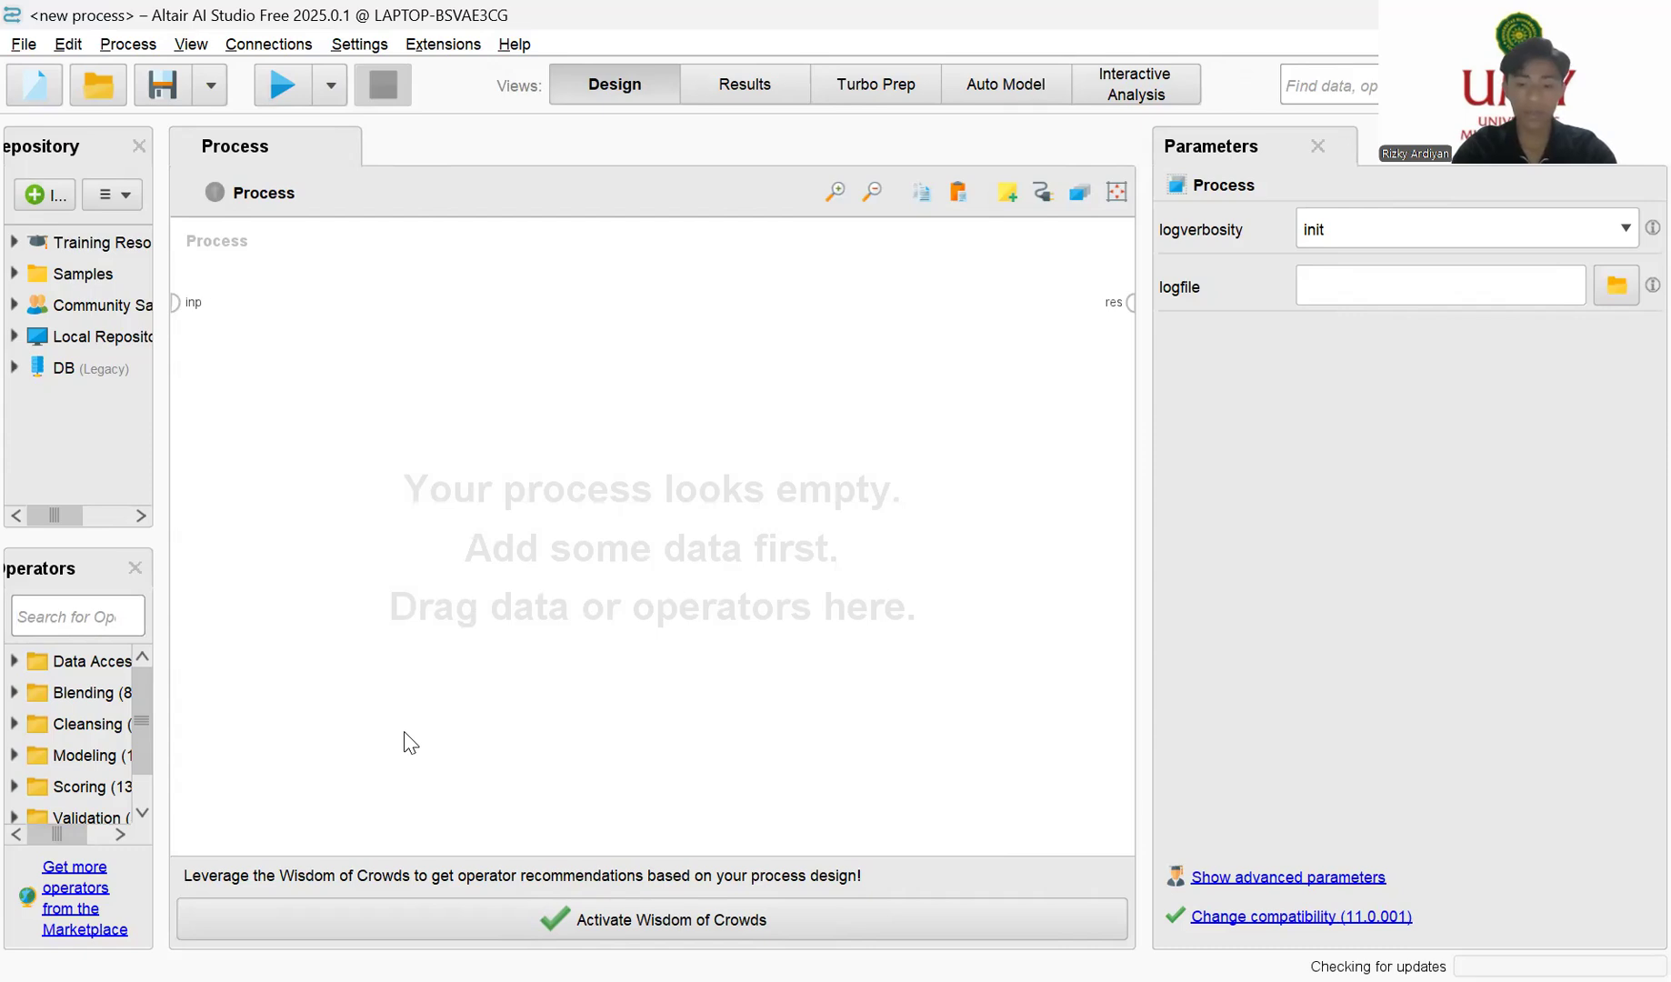
text(read)
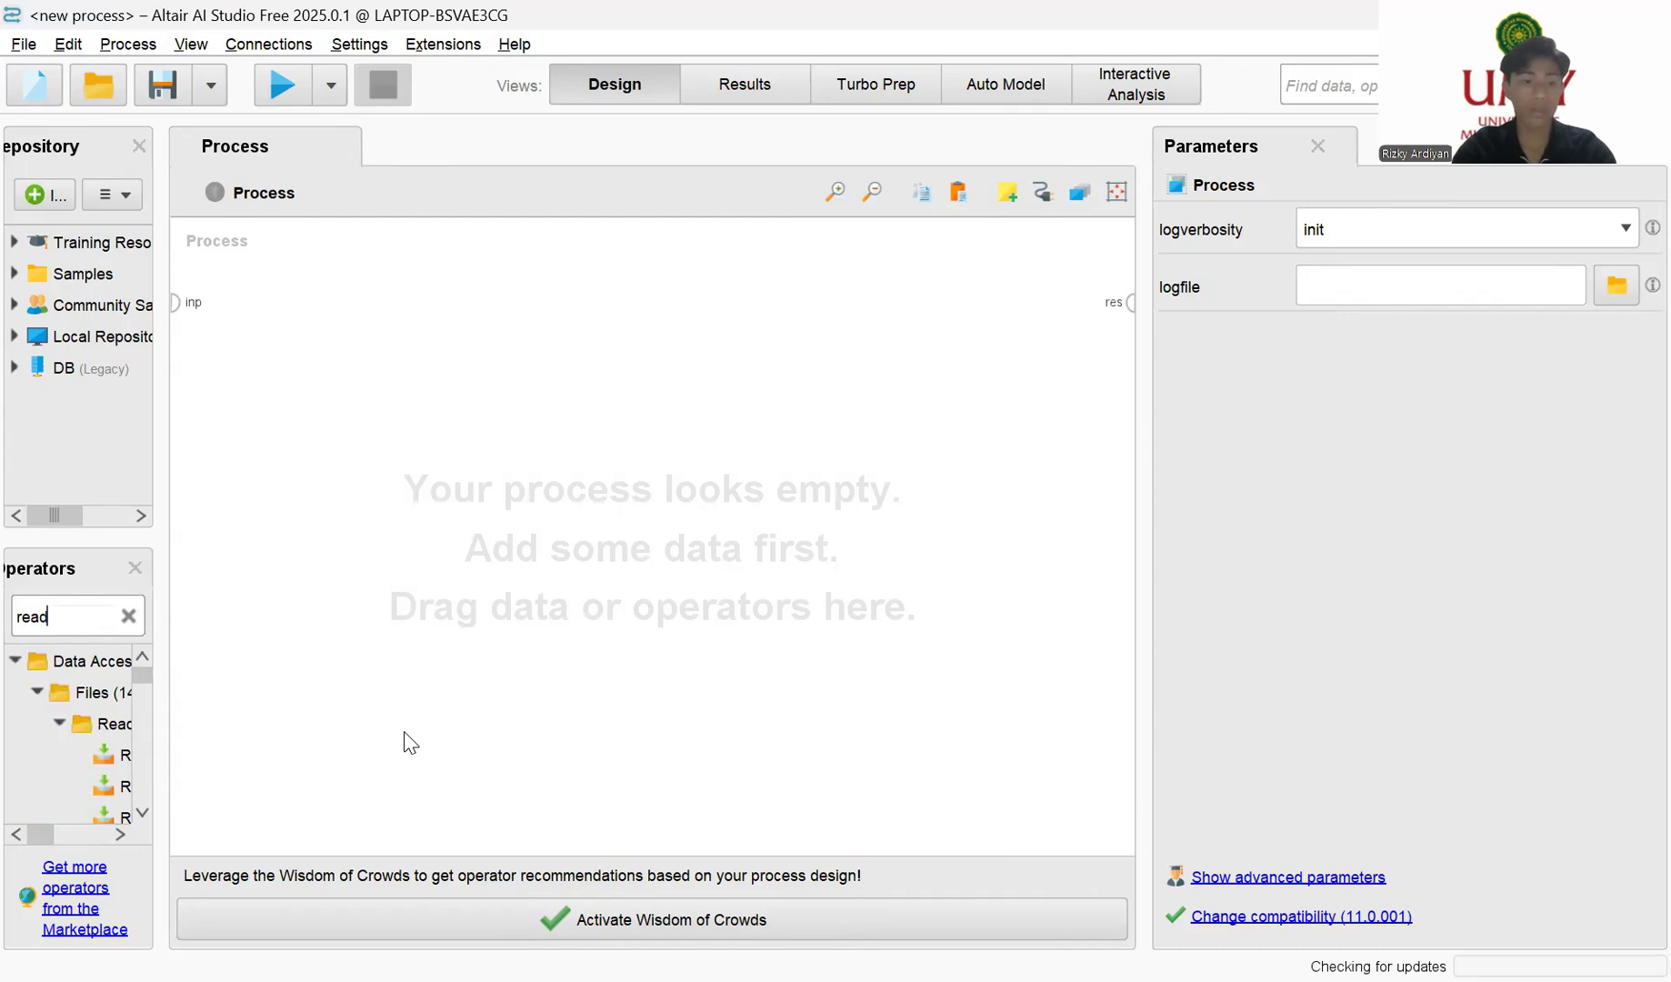
text( excell)
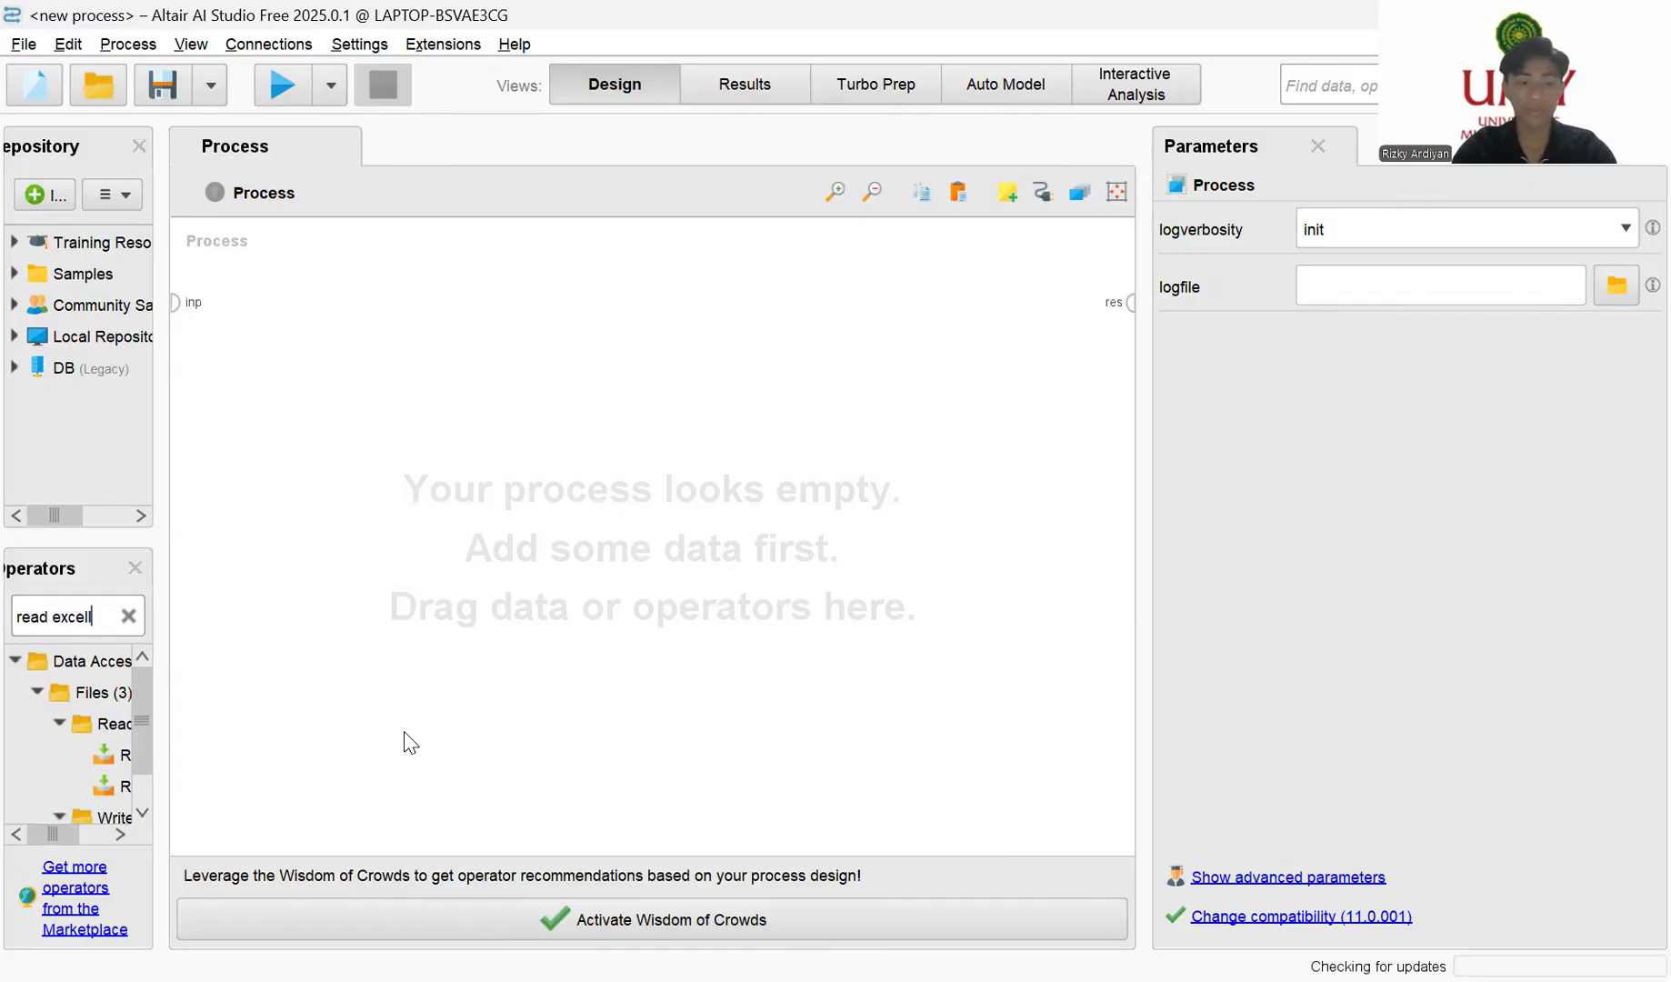
mouse_move(166, 387)
mouse_down()
mouse_move(291, 411)
mouse_move(194, 385)
mouse_up()
drag(159, 755, 369, 341)
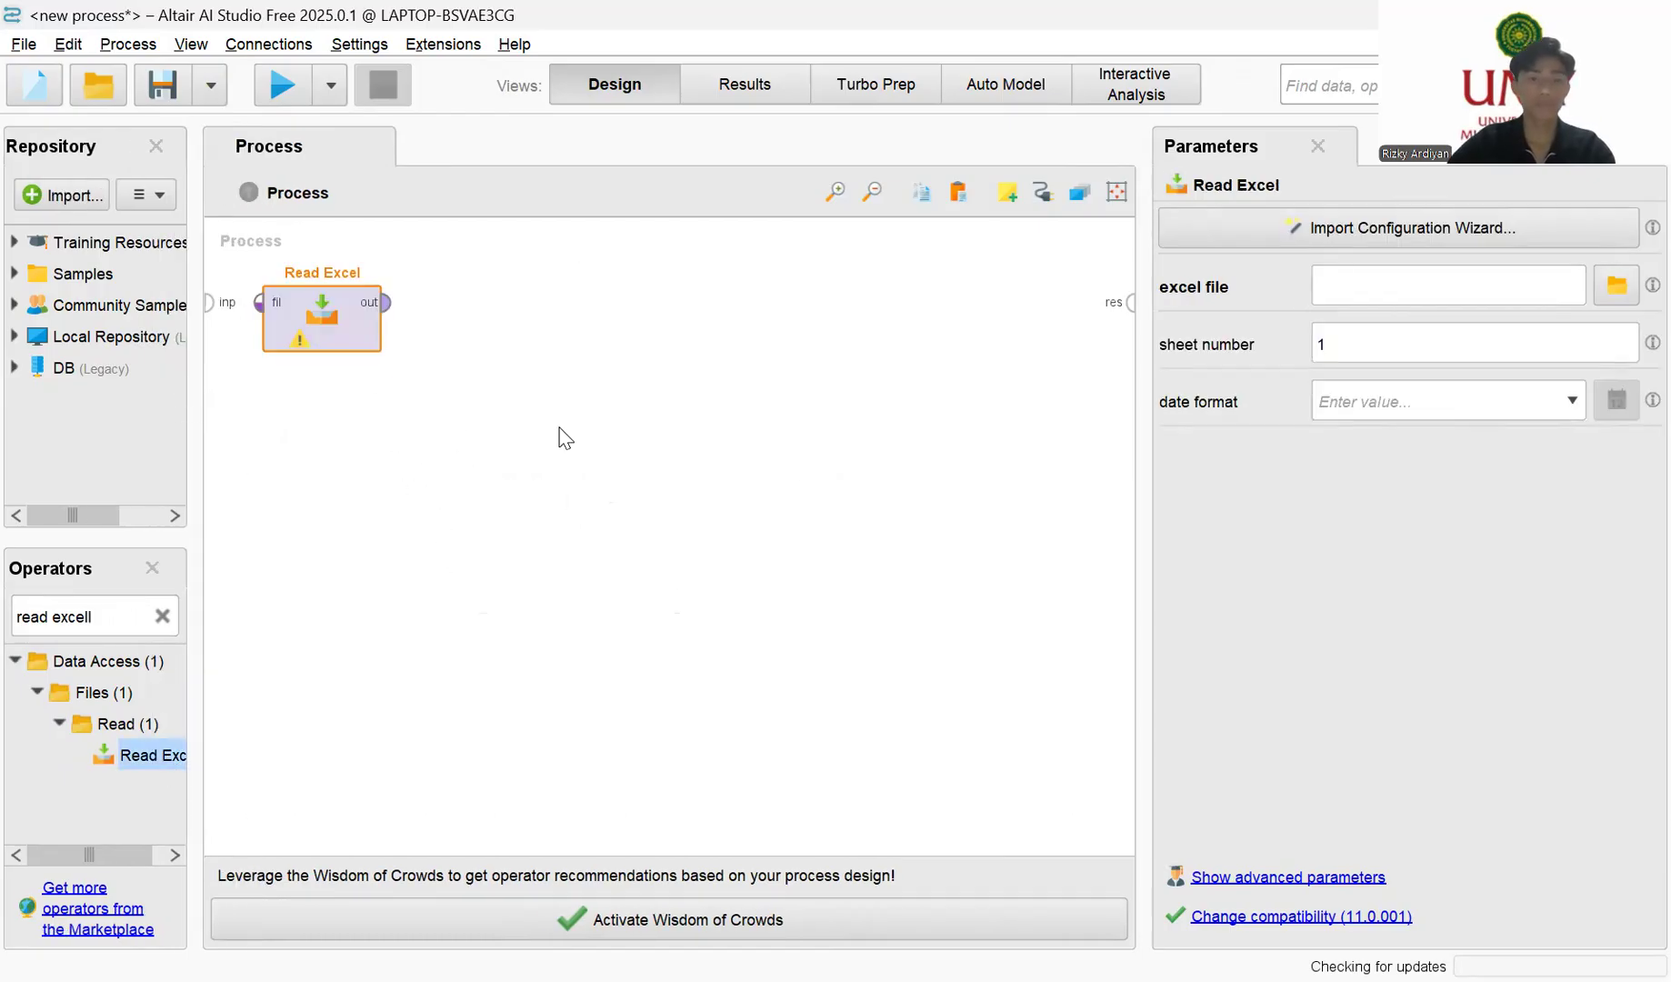
click(434, 406)
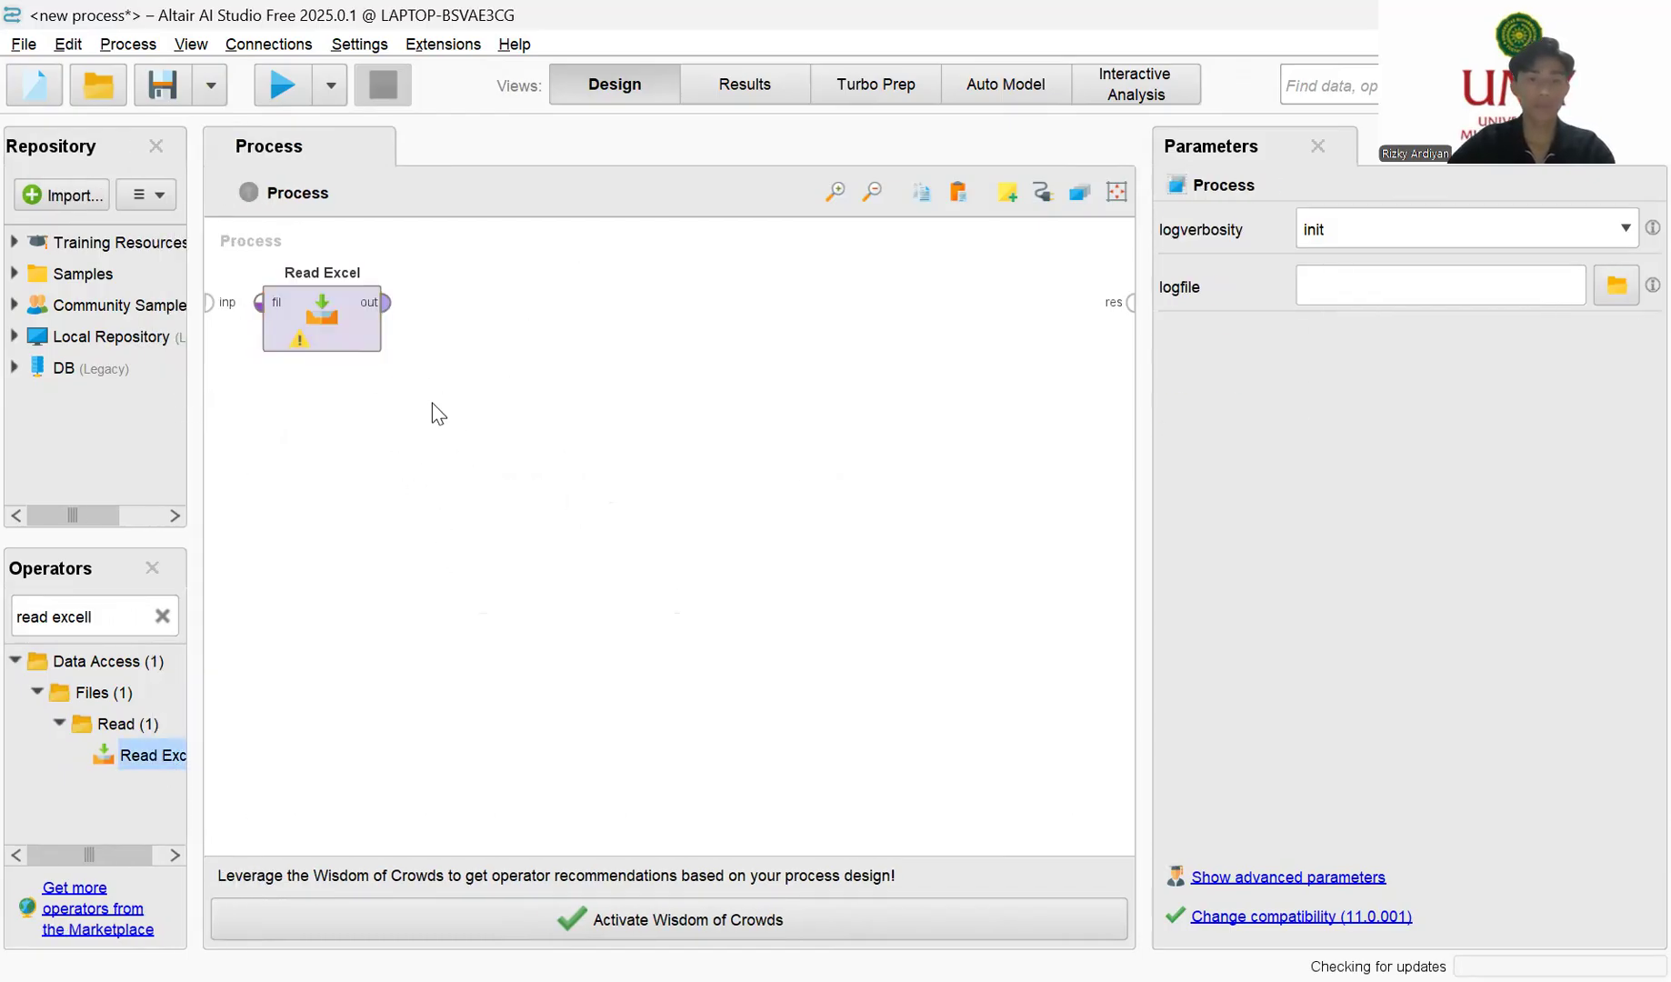
Step: Find the Set Role operator and place it in the process directly after Read Excel
click(163, 617)
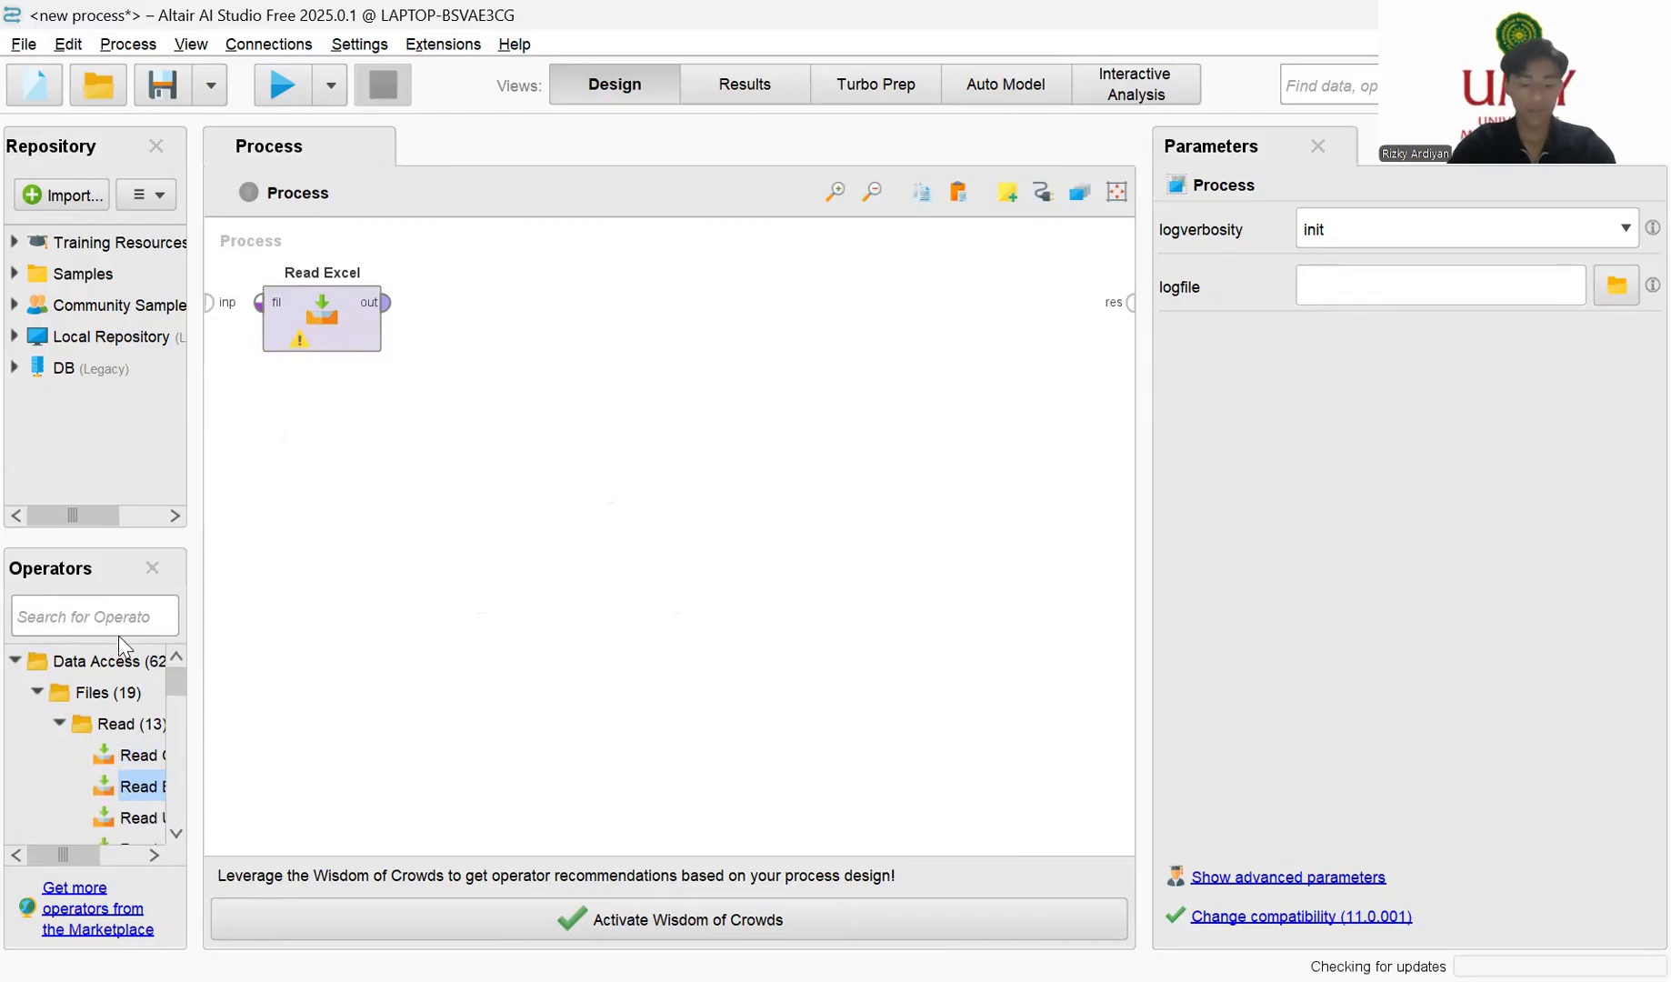
text(se)
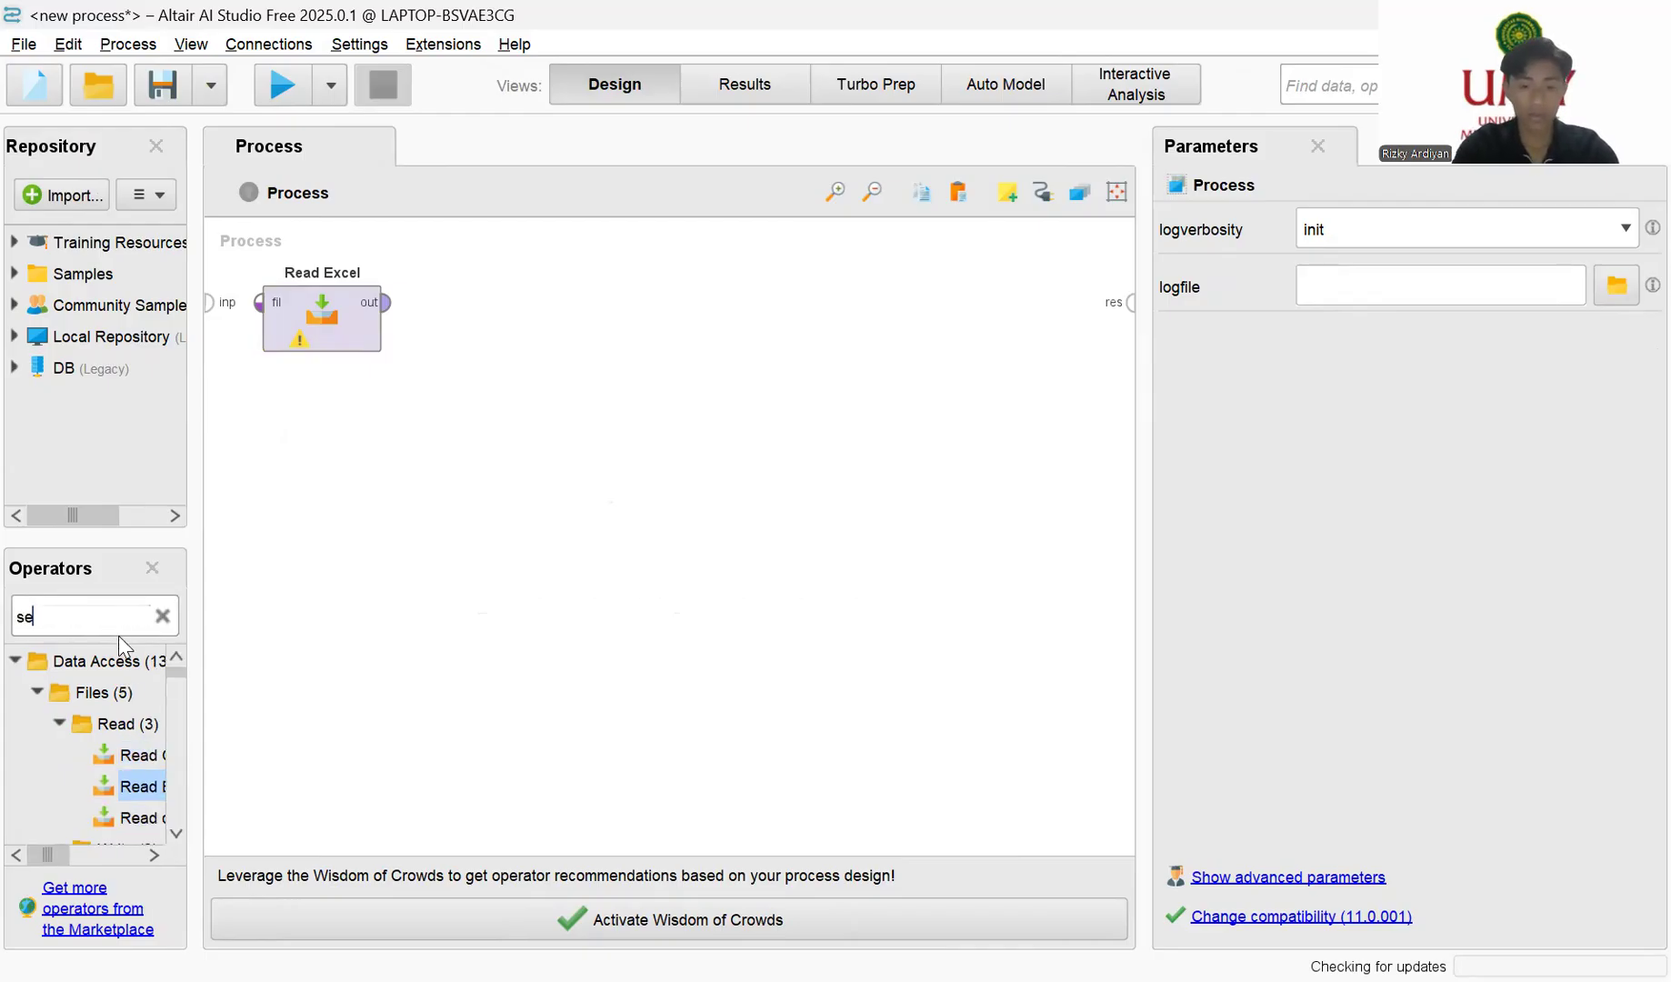
text(t role)
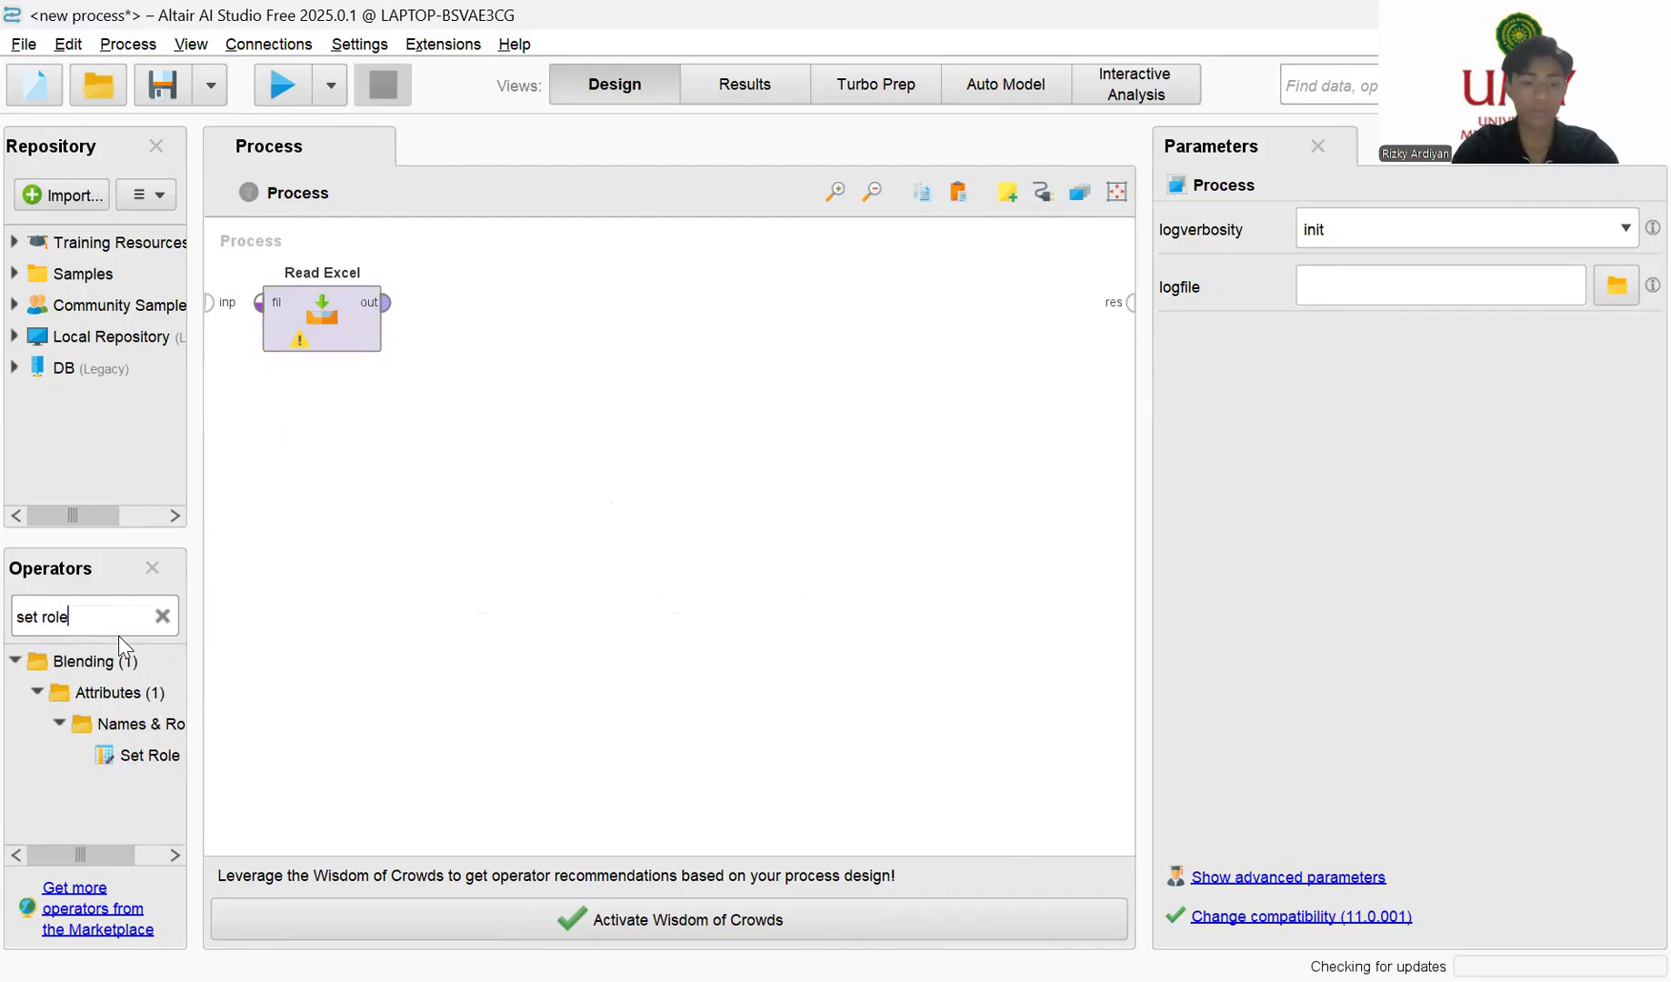
drag(123, 766, 500, 341)
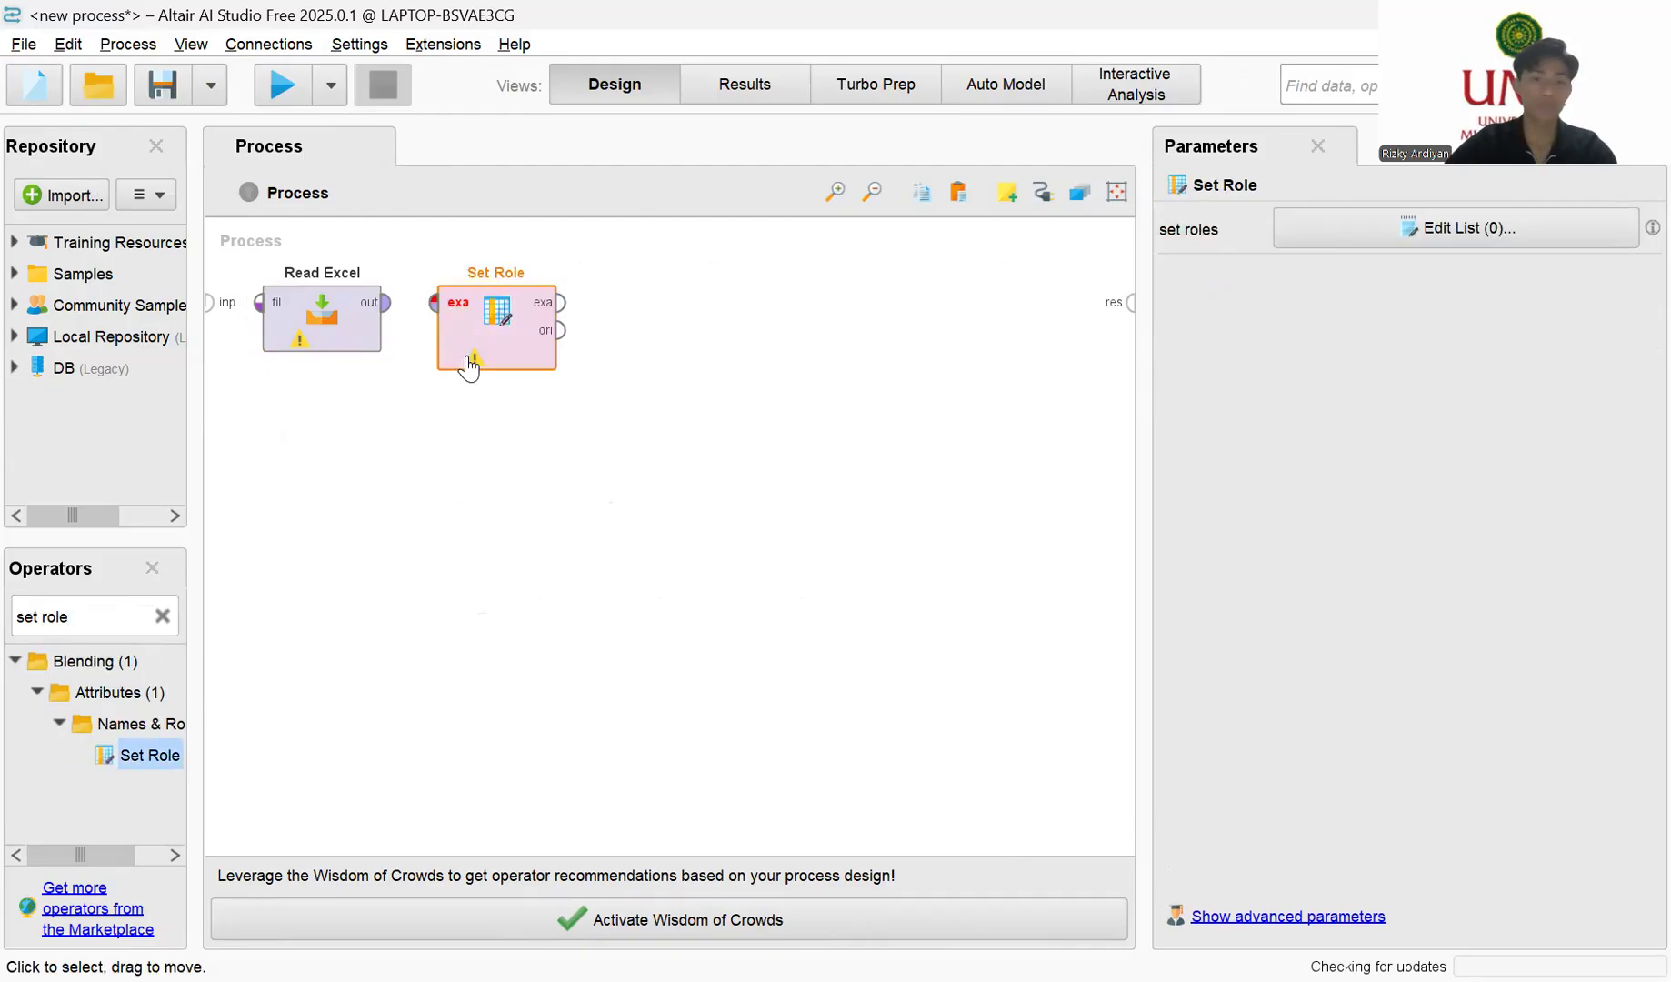
Step: Find the Select Attributes operator and place it in the process directly after Set Role
click(164, 616)
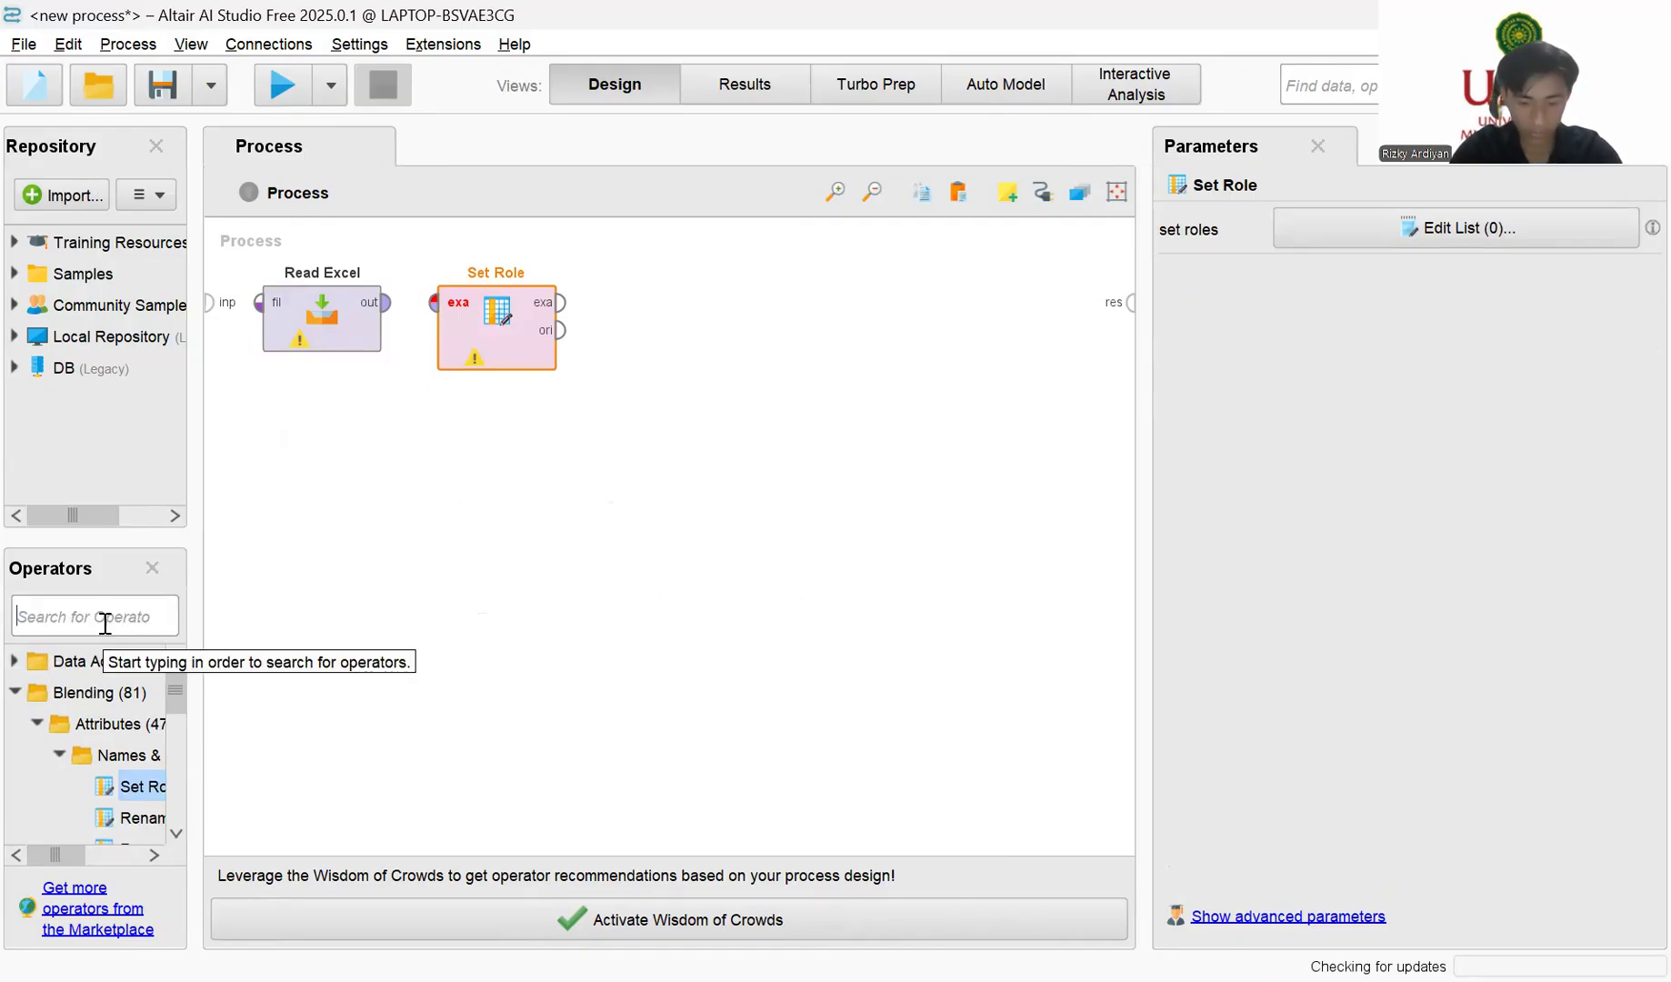
text(select)
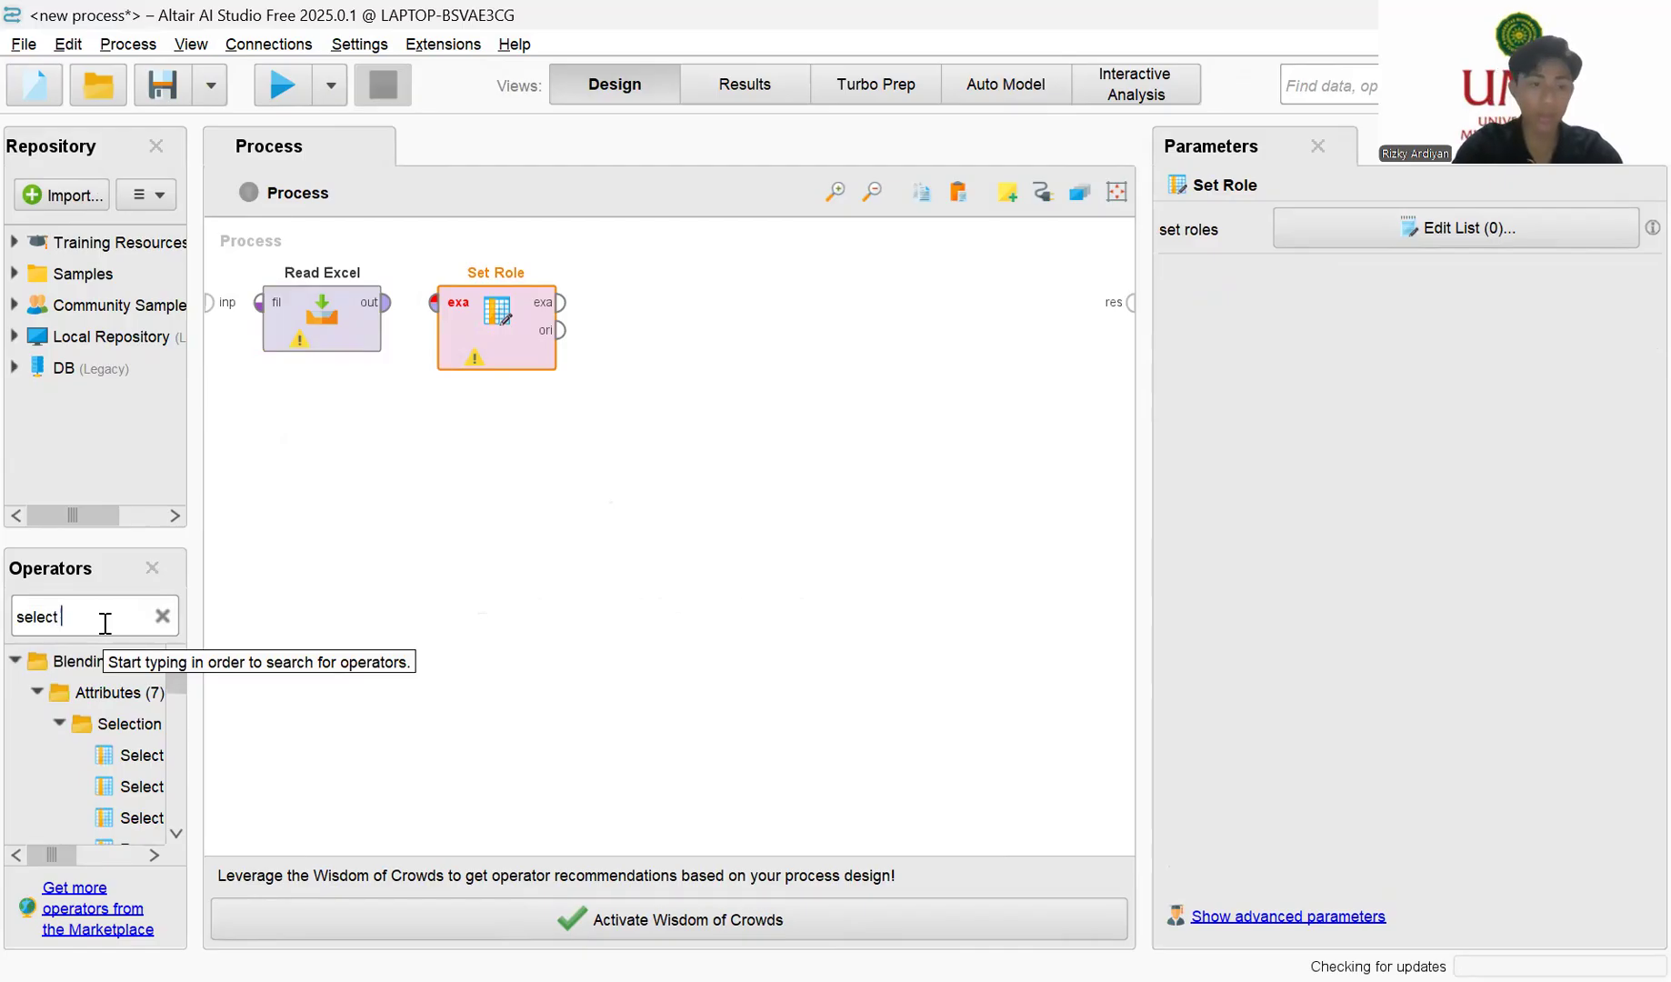
text( atribu)
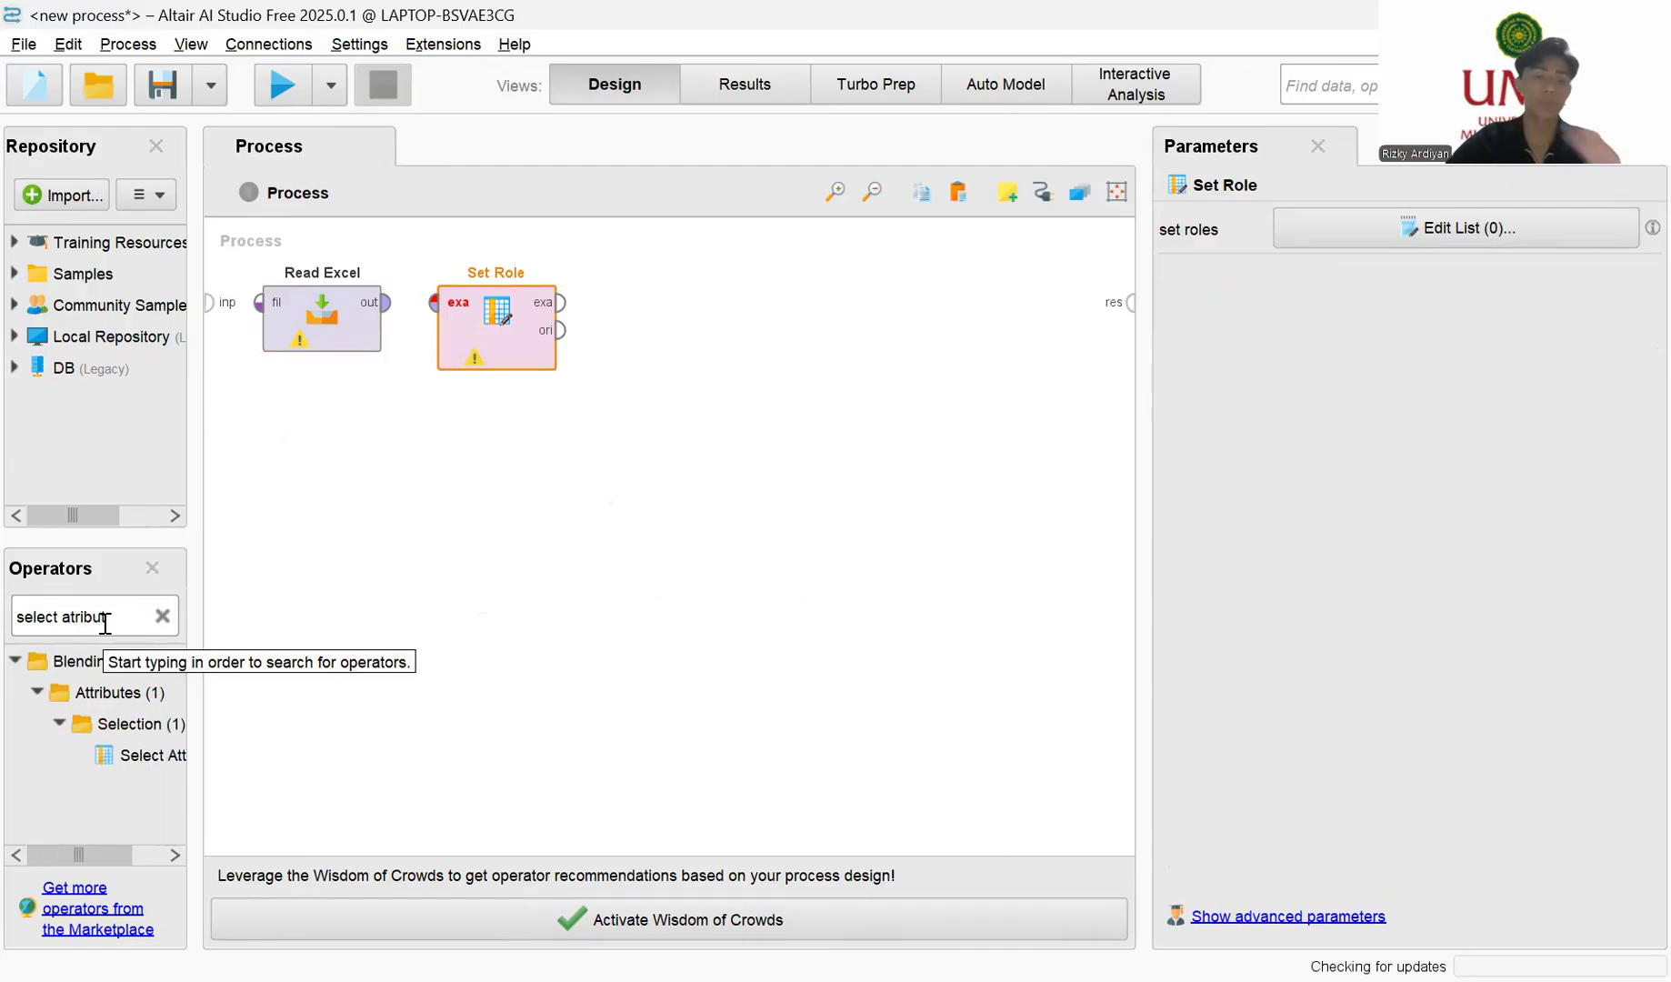
drag(127, 753, 691, 311)
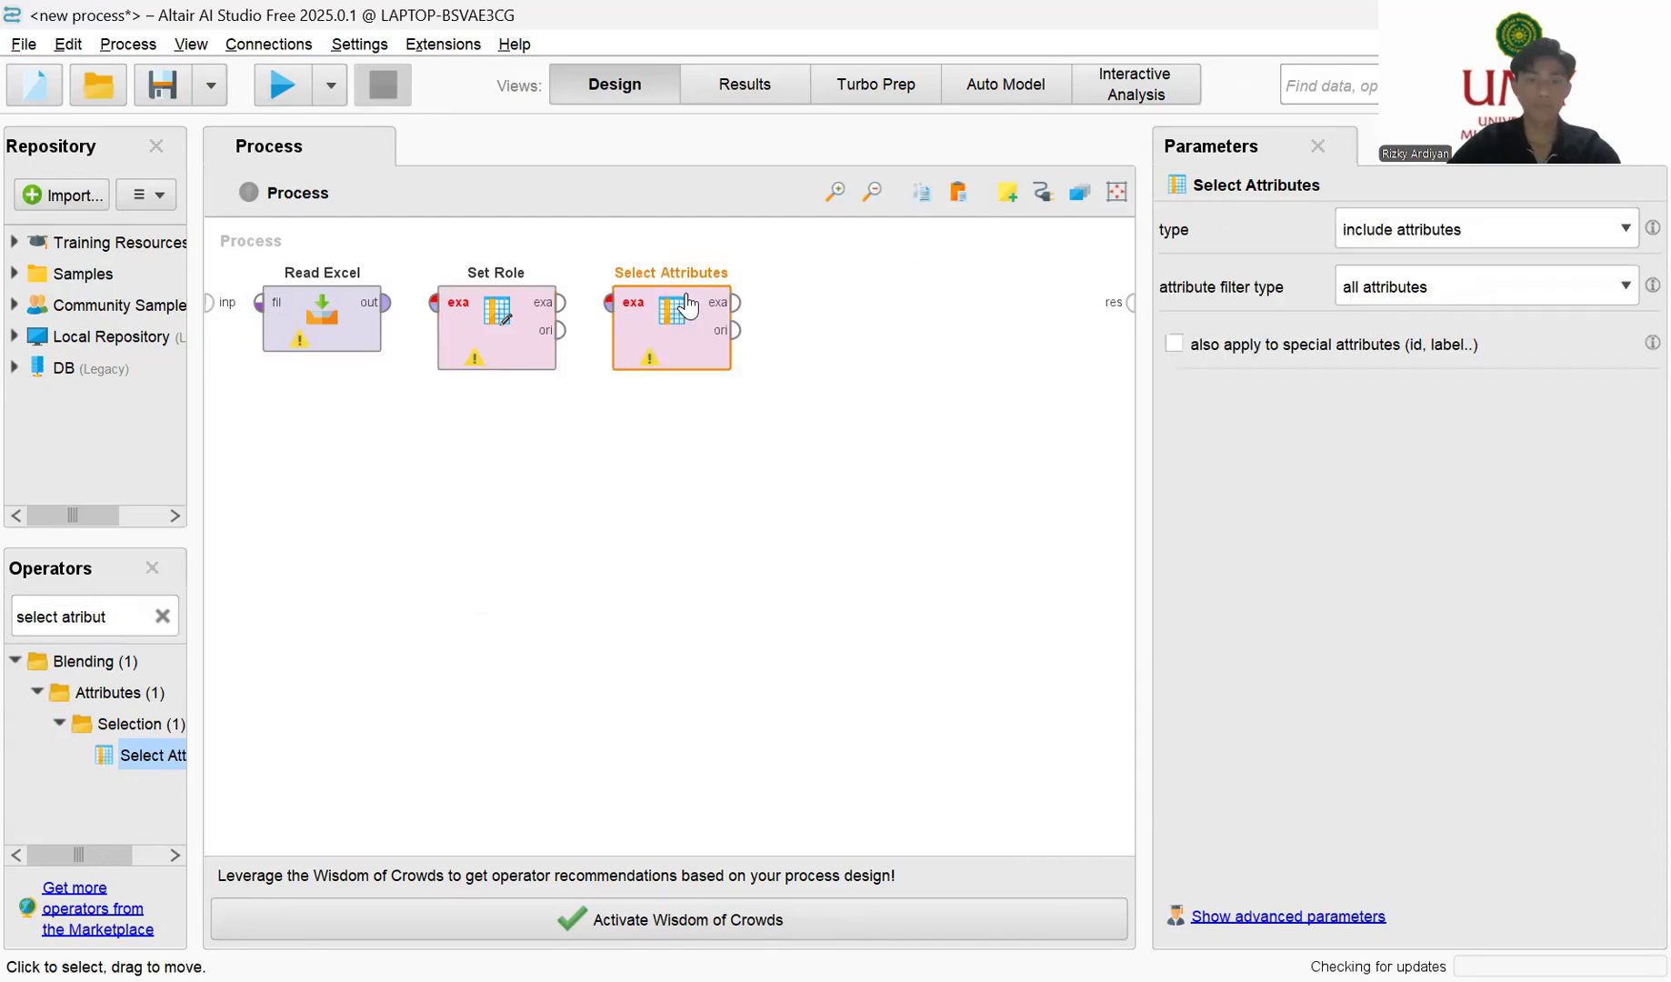
Step: Find the Split Data operator and place it in the process directly after Select Attributes
click(162, 616)
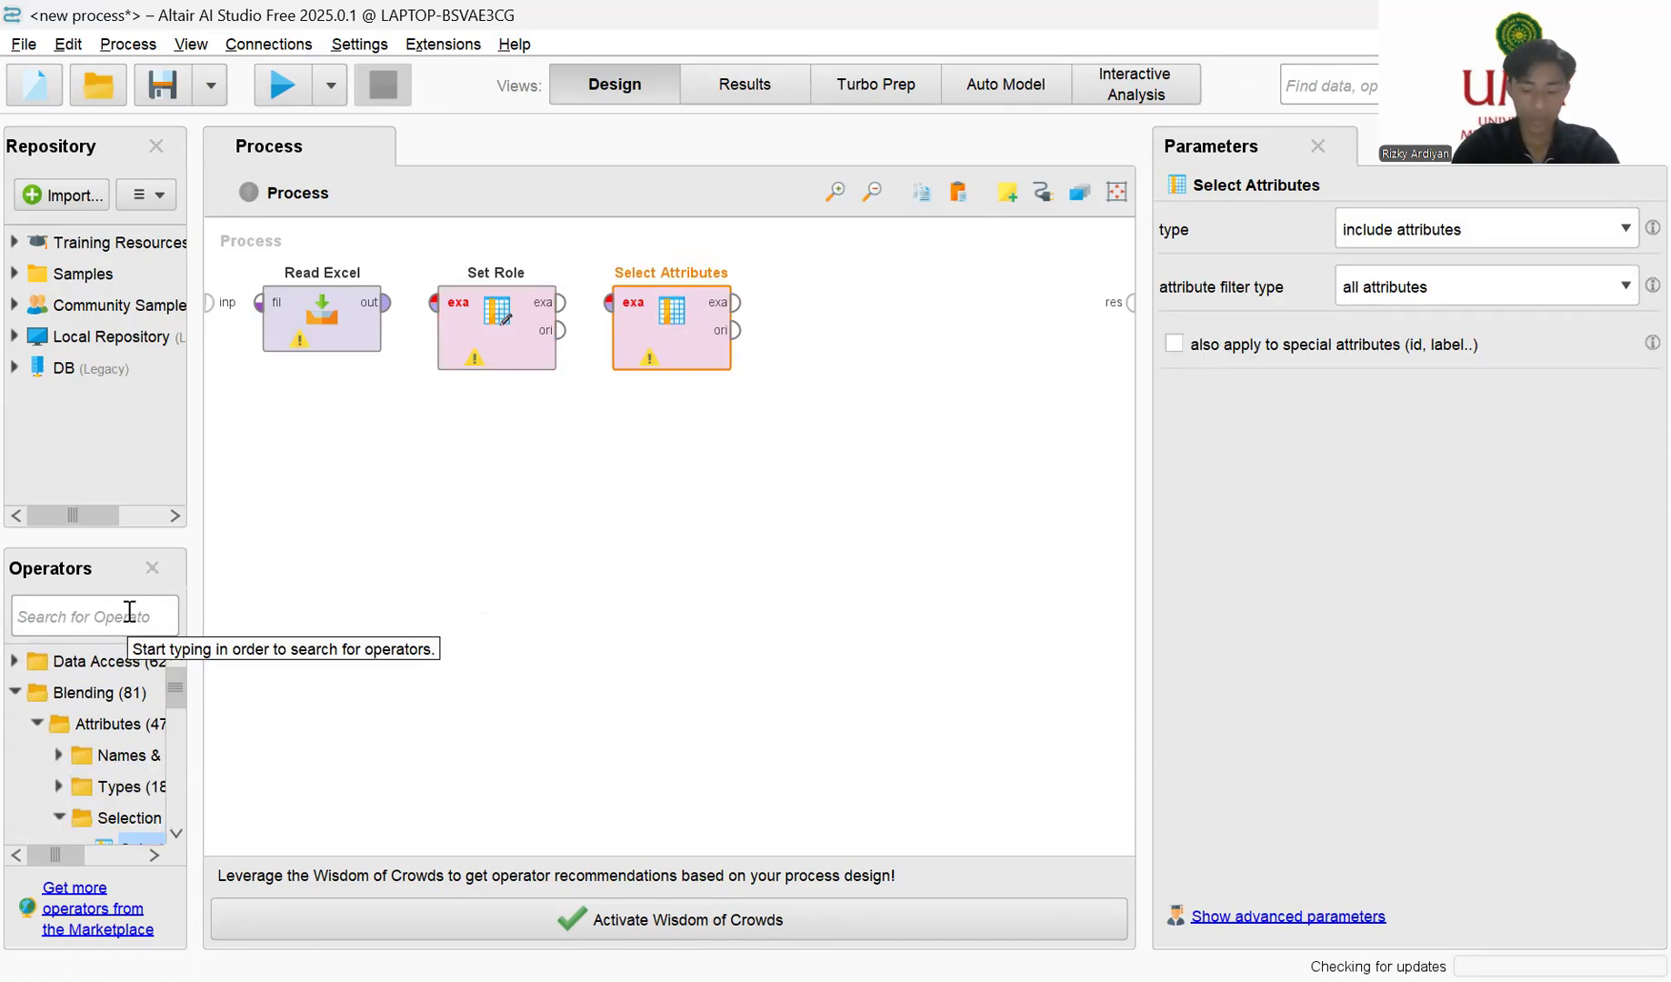
text(split data)
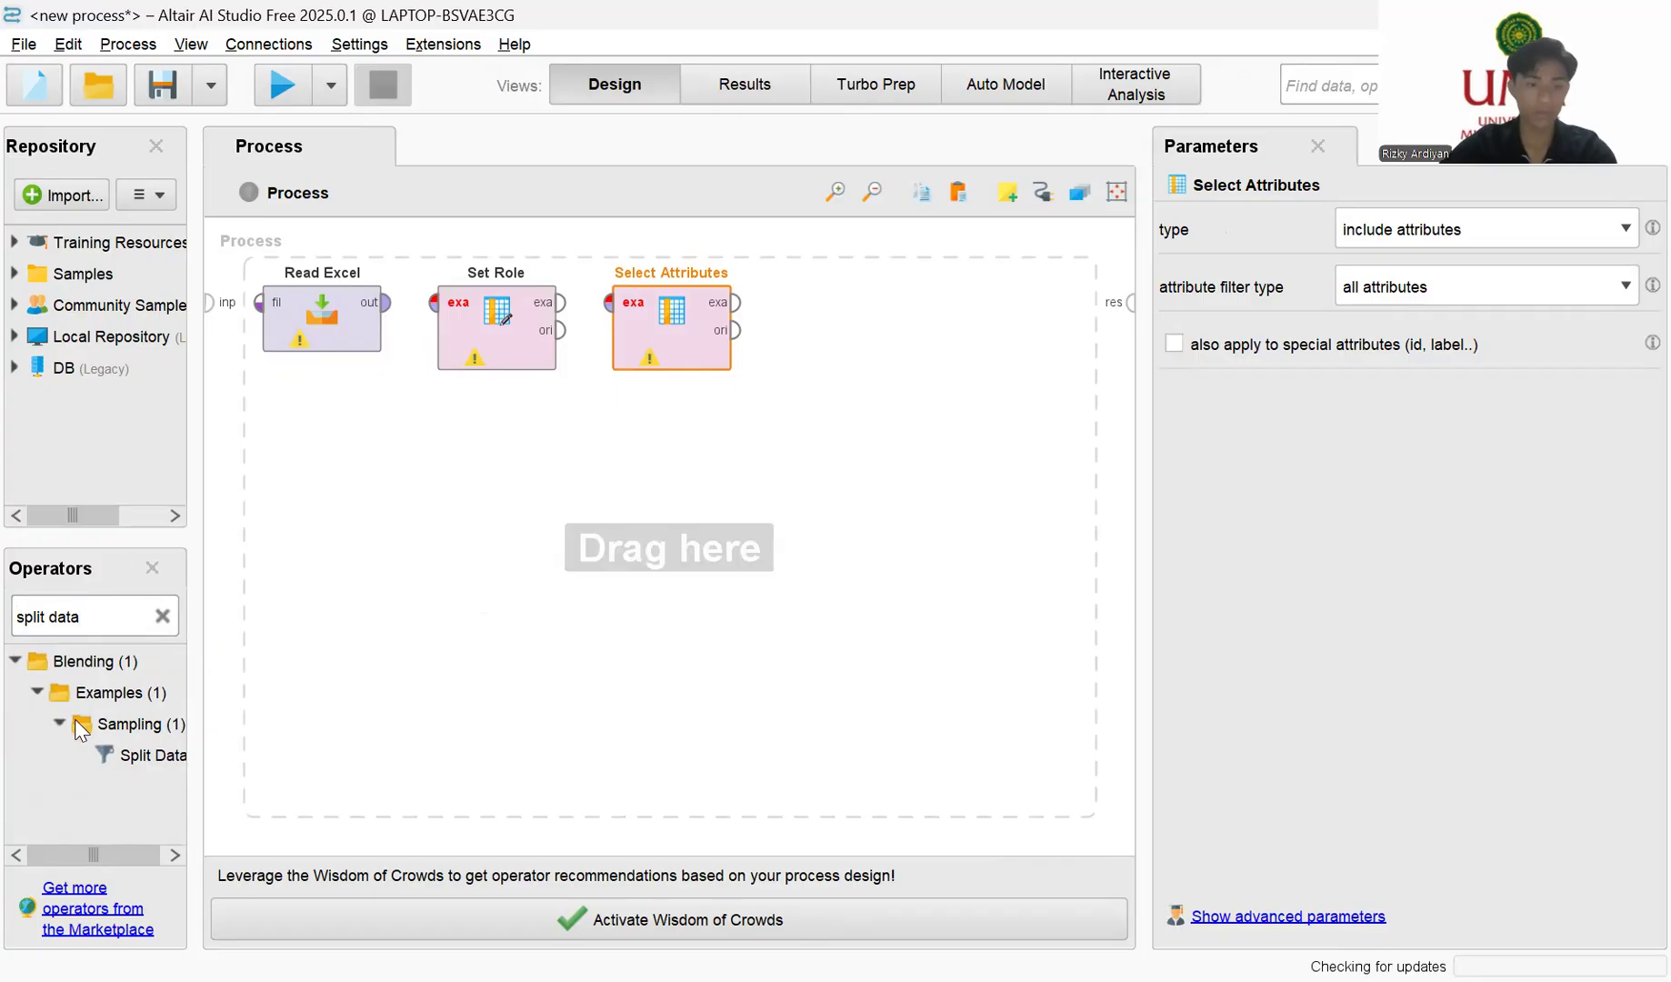
drag(124, 763, 865, 314)
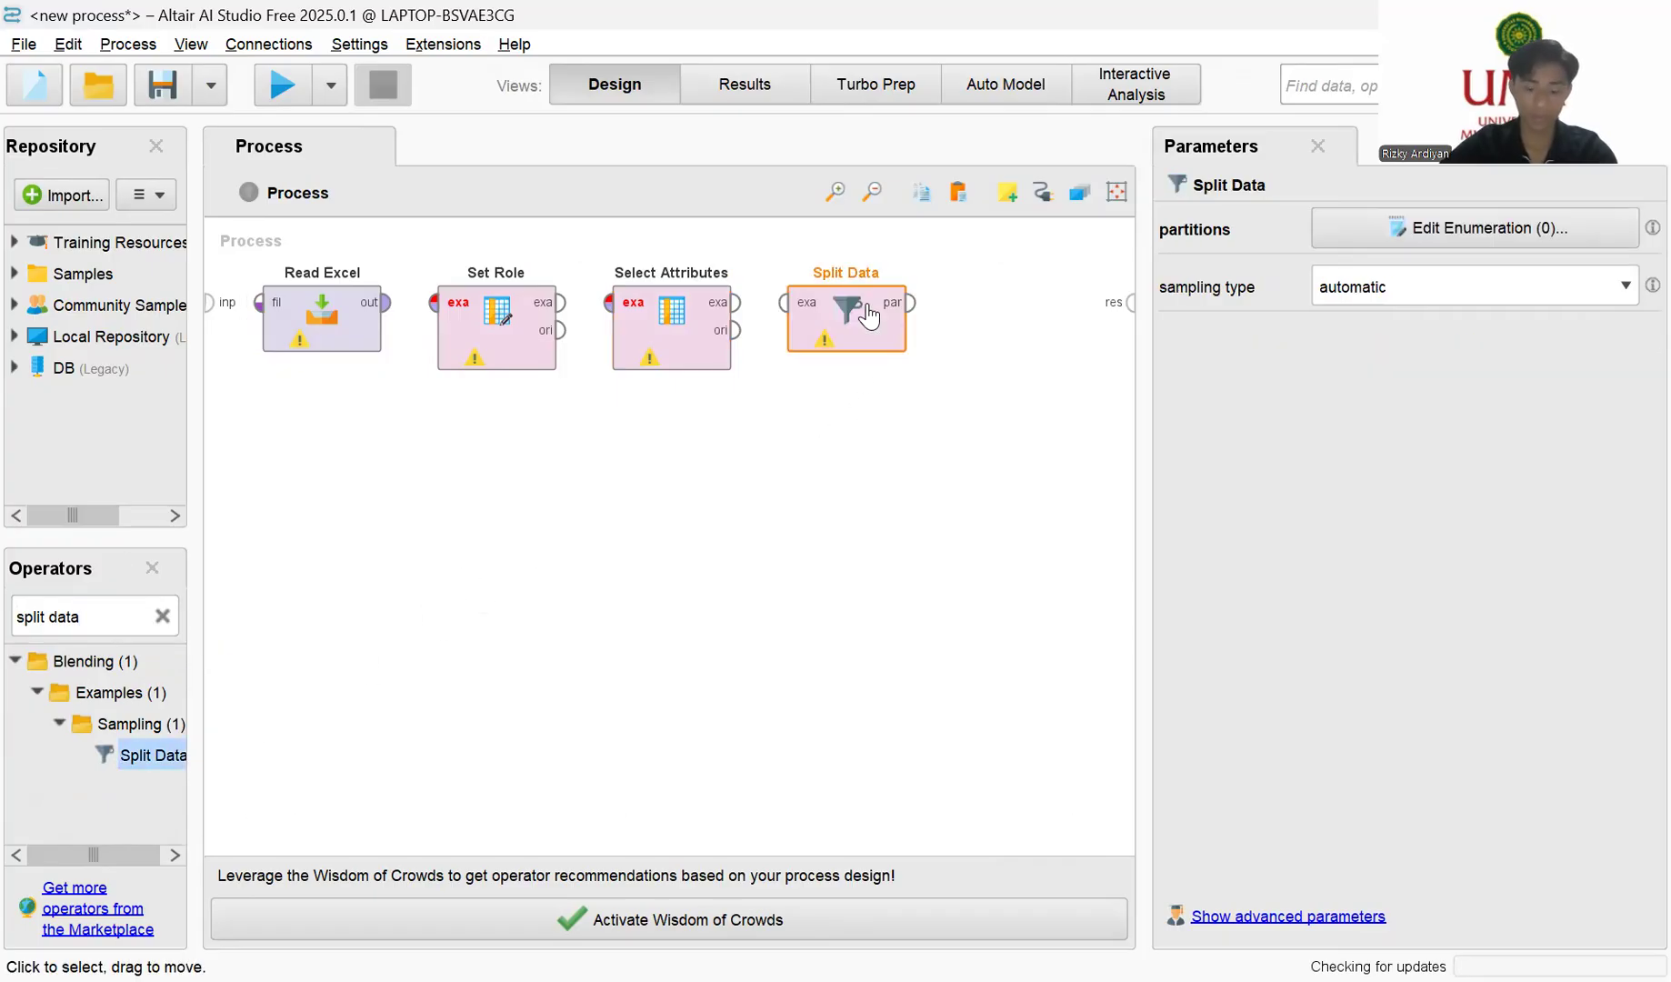
Step: Add the Decision Tree operator in line after Split Data and widen the process canvas to make room
click(164, 616)
text(dec)
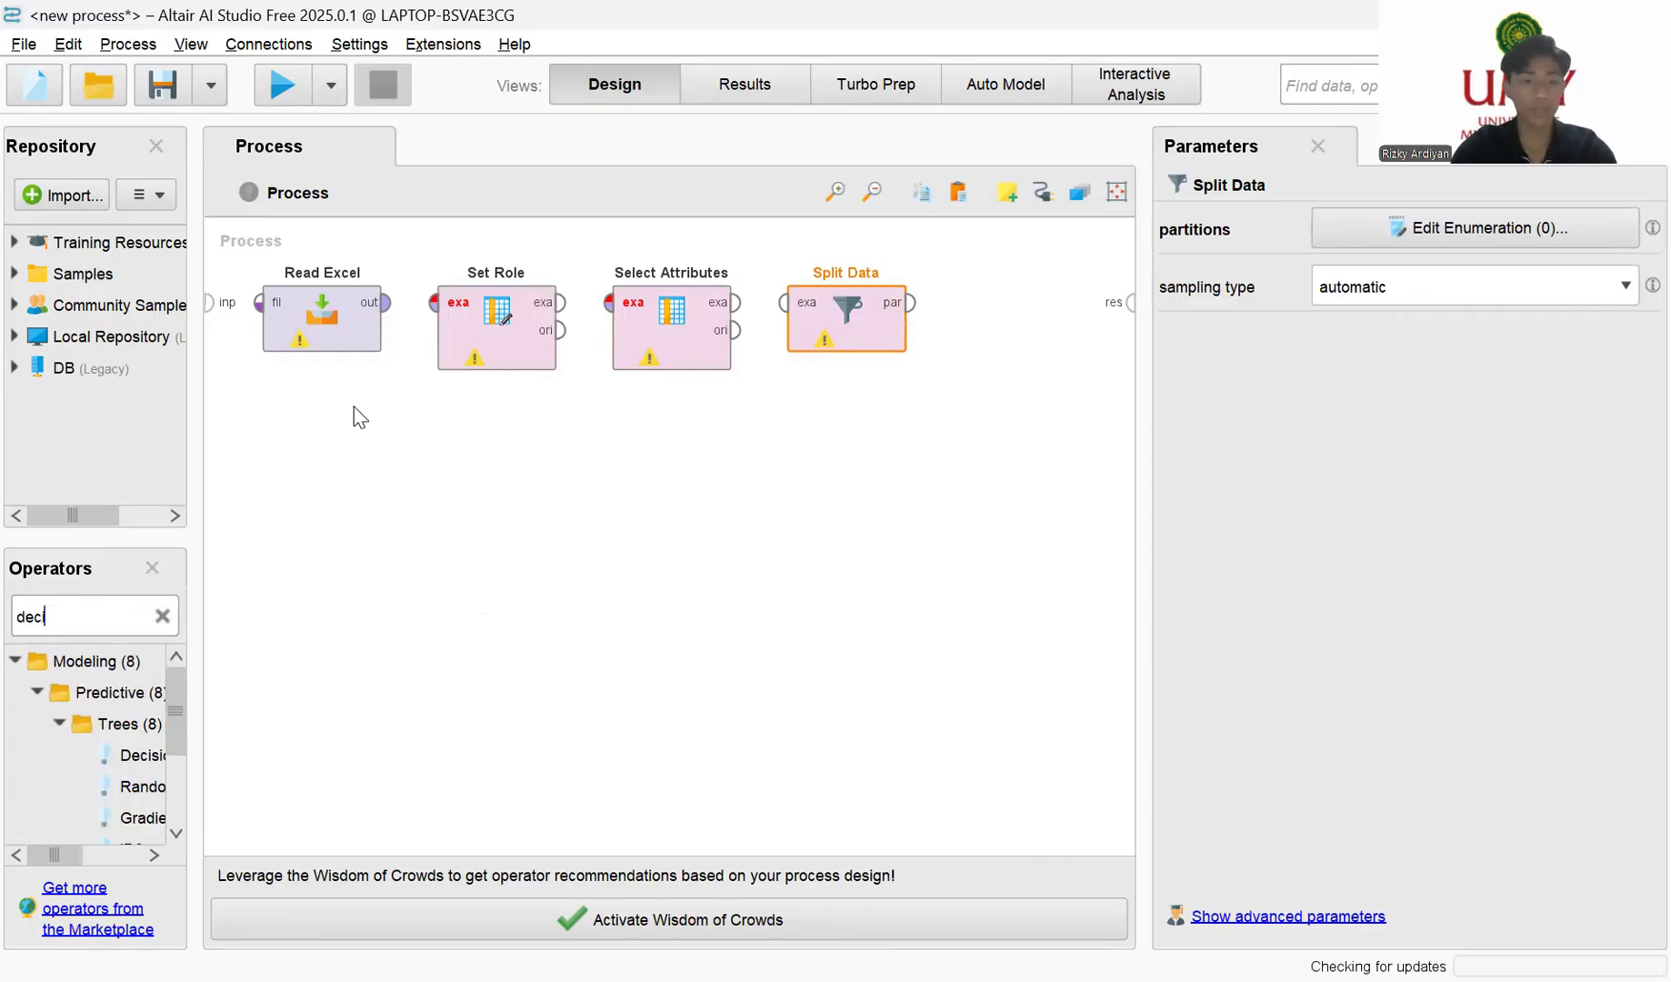
text(ision tree)
drag(138, 753, 970, 348)
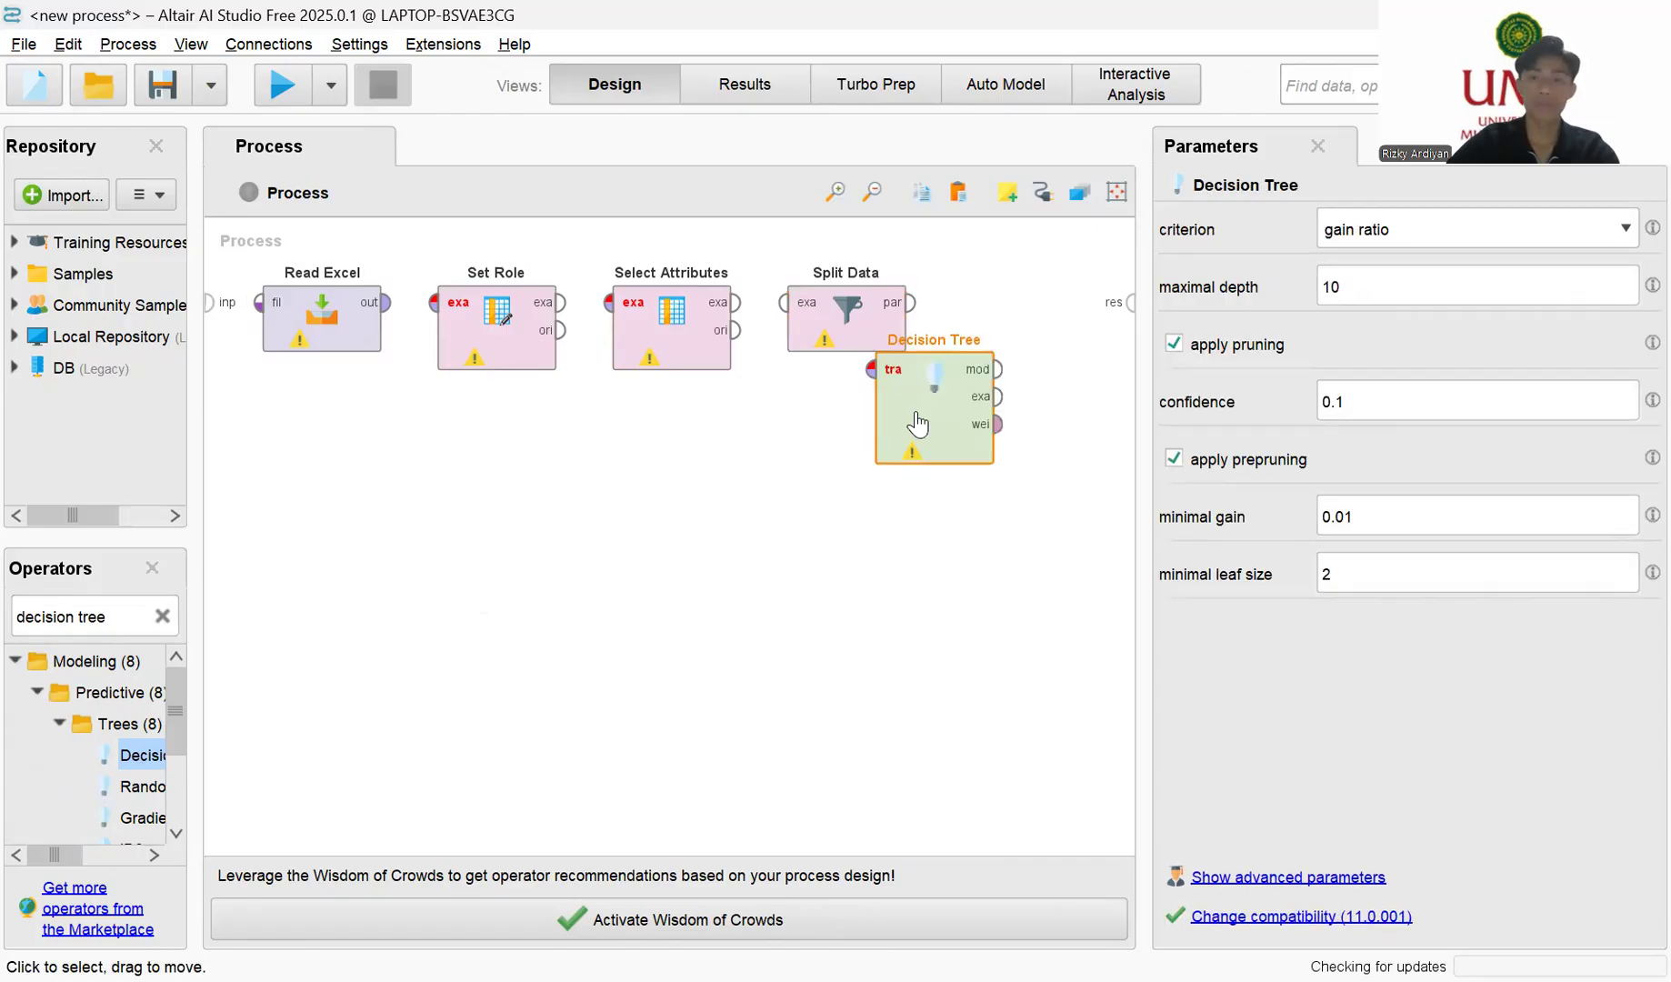
drag(907, 413, 995, 346)
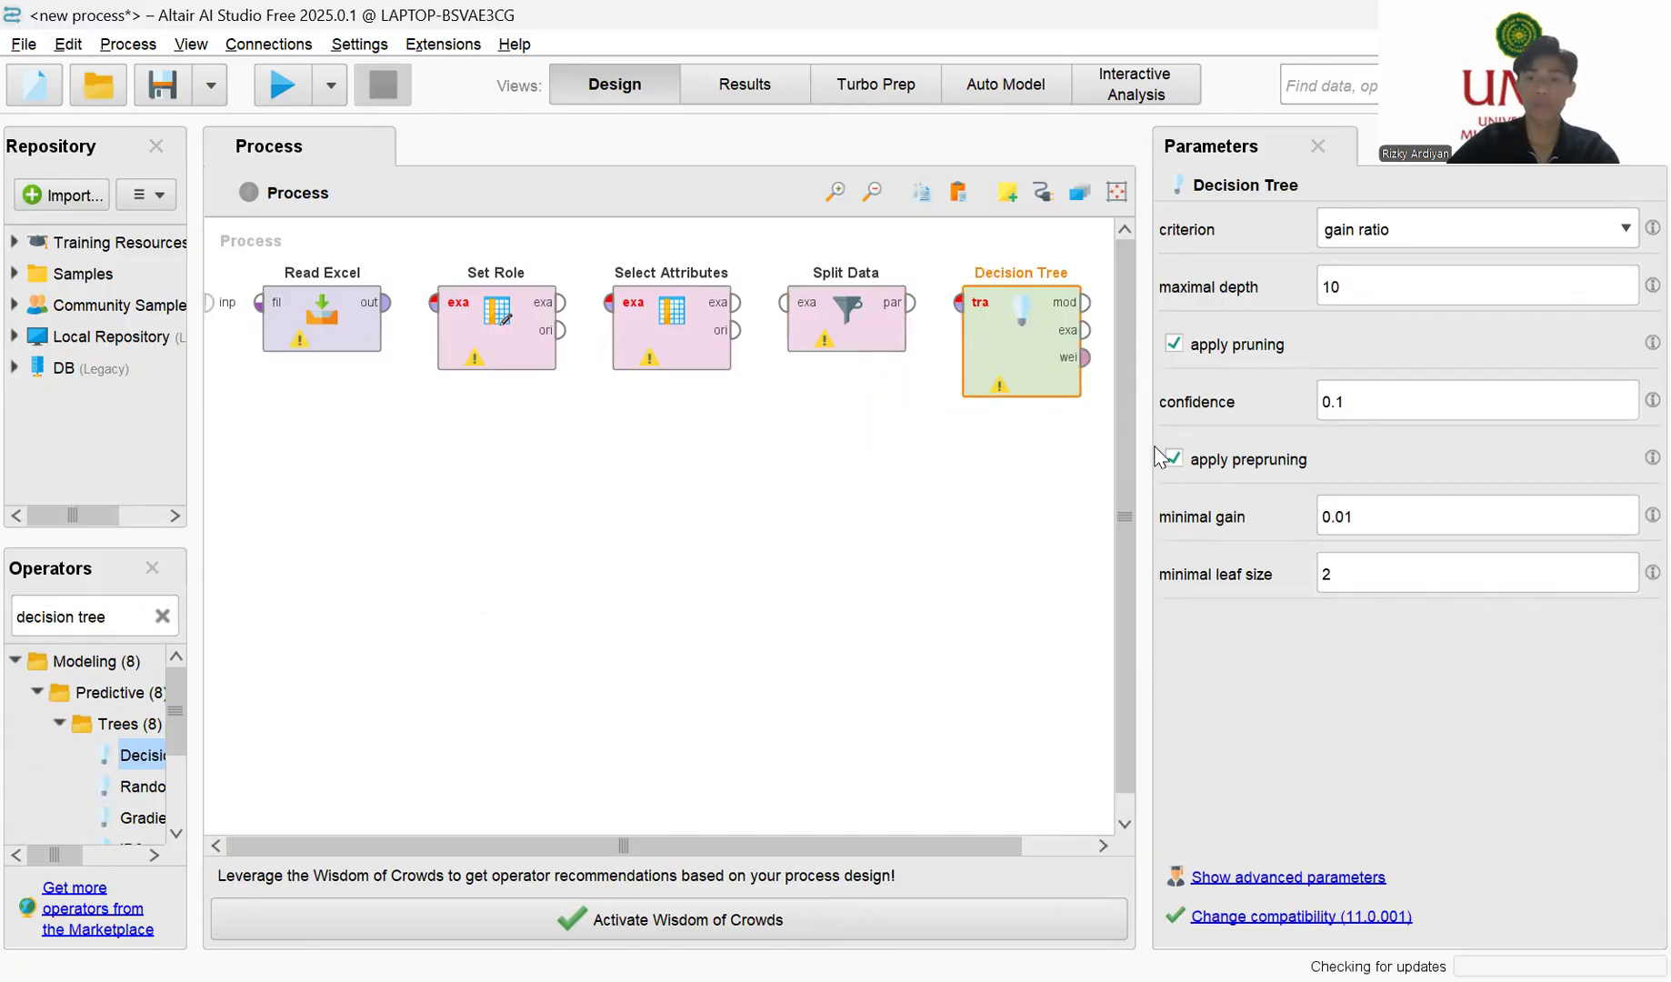
drag(1148, 428, 1318, 410)
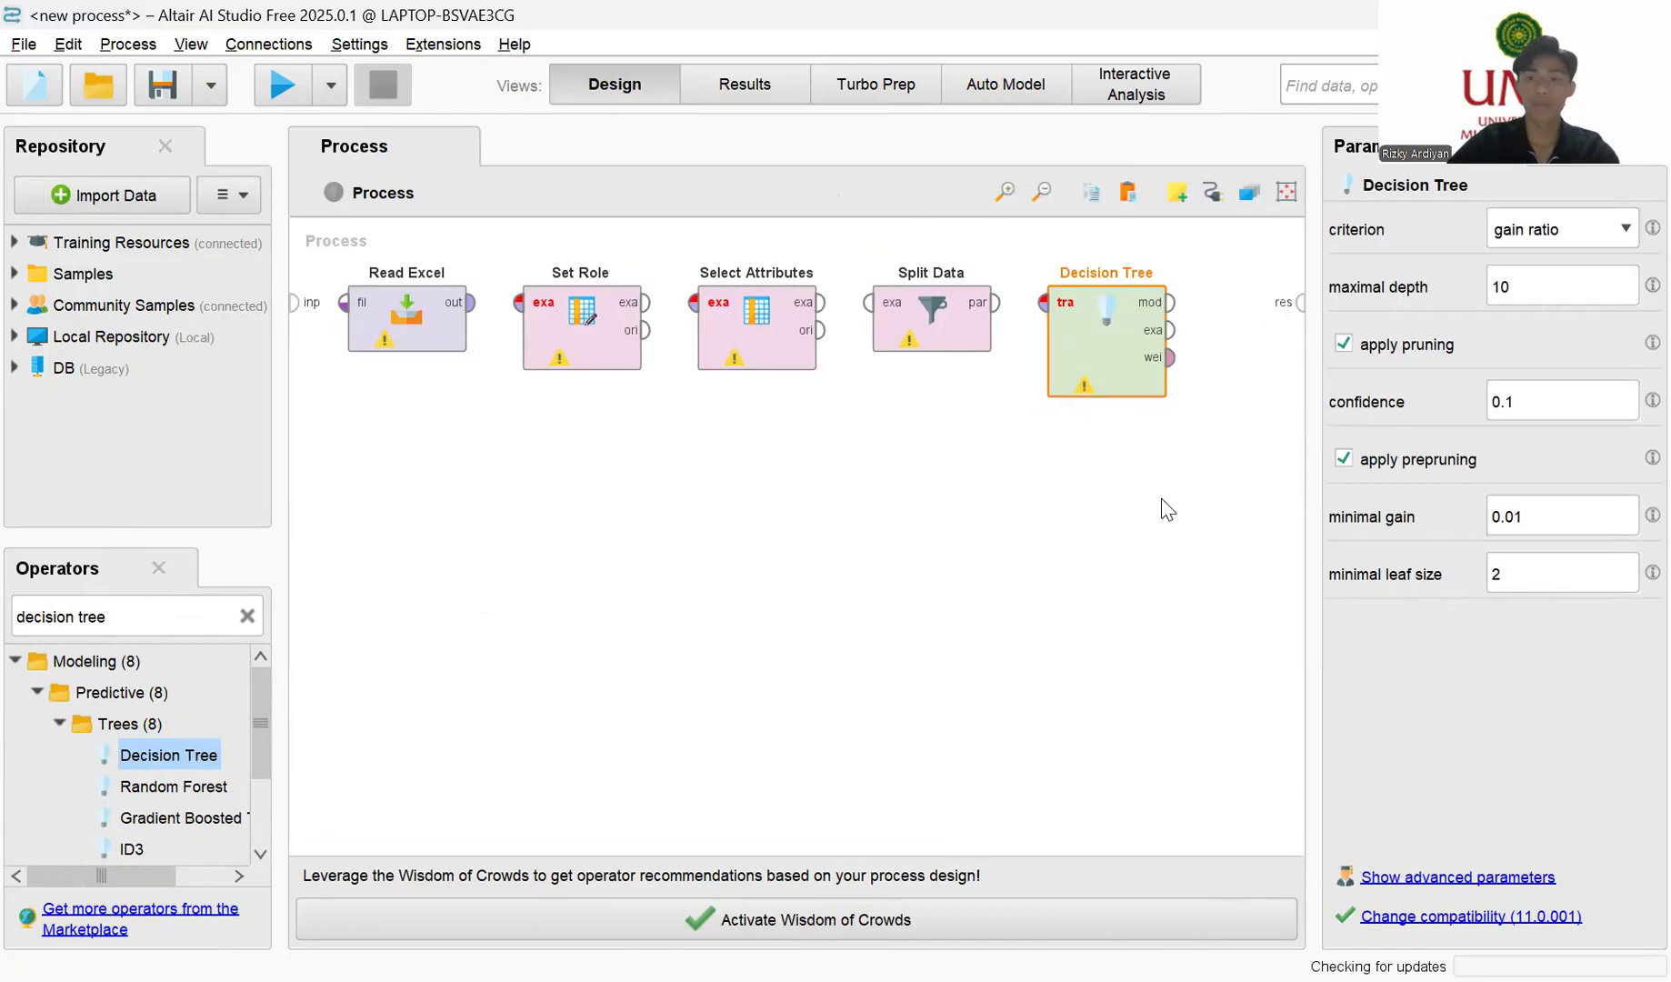
Step: Add the Apply Model operator to the process, below and to the right of Decision Tree
click(1042, 192)
click(1042, 192)
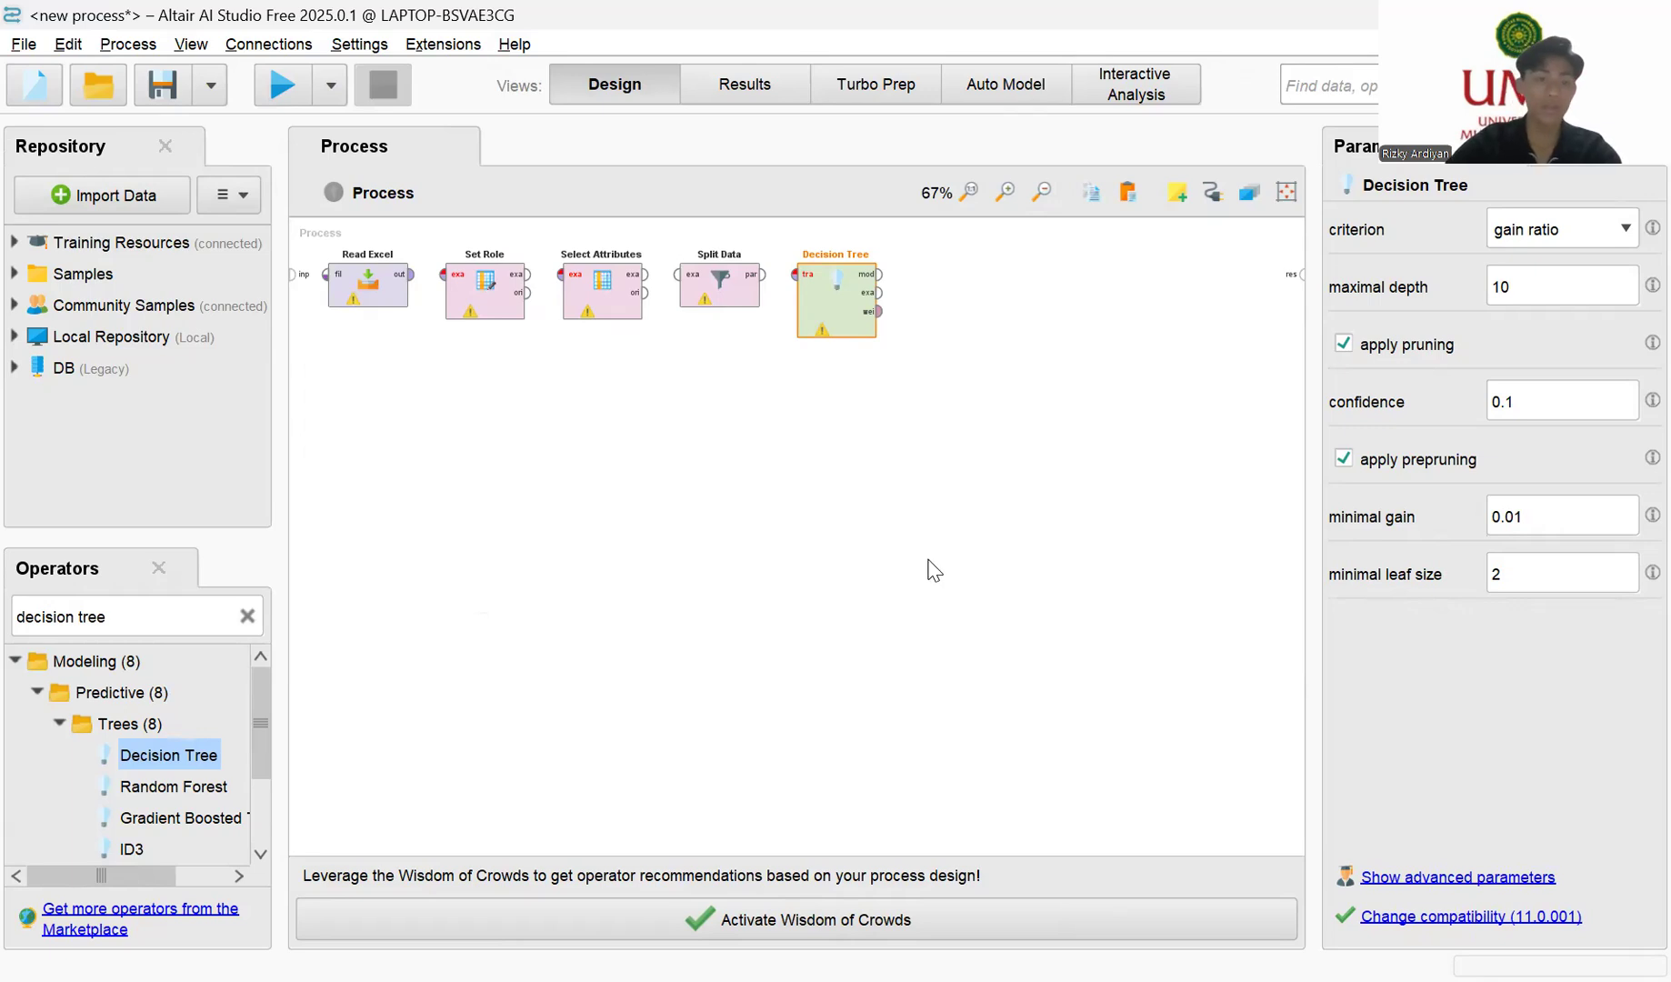
click(248, 617)
text(appl)
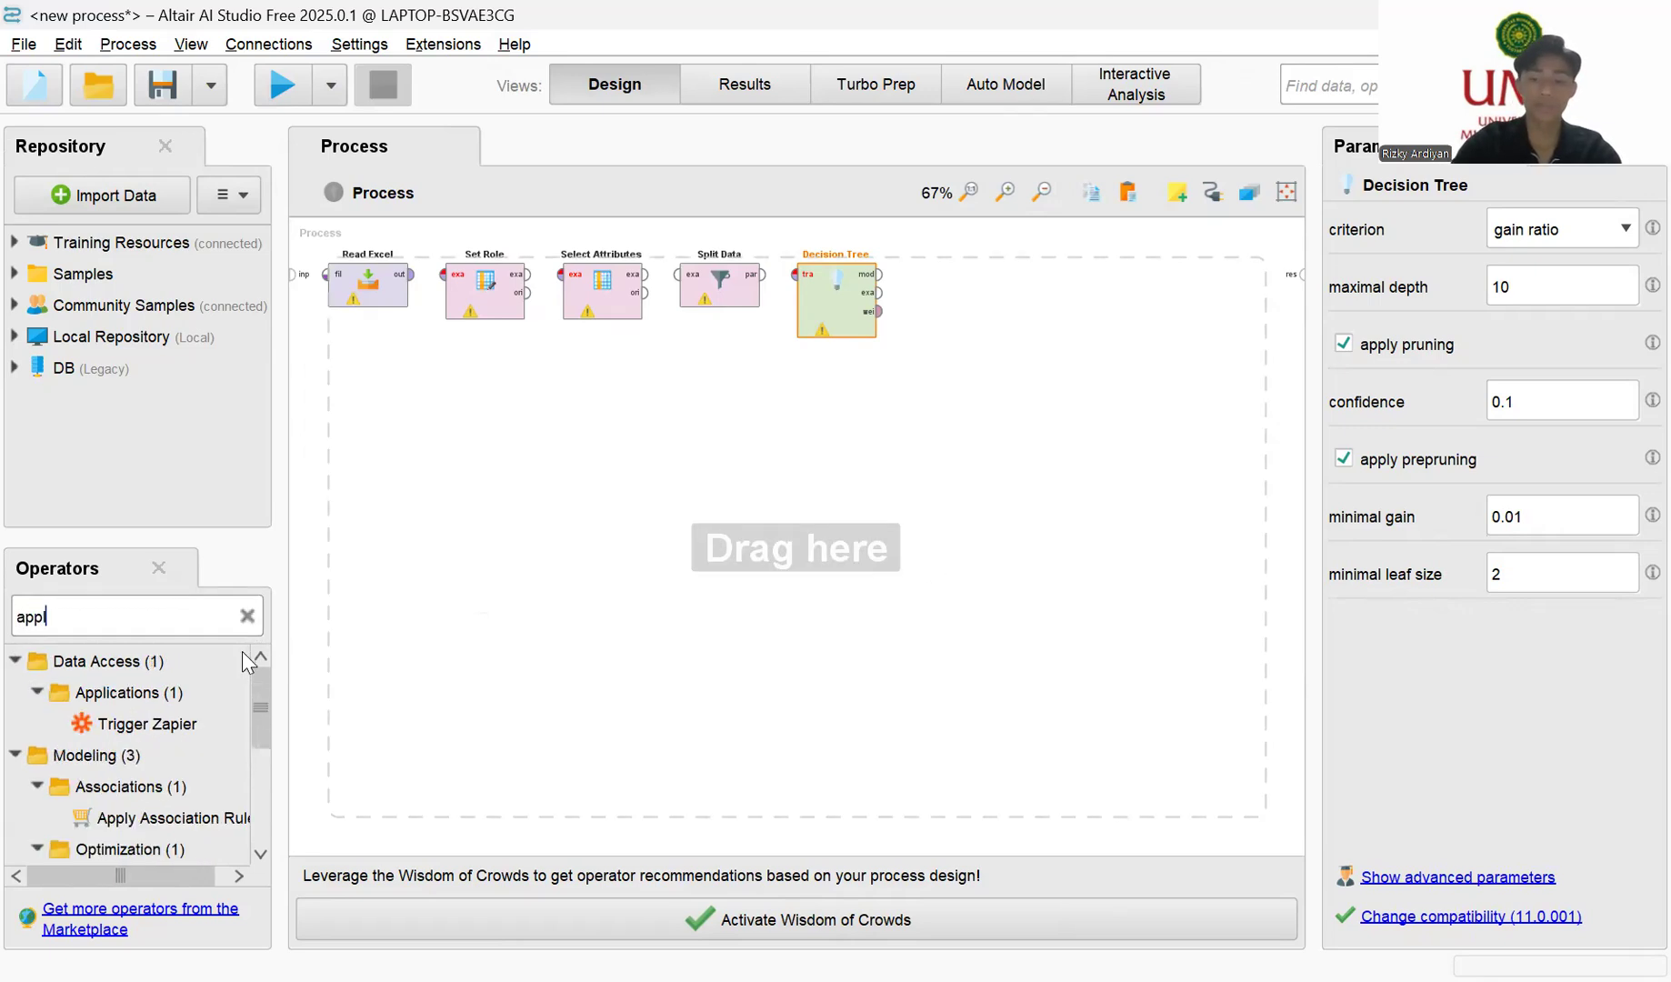
text(y model)
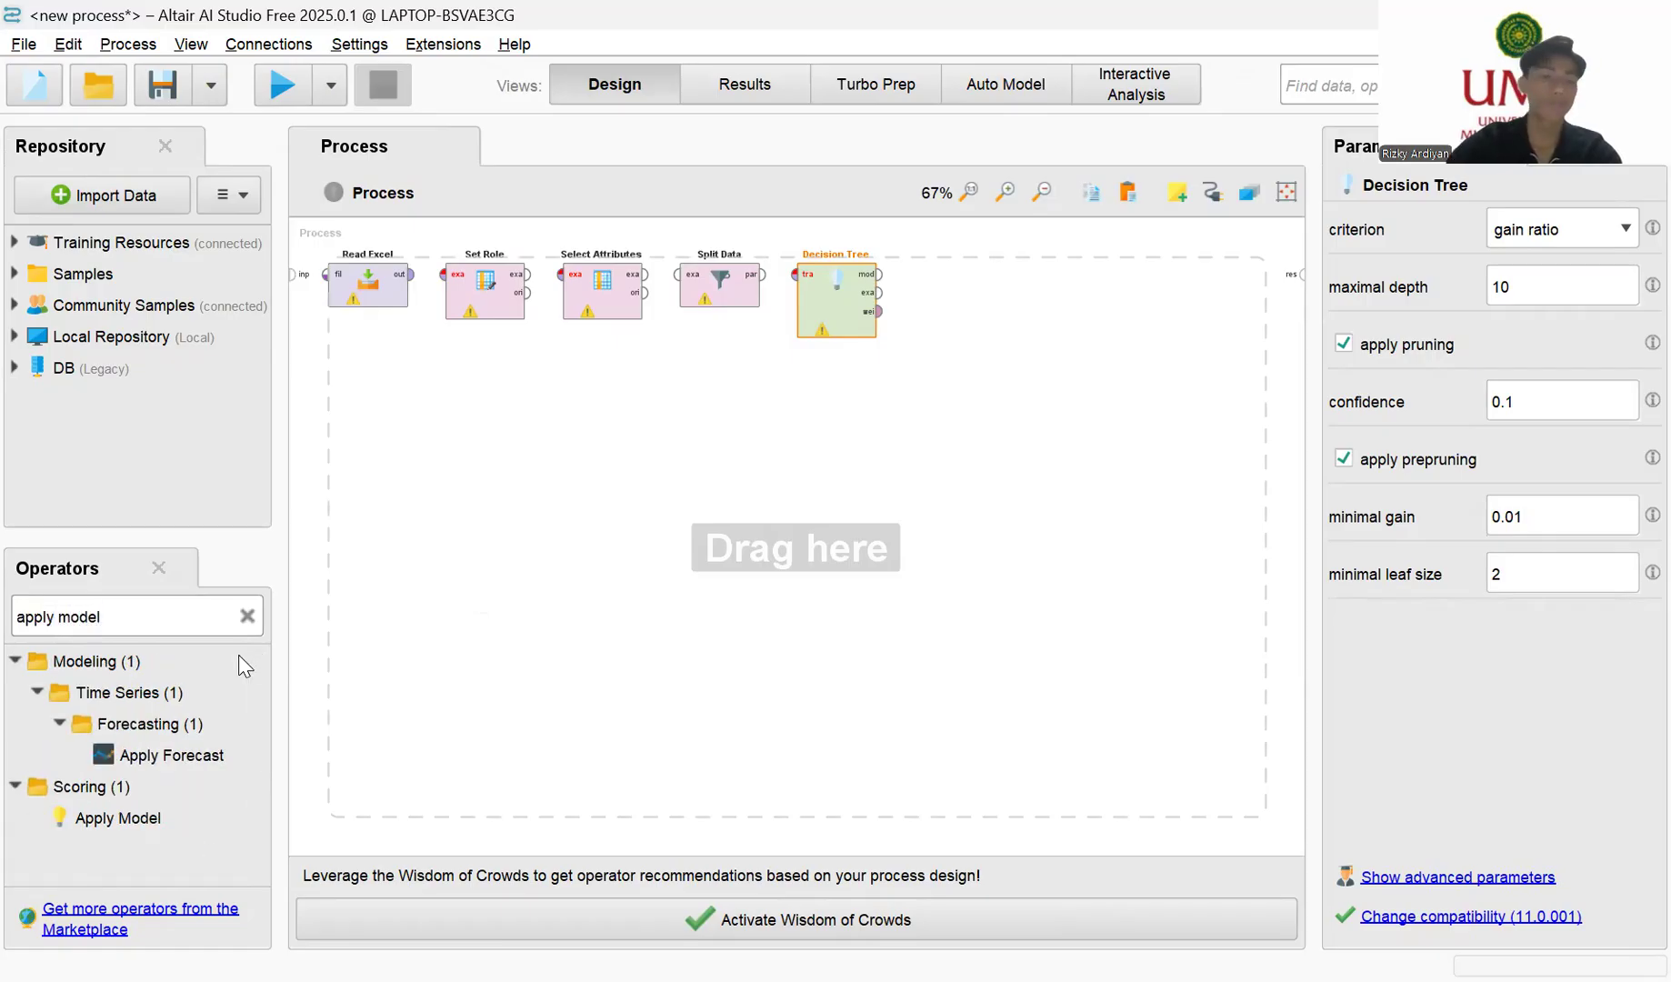
drag(149, 813, 1004, 438)
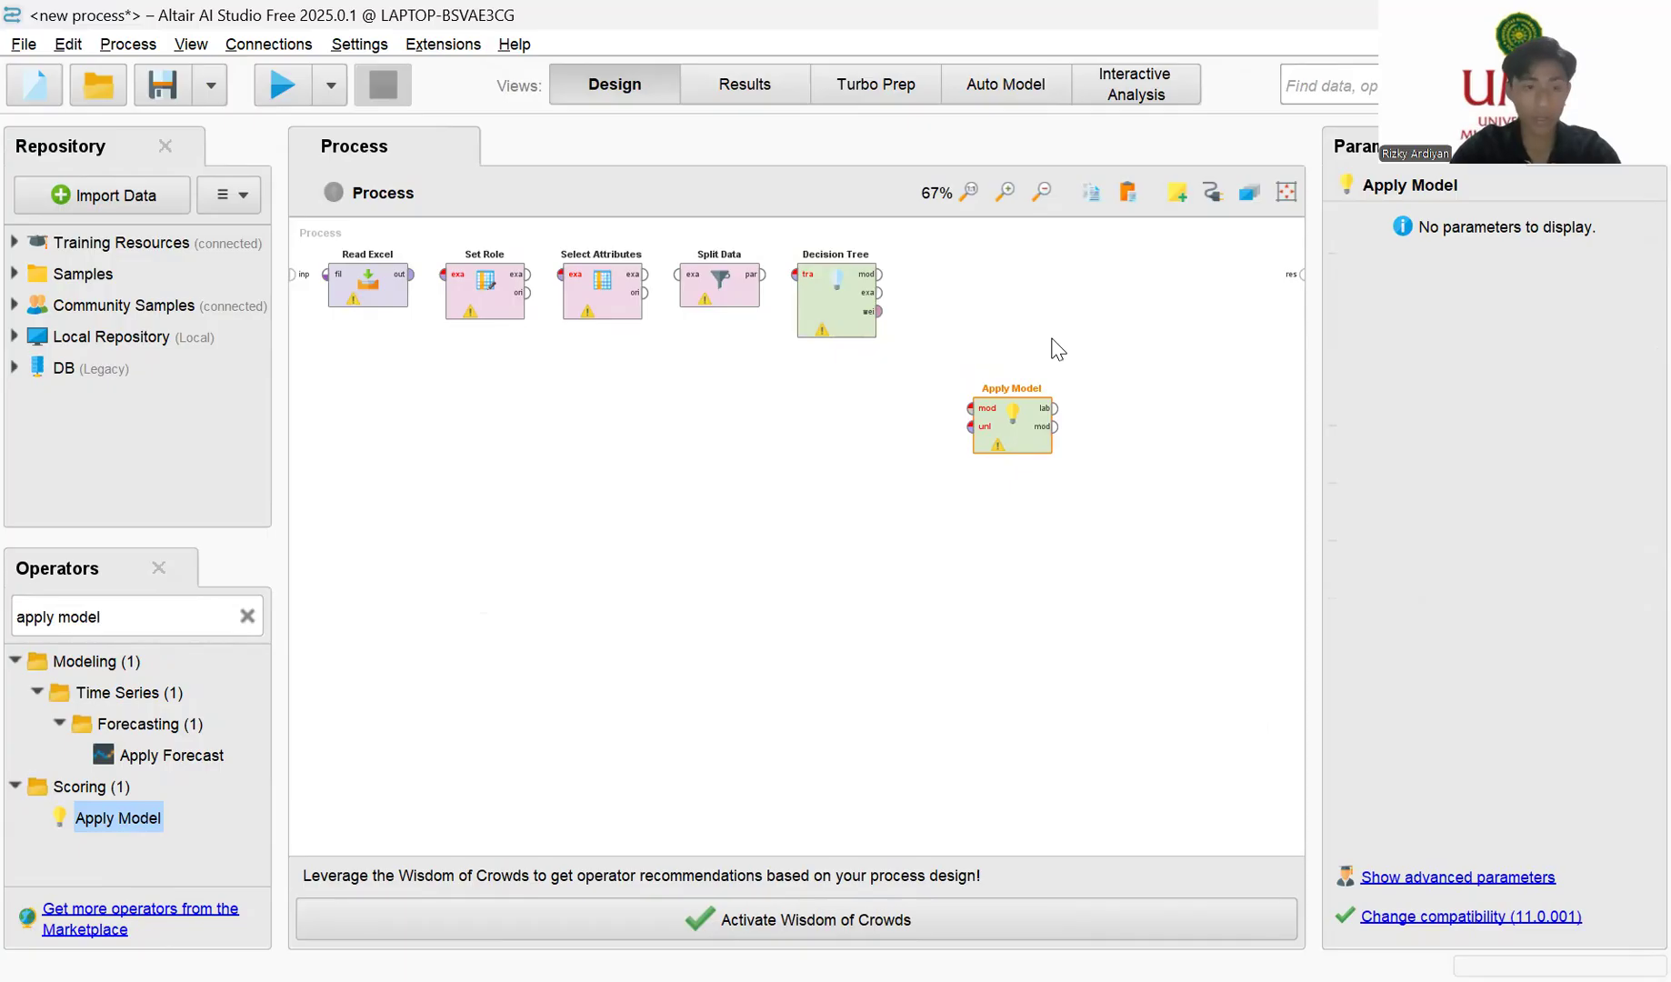
Step: Add the Performance (Classification) operator in the upper row, to the right of Decision Tree
click(247, 616)
text(p)
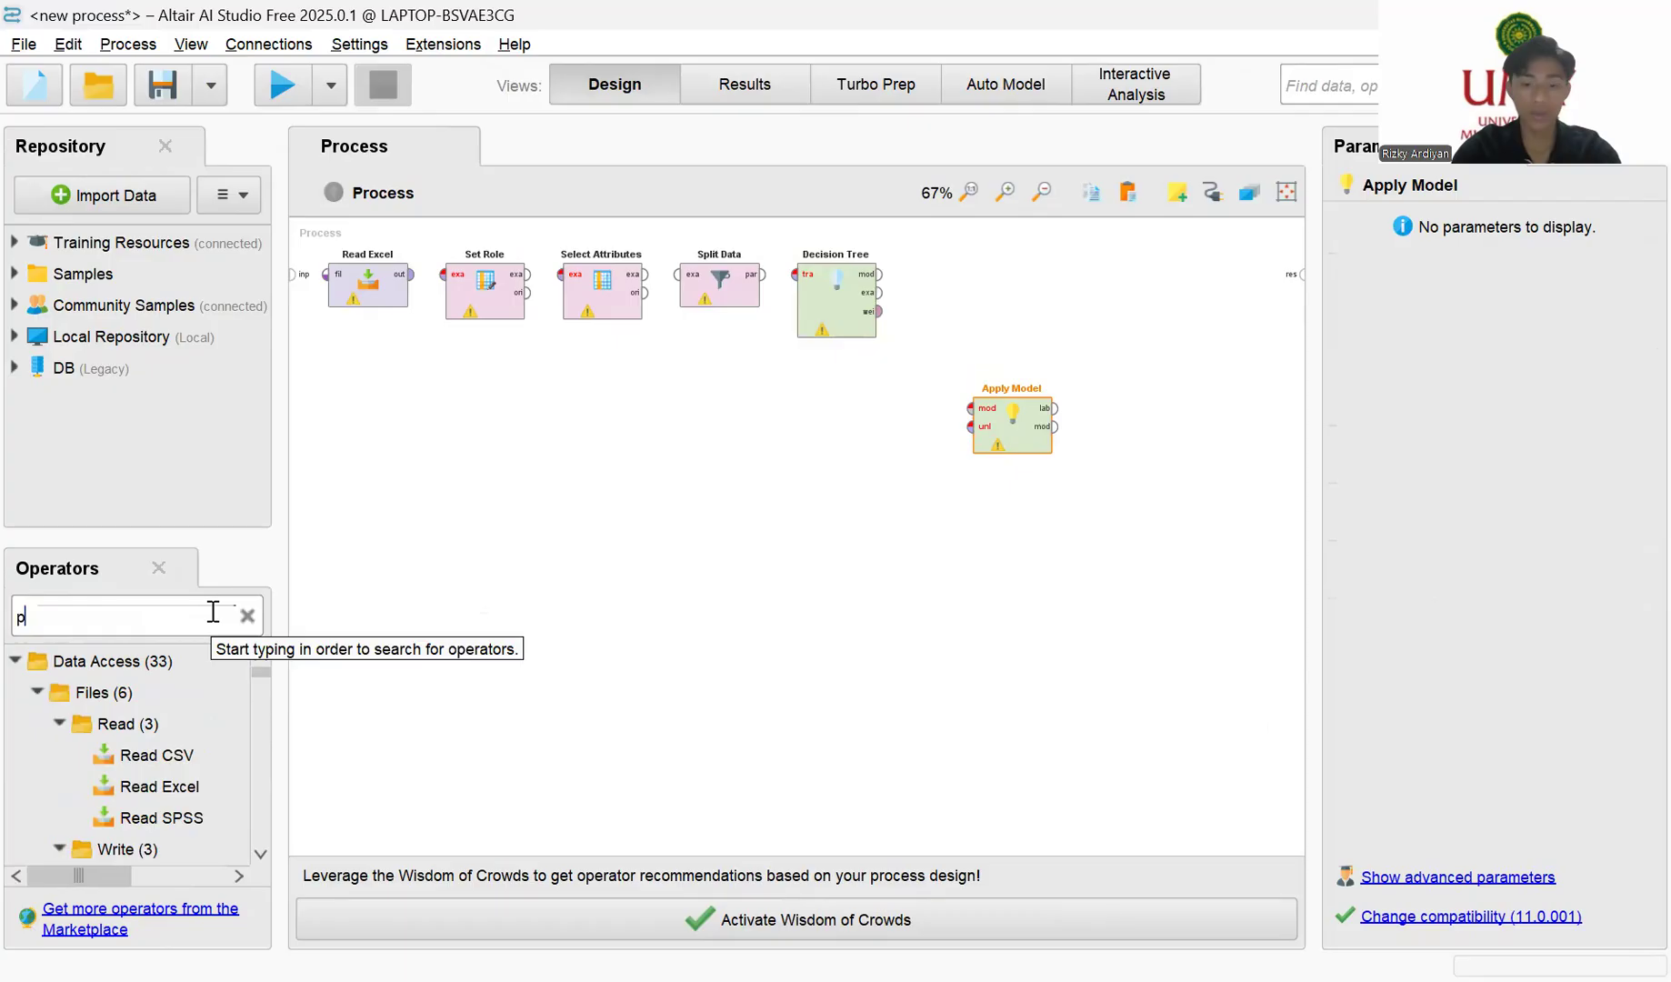
text(erformance)
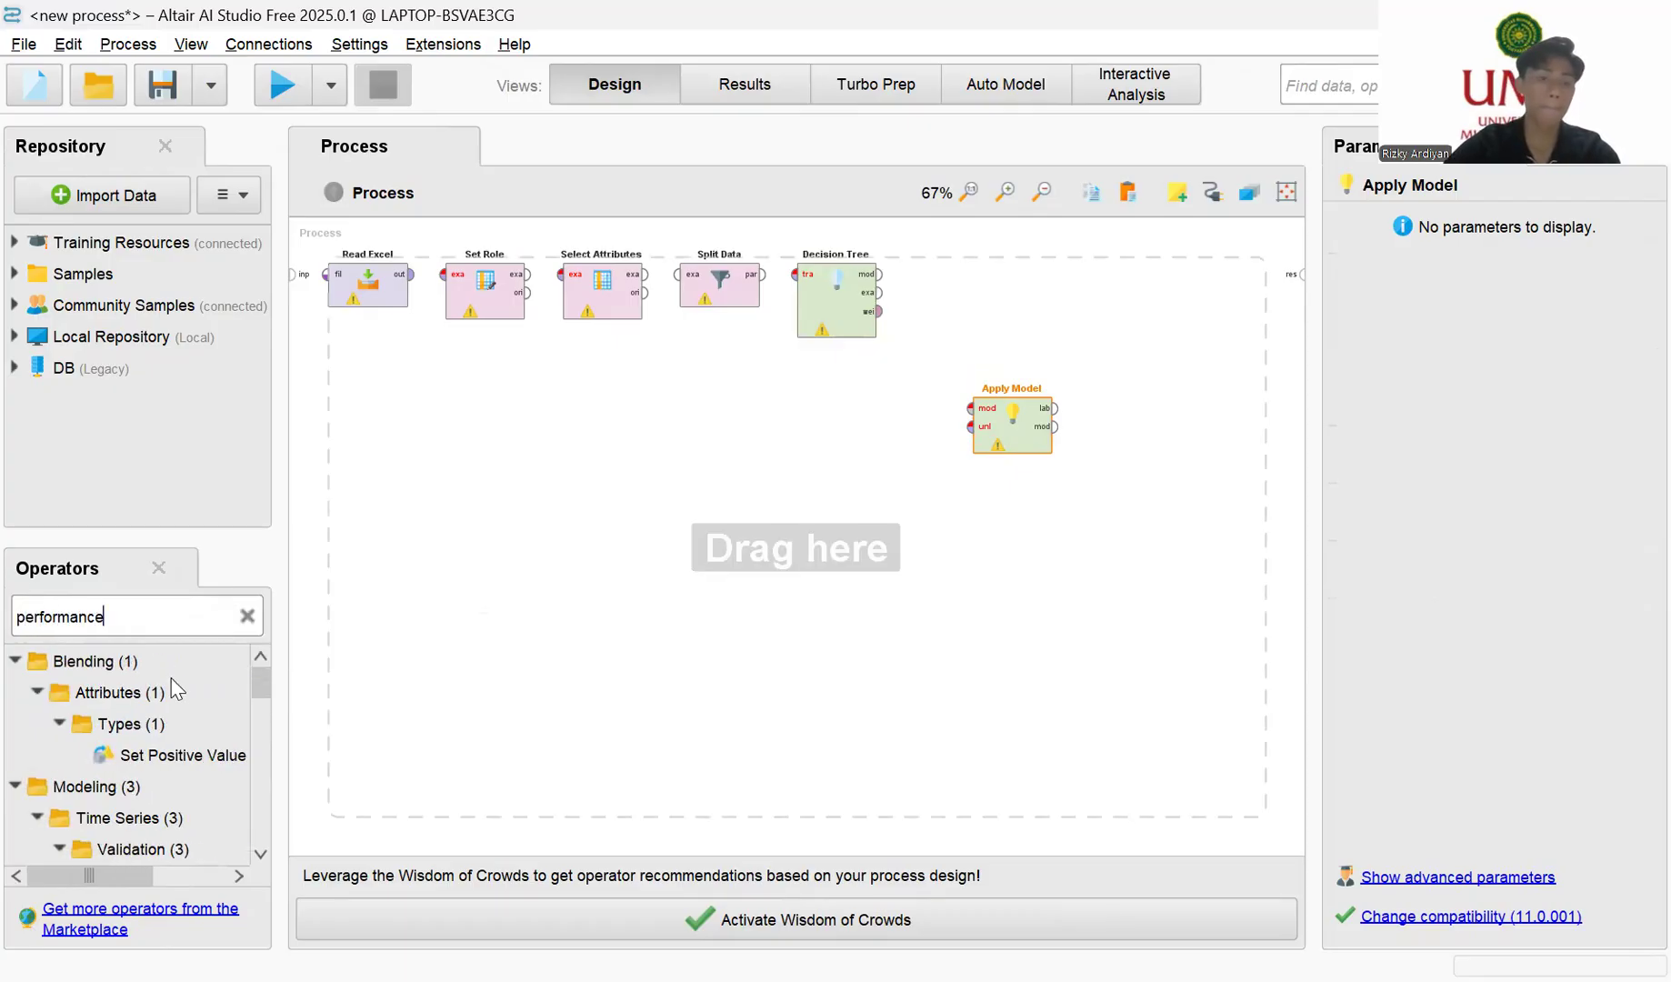
scroll(178, 691, down, 5)
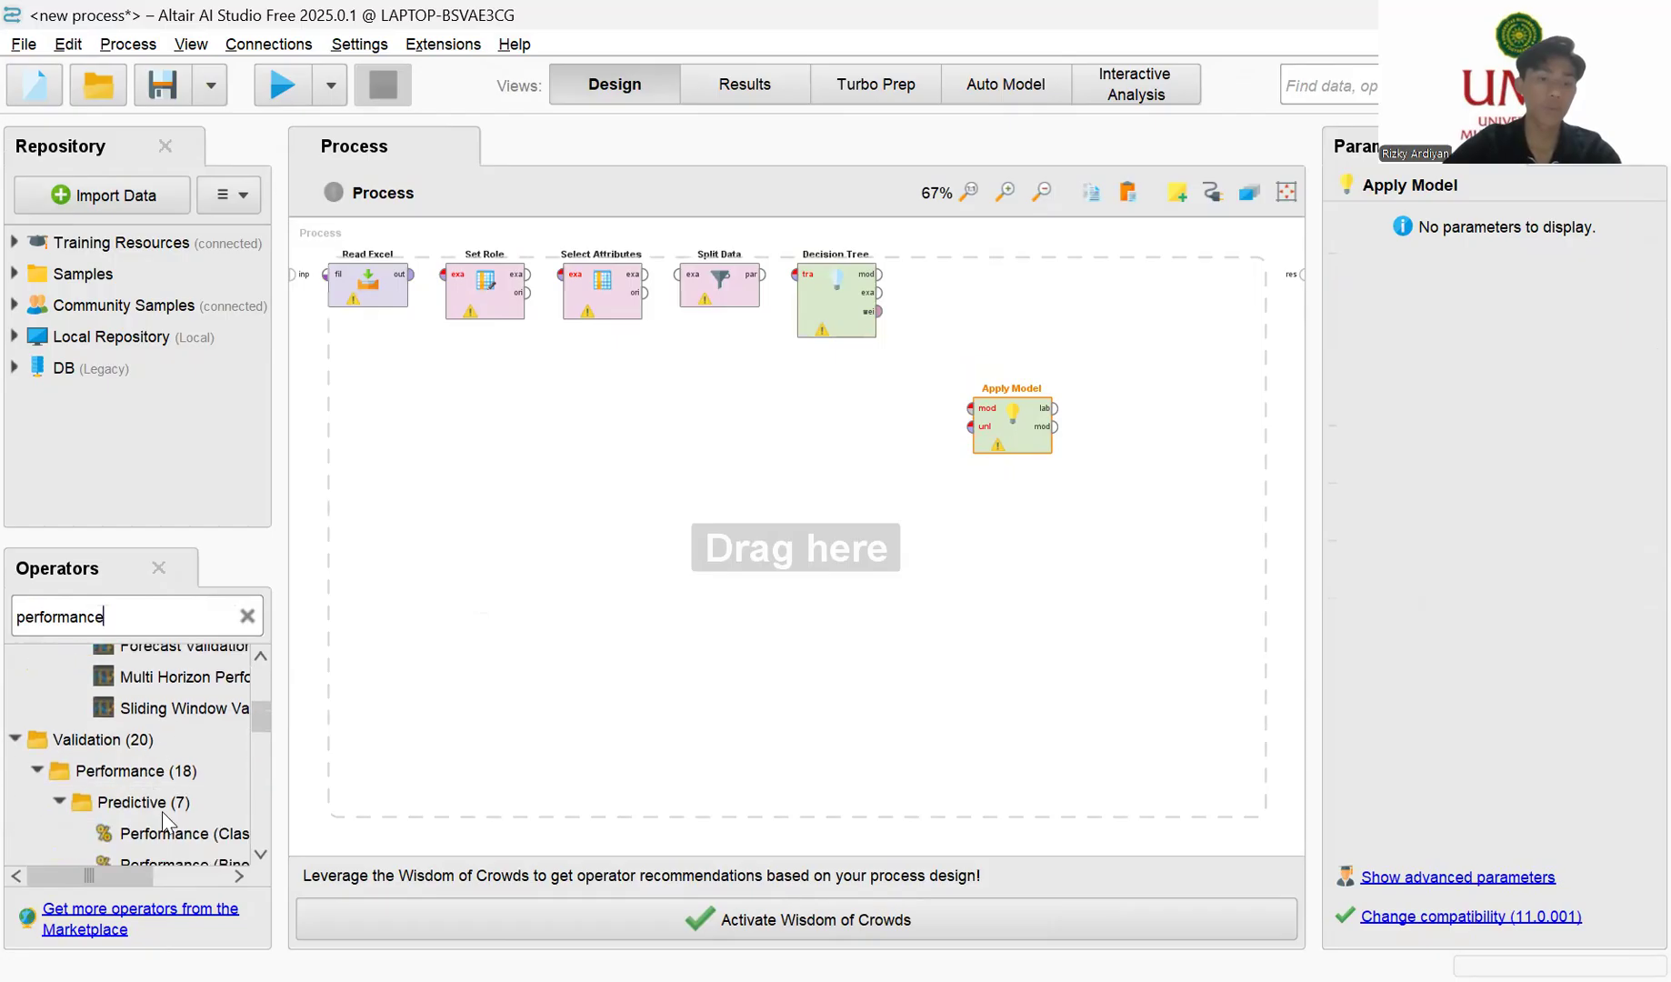
scroll(182, 781, down, 1)
drag(178, 760, 1129, 301)
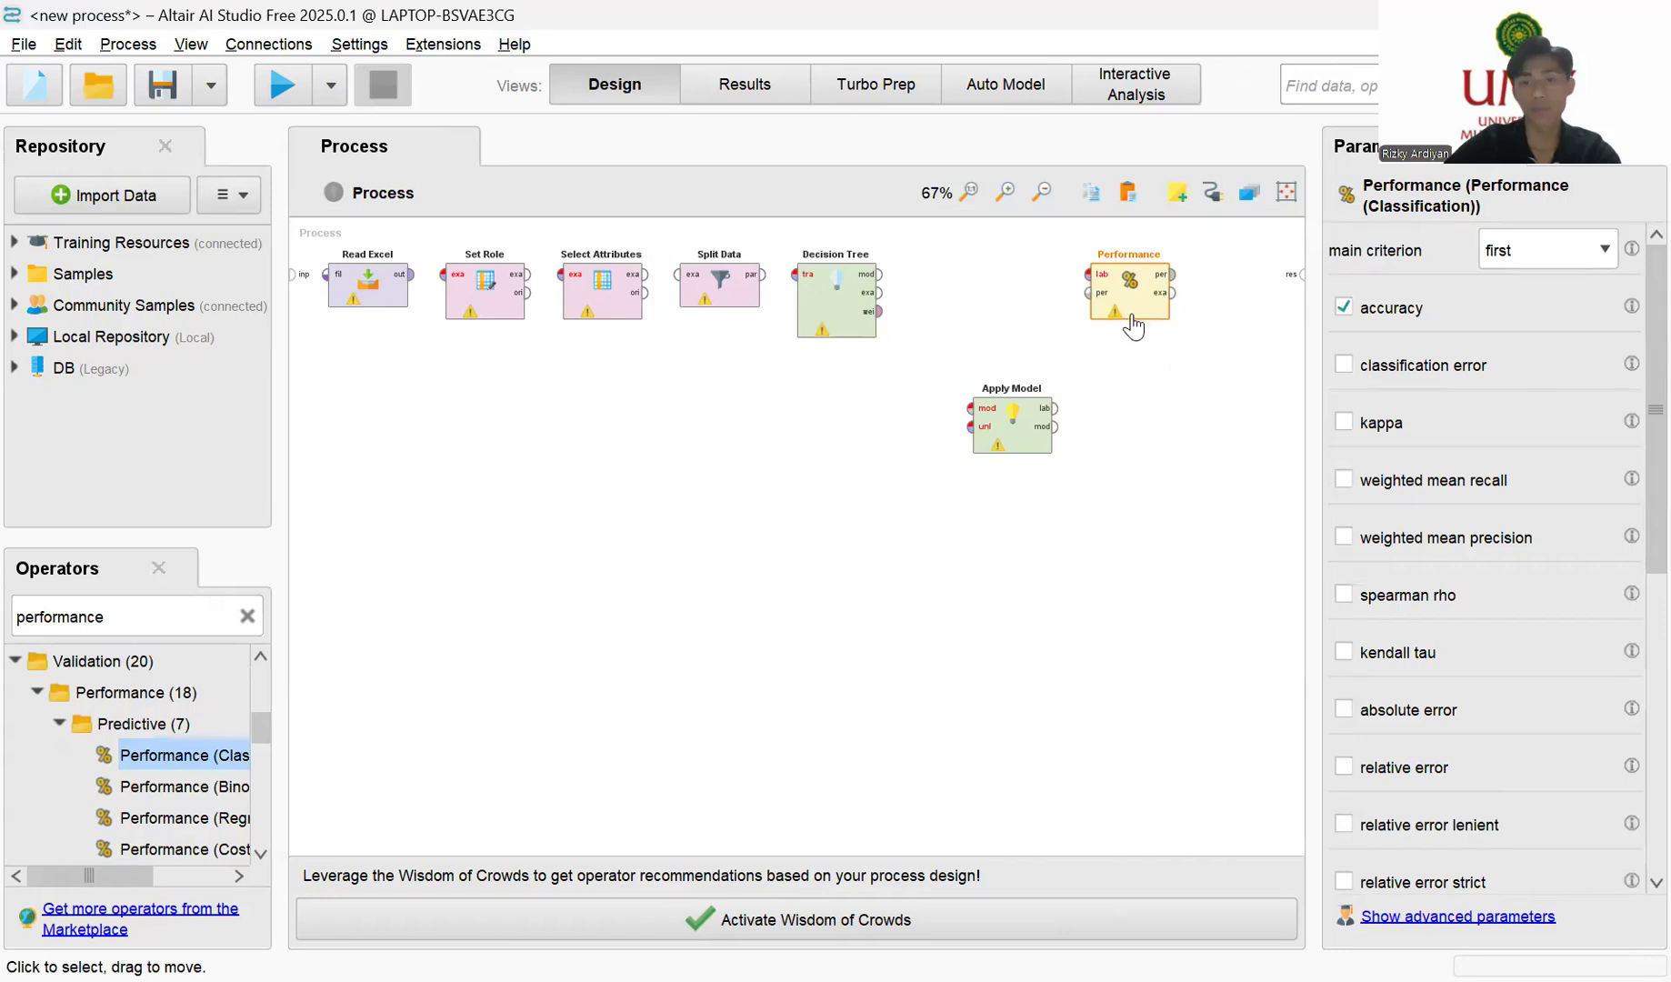
click(1116, 468)
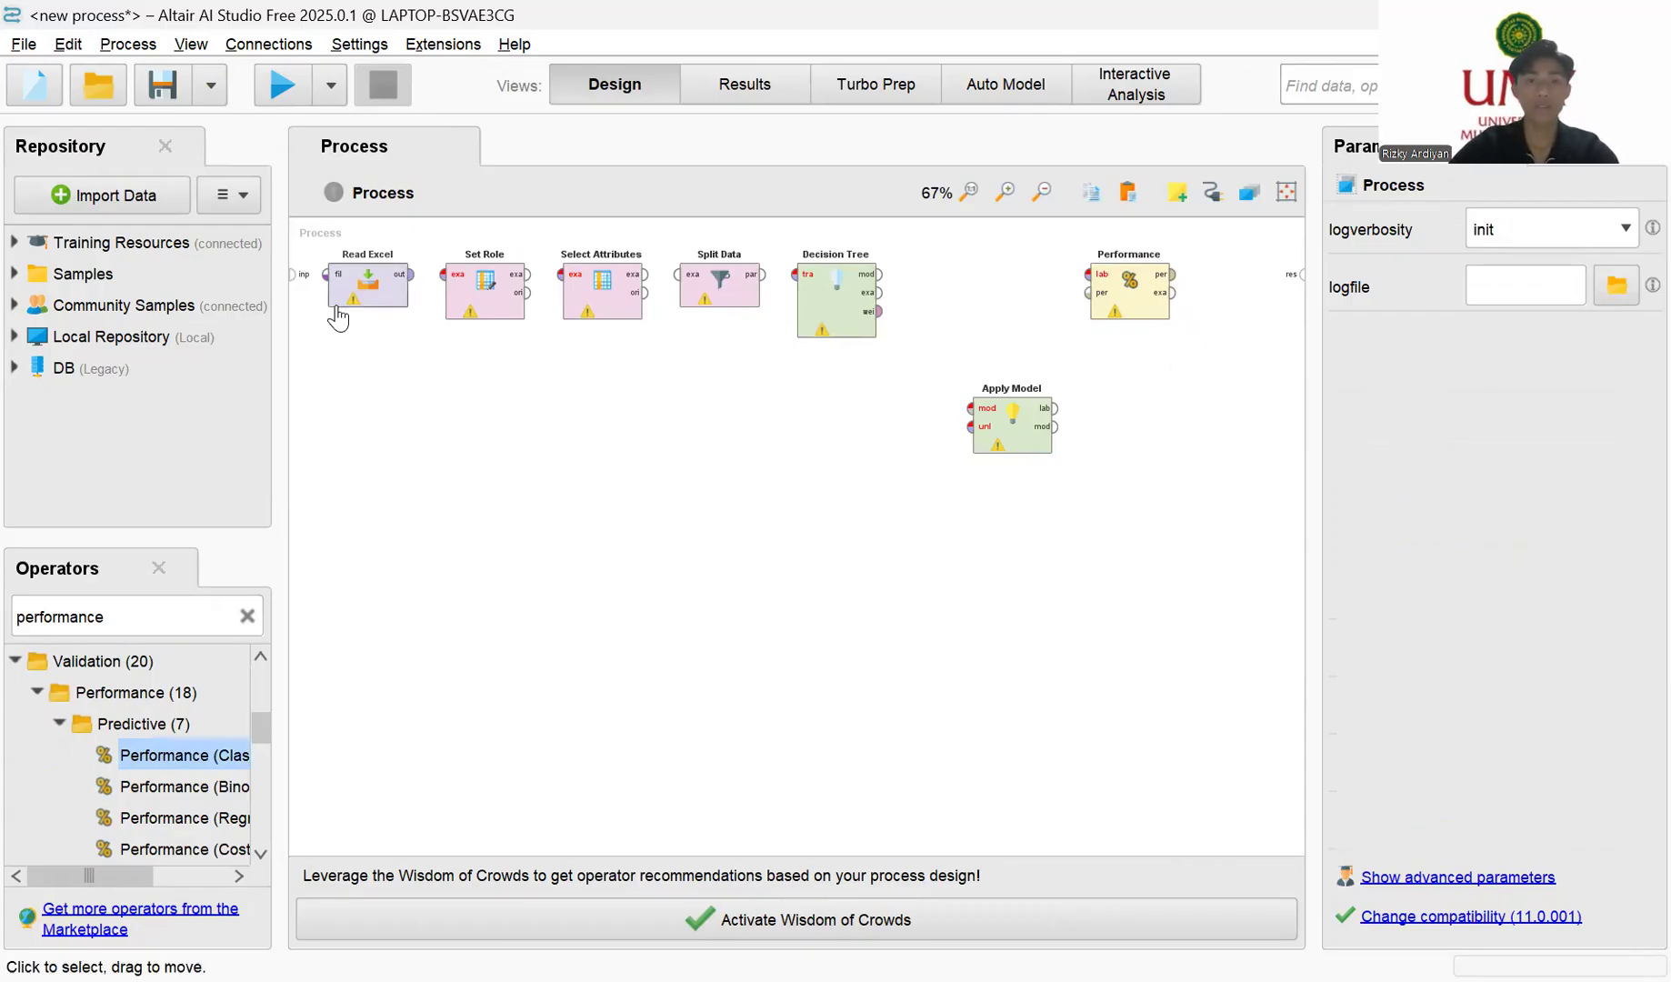
click(376, 308)
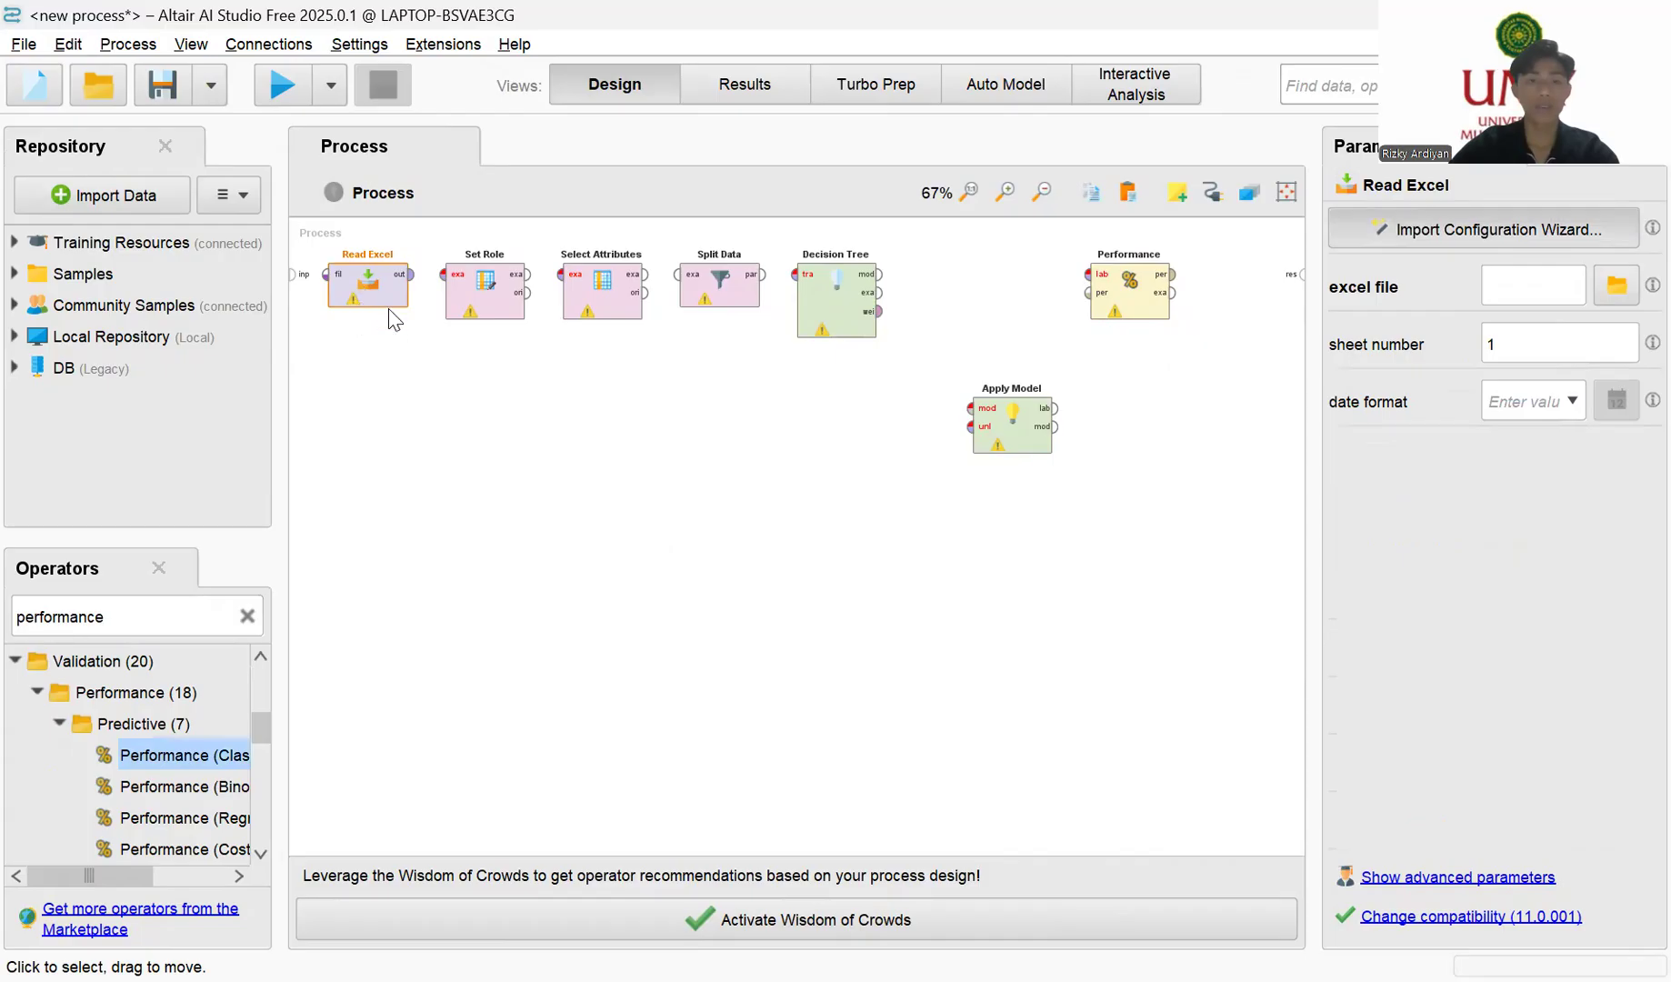
double_click(389, 310)
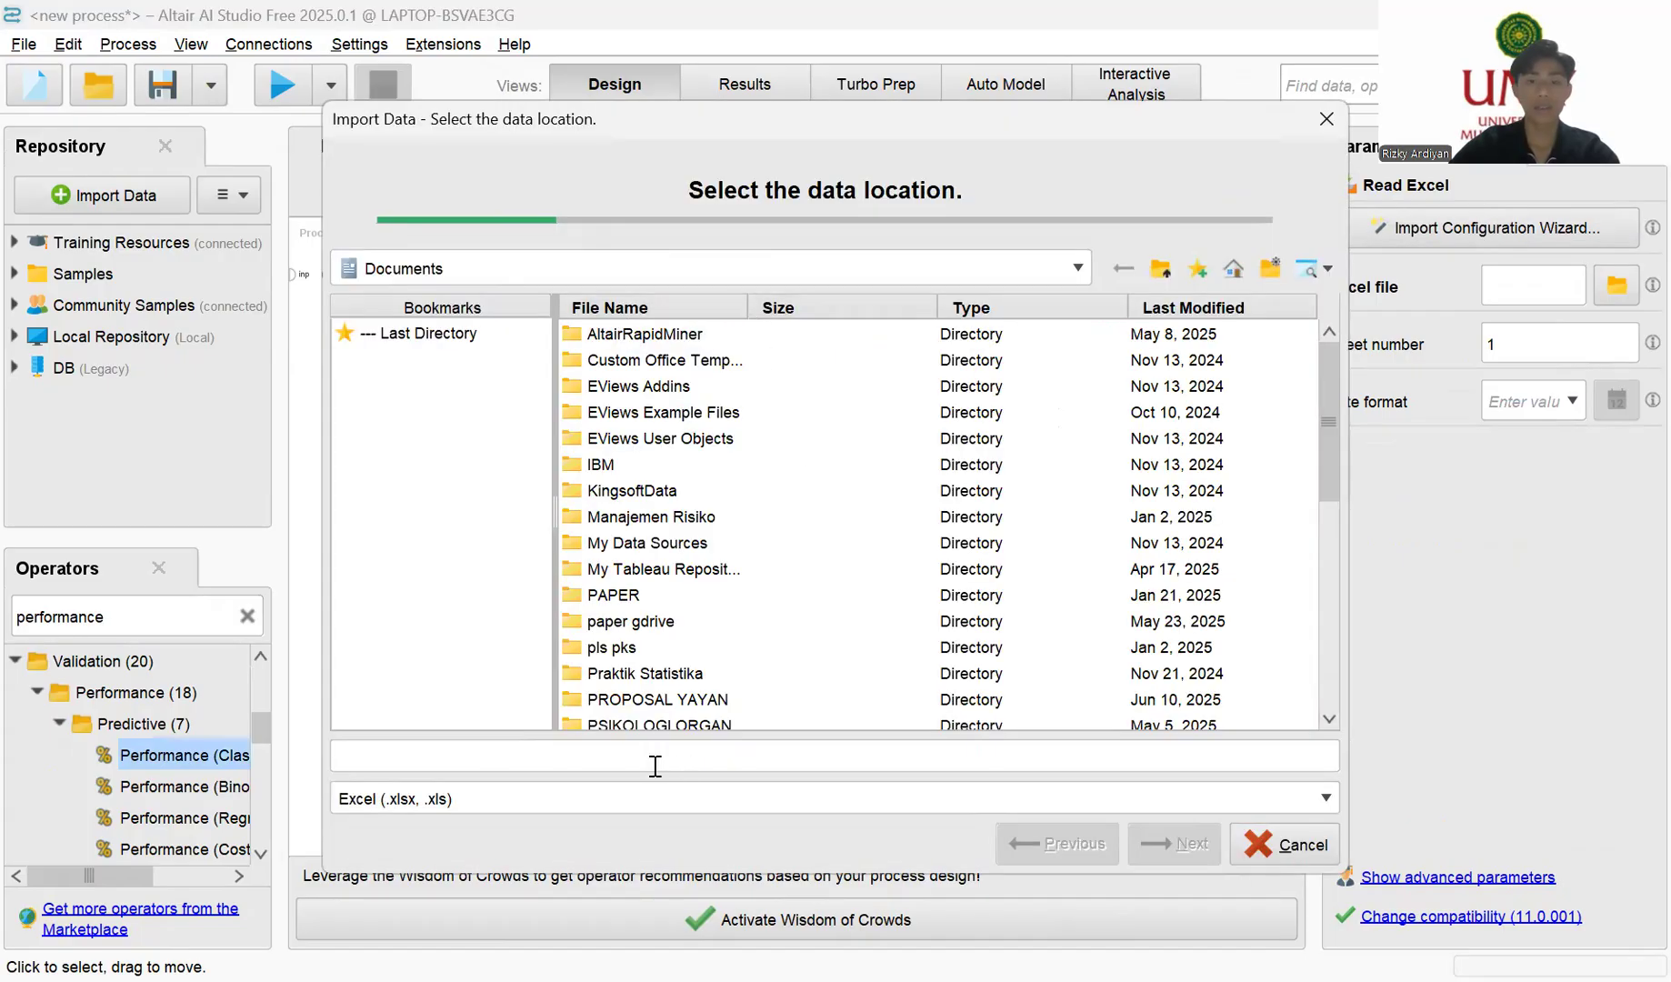
scroll(754, 559, down, 5)
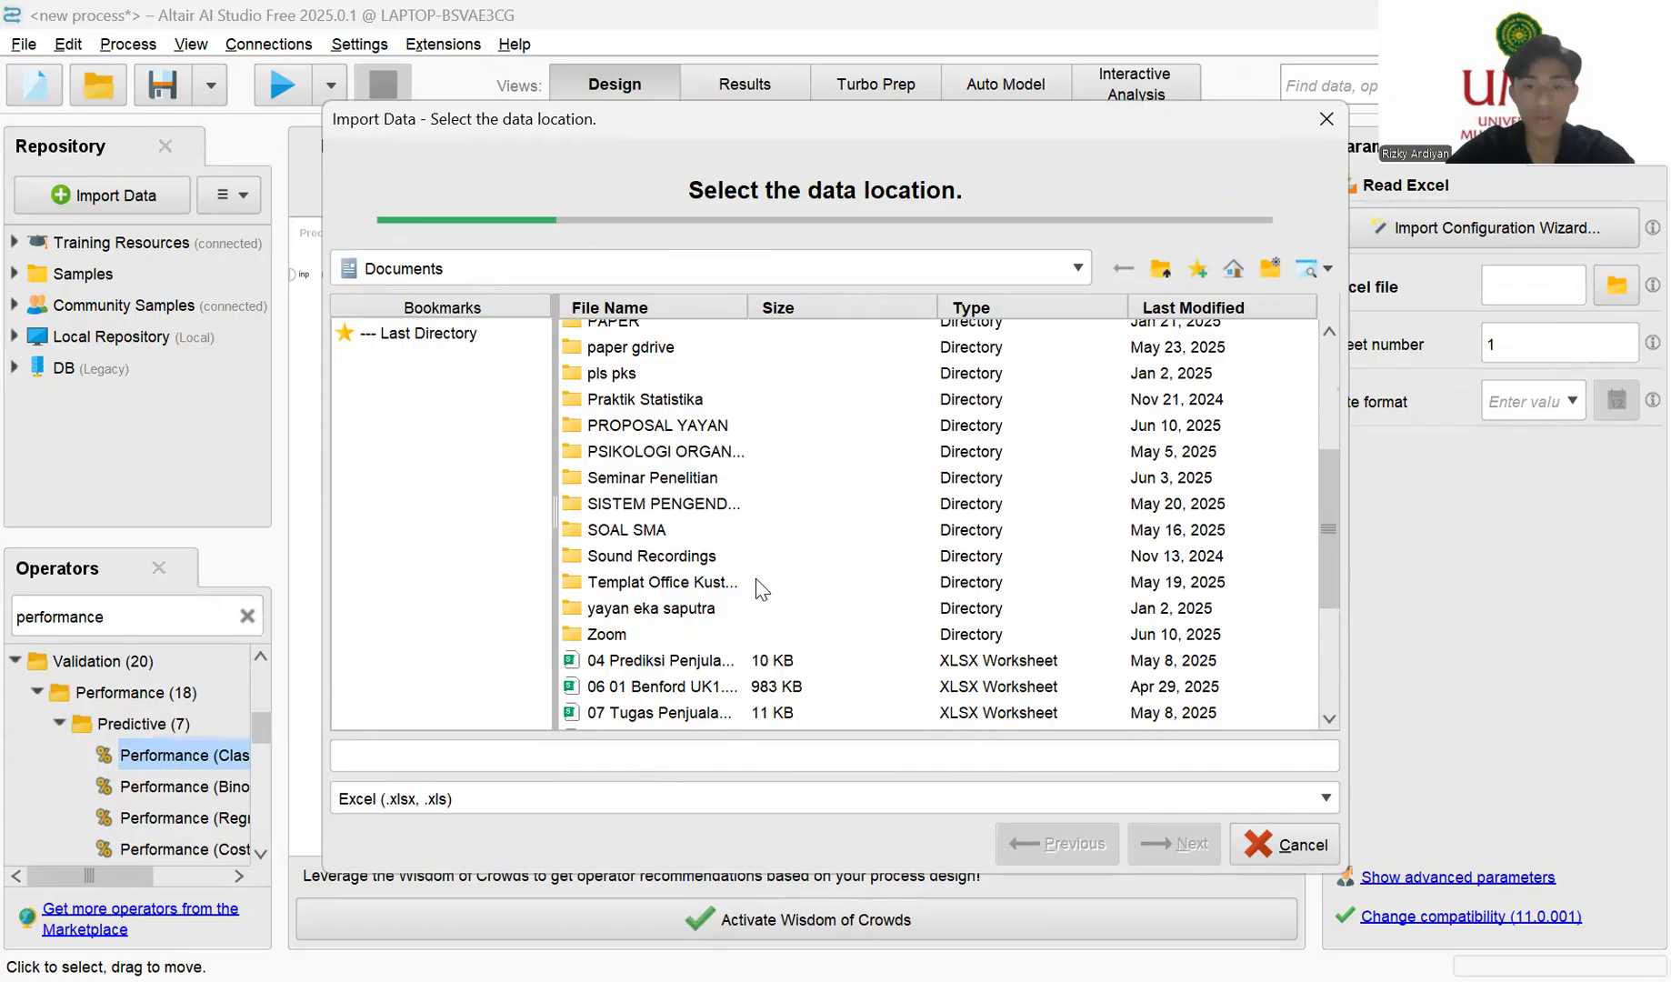
scroll(754, 573, down, 1)
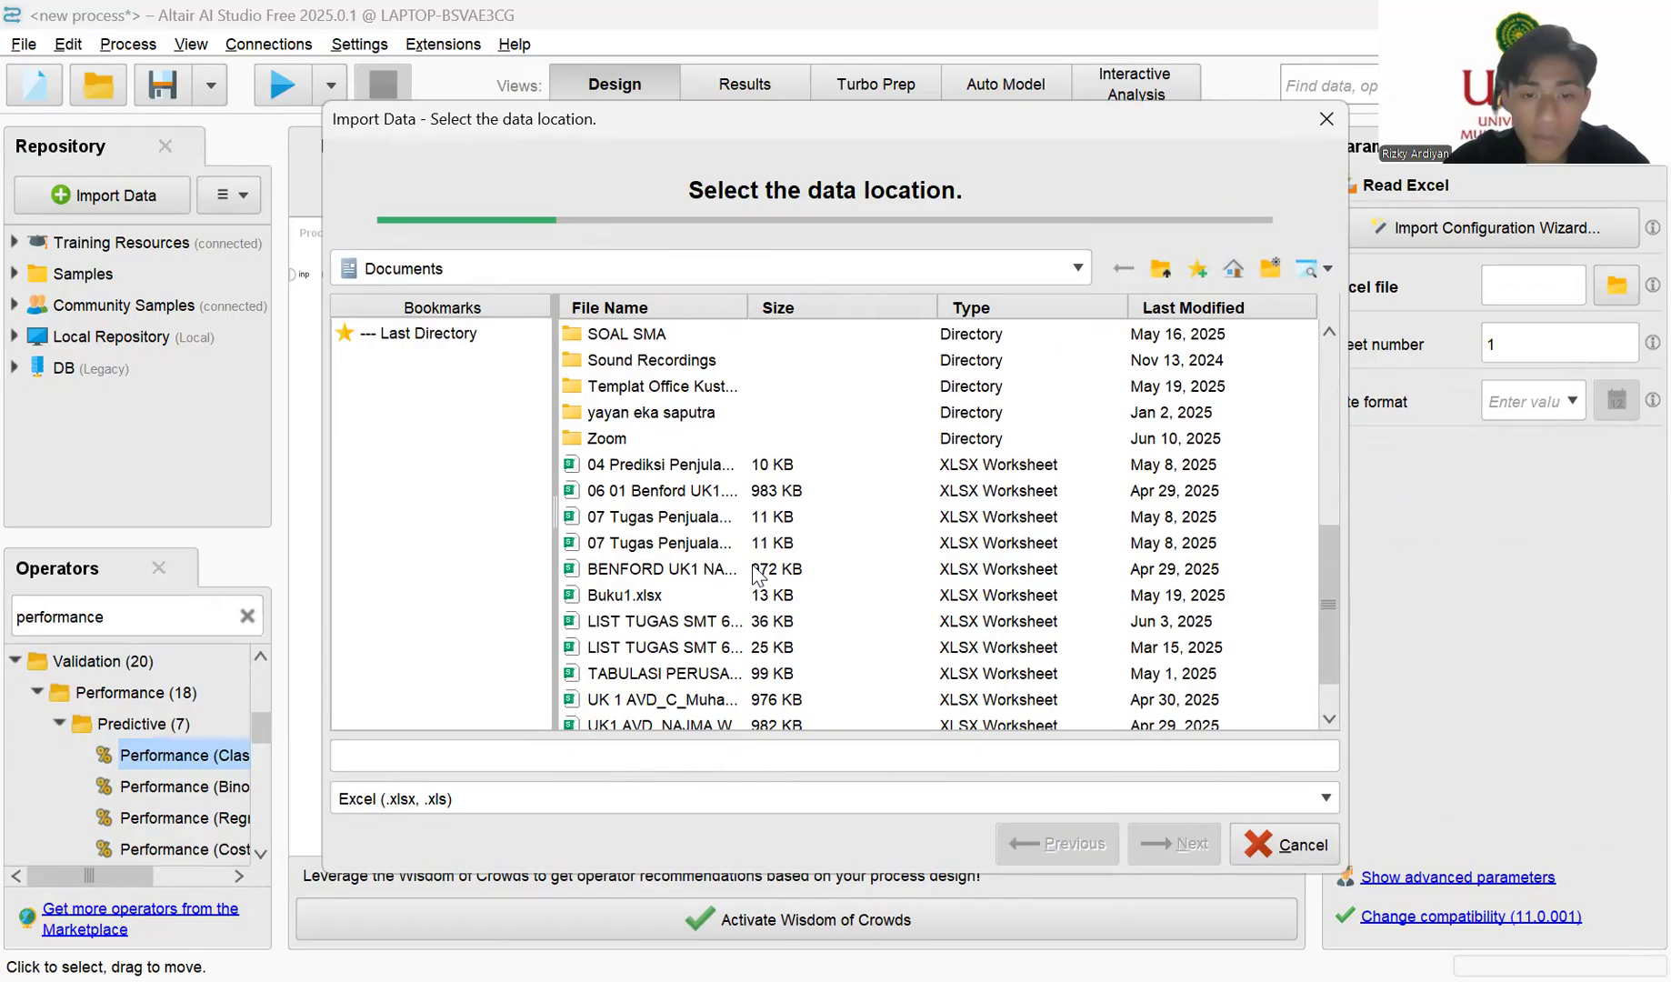
scroll(733, 558, down, 1)
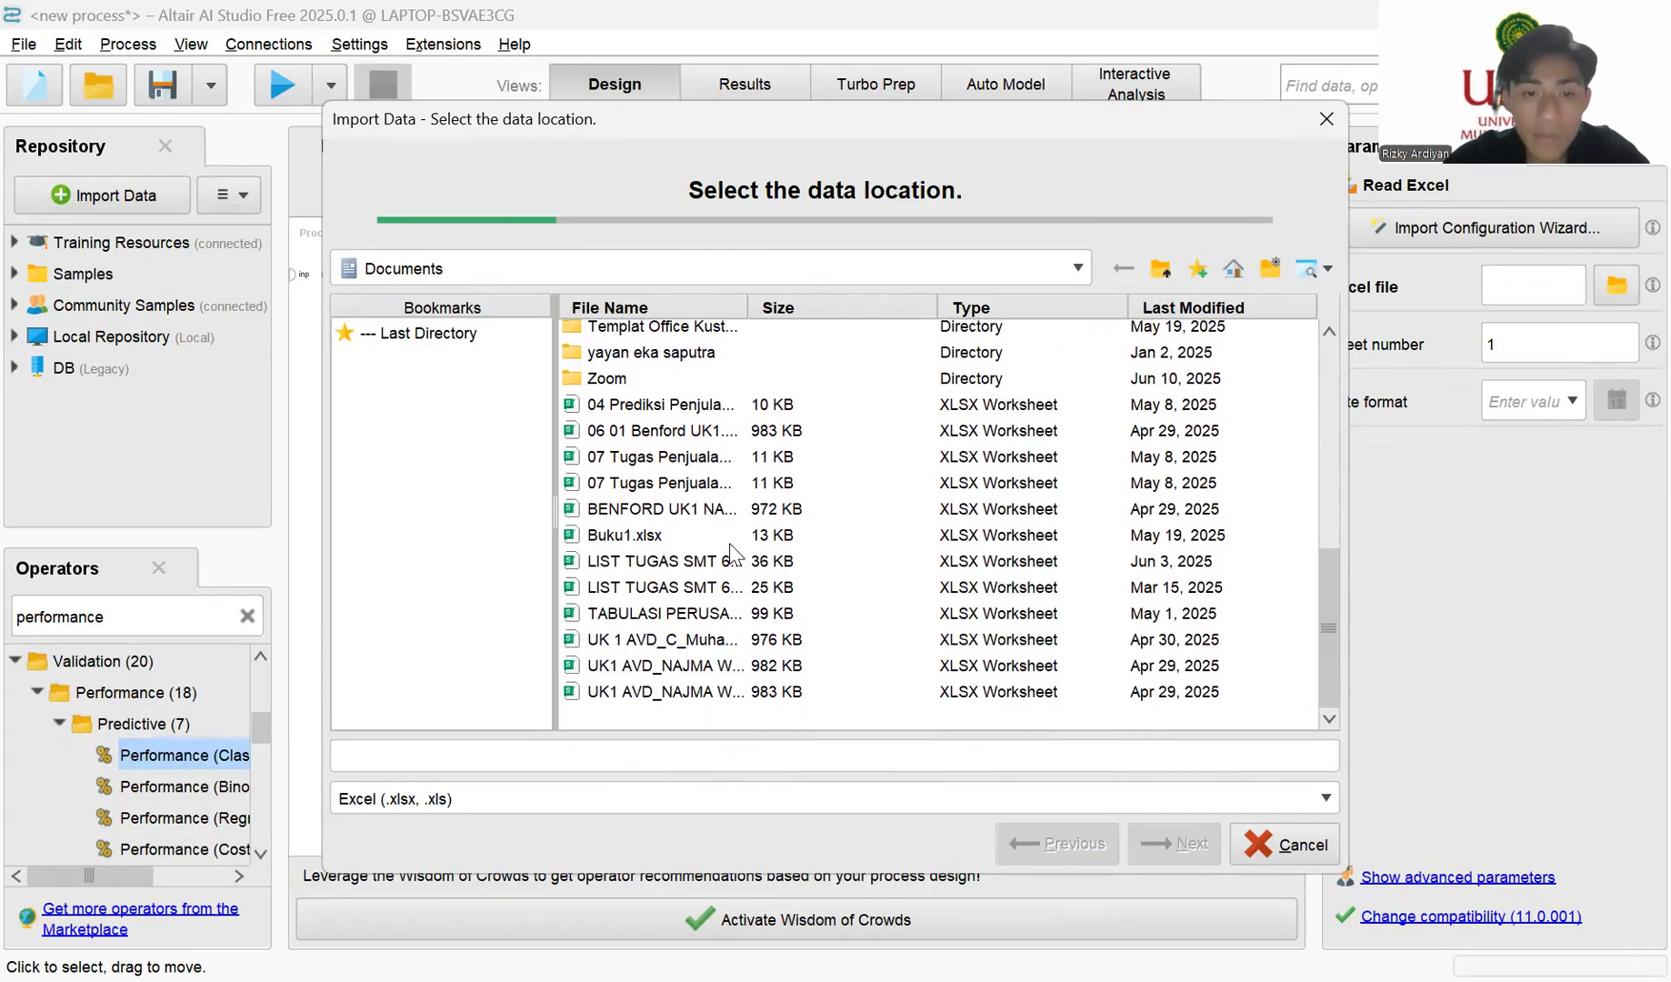
scroll(733, 550, up, 5)
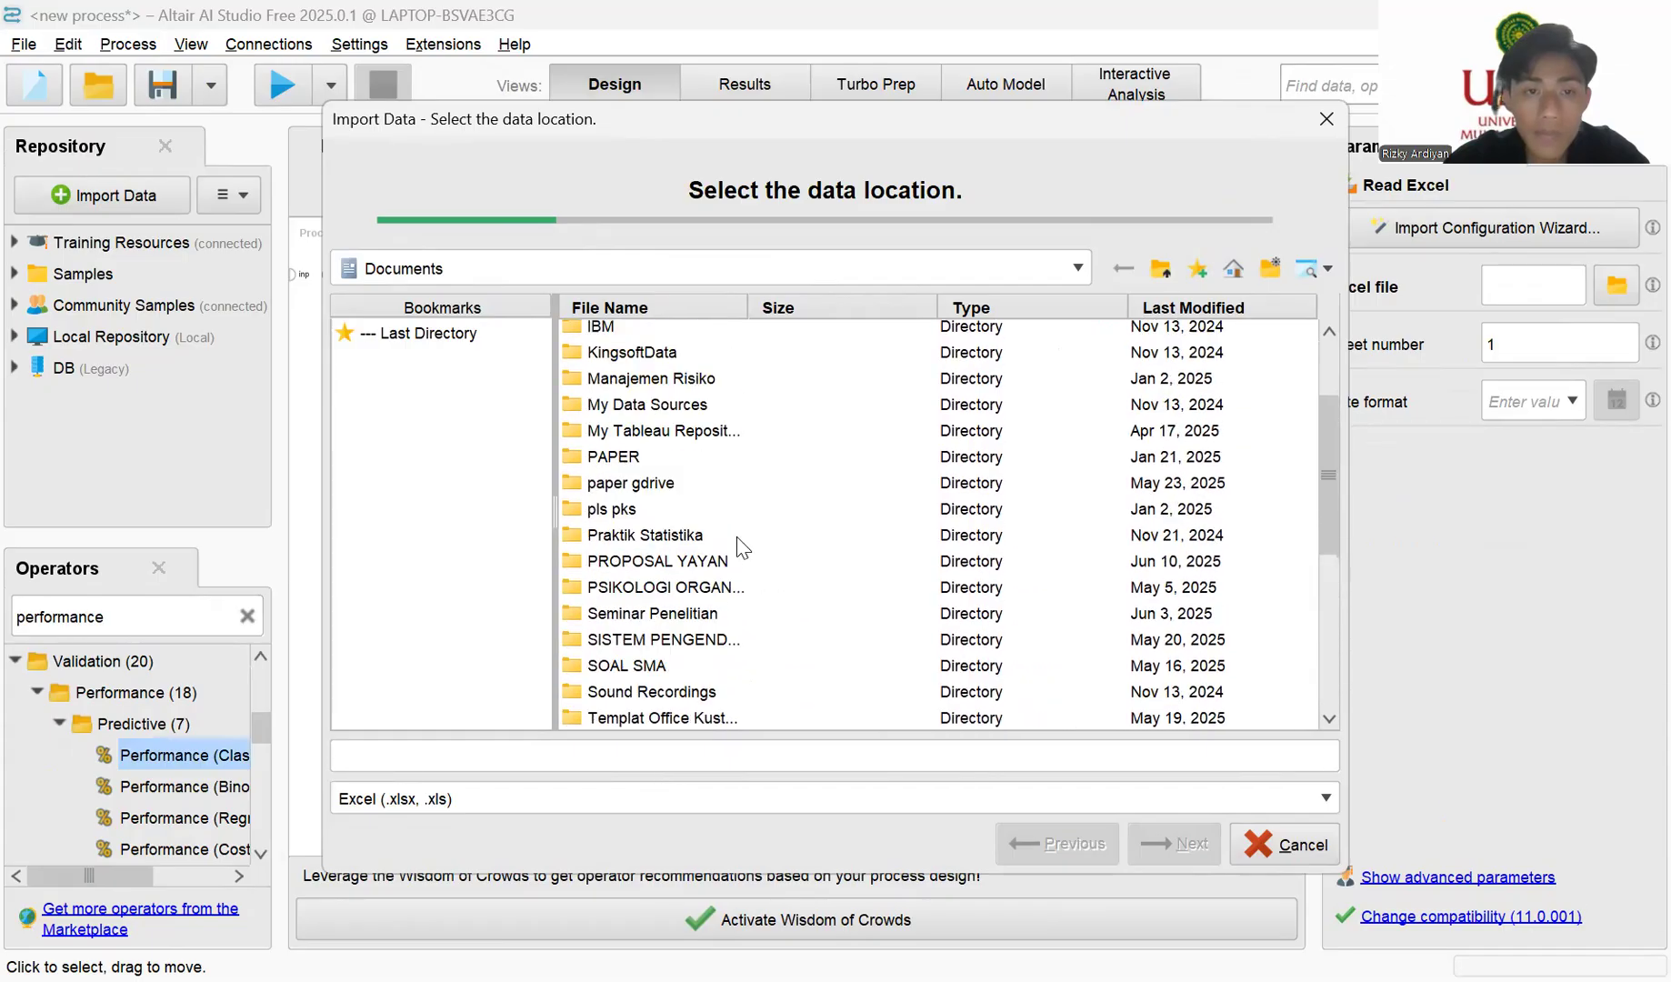
scroll(737, 537, up, 2)
click(503, 268)
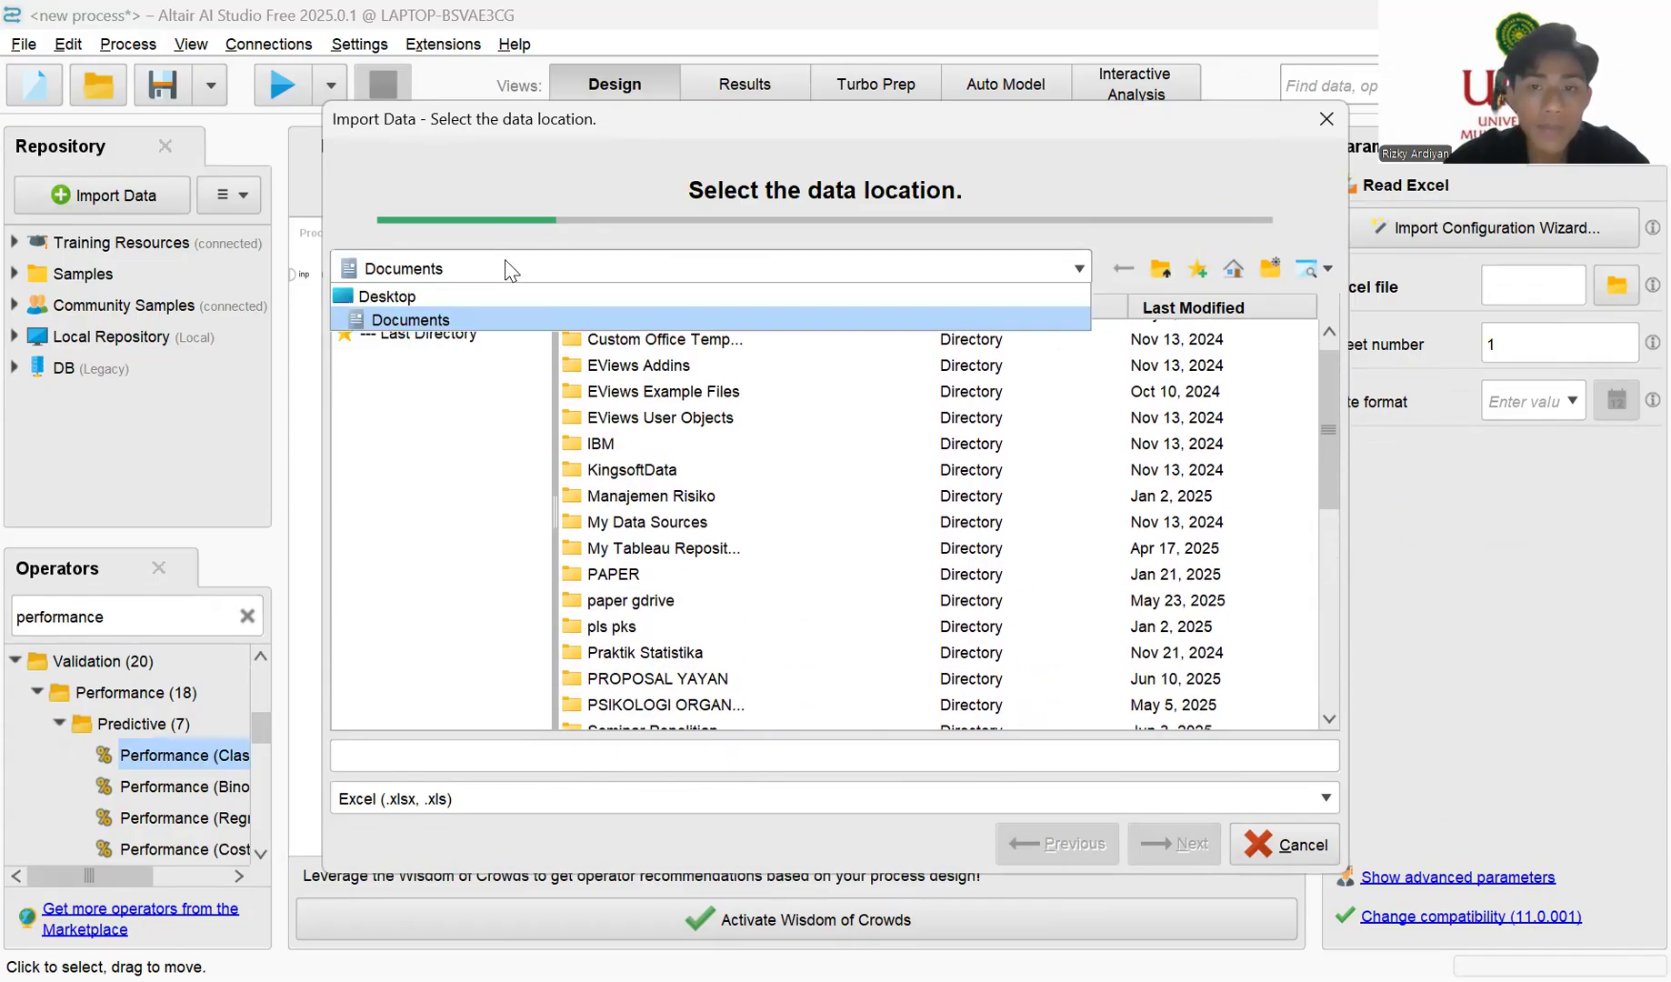
click(544, 300)
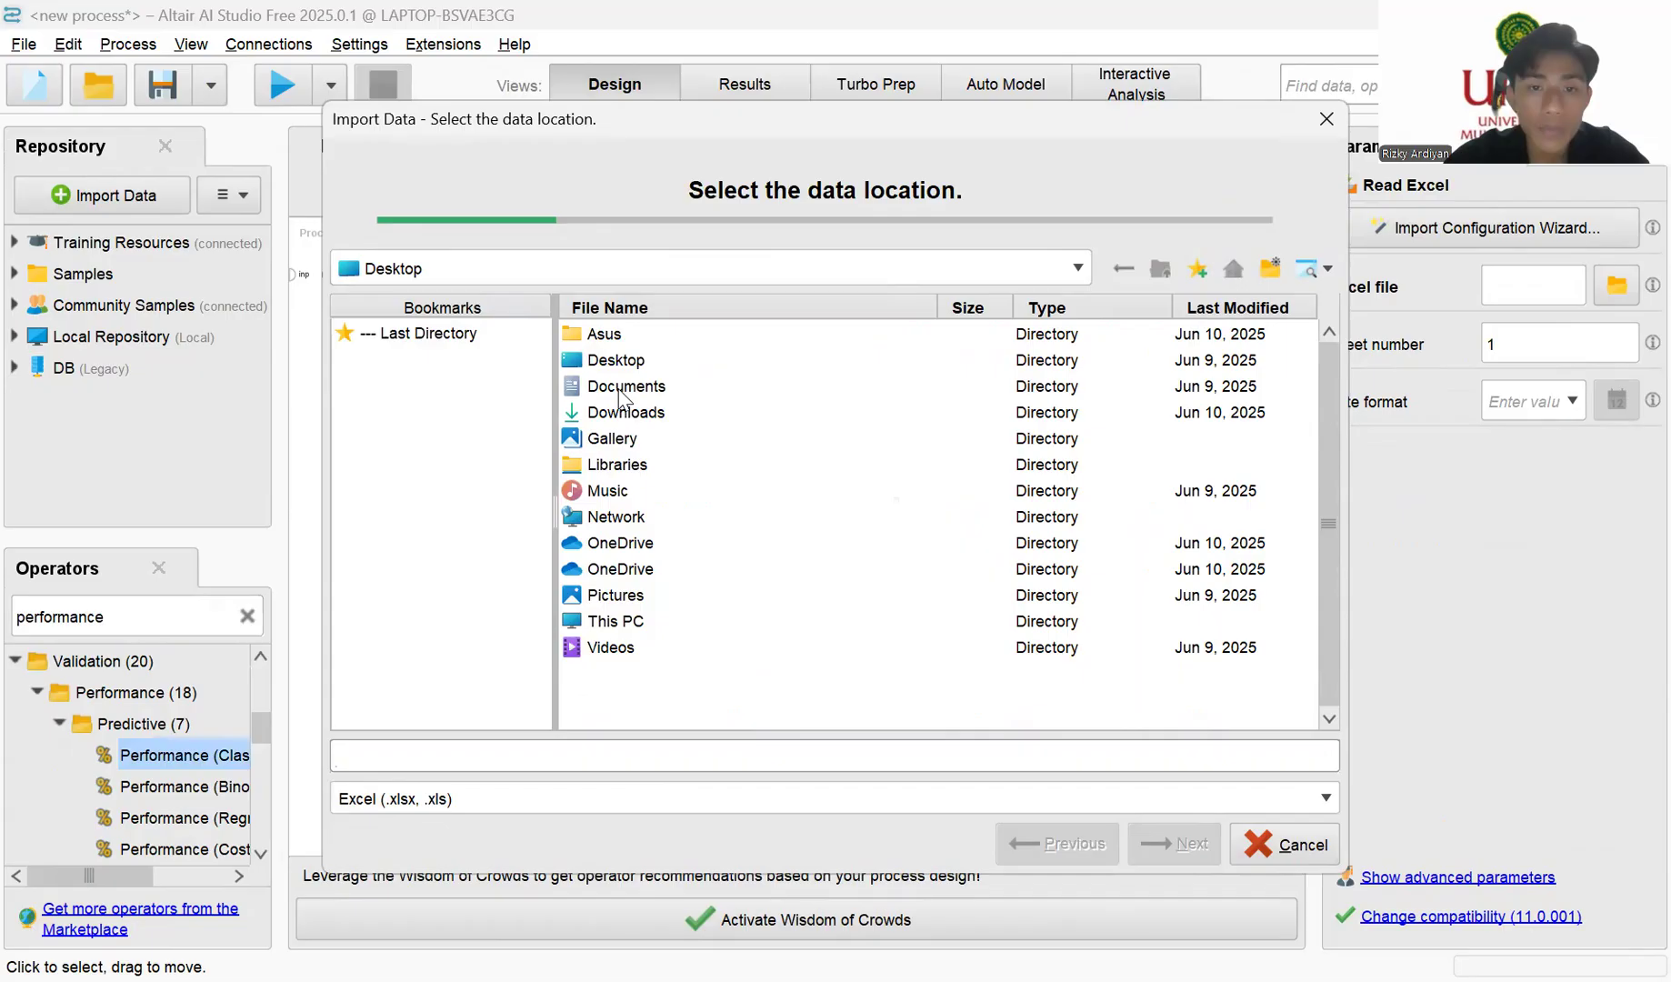
double_click(623, 413)
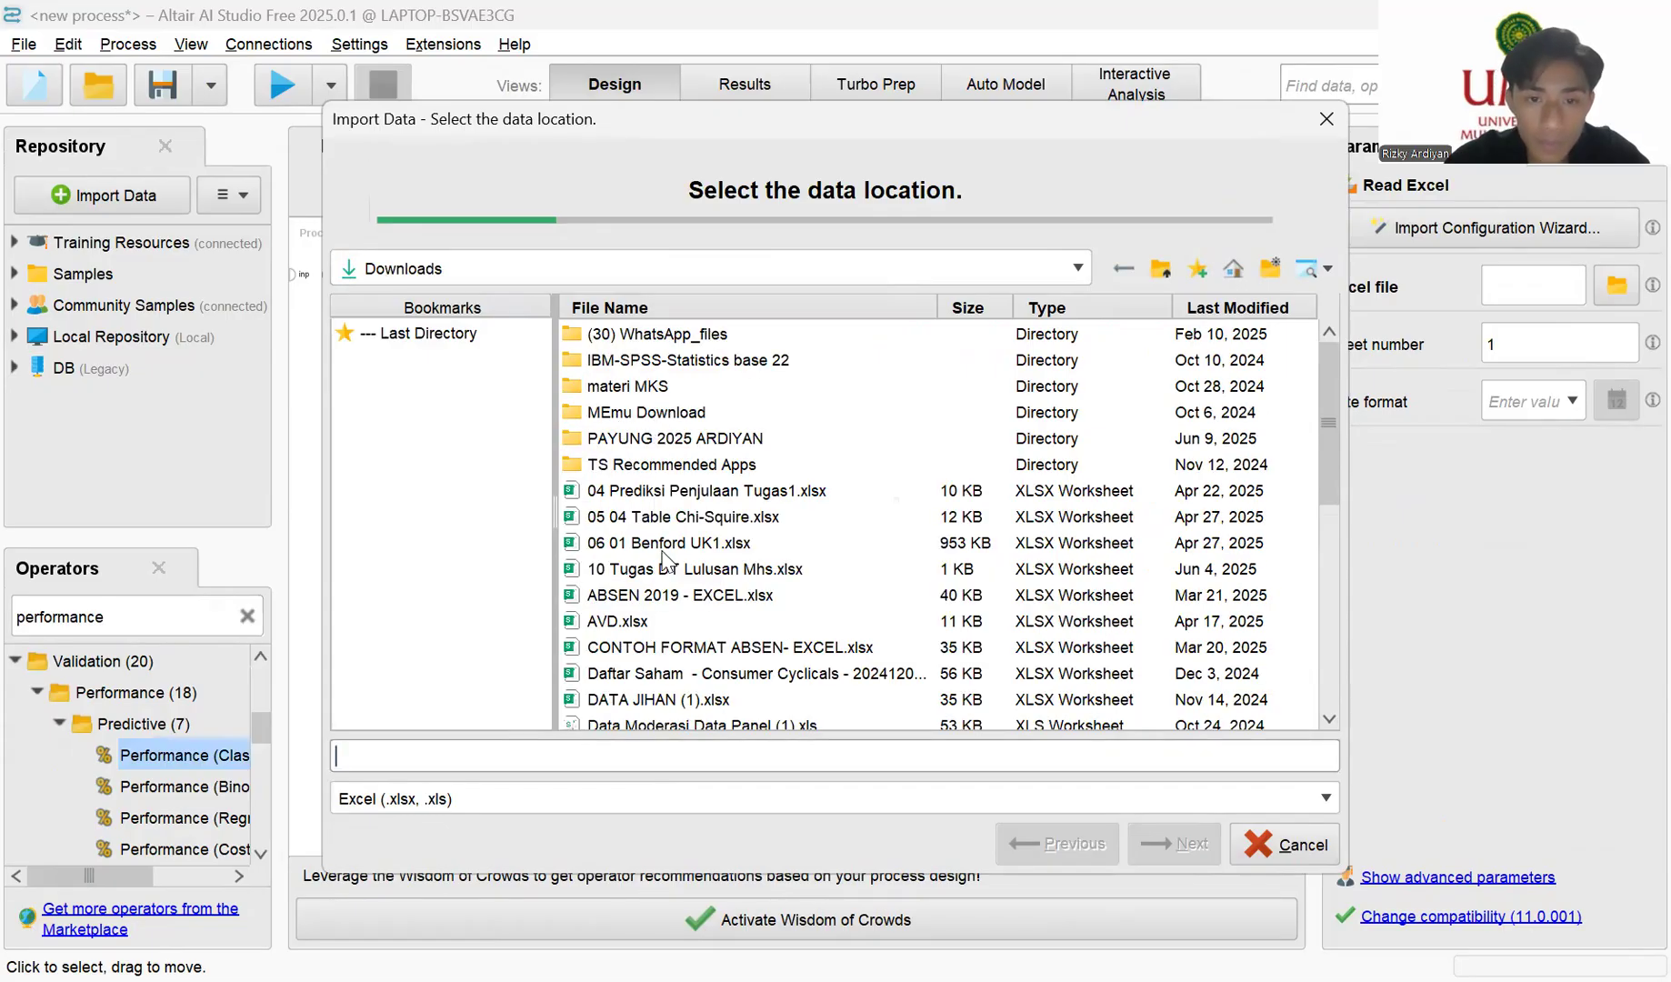
scroll(665, 559, down, 5)
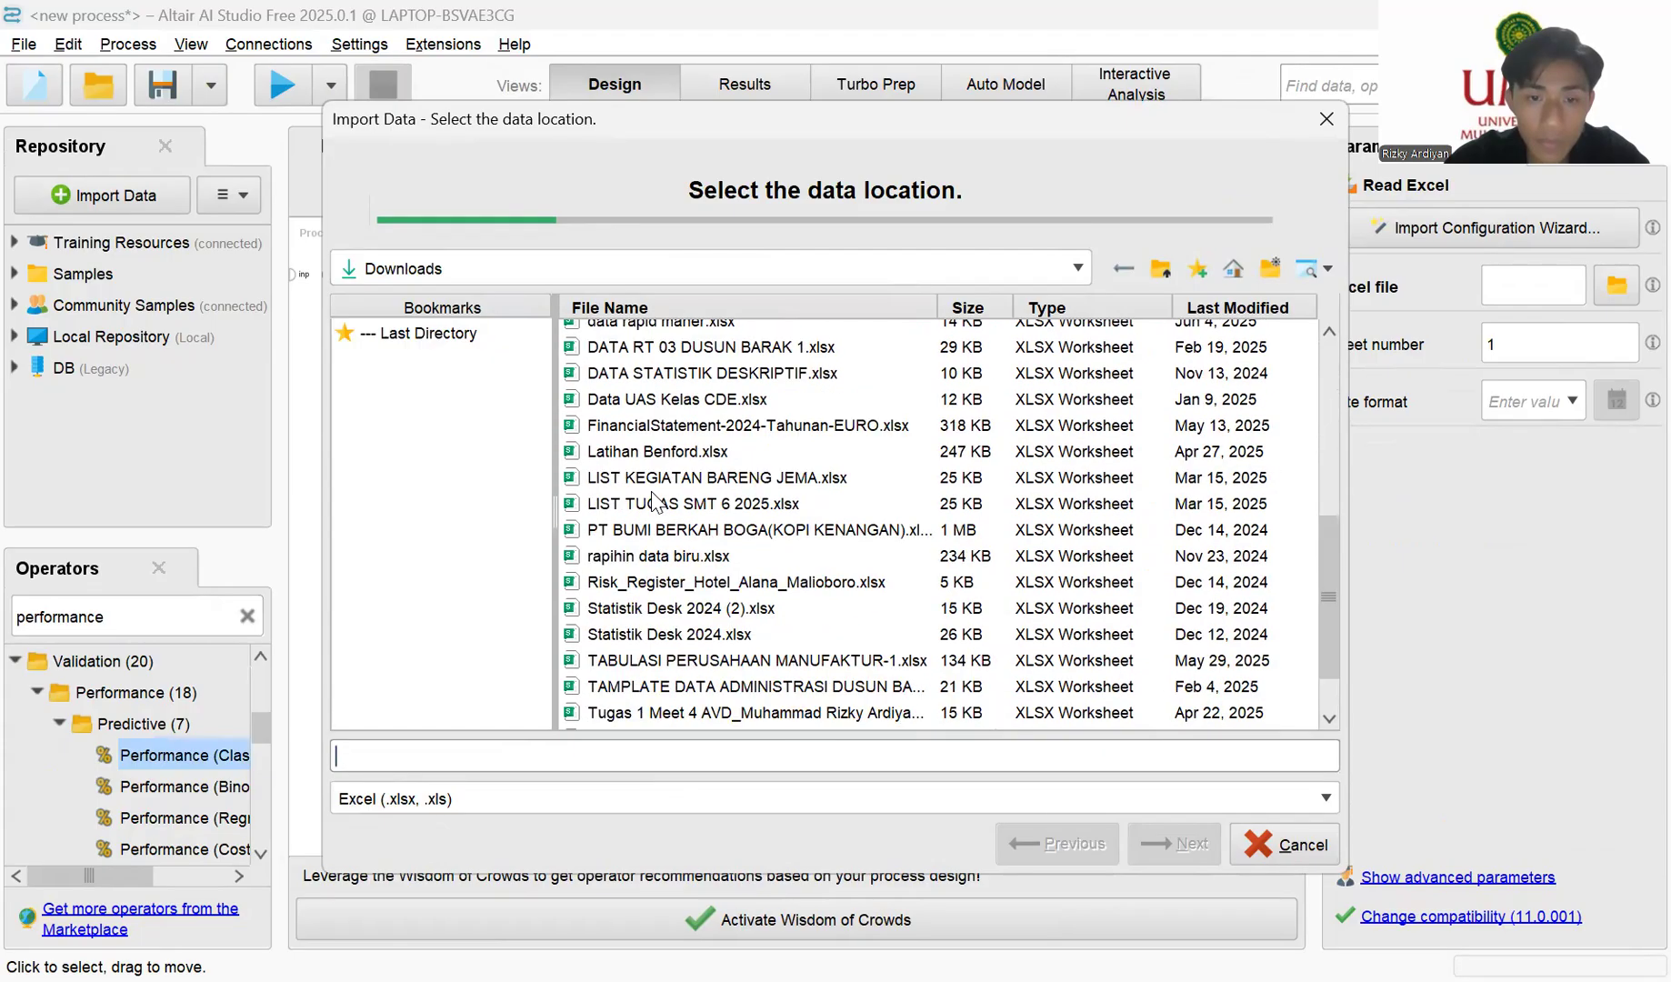
scroll(651, 500, down, 1)
scroll(648, 492, up, 5)
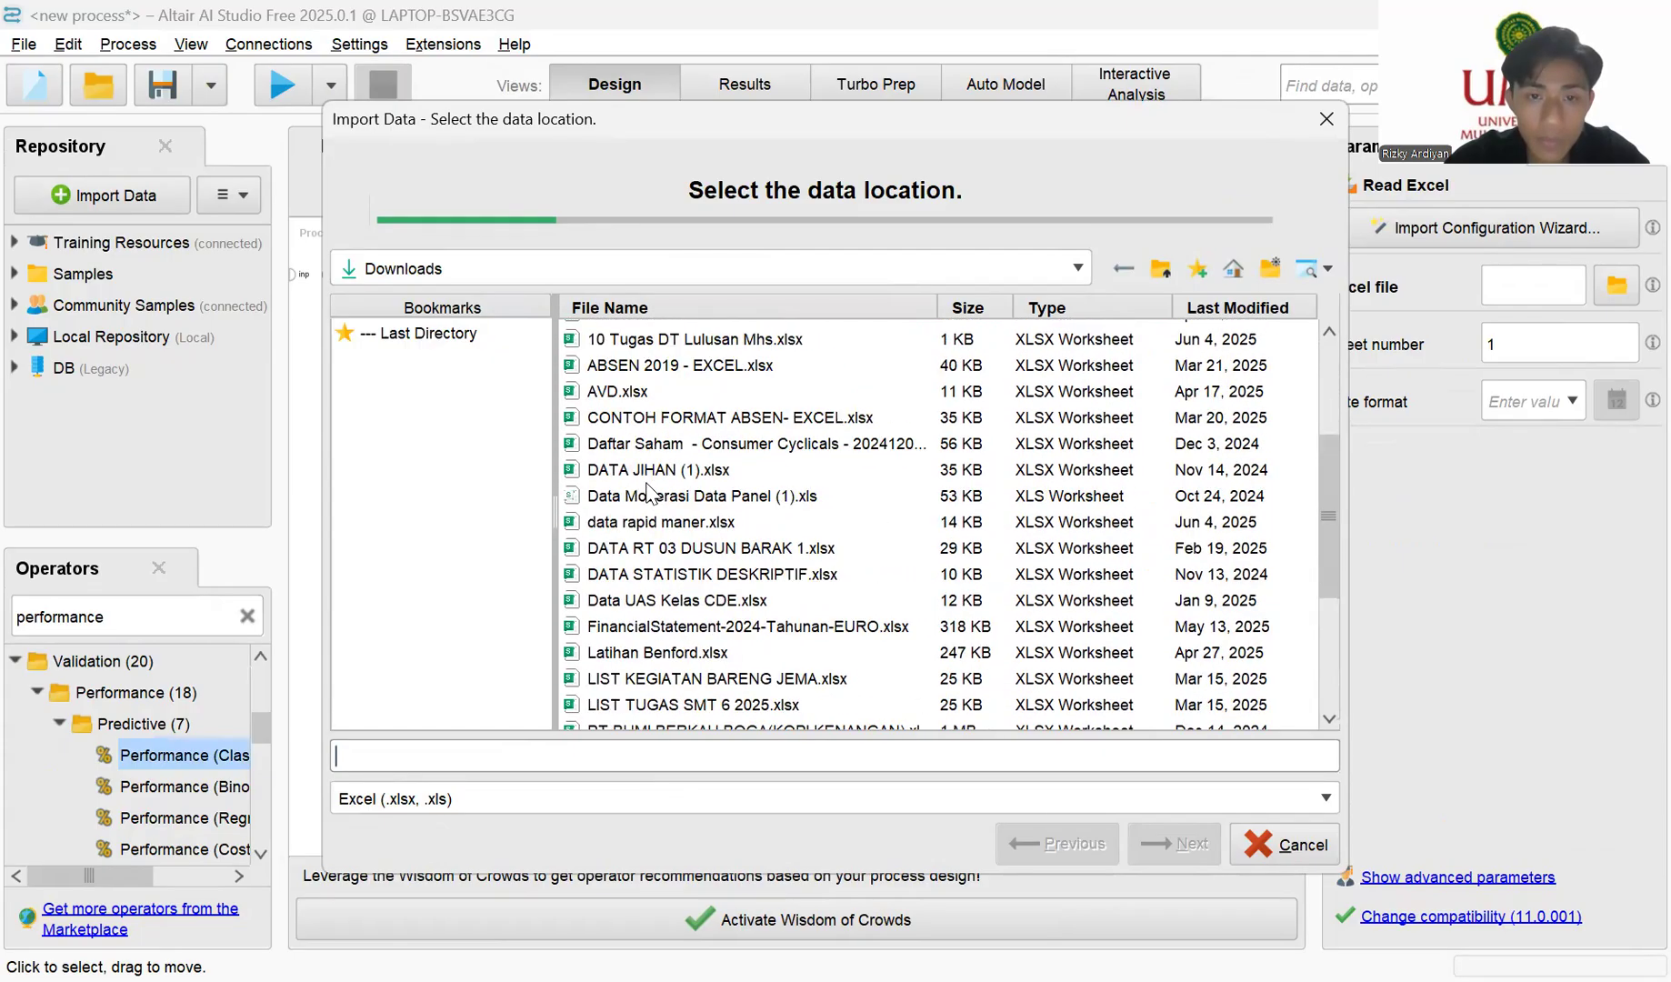
scroll(648, 492, up, 1)
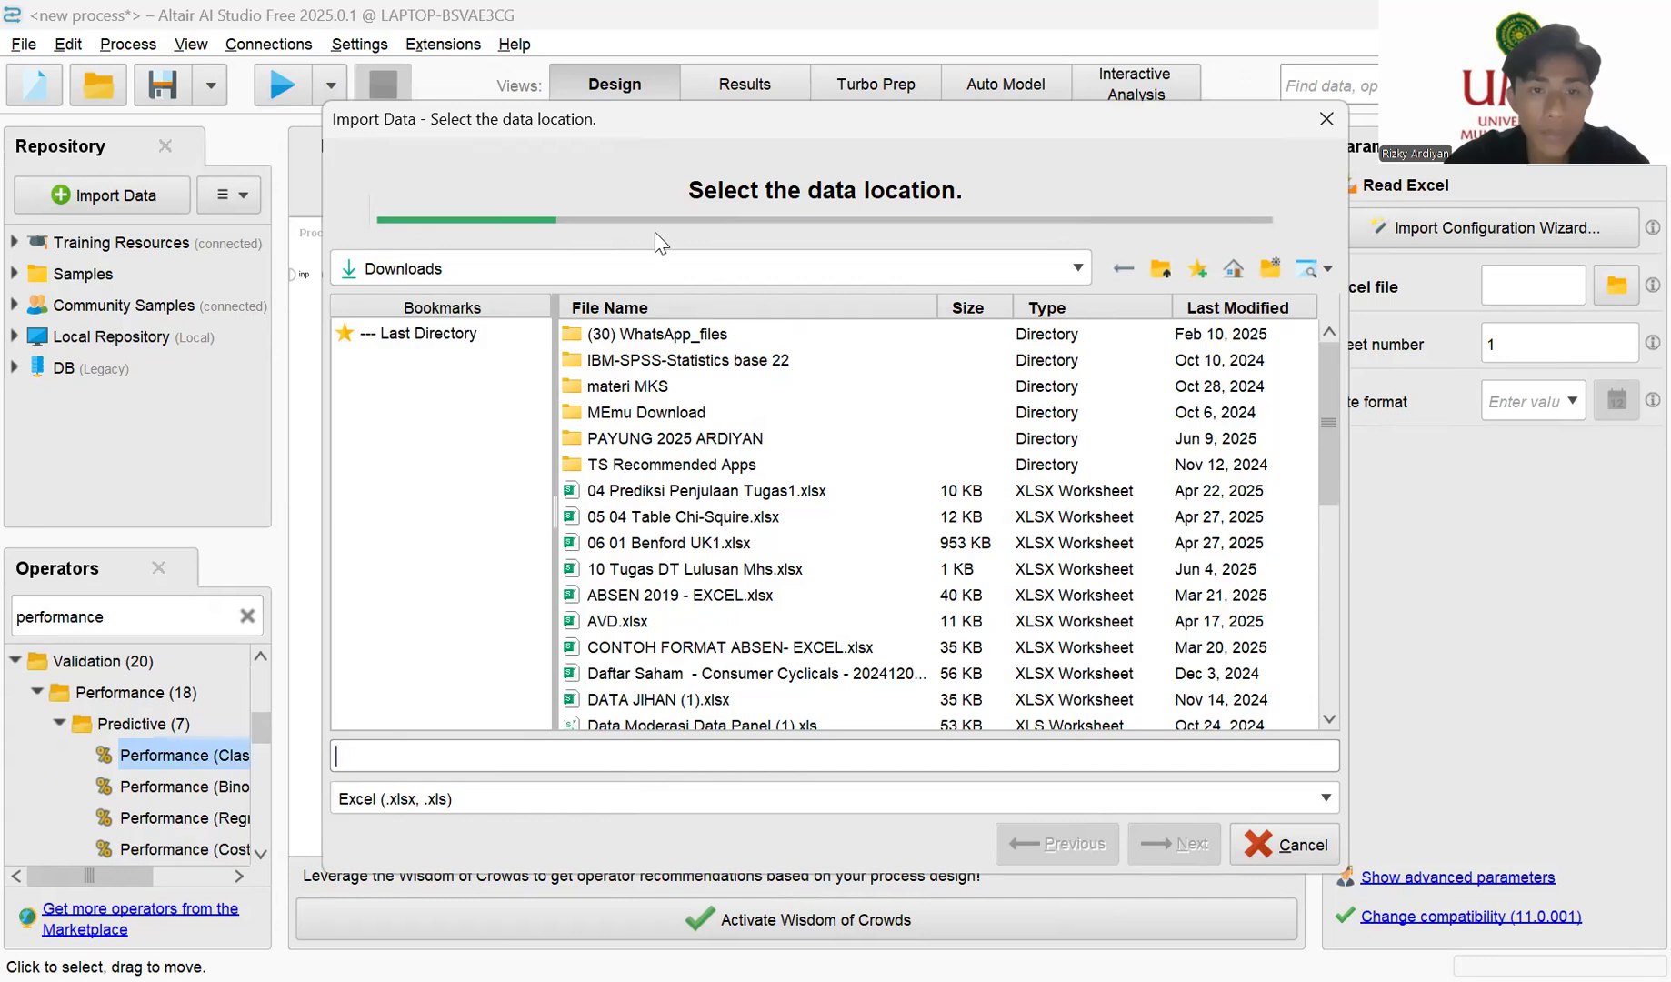
click(658, 269)
click(596, 314)
scroll(747, 439, down, 2)
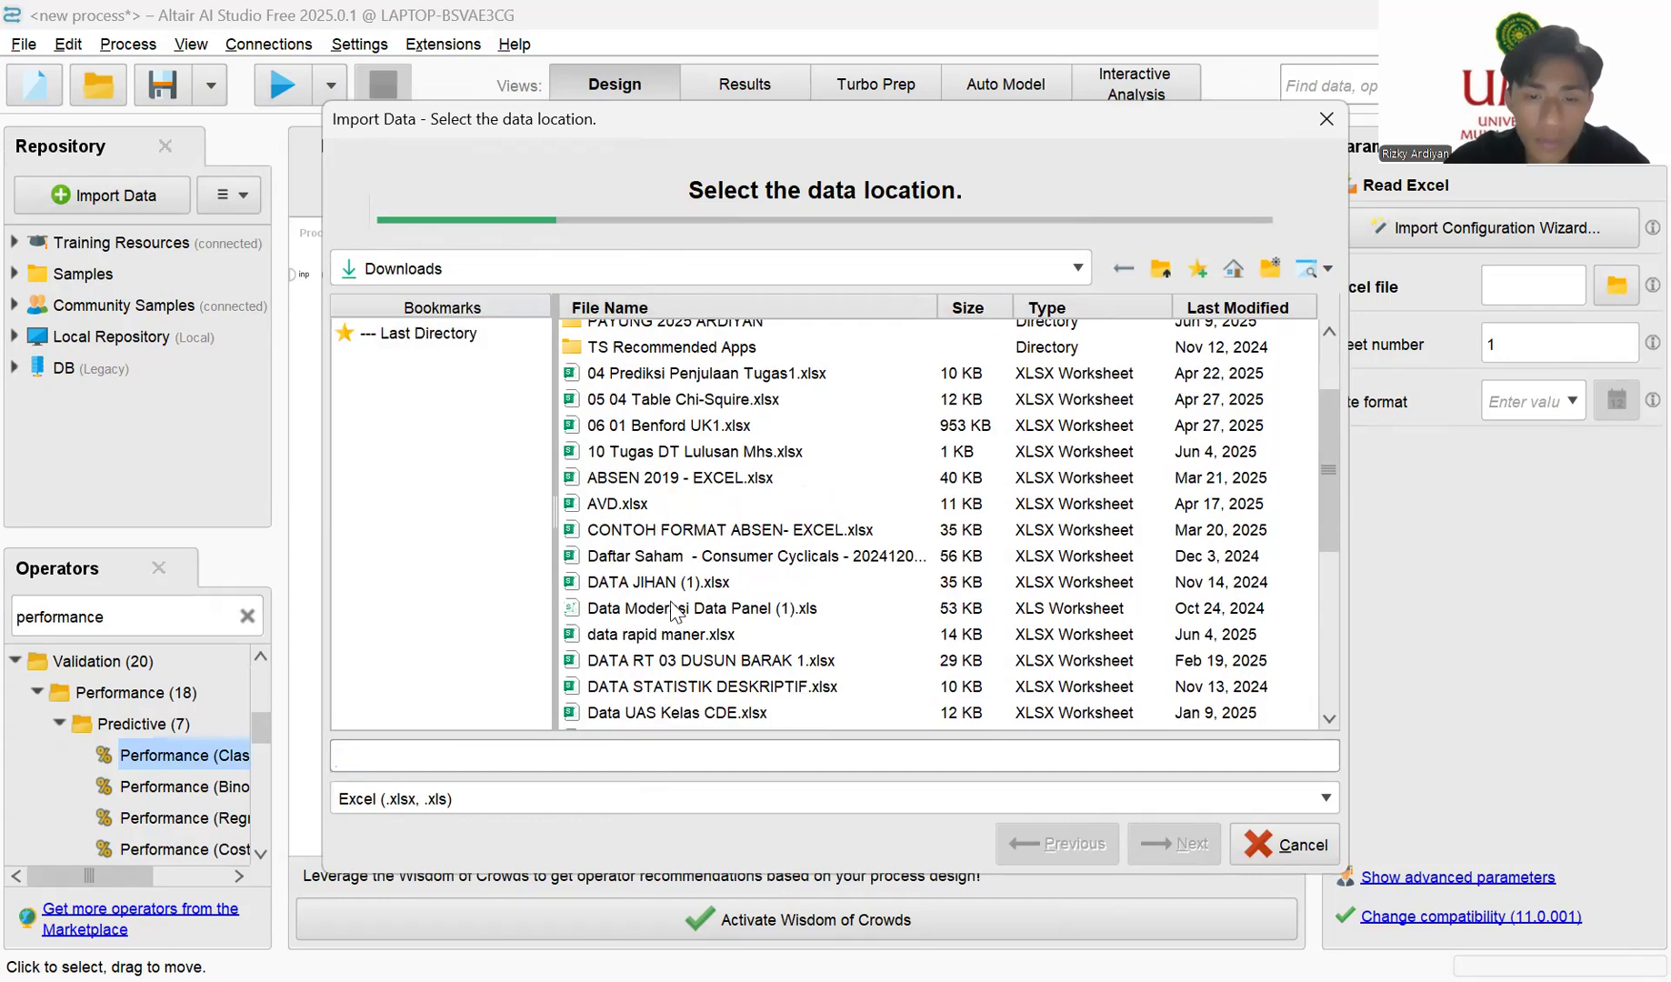
scroll(723, 647, down, 5)
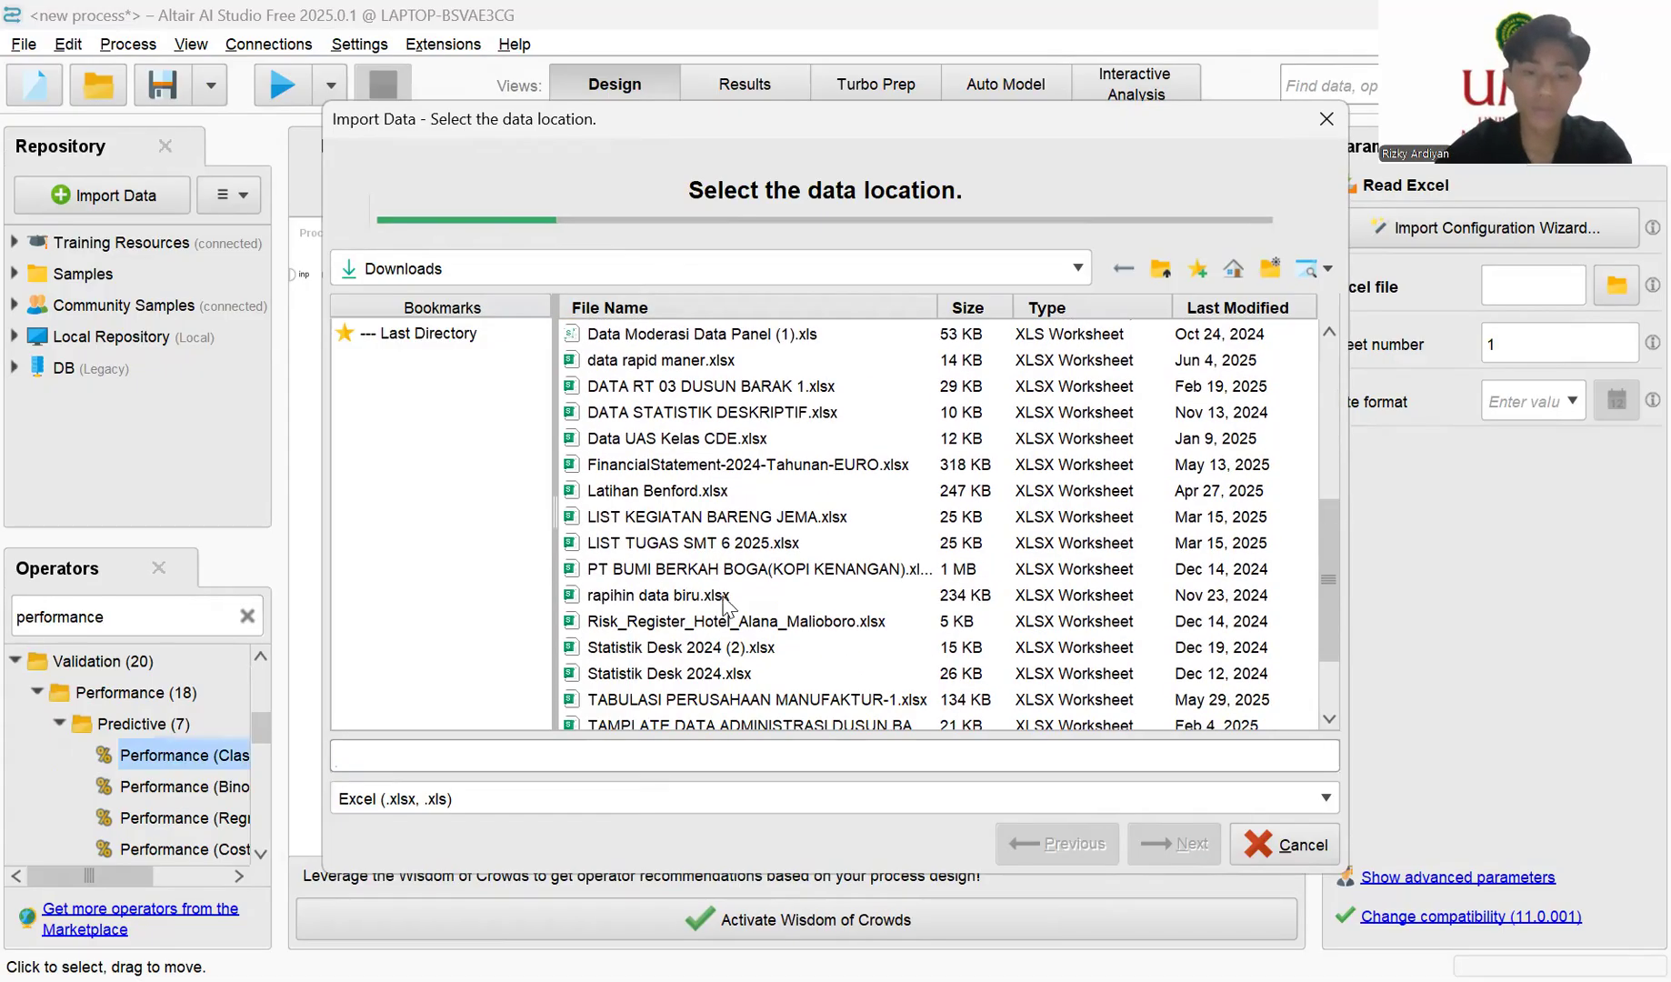
scroll(730, 605, up, 7)
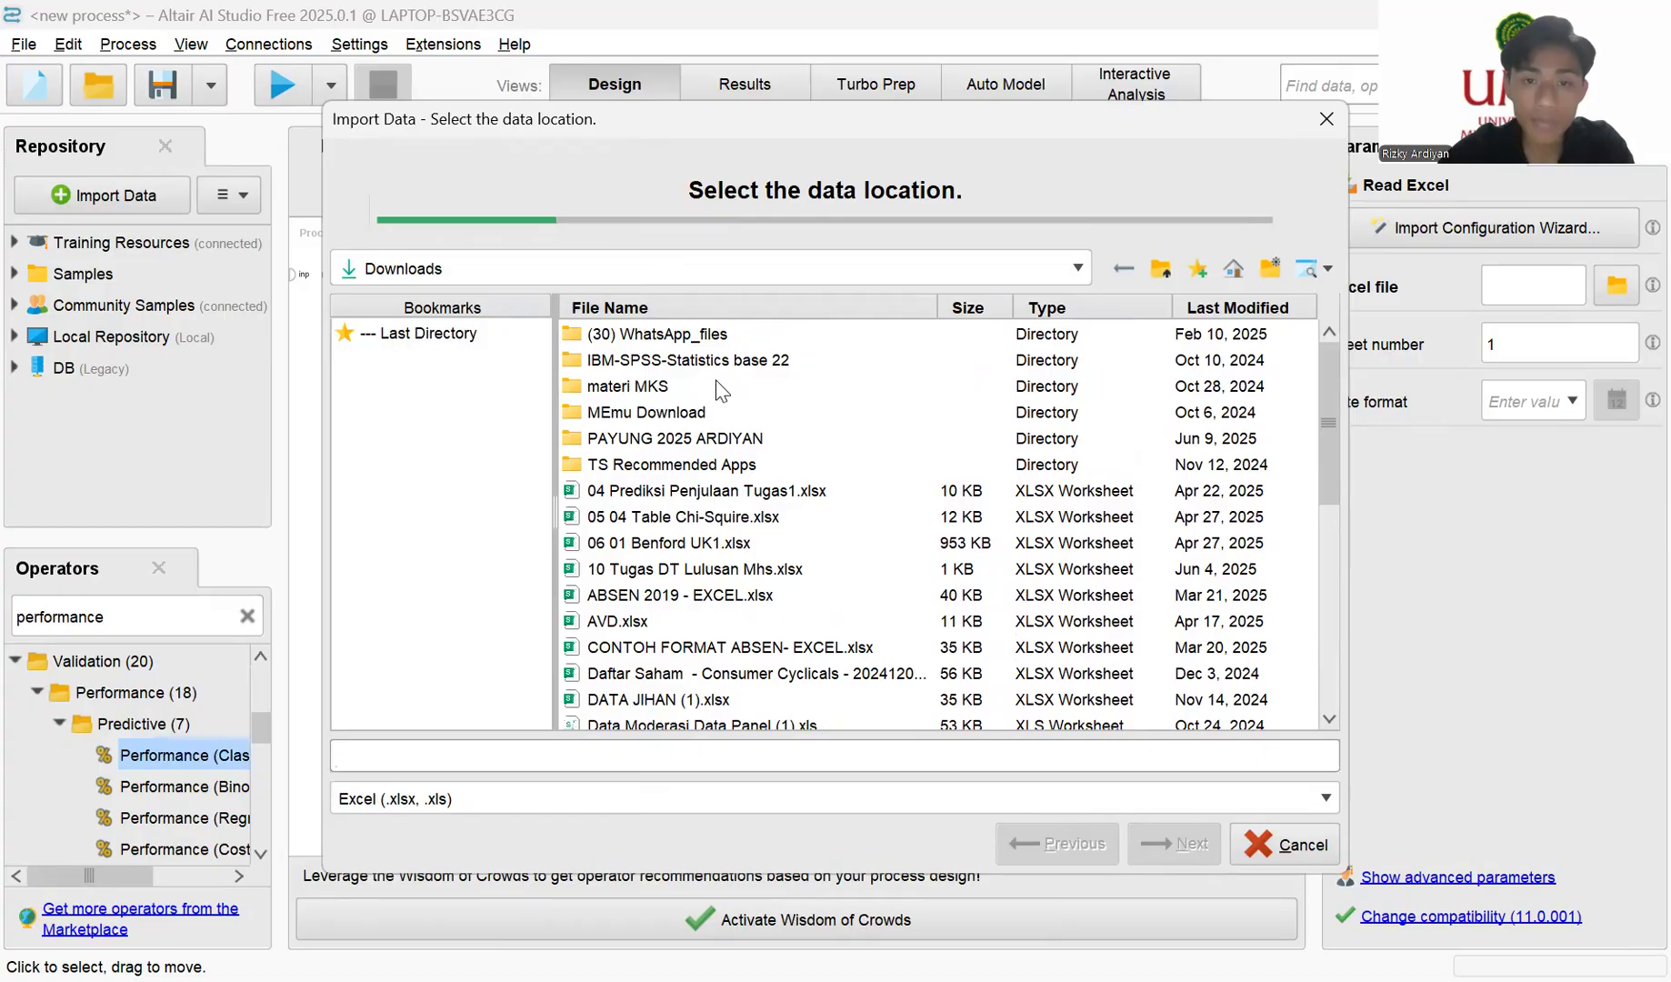
scroll(673, 509, down, 1)
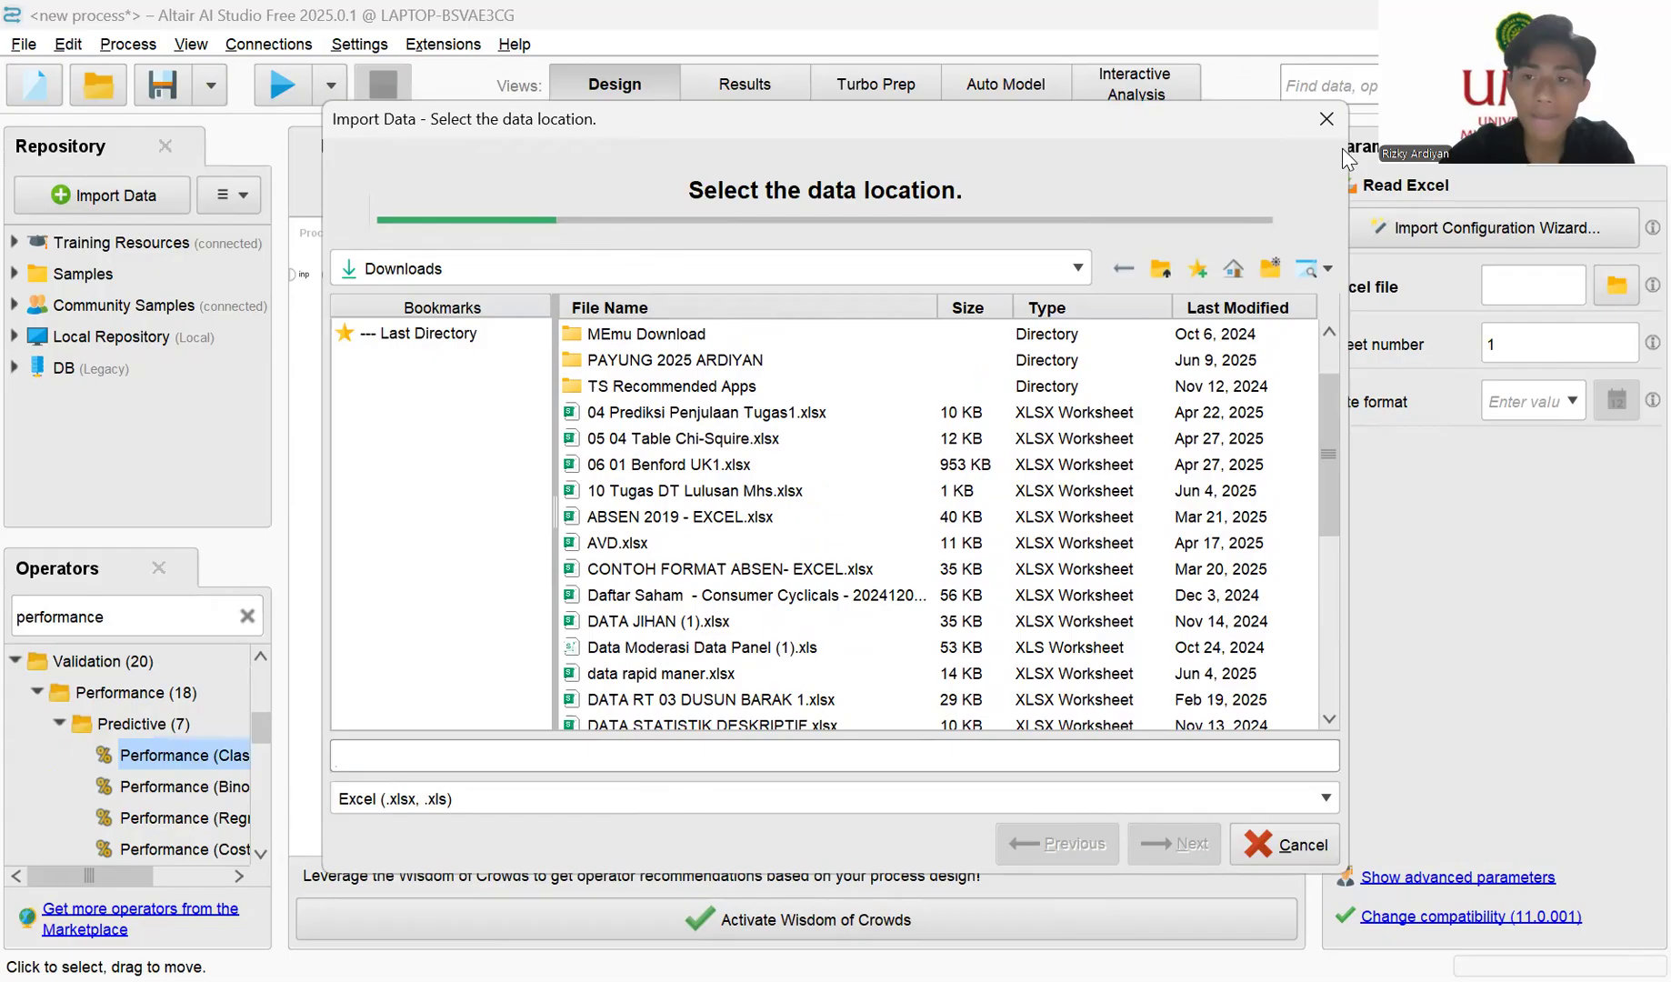
click(1326, 118)
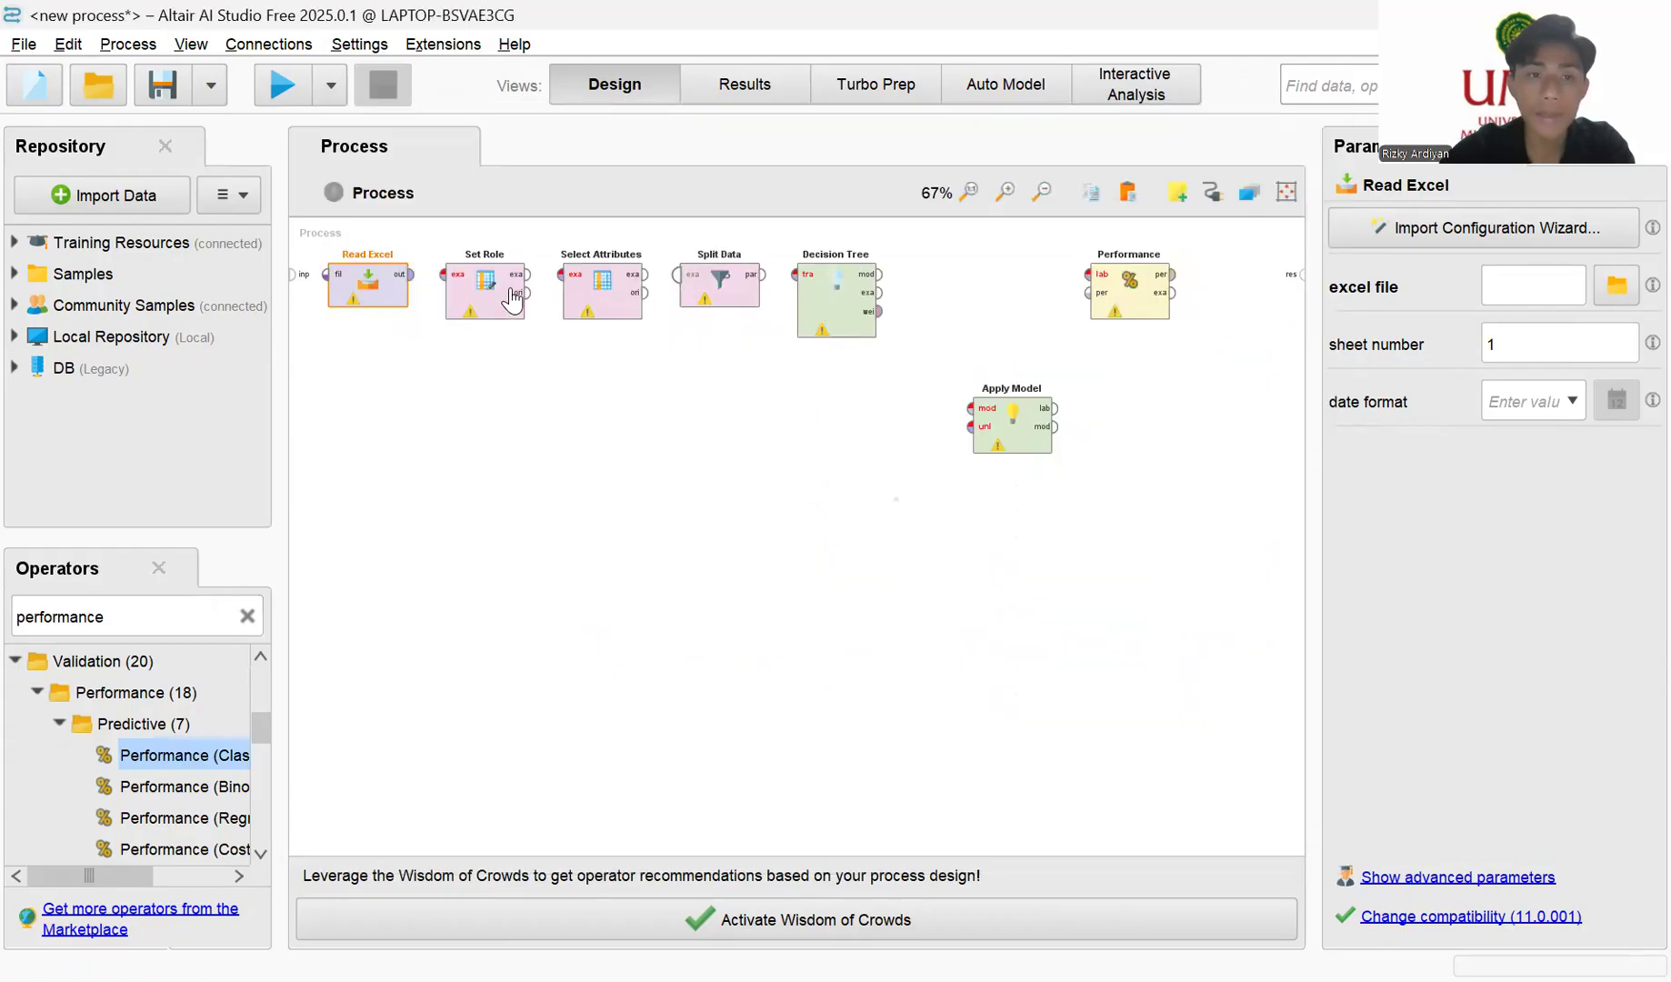
double_click(387, 299)
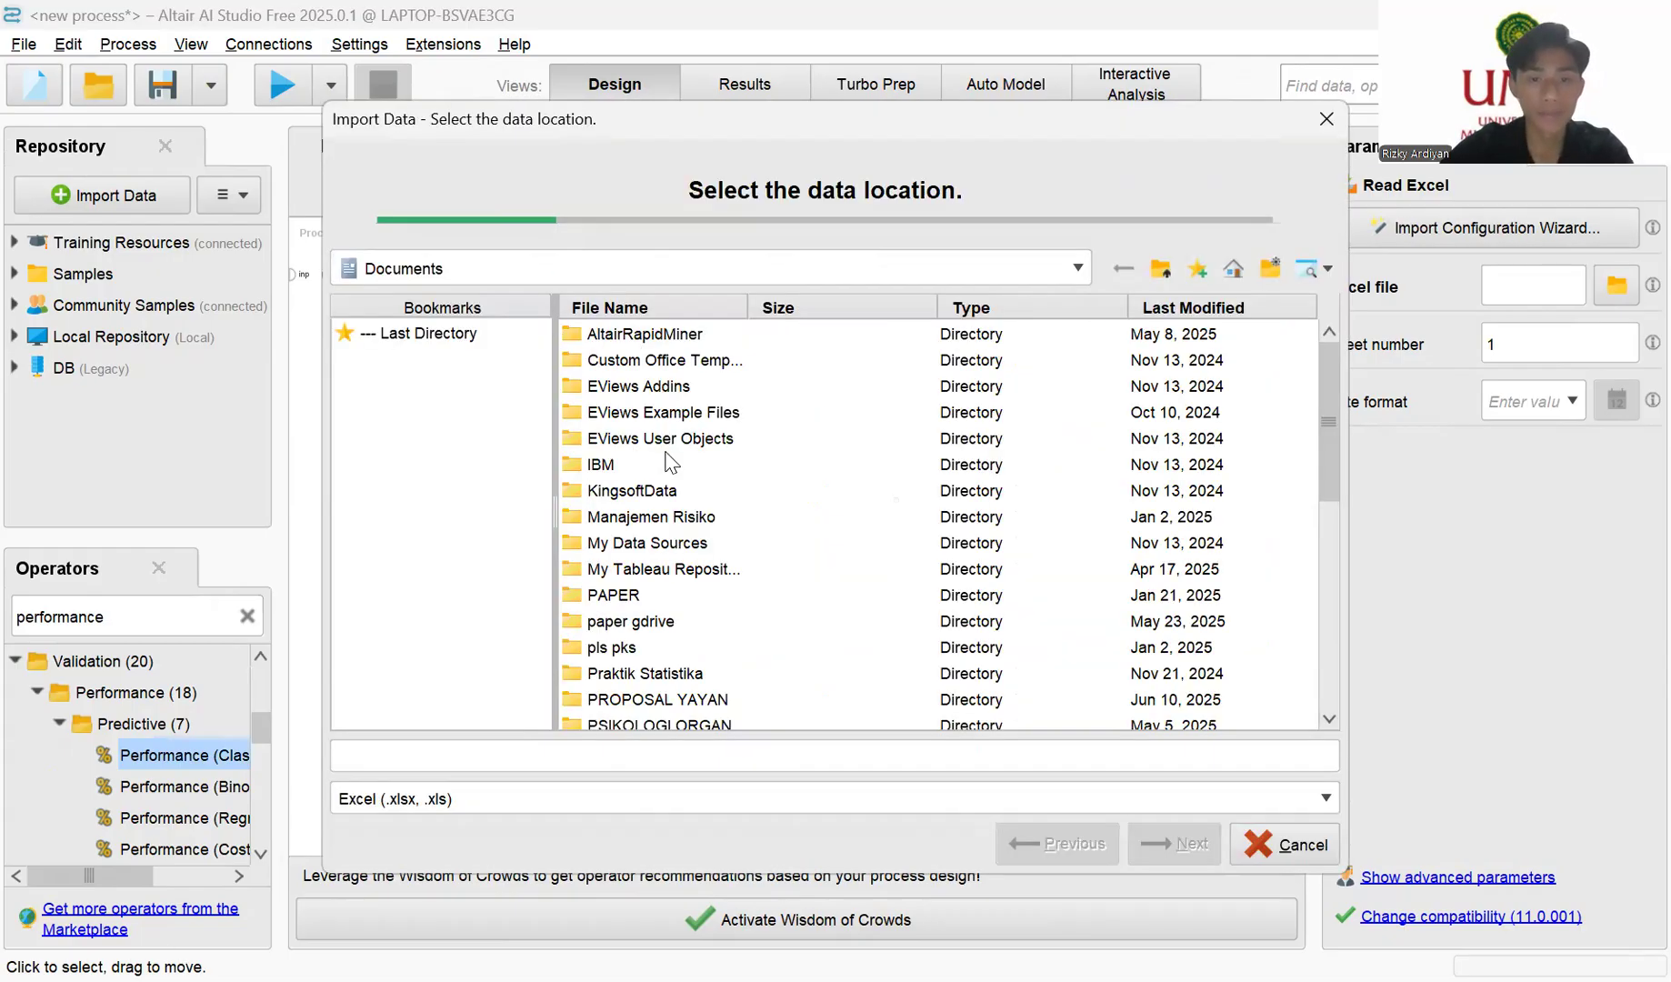
scroll(678, 459, down, 4)
scroll(679, 454, down, 1)
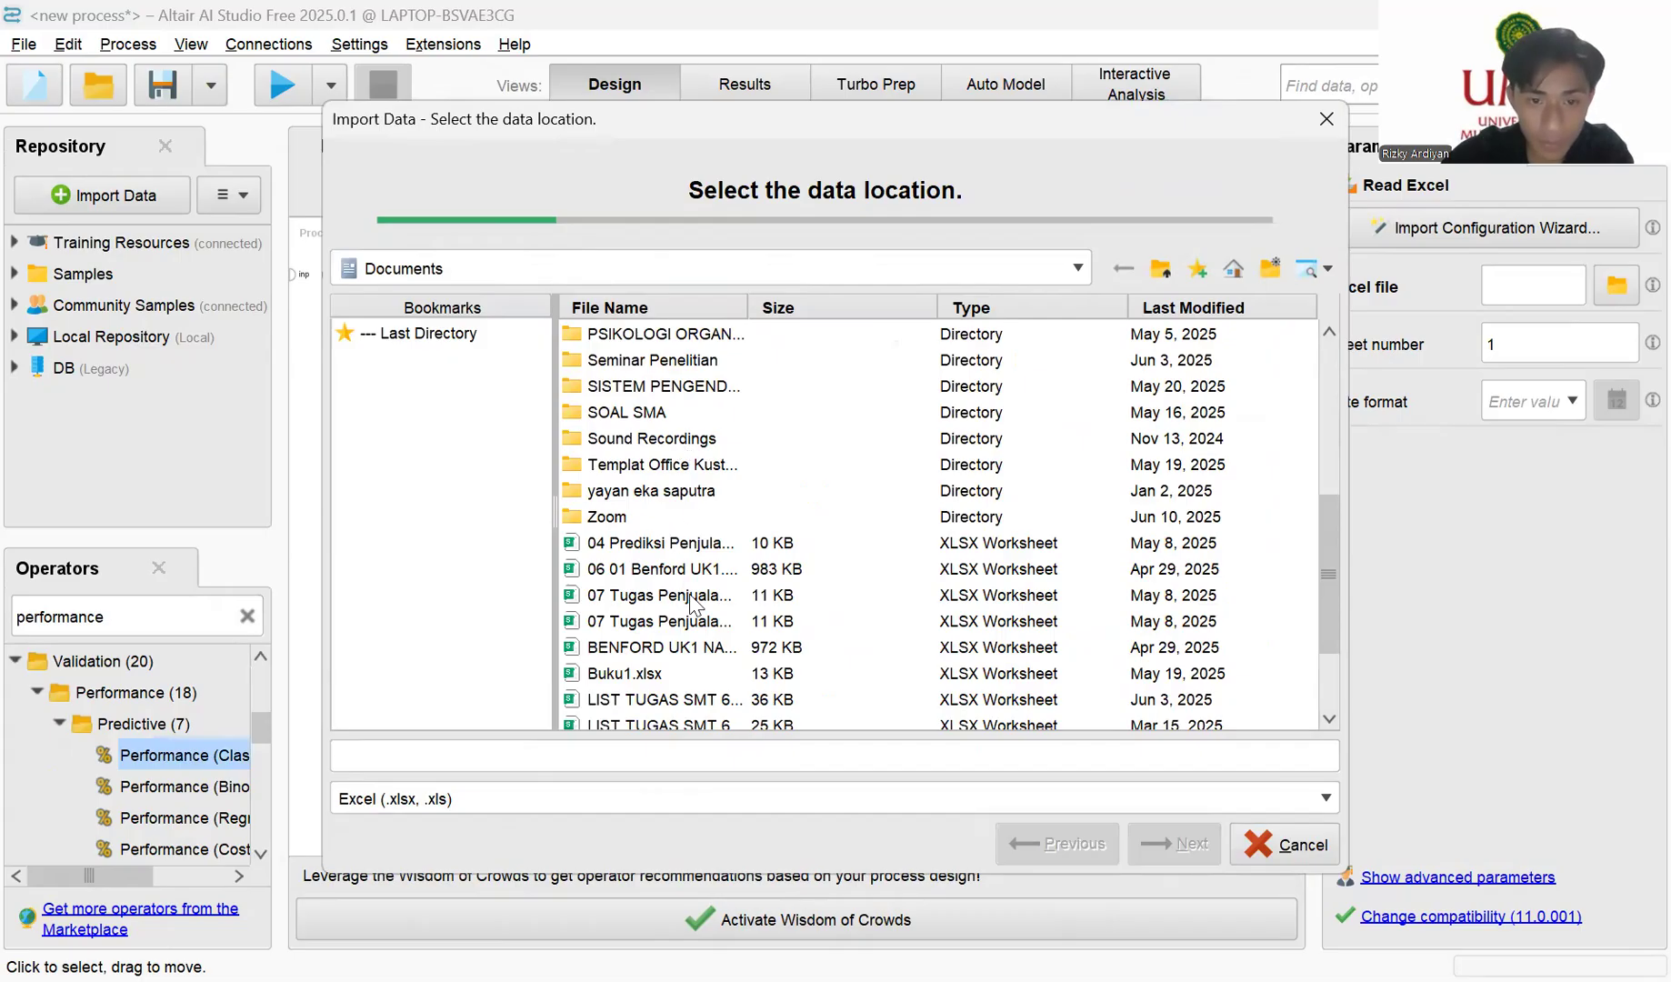
scroll(707, 627, down, 1)
scroll(710, 634, down, 1)
scroll(710, 628, up, 7)
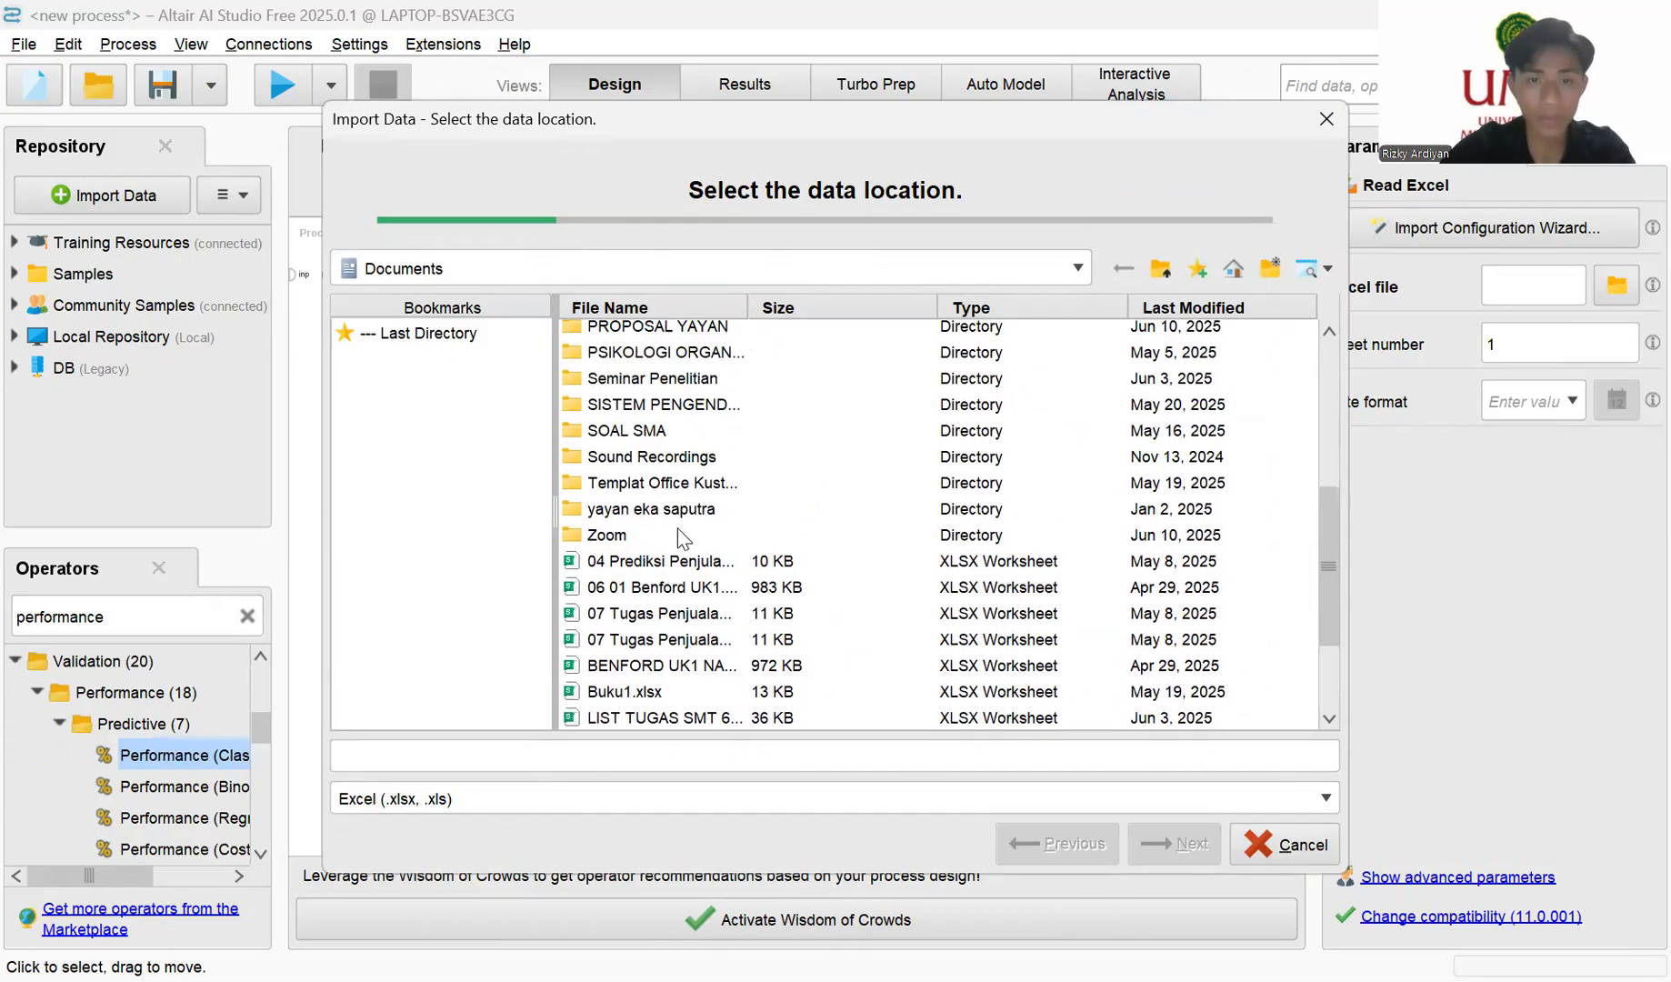
scroll(670, 434, down, 4)
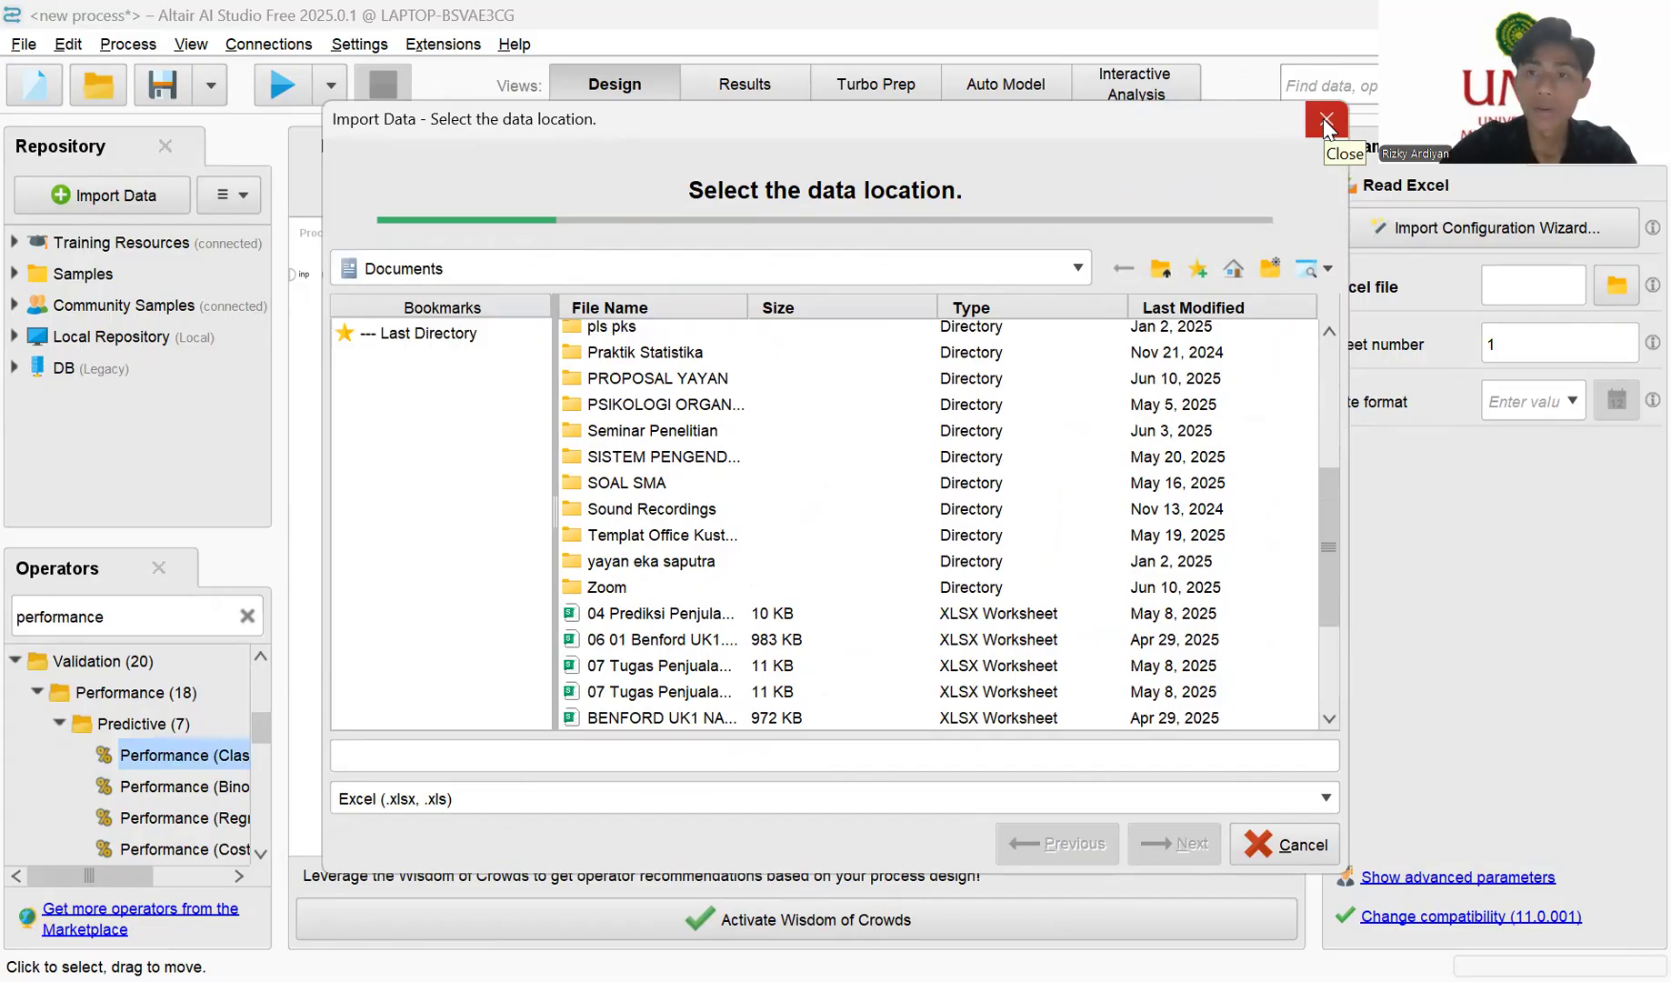
click(1325, 120)
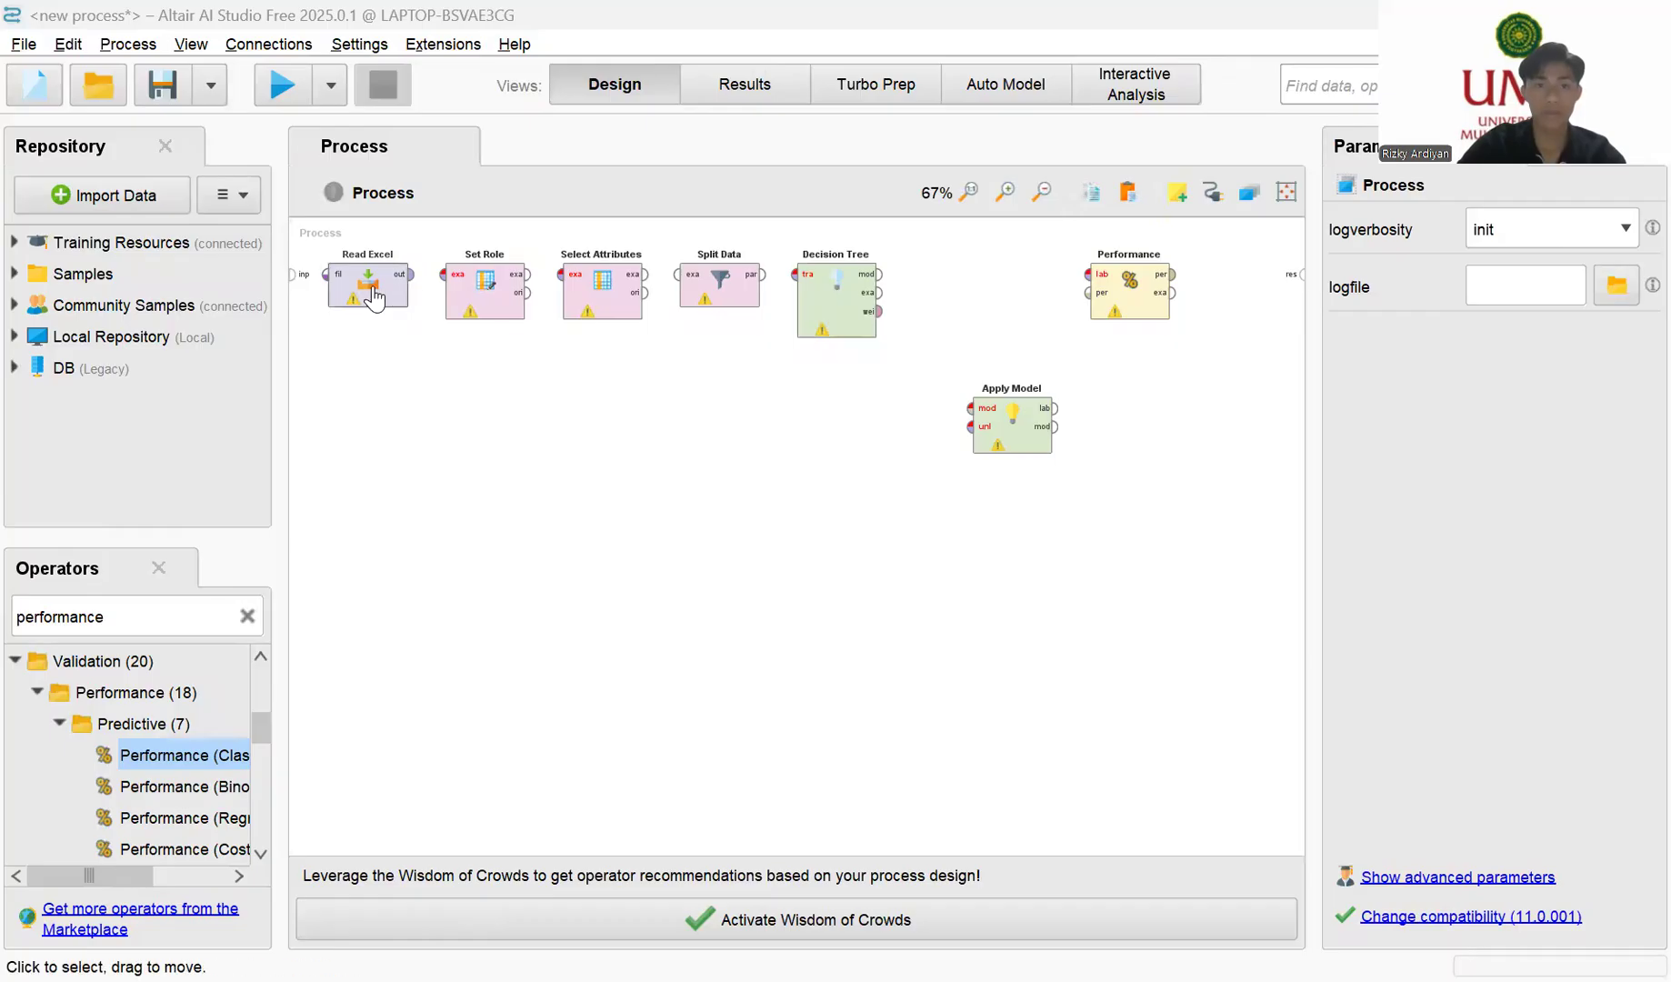
Step: Start the Read Excel import configuration and choose 11 UK2 DT Parpol B.xlsx from the Downloads folder as the data file
click(374, 298)
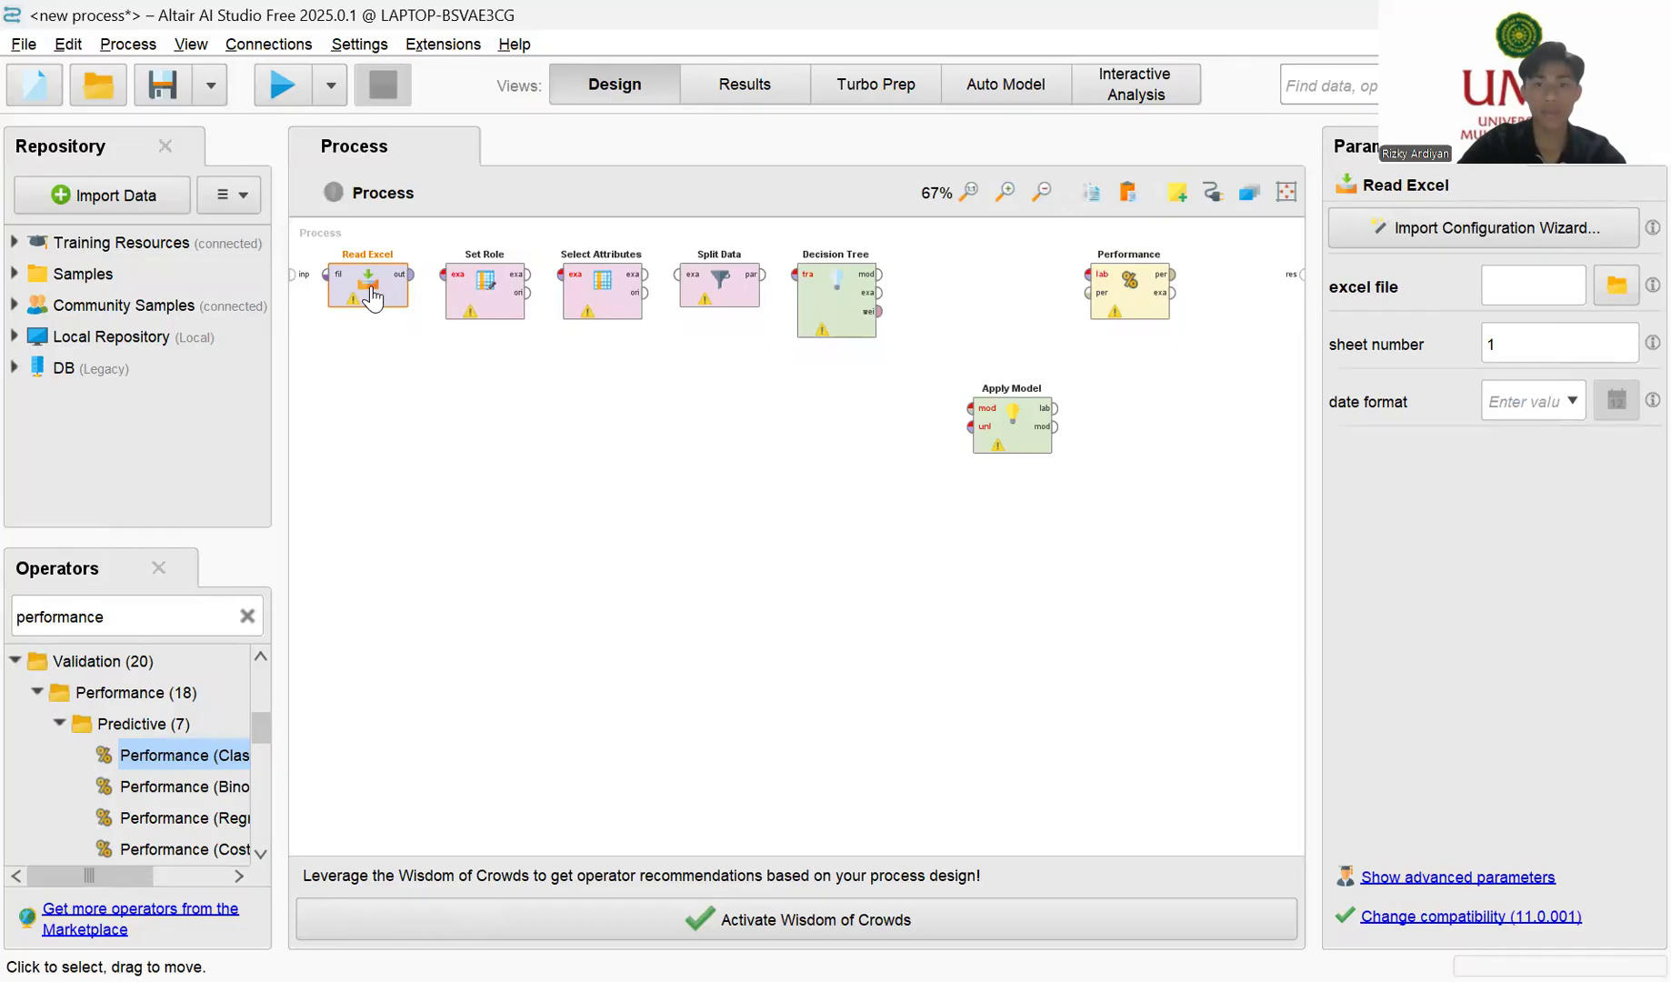
double_click(373, 297)
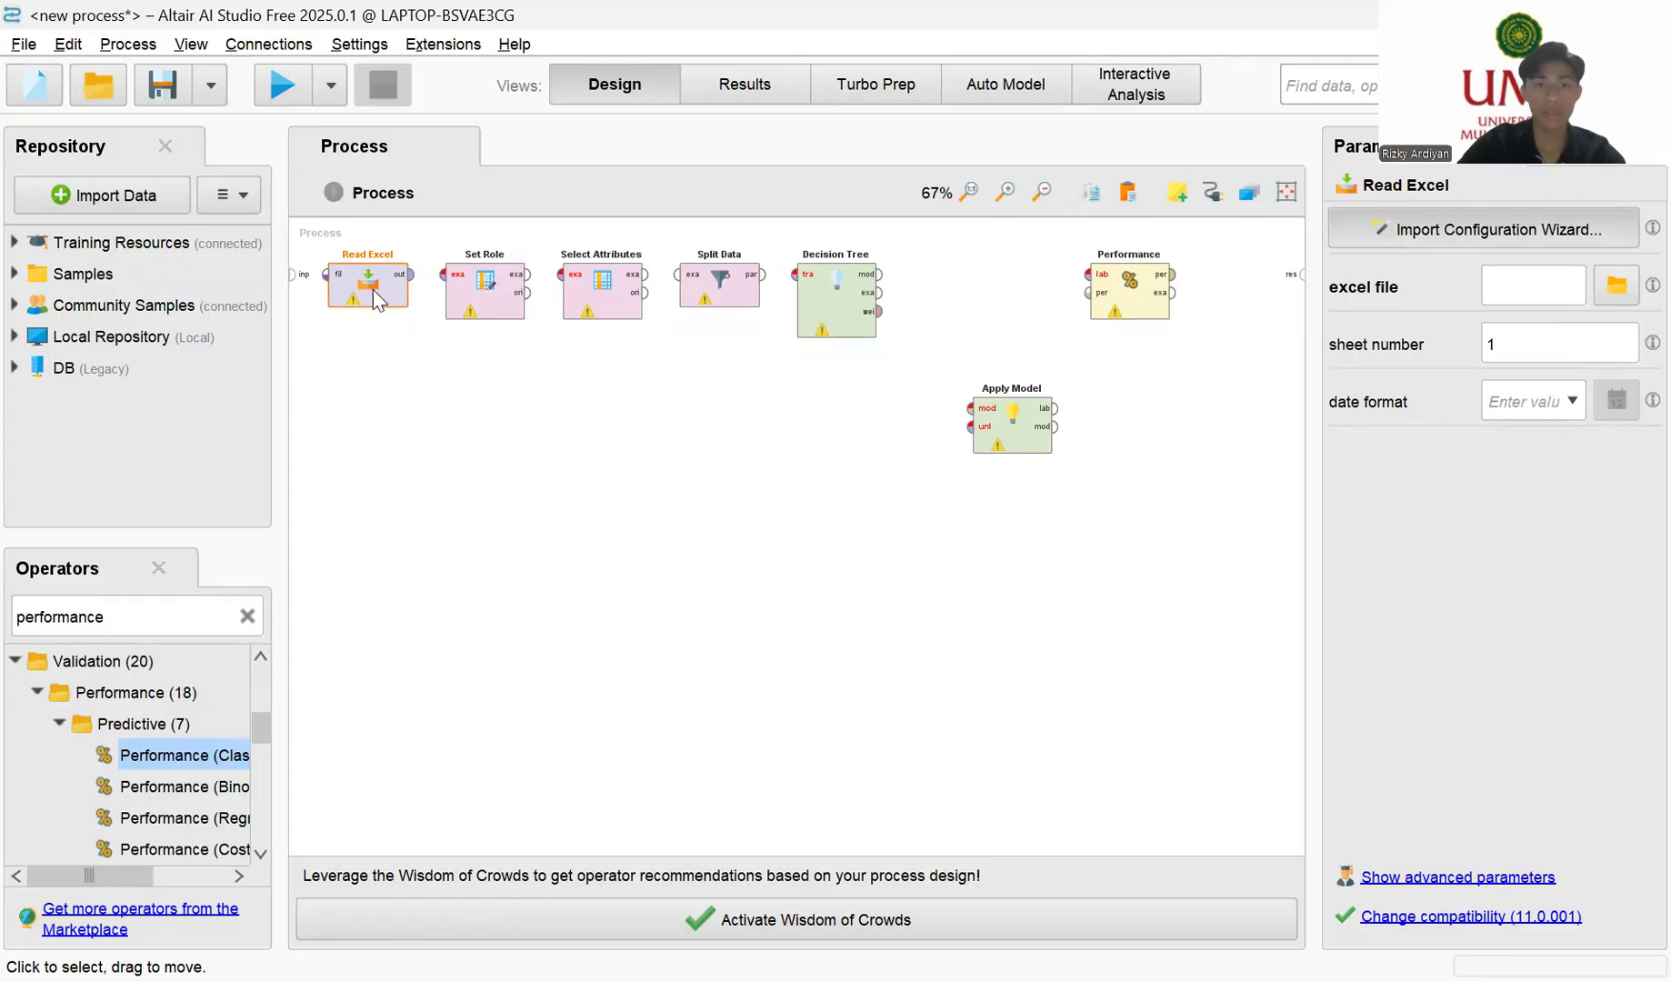
scroll(673, 392, down, 3)
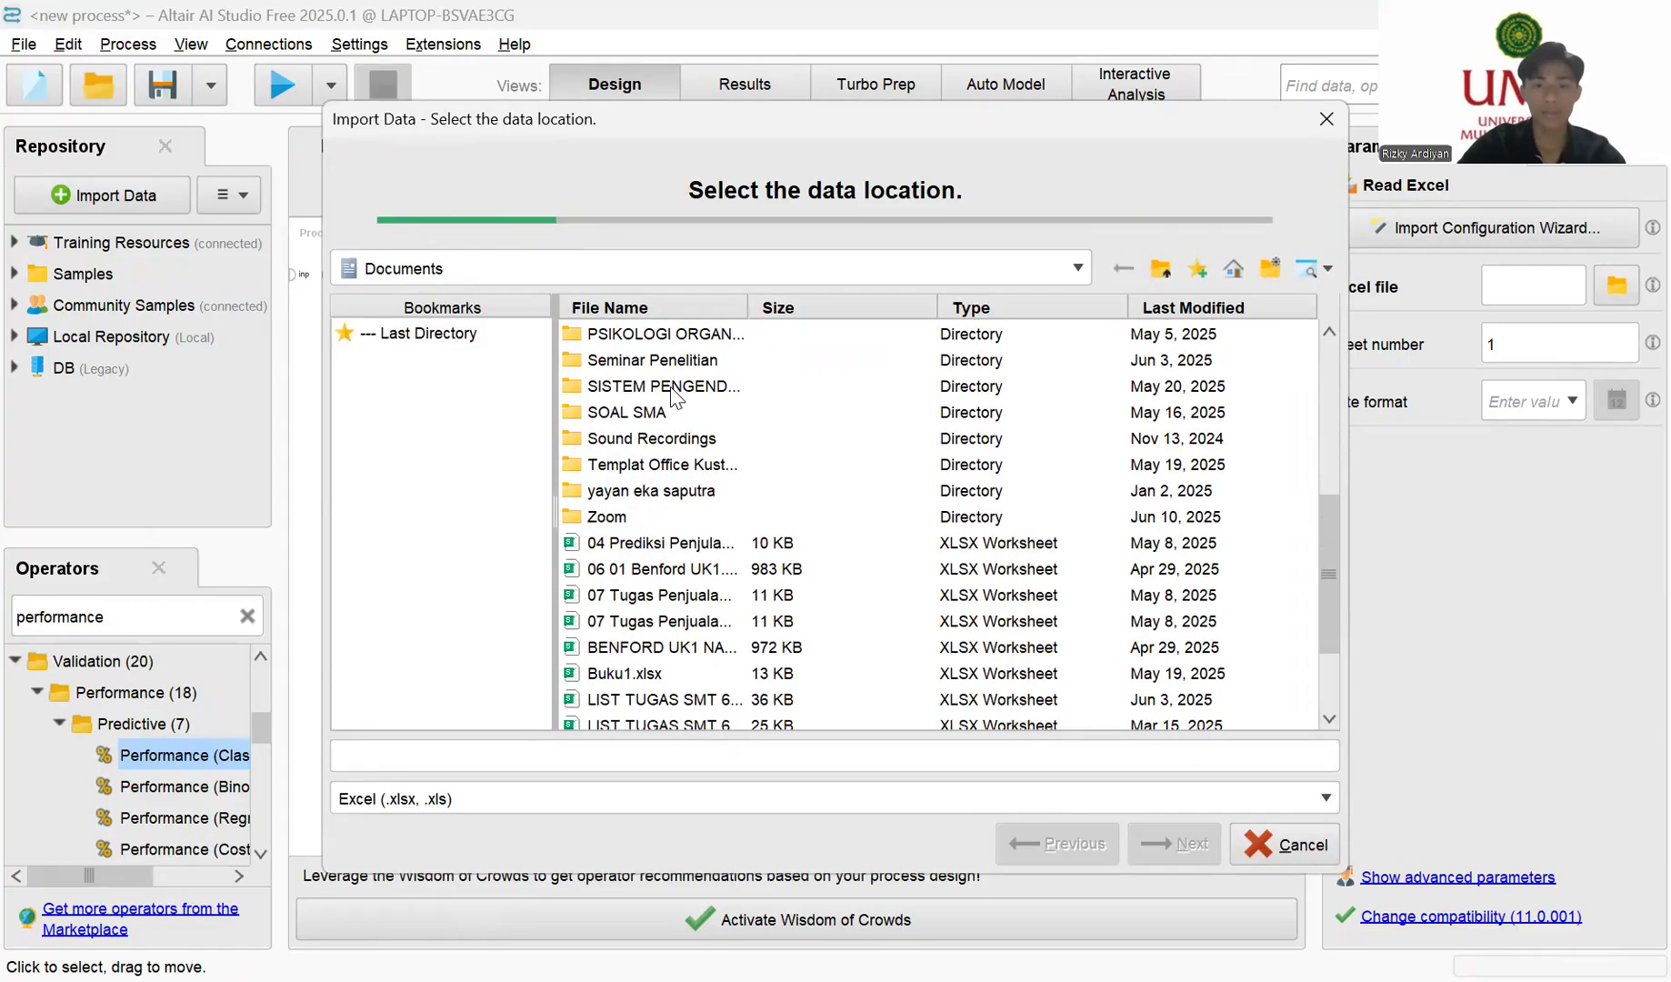
scroll(688, 482, up, 3)
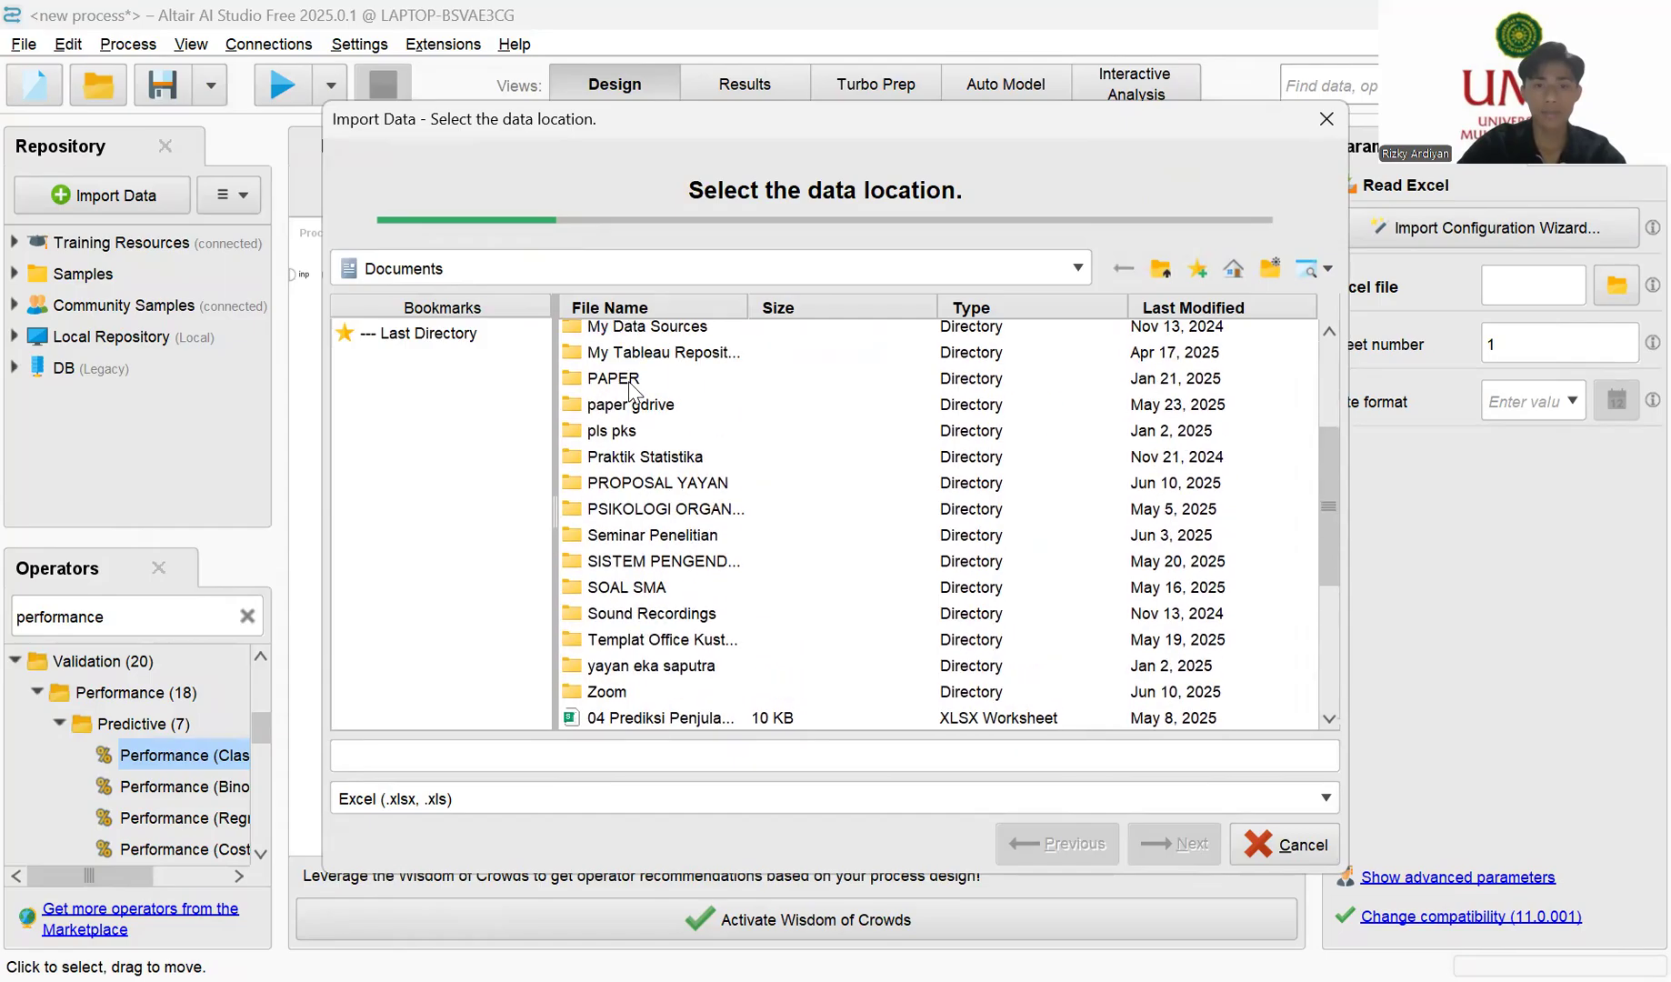
click(587, 276)
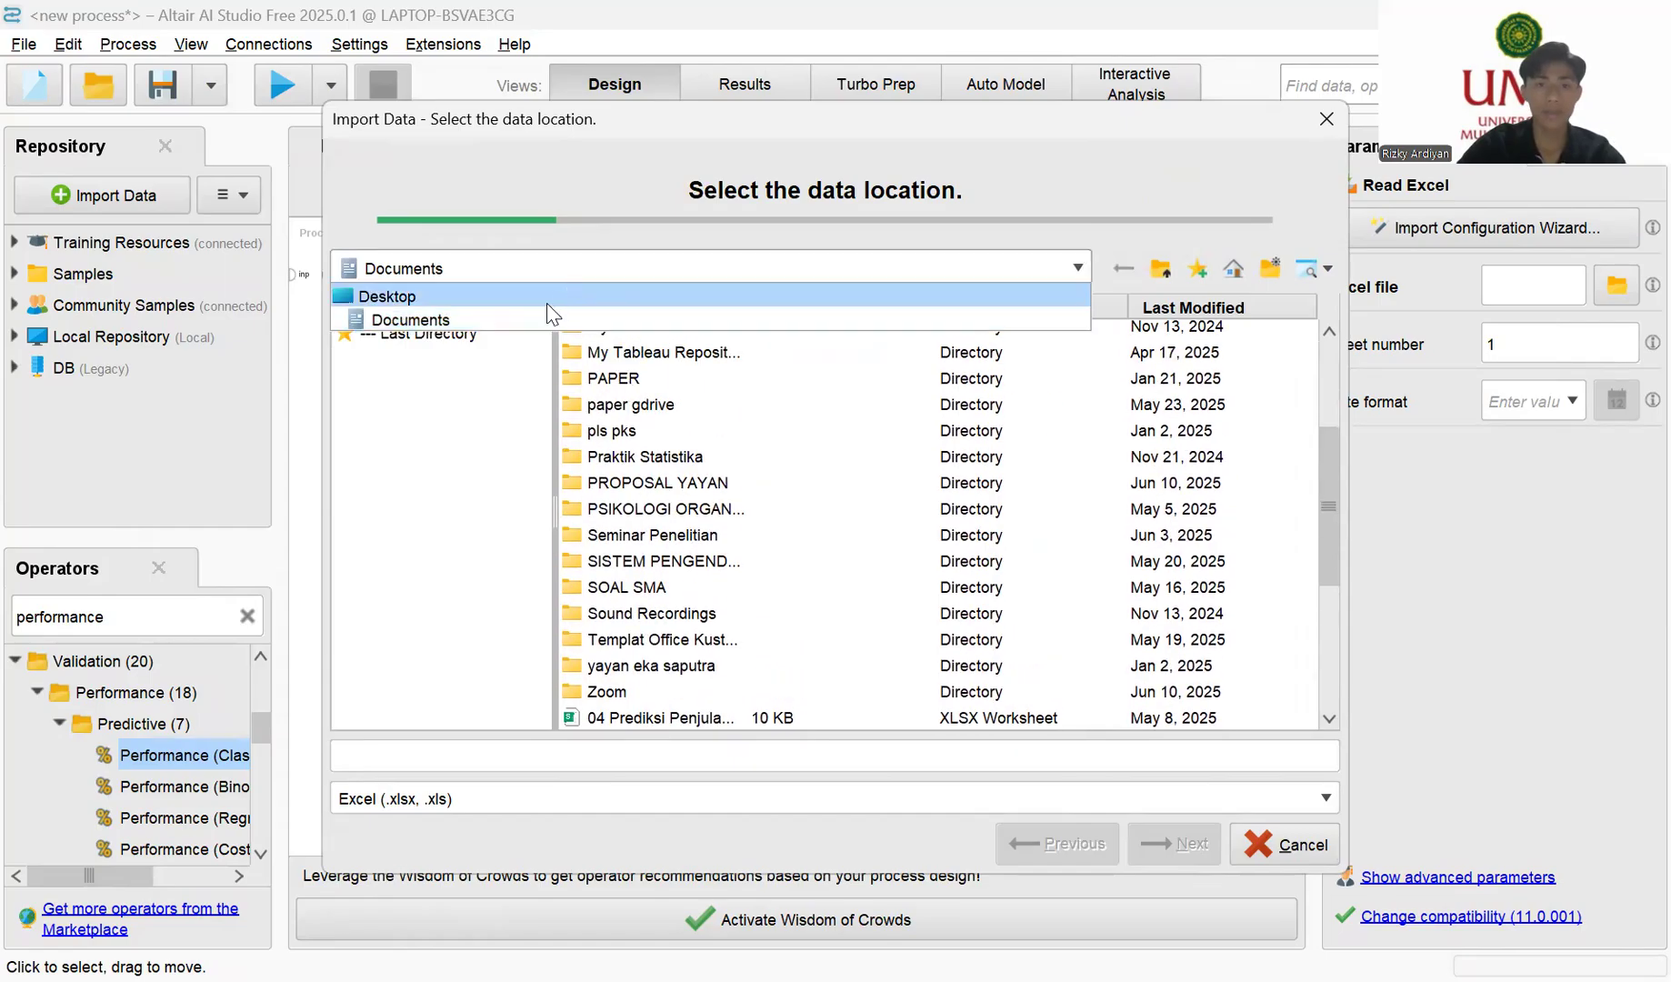
click(547, 300)
click(649, 417)
double_click(648, 414)
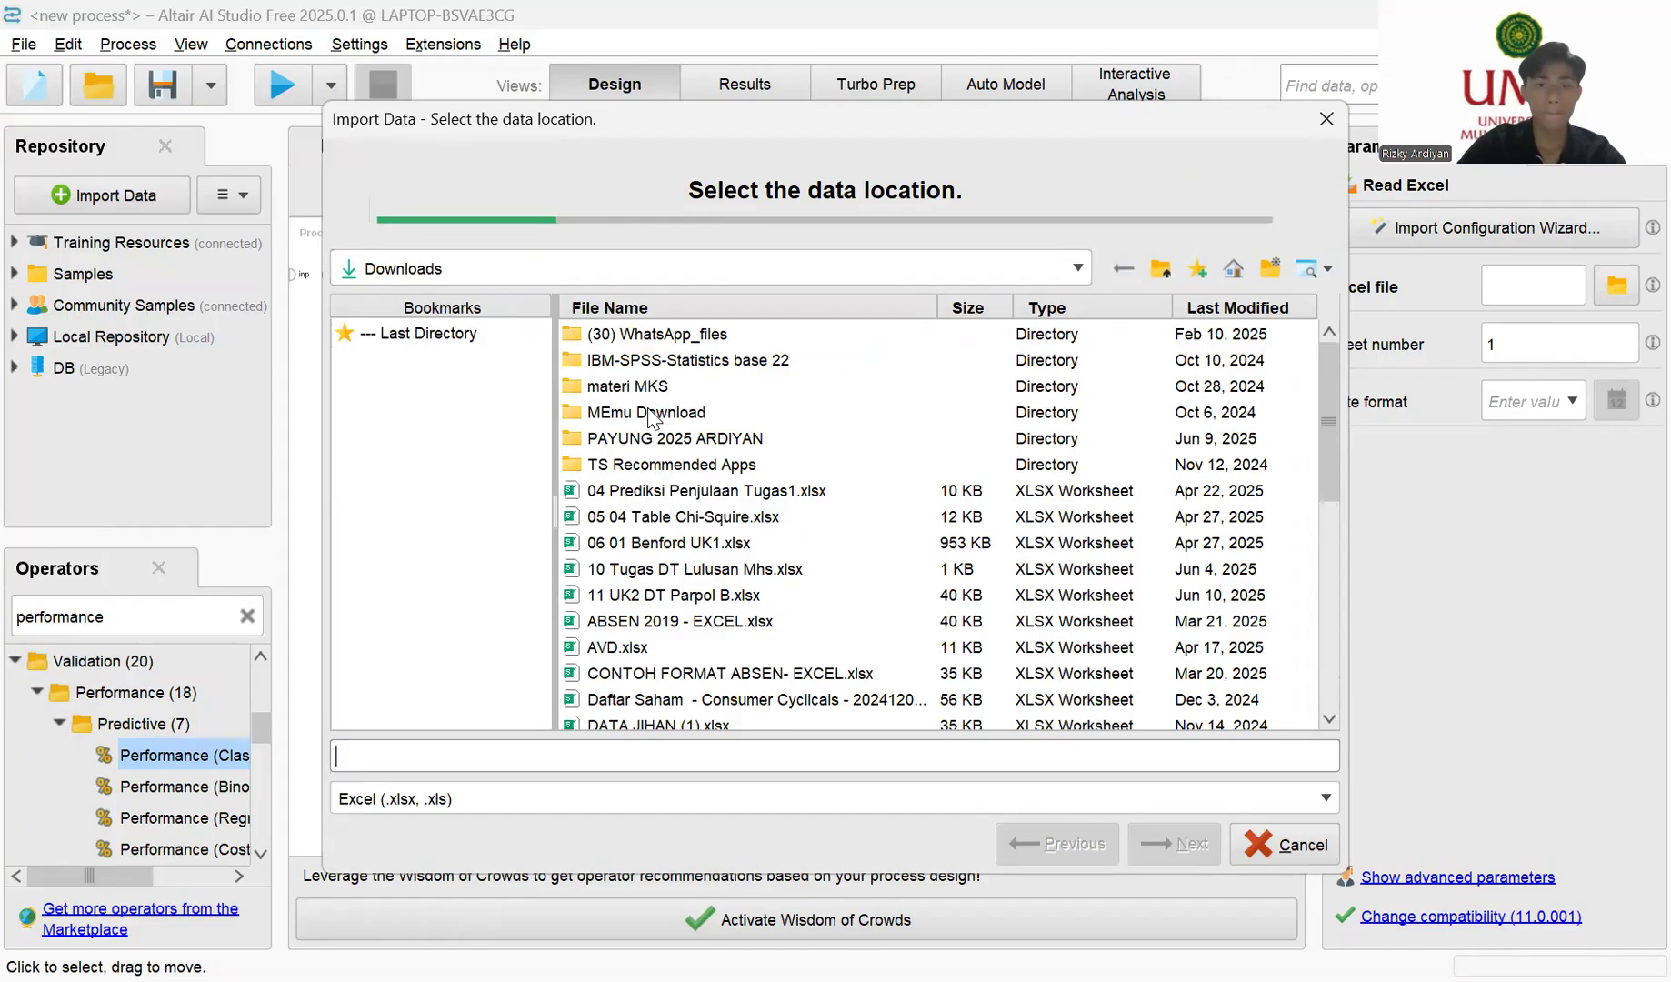
click(670, 595)
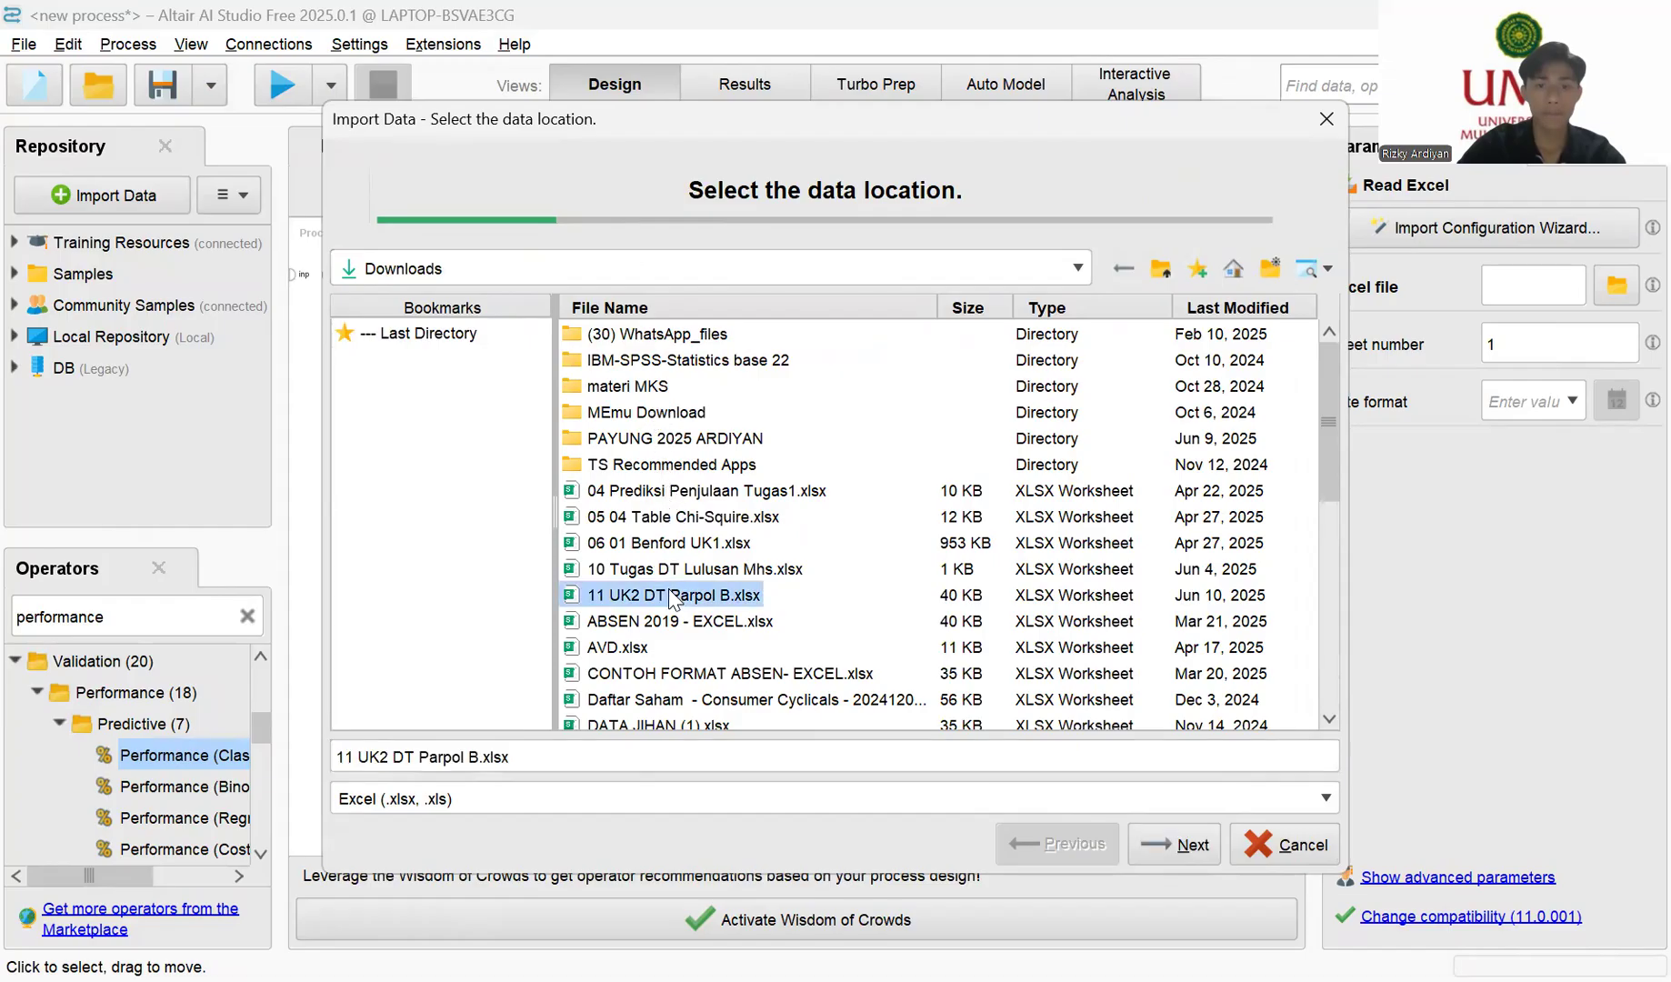
click(1170, 847)
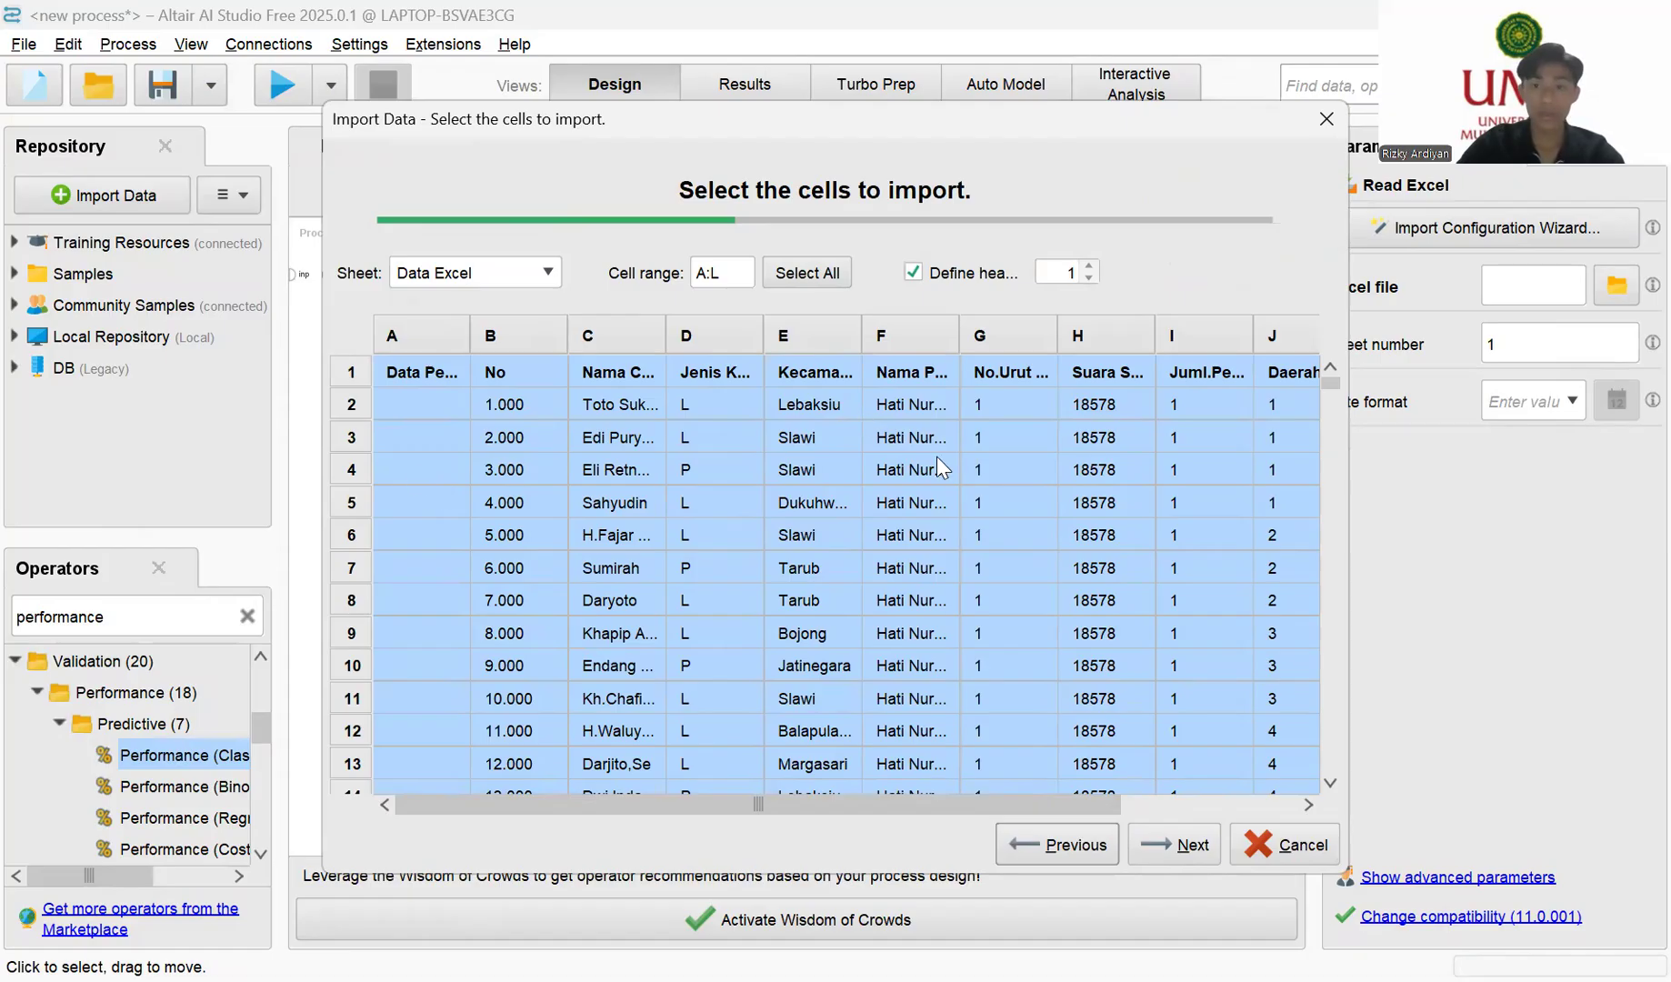
Step: Check the rows of the Data Excel sheet and accept cell range A:L with row 1 as the header
scroll(961, 479, down, 6)
scroll(956, 476, down, 1)
scroll(957, 471, up, 4)
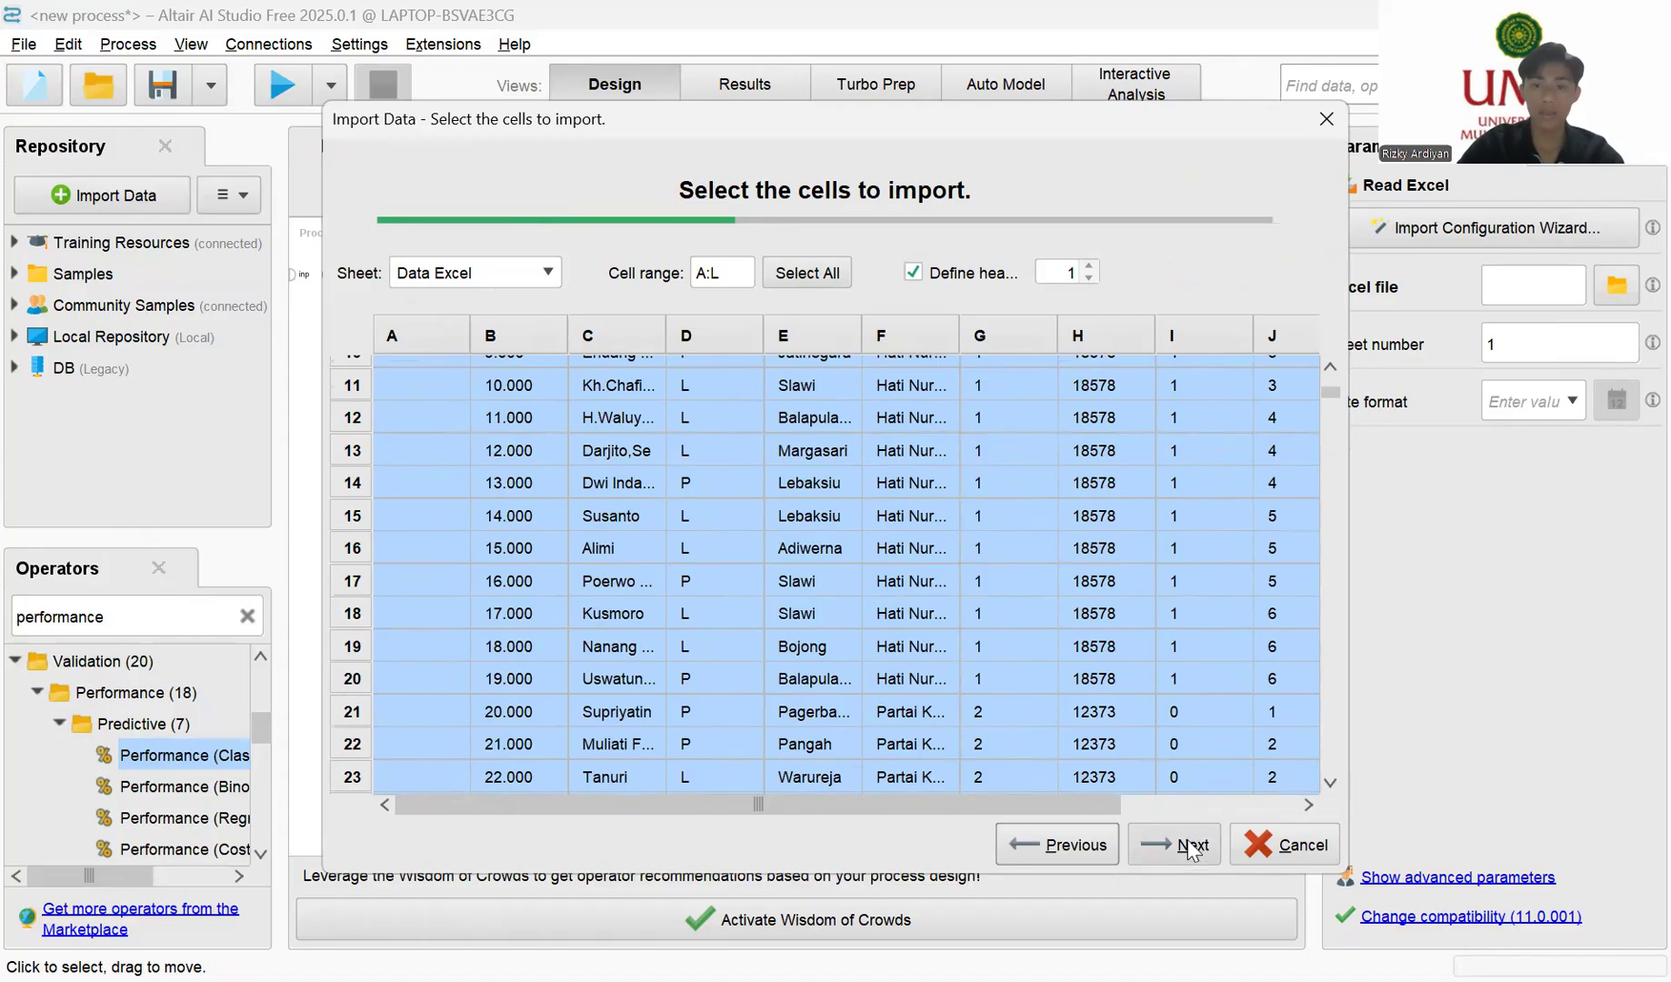
scroll(815, 330, up, 2)
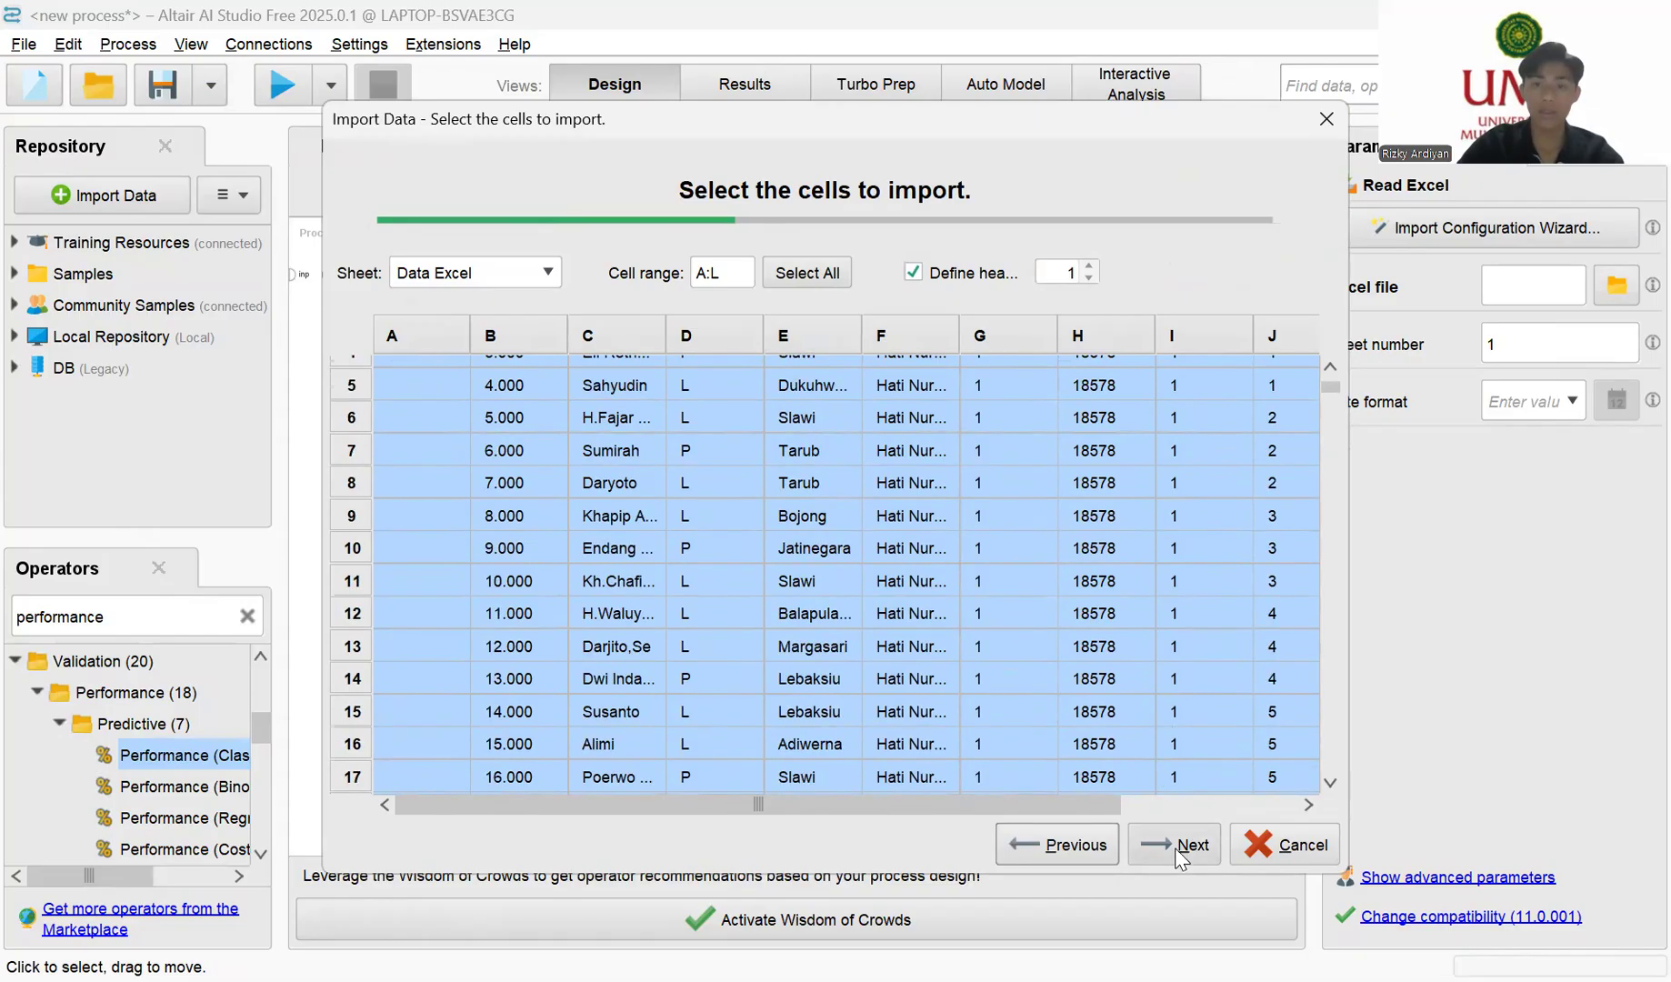
click(1175, 847)
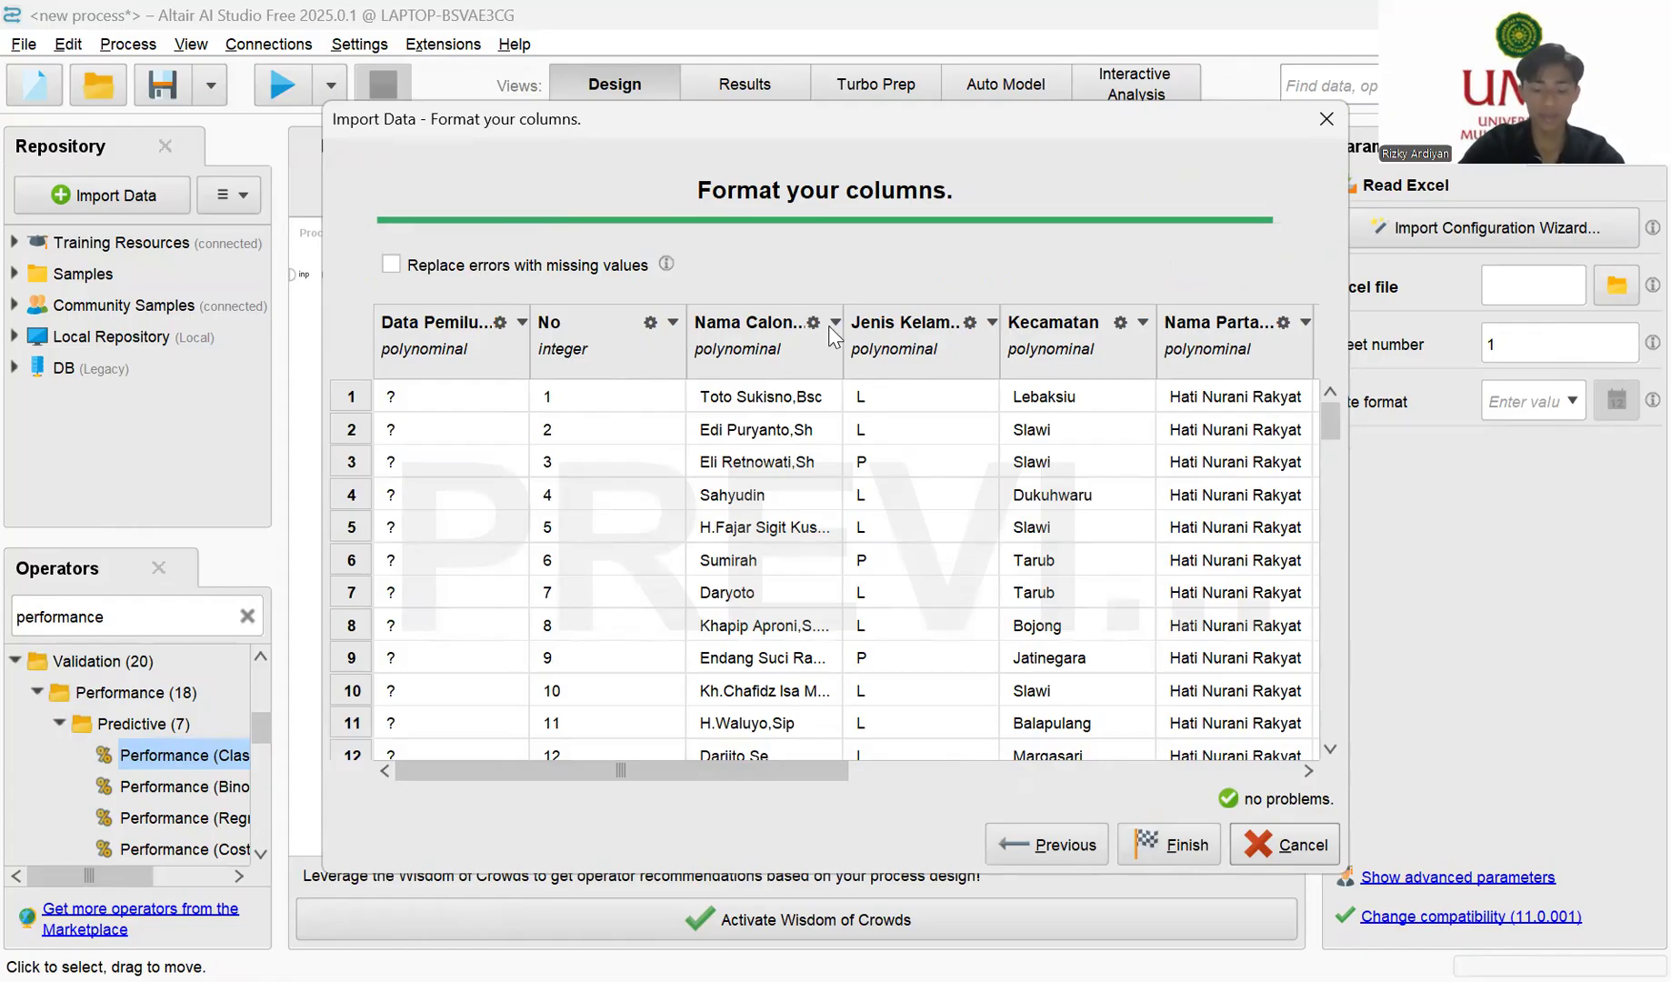
Step: Review the column types of the Excel data through the Terpilih Atau Tidak column and finish the import
scroll(845, 318, right, 1)
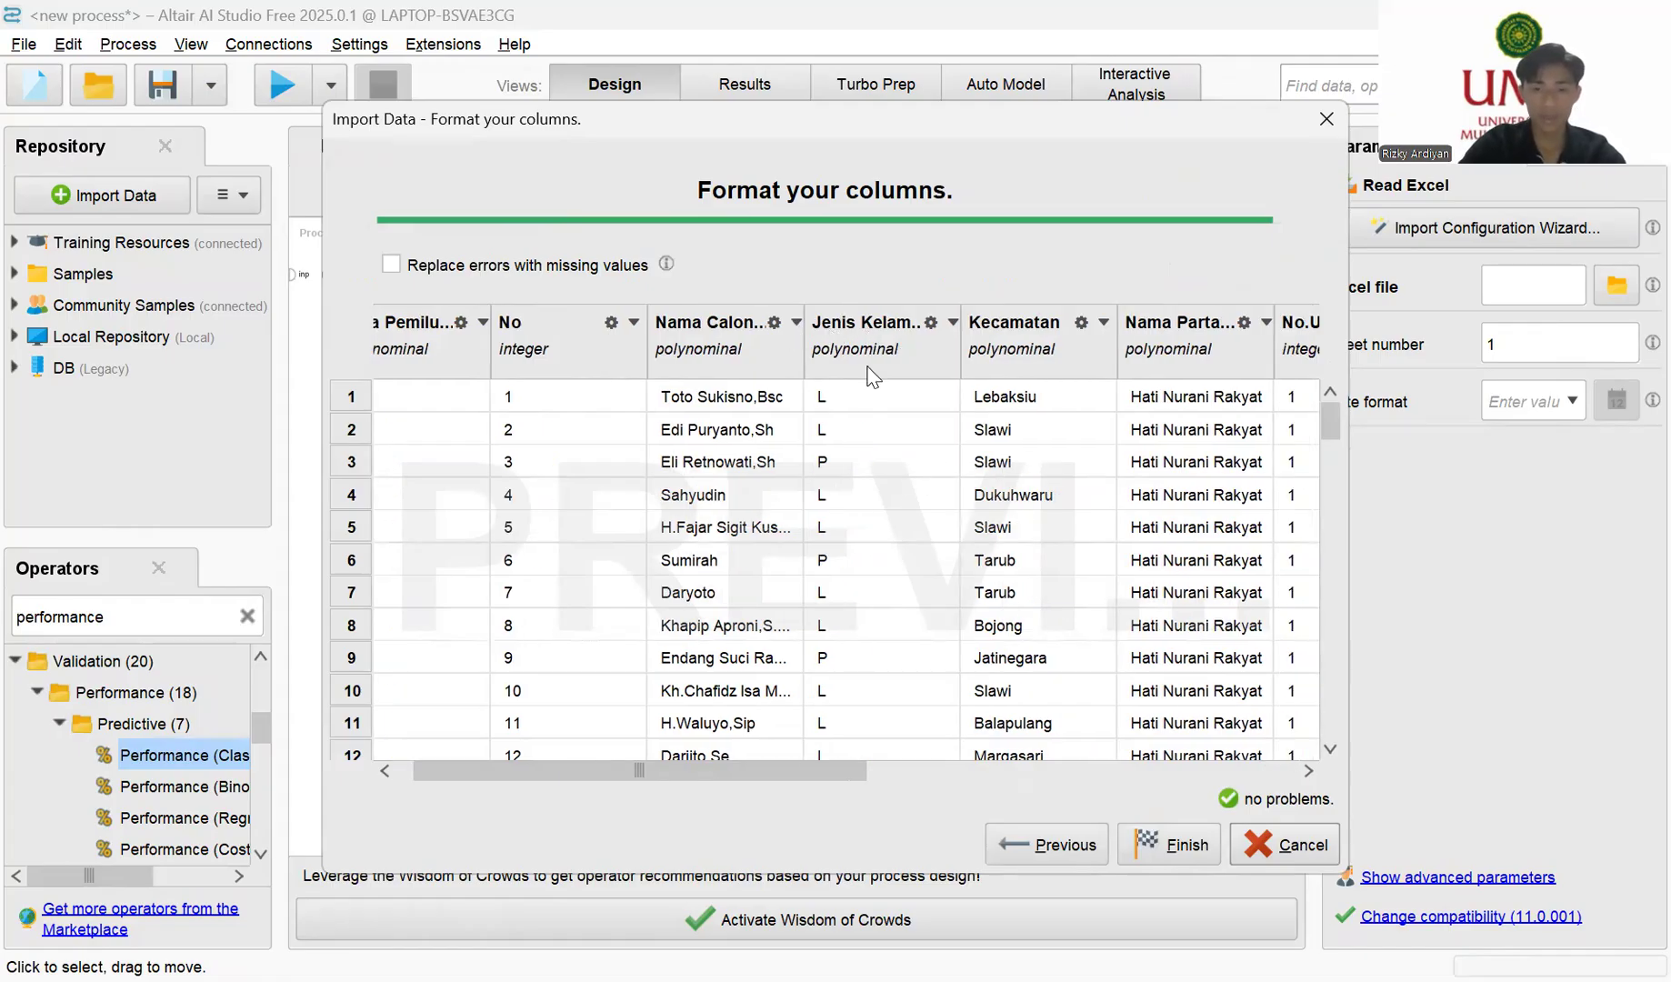
scroll(897, 338, right, 12)
scroll(975, 371, right, 9)
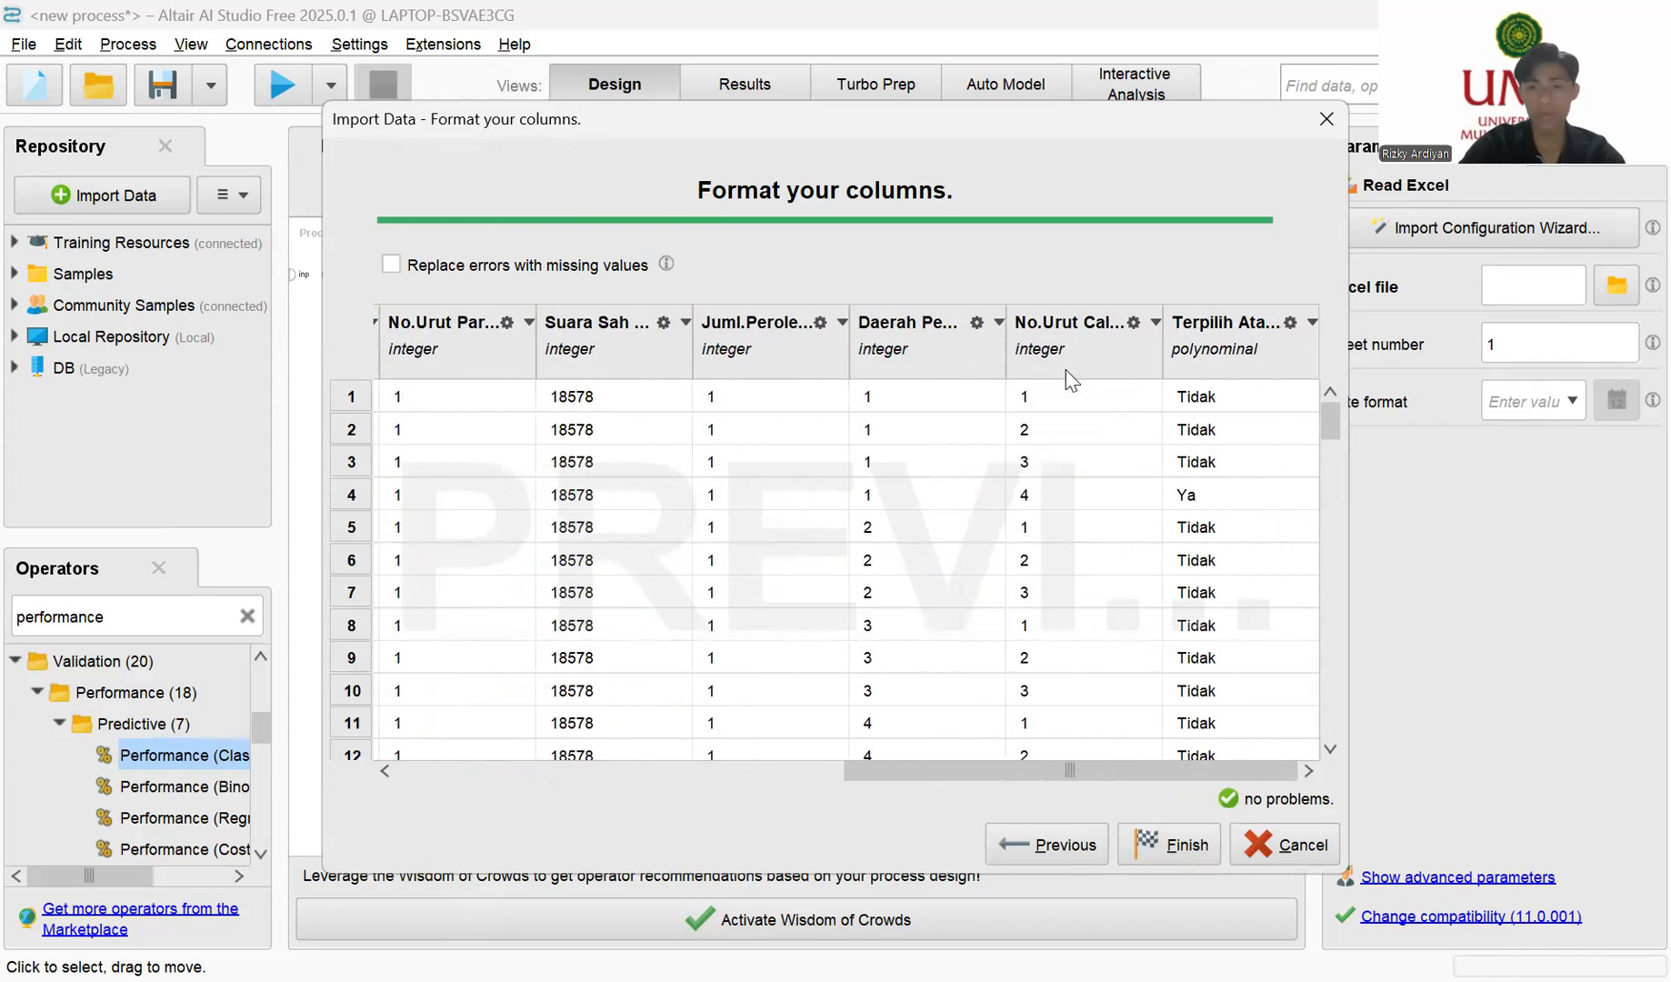
click(1157, 847)
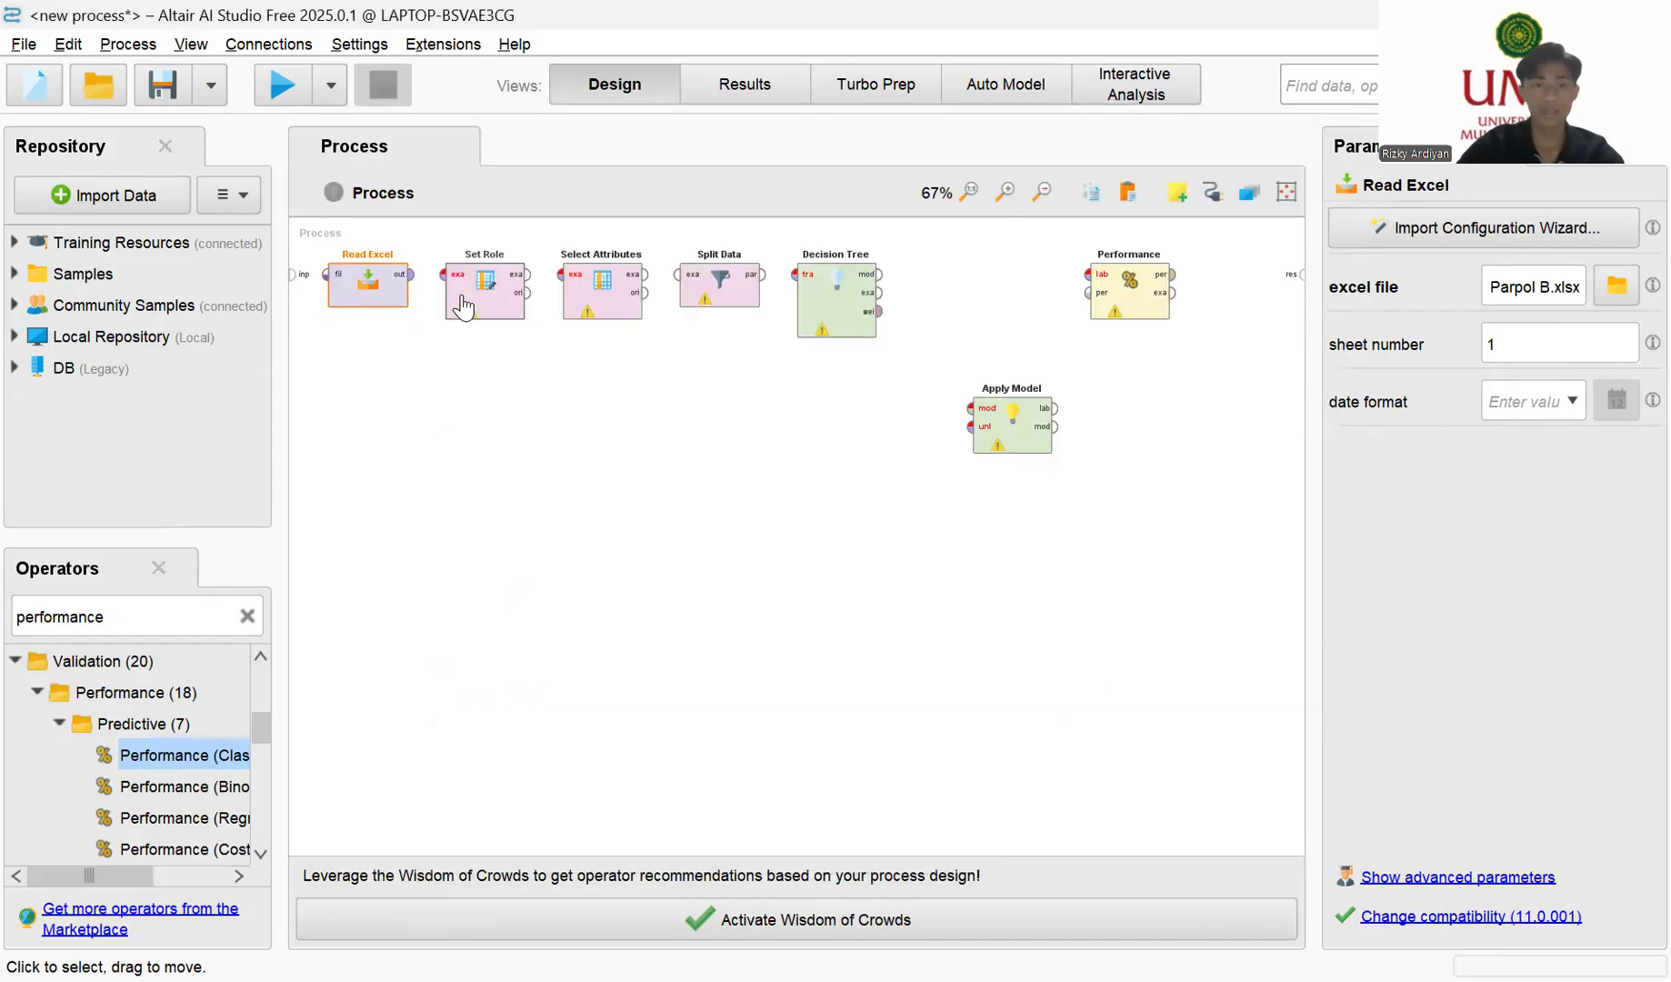
Step: Connect Read Excel's output to Set Role's example input and assign the label role to the Terpilih Atau Tidak attribute
click(412, 275)
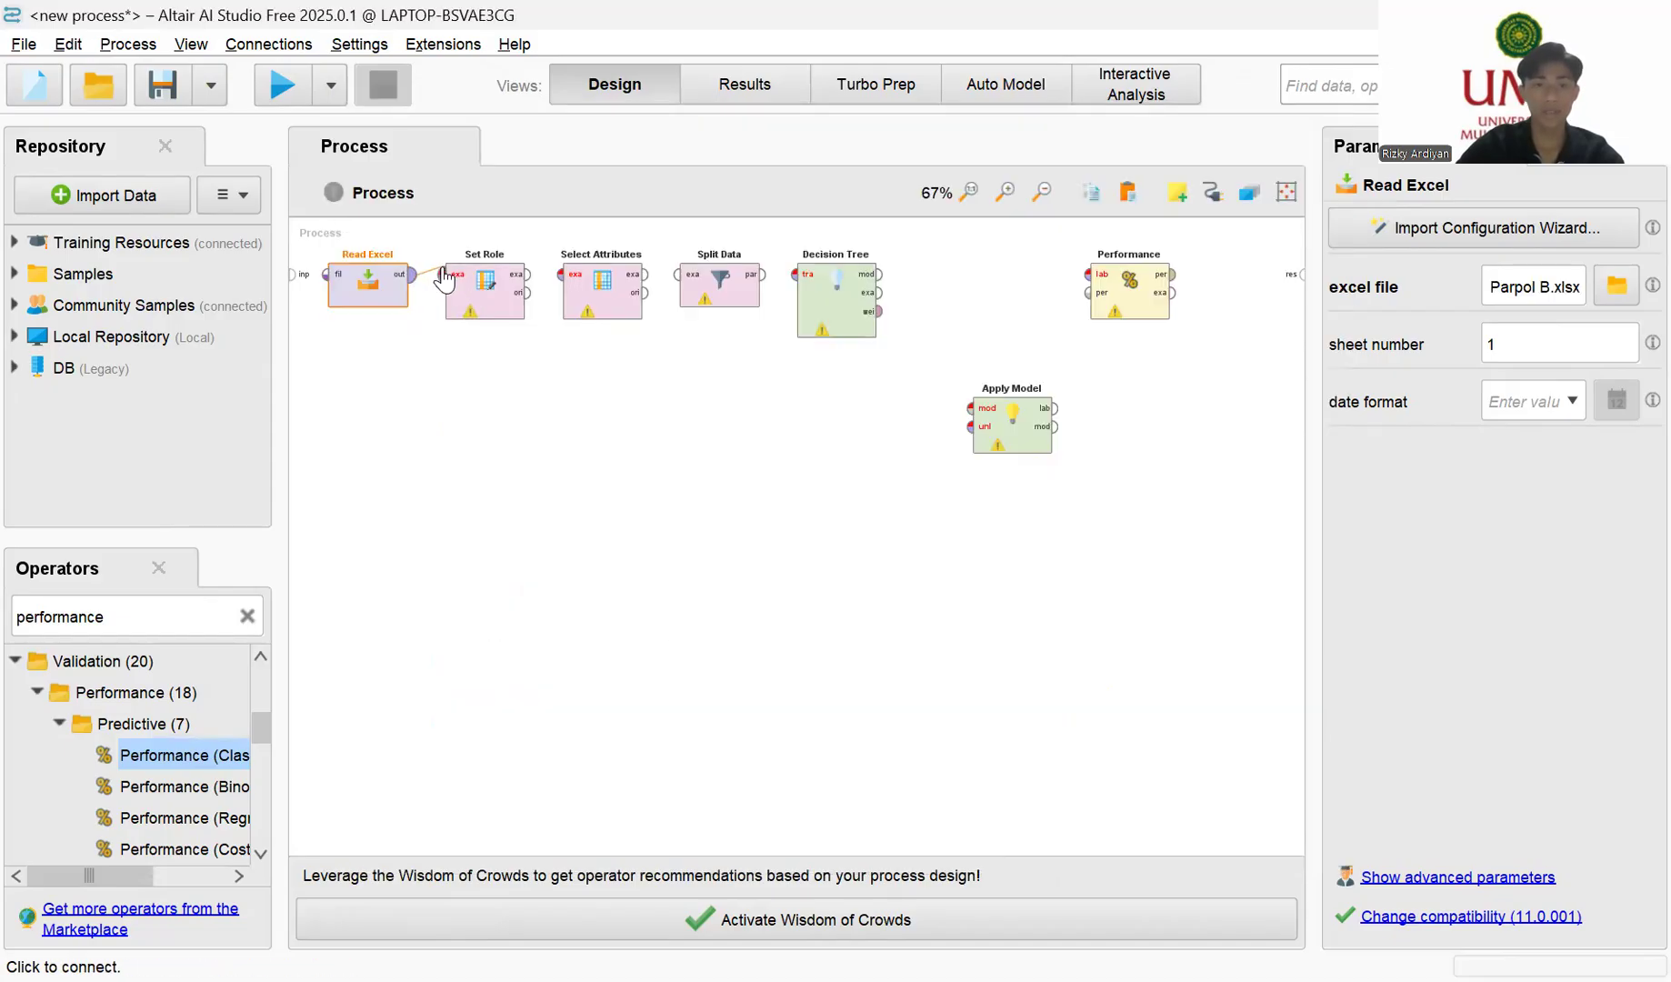
click(445, 278)
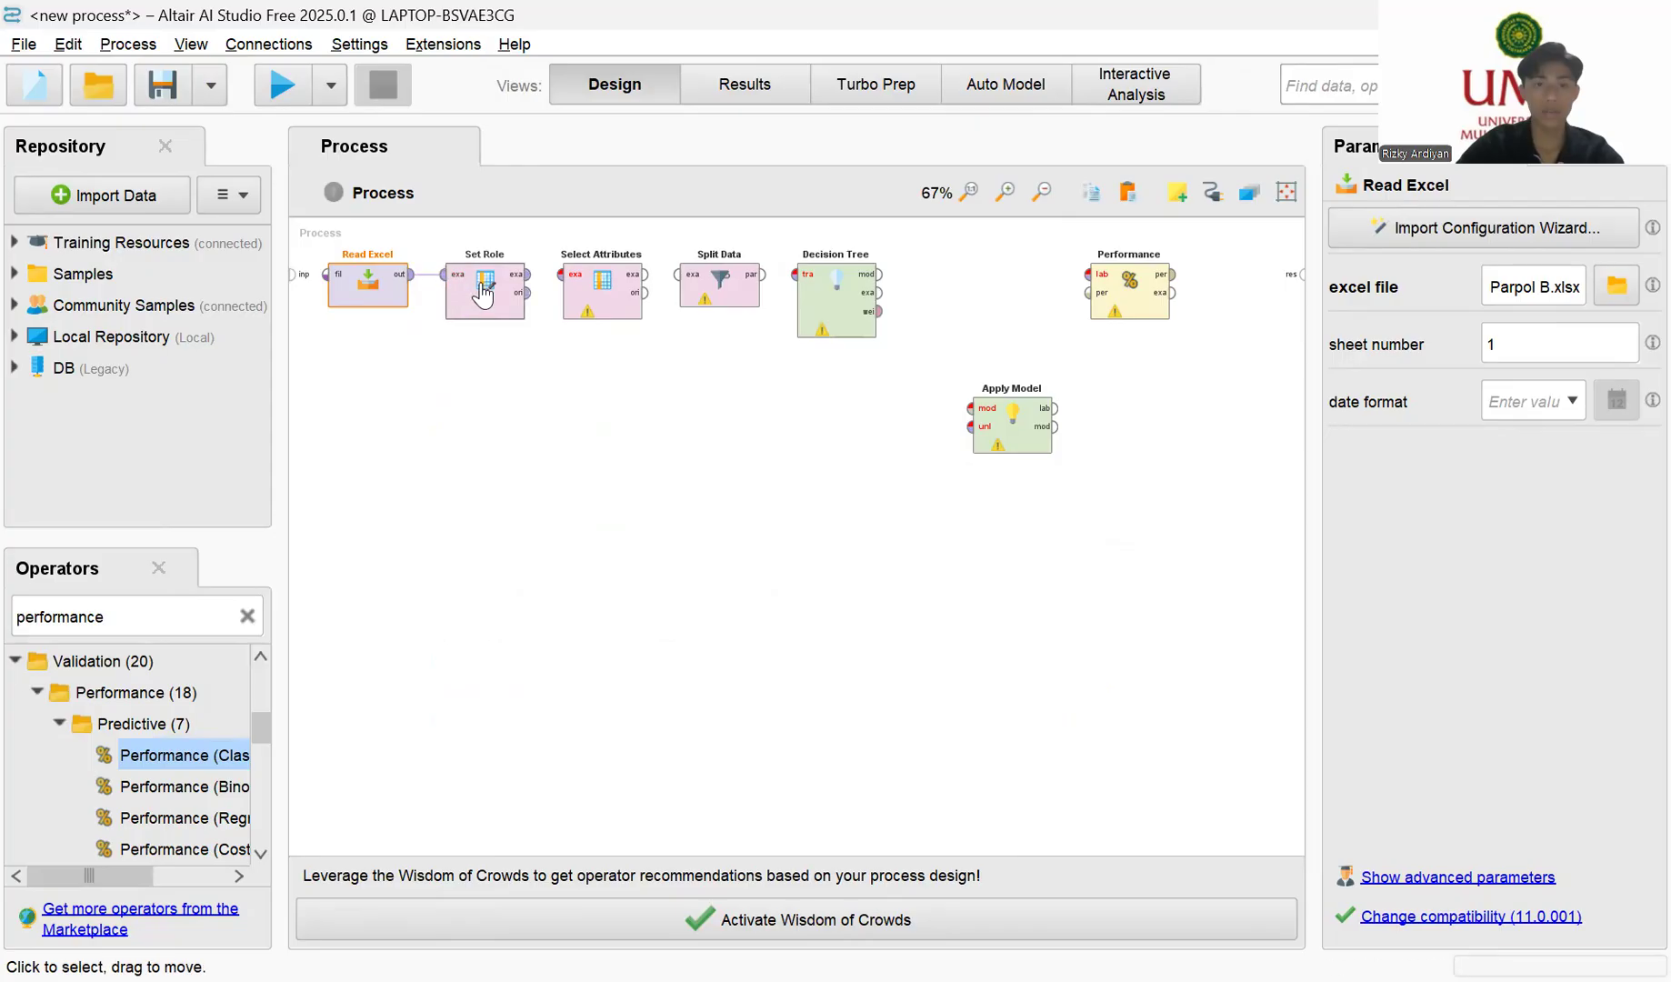
click(483, 294)
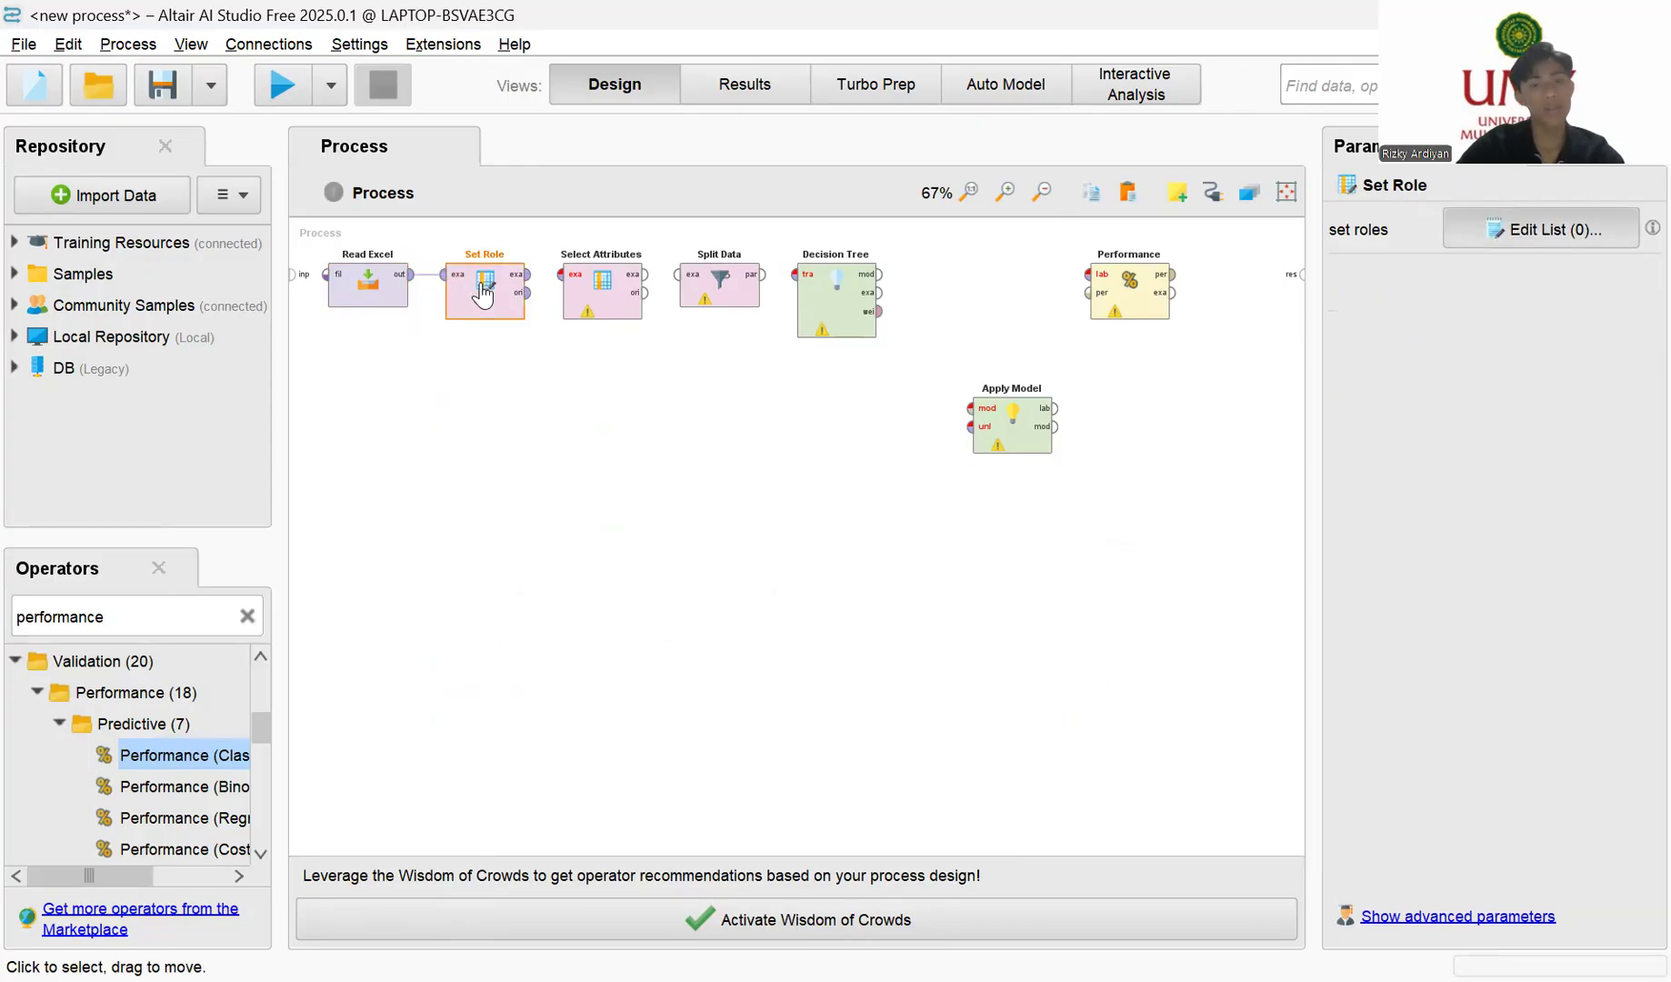
double_click(483, 293)
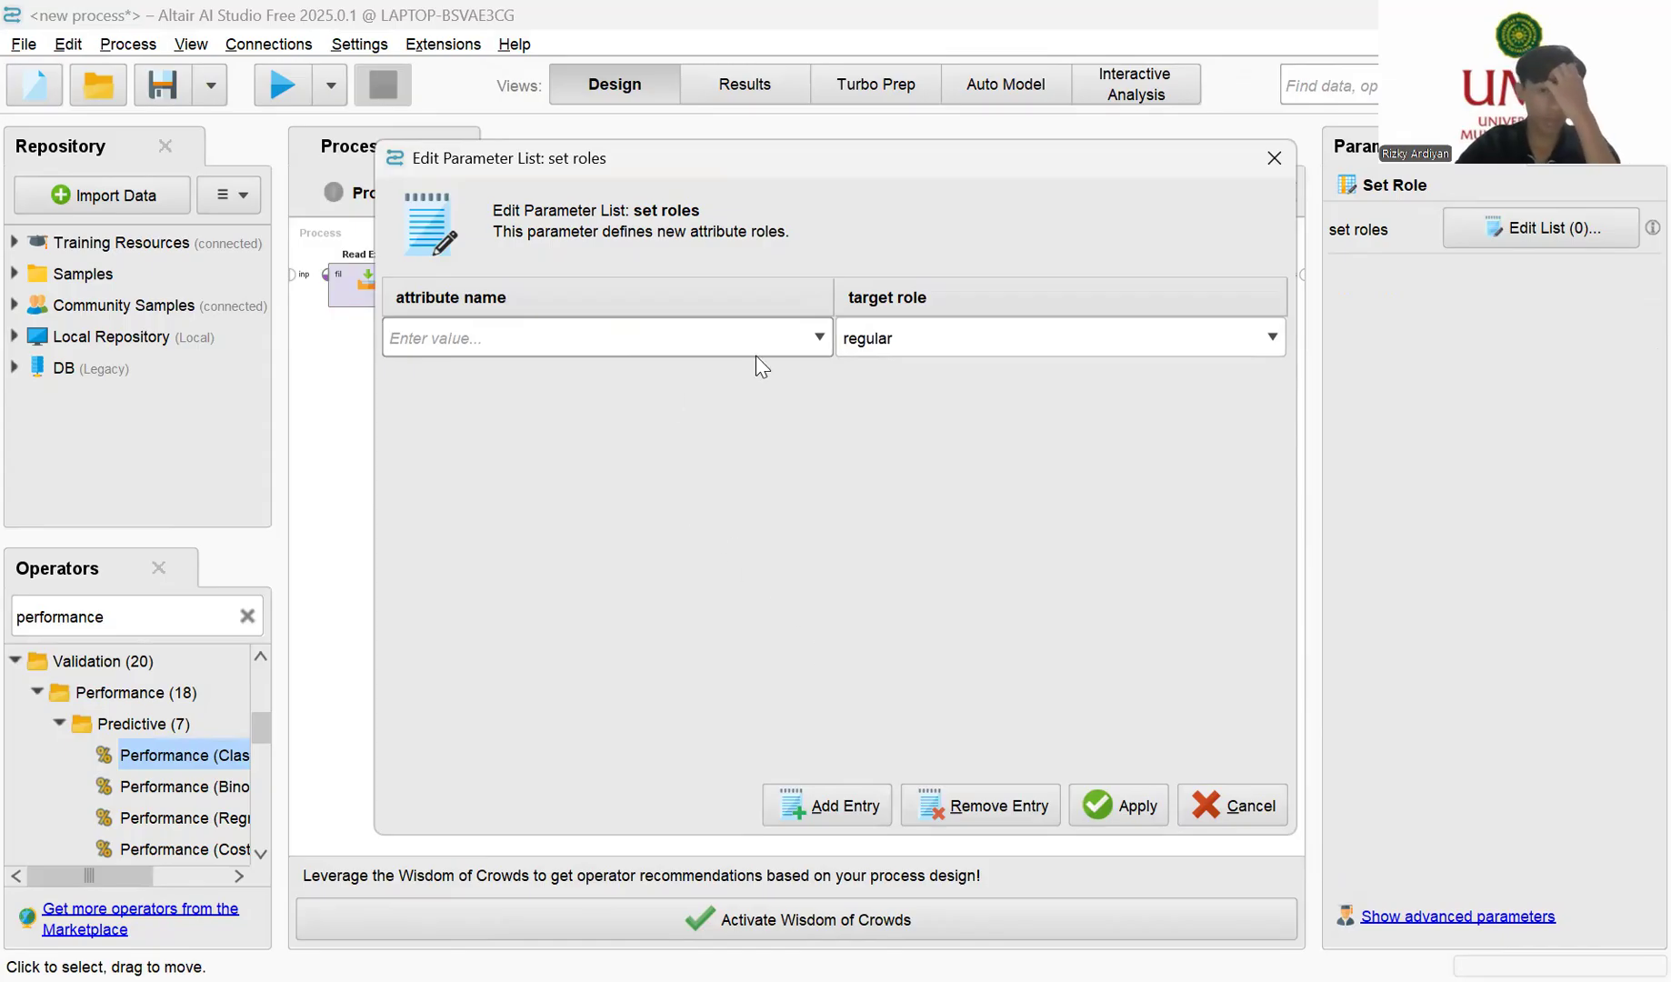
click(820, 336)
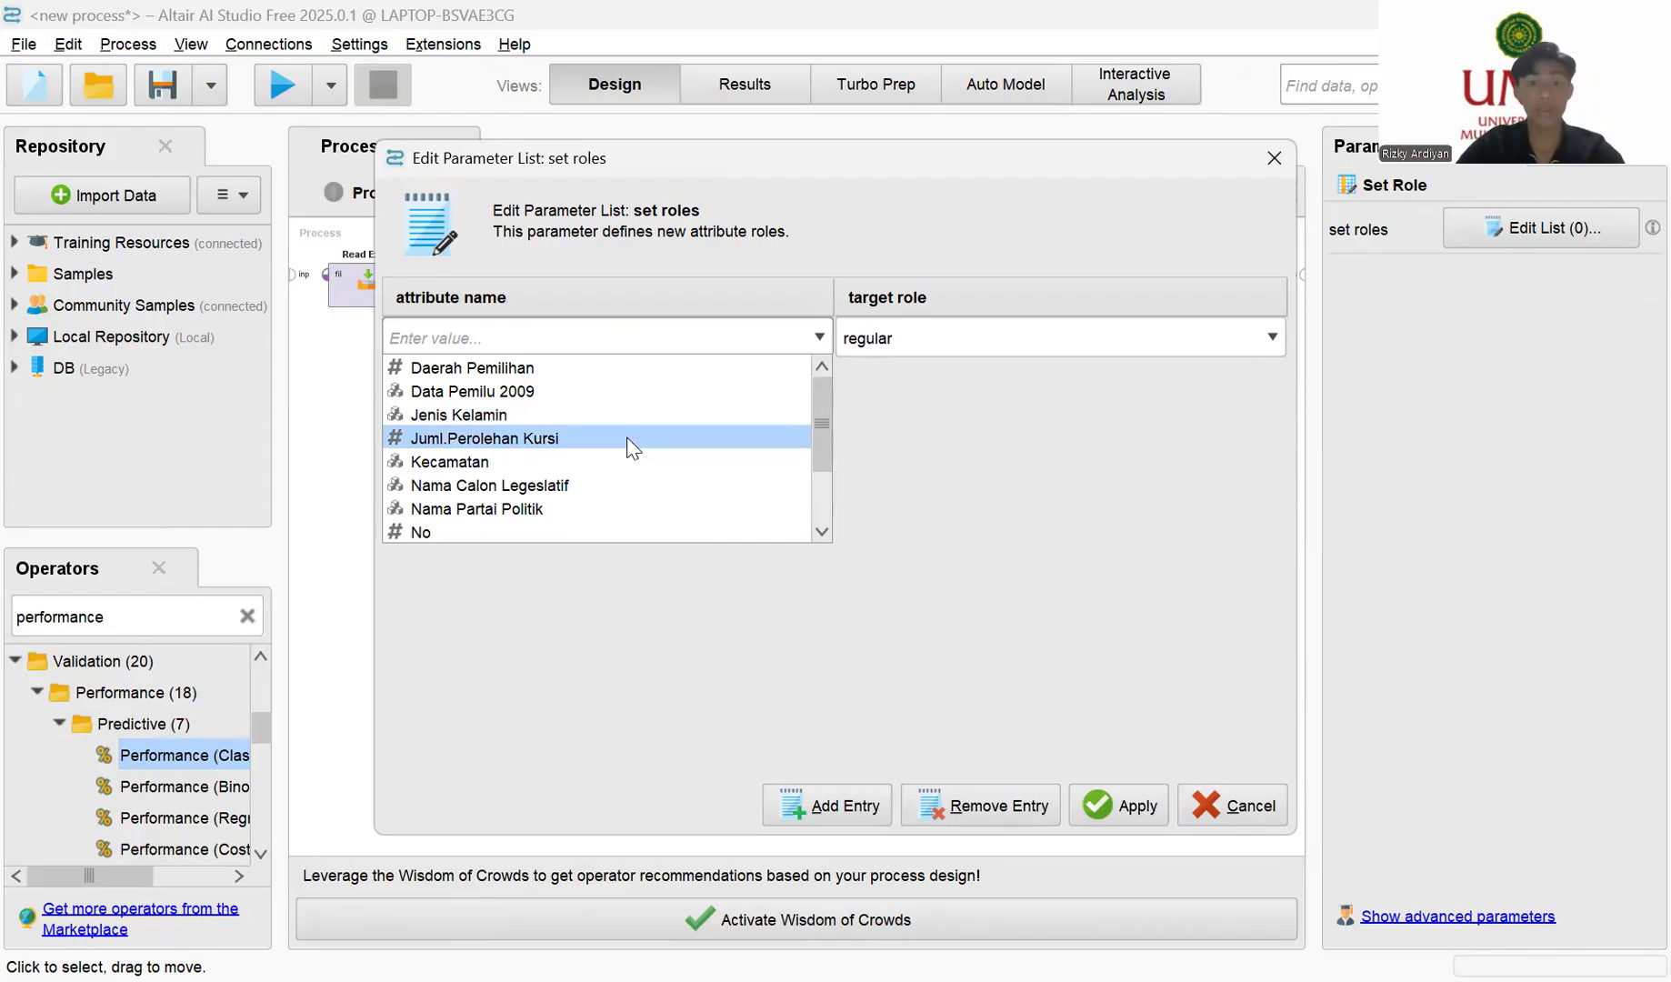
scroll(567, 440, down, 2)
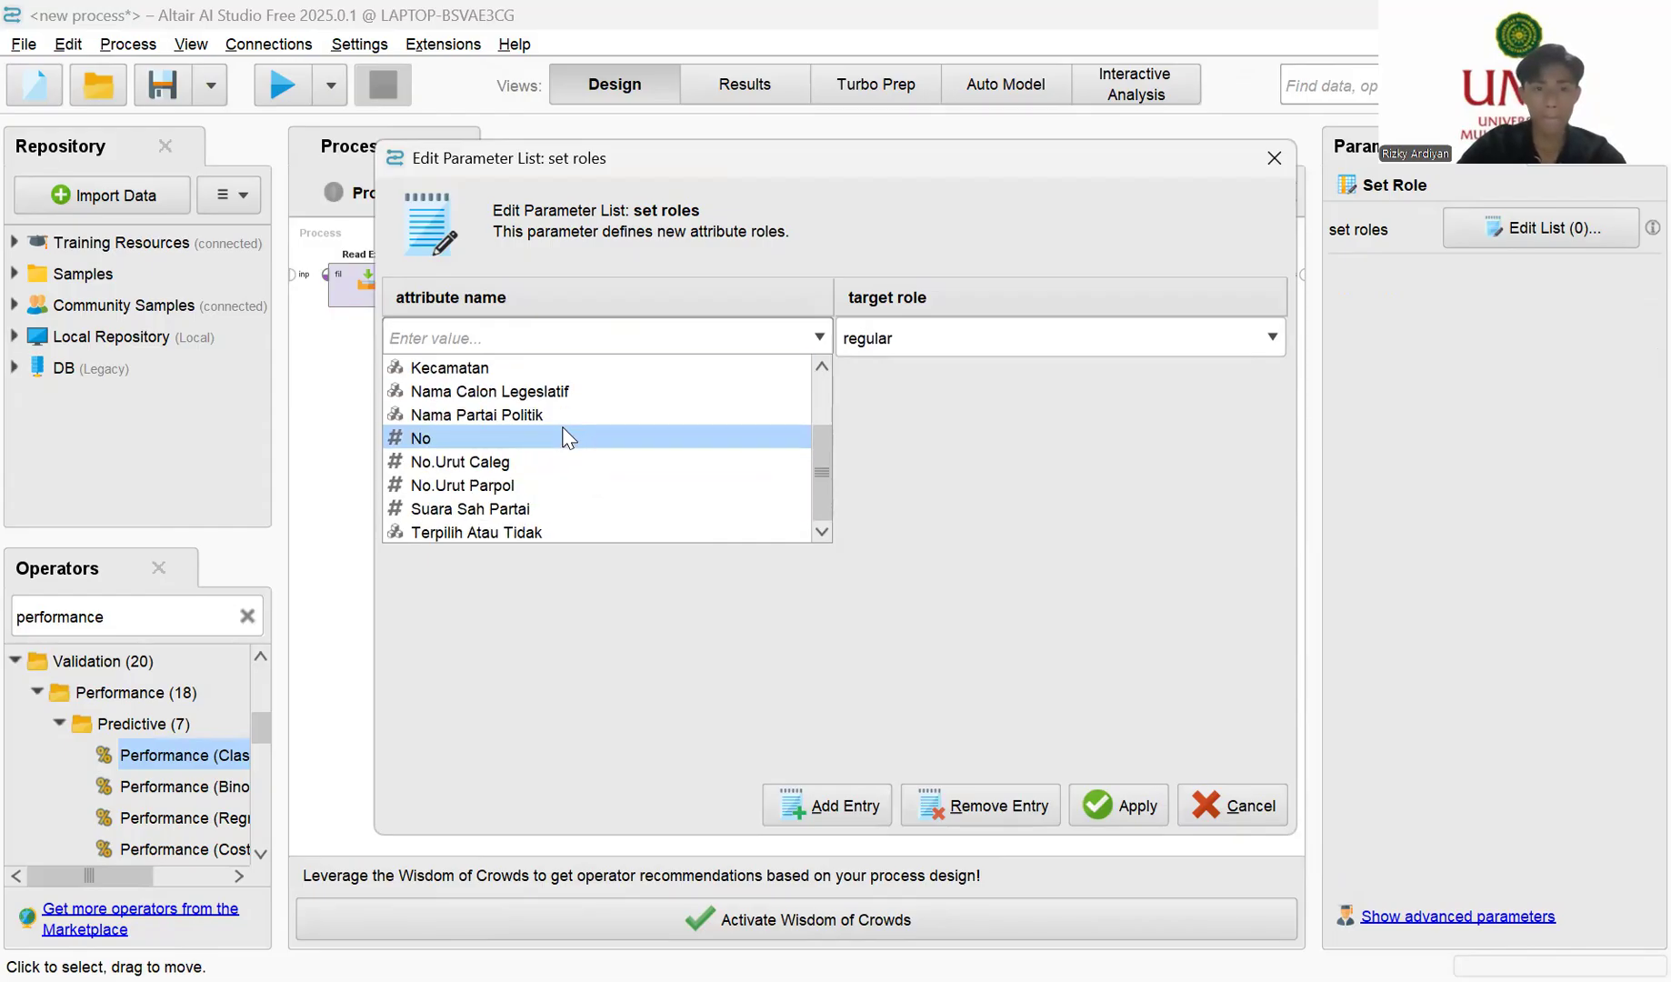
click(543, 532)
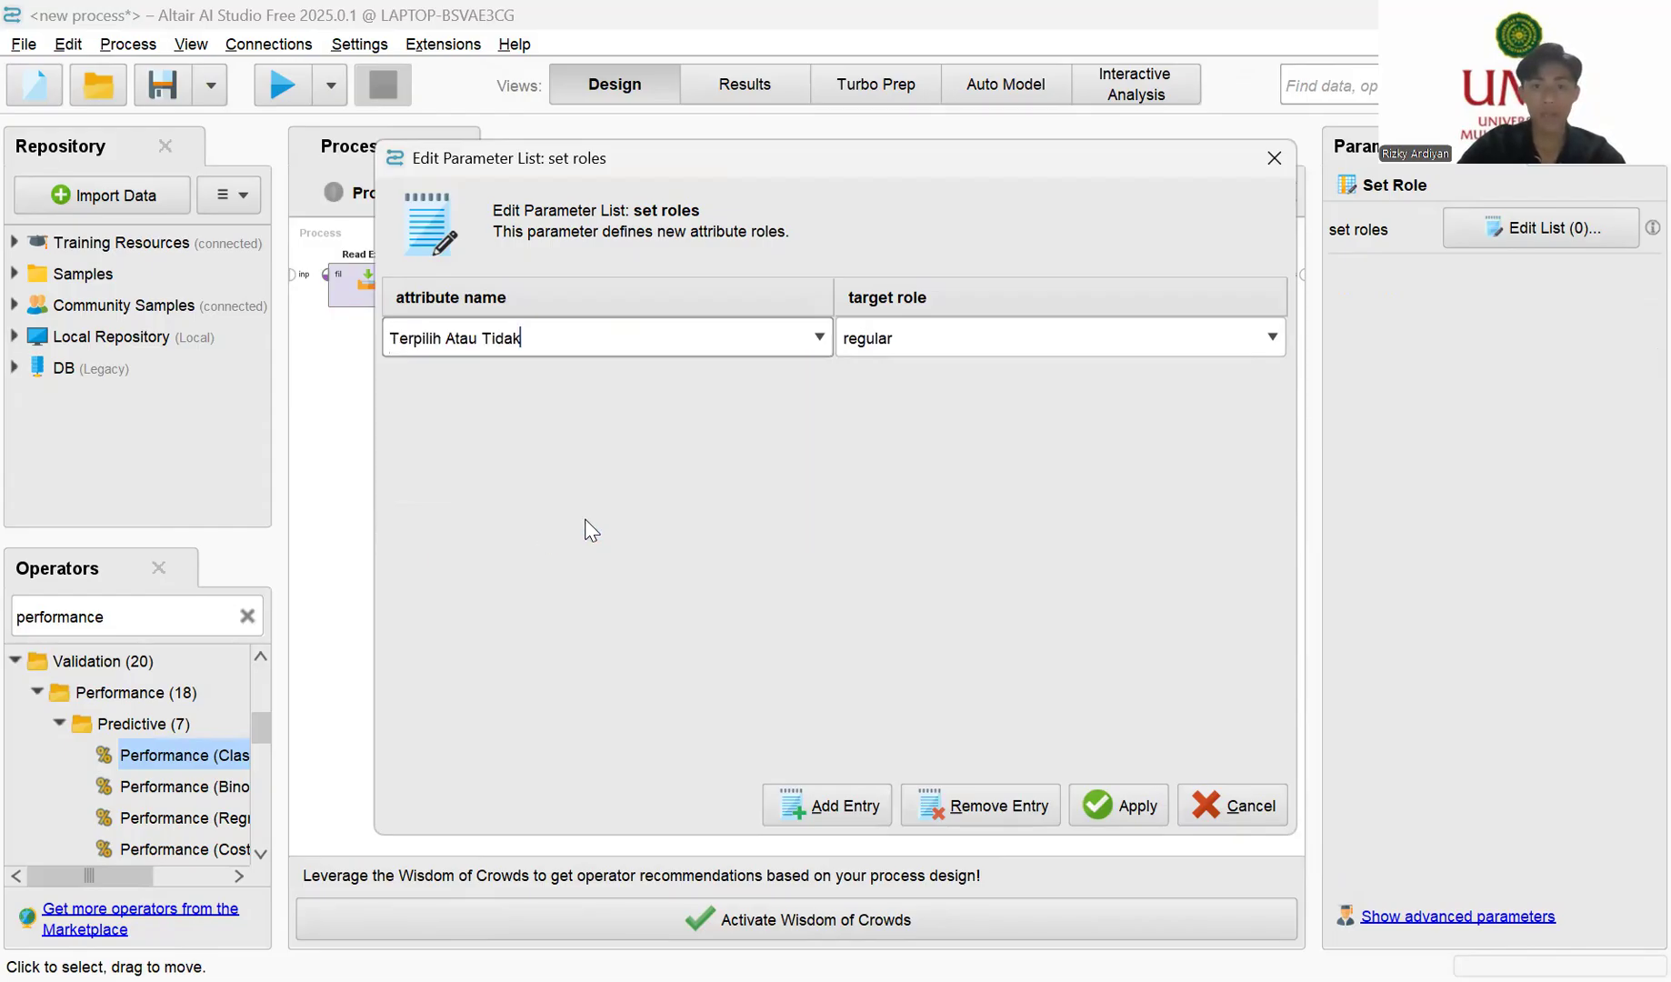
click(1141, 340)
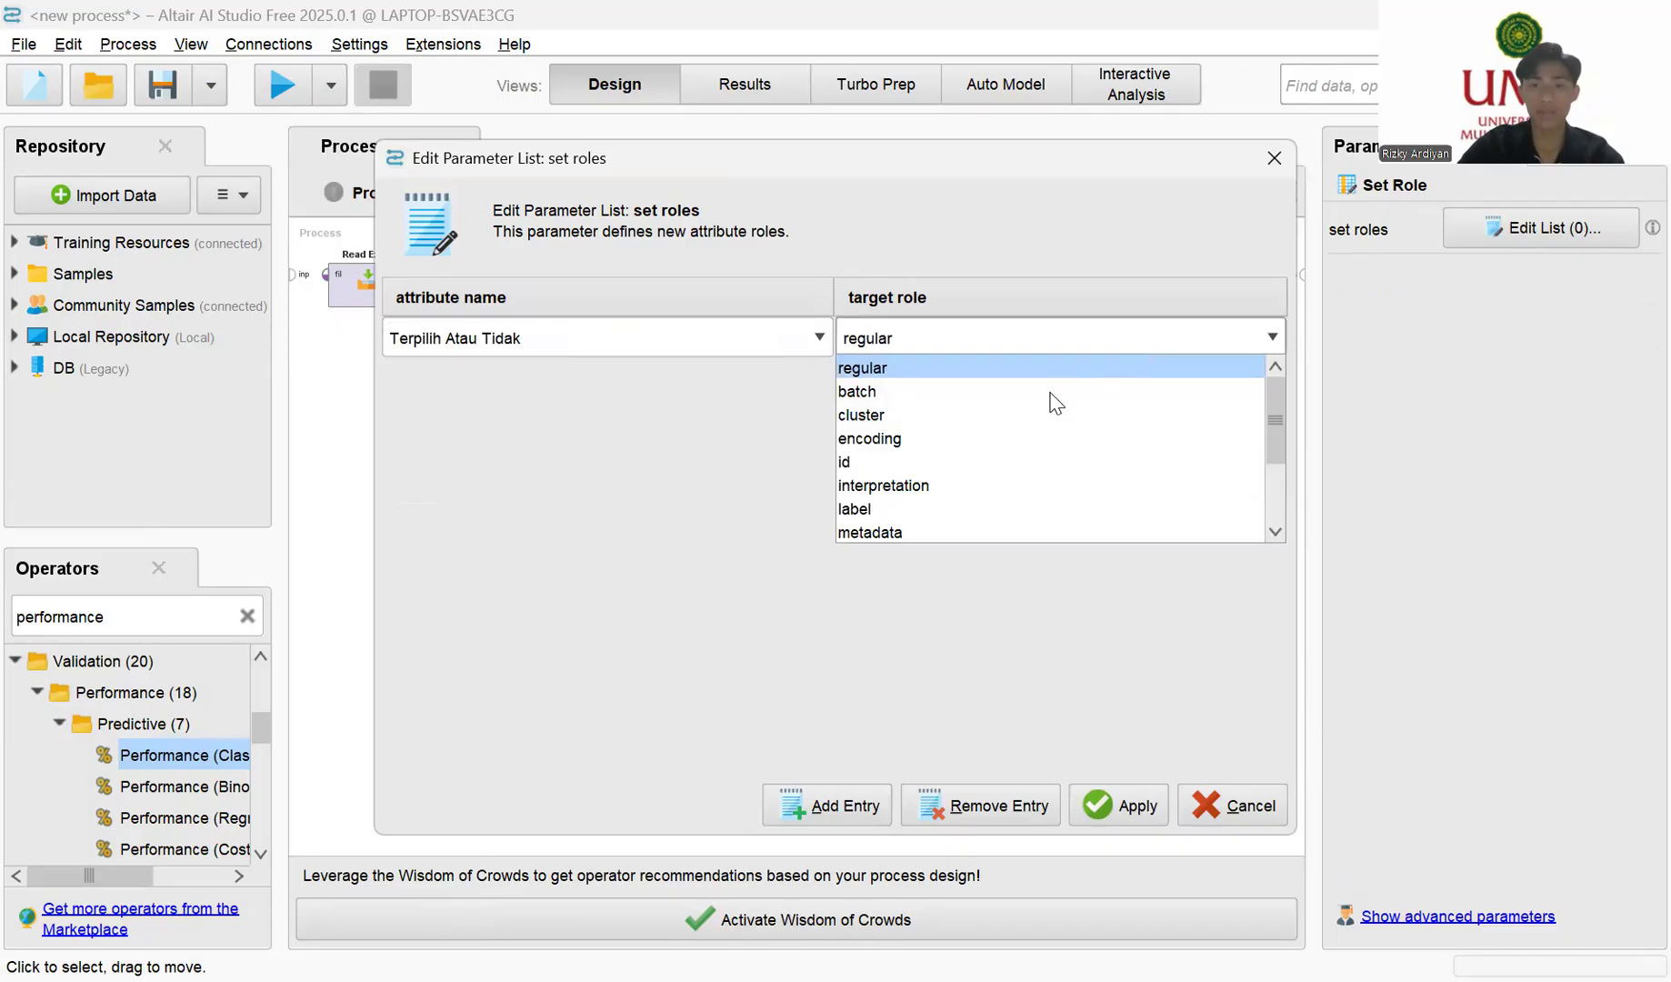
click(976, 498)
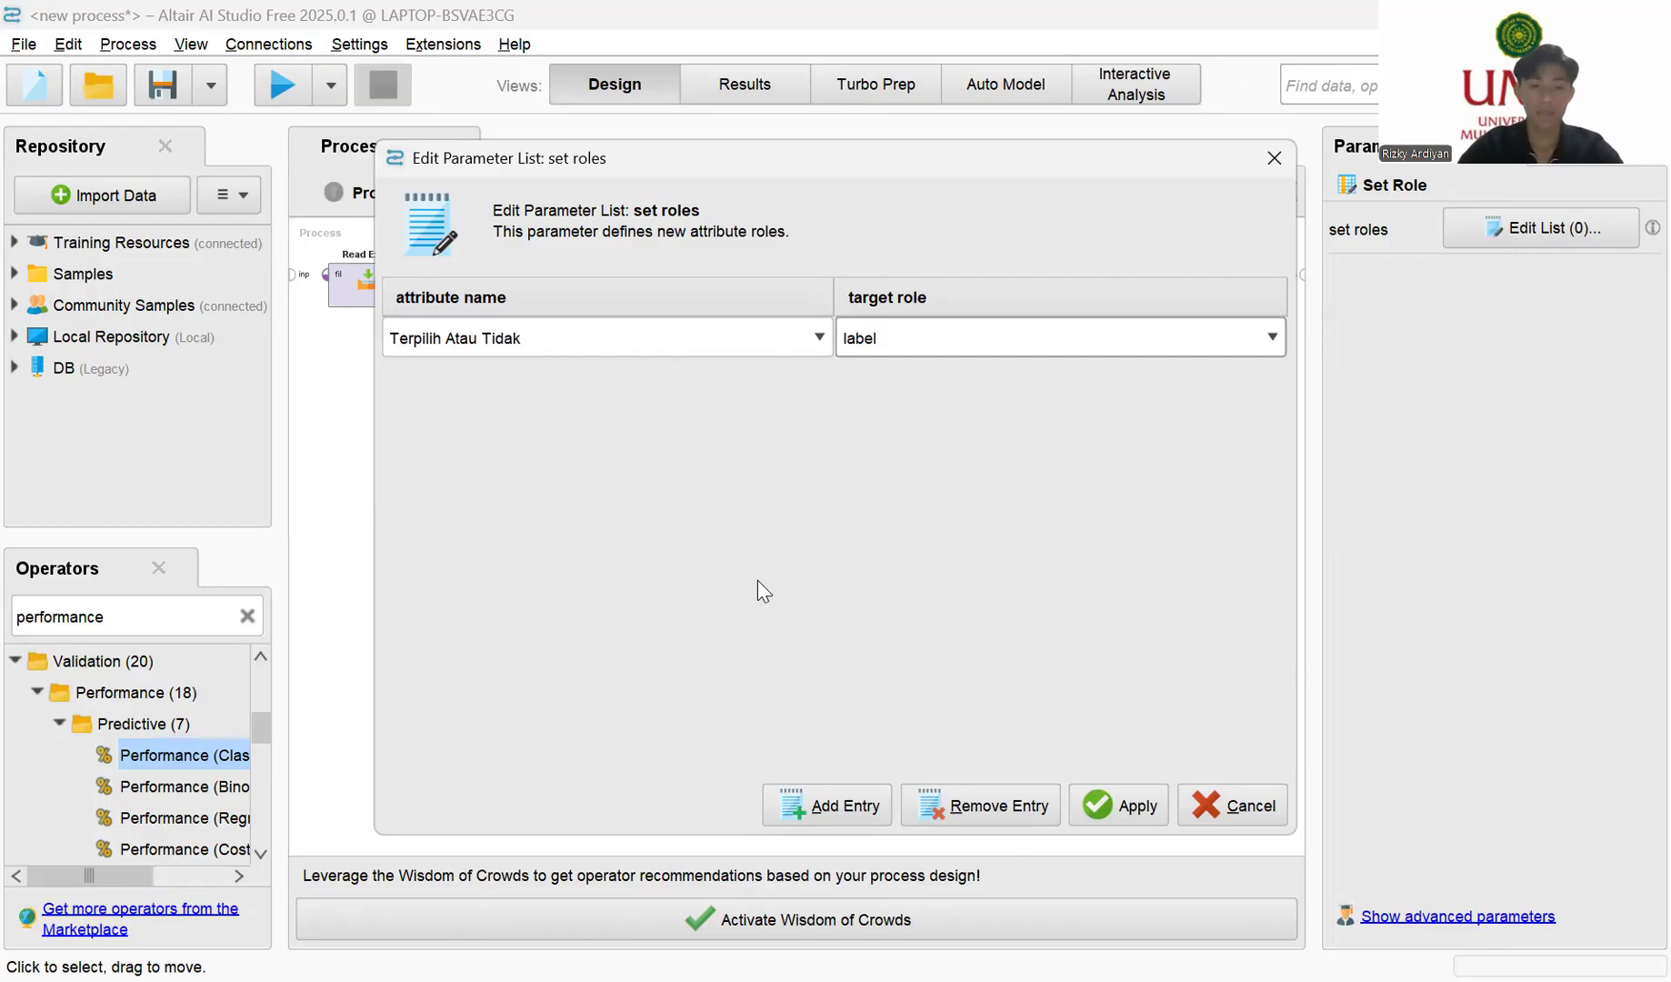
click(1115, 809)
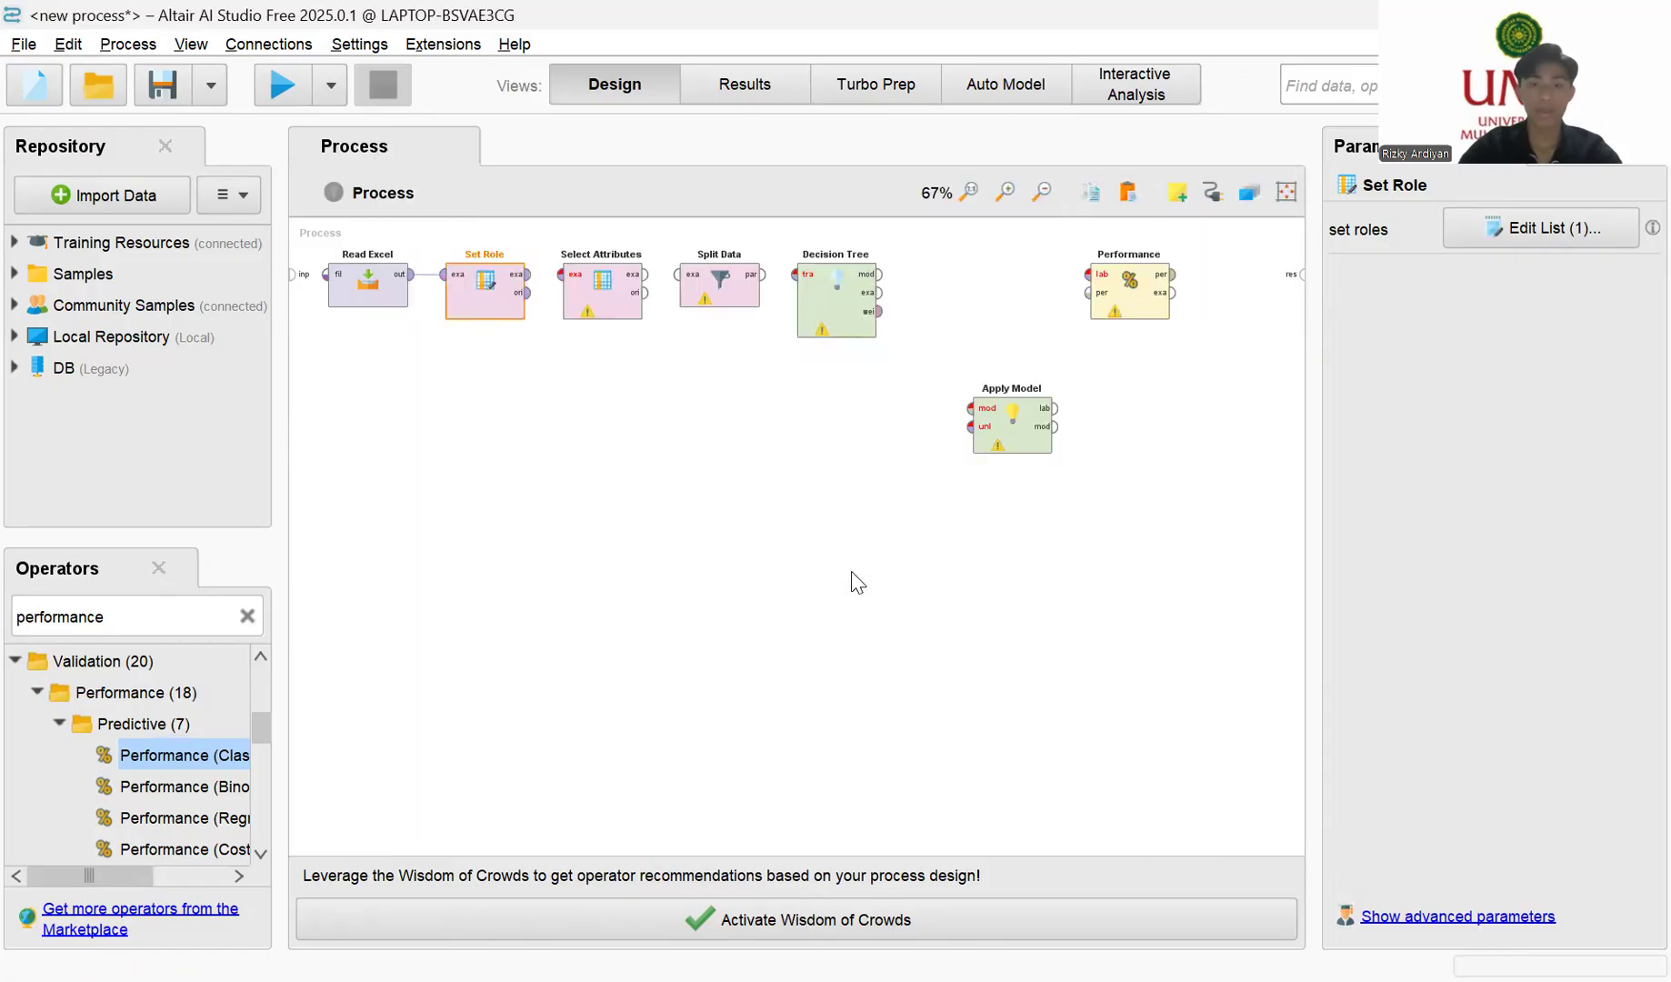
Step: Connect Set Role's example output to Select Attributes and set its attribute filter type to a subset, keeping the include attributes type
click(527, 277)
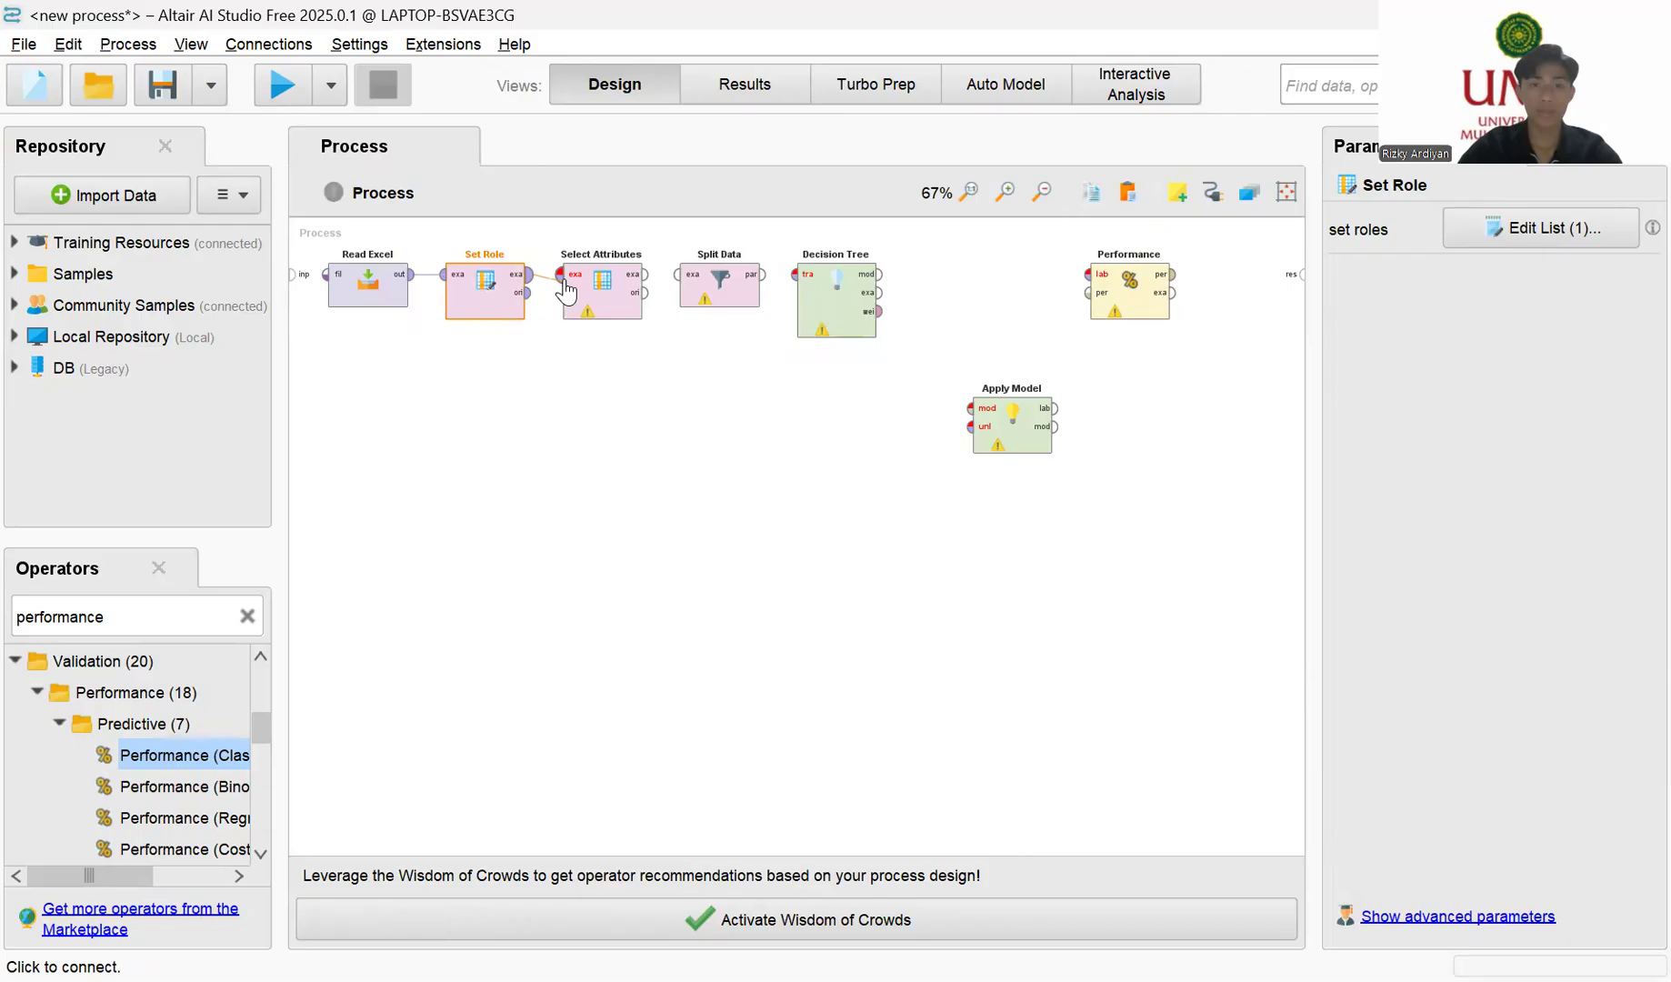
click(568, 281)
click(611, 300)
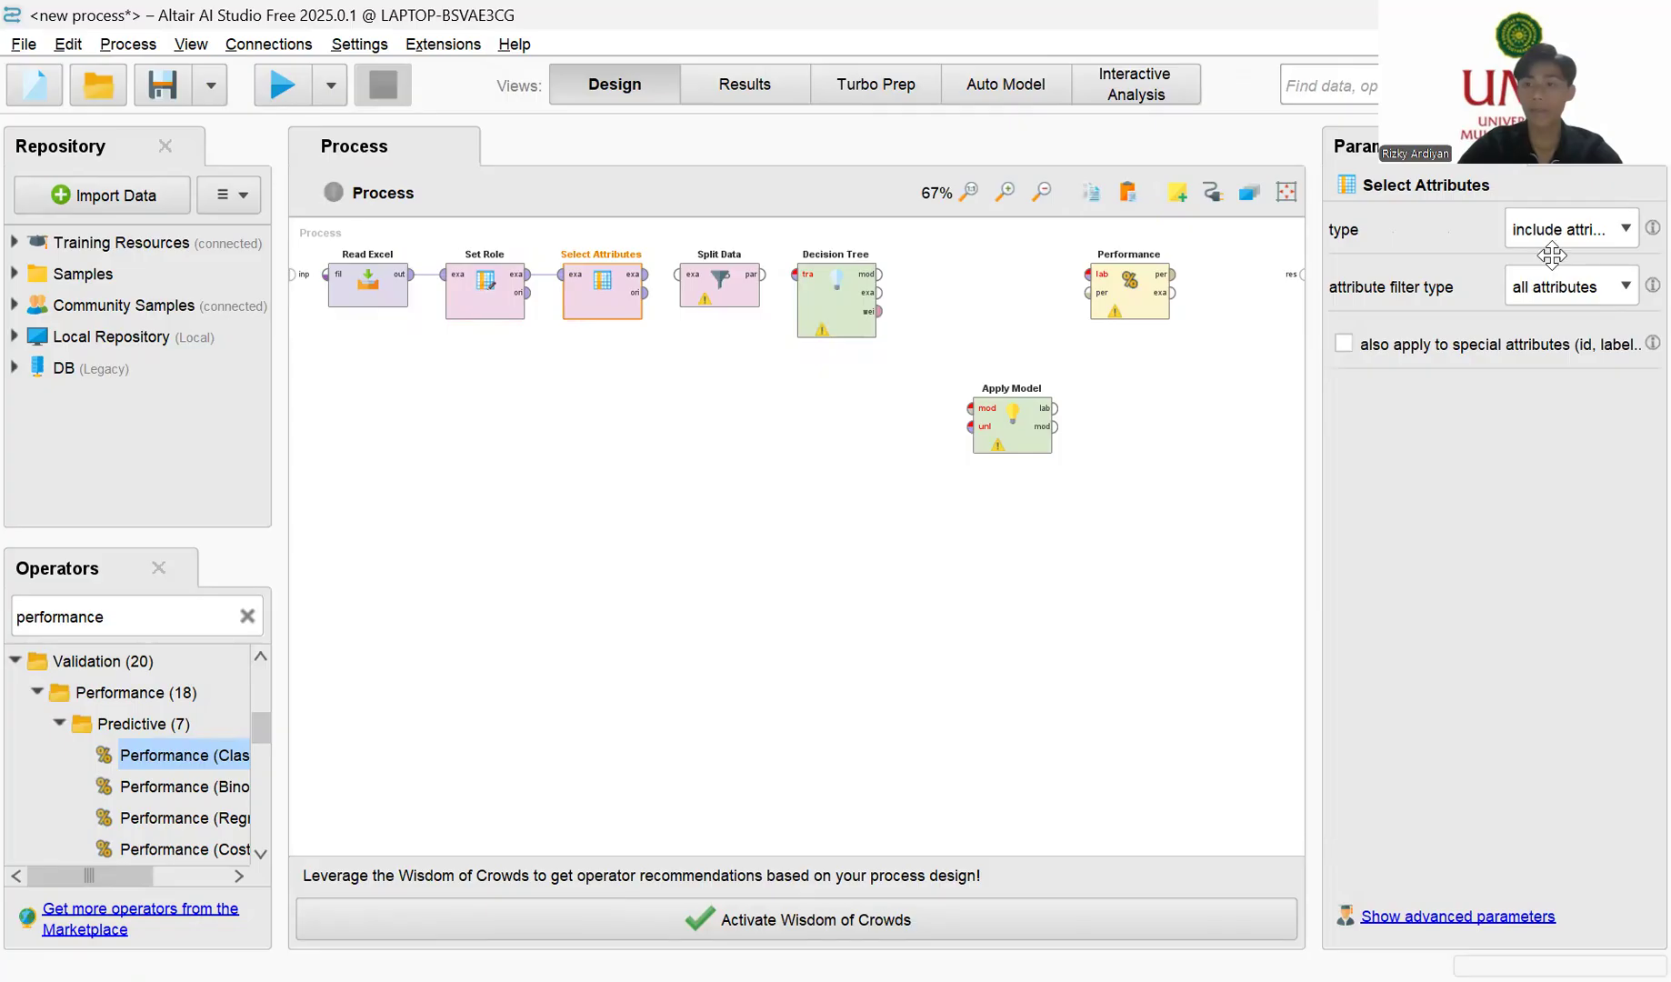
click(1614, 234)
click(1608, 258)
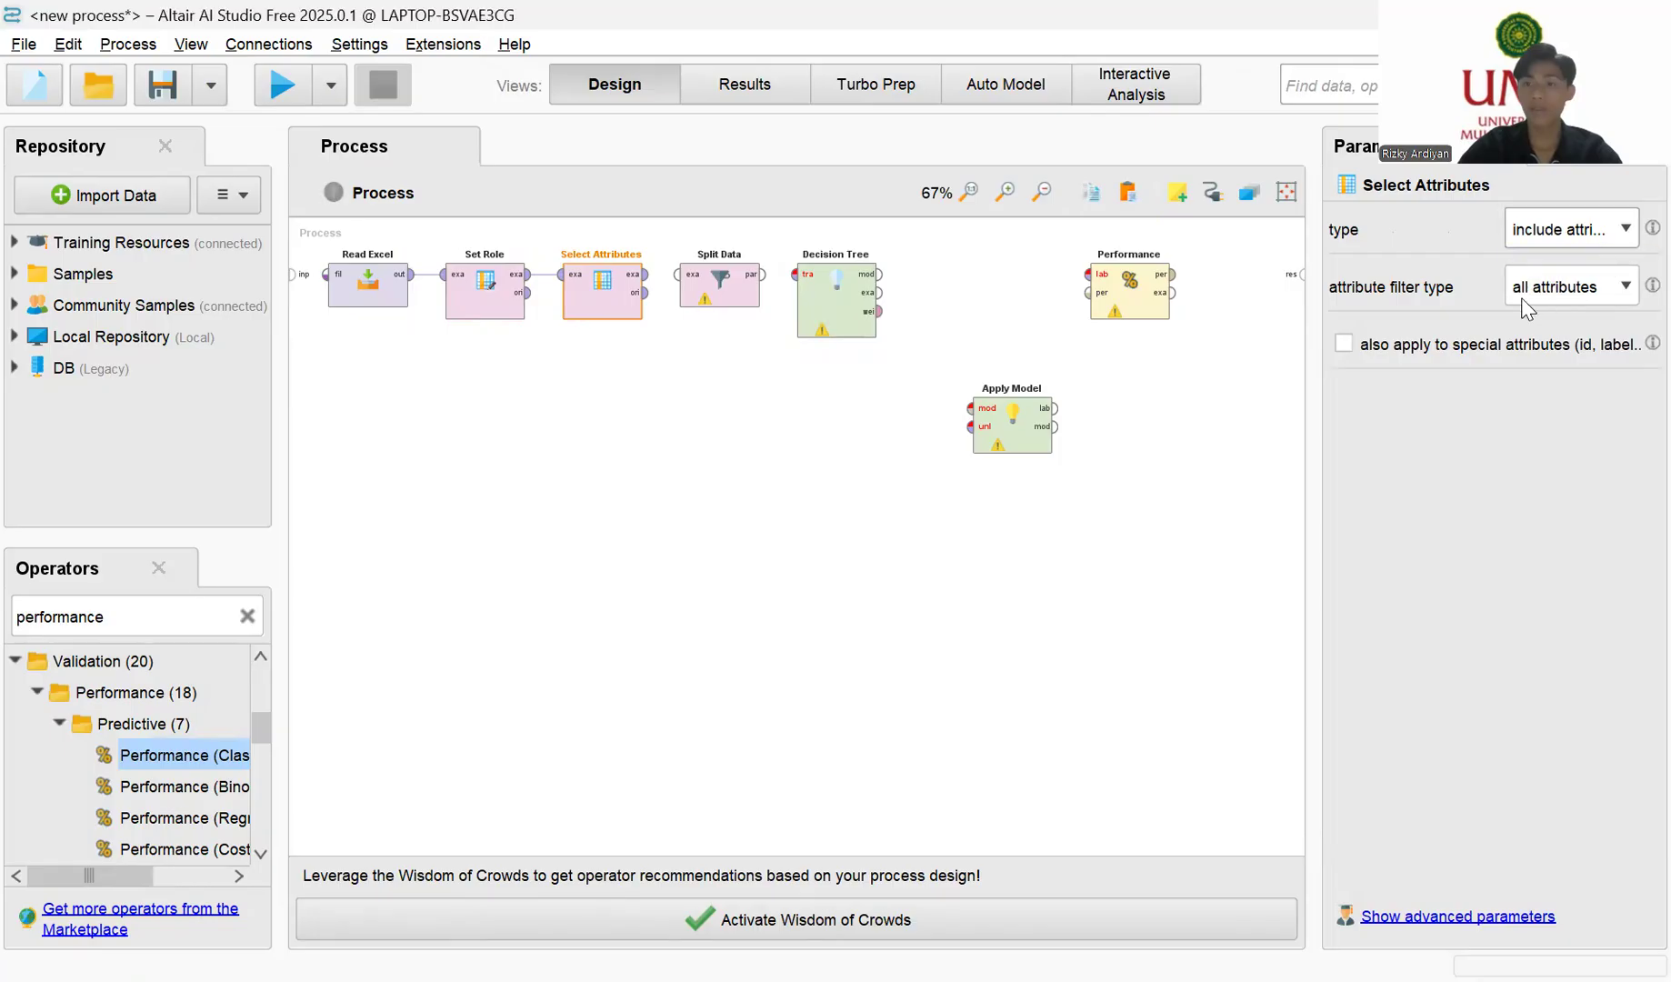
click(1598, 290)
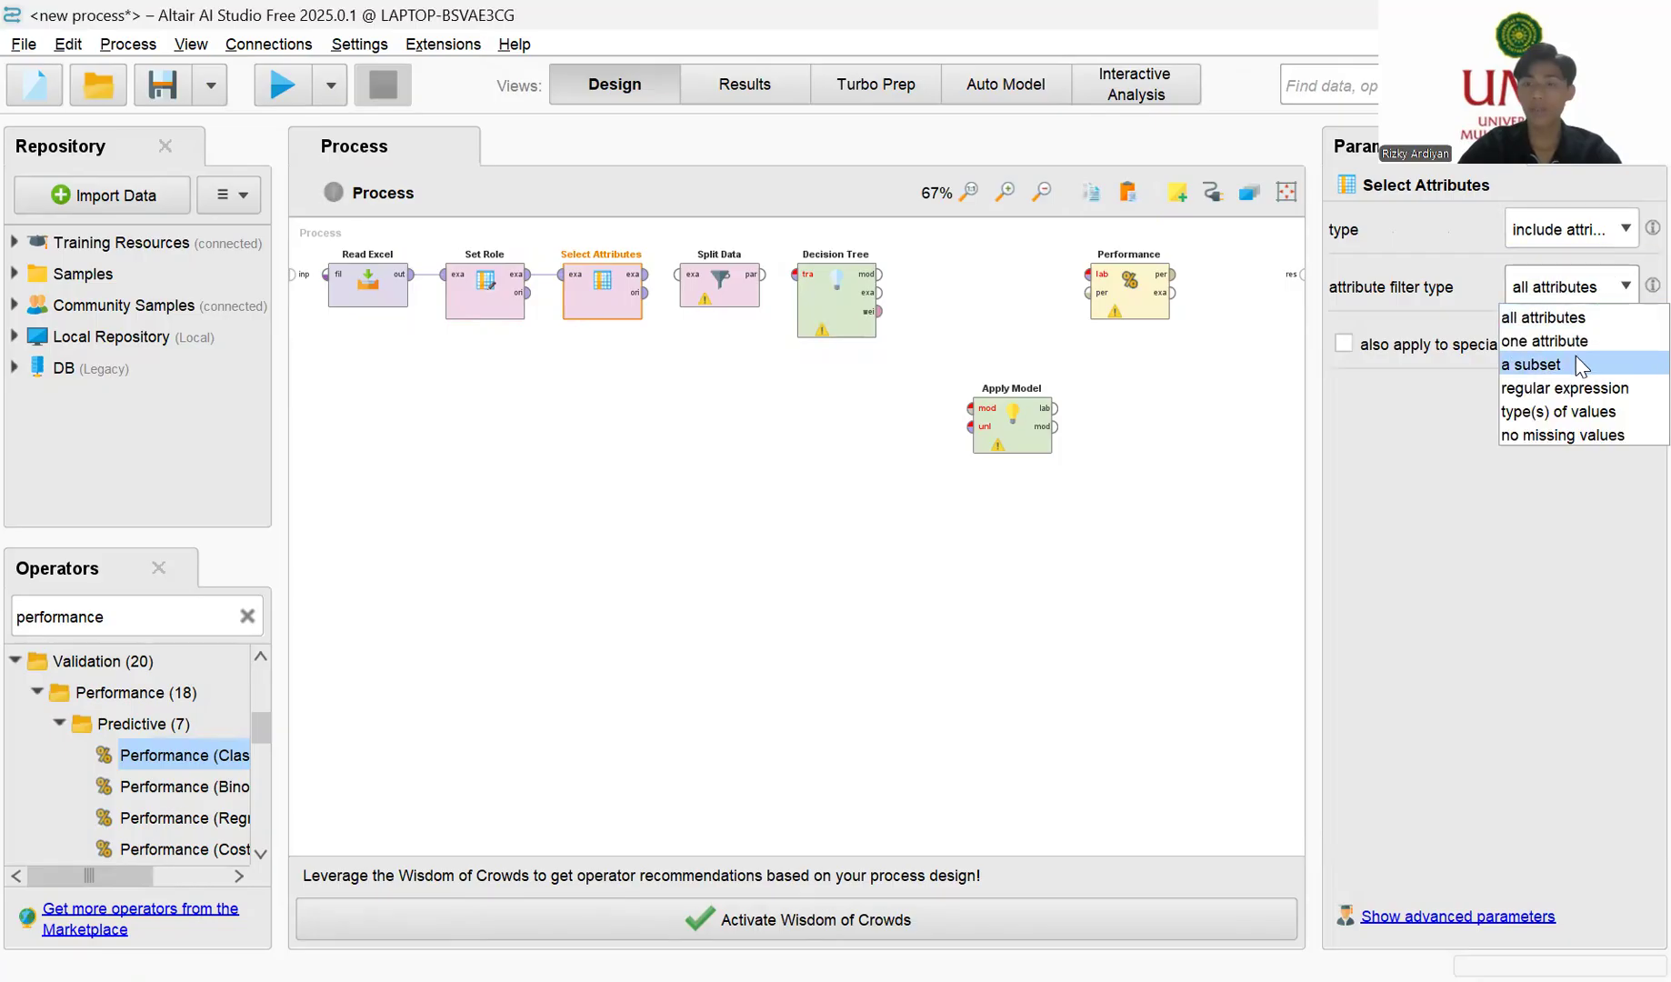
click(1576, 357)
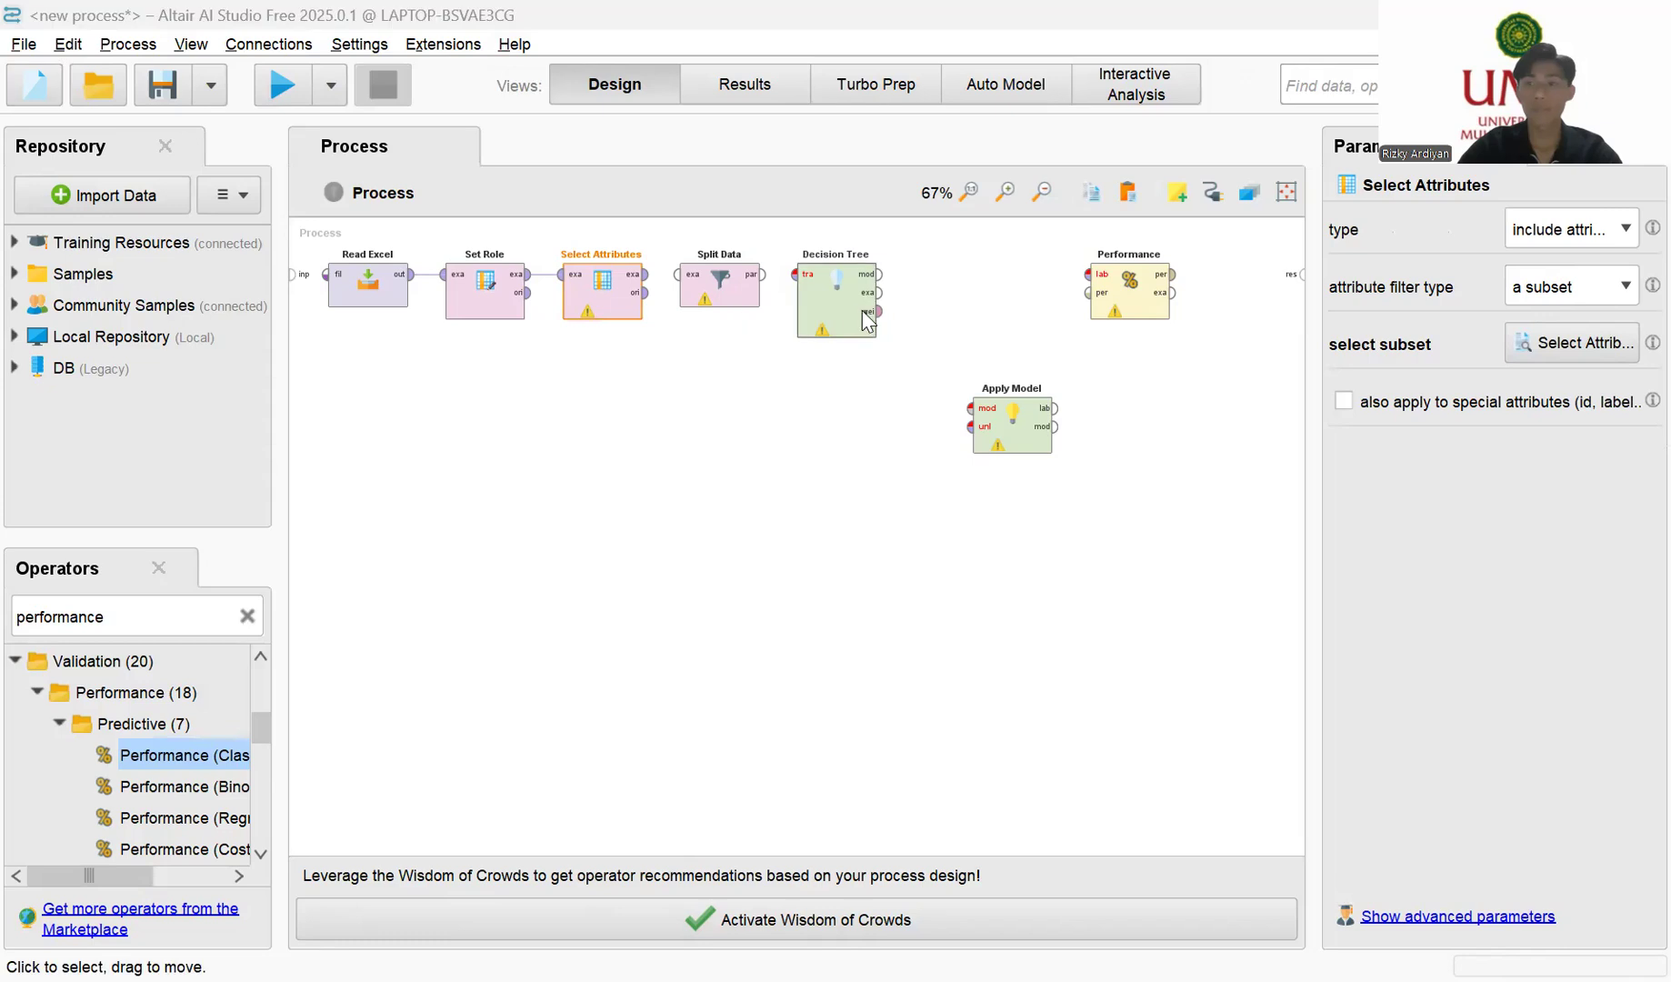
Step: Select Jenis Kelamin, Kecamatan, Nama Partai Politik, No.Urut Caleg and Suara Sah Partai as the attribute subset and apply it
click(1570, 347)
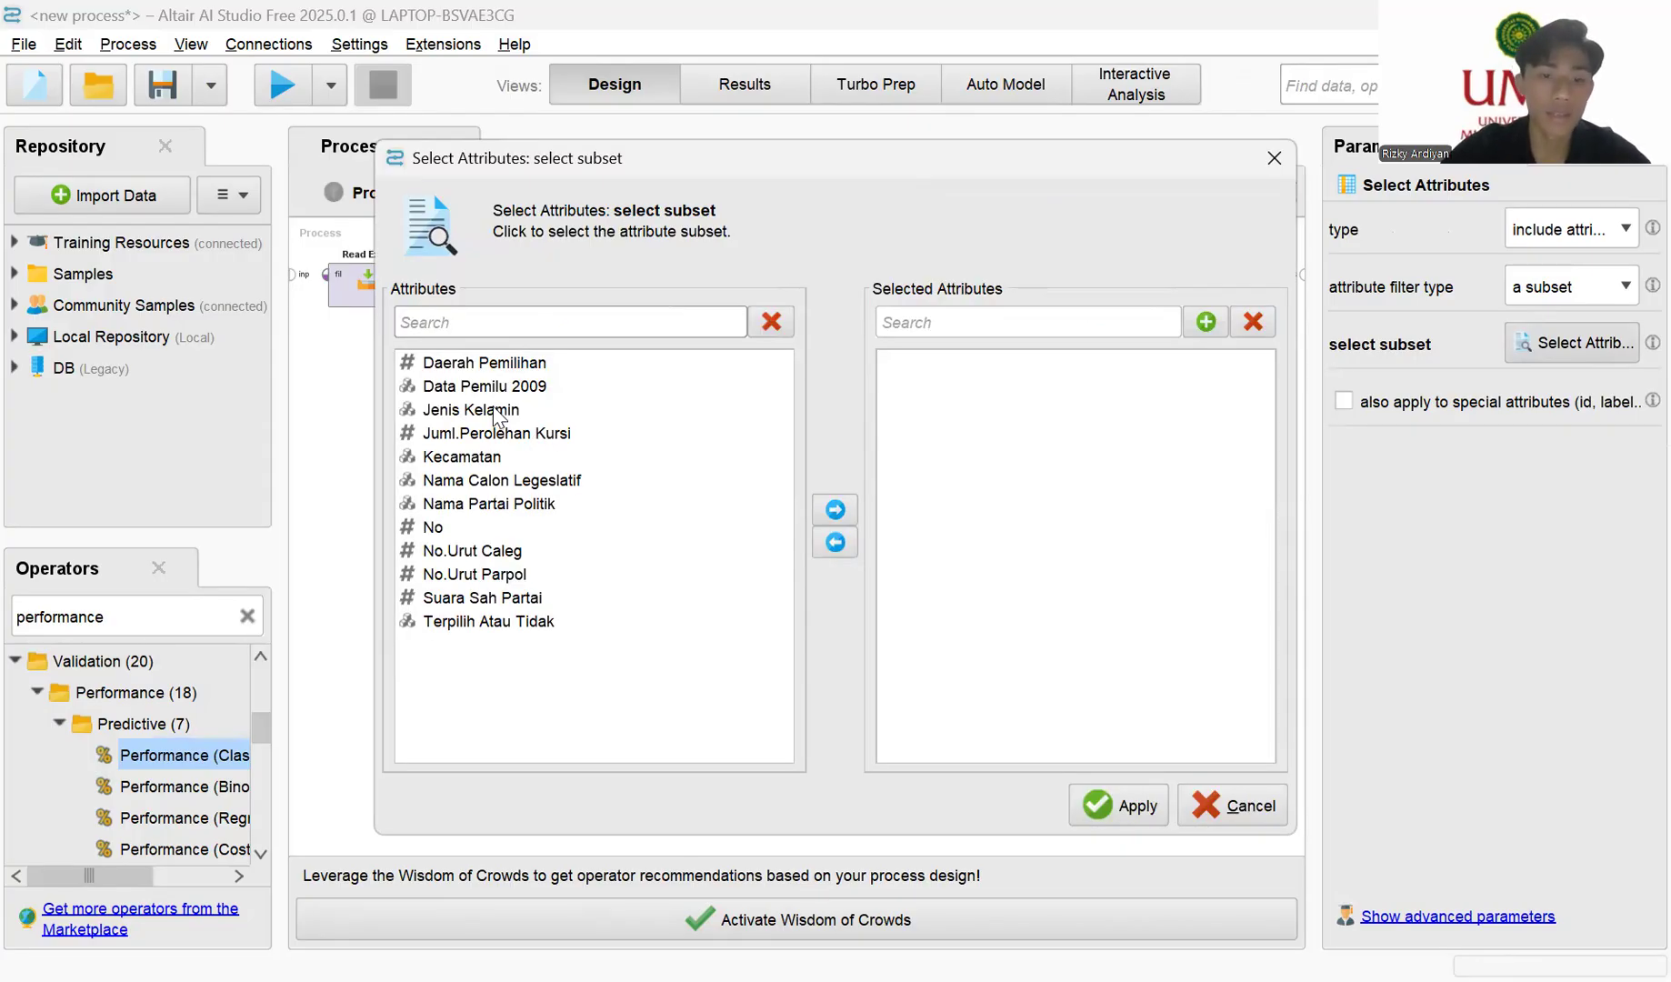
click(495, 414)
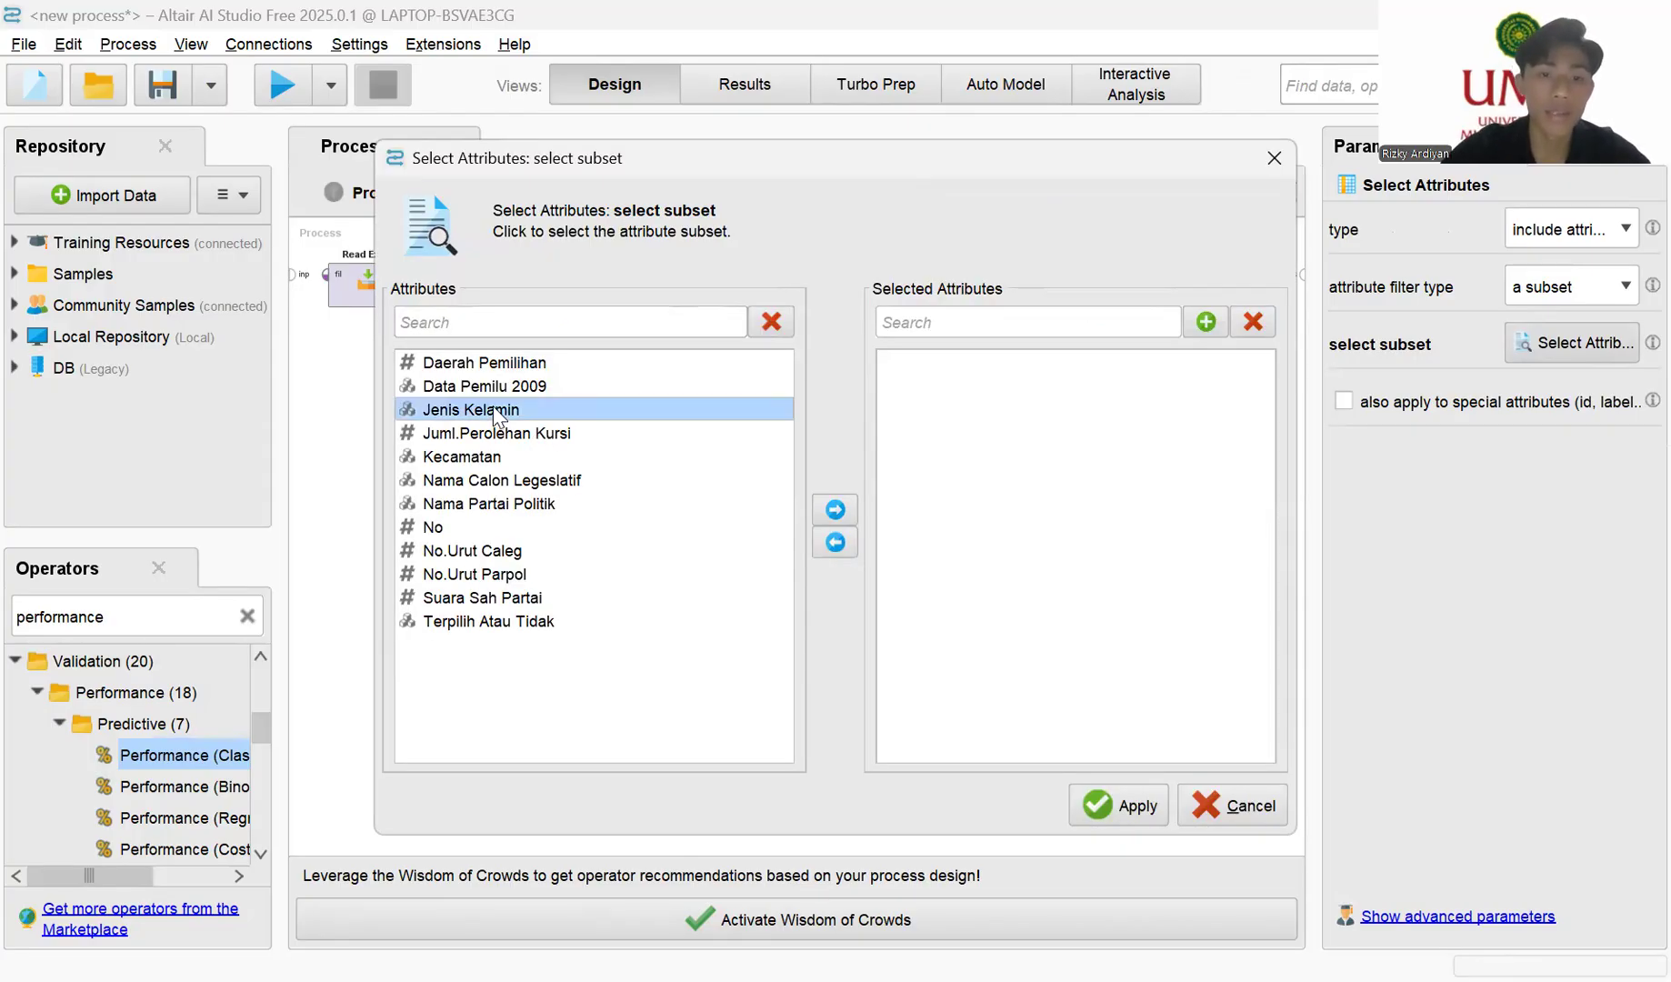
ctrl+click(491, 457)
ctrl+click(488, 505)
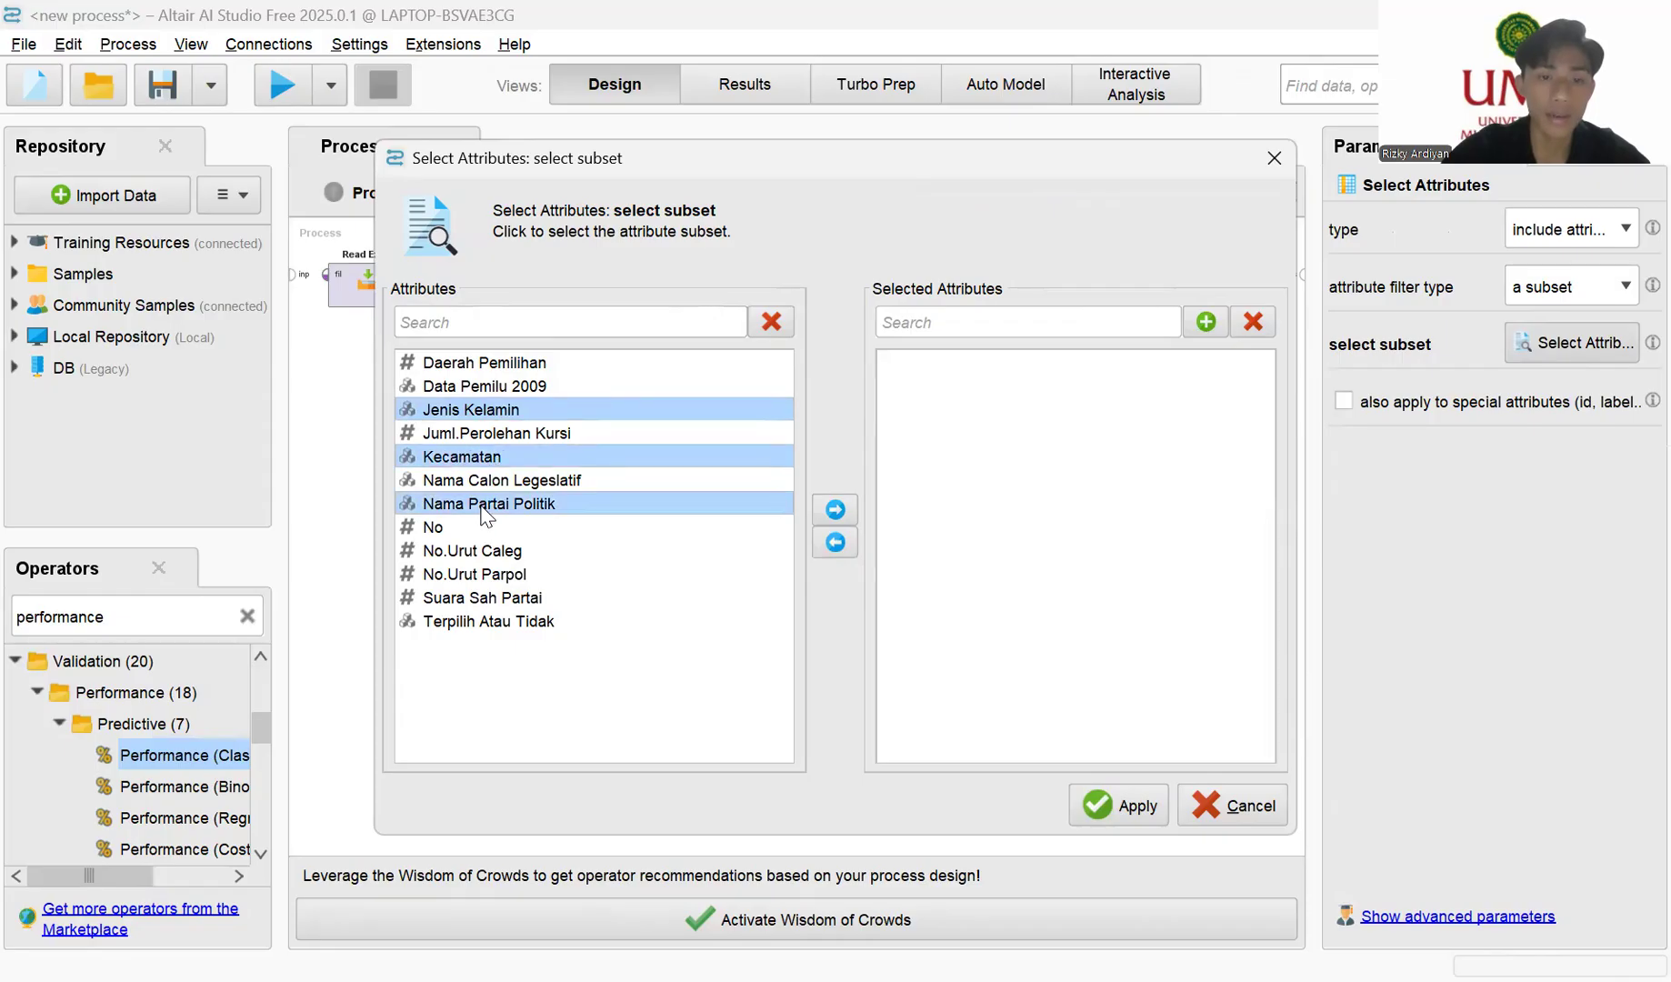
ctrl+click(471, 555)
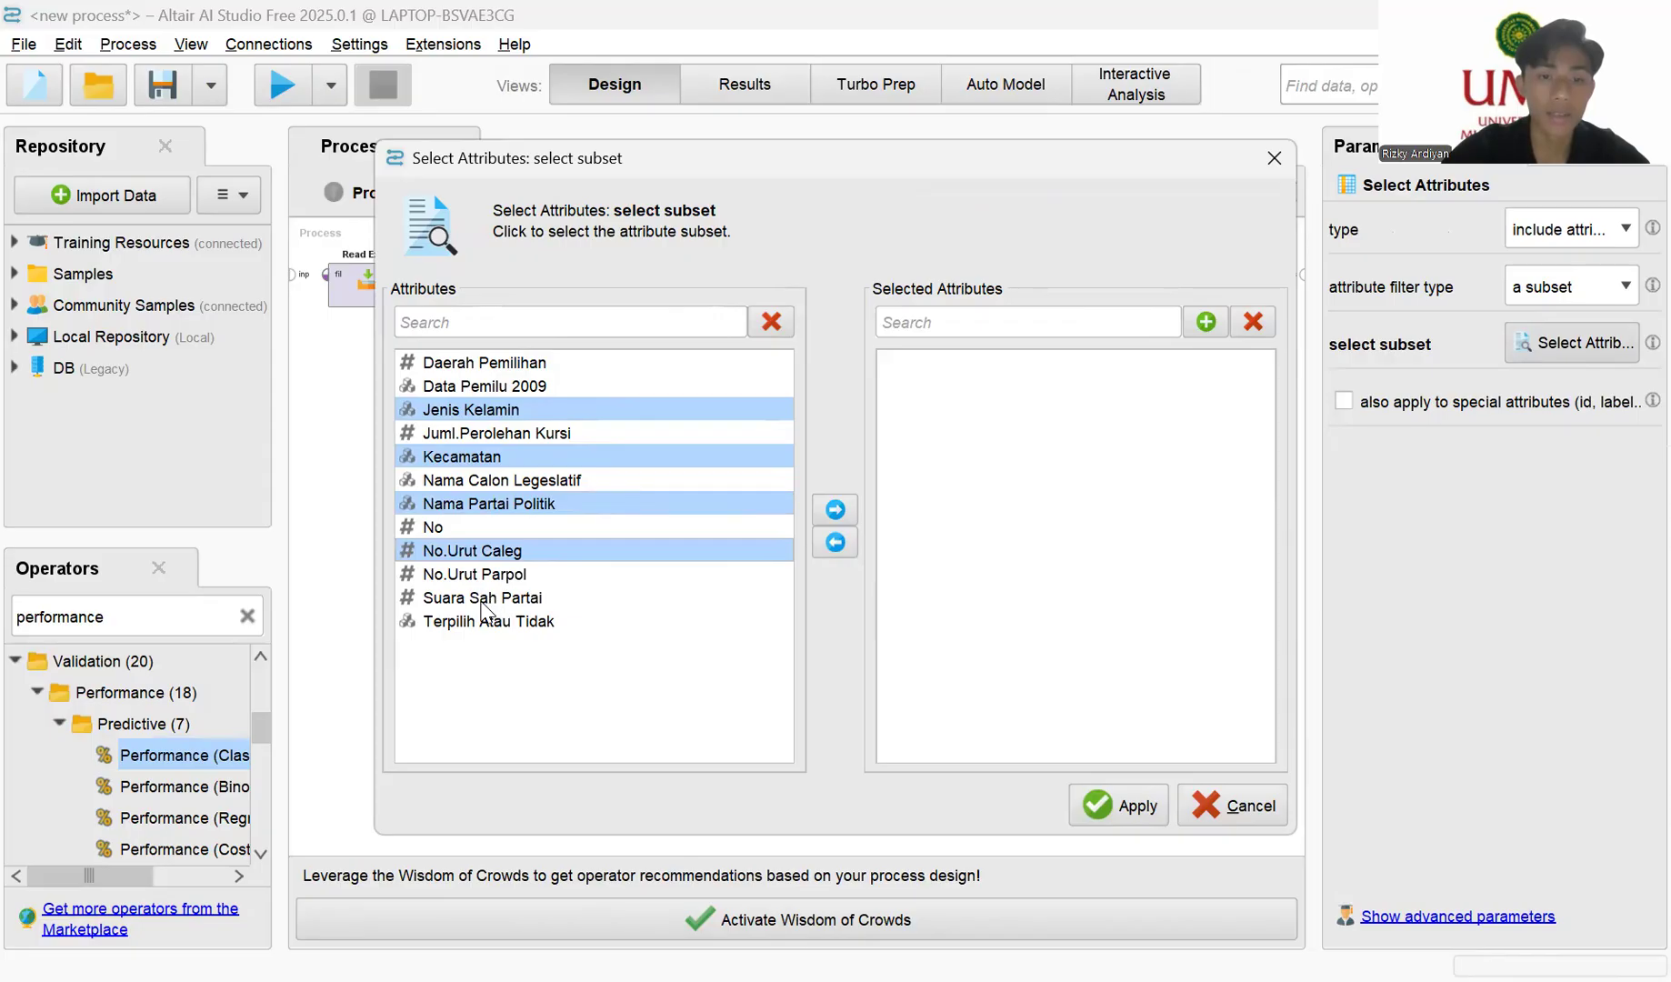
ctrl+click(481, 599)
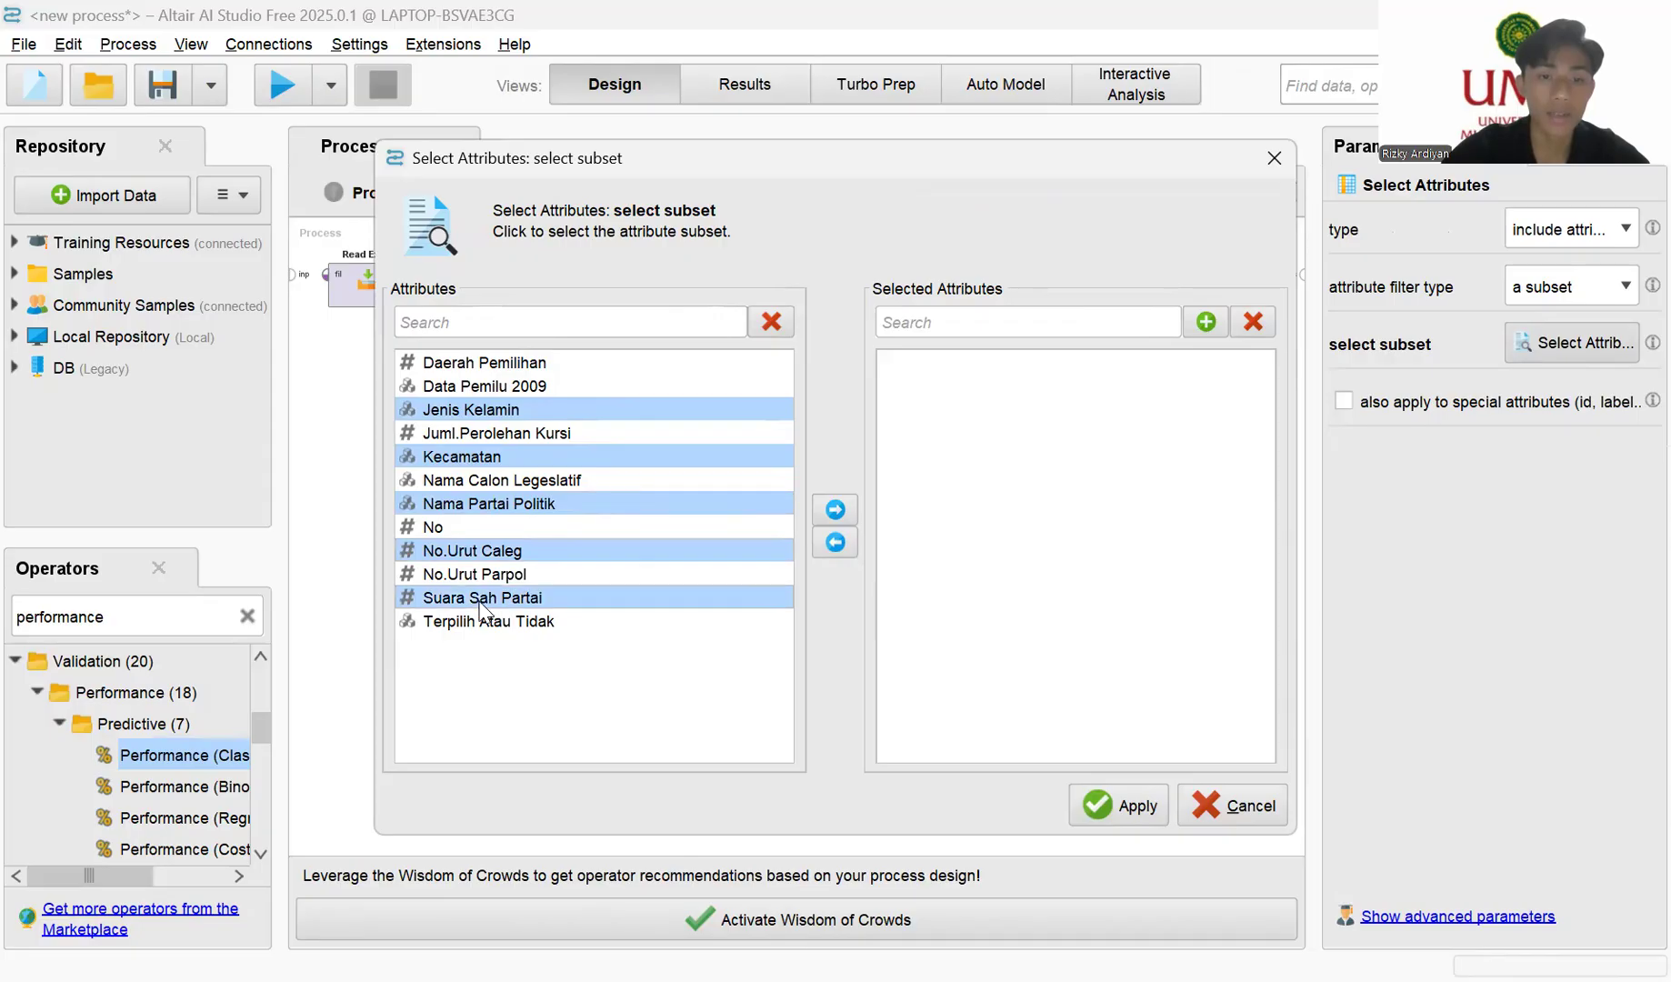
click(836, 511)
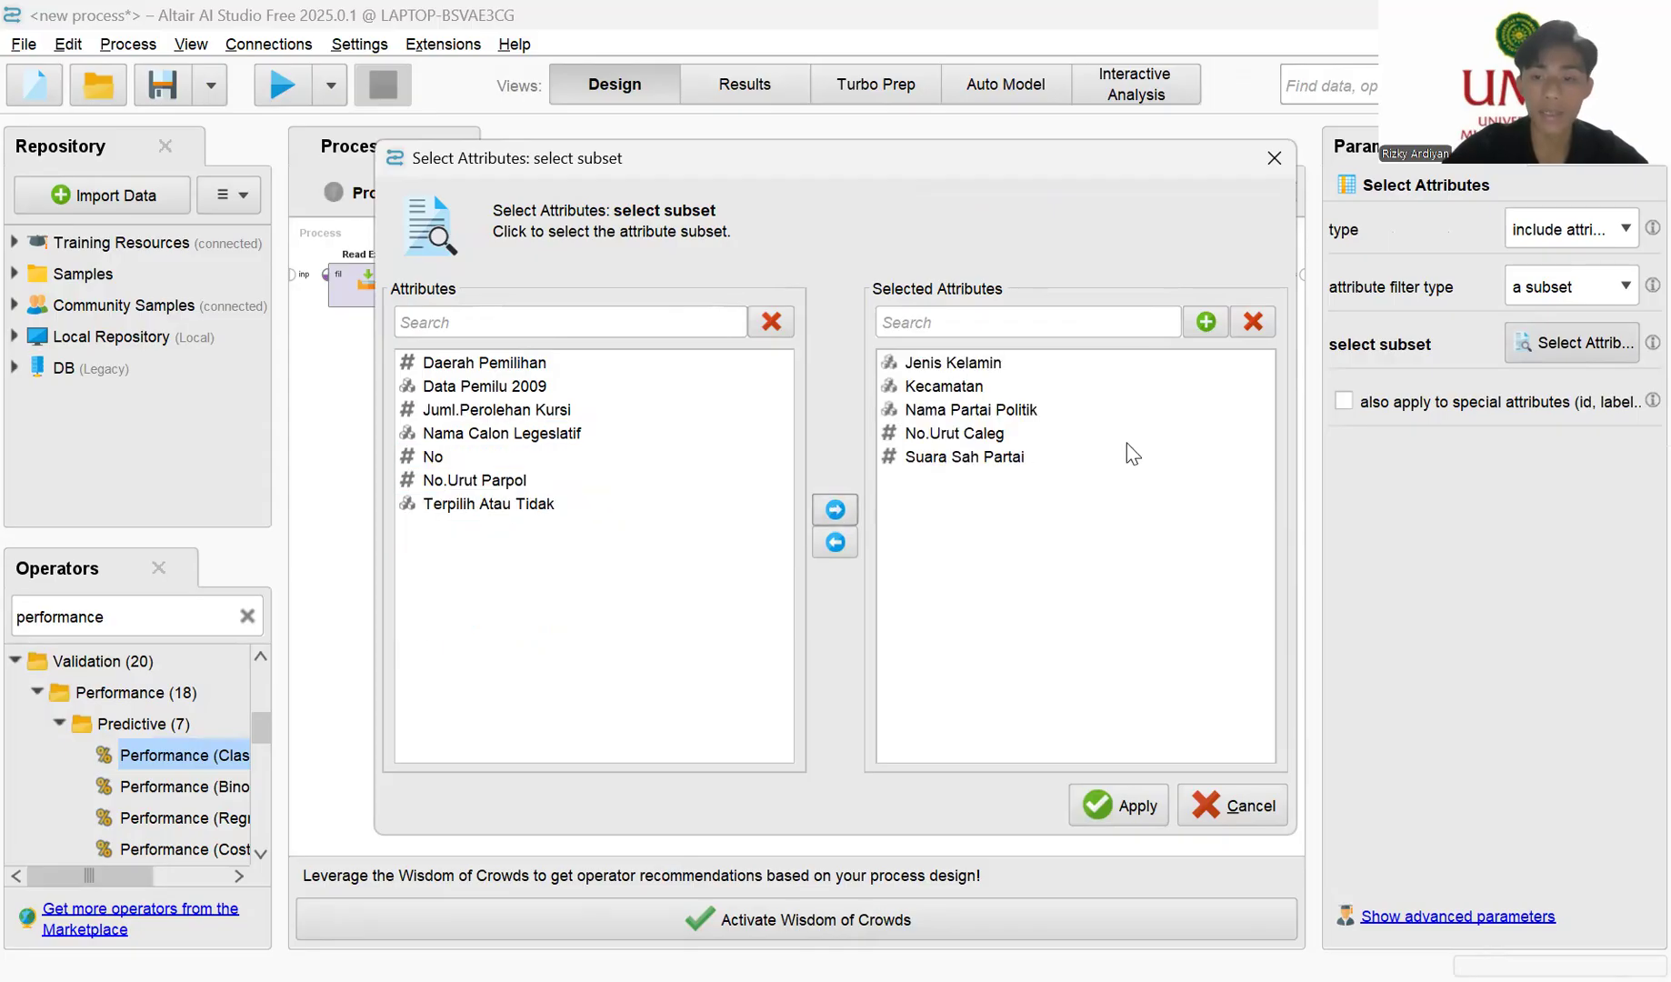
click(1099, 807)
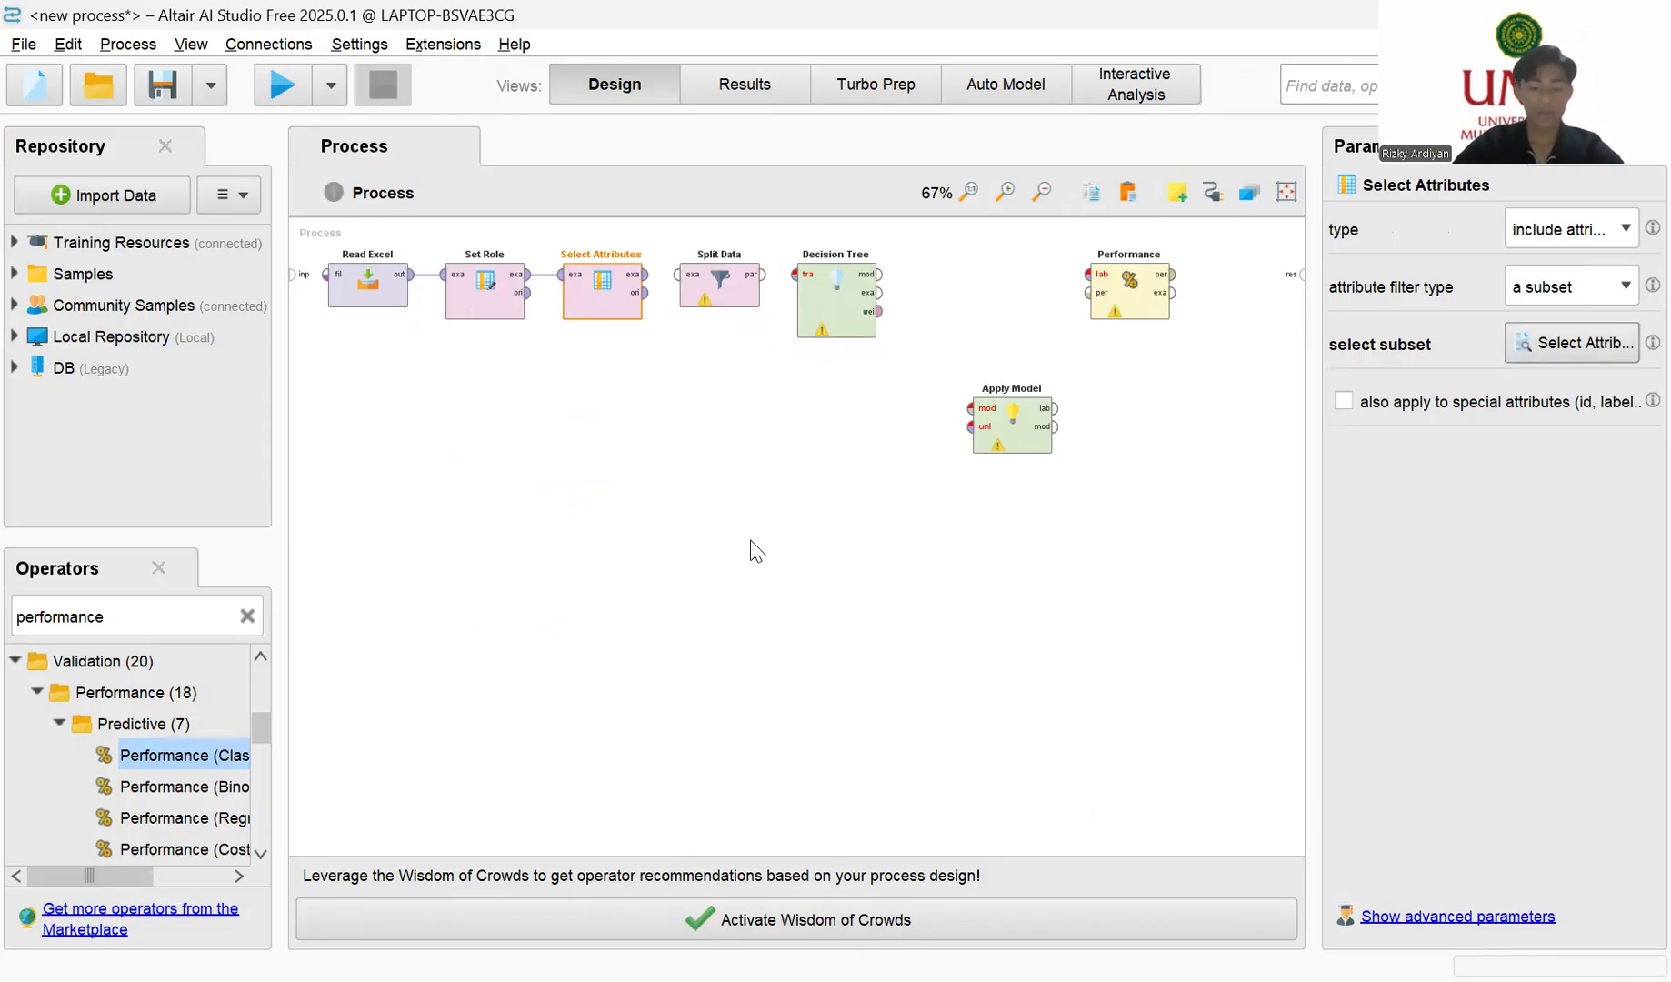
Step: Define two Split Data partitions with ratios 0.7 and 0.3
click(706, 300)
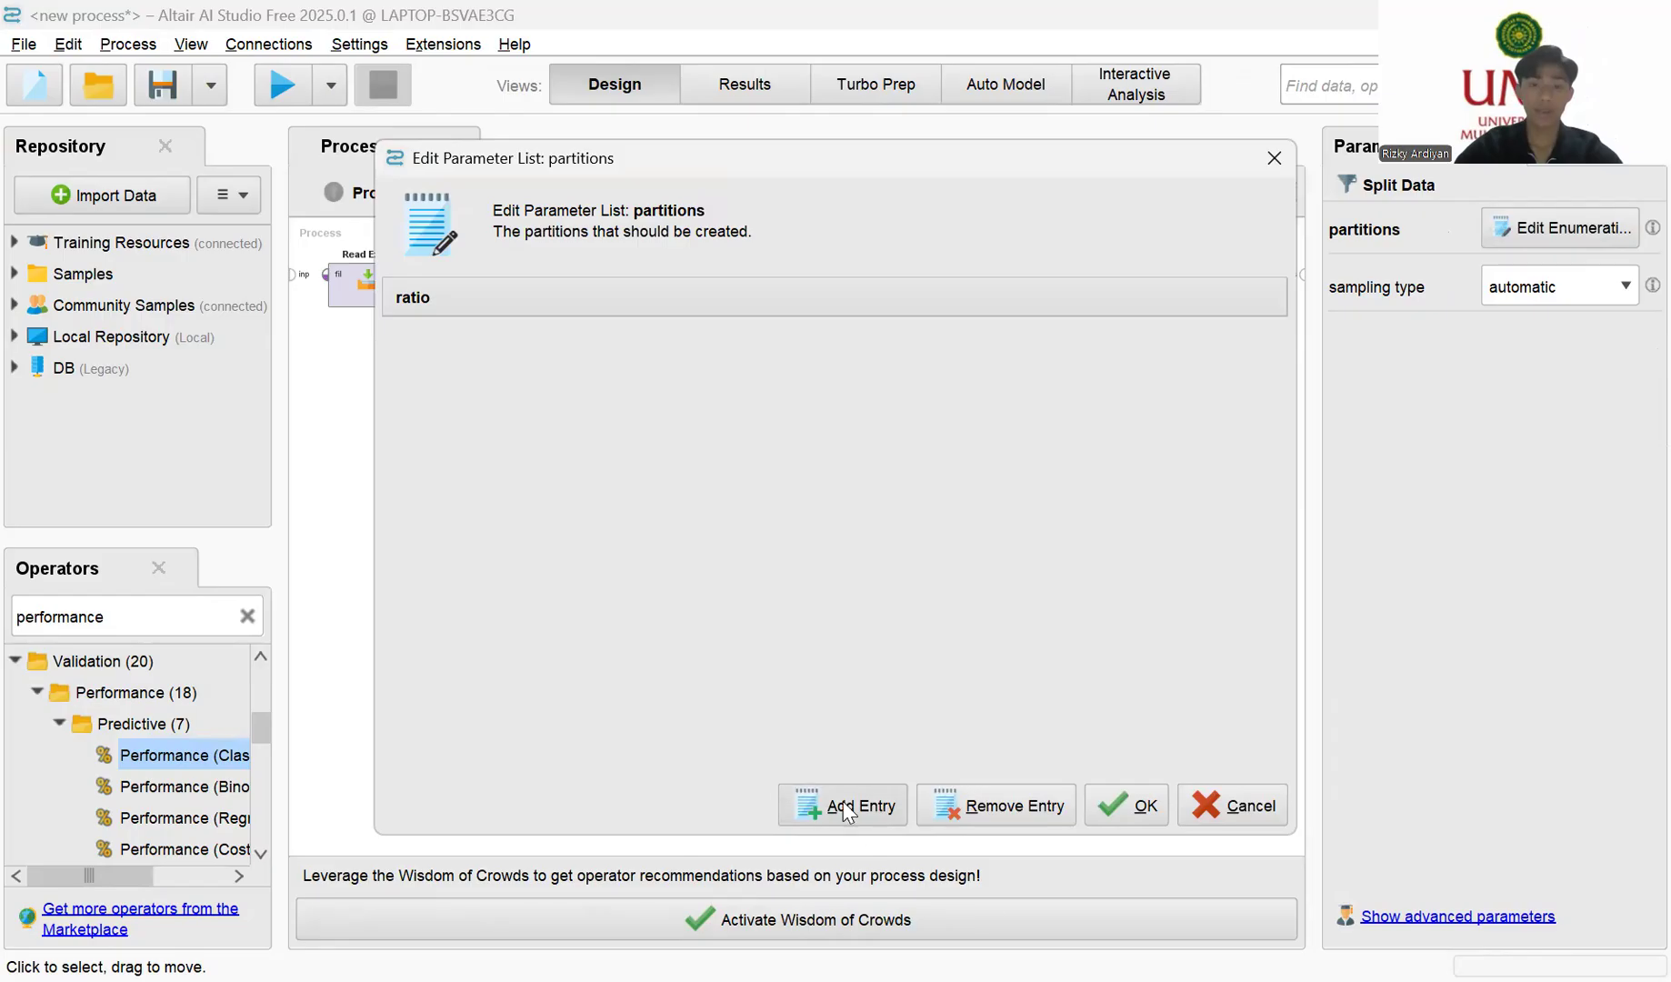
click(844, 804)
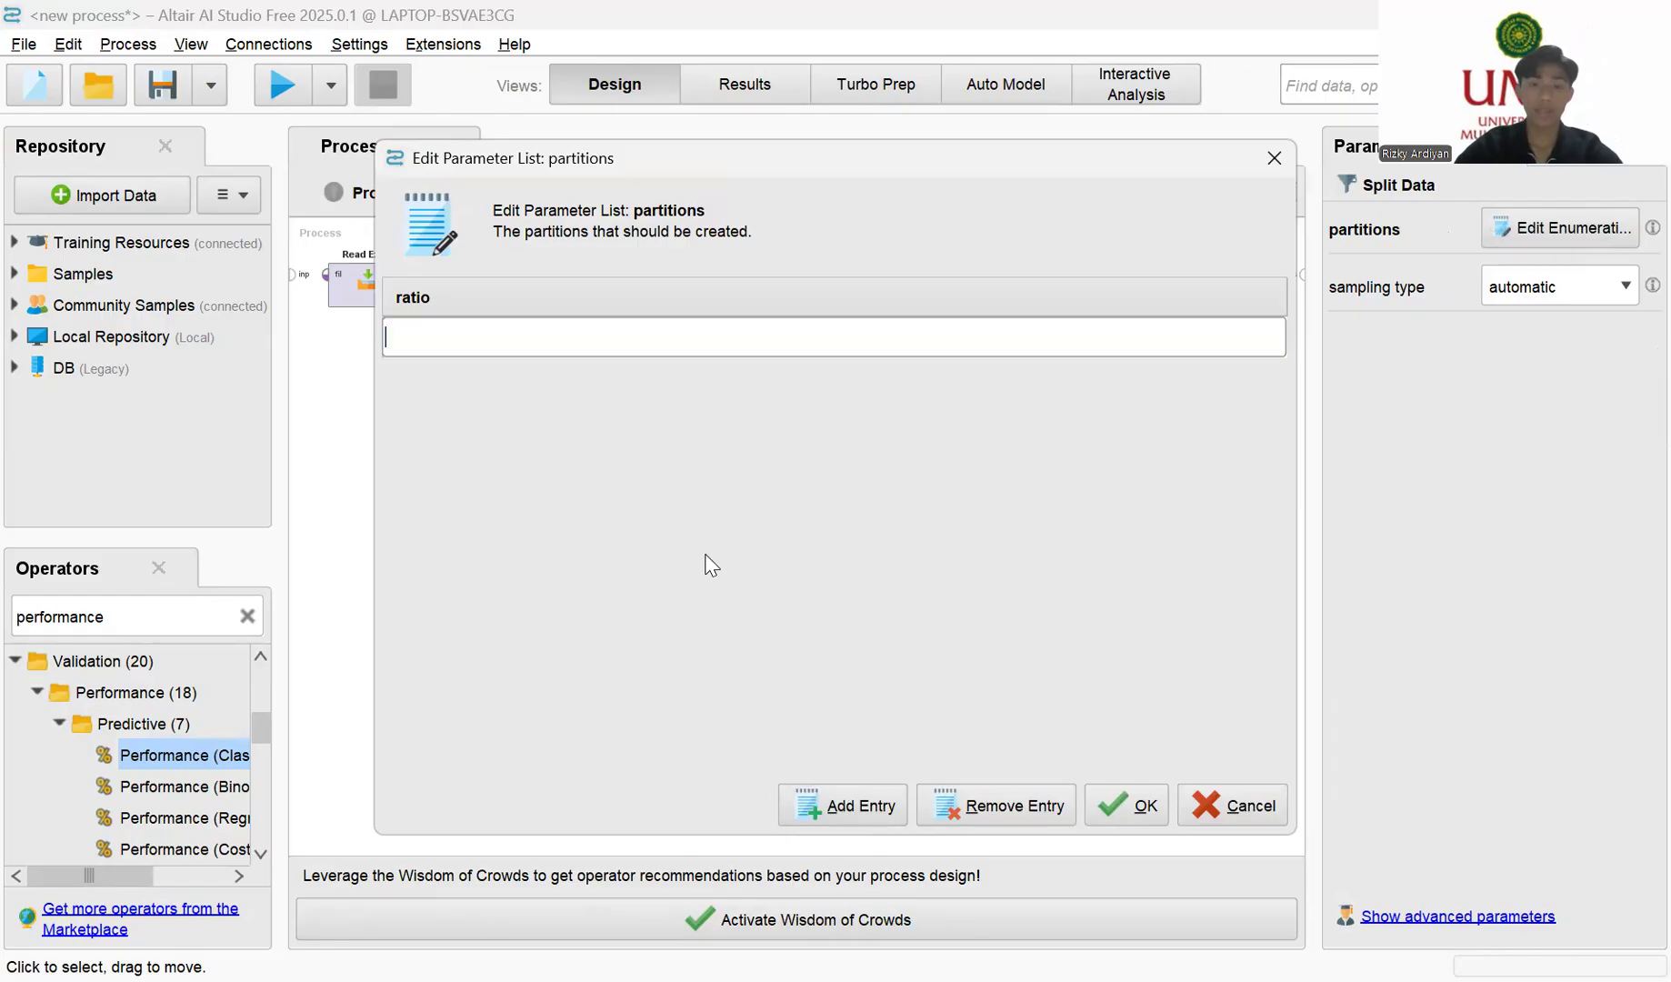
text(0)
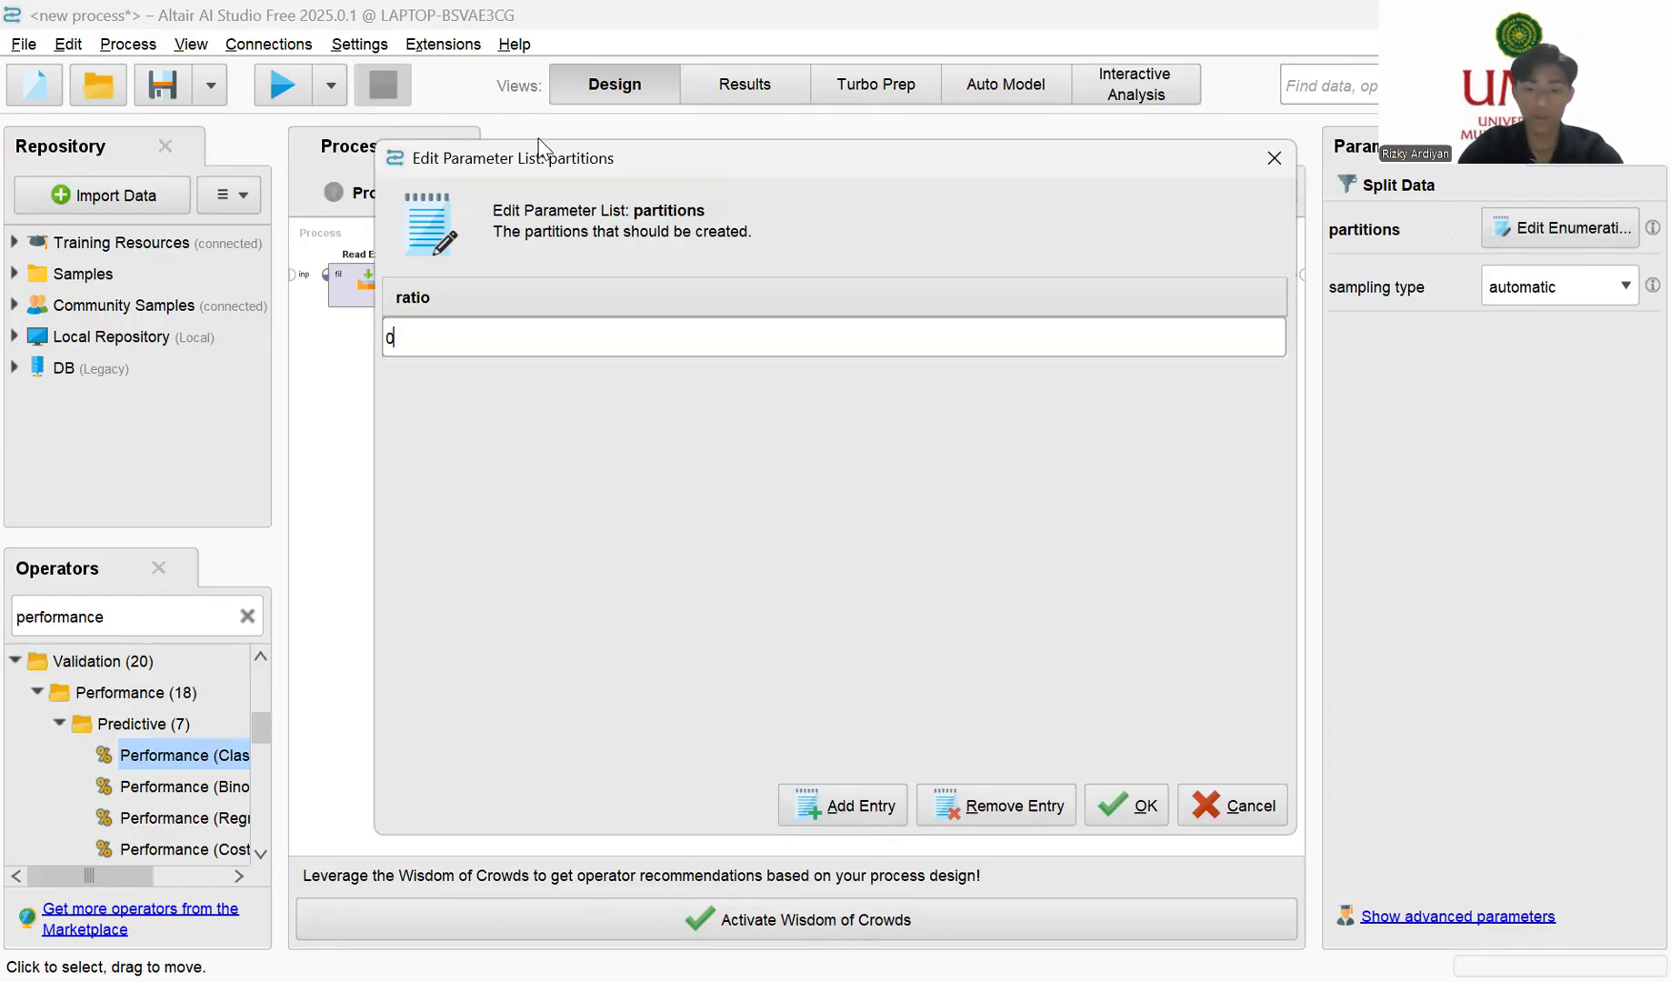
text(.7)
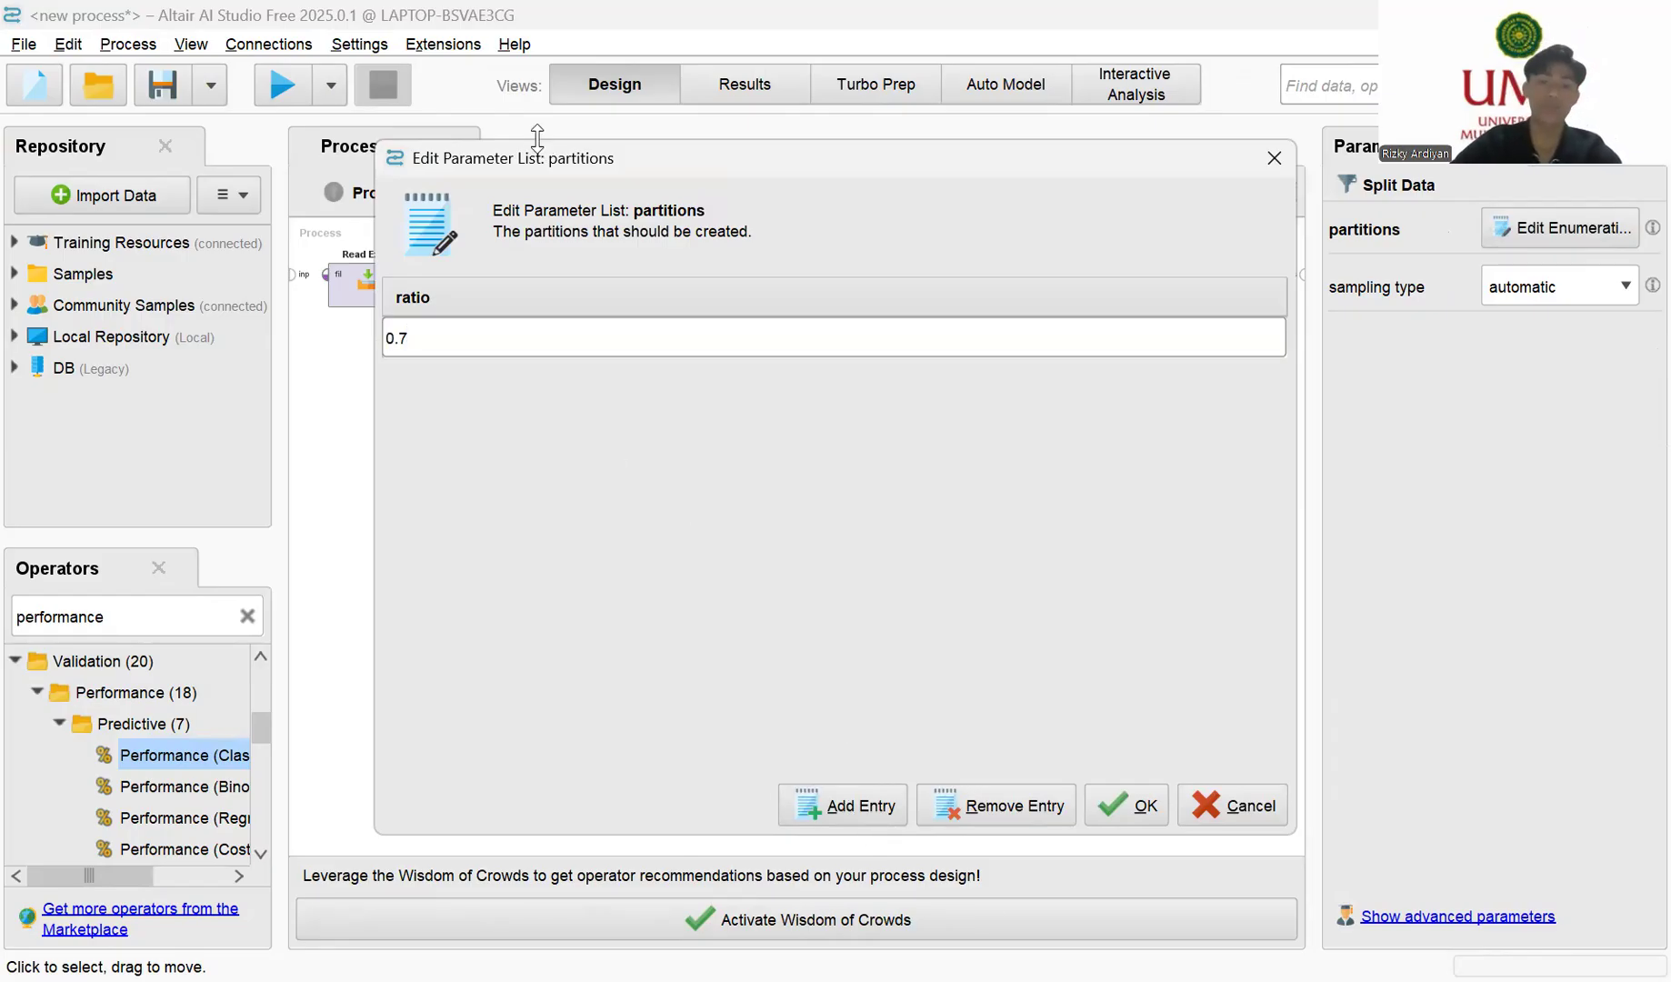
click(864, 800)
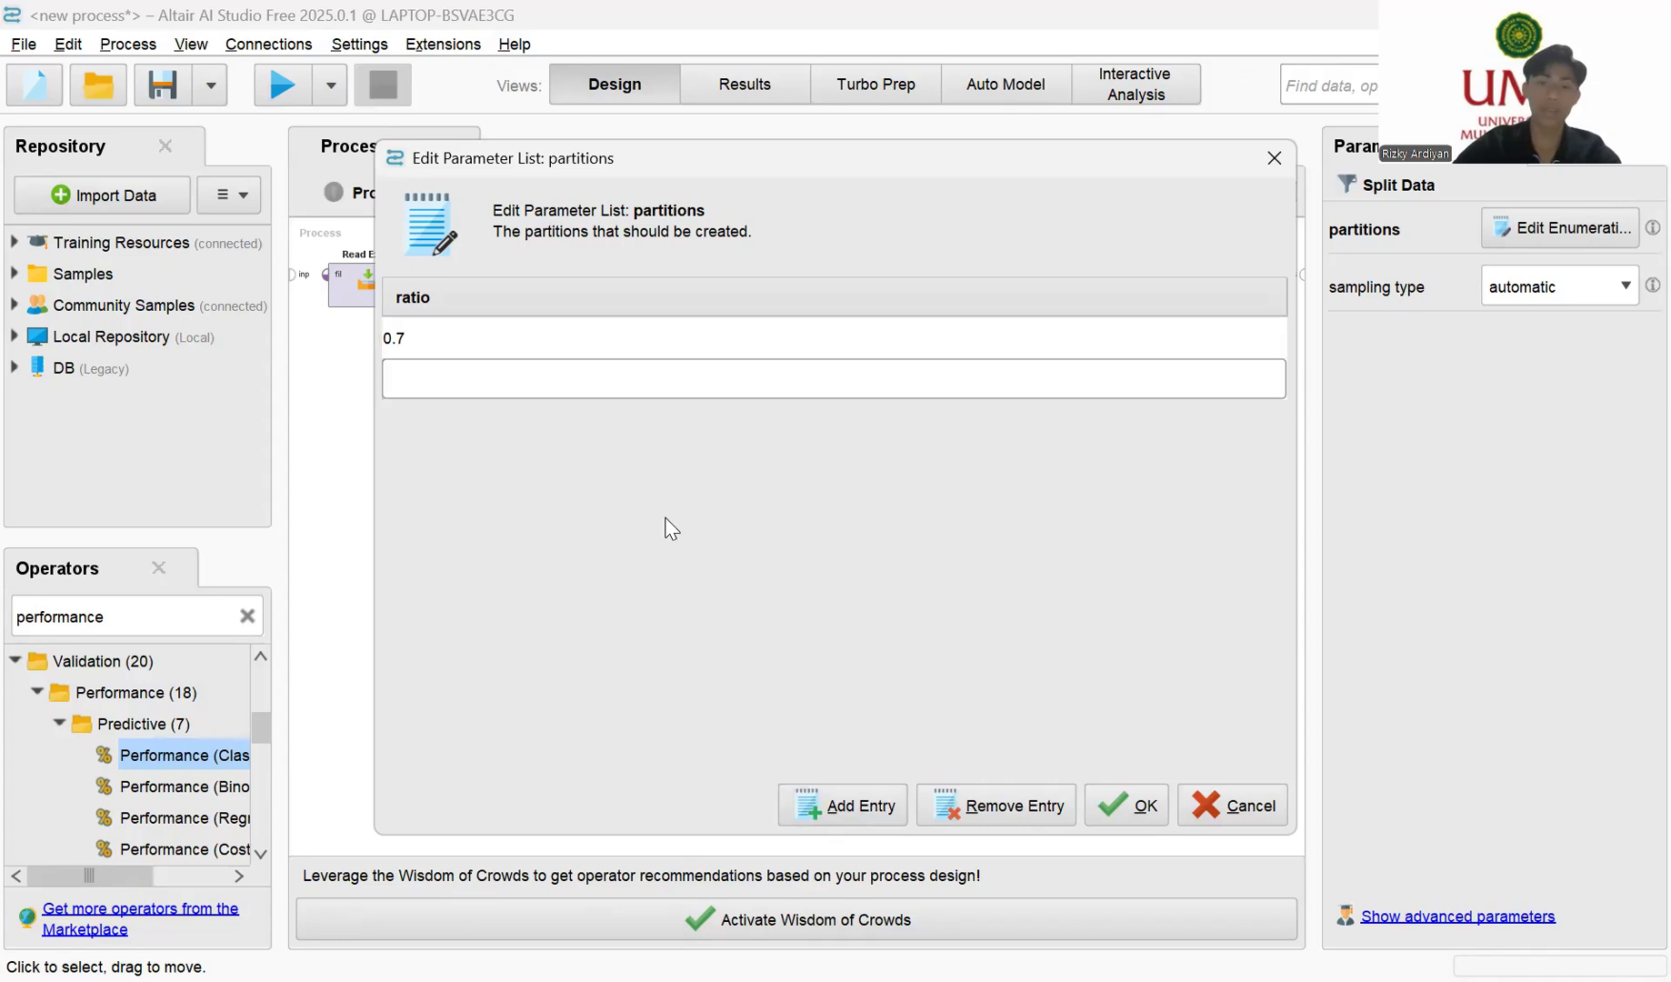
text(0.3)
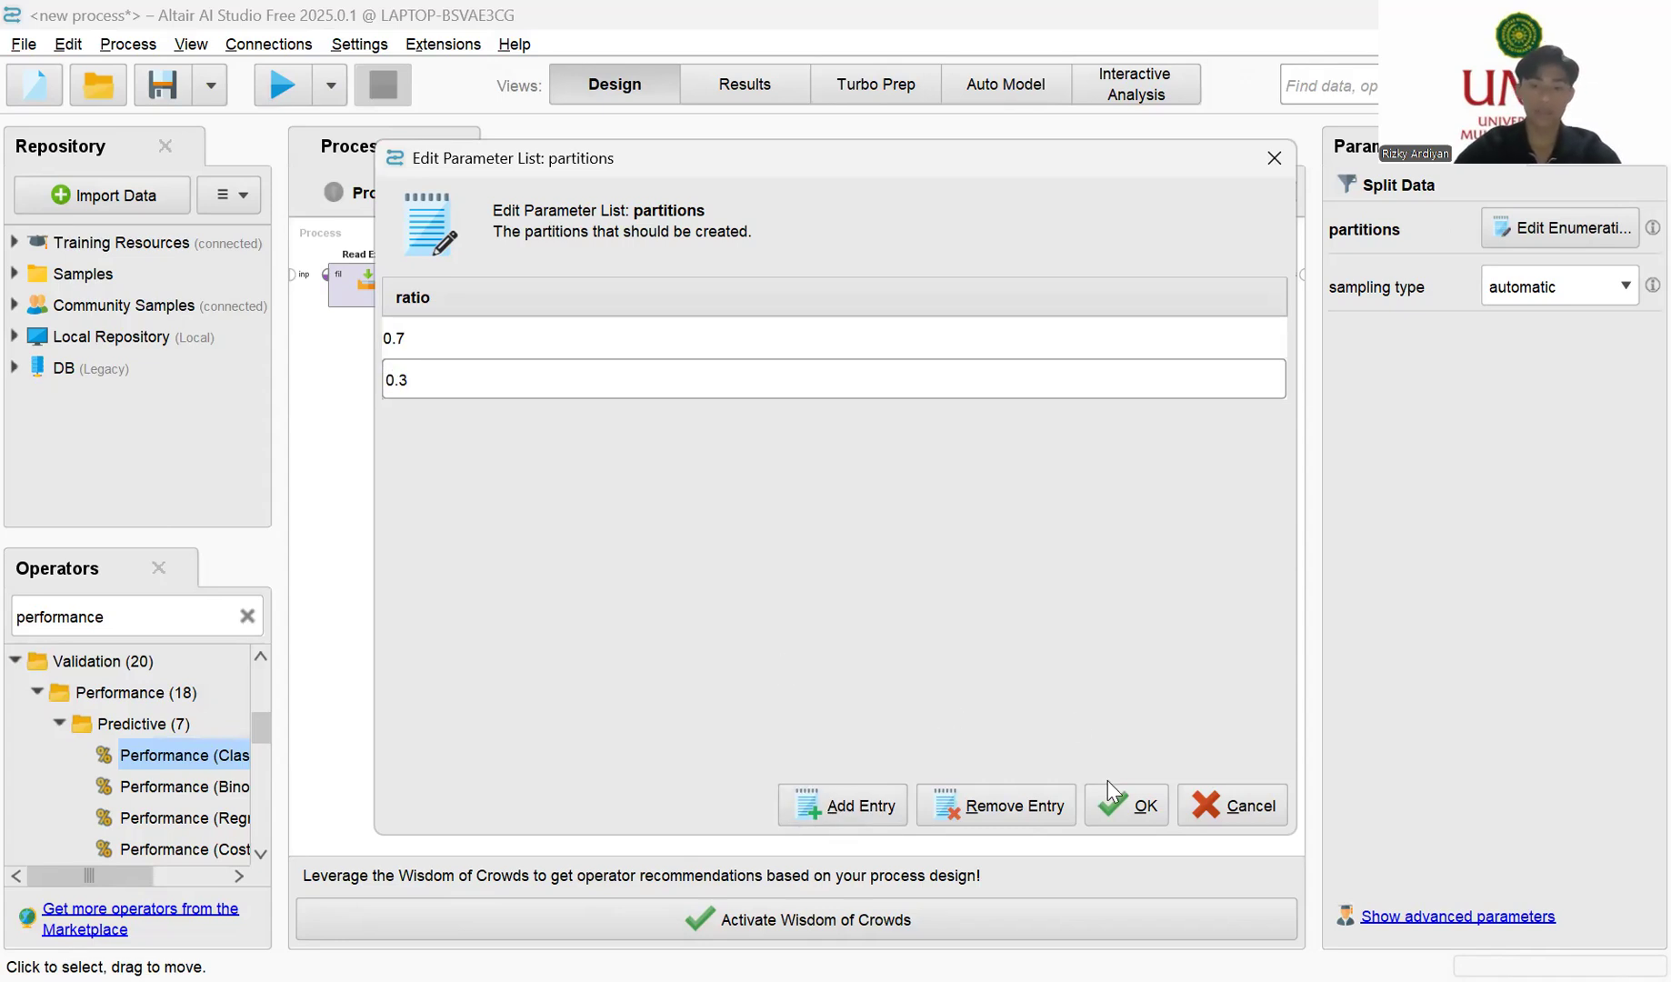
click(1137, 804)
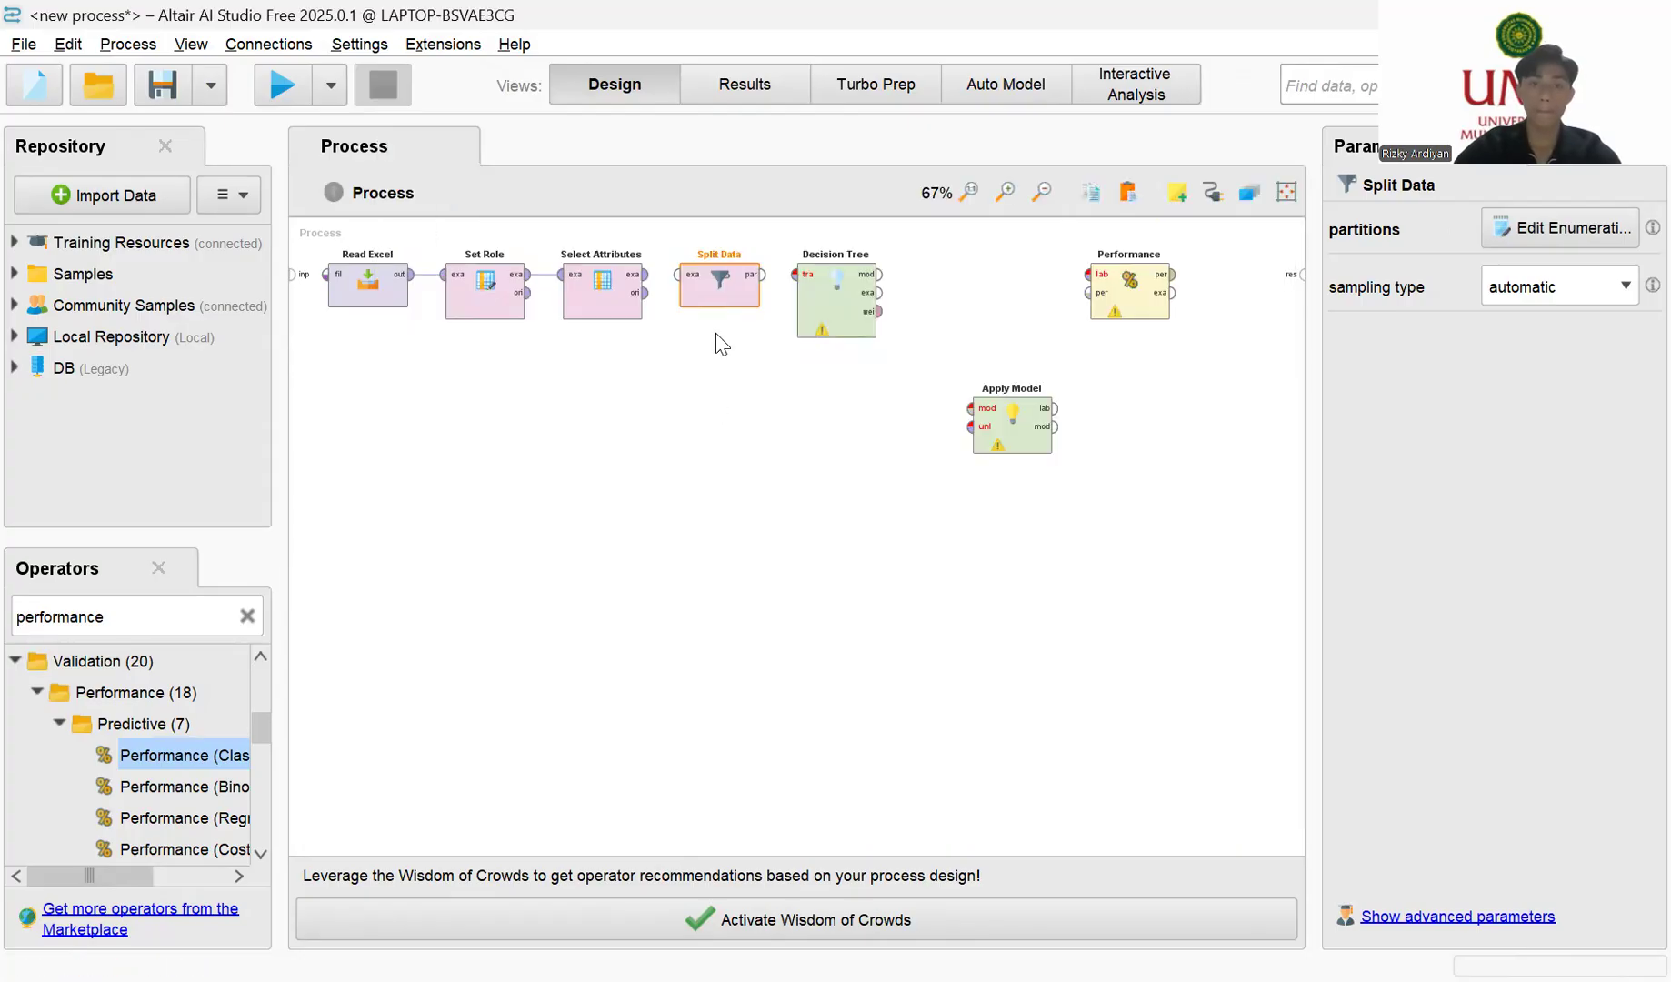
Step: Connect Select Attributes' example output to Split Data, and Split Data's first partition output to Decision Tree's training input
click(645, 275)
click(677, 276)
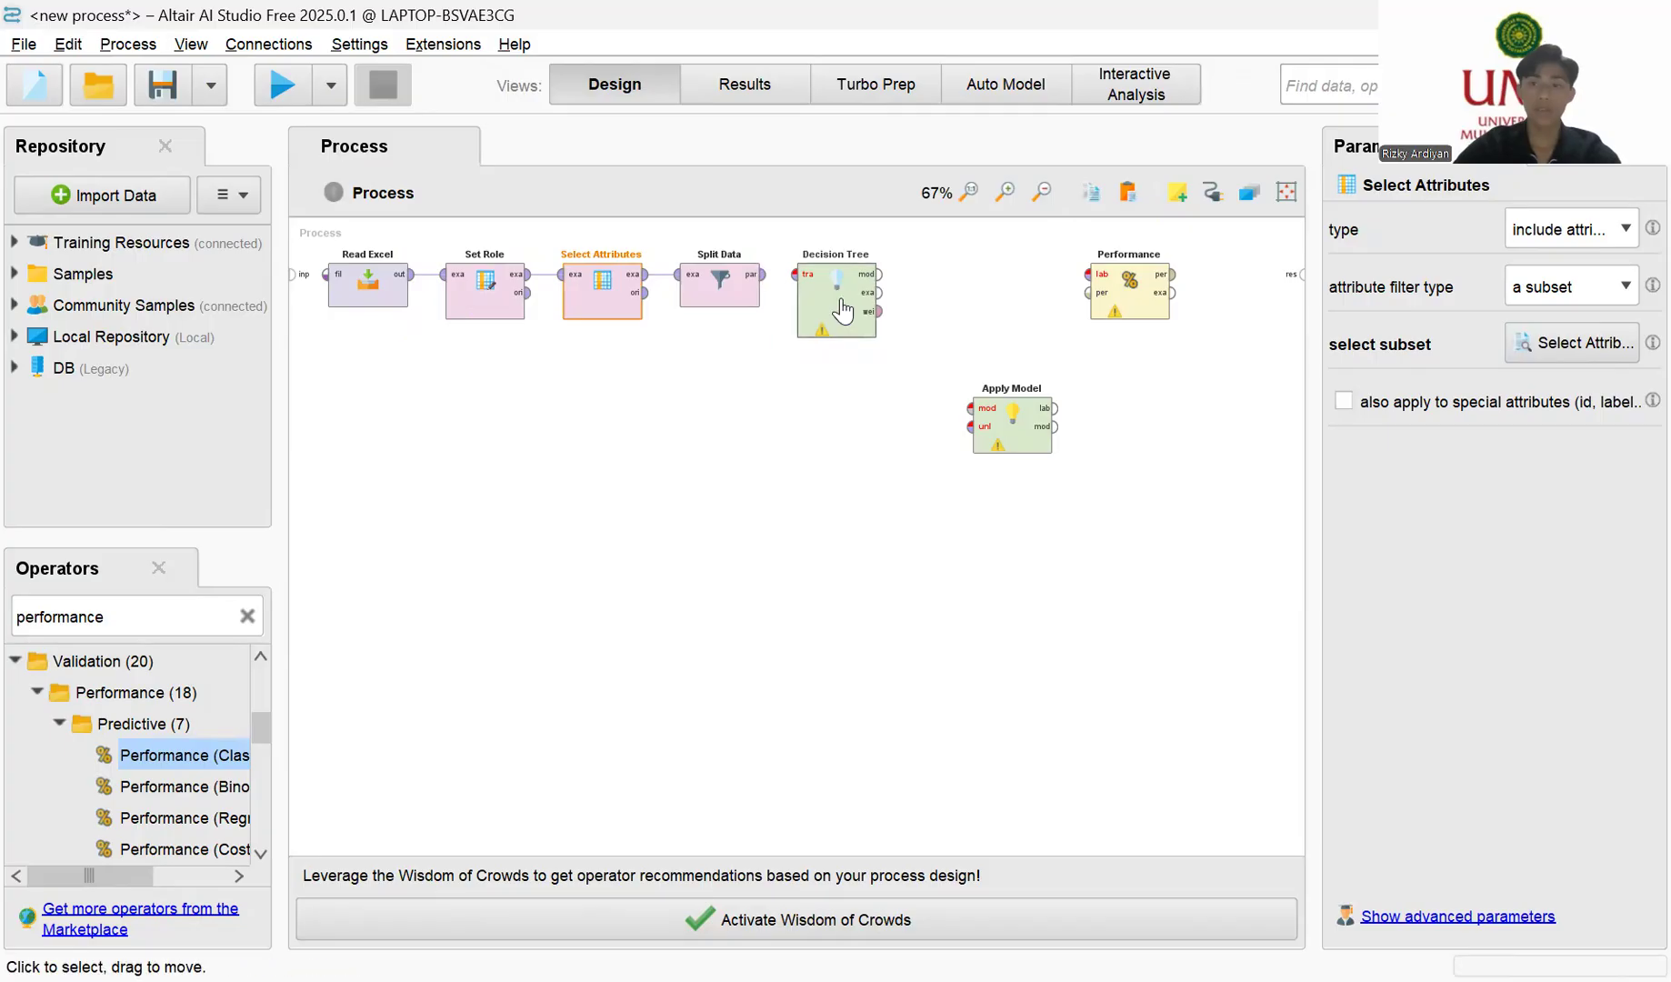
click(752, 275)
click(796, 275)
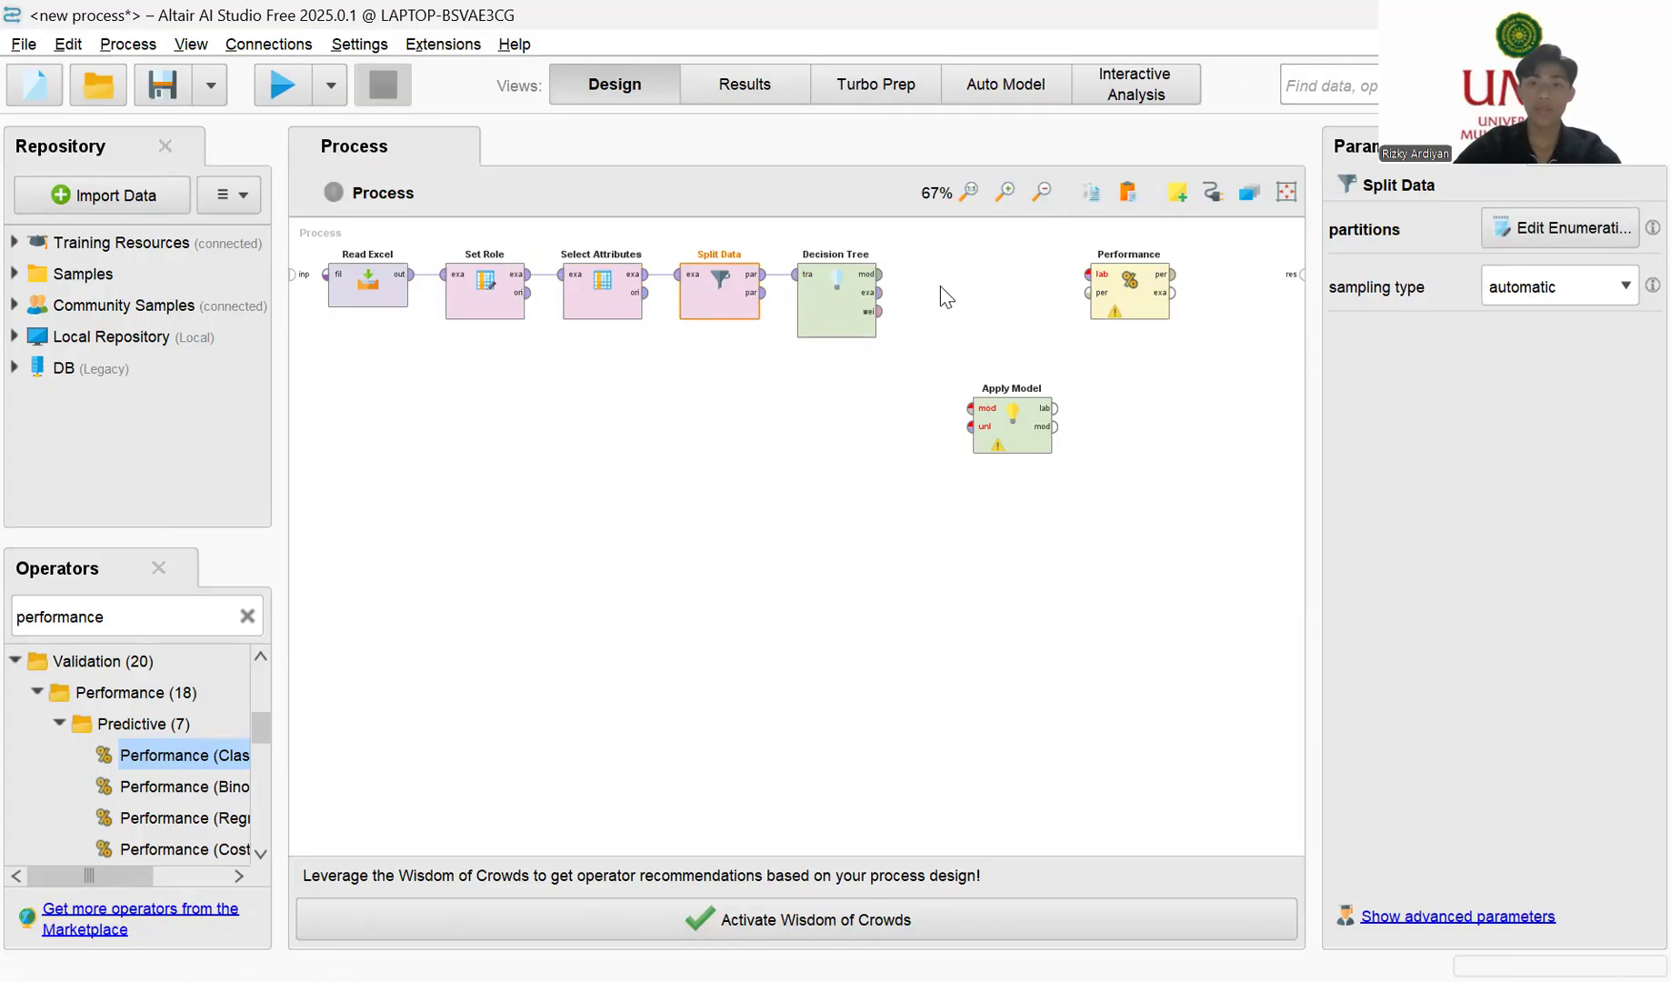
Step: Connect Decision Tree's model output to Apply Model's model input and its example set output to the unlabelled data input
click(879, 276)
click(969, 411)
click(879, 293)
click(969, 426)
Step: Connect Apply Model's labelled output to Performance's labelled data input, and Performance's performance output to the first process result
click(1055, 408)
click(1088, 275)
click(1173, 274)
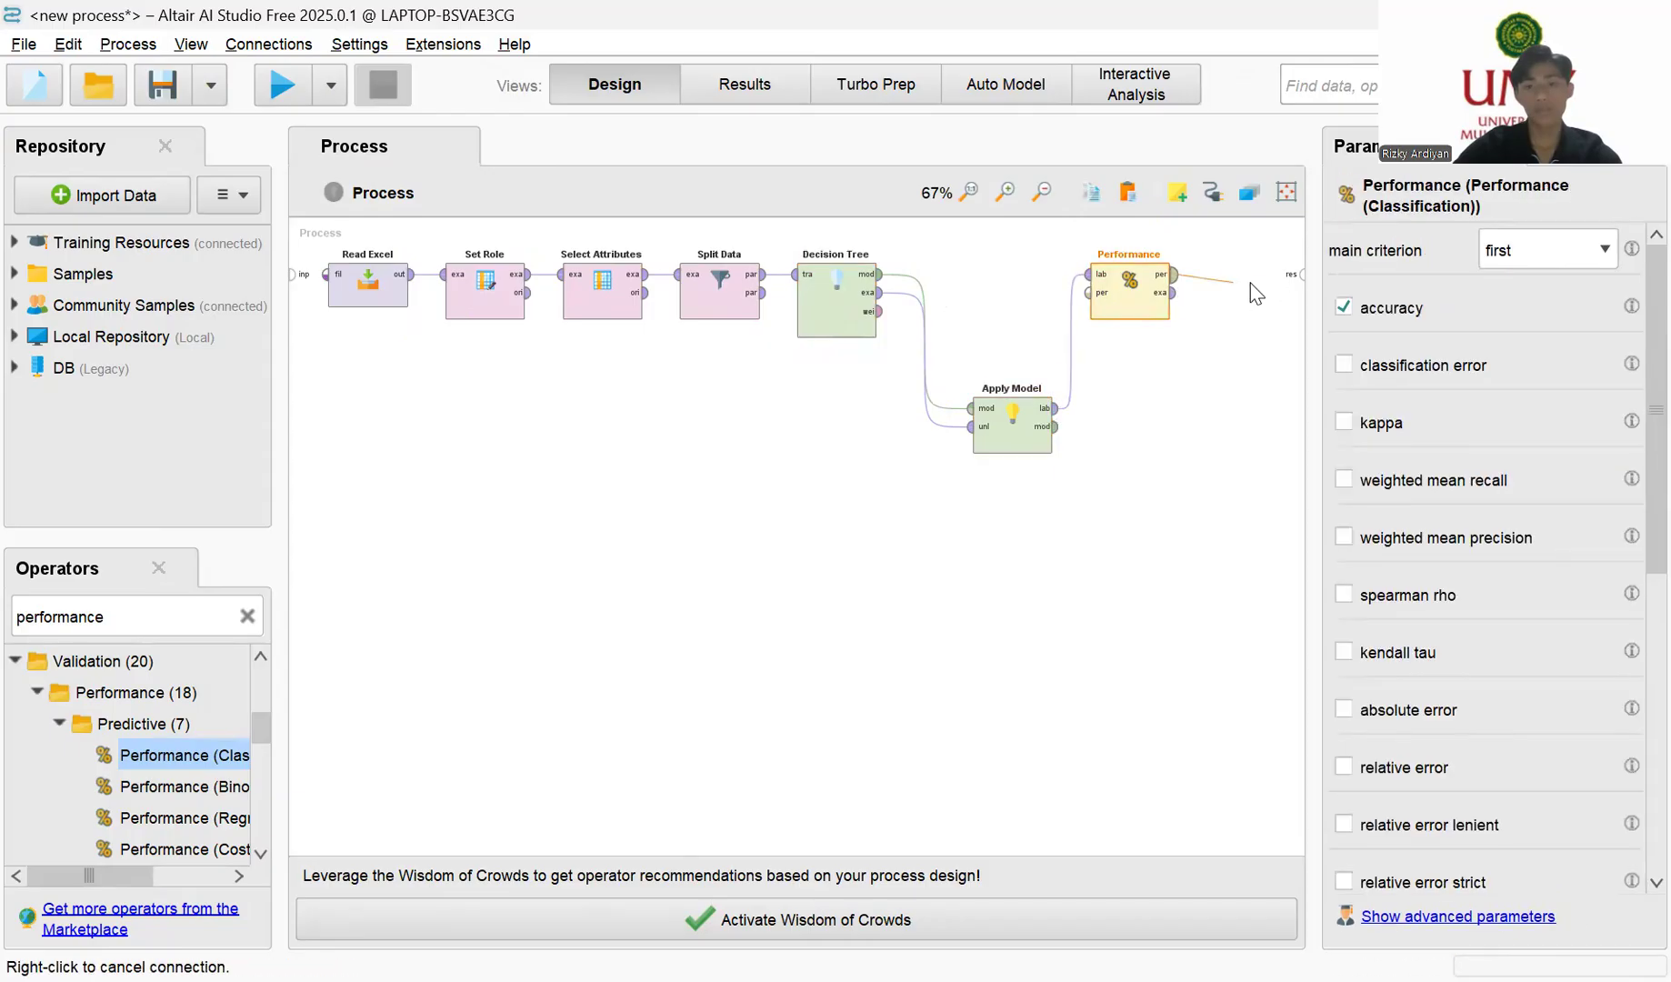
click(1301, 273)
Step: Connect Apply Model's model output to the second process result, replacing a link made from Performance's example set output
click(1173, 293)
click(1300, 290)
click(1055, 426)
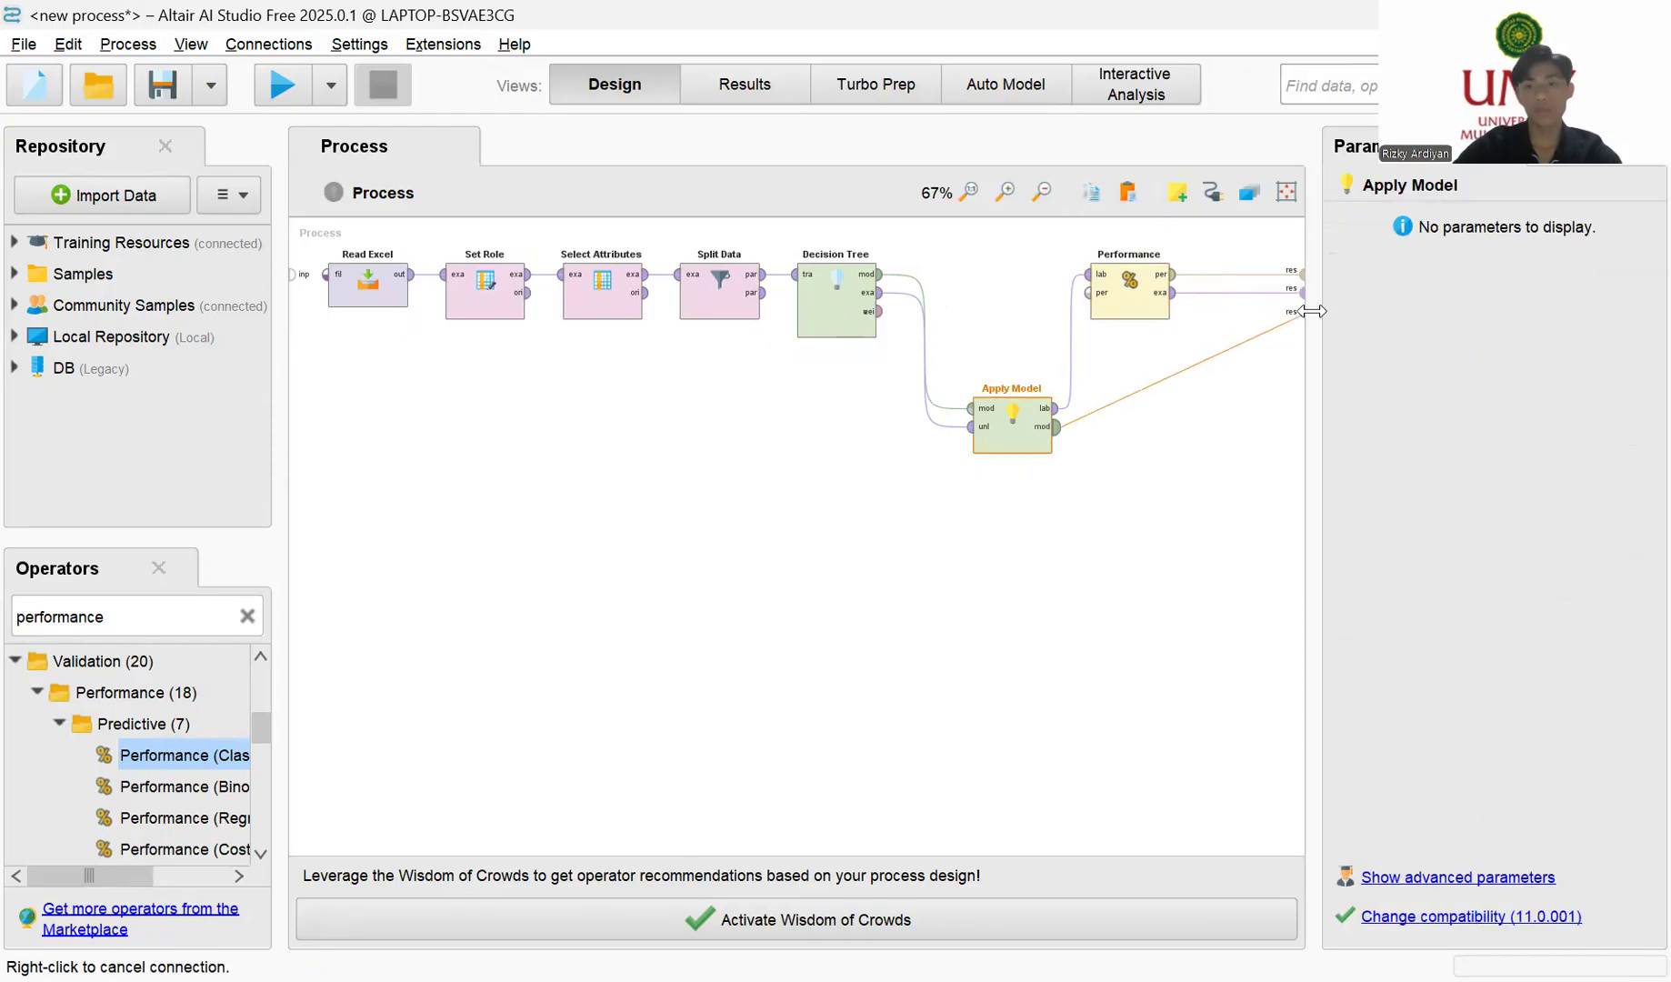
click(1301, 291)
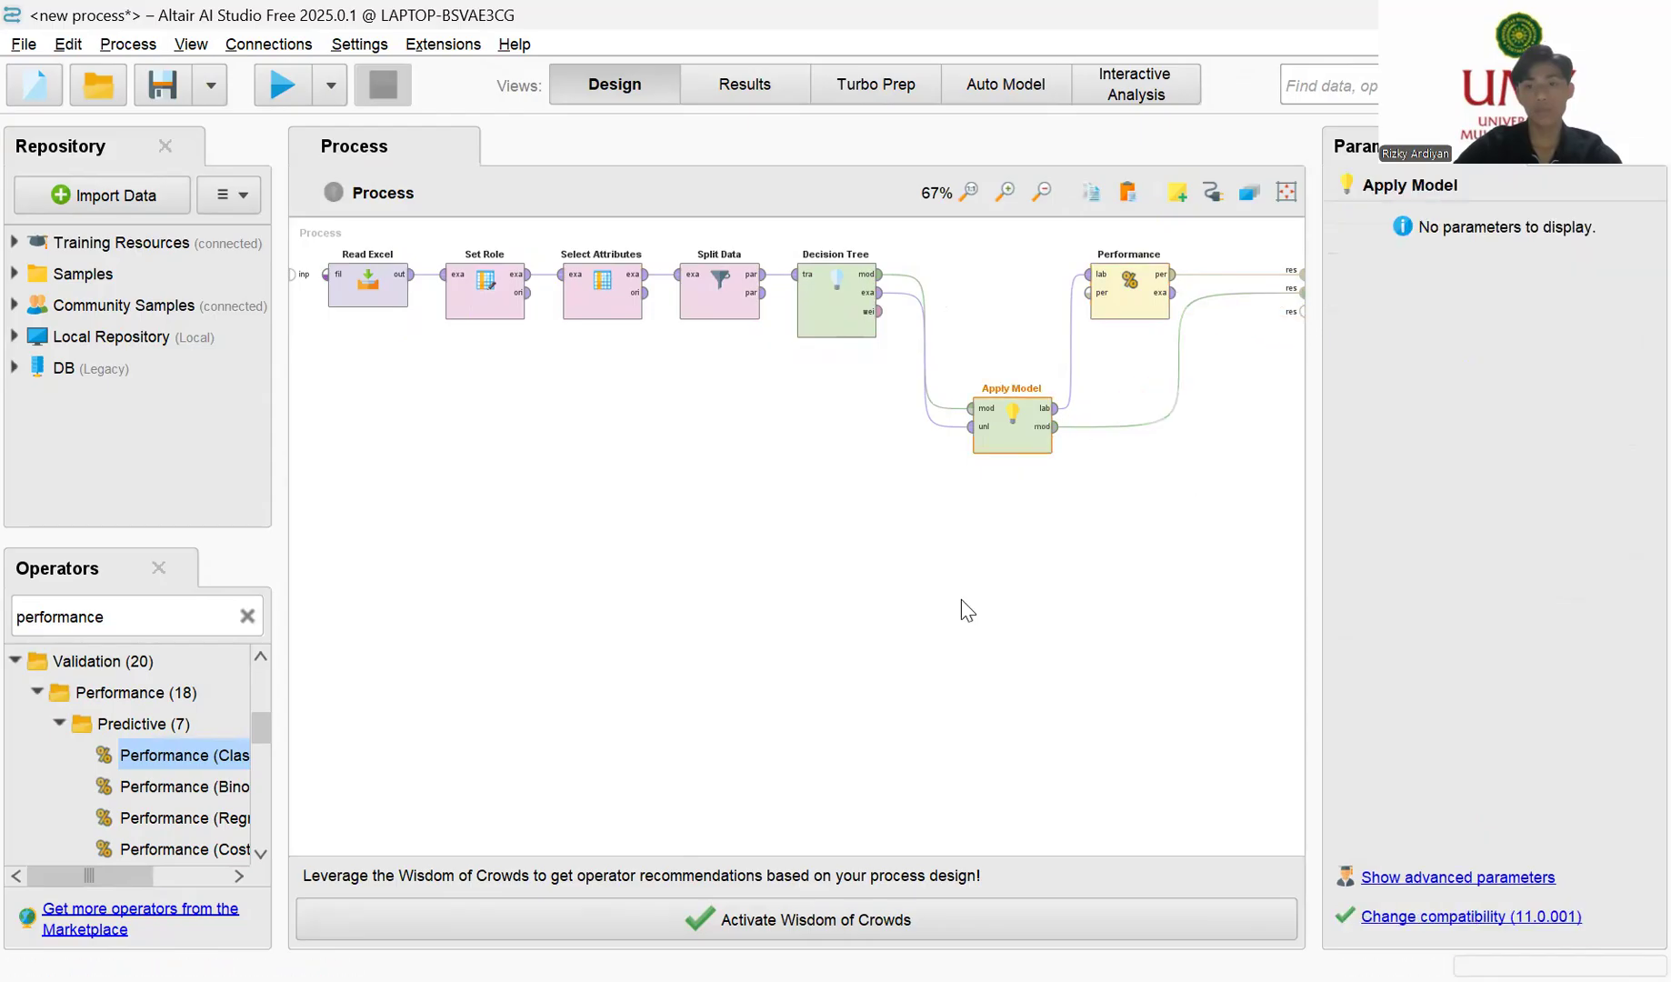
click(912, 586)
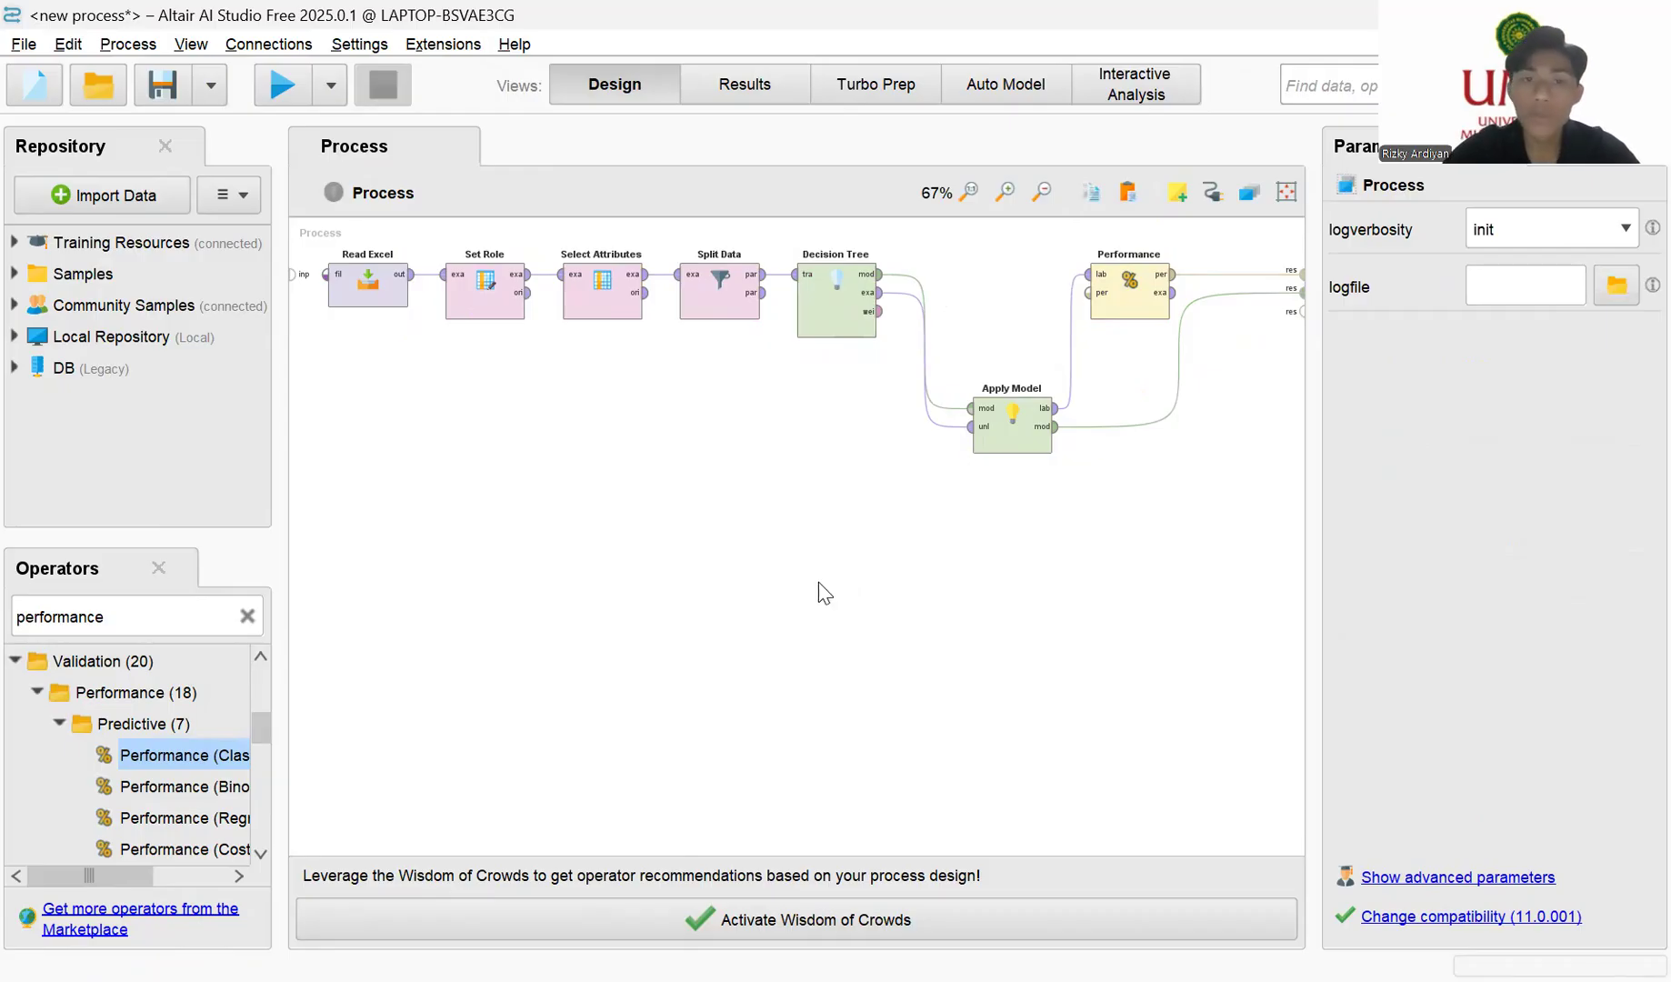
Step: Set the Decision Tree criterion to information gain with a maximal depth of 5, and run the process
click(870, 312)
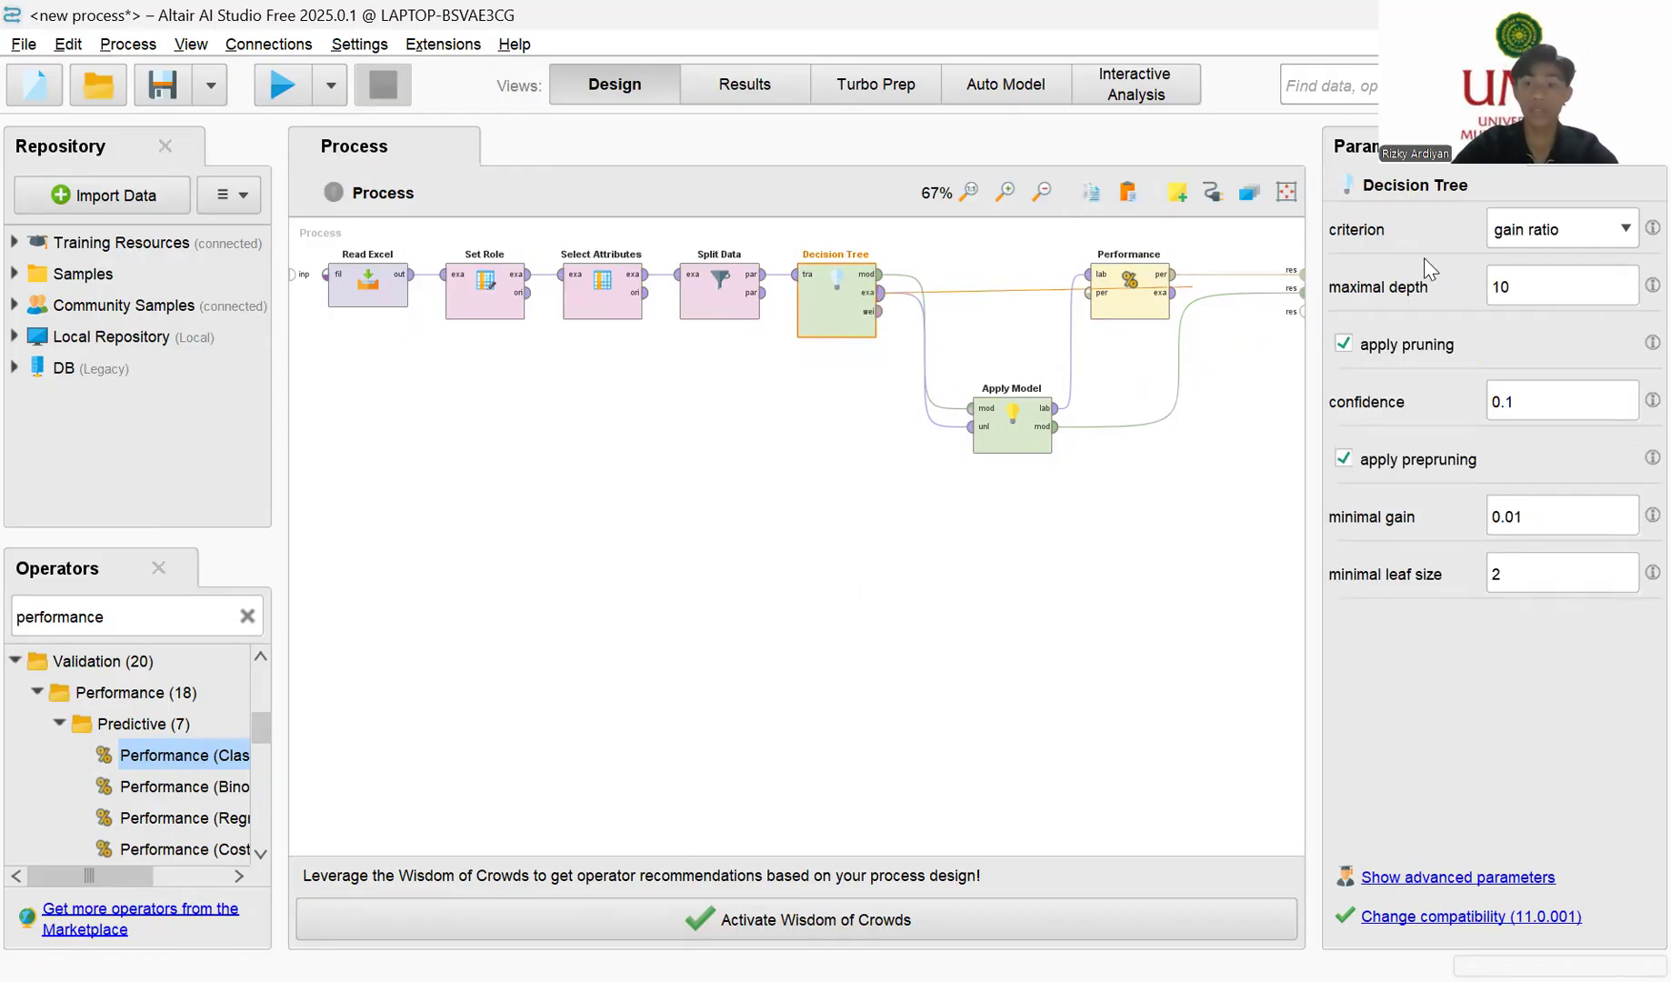
click(1626, 228)
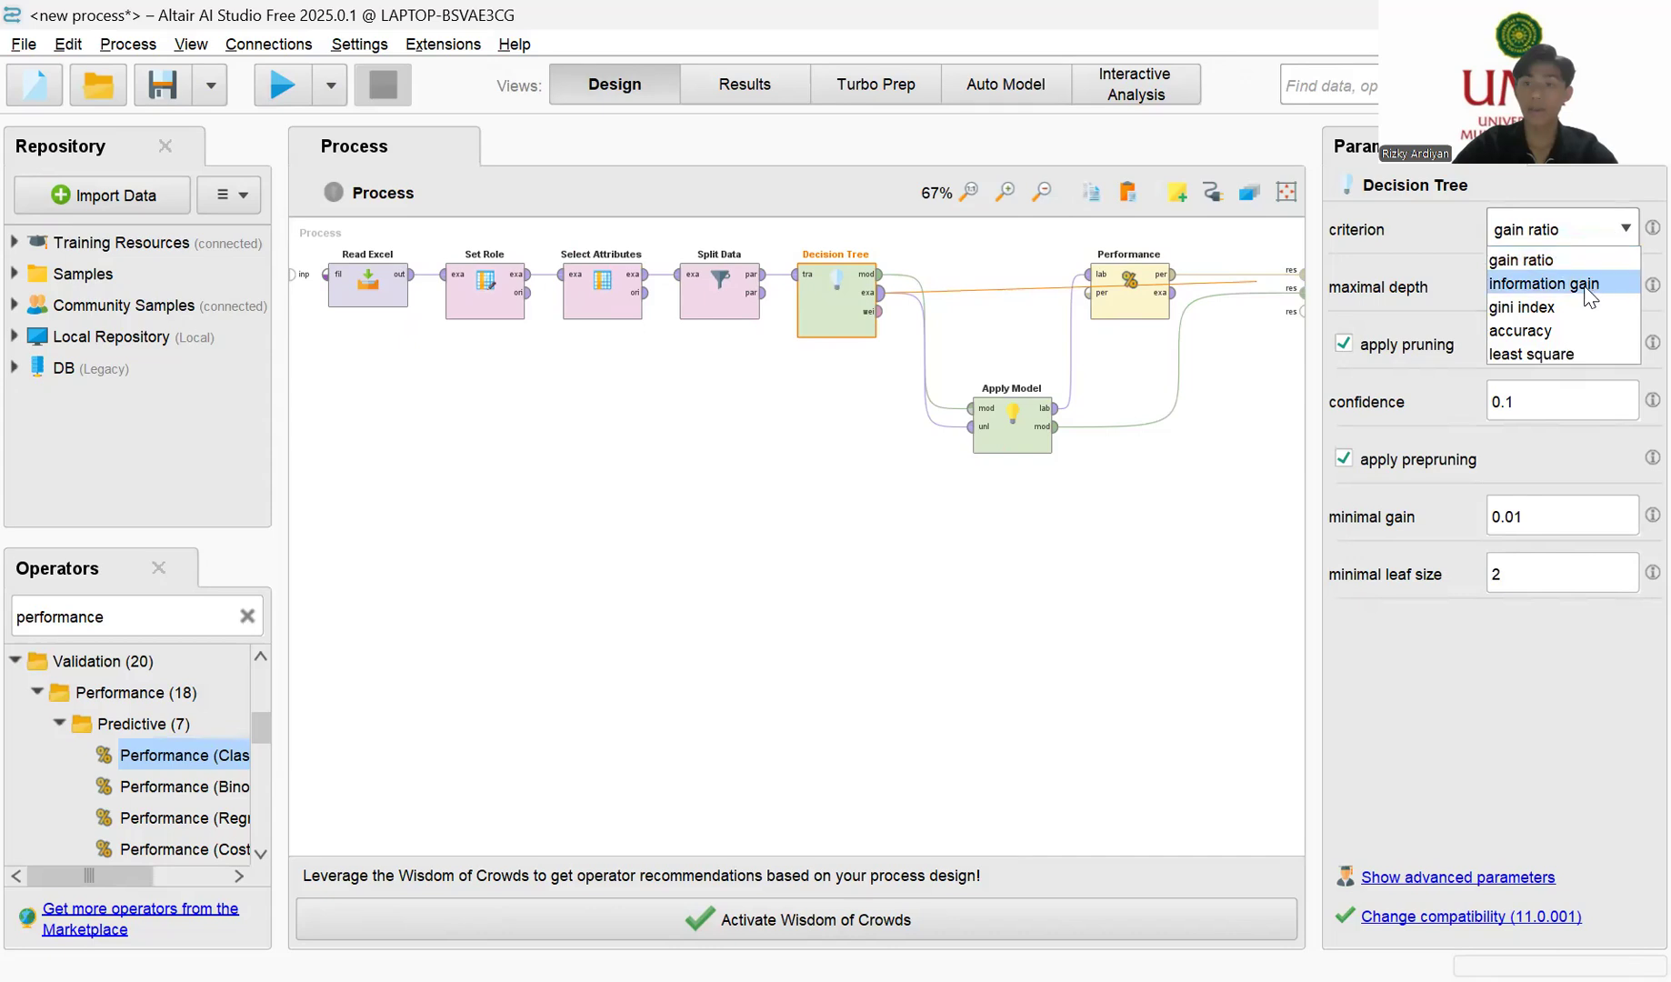
click(1563, 285)
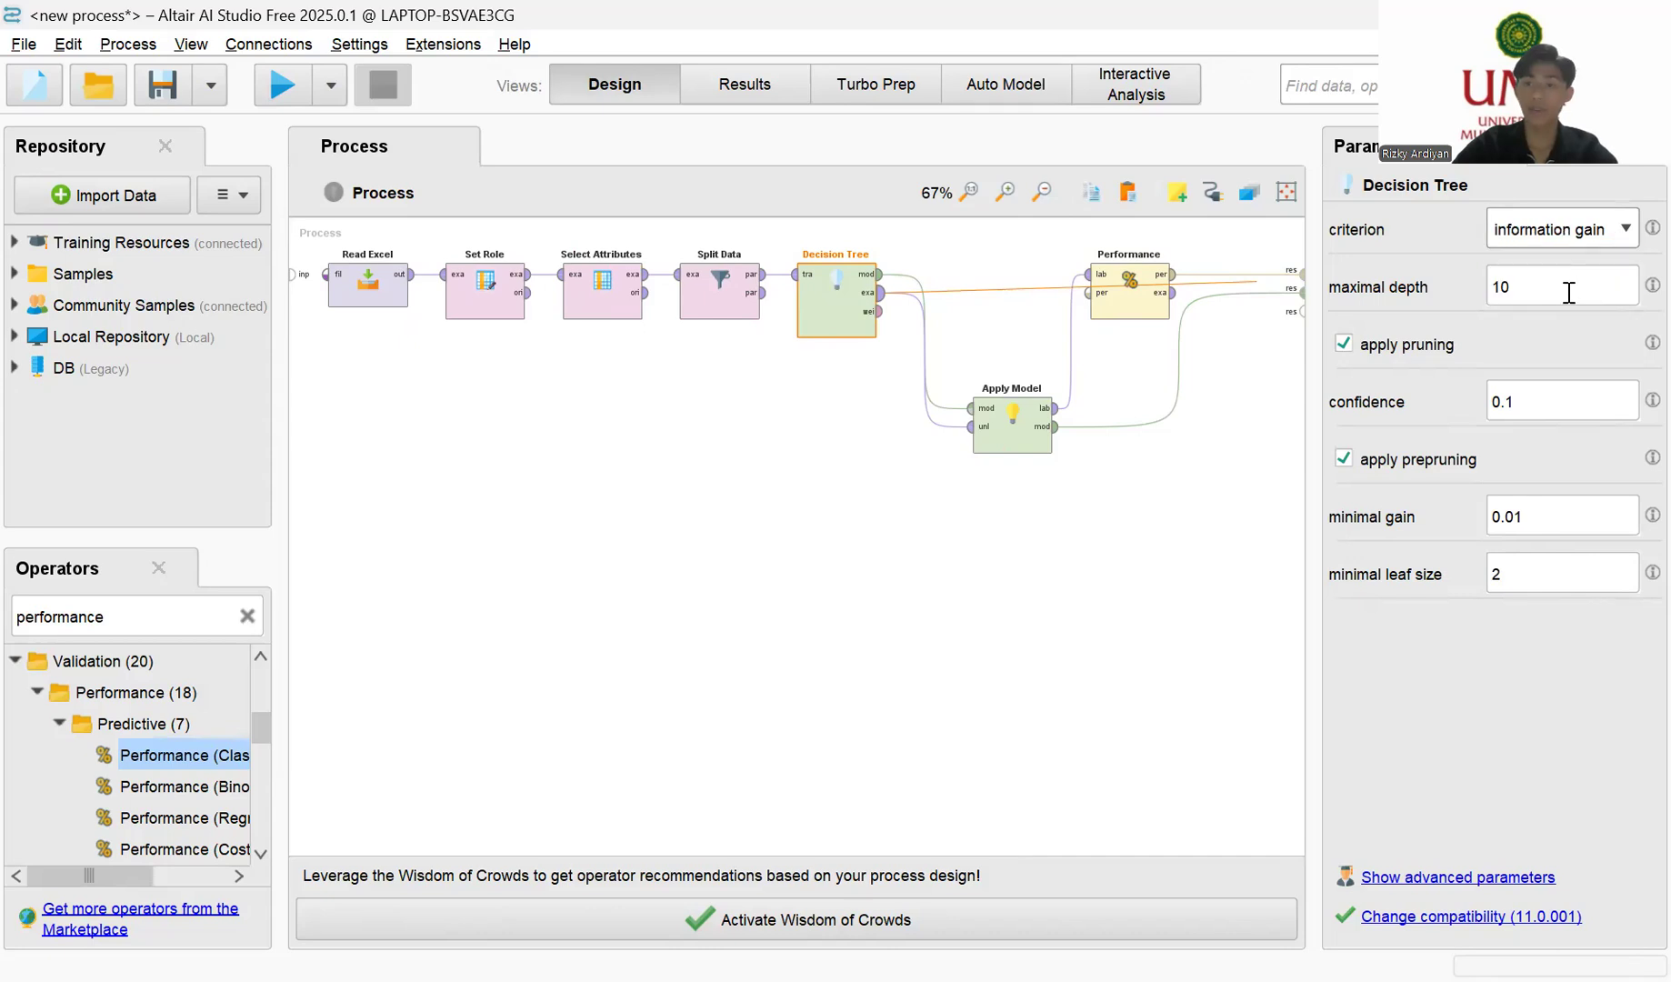
click(1568, 292)
key(BackSpace)
key(BackSpace)
text(5)
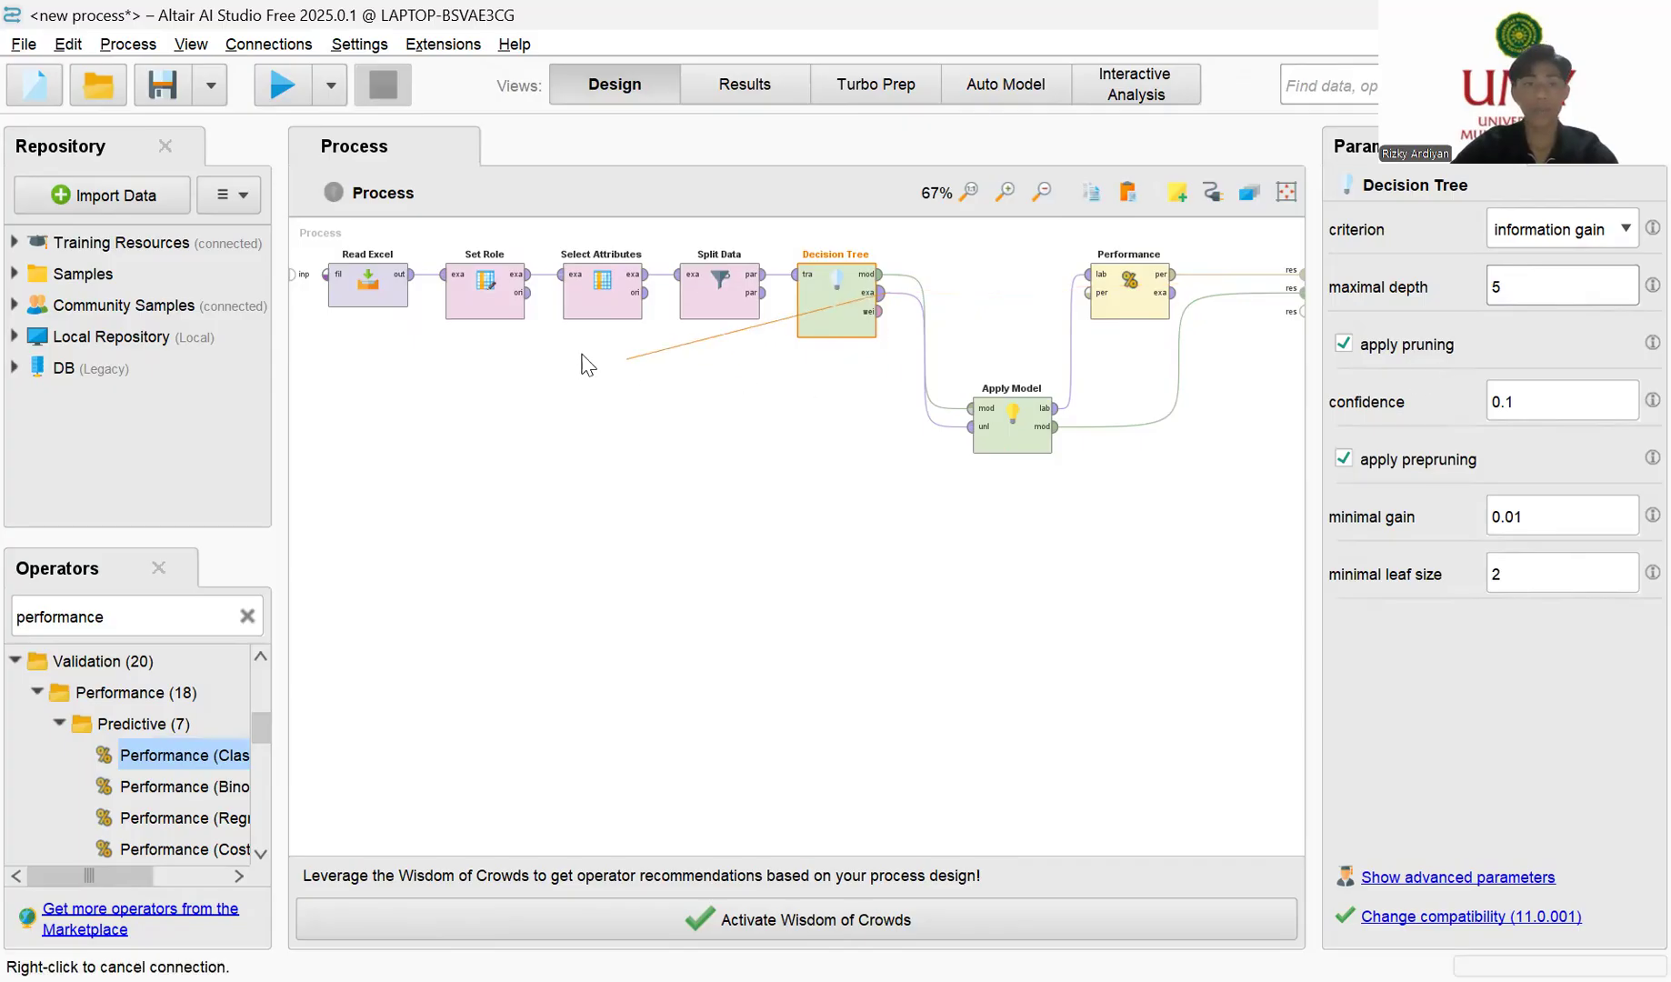
right_click(905, 387)
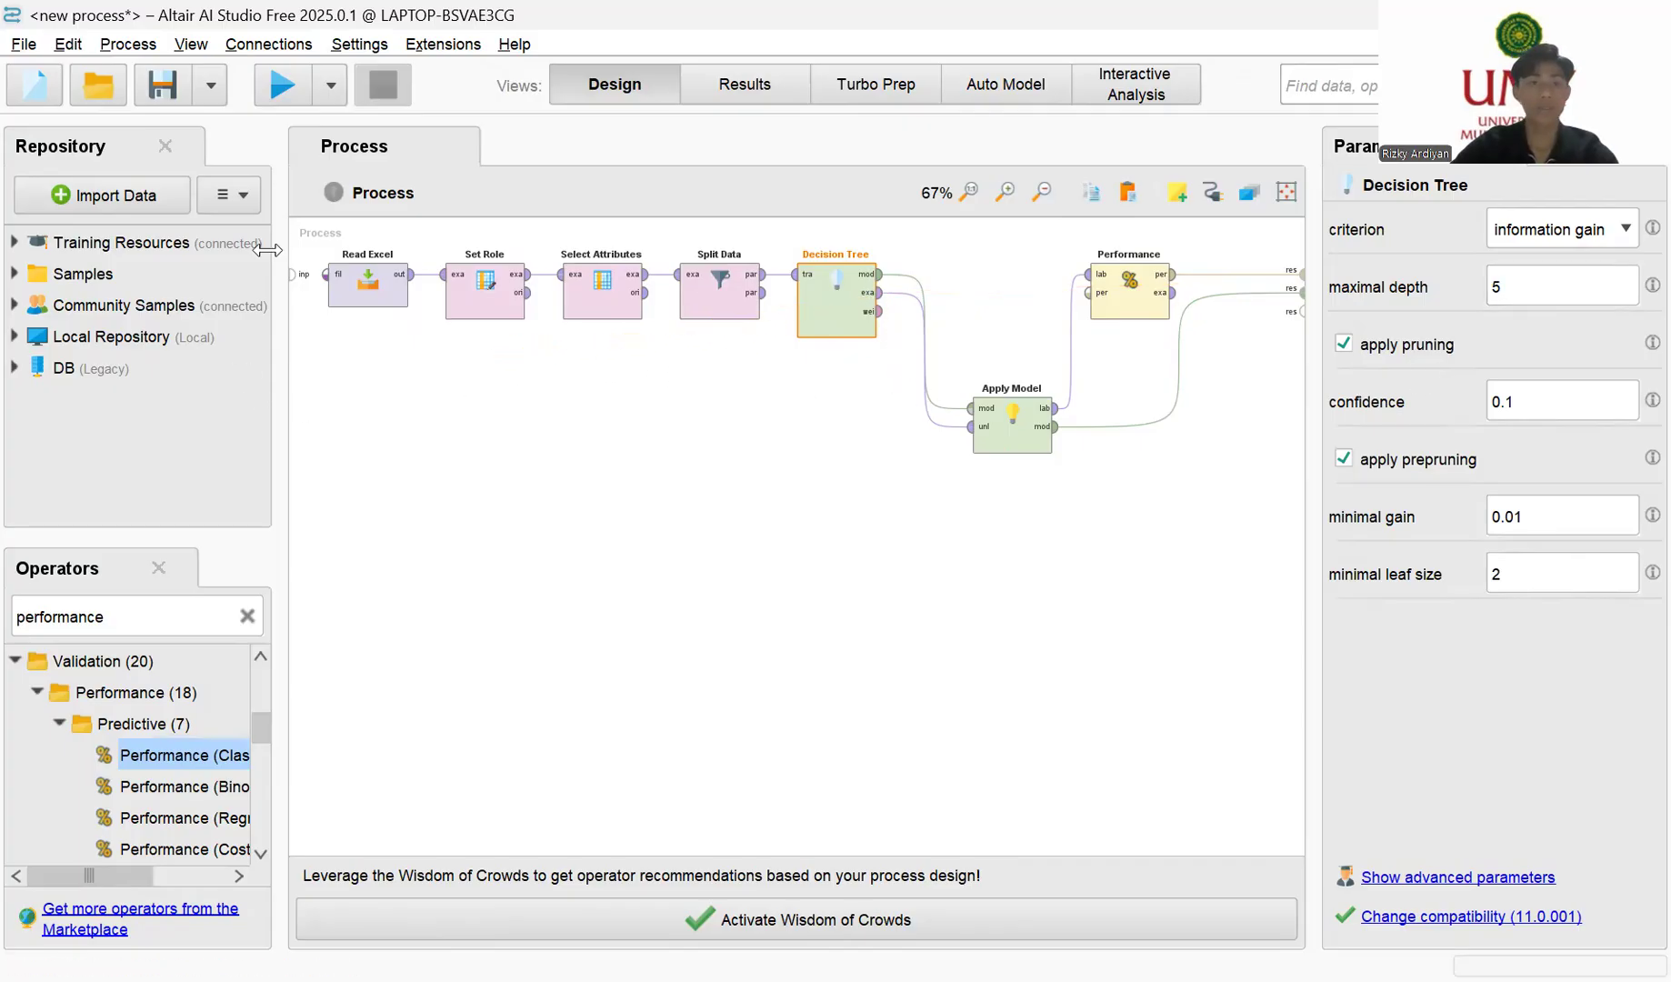
click(287, 79)
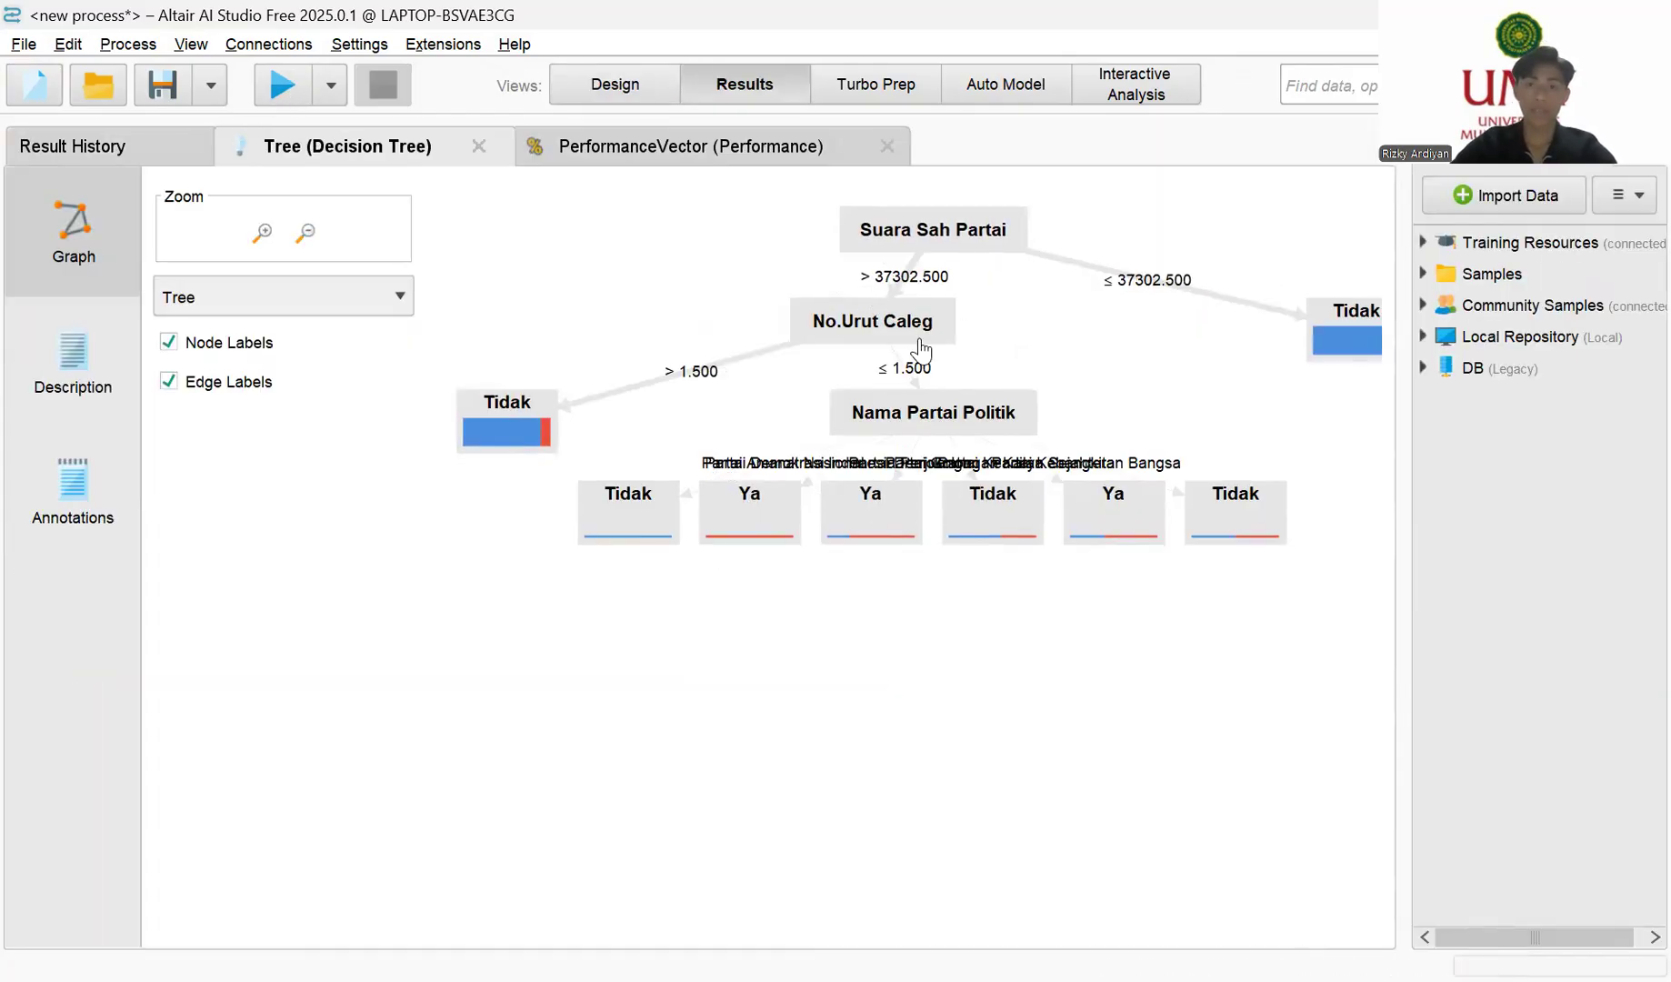
Step: Spread the six party leaves beneath the Nama Partai Politik node apart to separate their branch labels
click(630, 533)
drag(630, 533, 570, 647)
drag(758, 505, 736, 721)
drag(880, 494, 890, 687)
drag(1005, 532, 1105, 832)
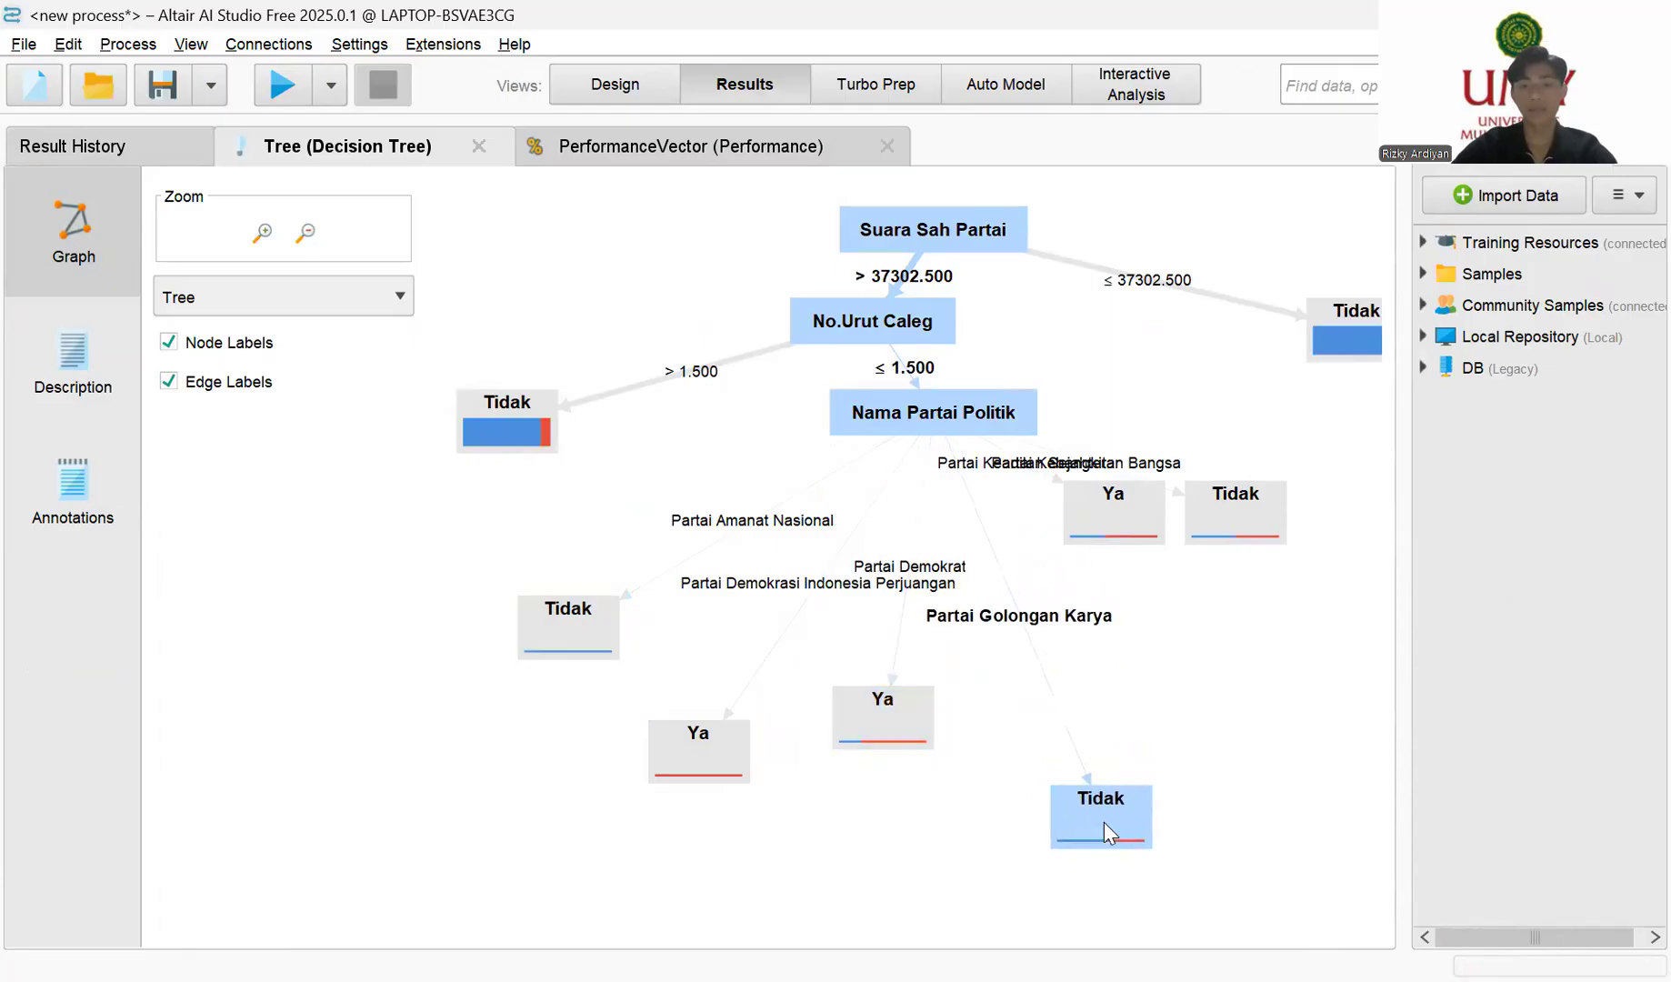
drag(1114, 520, 1201, 689)
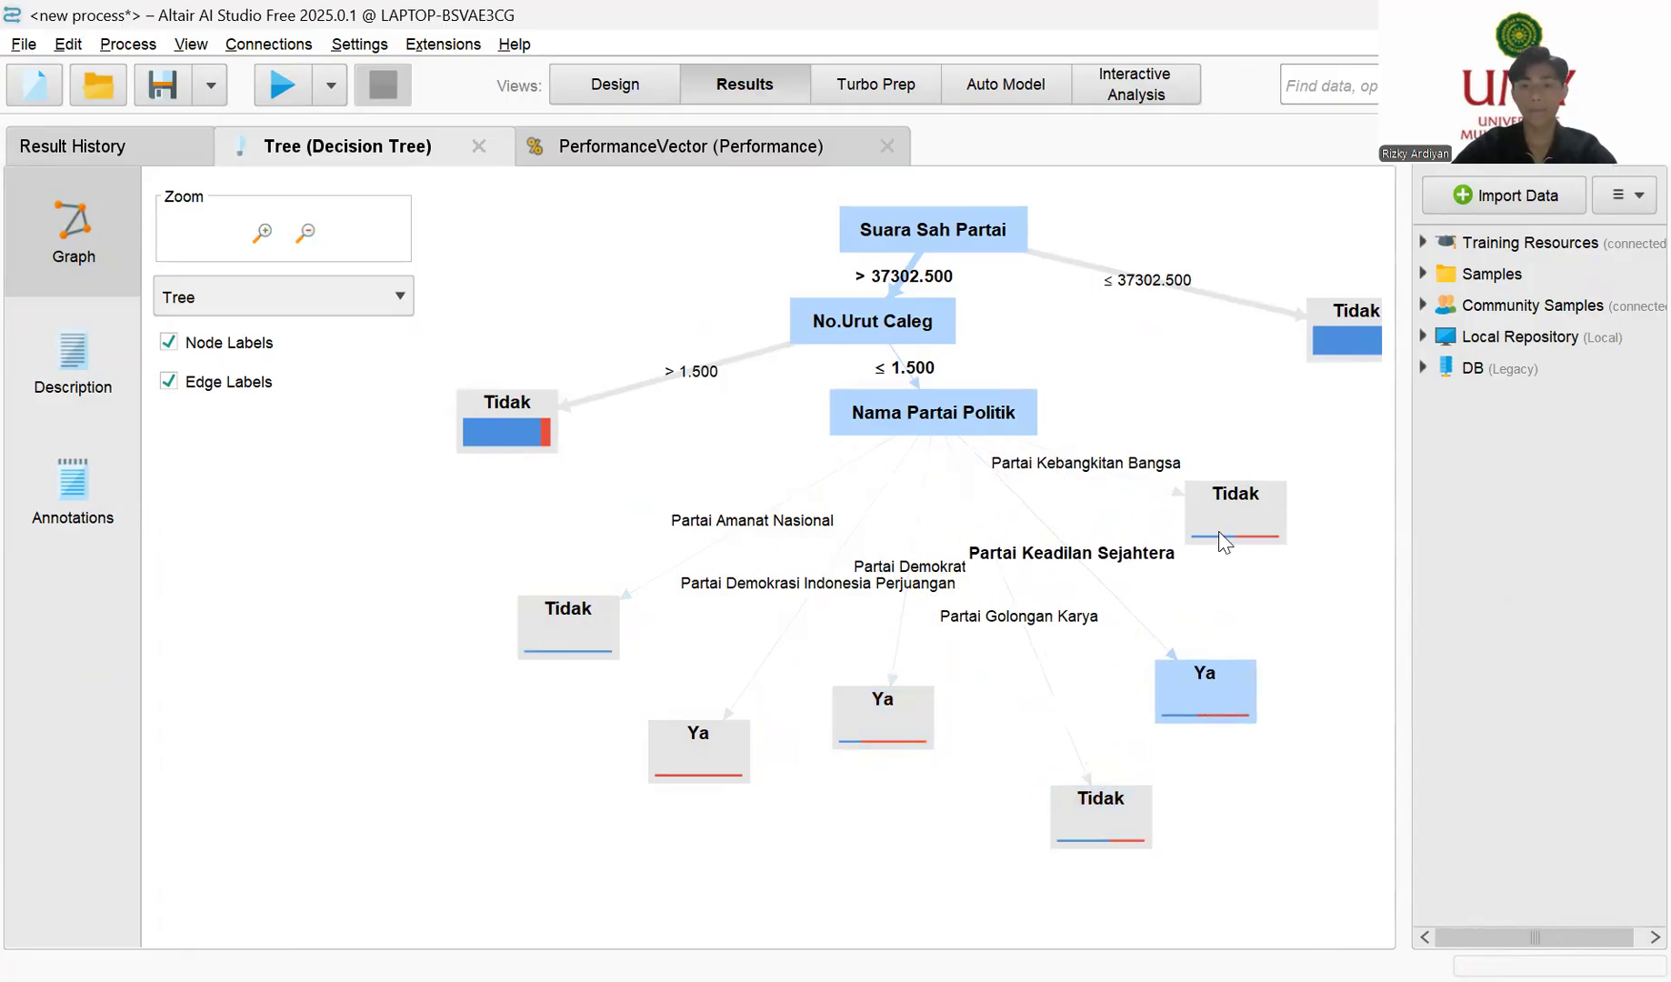
drag(1228, 541, 1265, 575)
Step: Bring the Tidak leaf of the ≤ 37302.500 branch closer to the root and adjust the Nama Partai Politik and No.Urut Caleg nodes
drag(1398, 396, 1239, 380)
drag(927, 419, 922, 425)
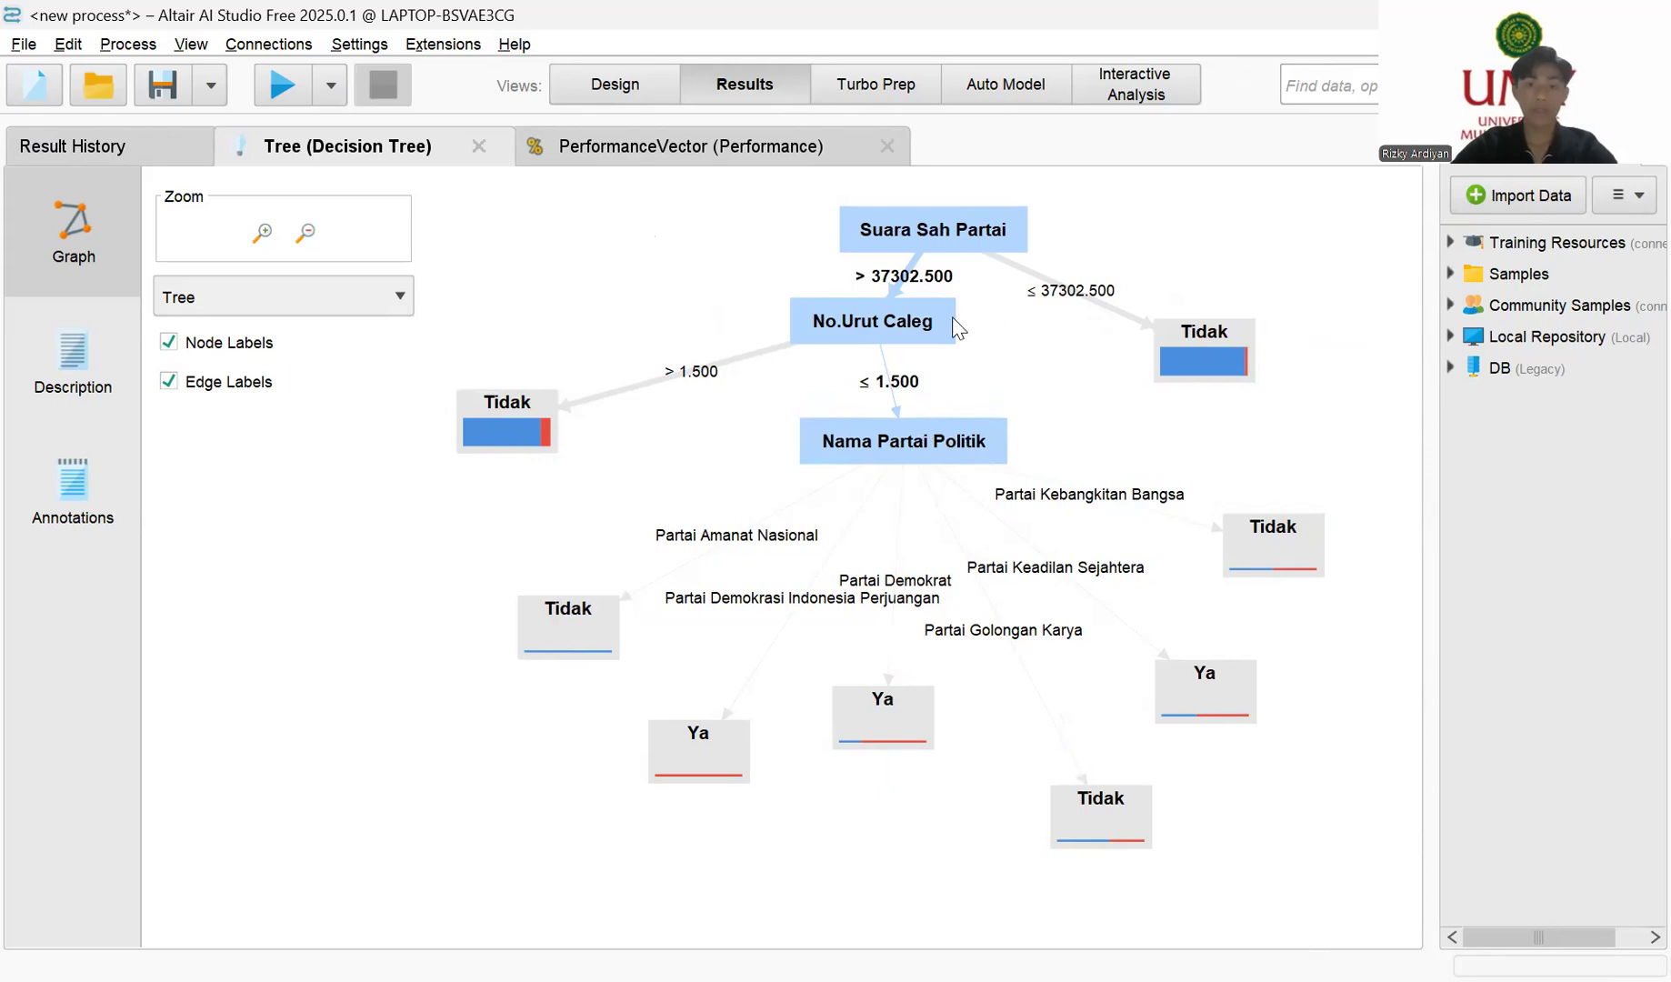
mouse_move(927, 326)
mouse_down()
mouse_move(948, 362)
mouse_move(941, 345)
mouse_up()
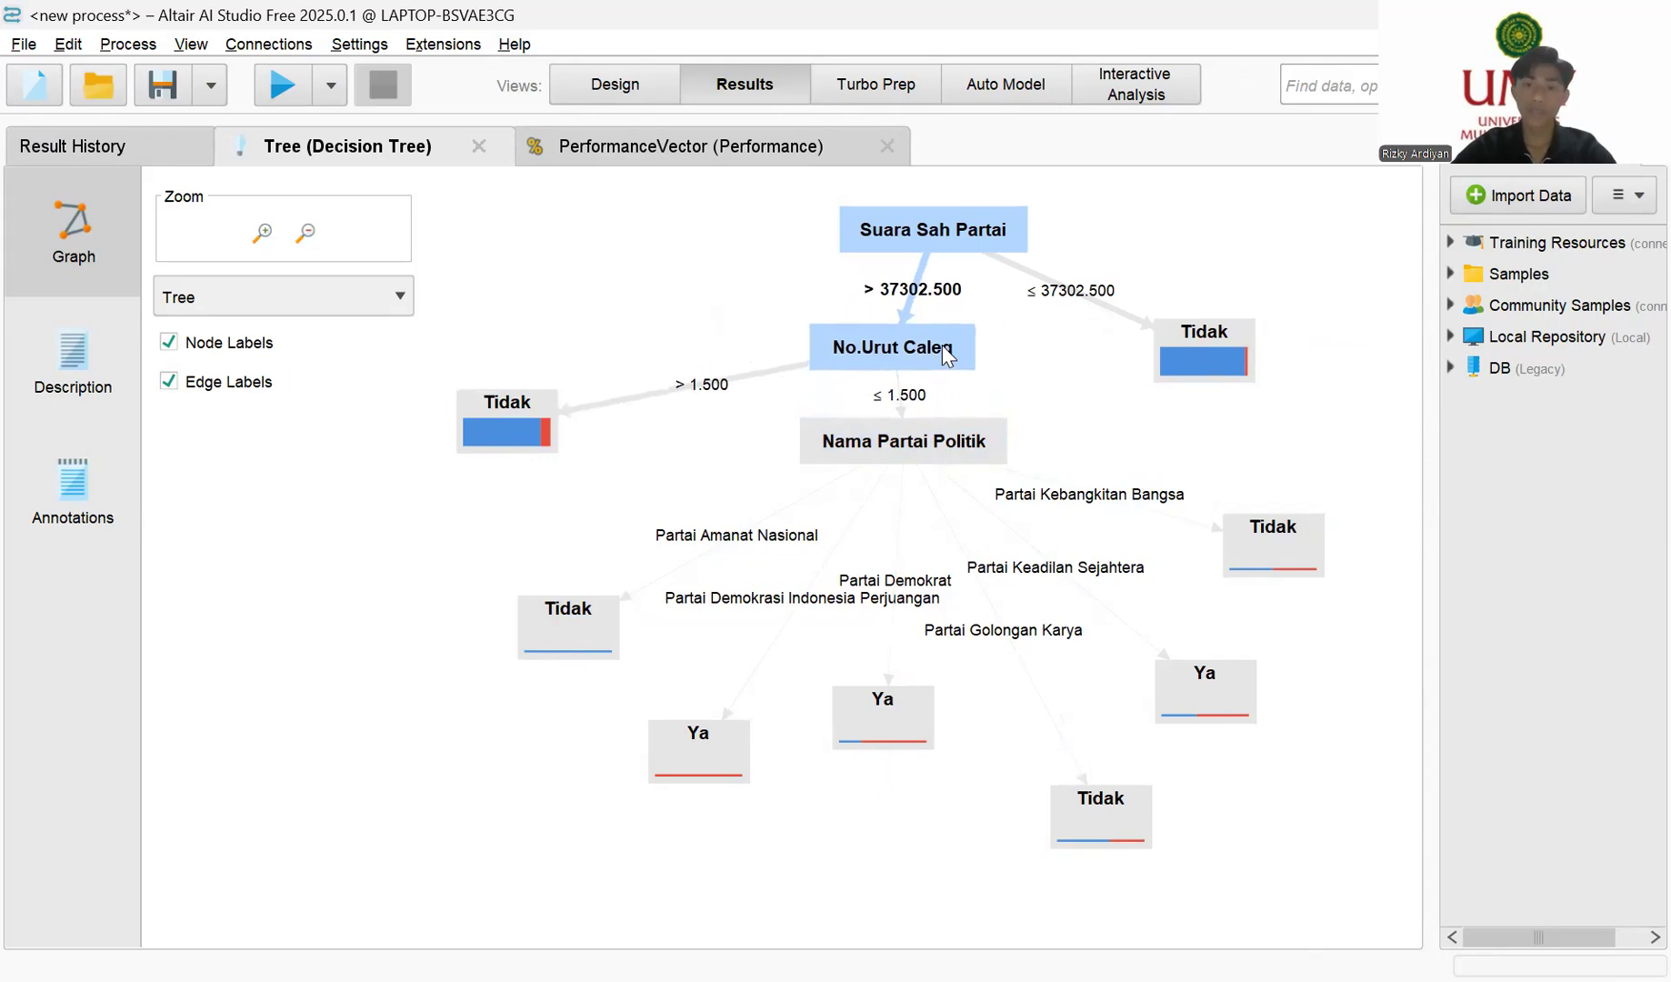
click(996, 239)
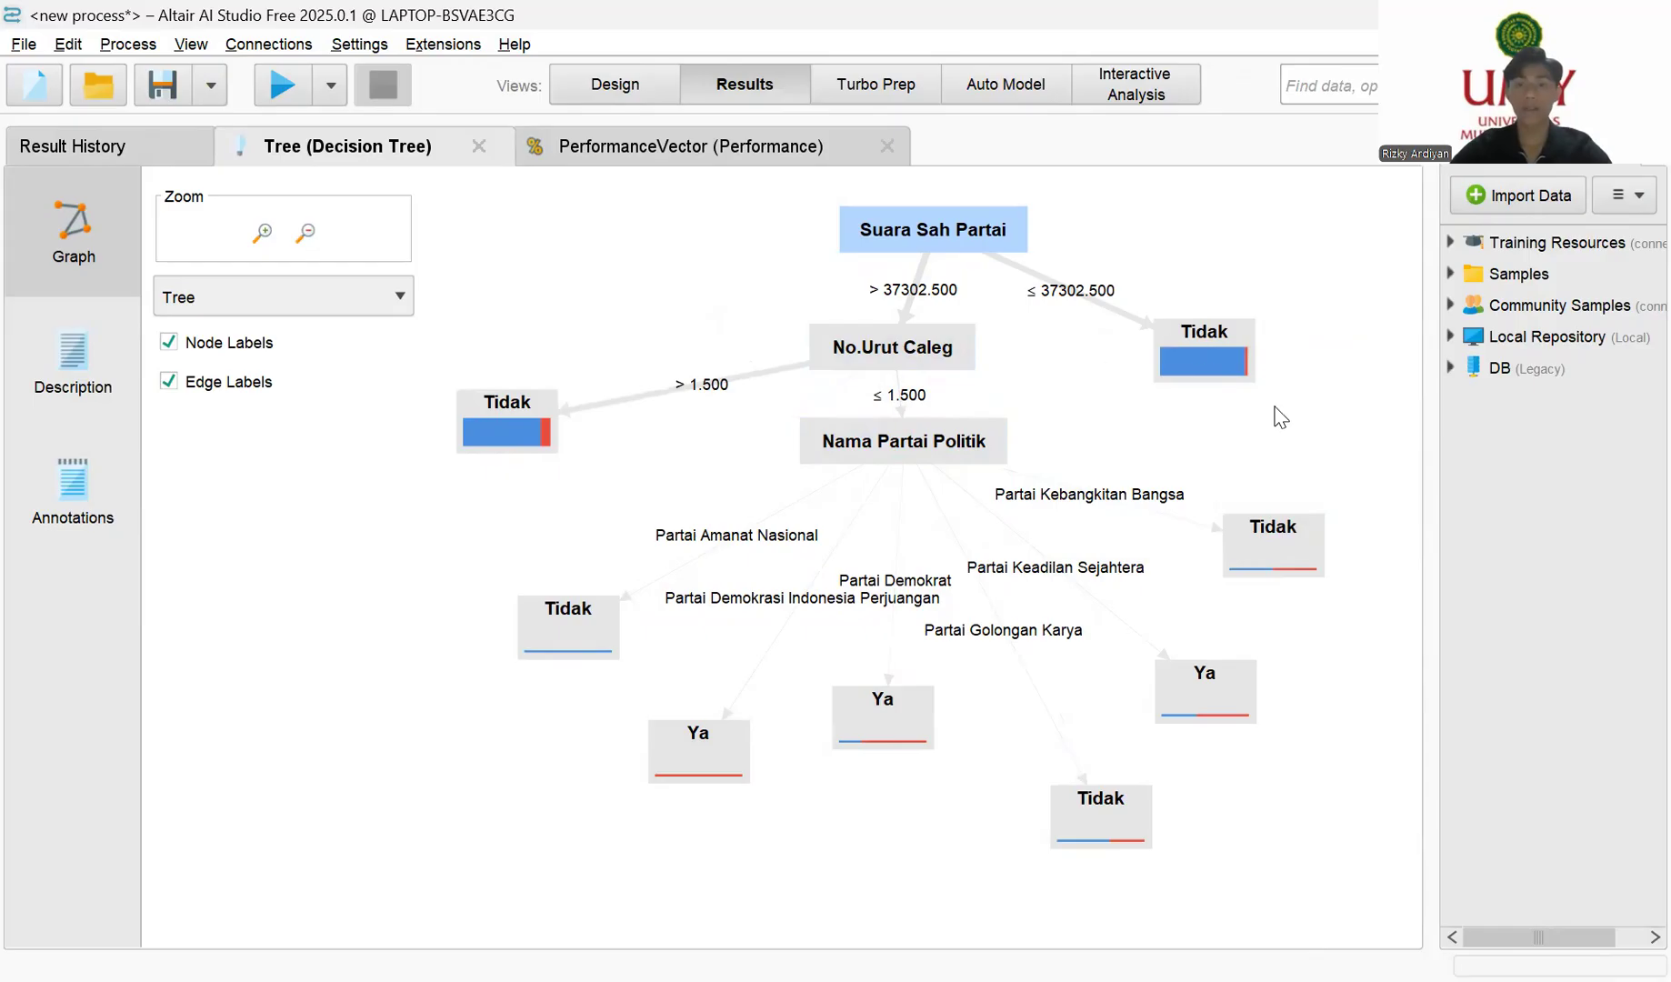
drag(938, 355, 906, 350)
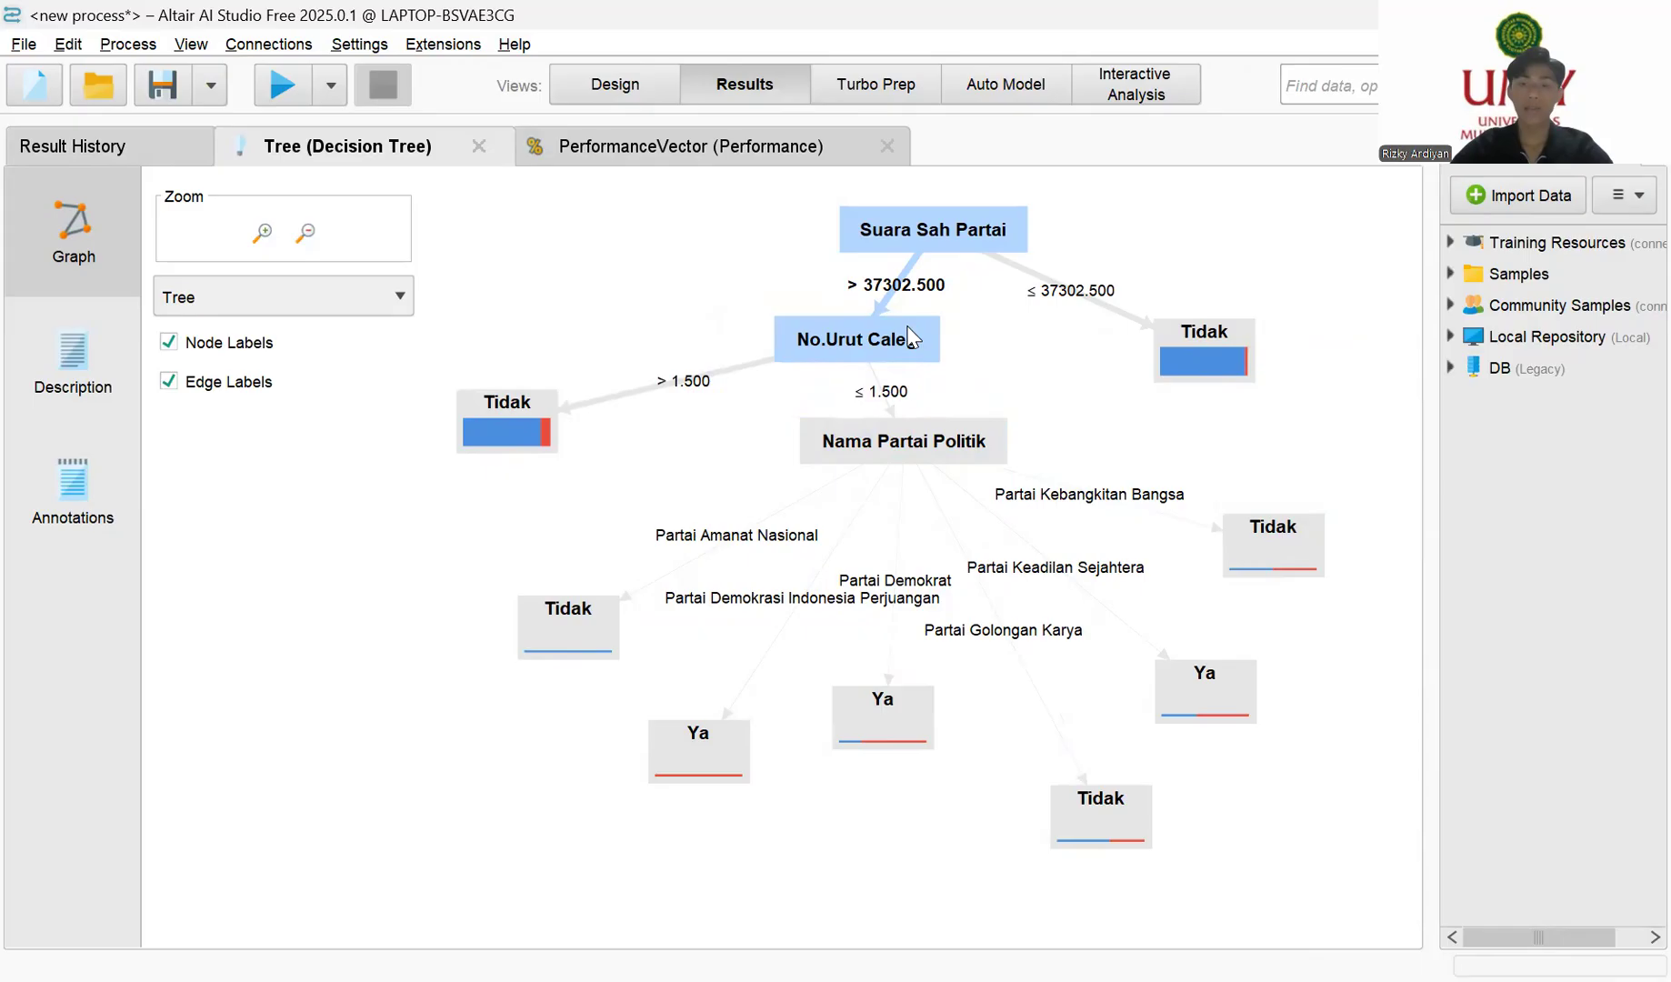
Step: Readjust the leaves of Partai Amanat Nasional, Demokrasi Indonesia Perjuangan, Demokrat, Golongan Karya and Keadilan Sejahtera for a clearer tree layout
mouse_move(912, 339)
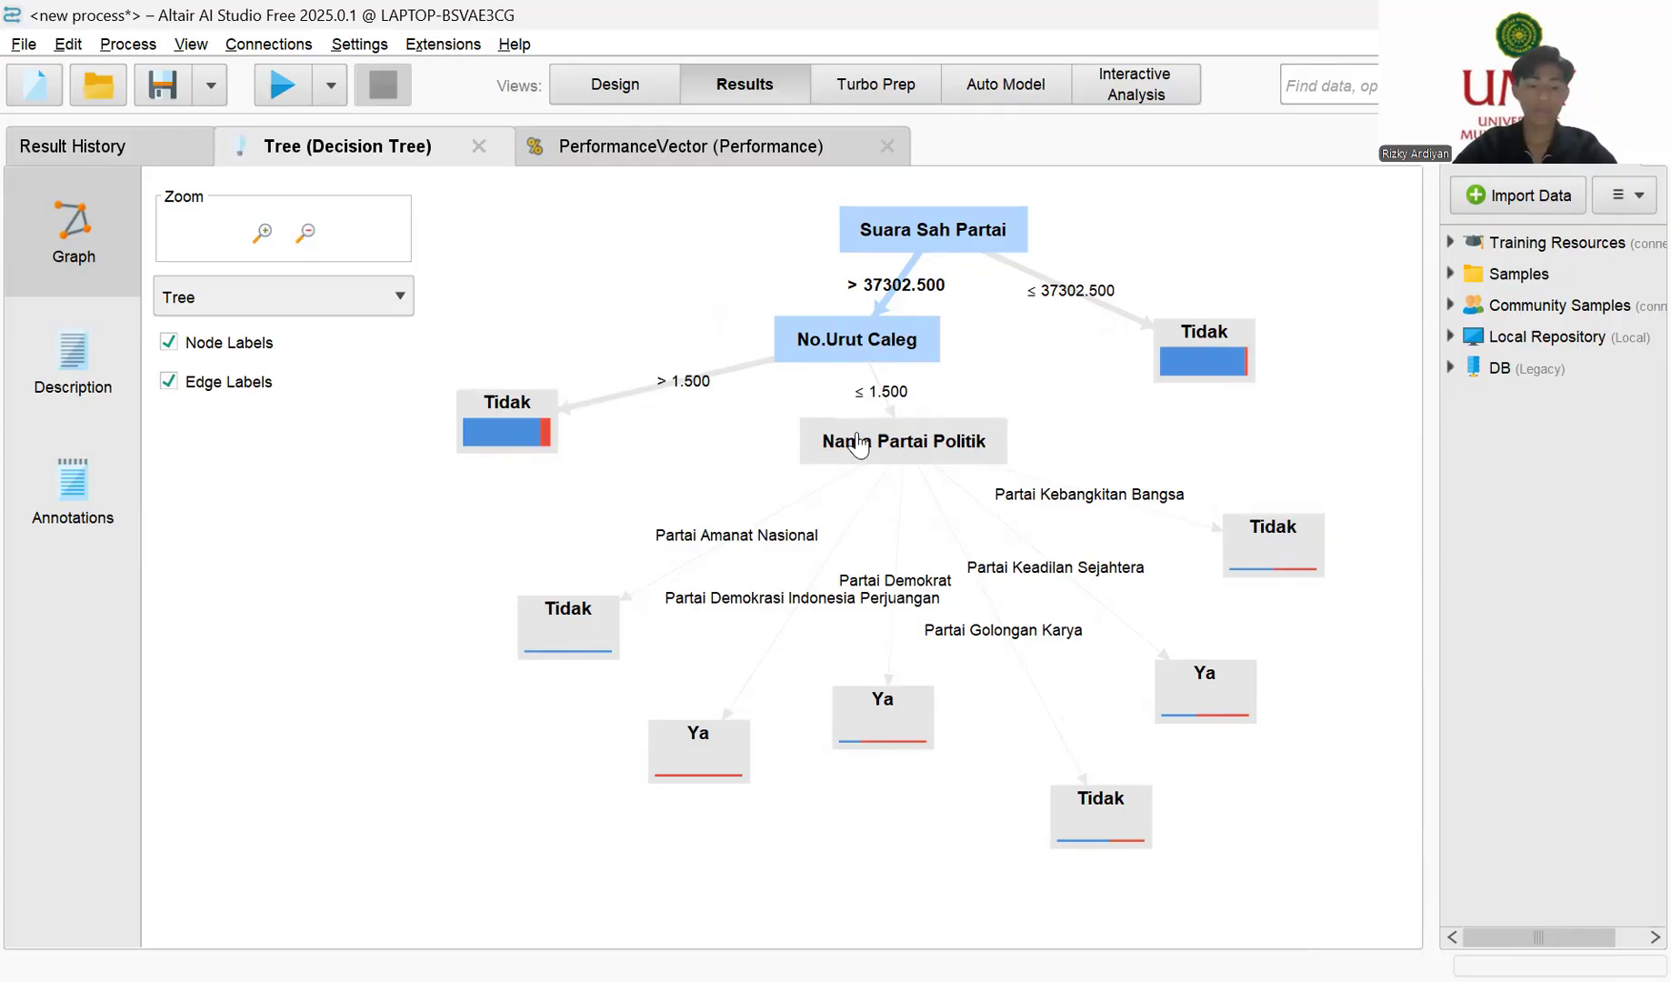
drag(584, 631, 560, 580)
drag(708, 746, 683, 682)
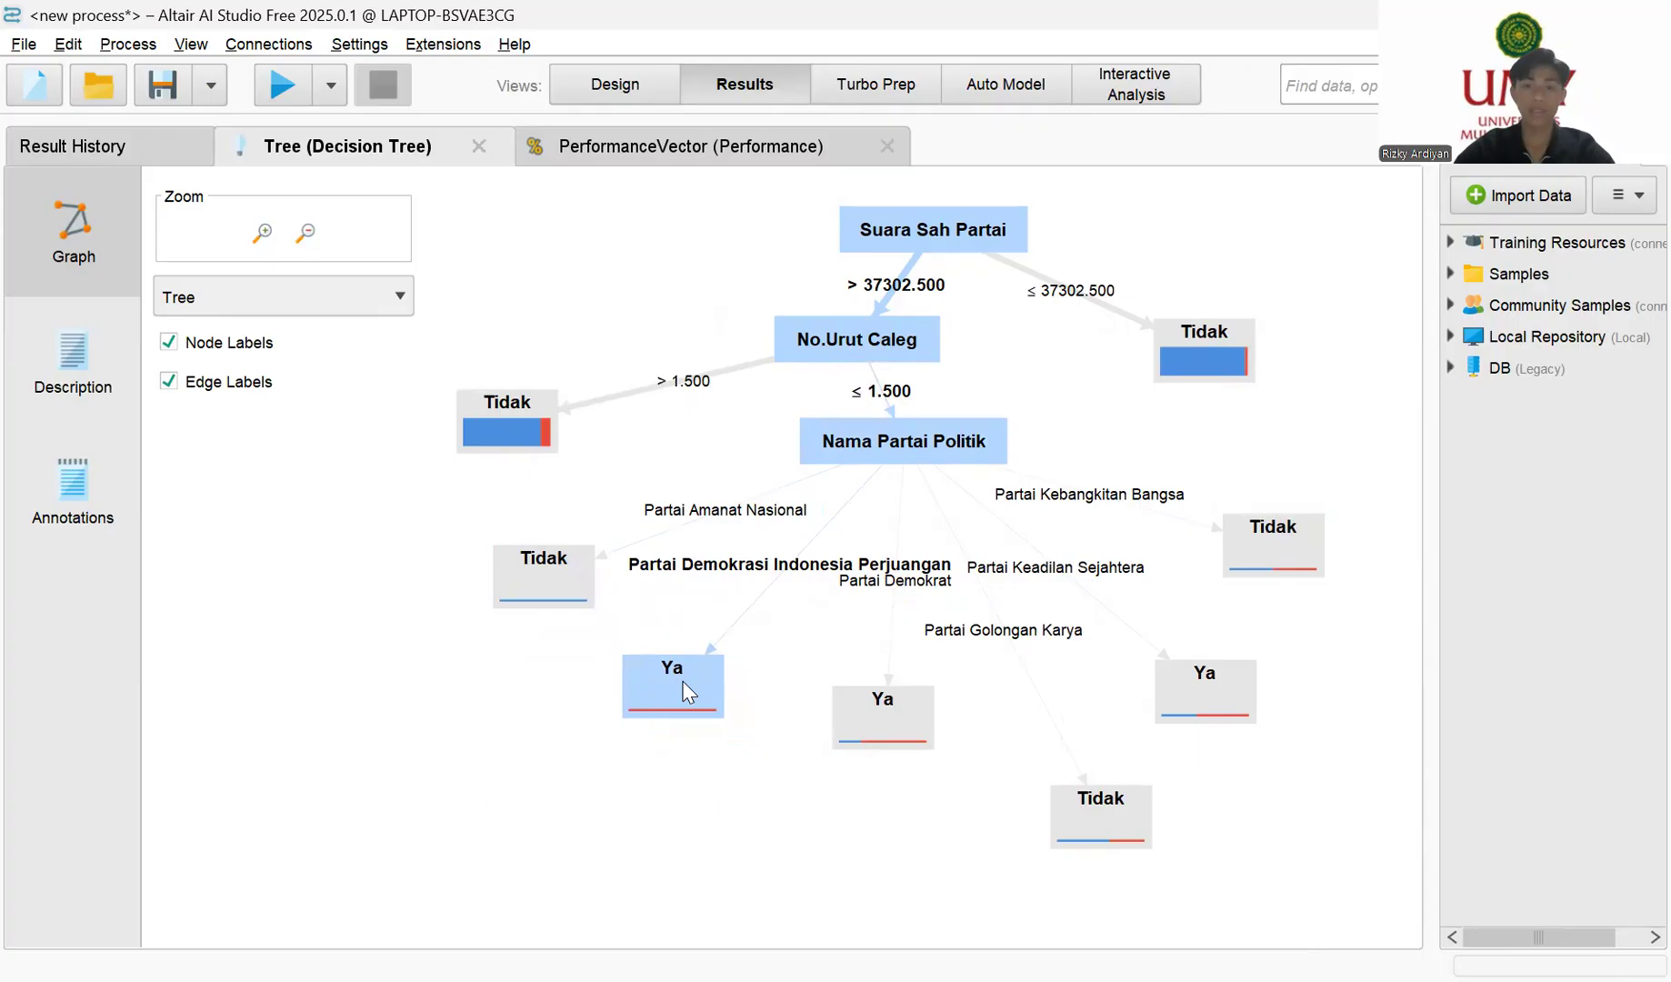
drag(904, 705, 857, 760)
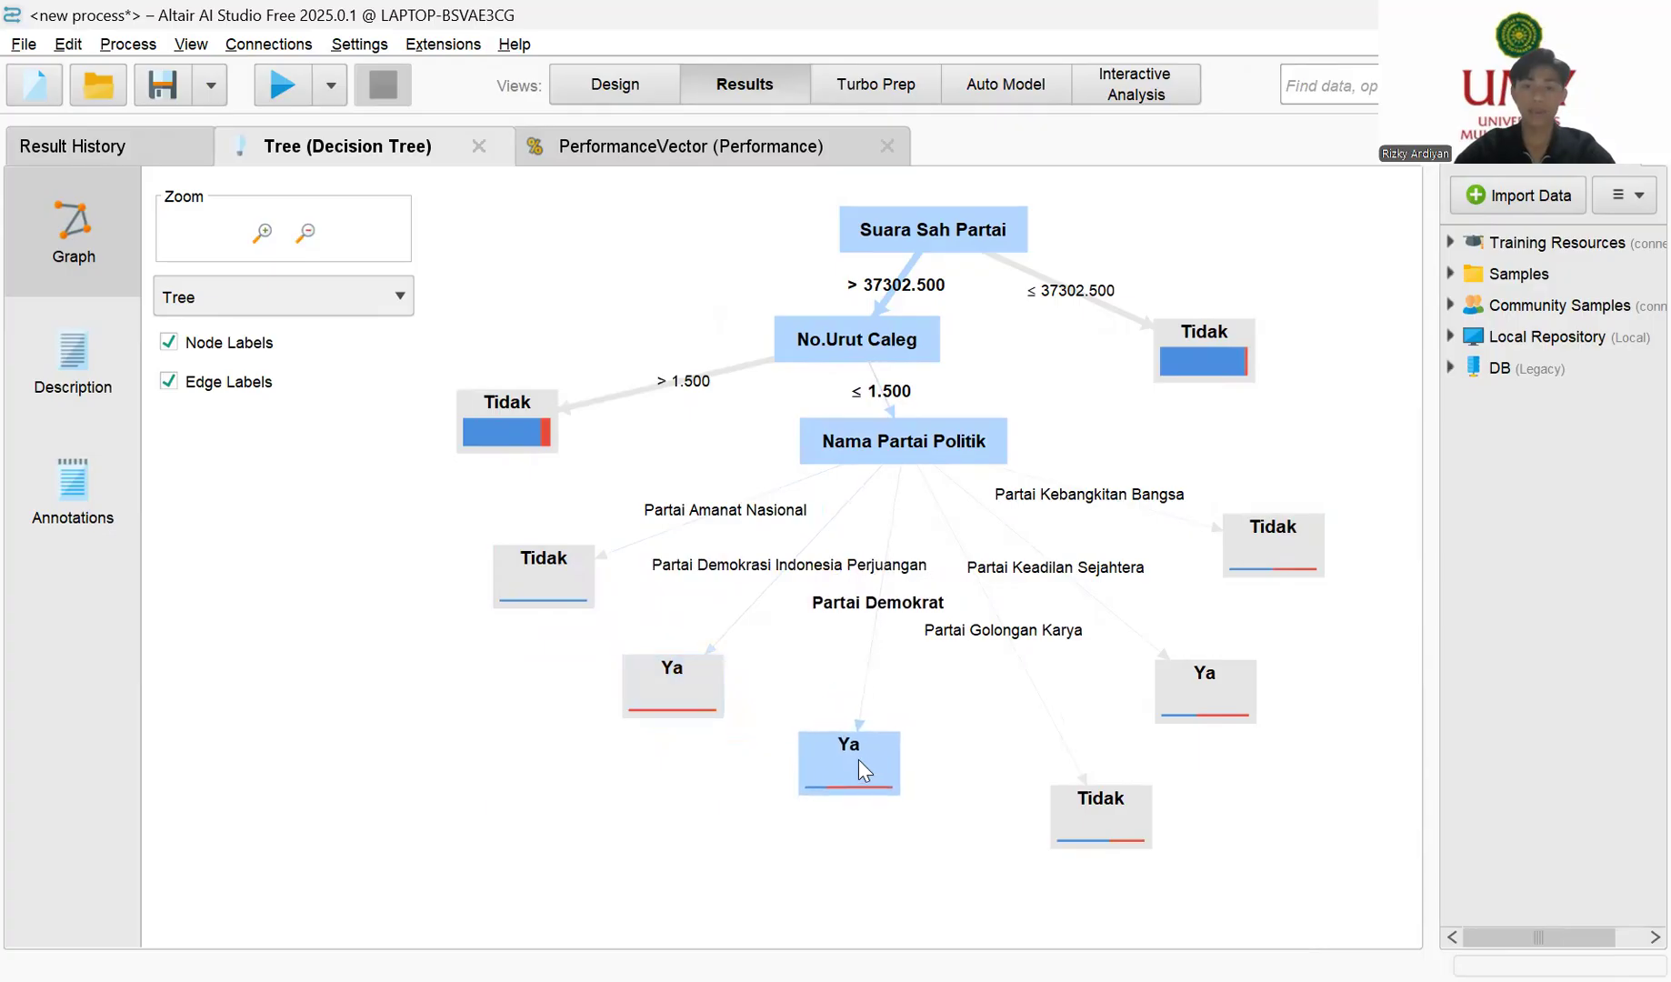
drag(1103, 829, 1036, 824)
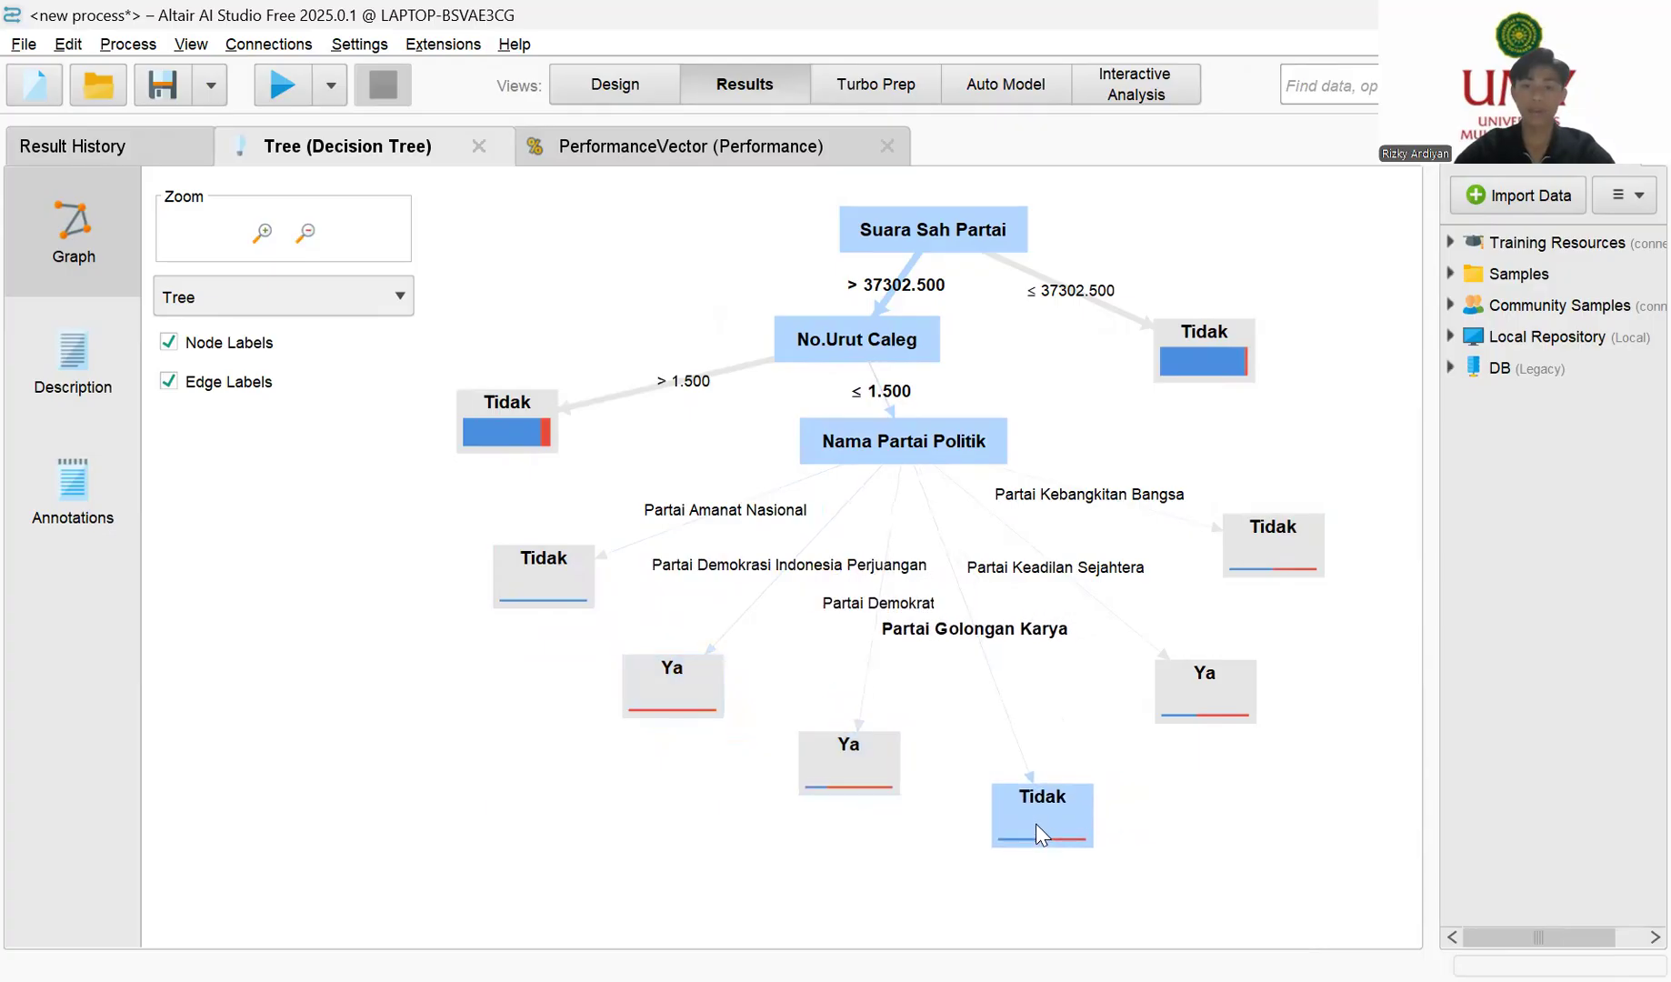
drag(1202, 720, 1202, 735)
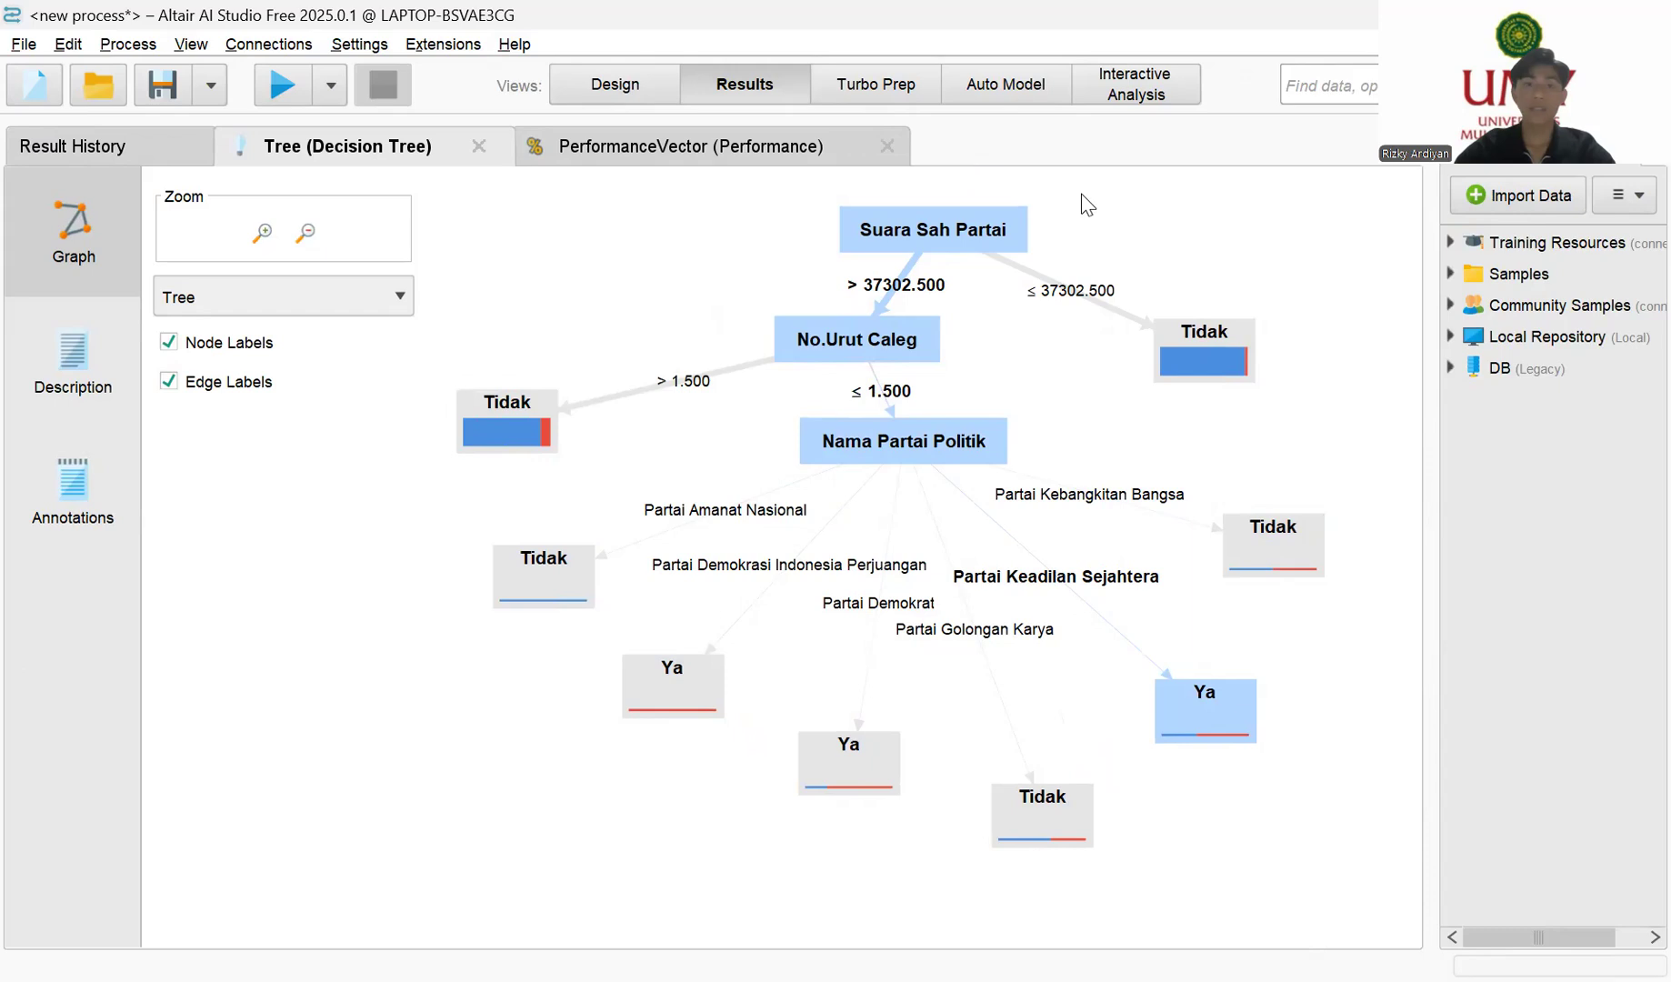
Step: Disable pruning and prepruning for the Decision Tree operator and rerun the process
click(610, 84)
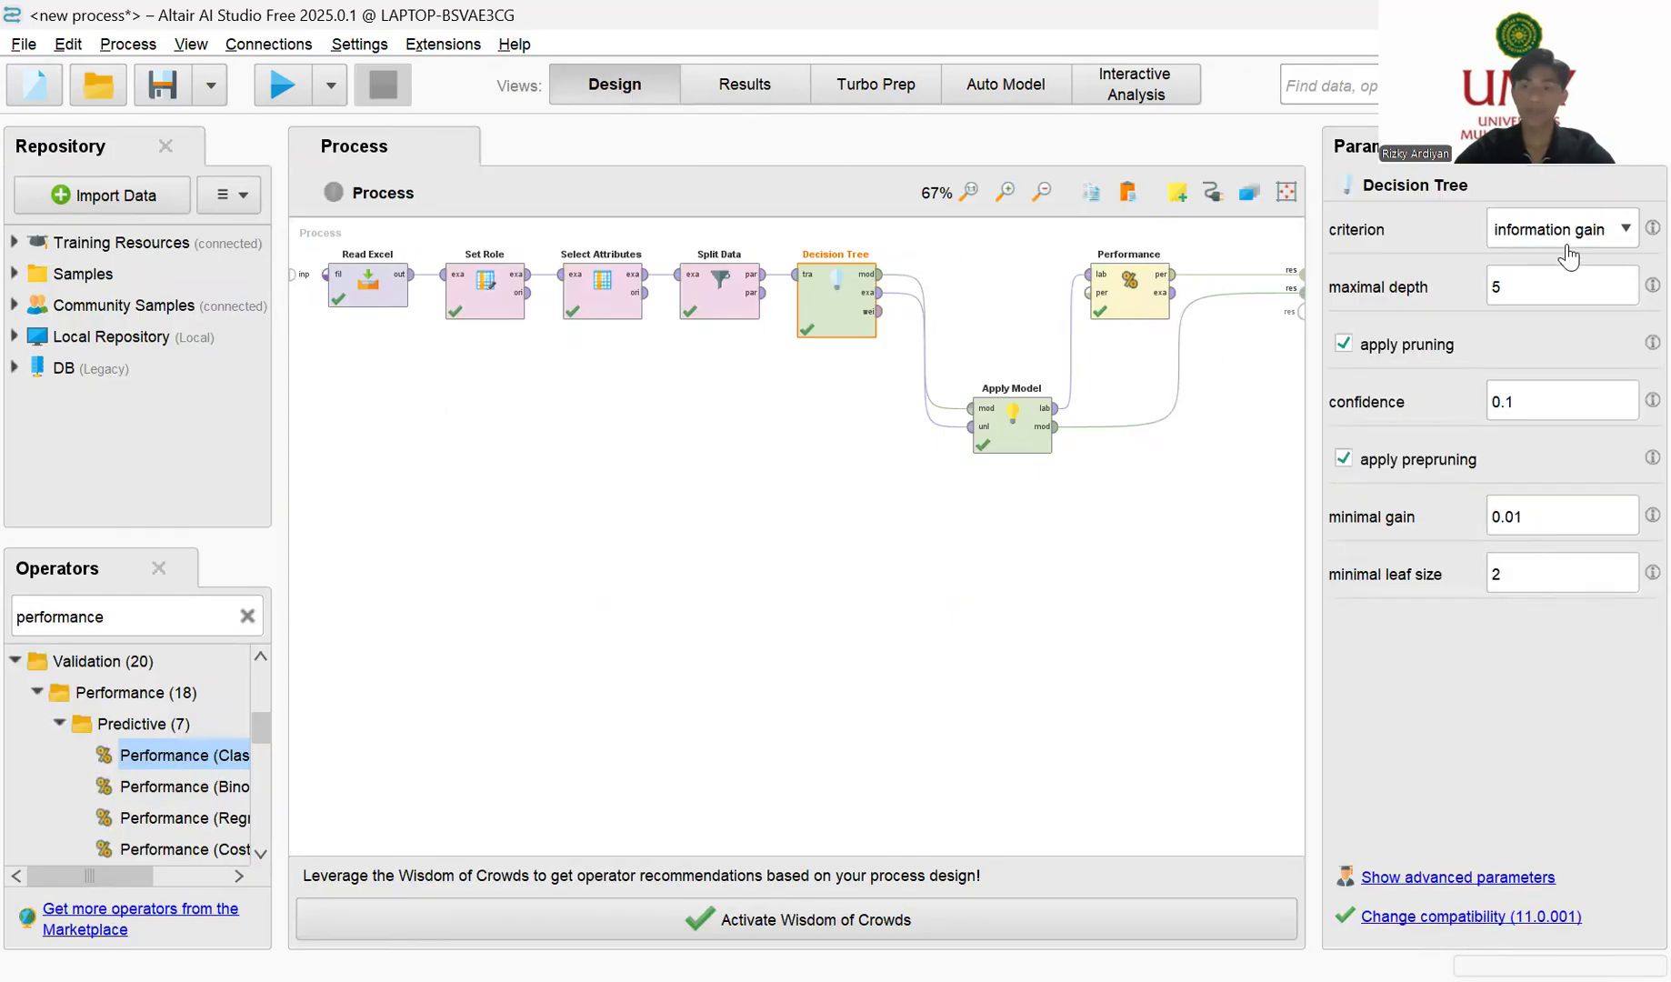
click(1345, 345)
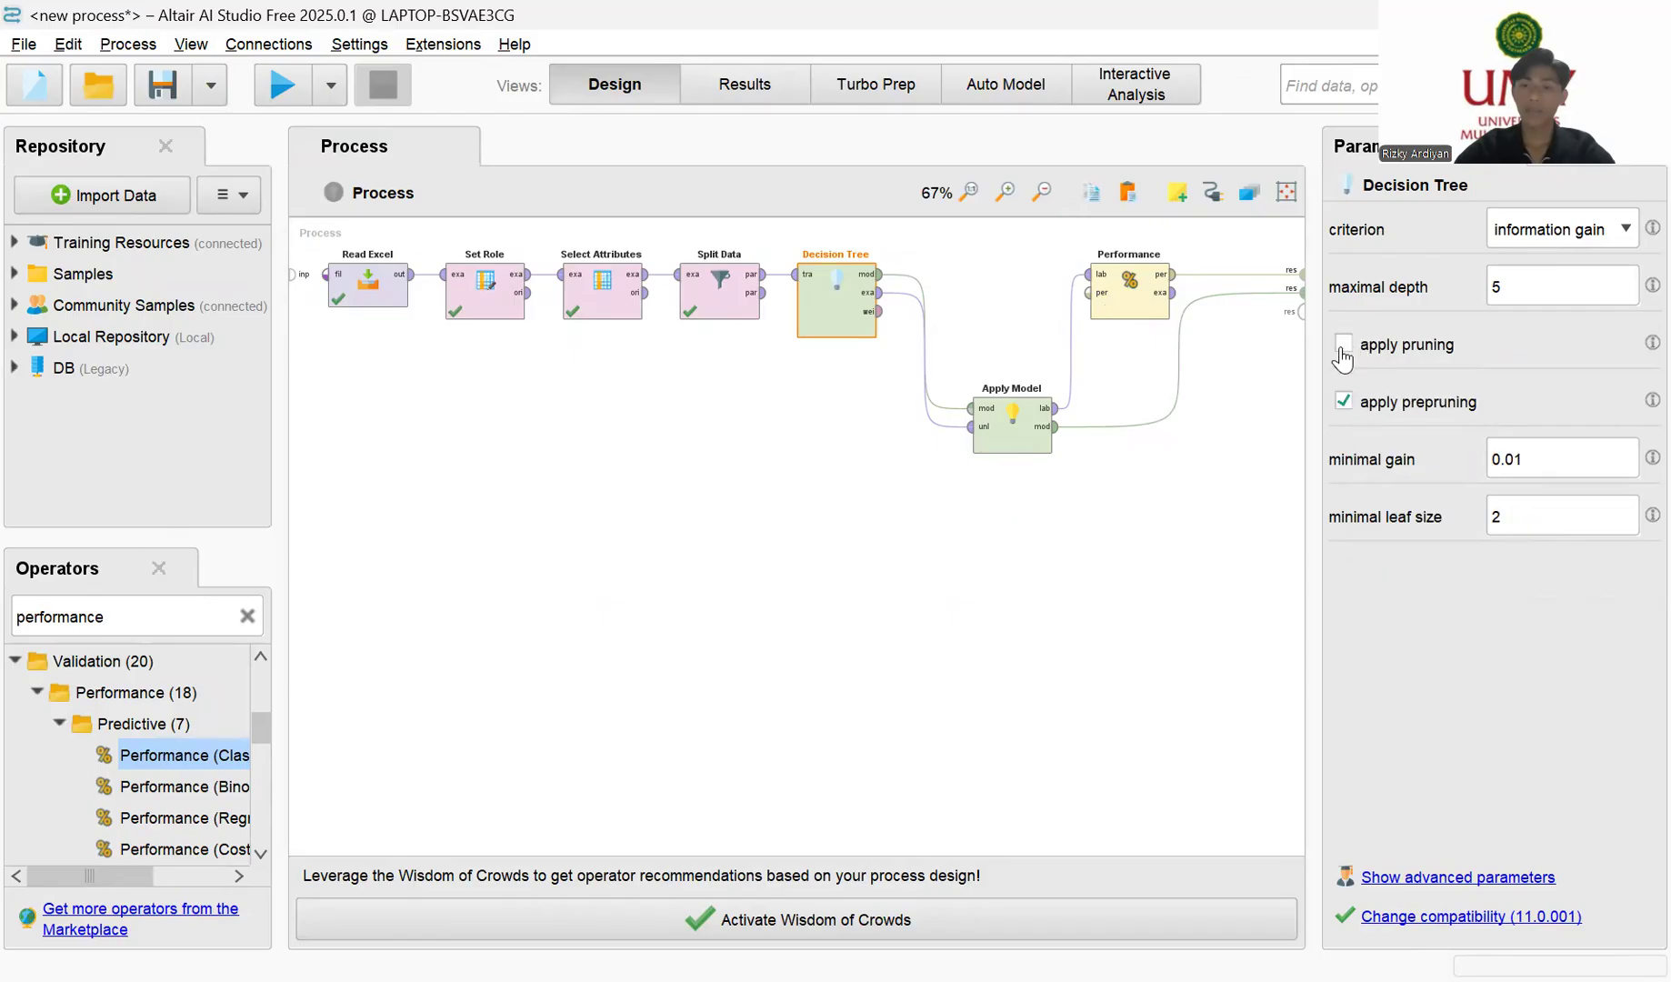
click(1346, 403)
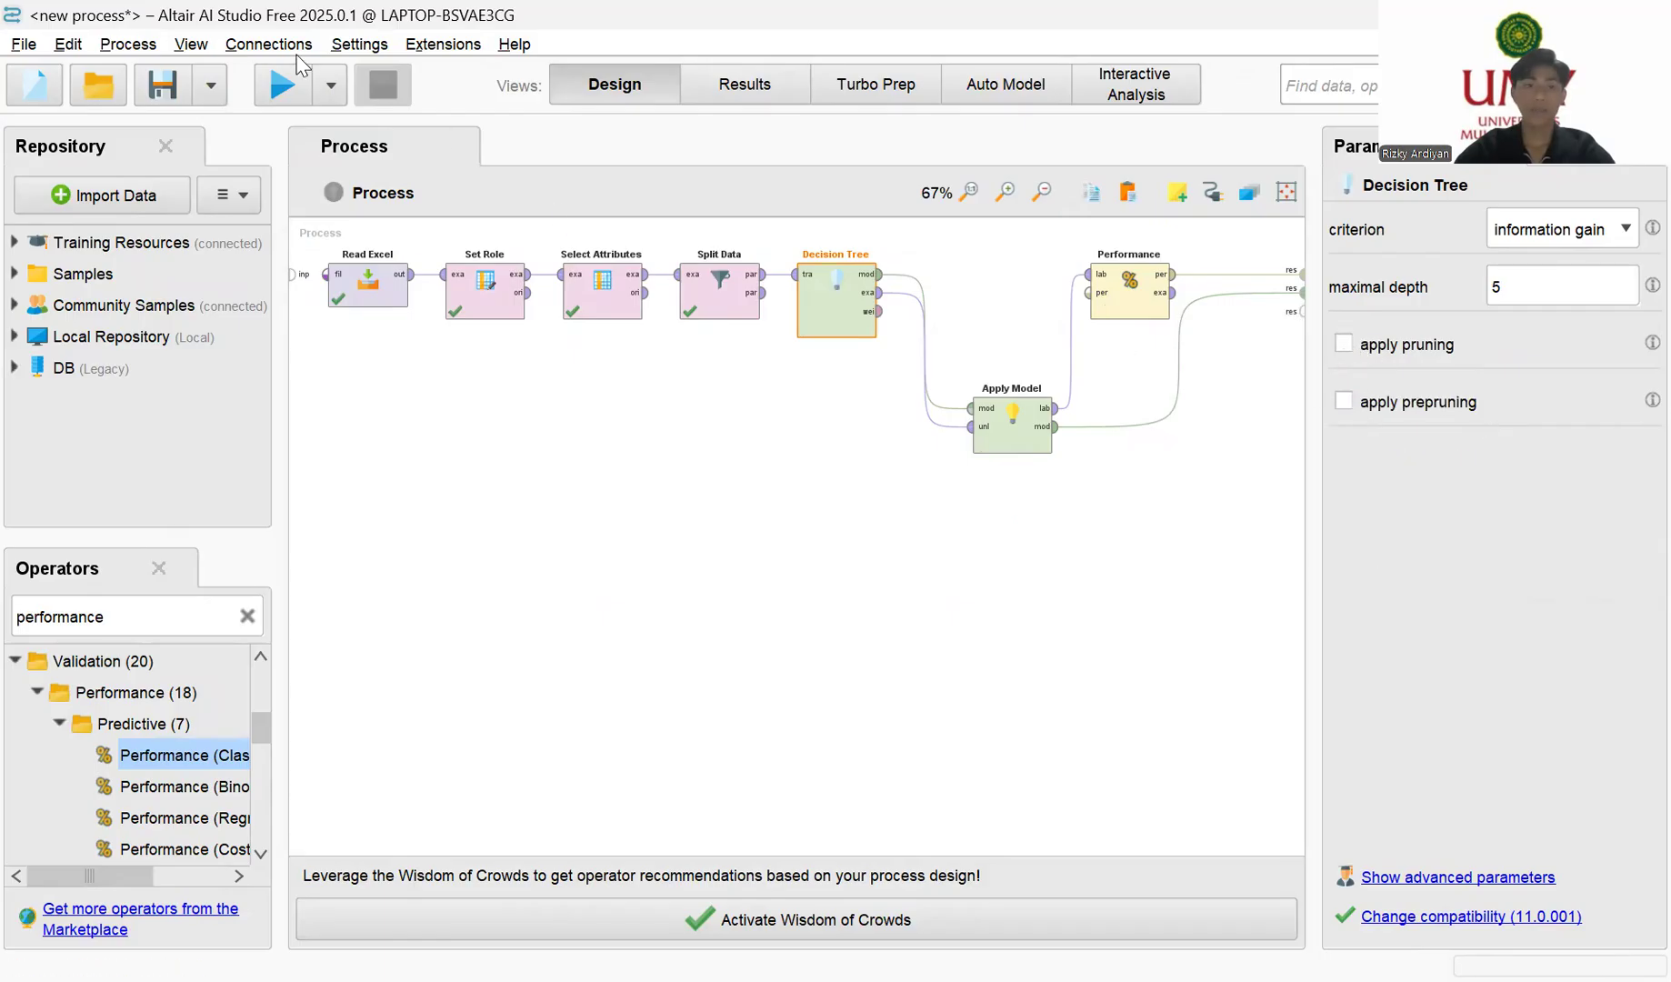
click(281, 86)
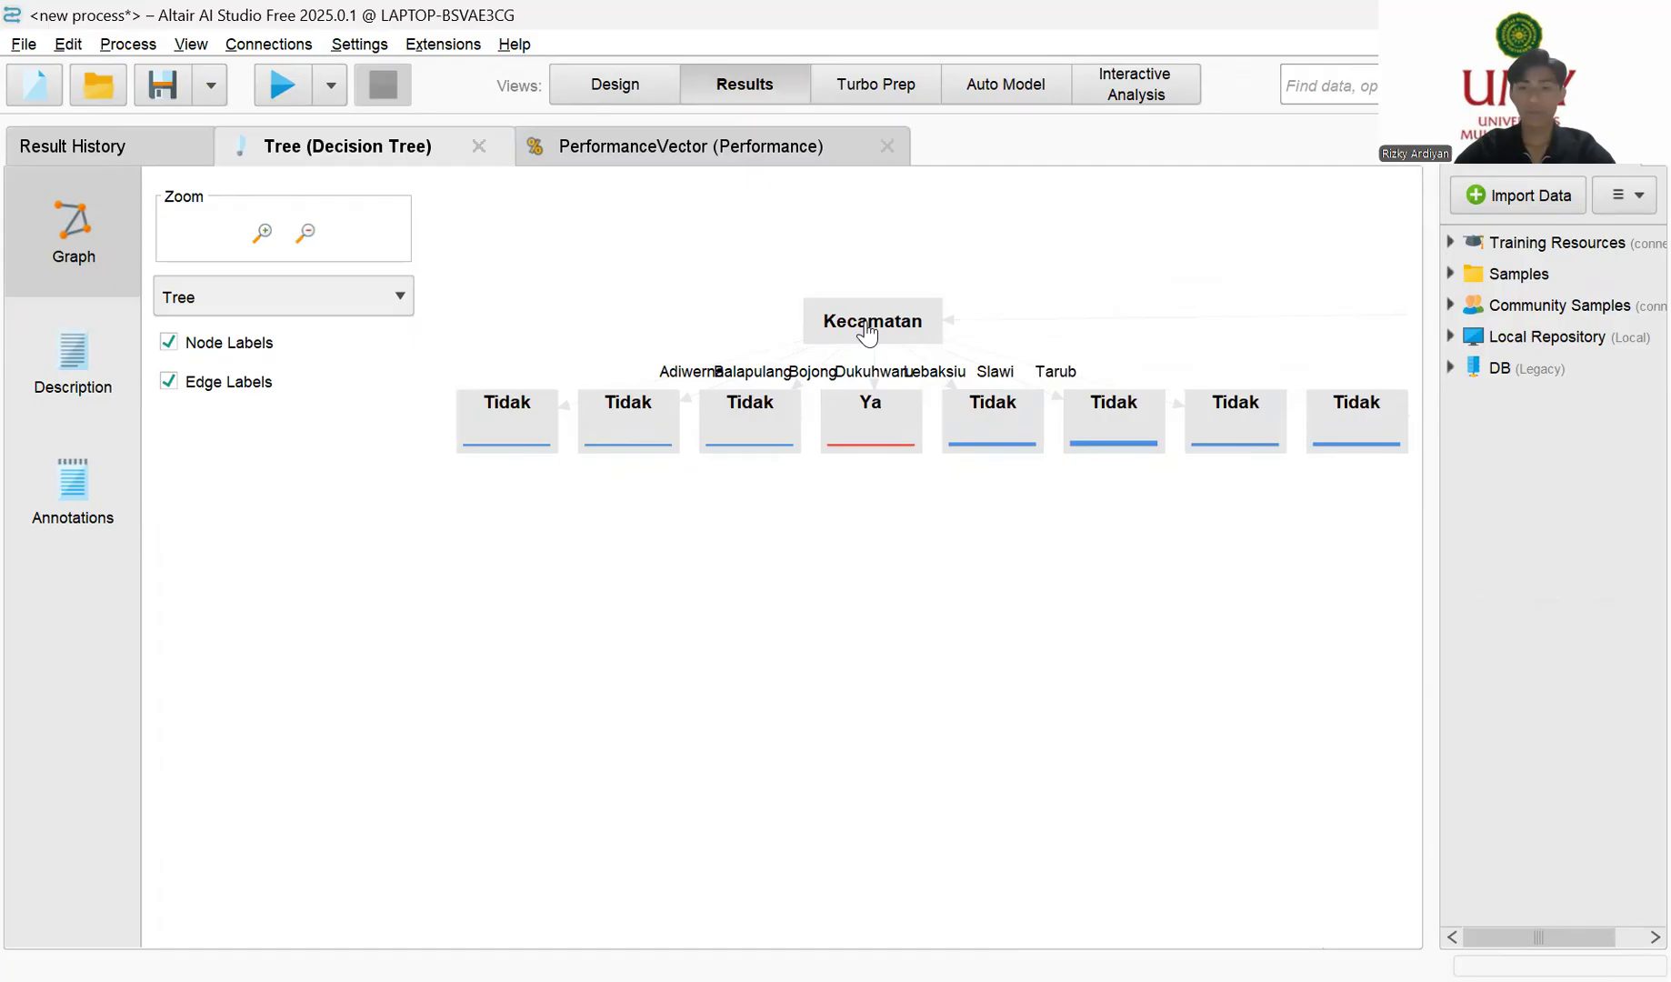
Step: Examine the Kecamatan, Jenis Kelamin and No.Urut Caleg branches across the unpruned decision tree
drag(858, 335, 784, 286)
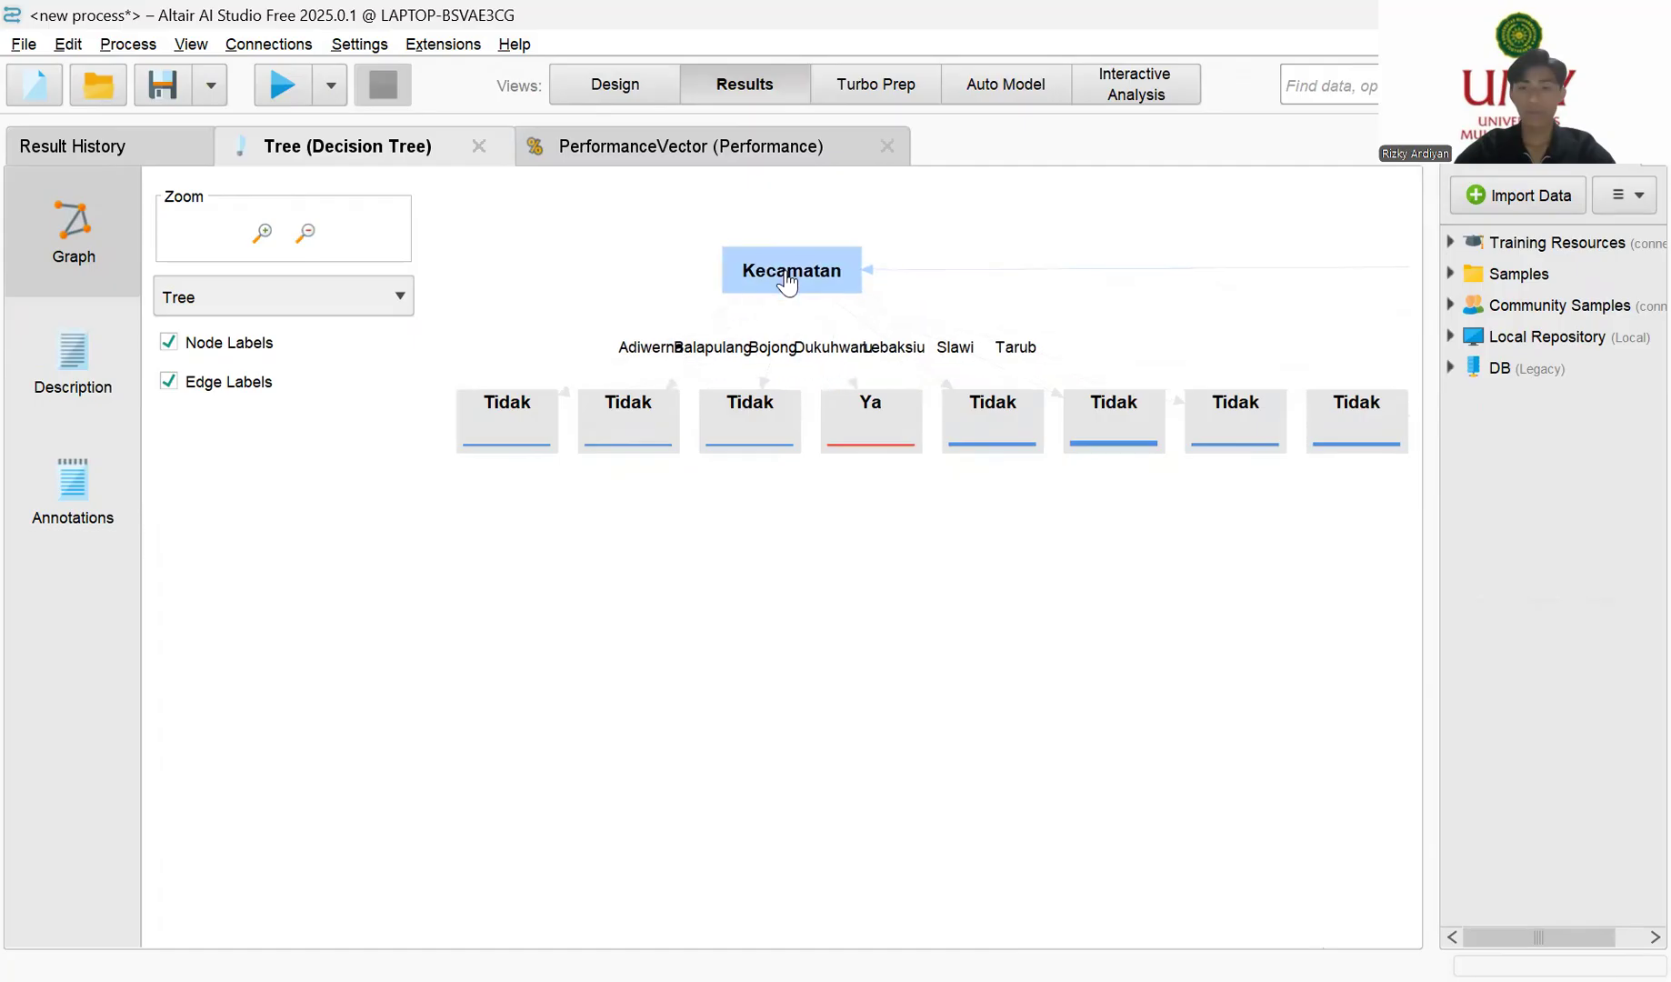
click(305, 233)
drag(999, 646, 637, 678)
drag(1242, 683, 616, 671)
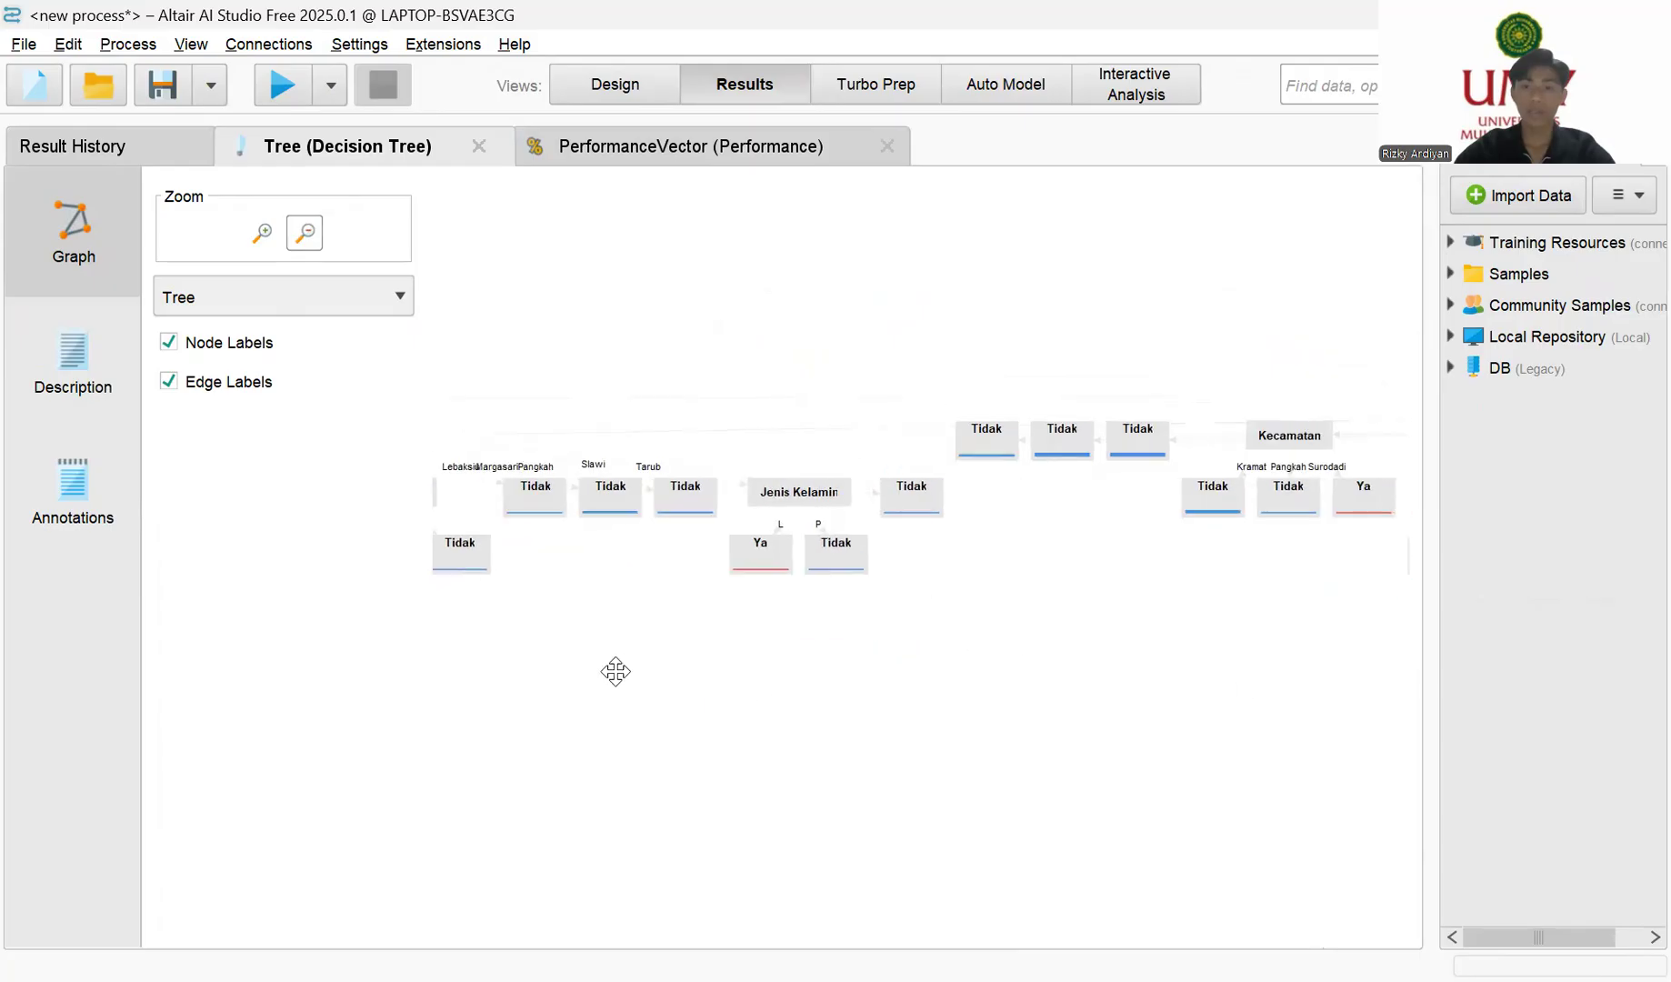
drag(1183, 600, 653, 590)
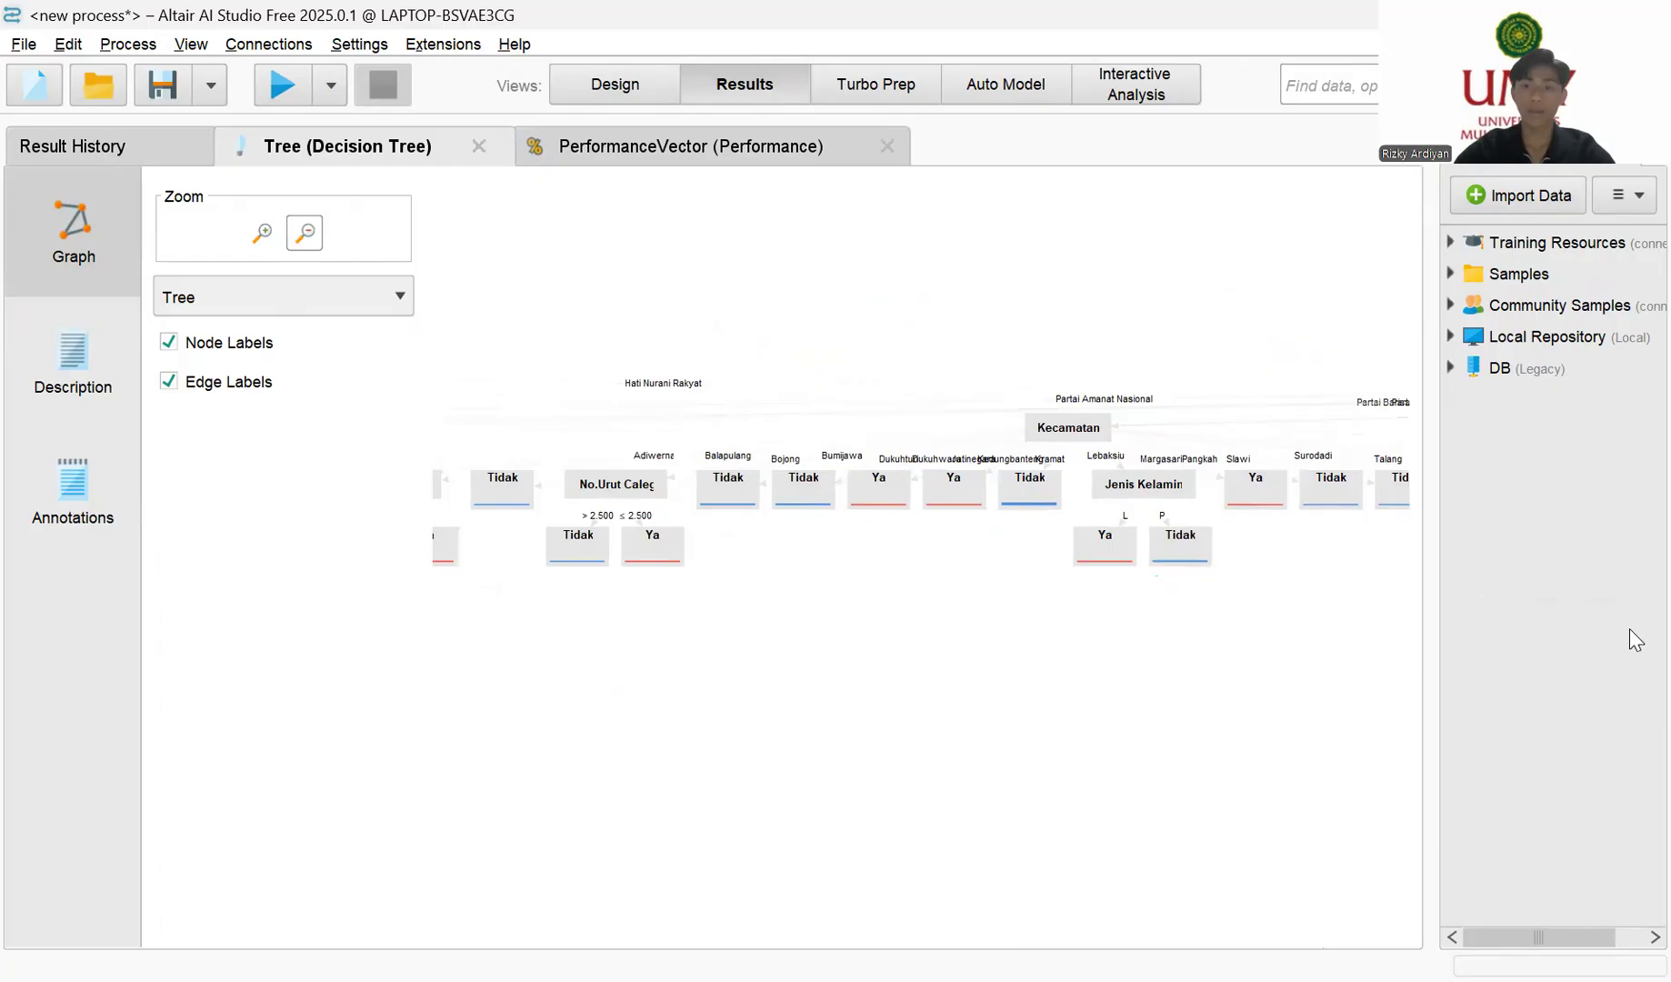
drag(1258, 649, 805, 620)
drag(1000, 707, 720, 642)
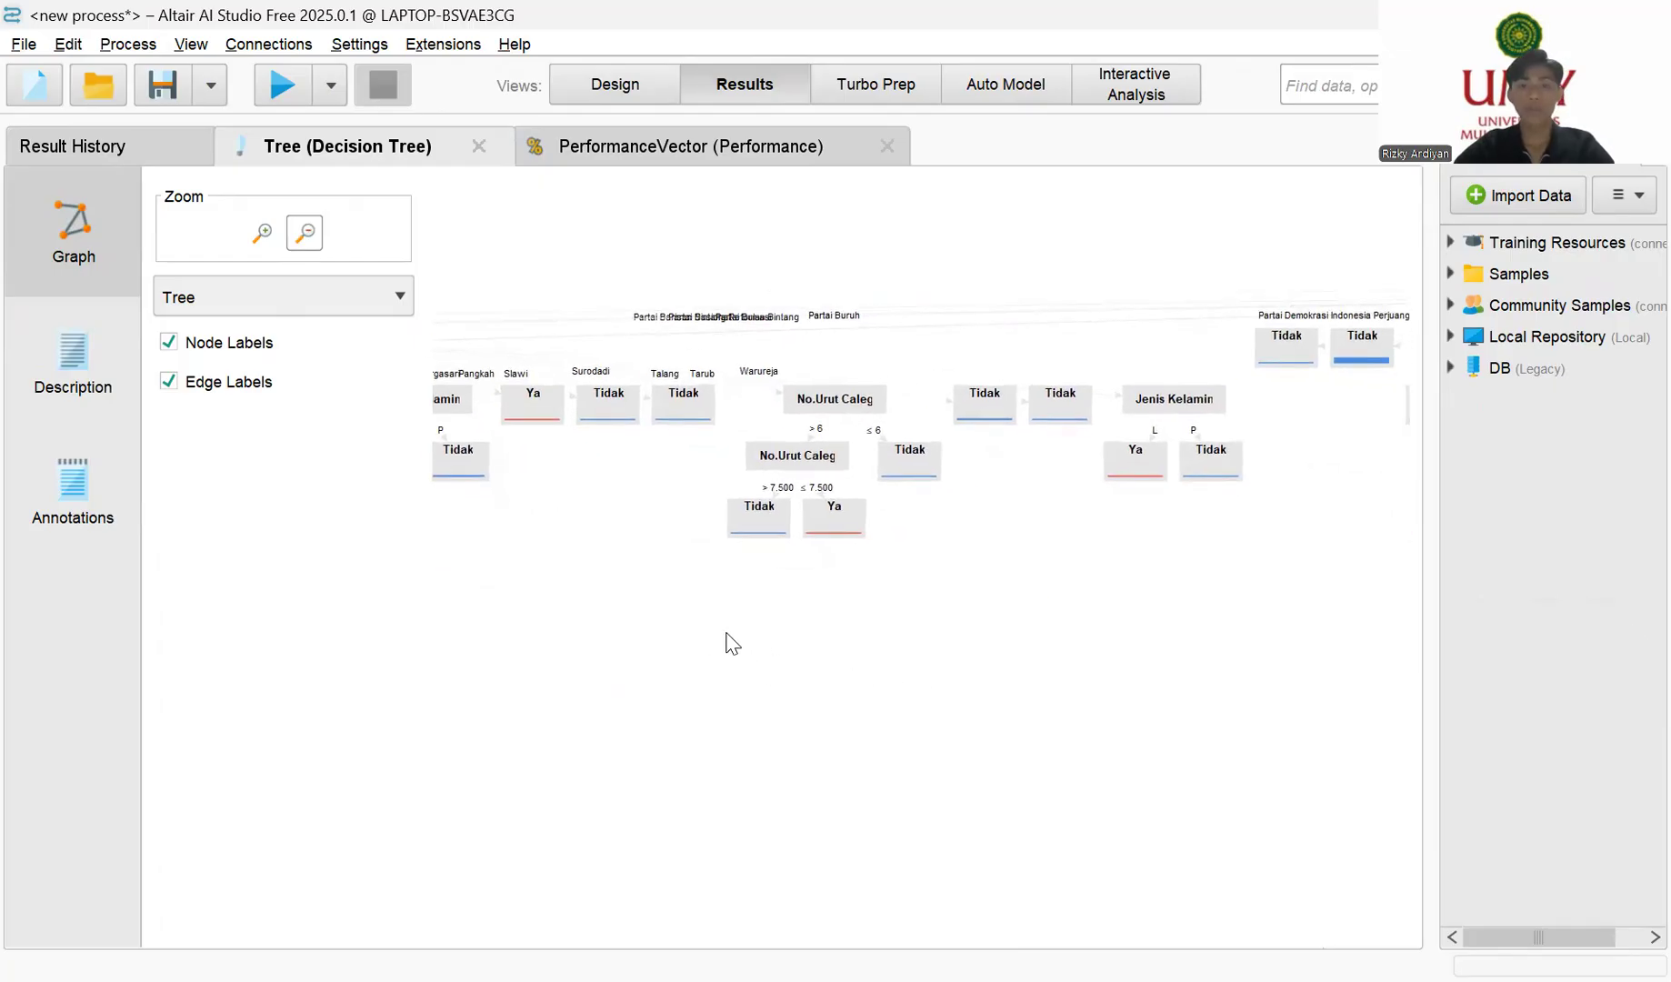
drag(1082, 594, 594, 593)
drag(1245, 506, 1060, 507)
drag(993, 596, 485, 591)
drag(1275, 653, 900, 630)
Step: Reposition the Nama Partai Politik node and bring the Partai Demokrat and Partai Gerindra Kecamatan nodes closer to it
drag(895, 303, 900, 237)
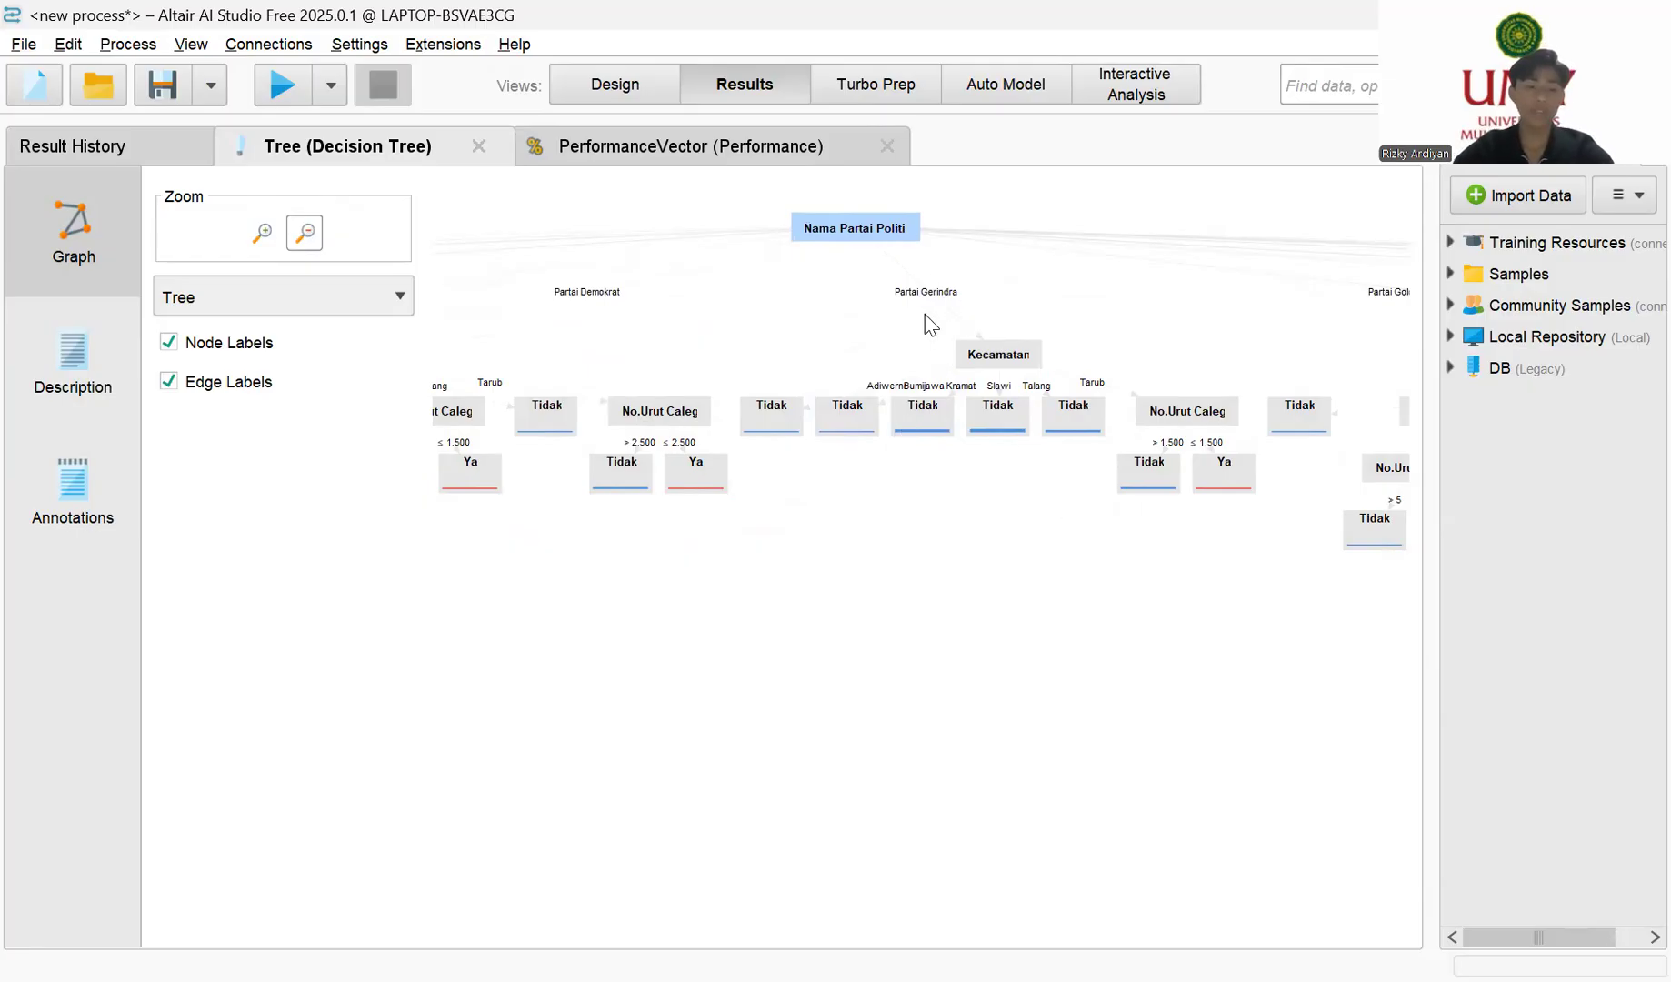
drag(864, 332, 1071, 422)
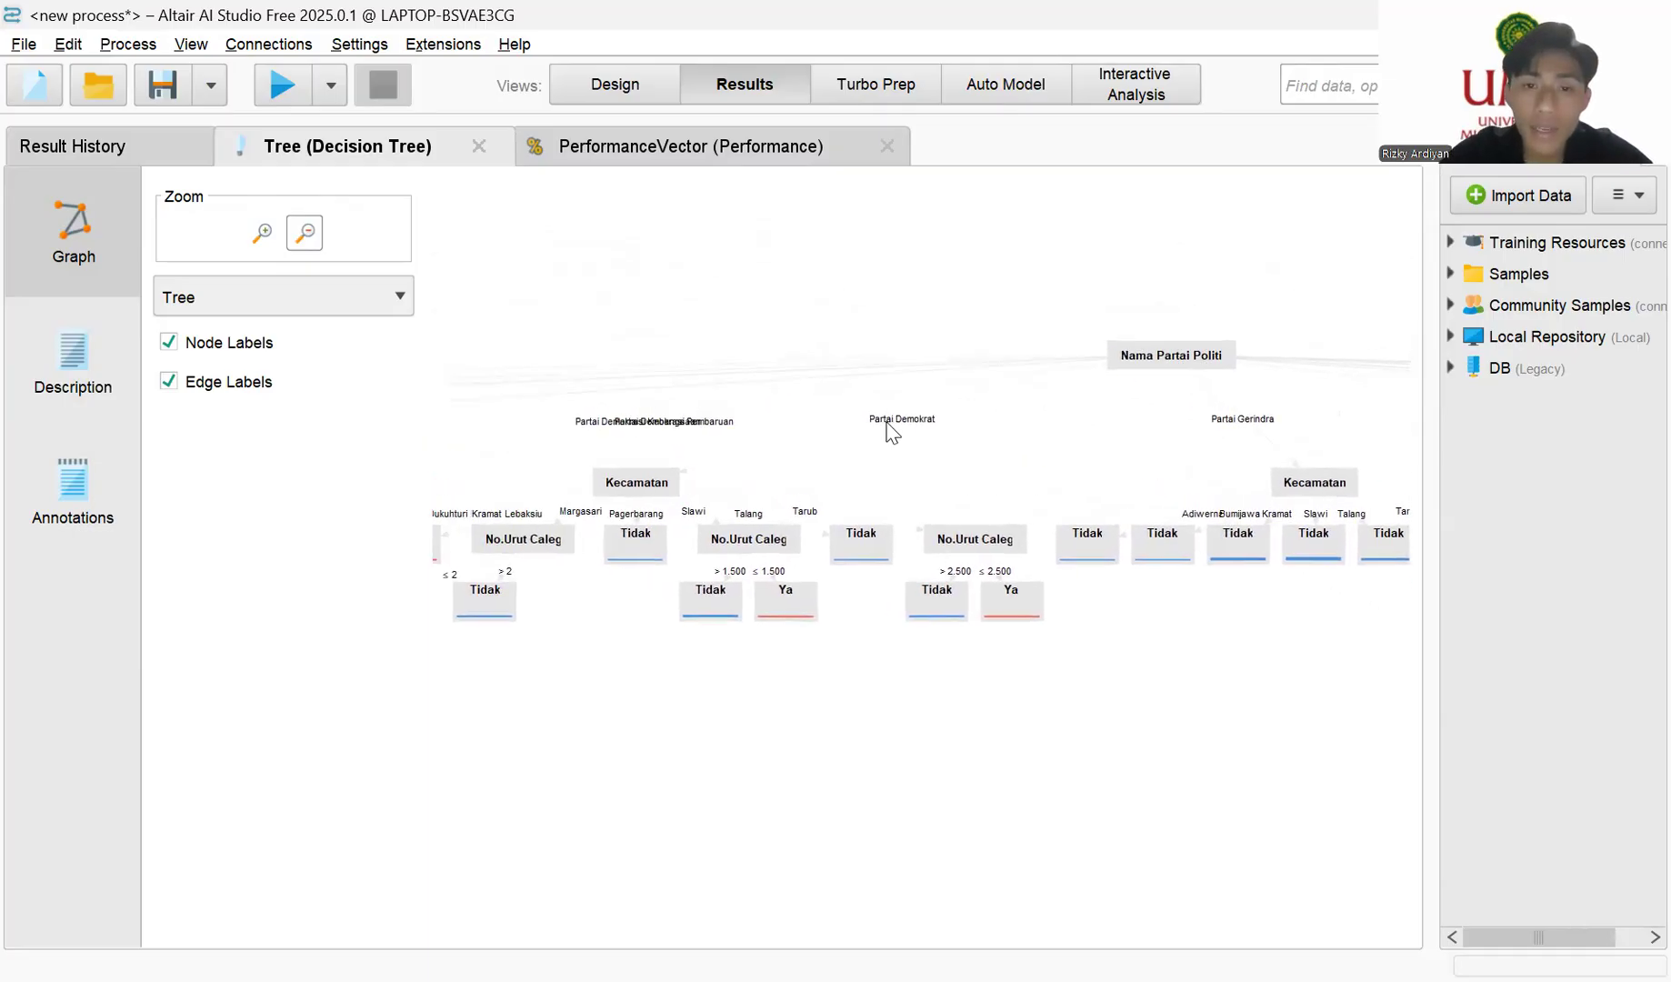
drag(715, 489, 917, 447)
drag(1336, 489, 1173, 435)
drag(1237, 682, 756, 662)
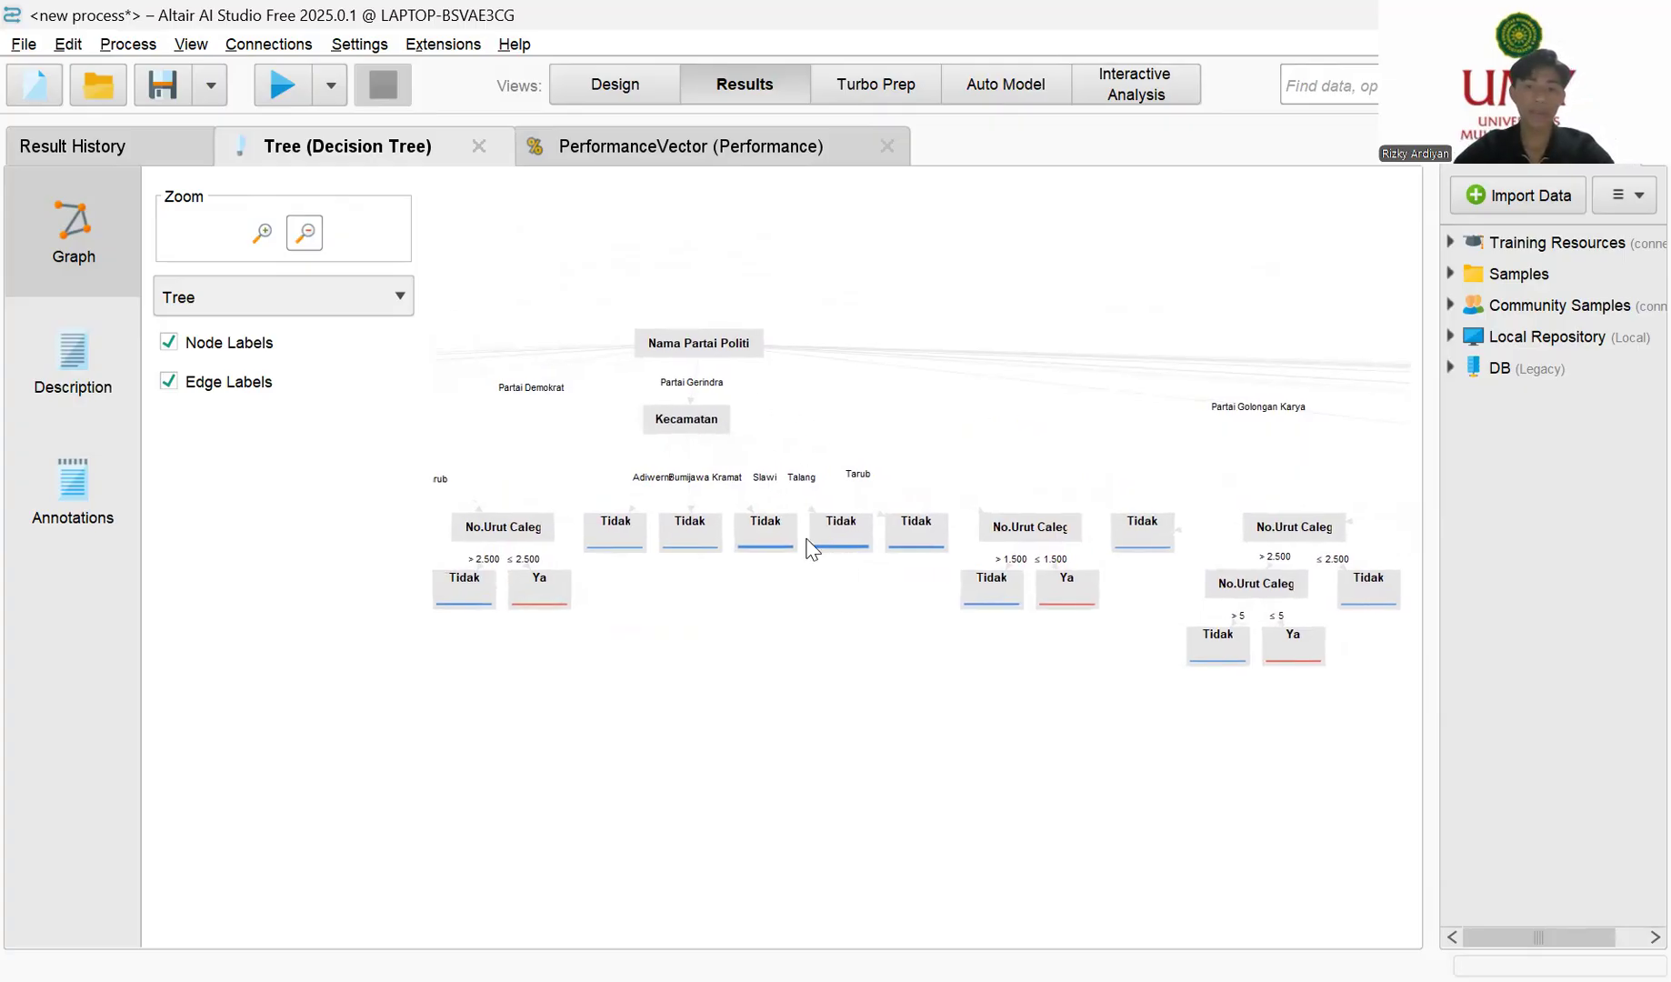
Step: Inspect the branches around the Nama Partai Politik node and zoom the tree out for a wider overview
drag(750, 385, 1064, 506)
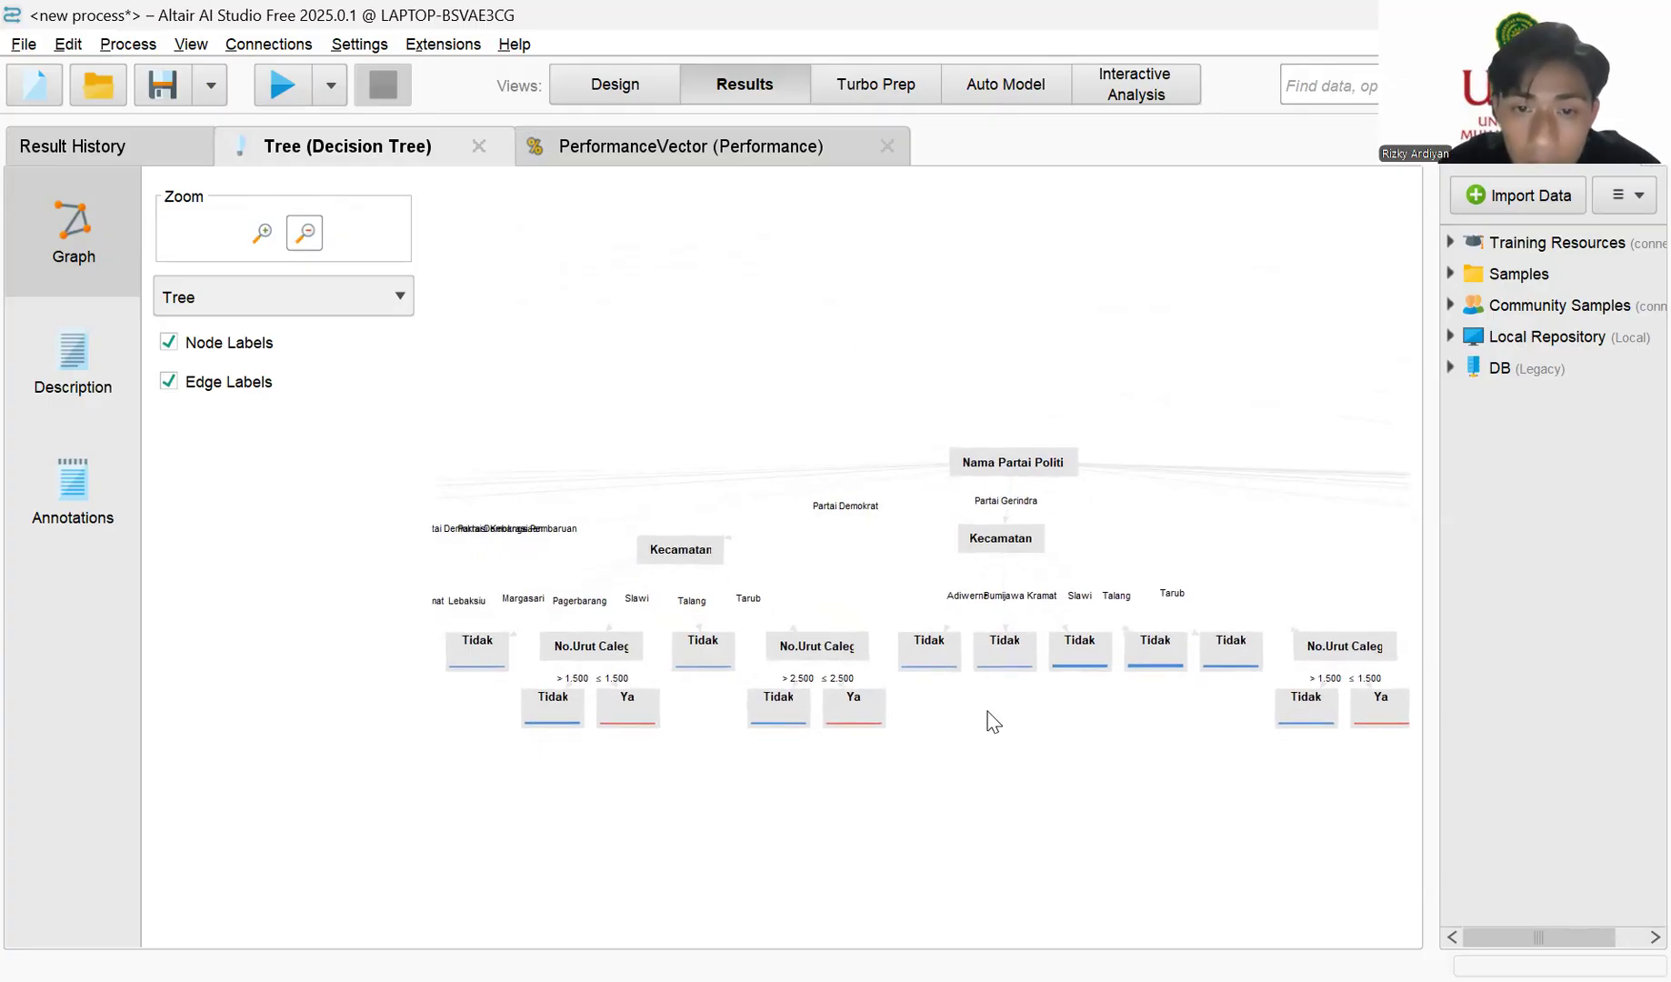
drag(855, 536, 1548, 622)
drag(912, 541, 394, 467)
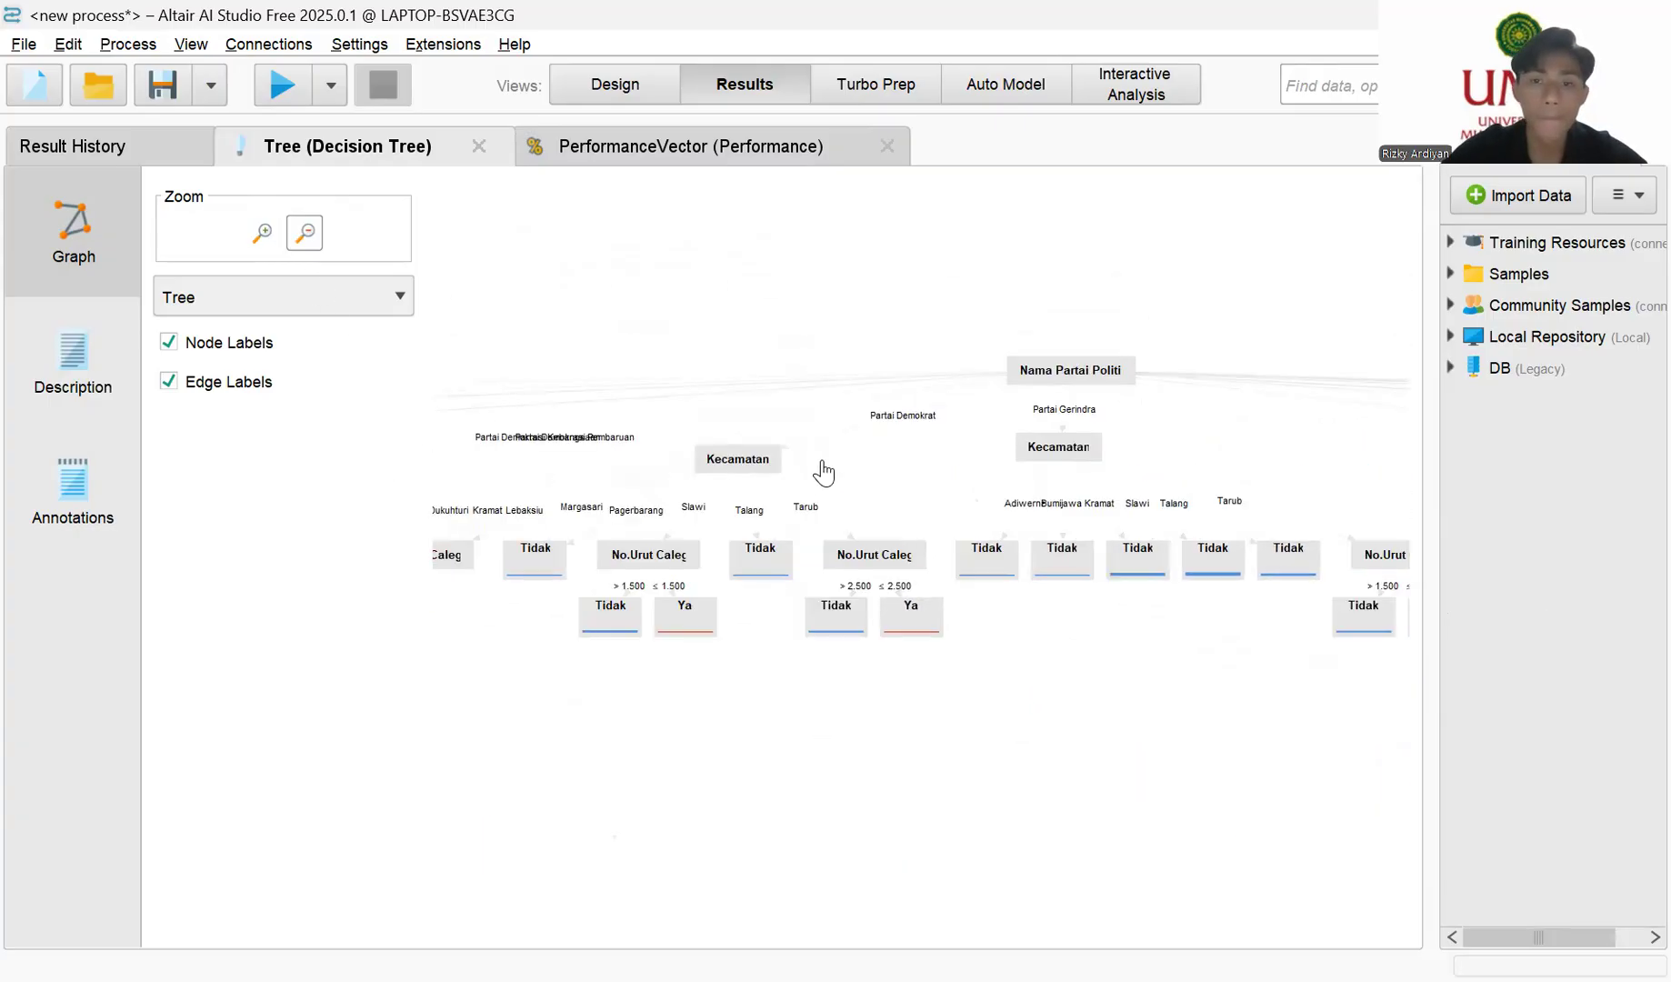
click(305, 233)
click(306, 233)
click(305, 233)
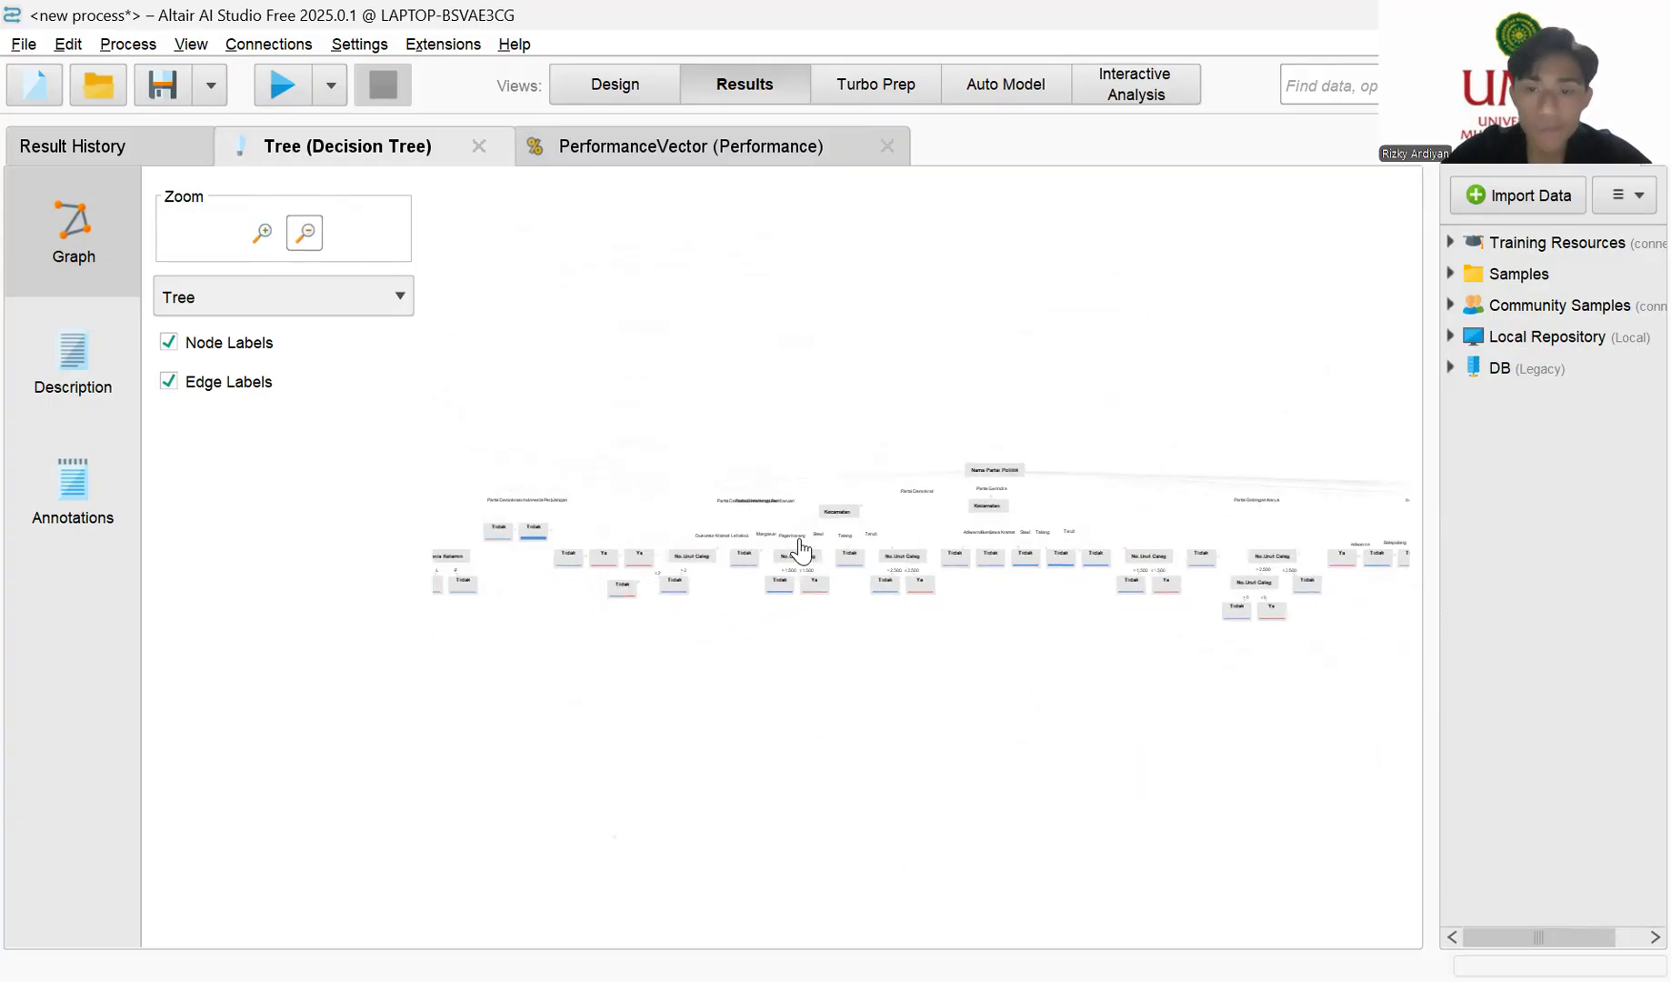
Step: Enlarge the tree and reposition the Kecamatan nodes under Partai Gerindra and Partai Demokrat so their branches are easier to read
click(269, 233)
click(269, 234)
click(268, 233)
click(267, 234)
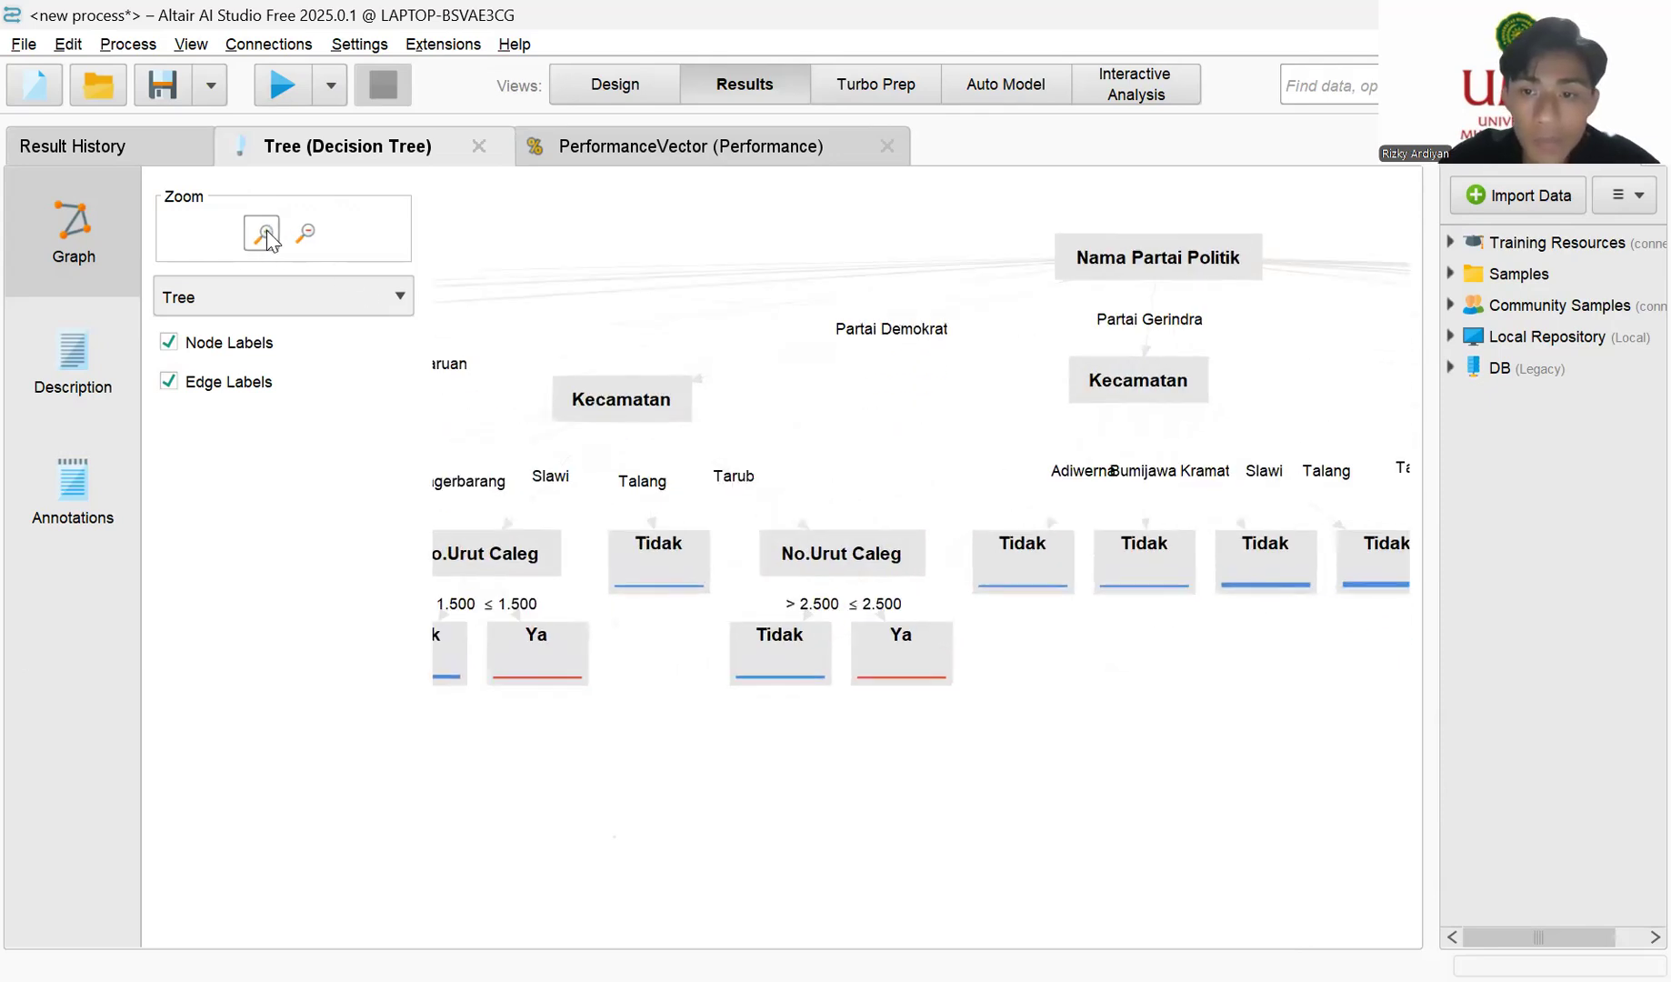
click(267, 233)
drag(1196, 350, 1247, 408)
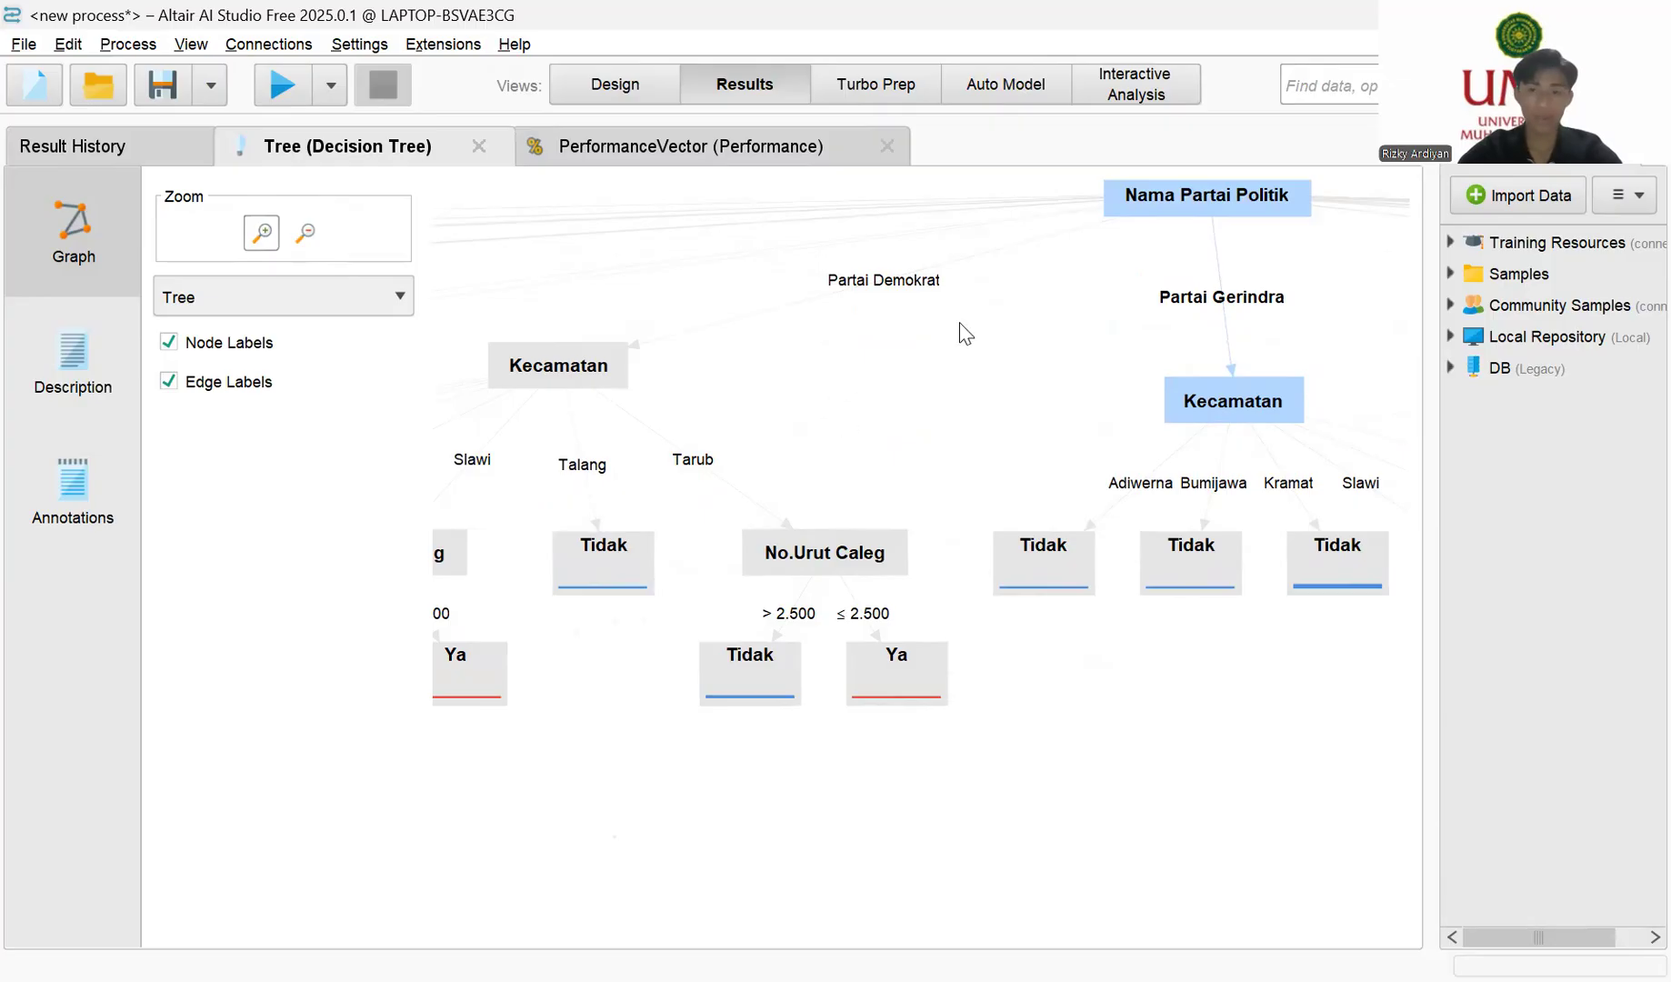
drag(910, 286, 967, 285)
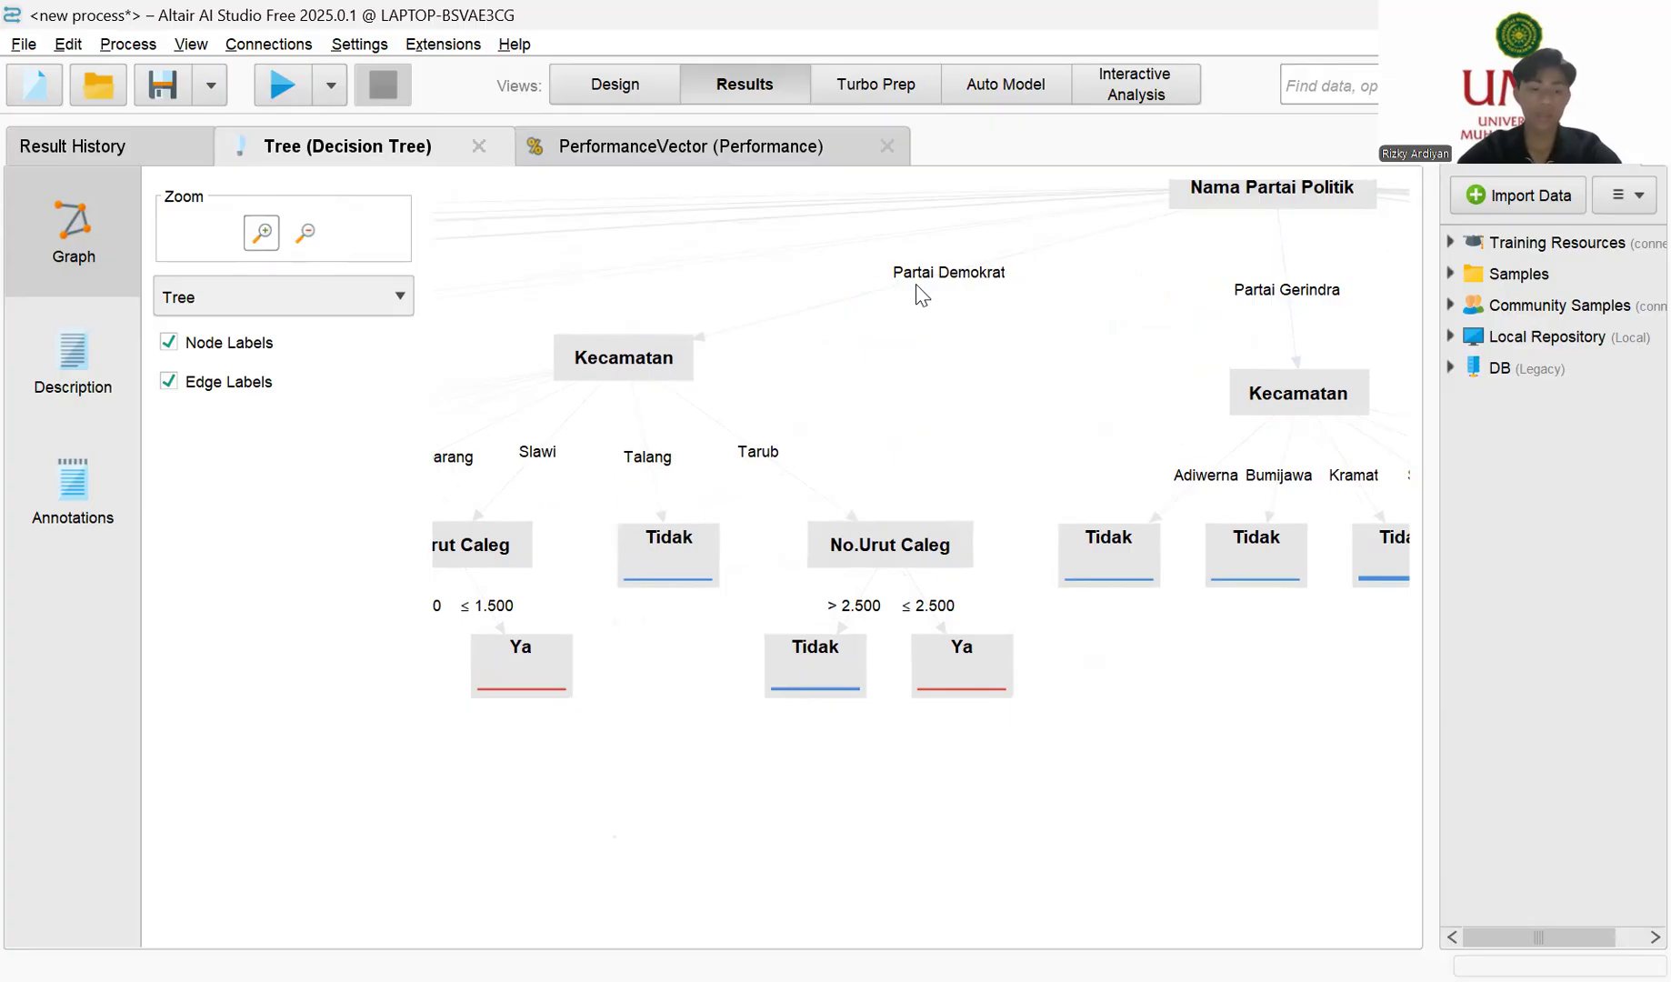
drag(627, 377, 793, 329)
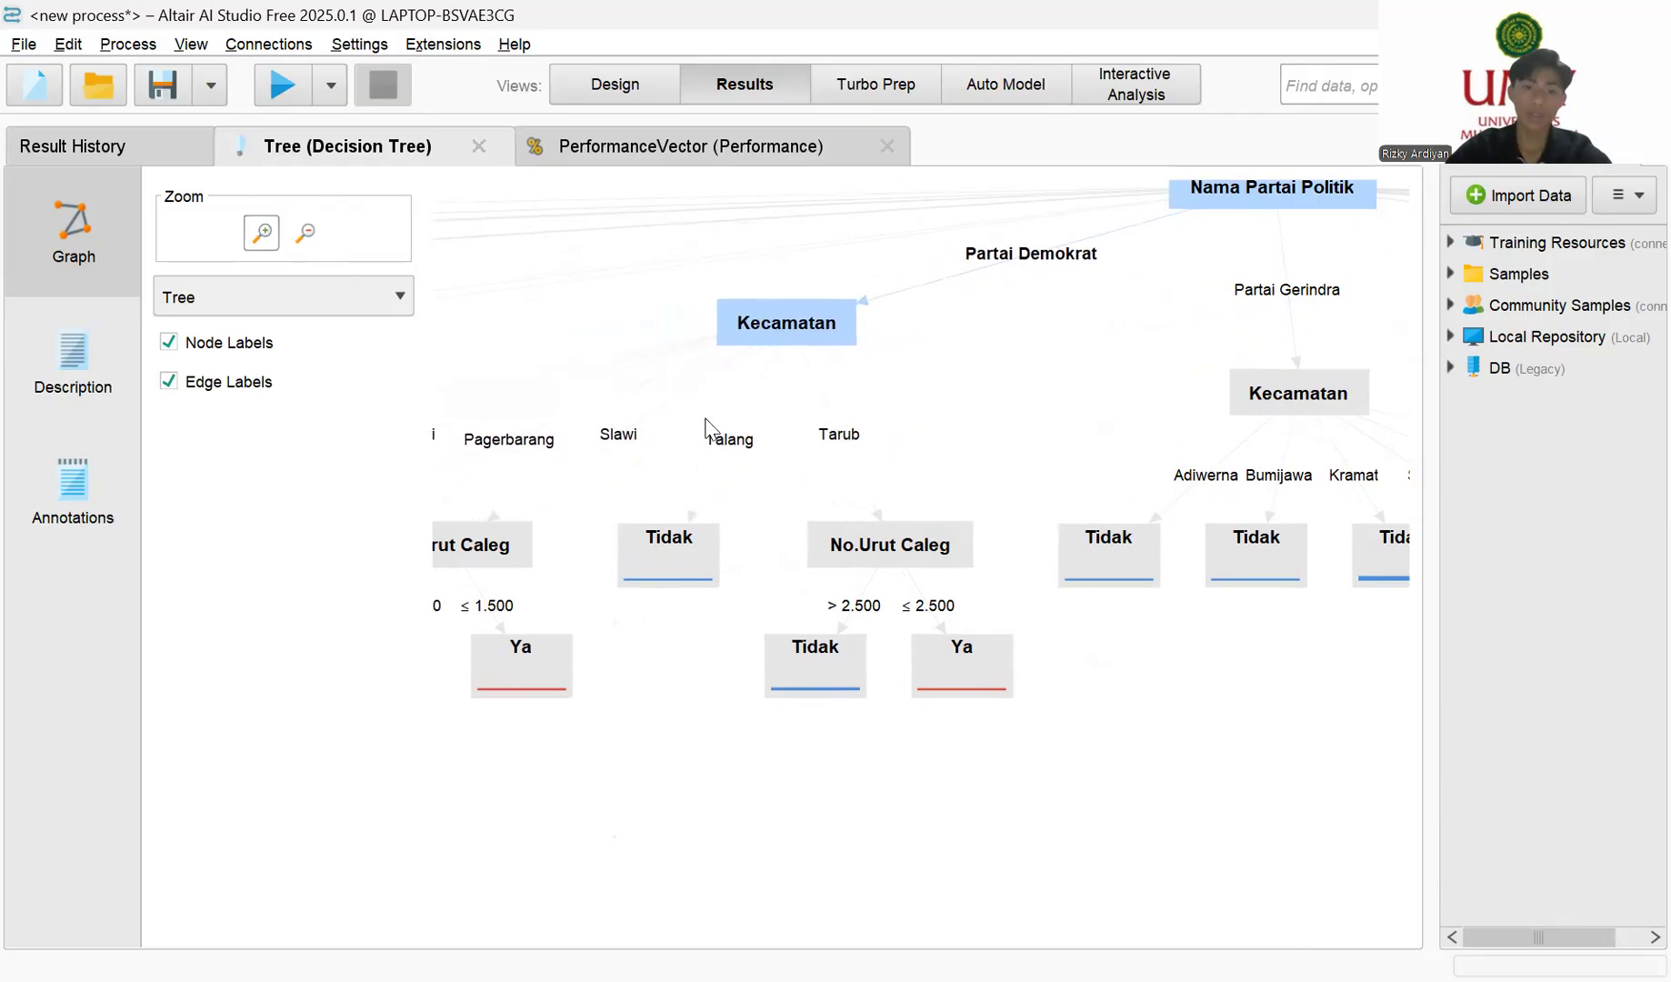
Step: Rearrange the Pagerbarang No.Urut Caleg node, its > 1.500 and ≤ 1.500 leaves and the neighbouring Tidak leaf in the Partai Demokrat branch
drag(639, 745, 955, 696)
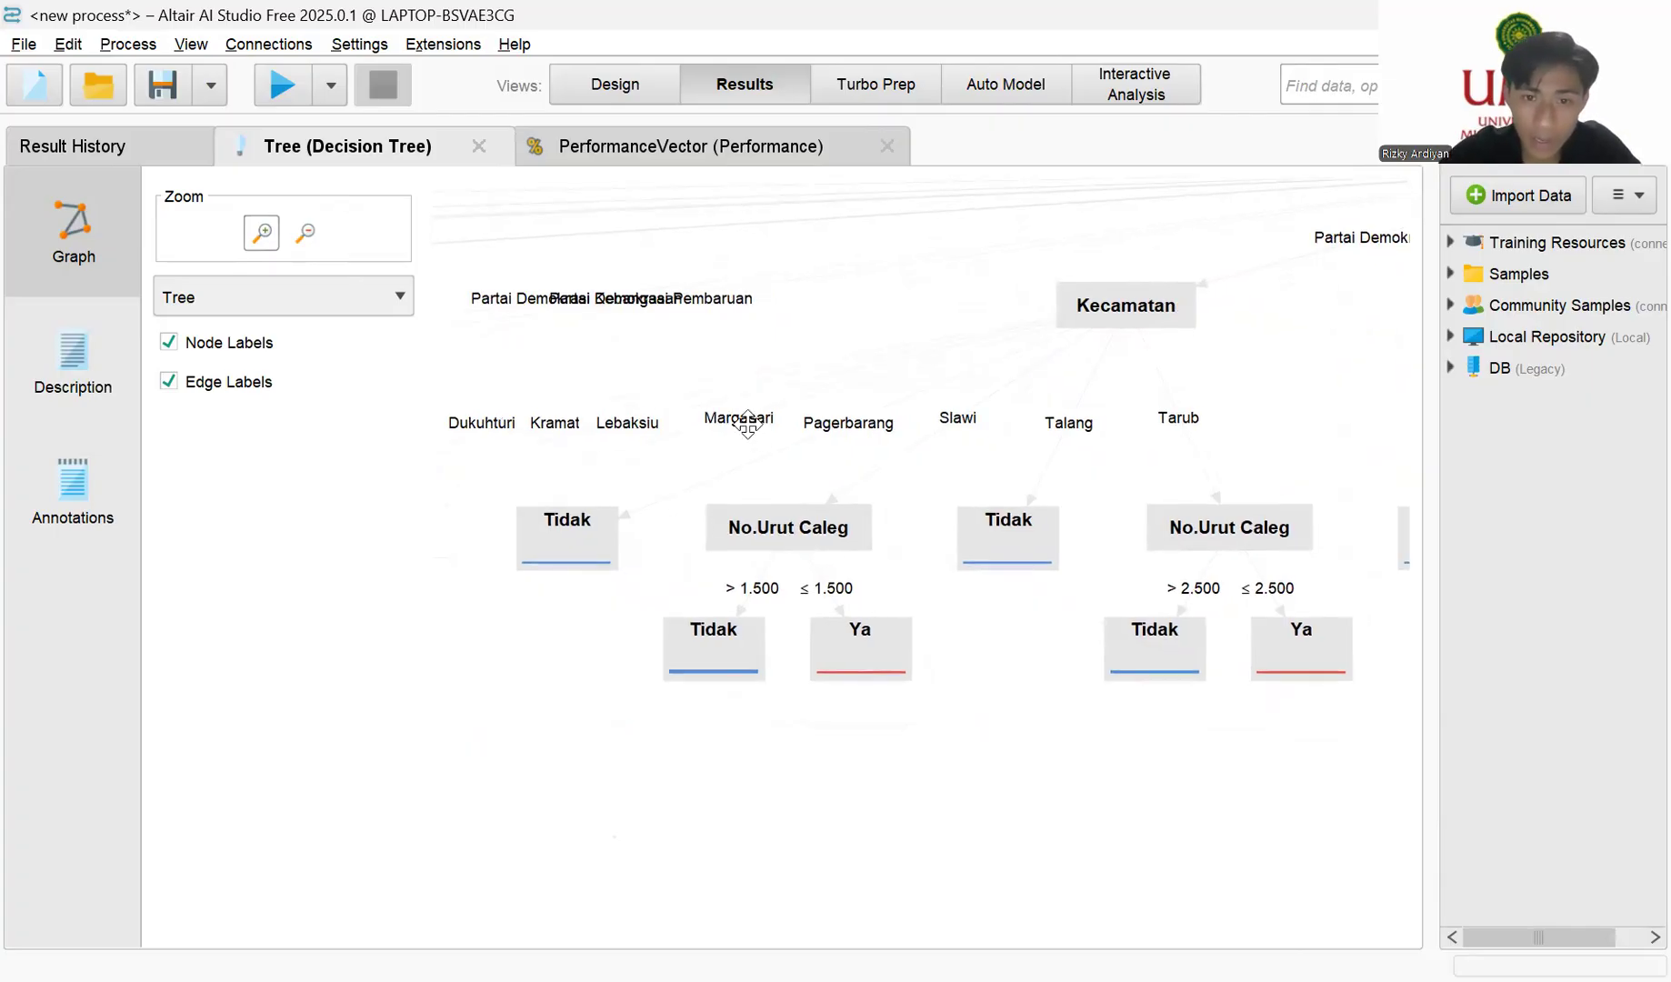
drag(697, 485, 920, 489)
drag(573, 500, 635, 545)
click(823, 555)
drag(837, 603, 842, 656)
drag(1035, 544, 1072, 574)
drag(1096, 698, 1139, 739)
drag(940, 676, 971, 700)
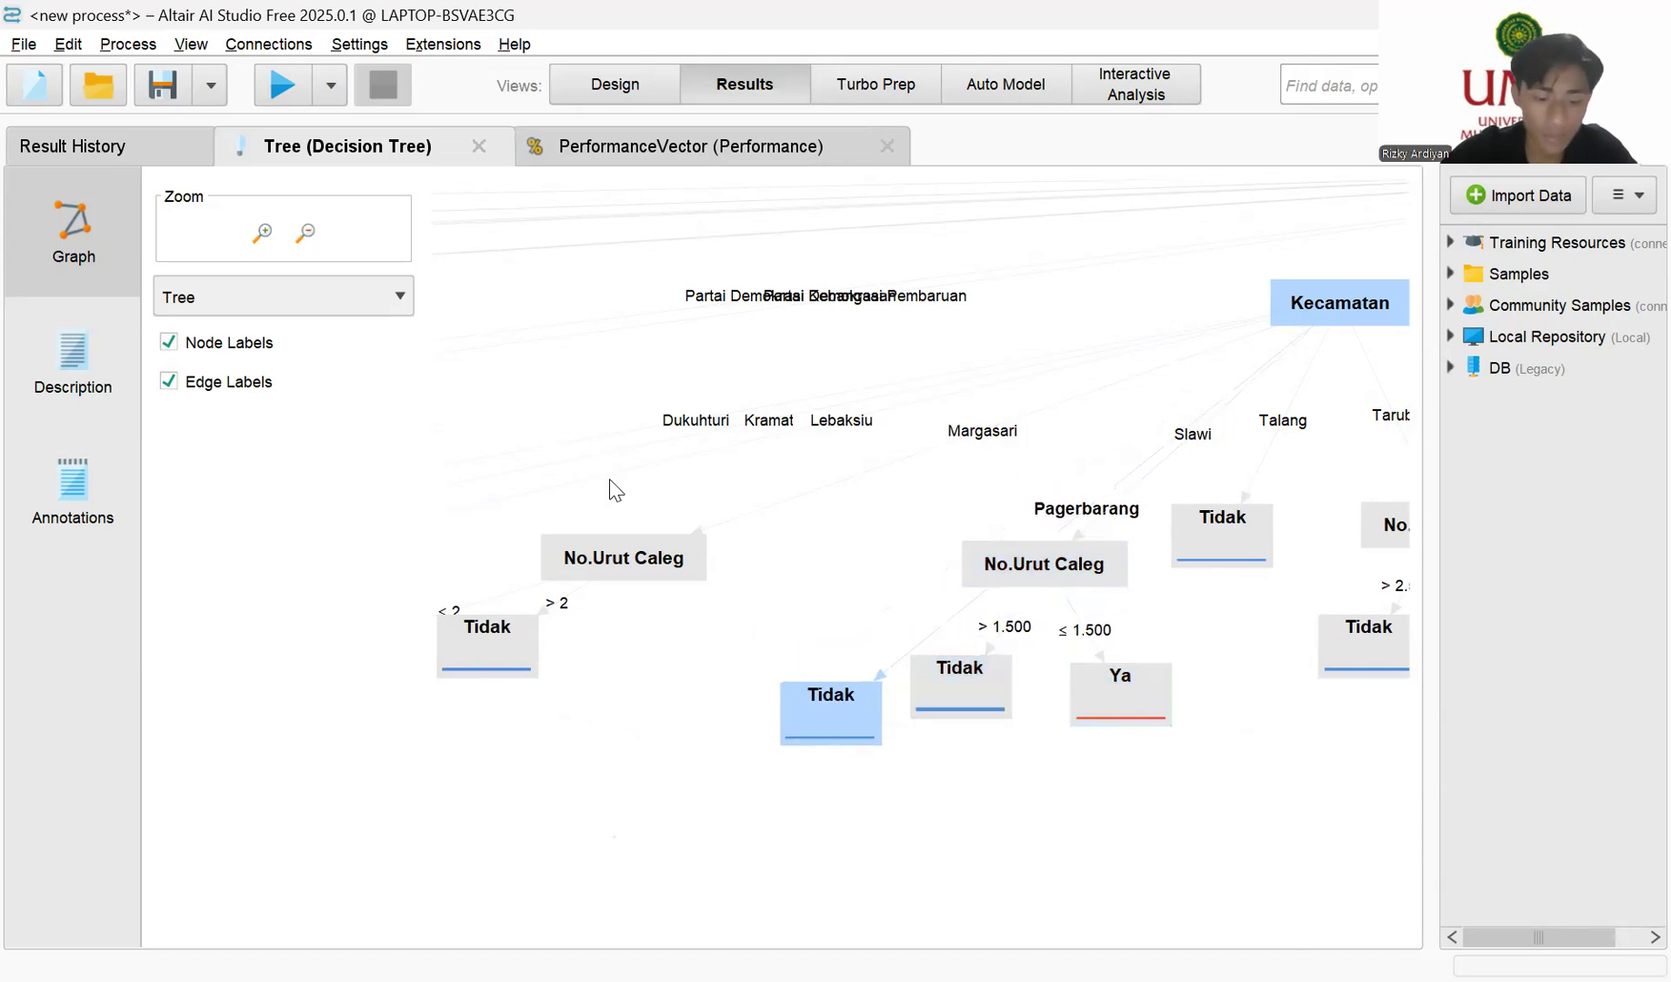
Step: Separate the > 2 and ≤ 2 leaves beneath the Margasari No.Urut Caleg node
drag(607, 480, 616, 490)
drag(621, 764, 692, 668)
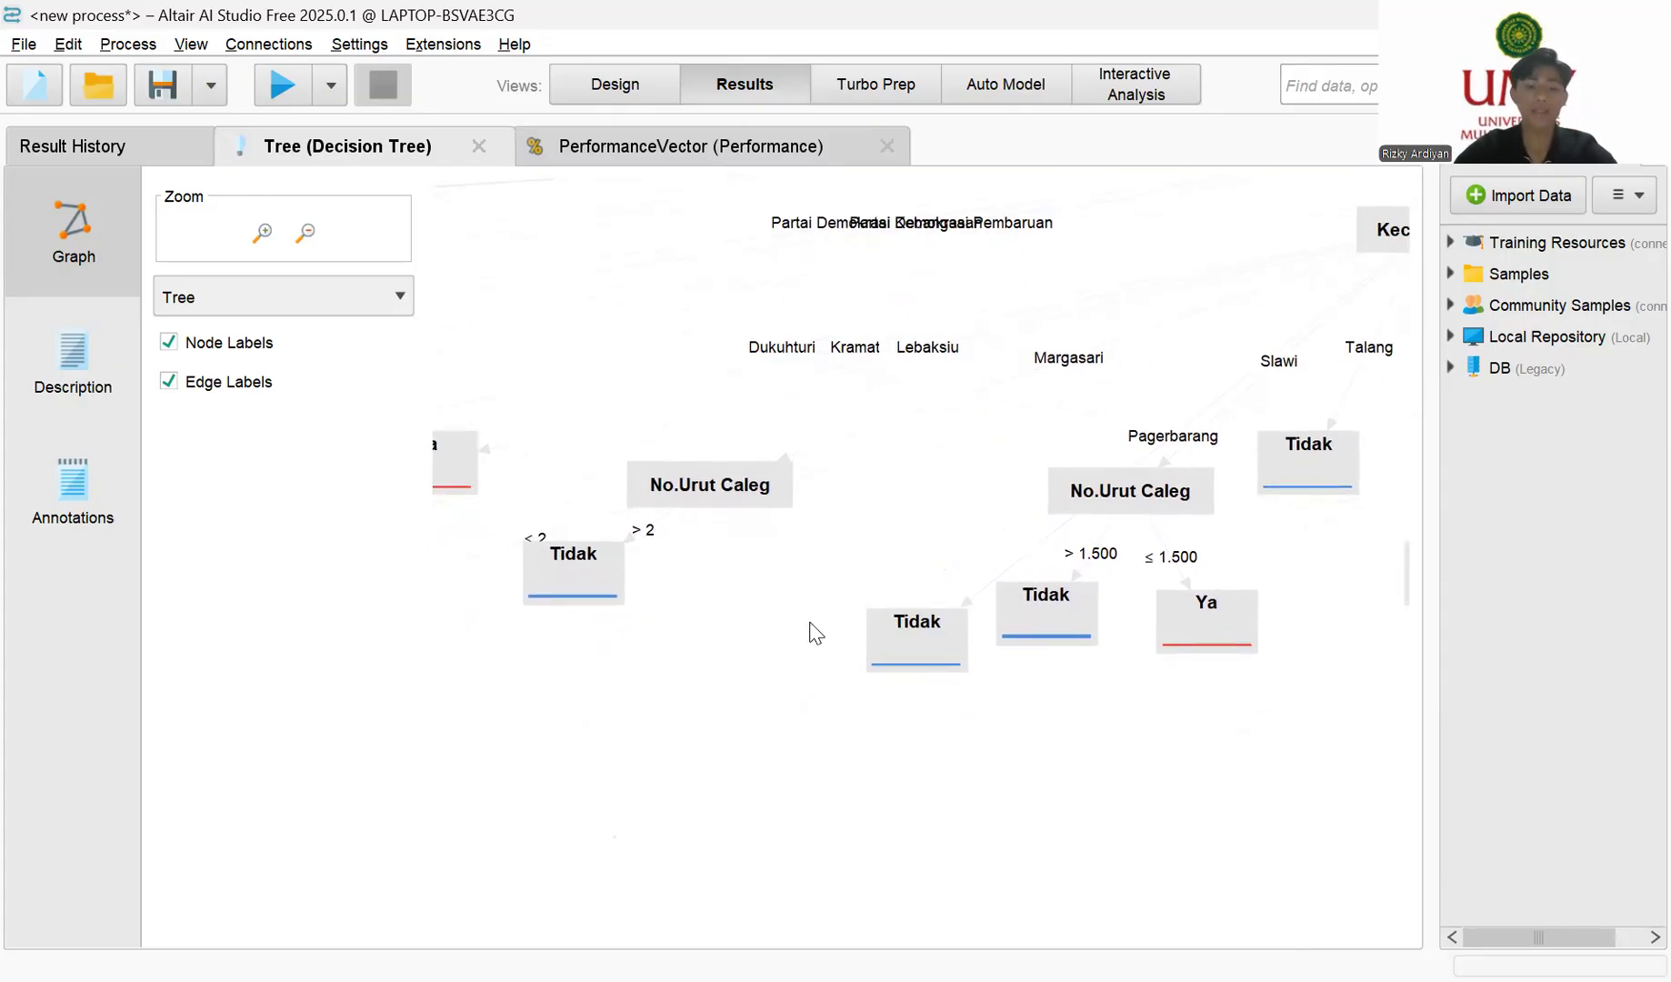
drag(881, 503, 937, 477)
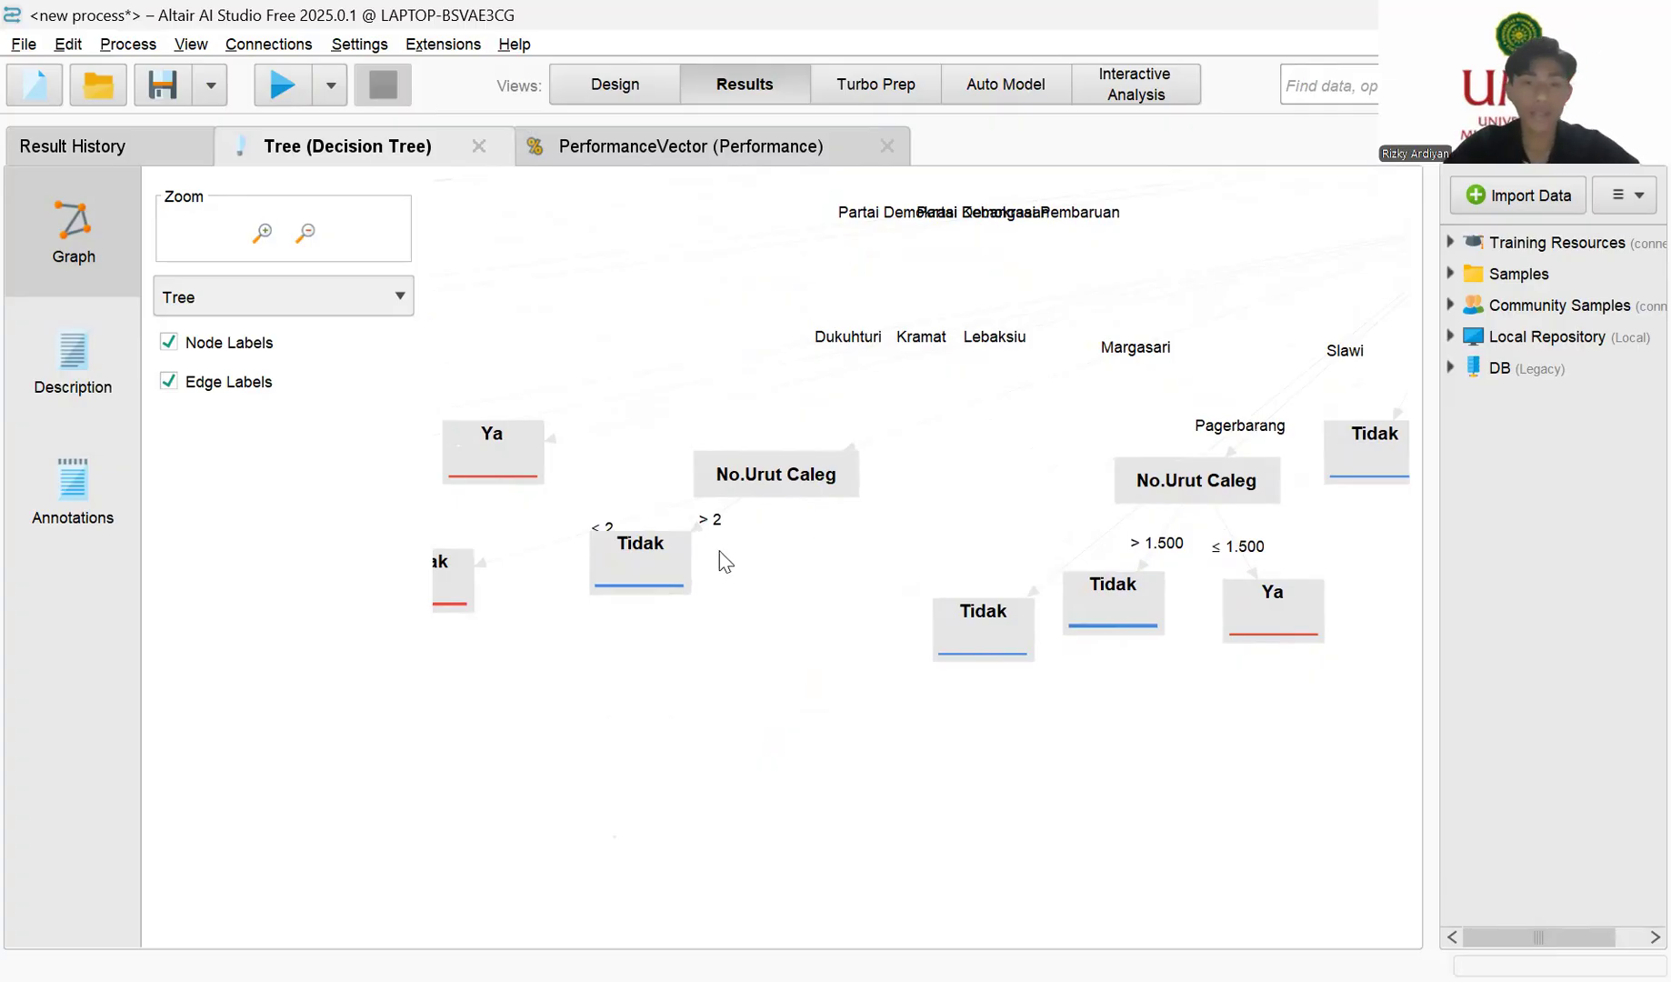
drag(645, 589, 683, 656)
drag(460, 584, 554, 594)
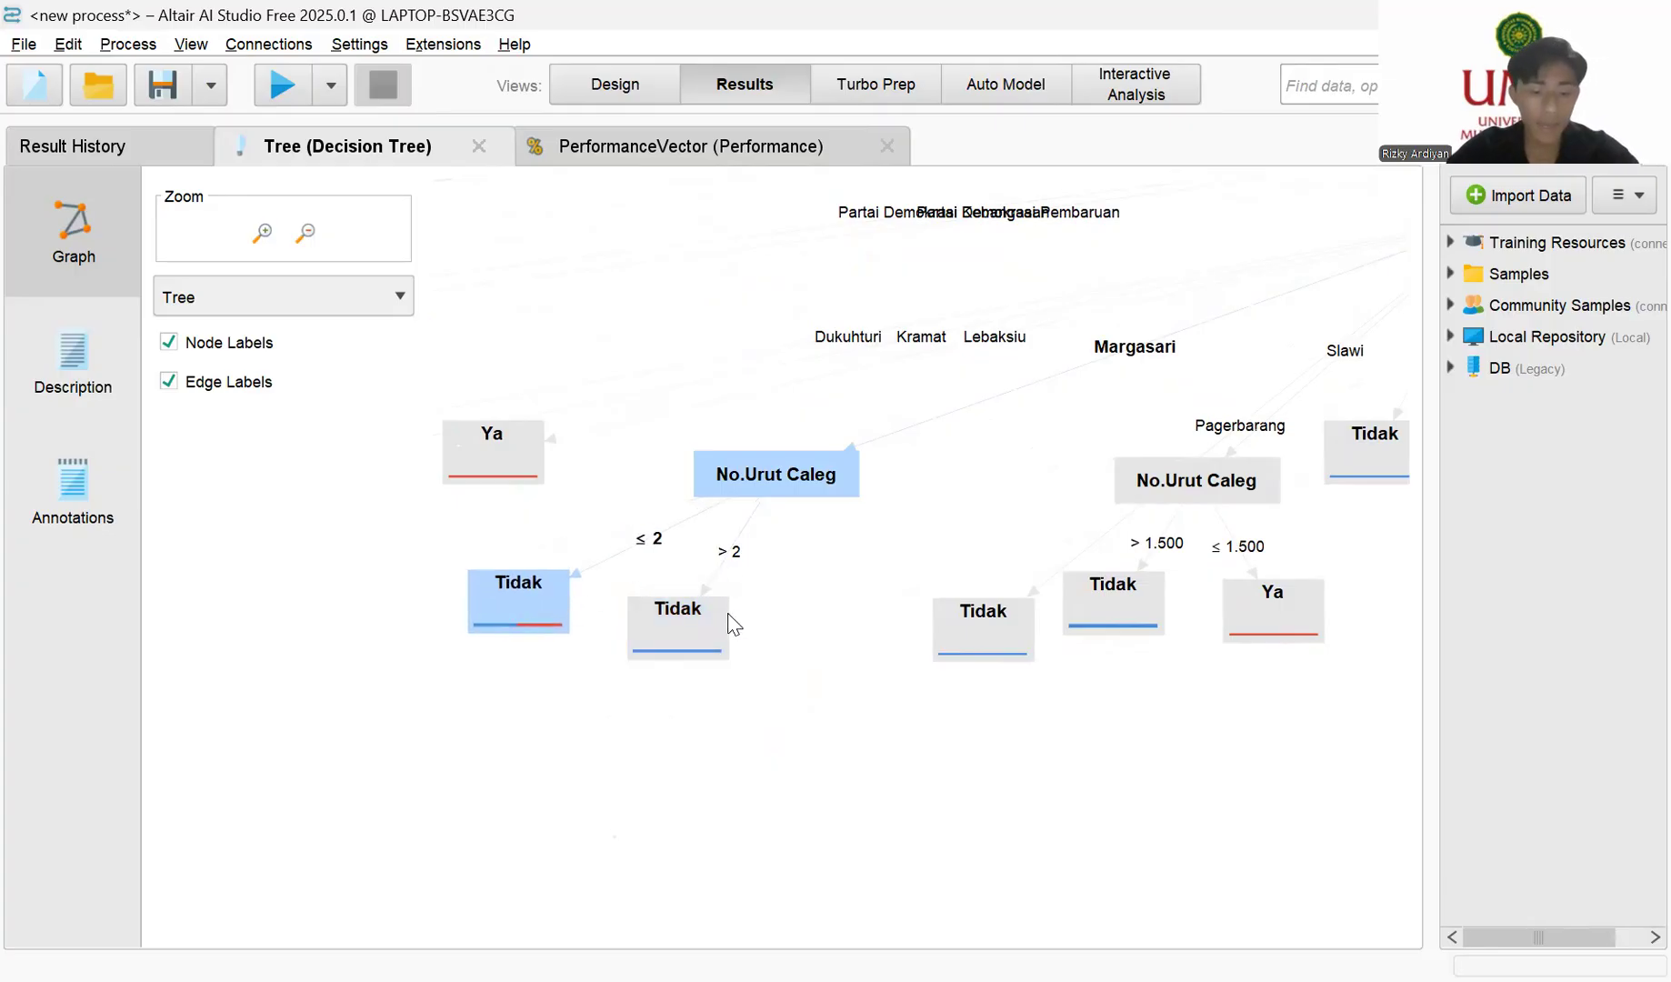
mouse_move(732, 621)
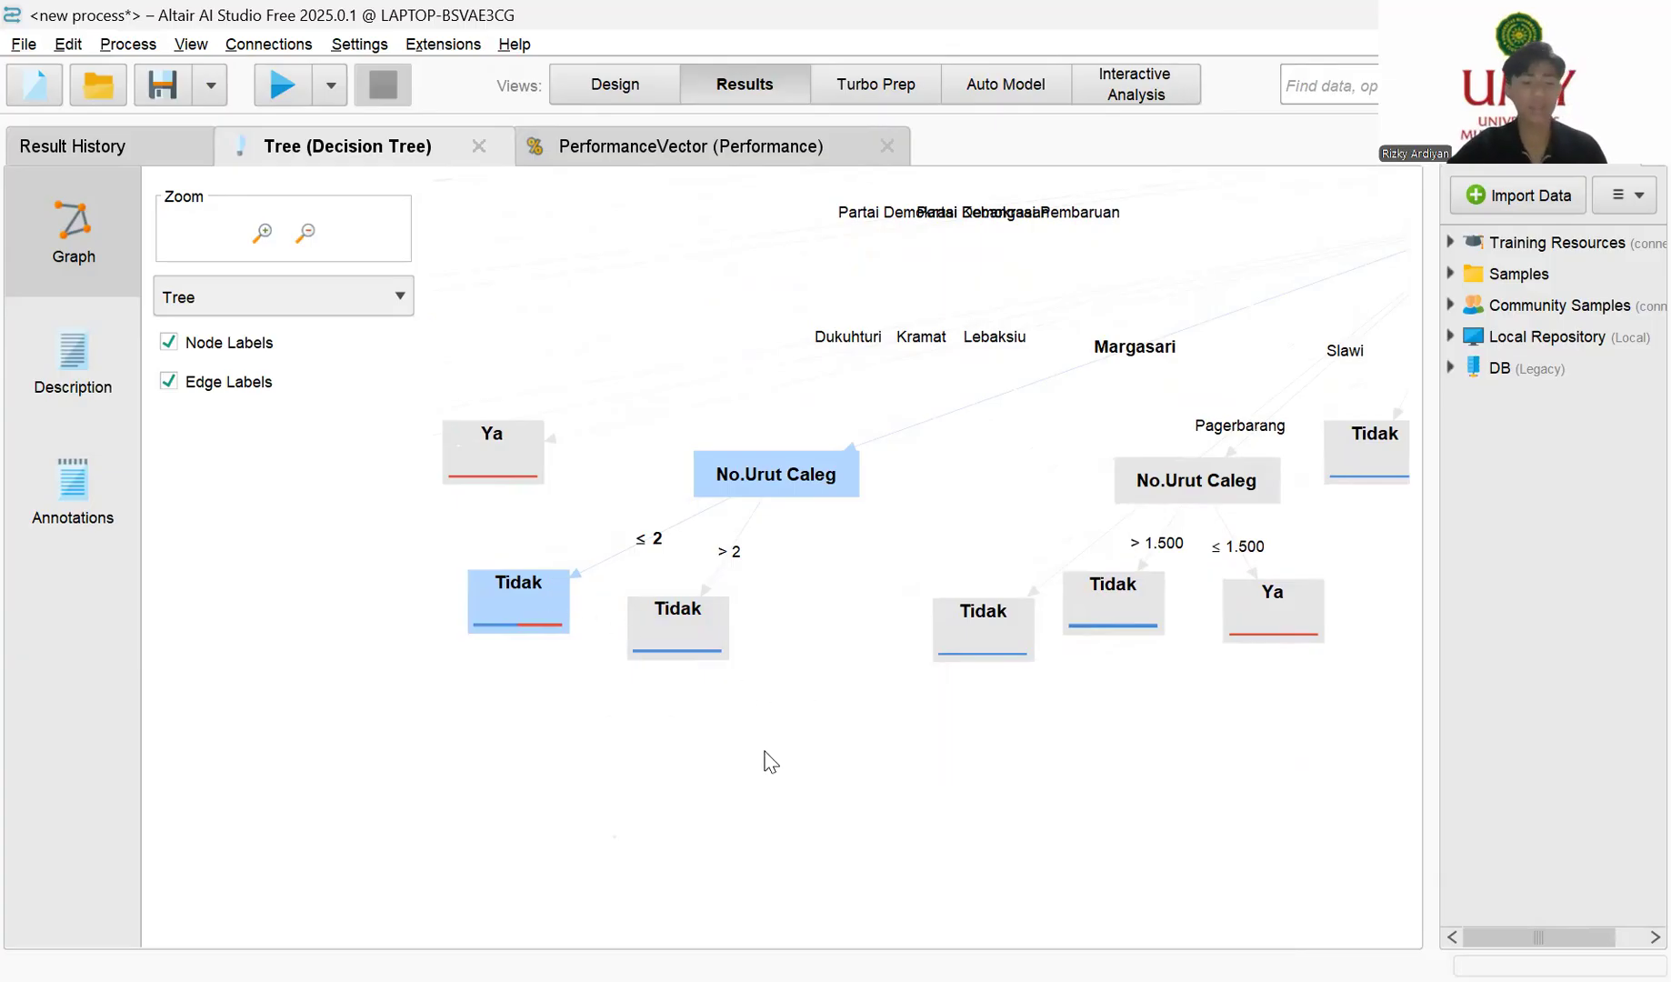
Step: Inspect the remaining Partai Demokrat and Partai Gerindra branches and view the unpruned model's performance table
drag(1005, 627, 899, 600)
drag(1043, 781, 537, 759)
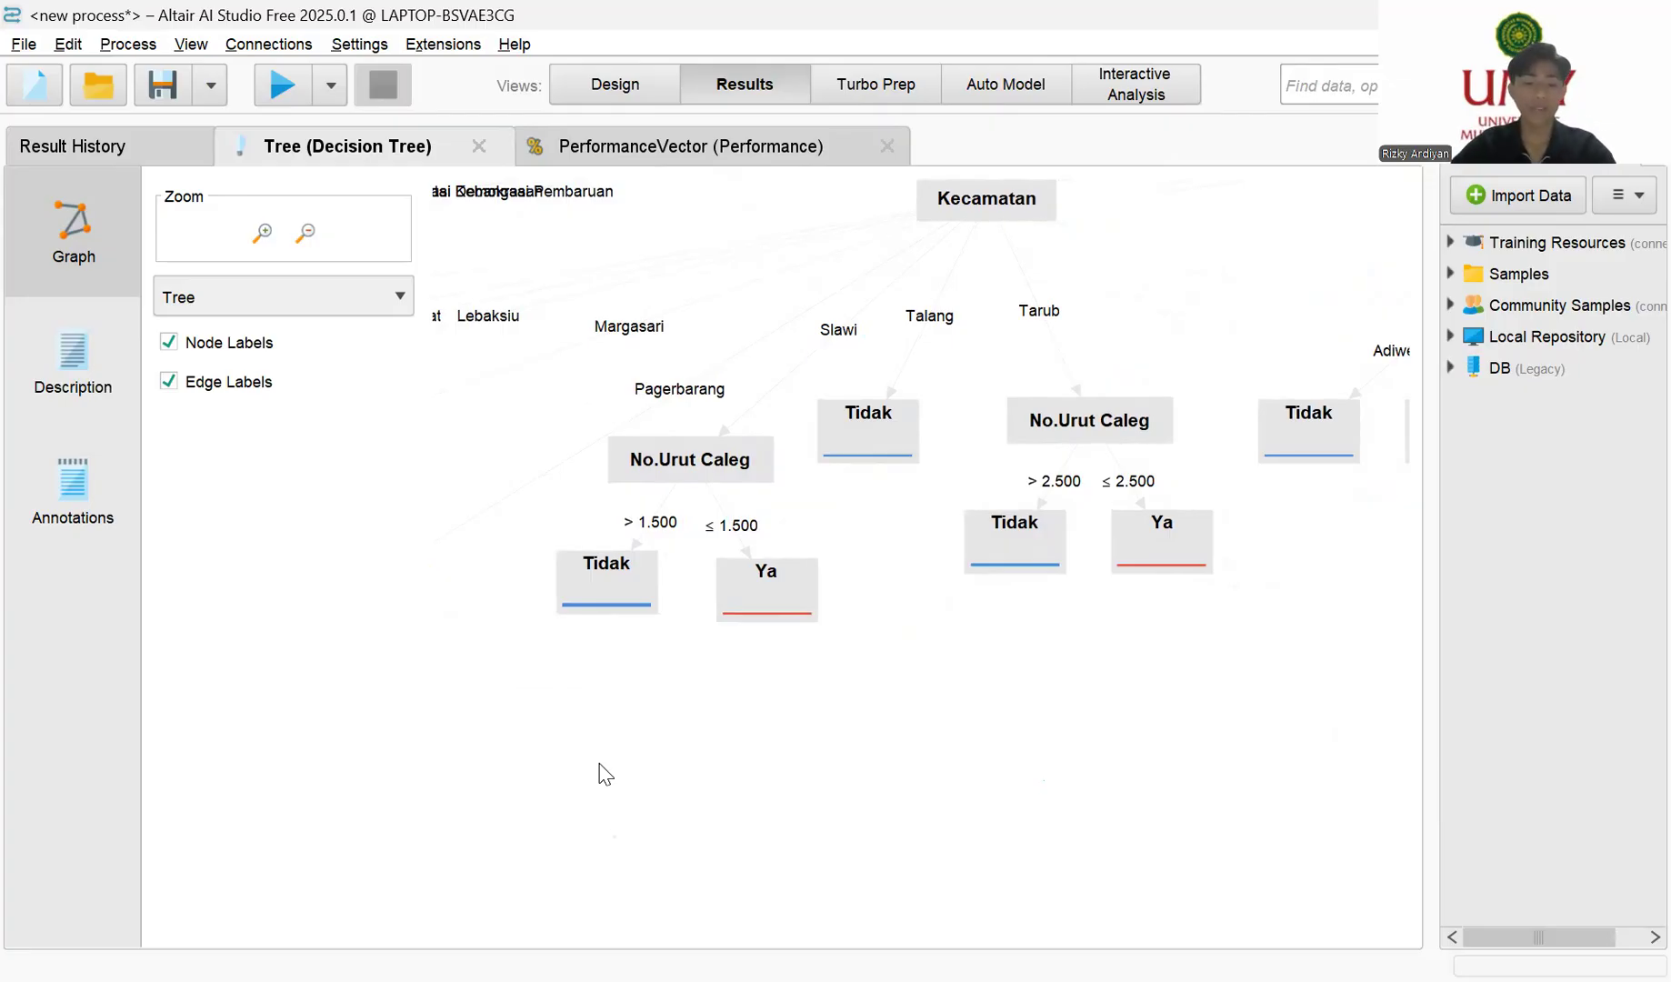
drag(913, 705, 552, 737)
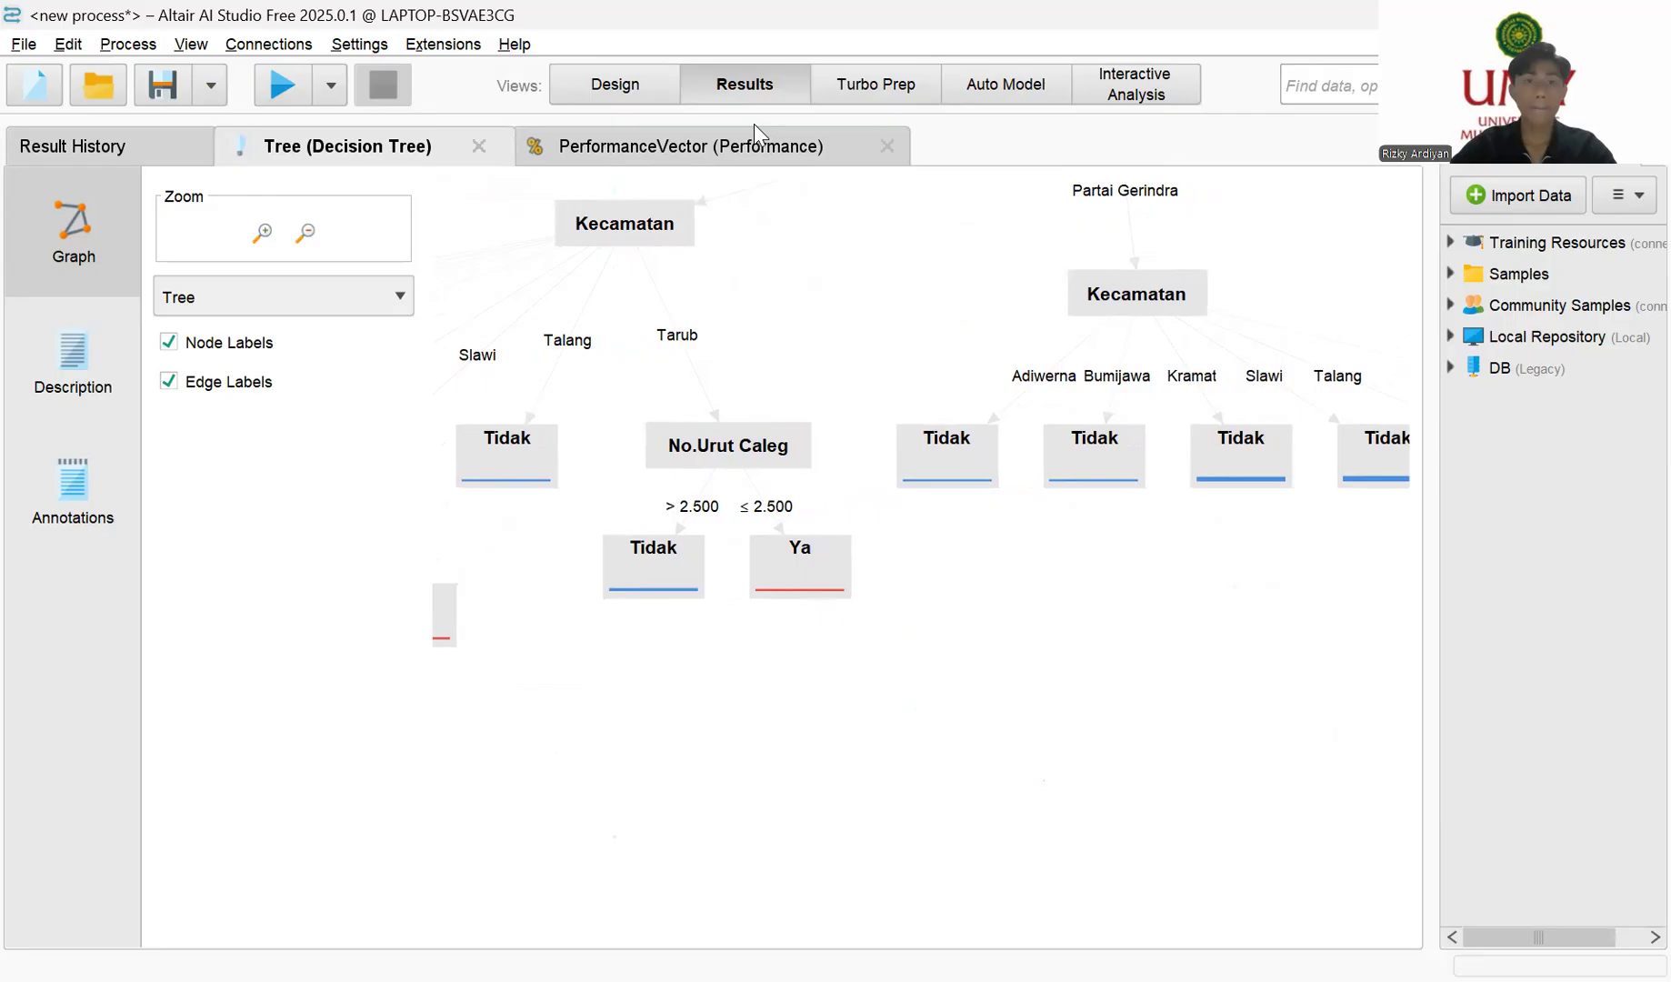
click(784, 148)
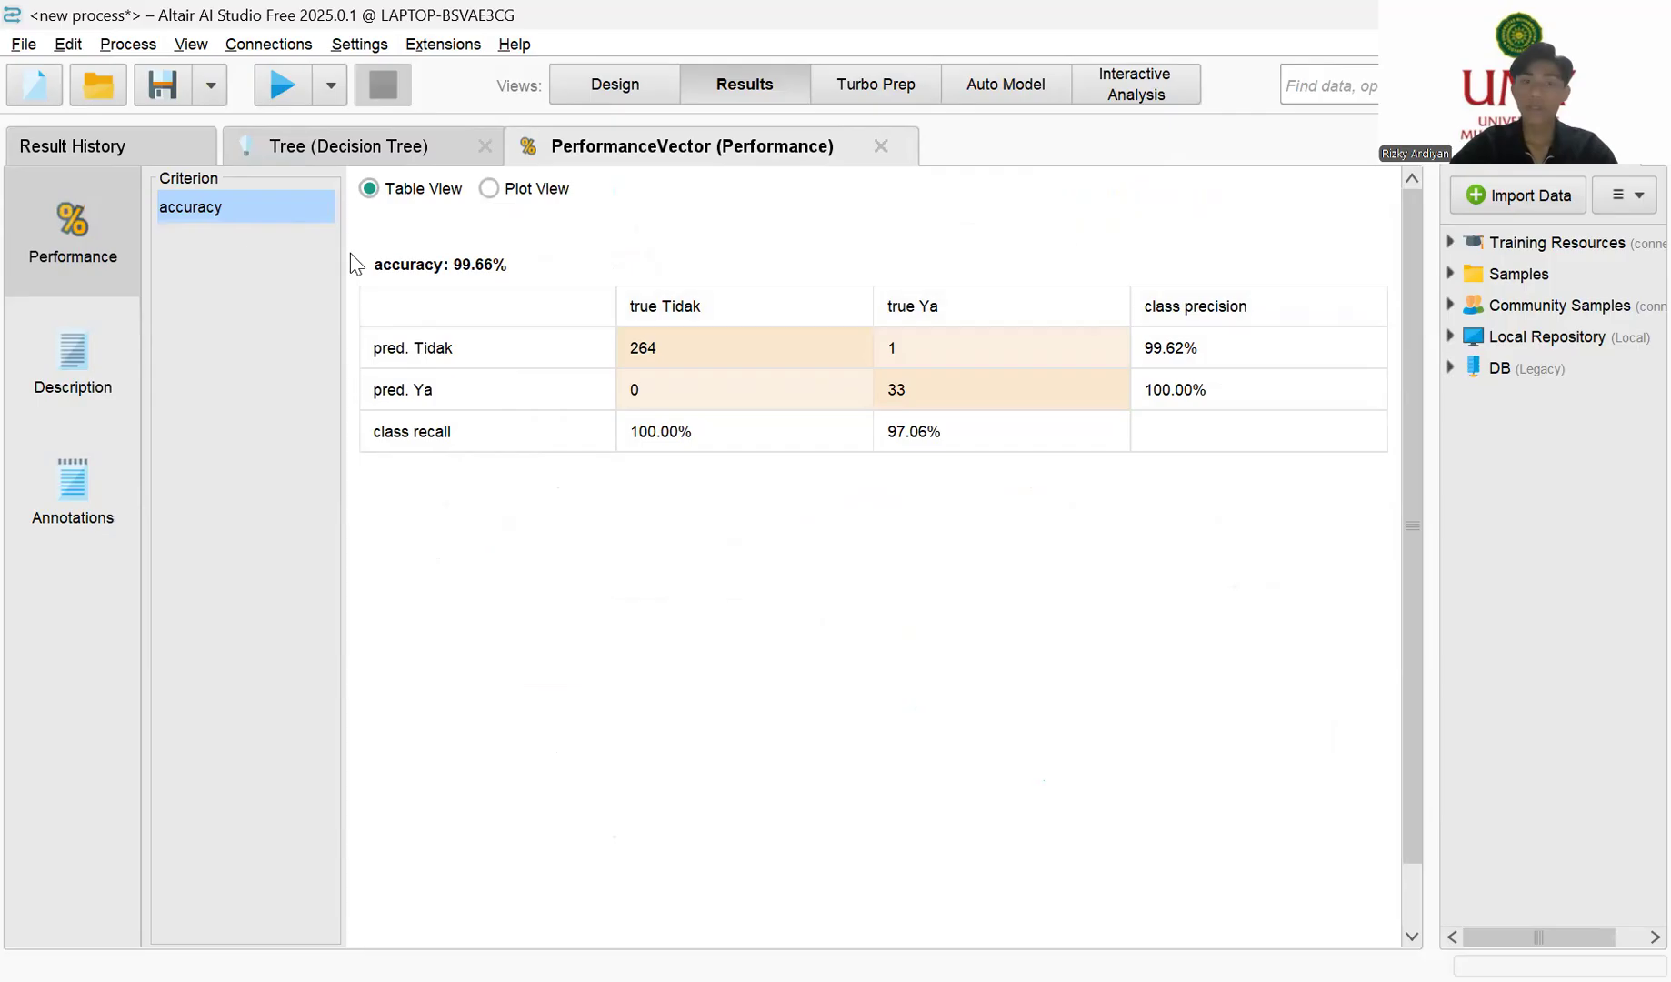
Step: Set the Decision Tree criterion to gini index, enable pruning and prepruning, and rerun the process
click(609, 91)
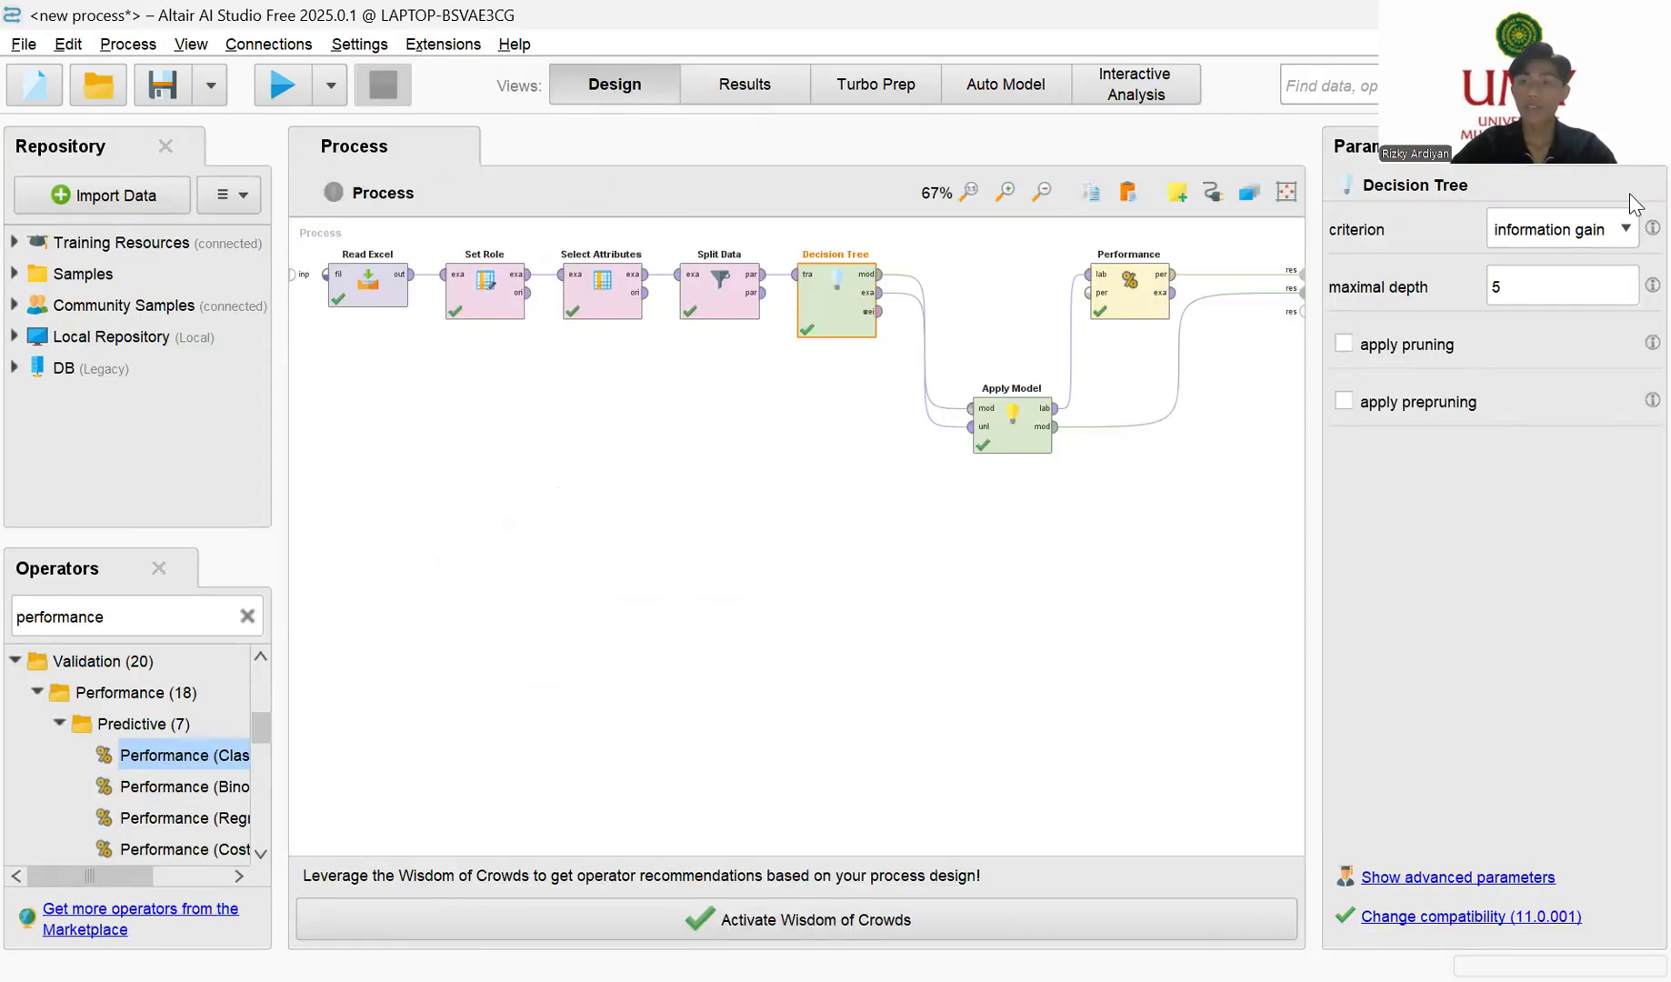
click(1626, 229)
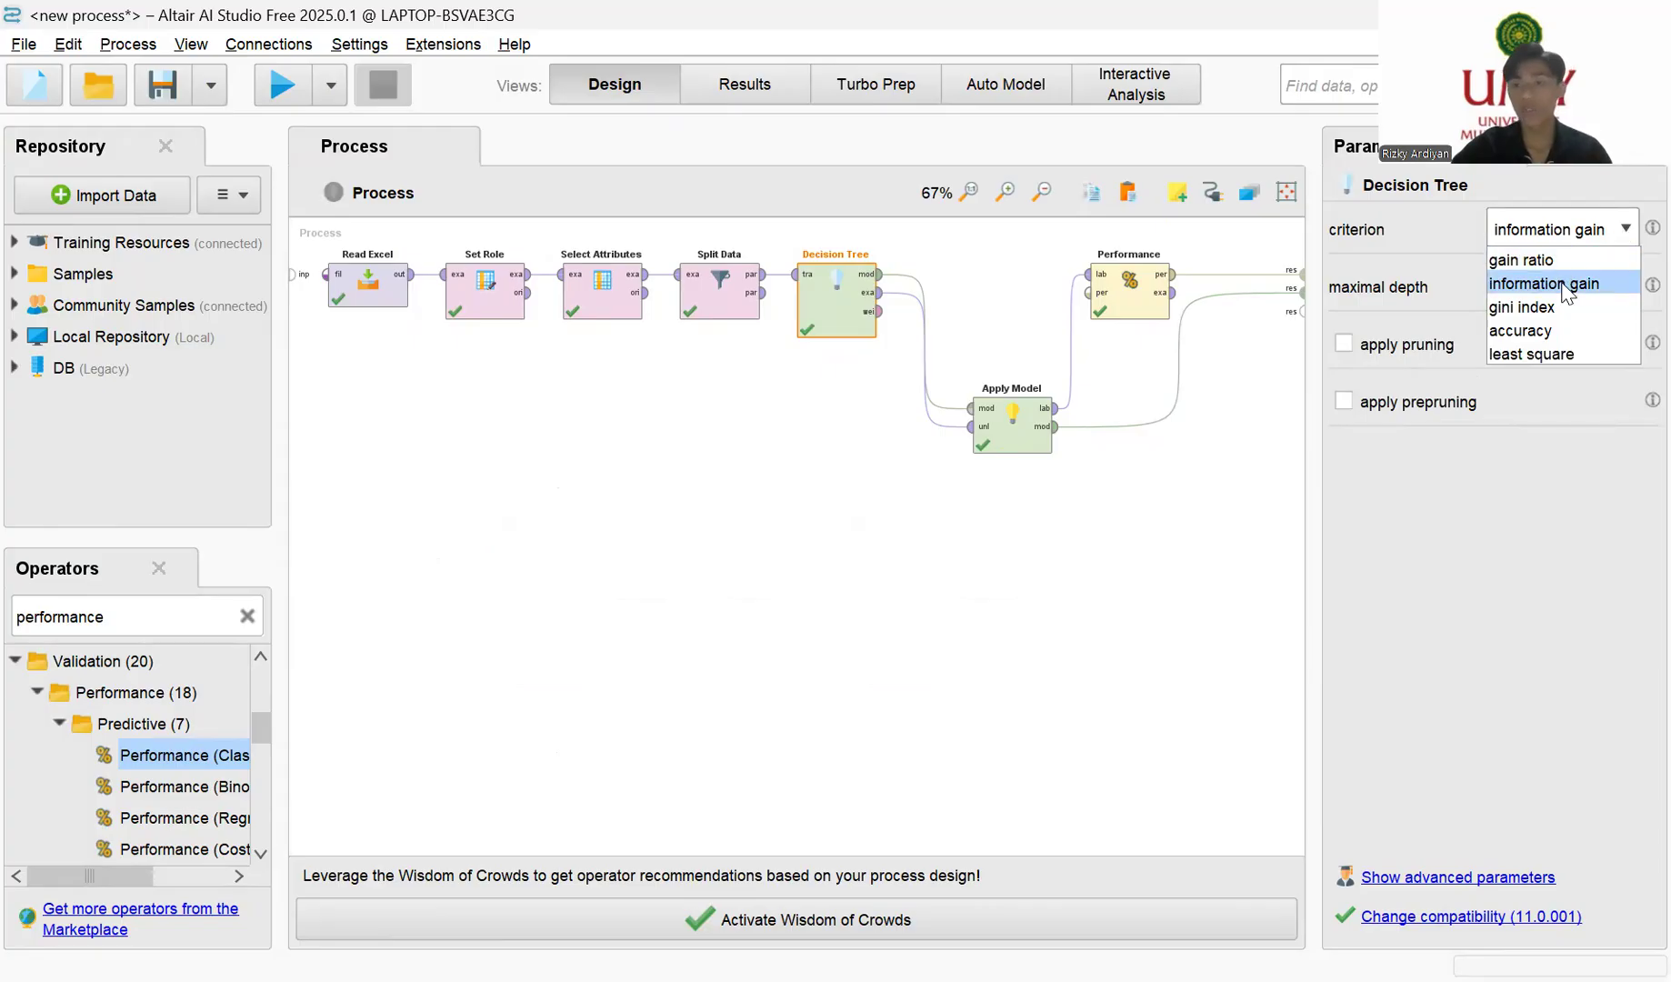
click(1568, 309)
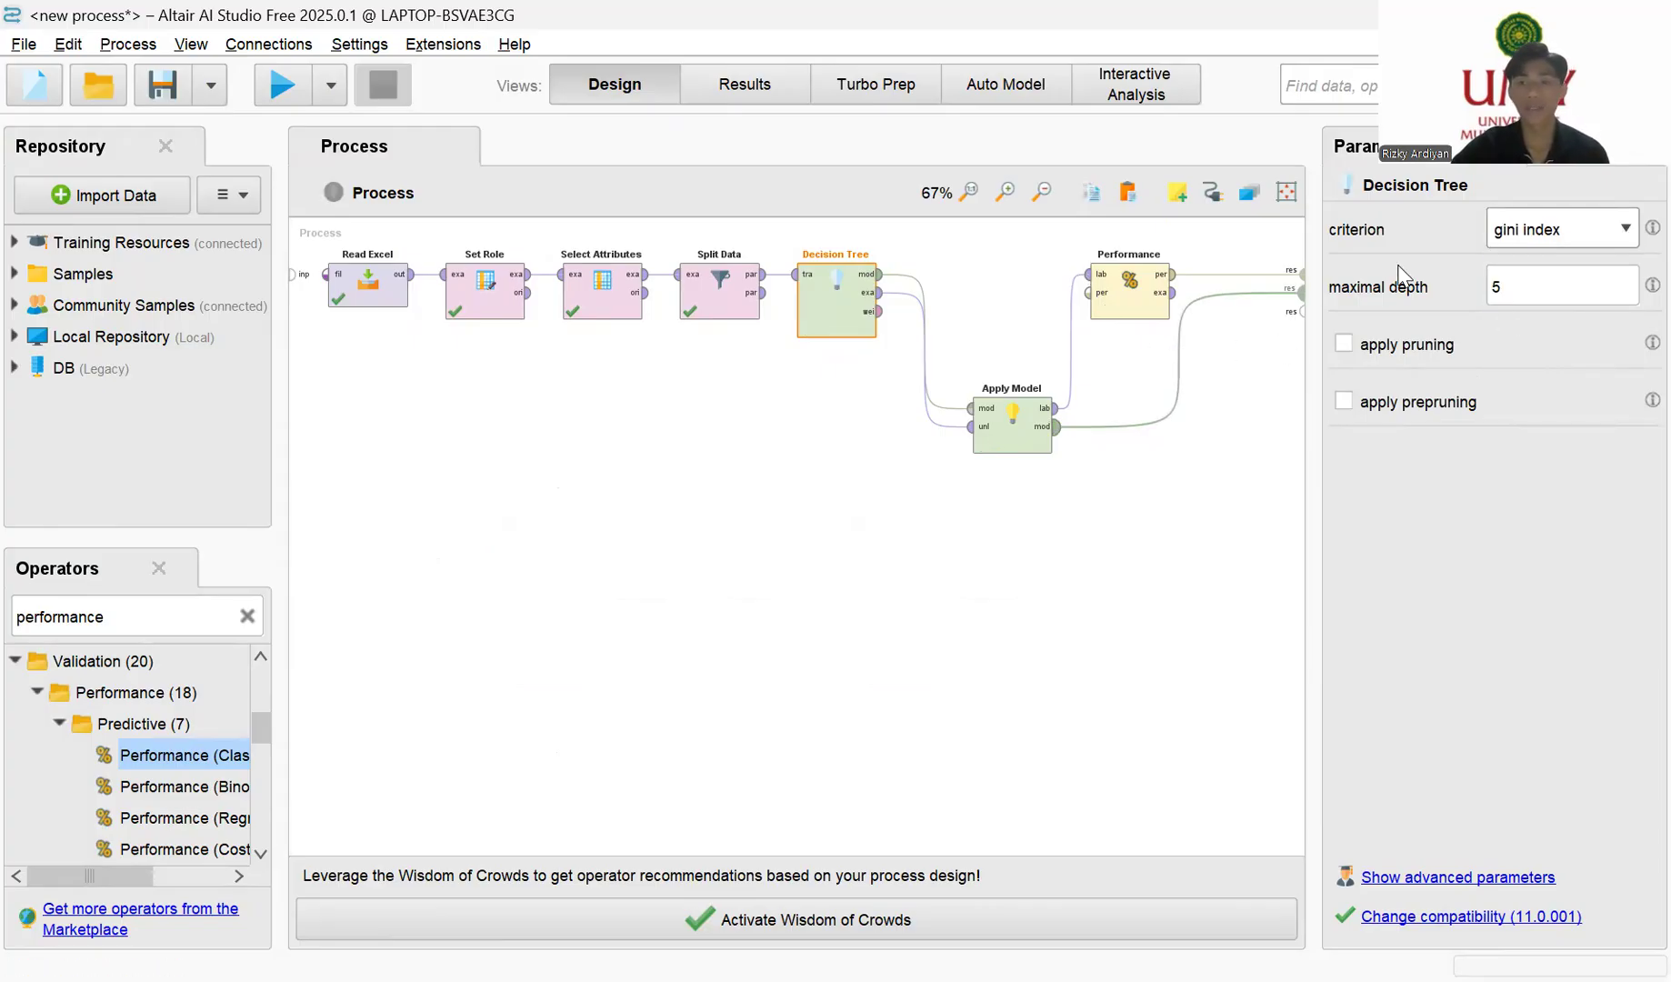
click(1345, 345)
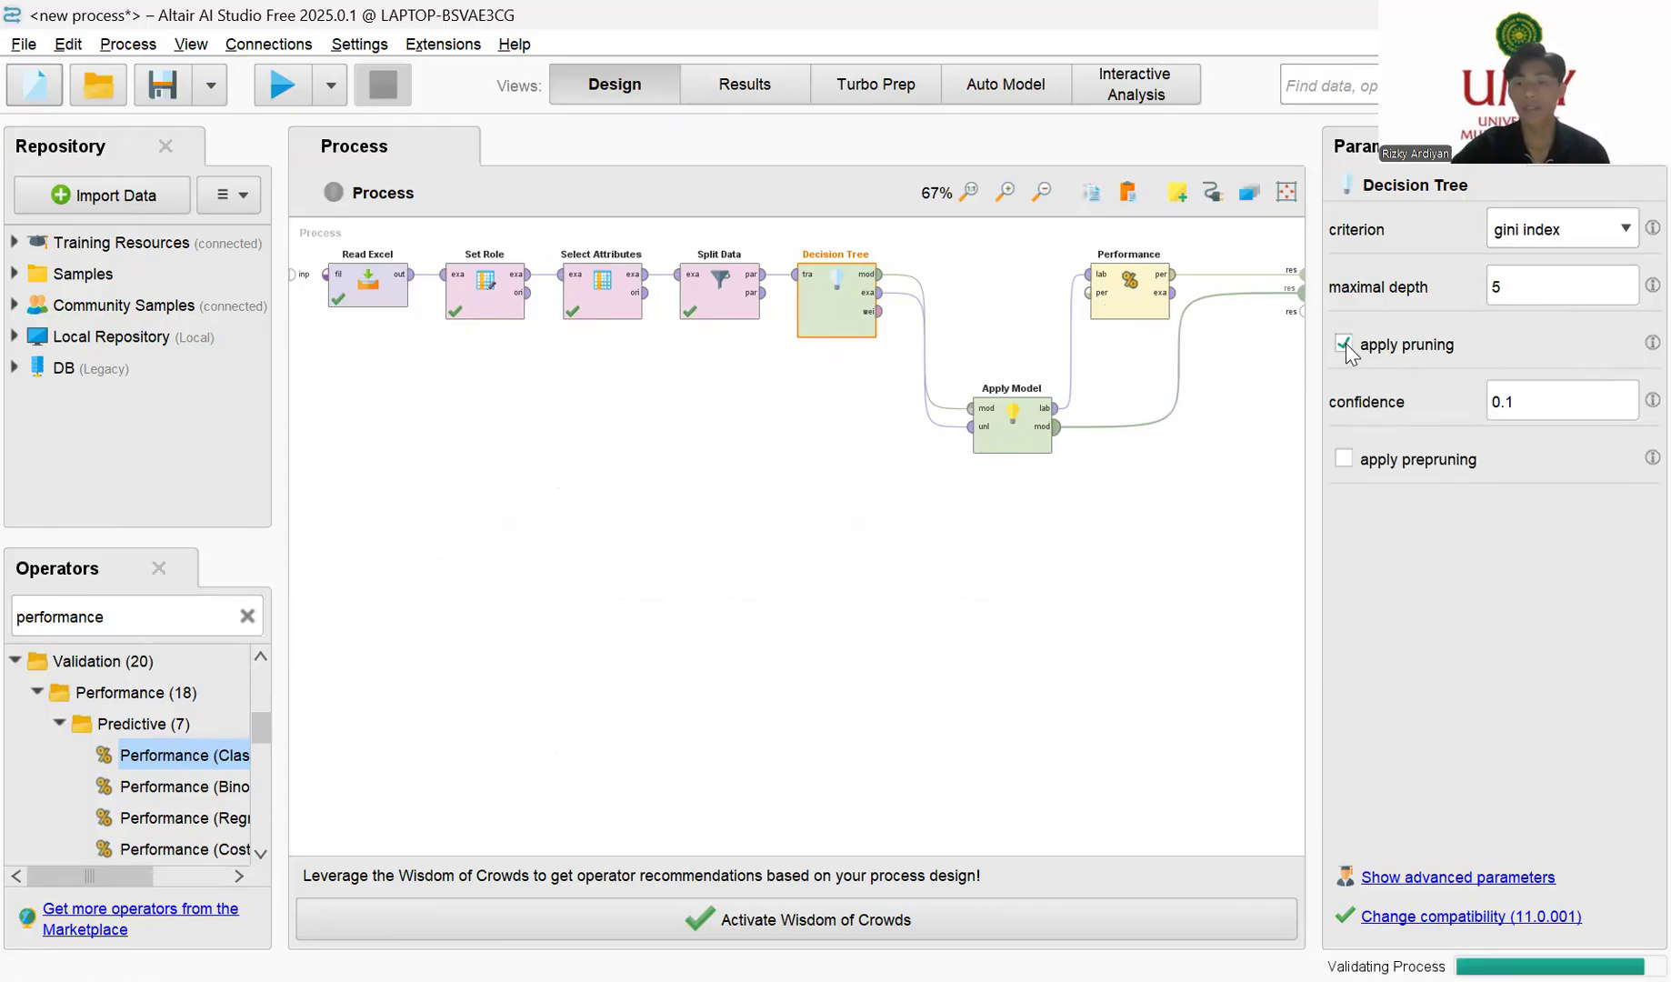
click(1346, 462)
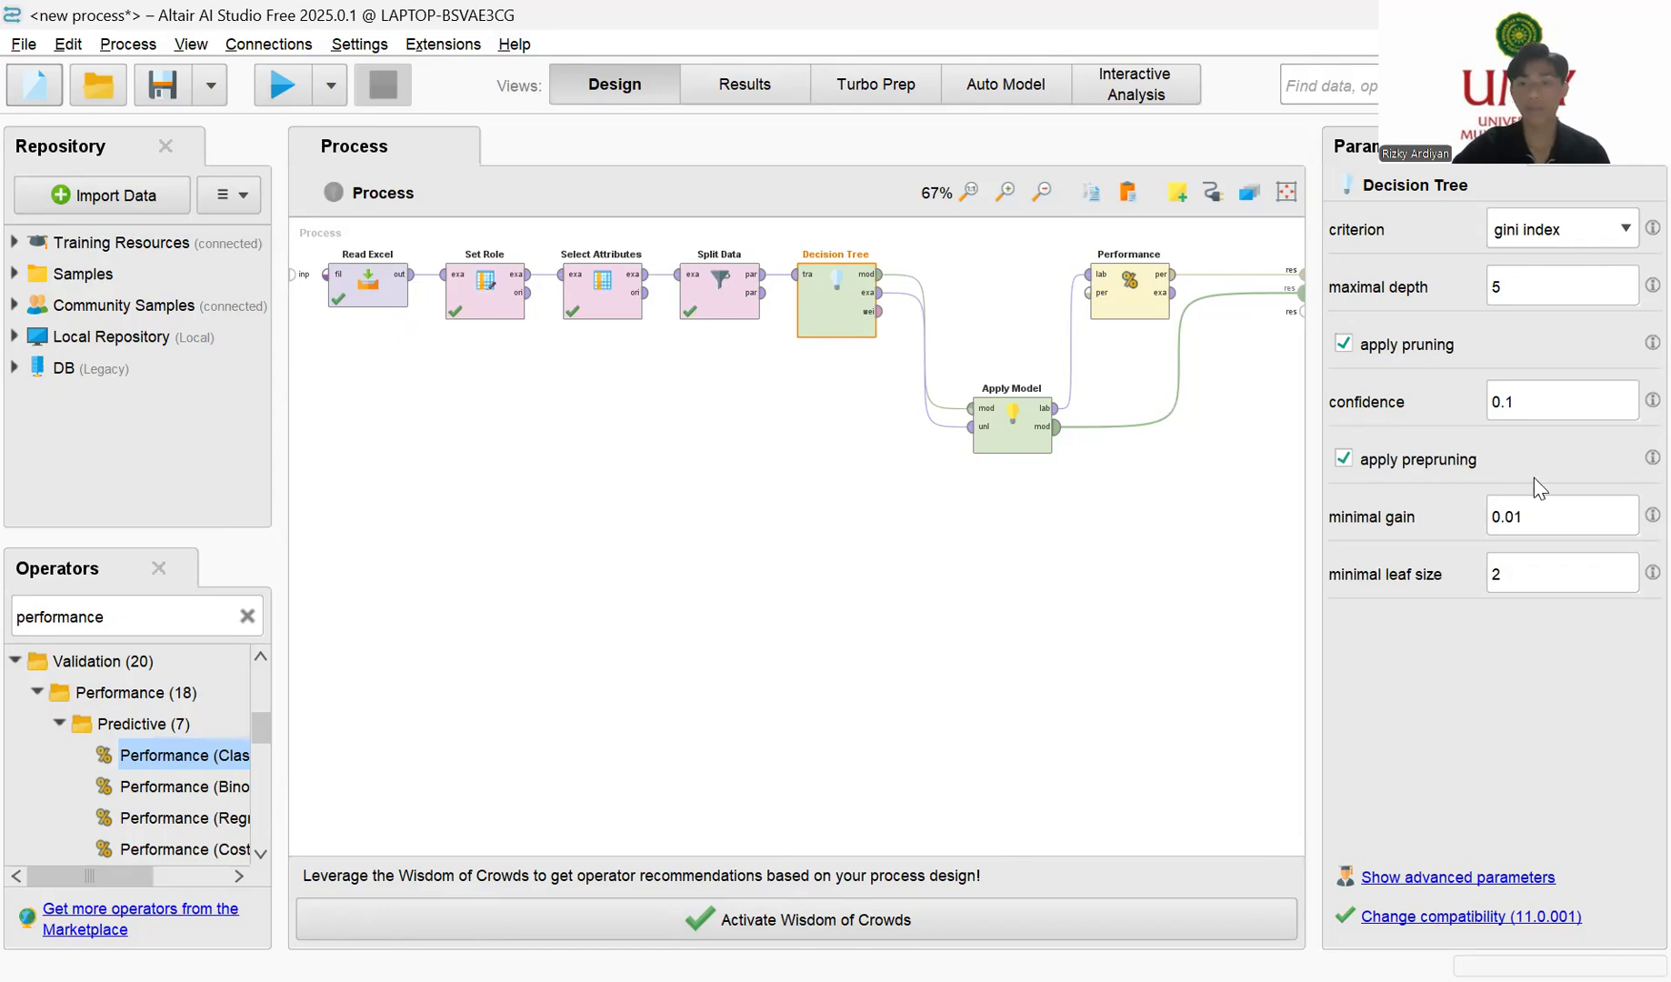
click(283, 88)
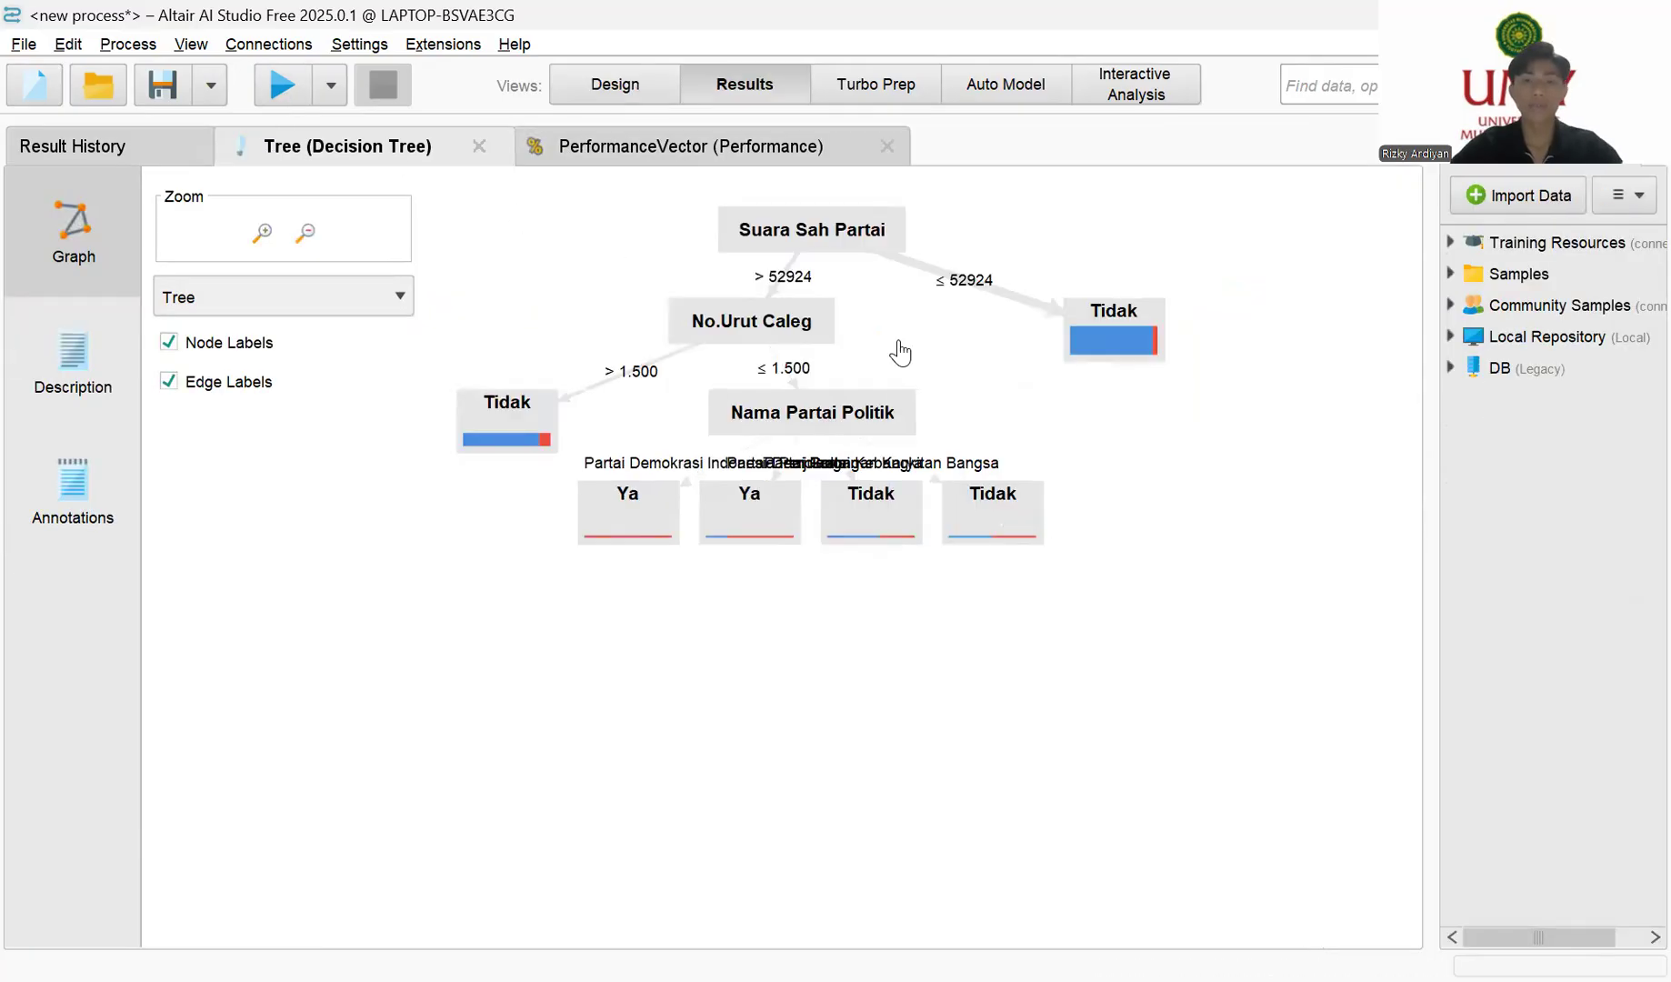
Step: Spread apart the four party leaves beneath the Nama Partai Politik node so their labels no longer overlap
drag(769, 518, 733, 570)
drag(644, 514, 579, 639)
drag(880, 518, 951, 724)
drag(760, 627, 724, 759)
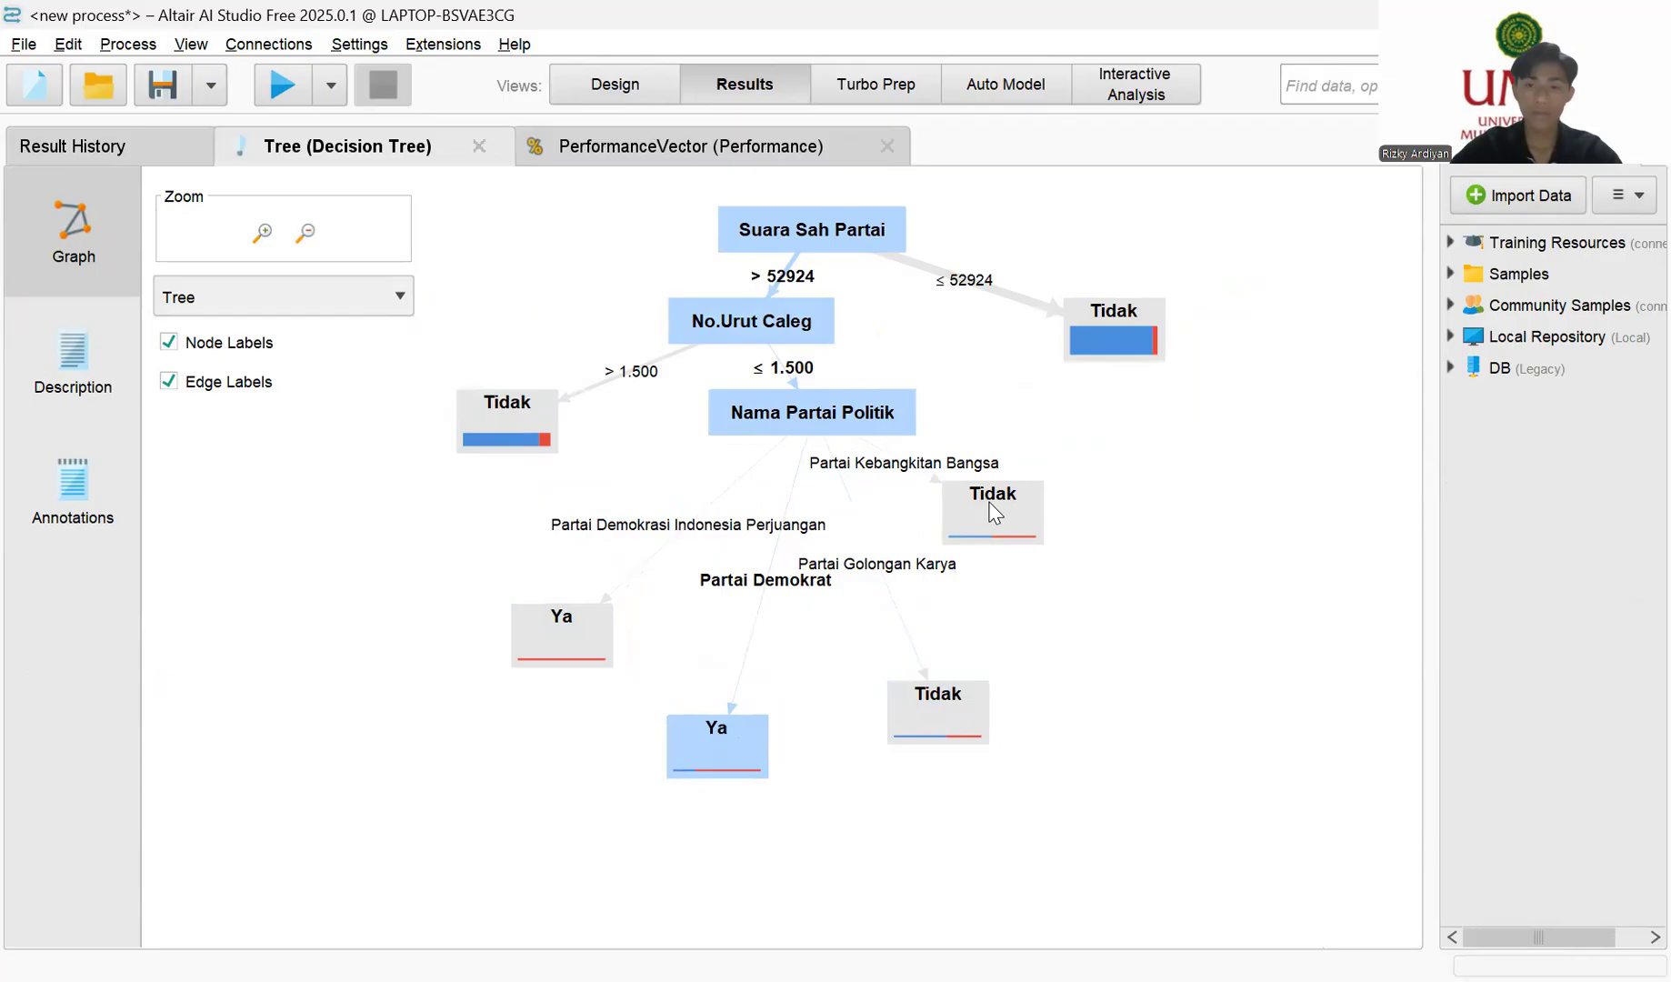
drag(996, 511, 1074, 574)
drag(1120, 364, 1196, 364)
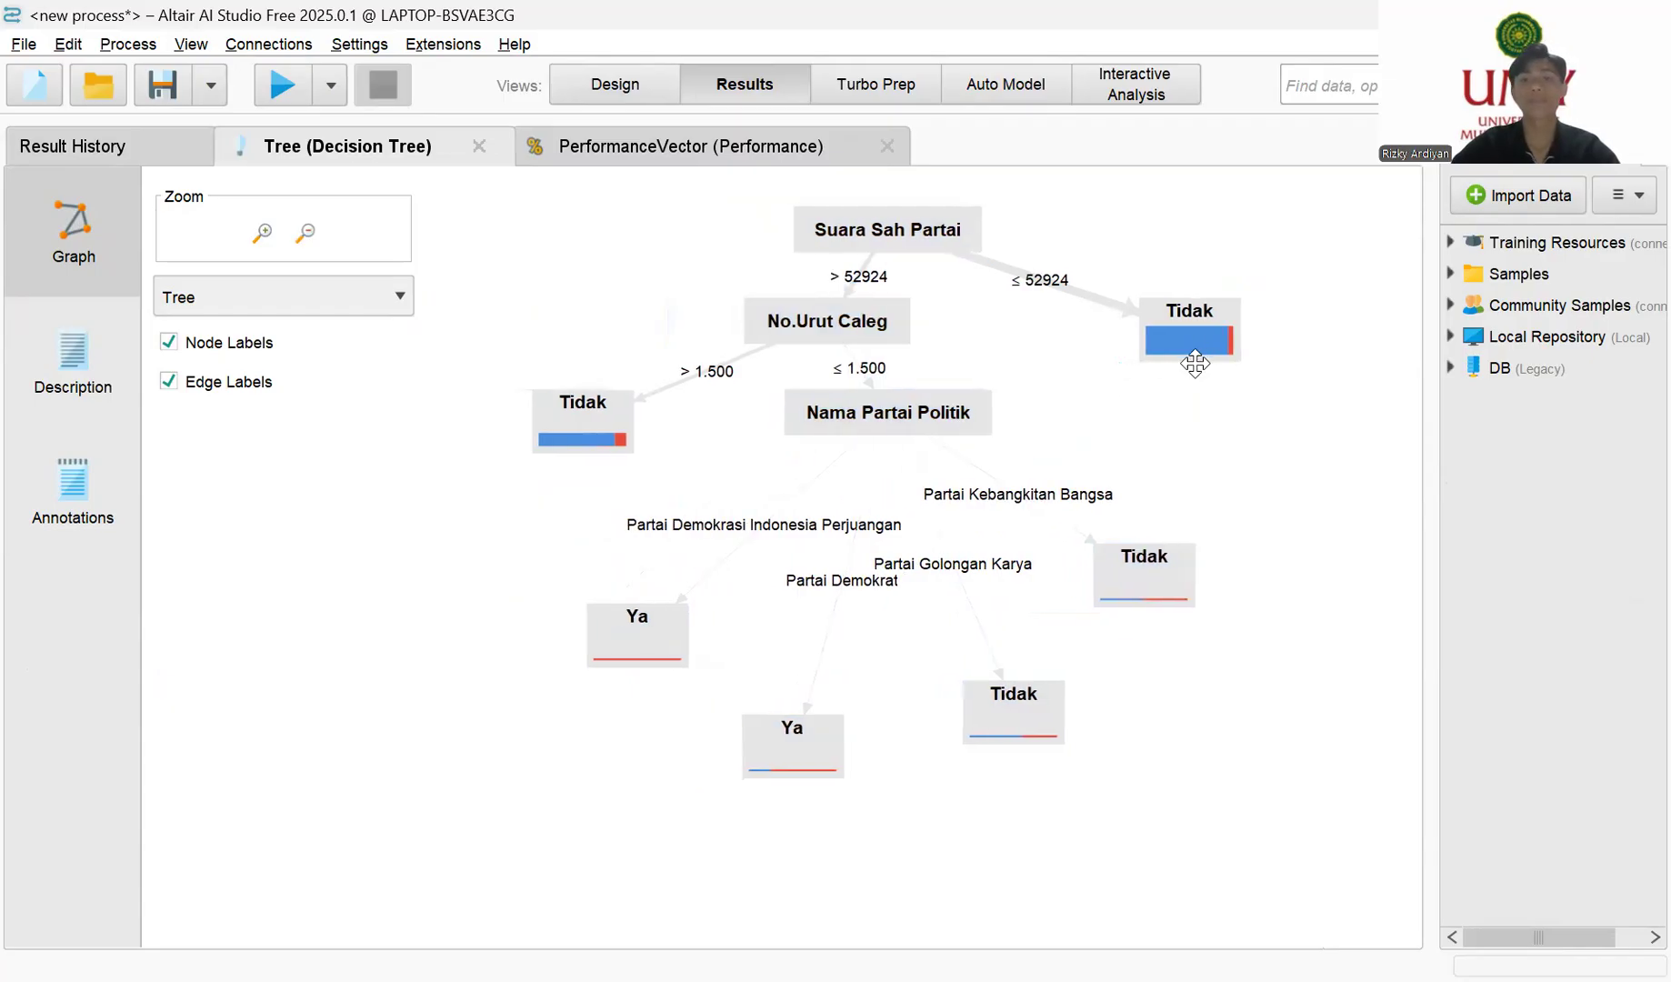
Step: Reposition the No.Urut Caleg node, its > 1.500 leaf and the Nama Partai Politik node to widen the pruned tree
drag(806, 341, 703, 338)
drag(608, 439, 553, 443)
drag(962, 401, 968, 442)
click(970, 372)
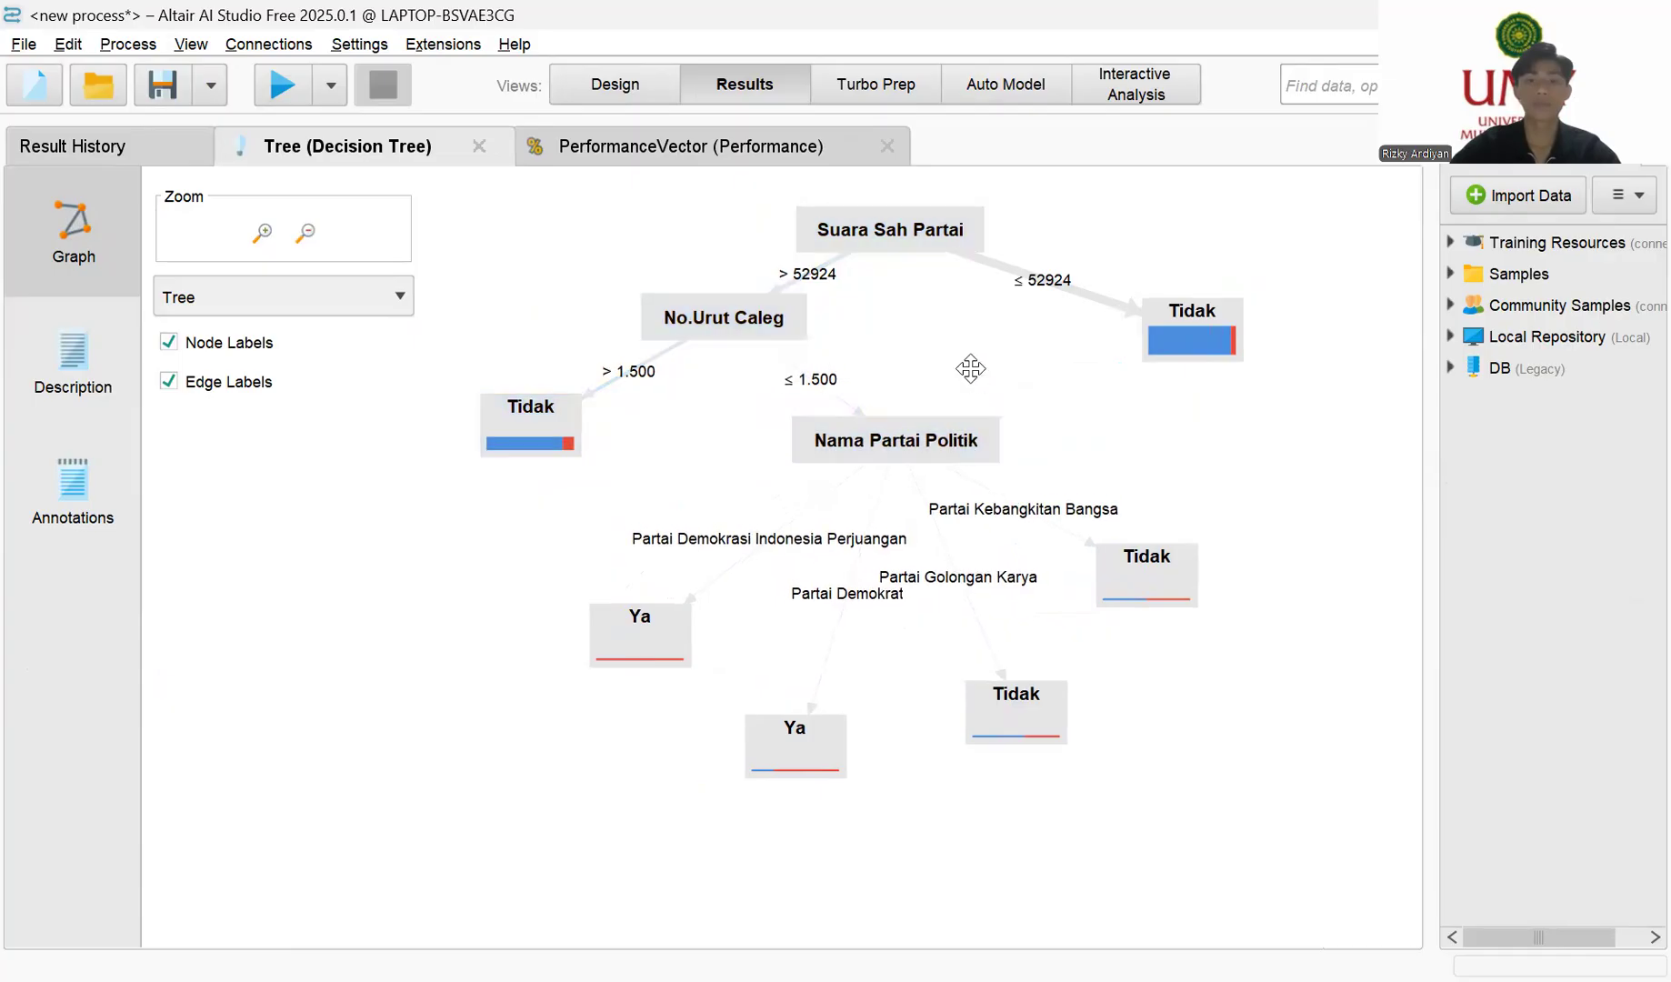
Step: Examine the Suara Sah Partai root split and the path to the No.Urut Caleg node
click(920, 235)
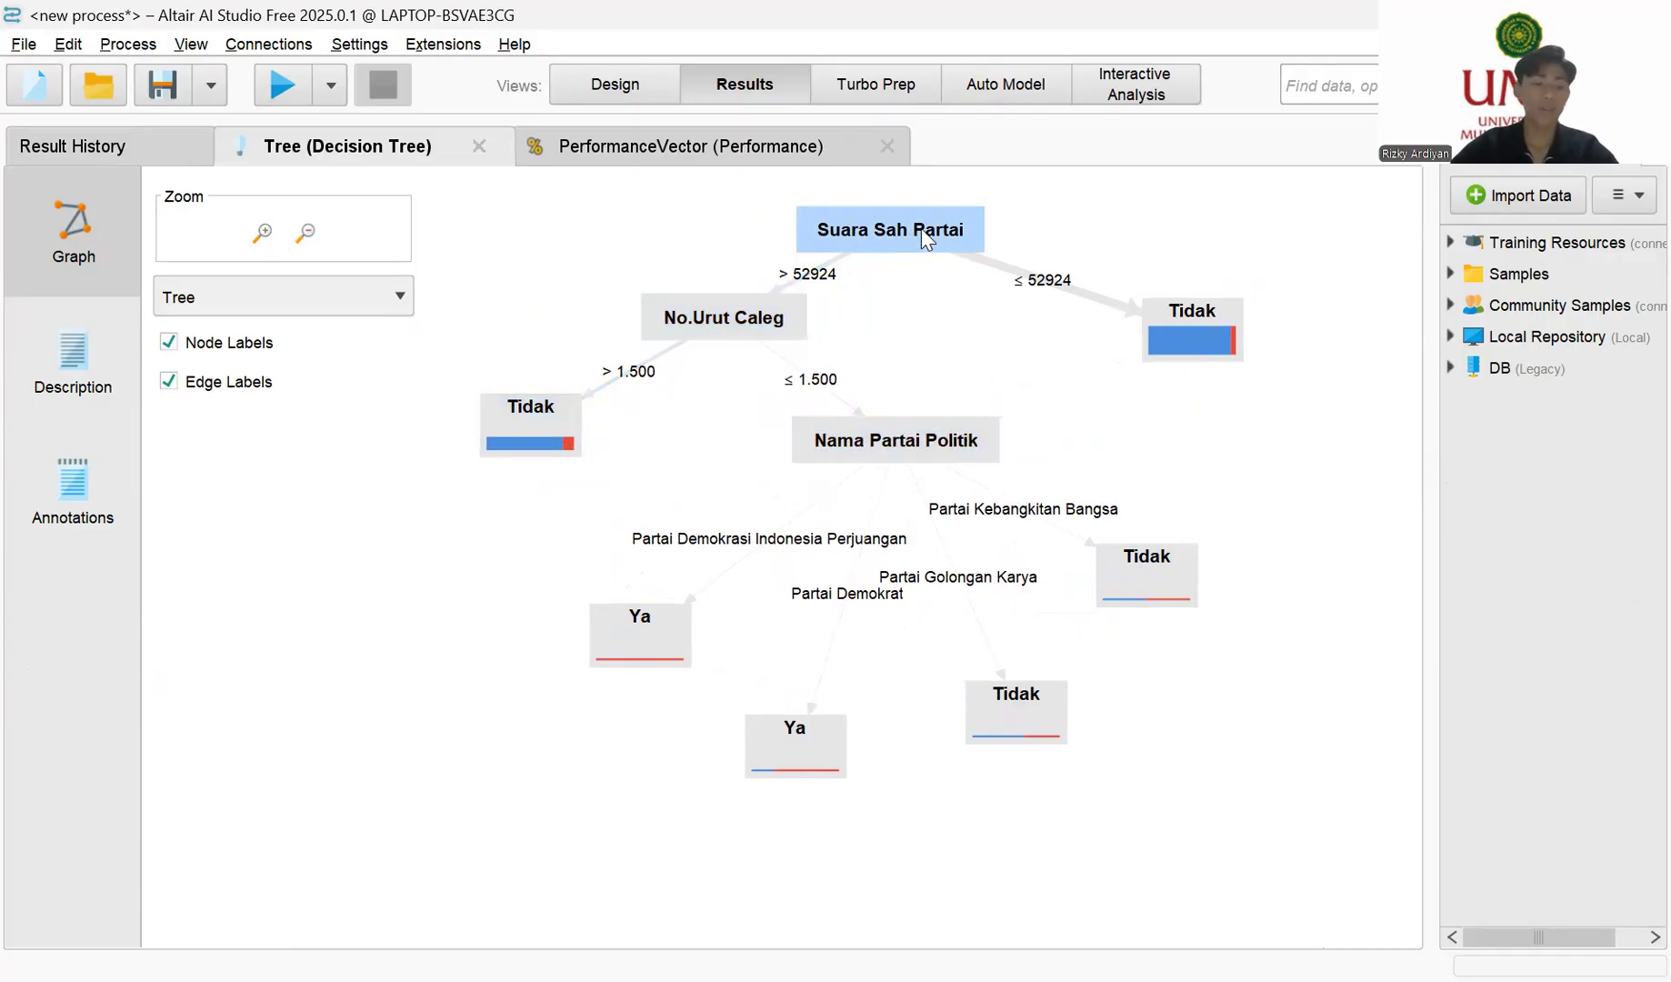
mouse_move(932, 238)
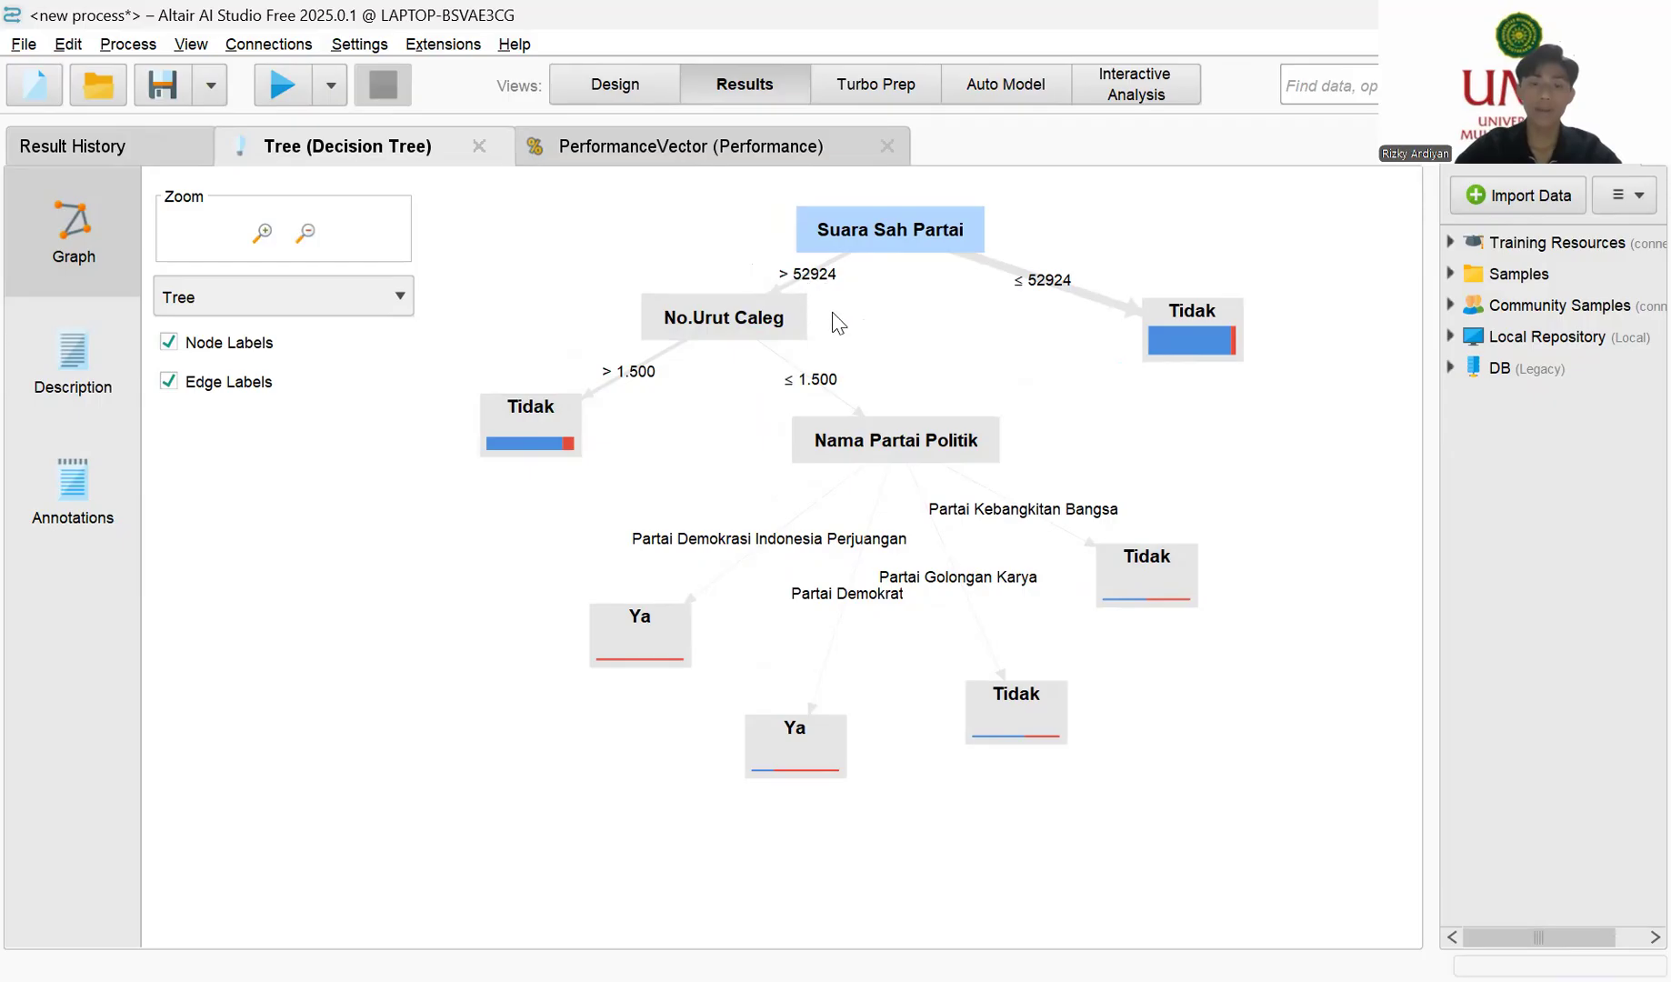
click(737, 330)
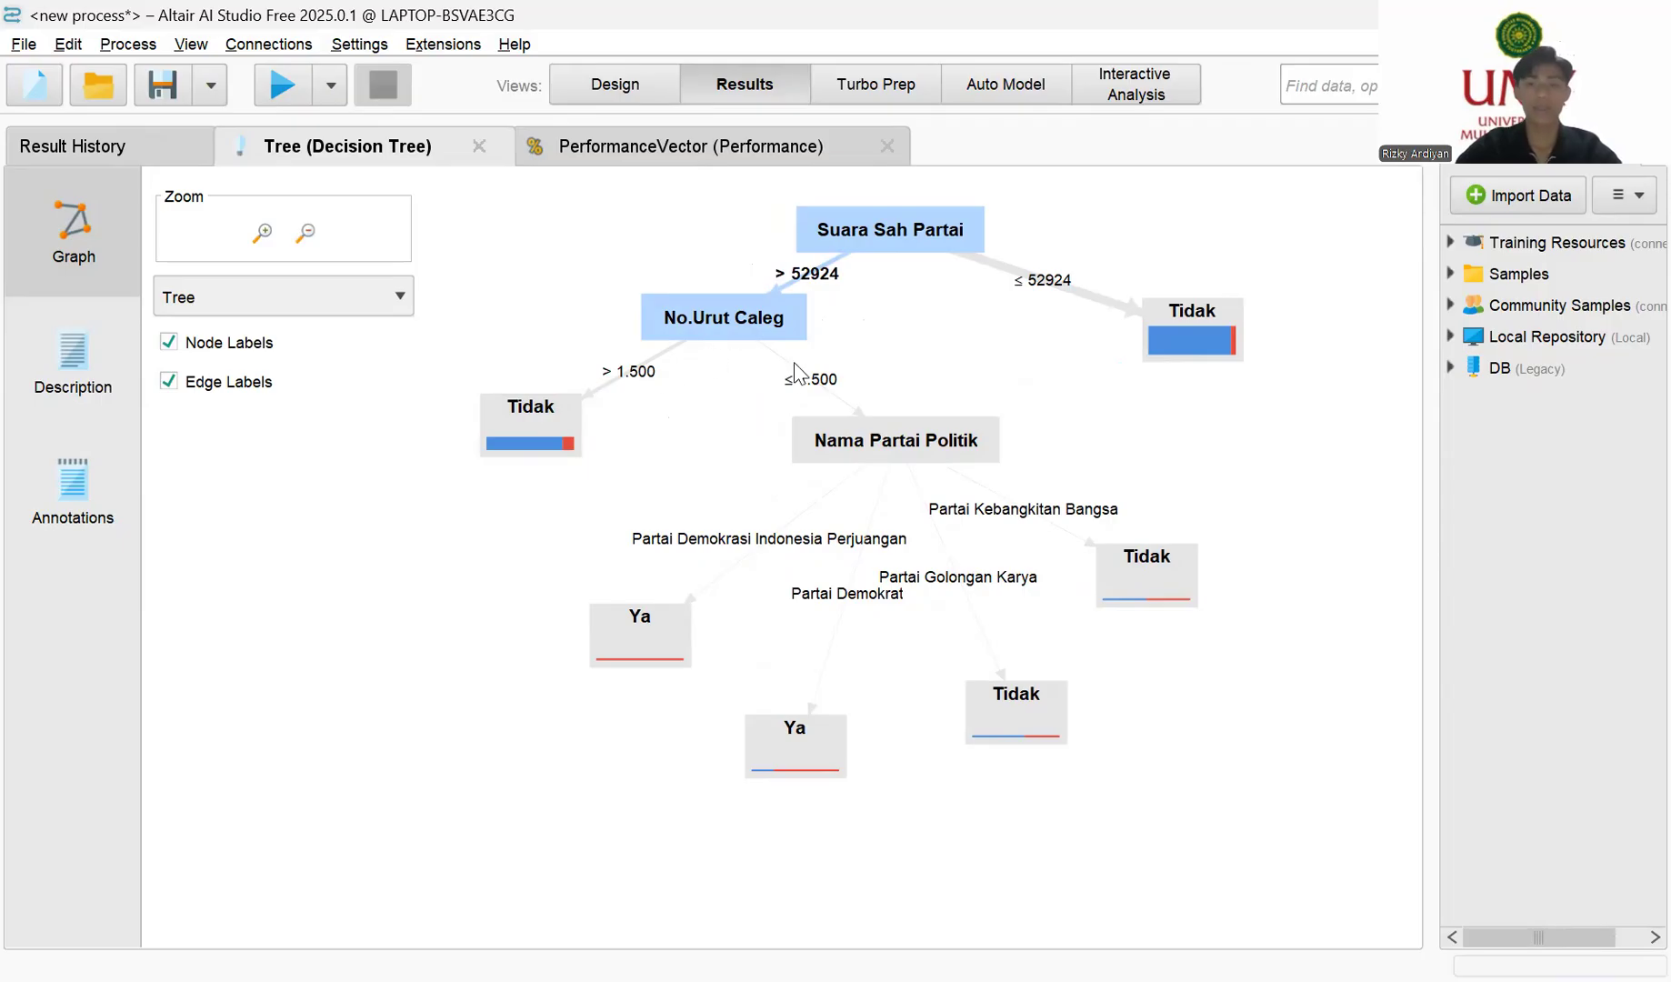
click(736, 378)
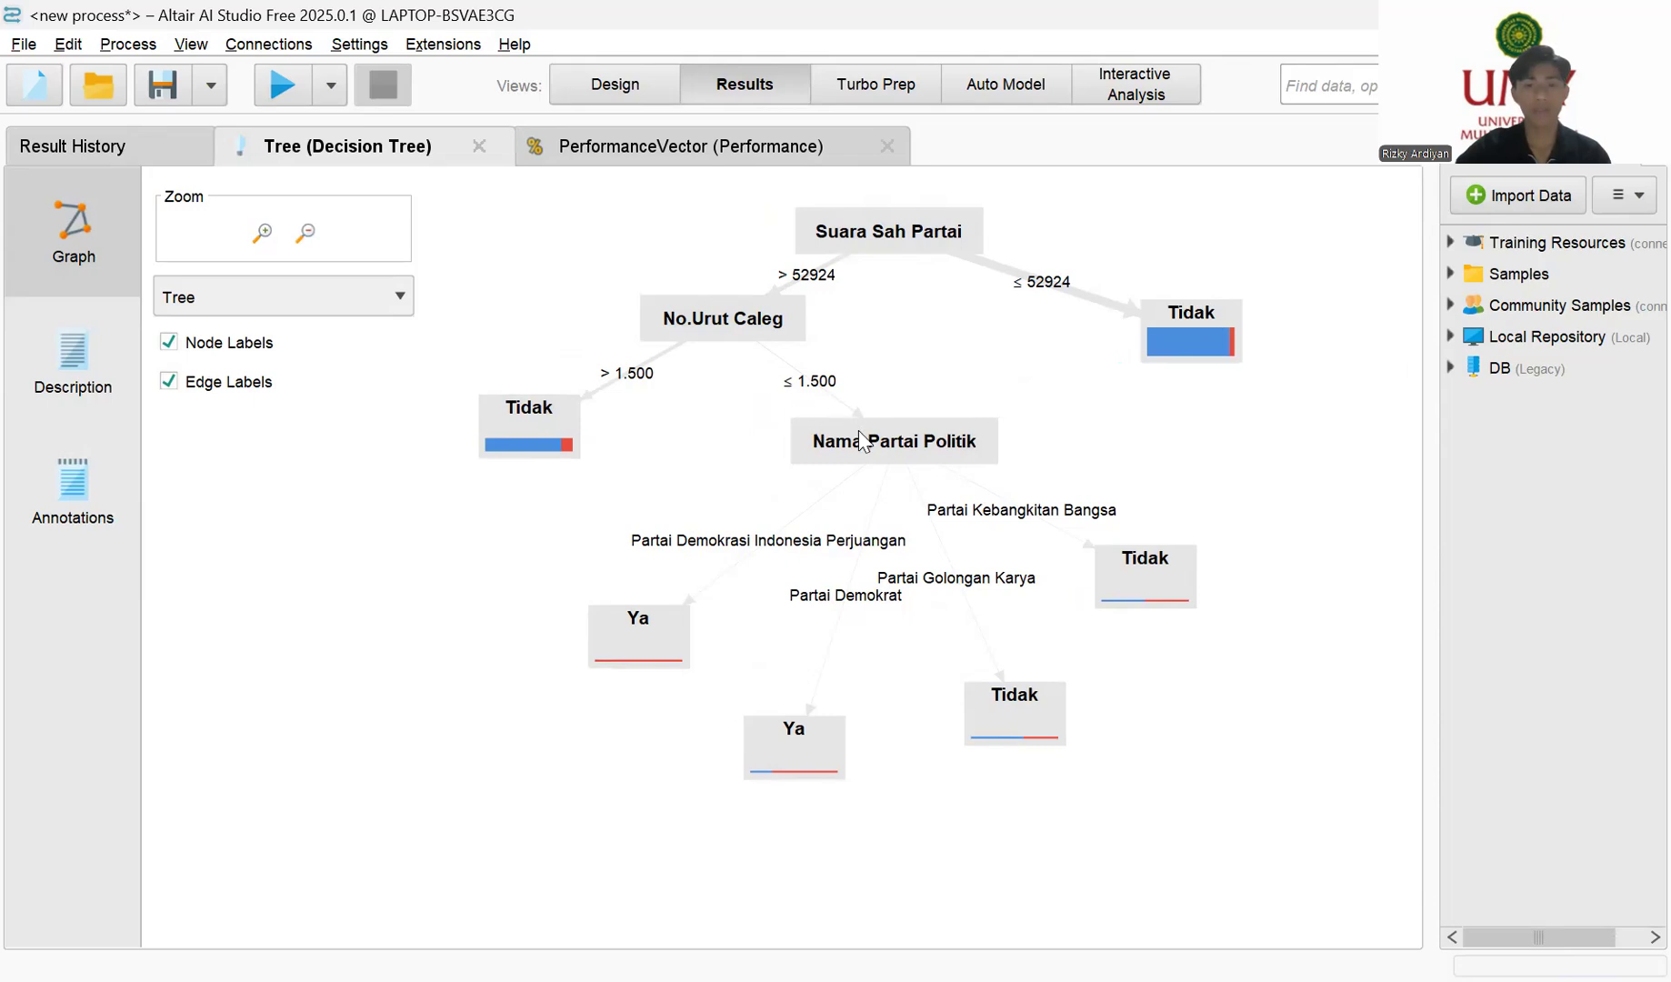
Step: Shift the Nama Partai Politik node and its four party leaves, and view the pruned gini index model's performance table
drag(860, 441, 896, 443)
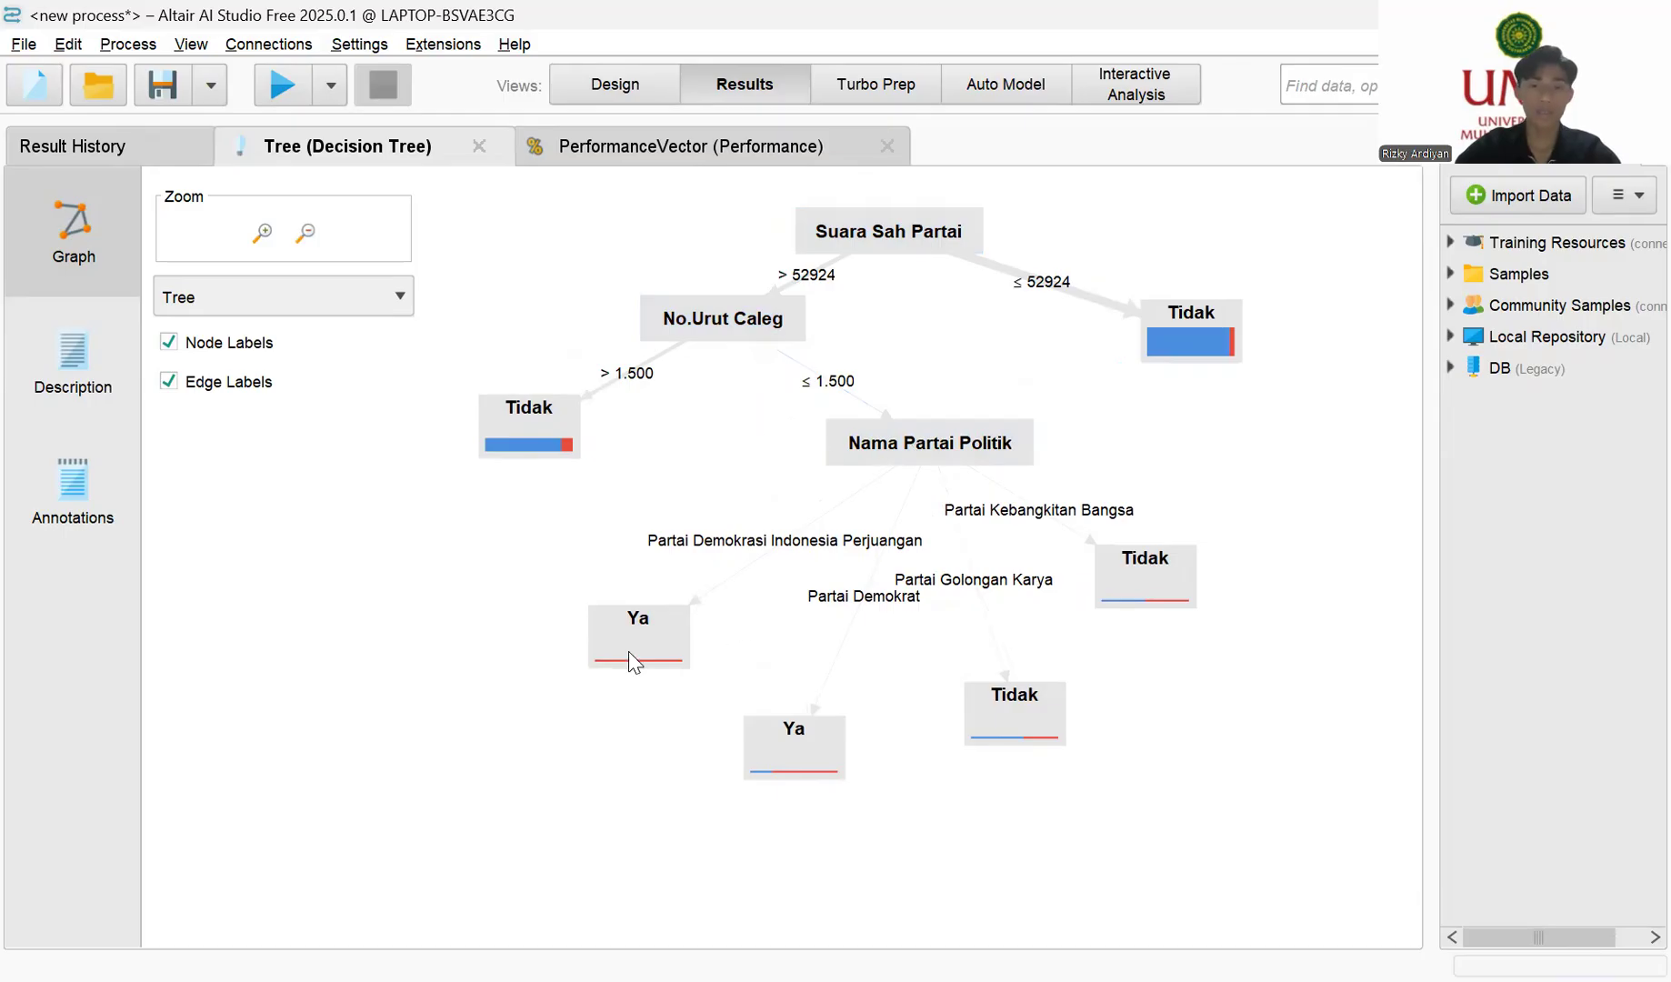
drag(636, 657, 572, 642)
drag(793, 751, 725, 720)
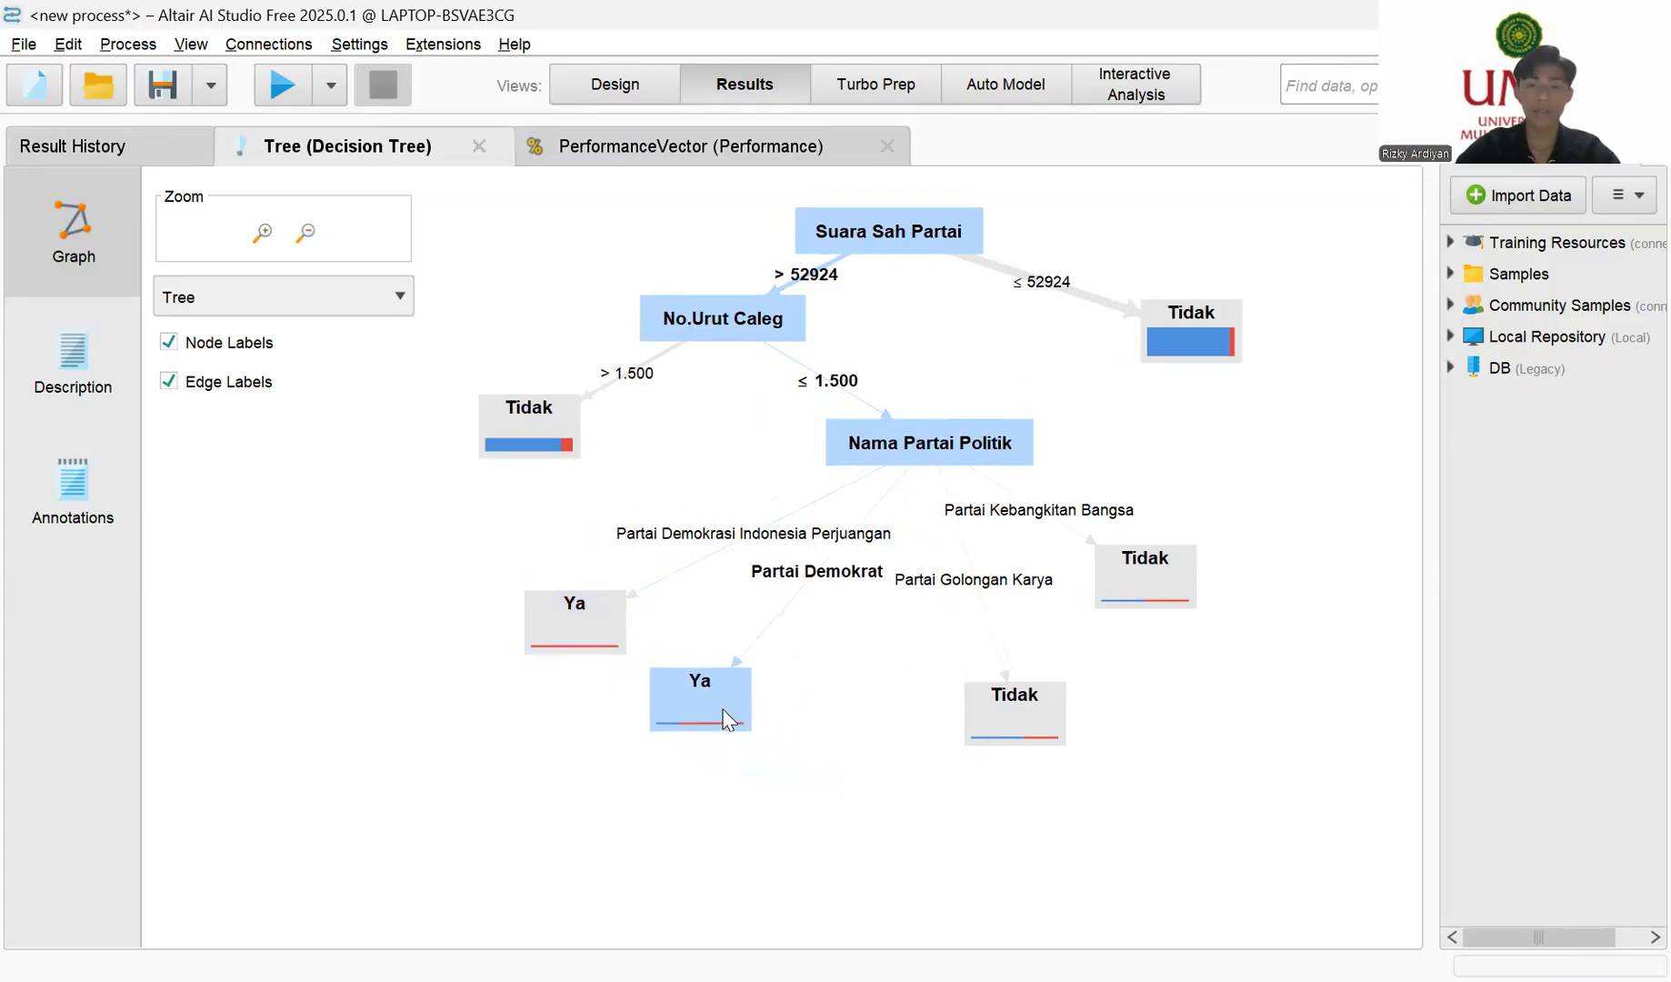
drag(1014, 710, 952, 747)
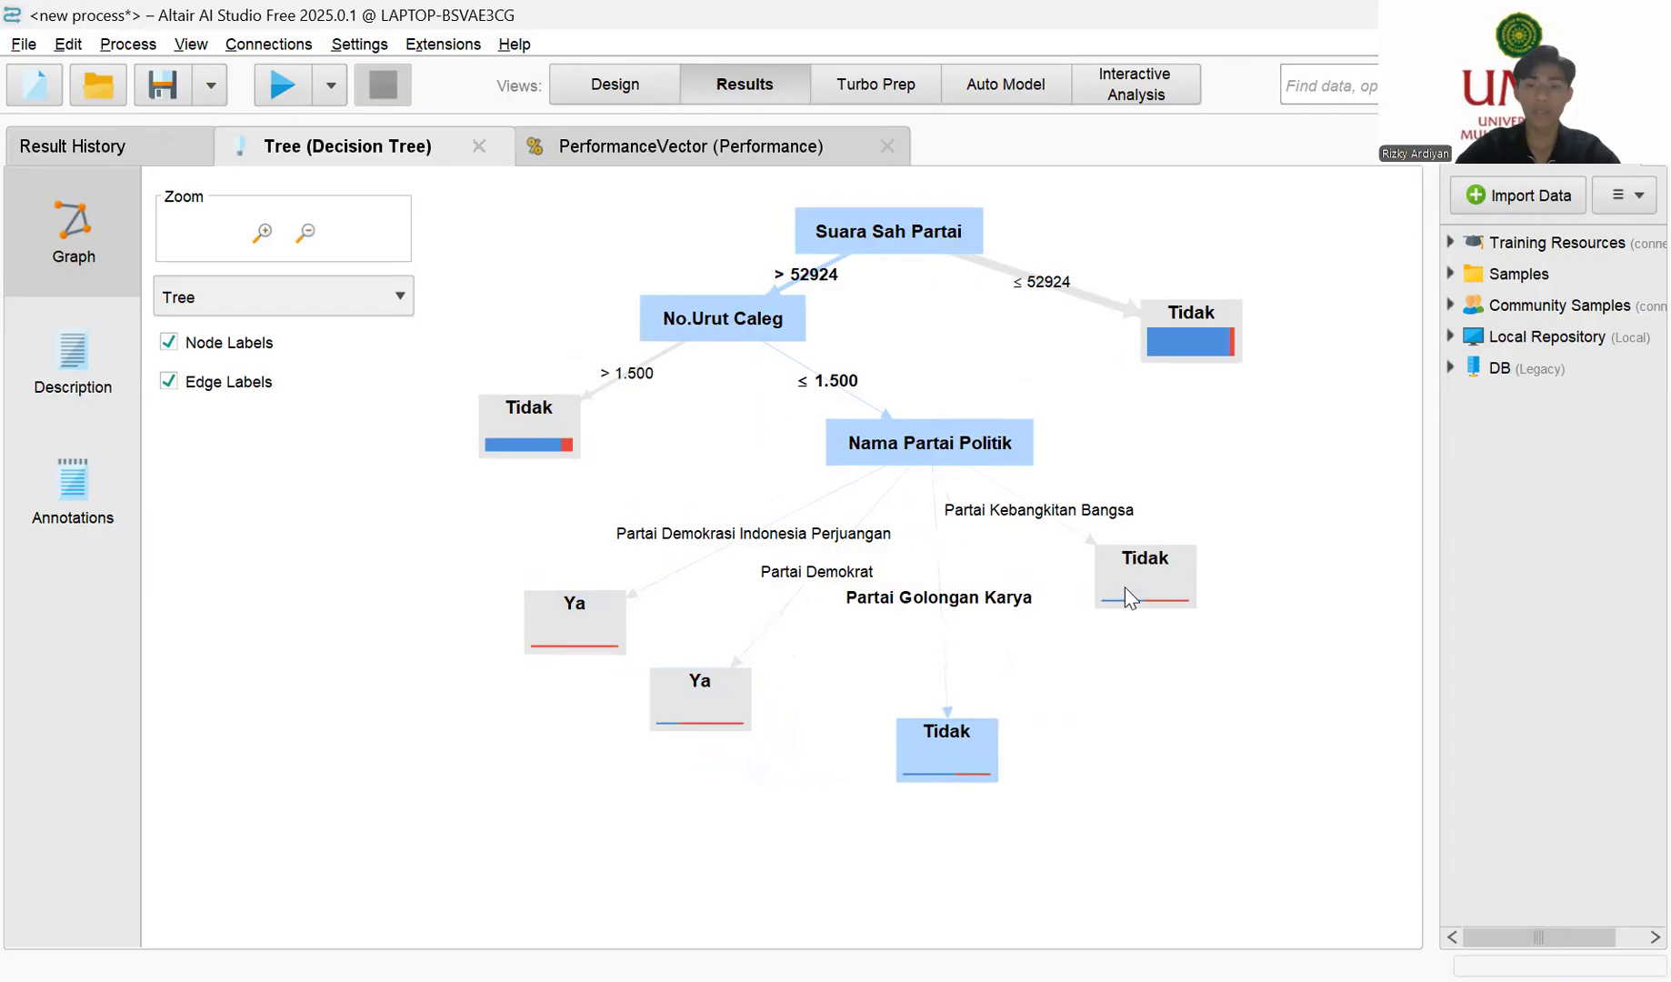
drag(1125, 590, 1148, 640)
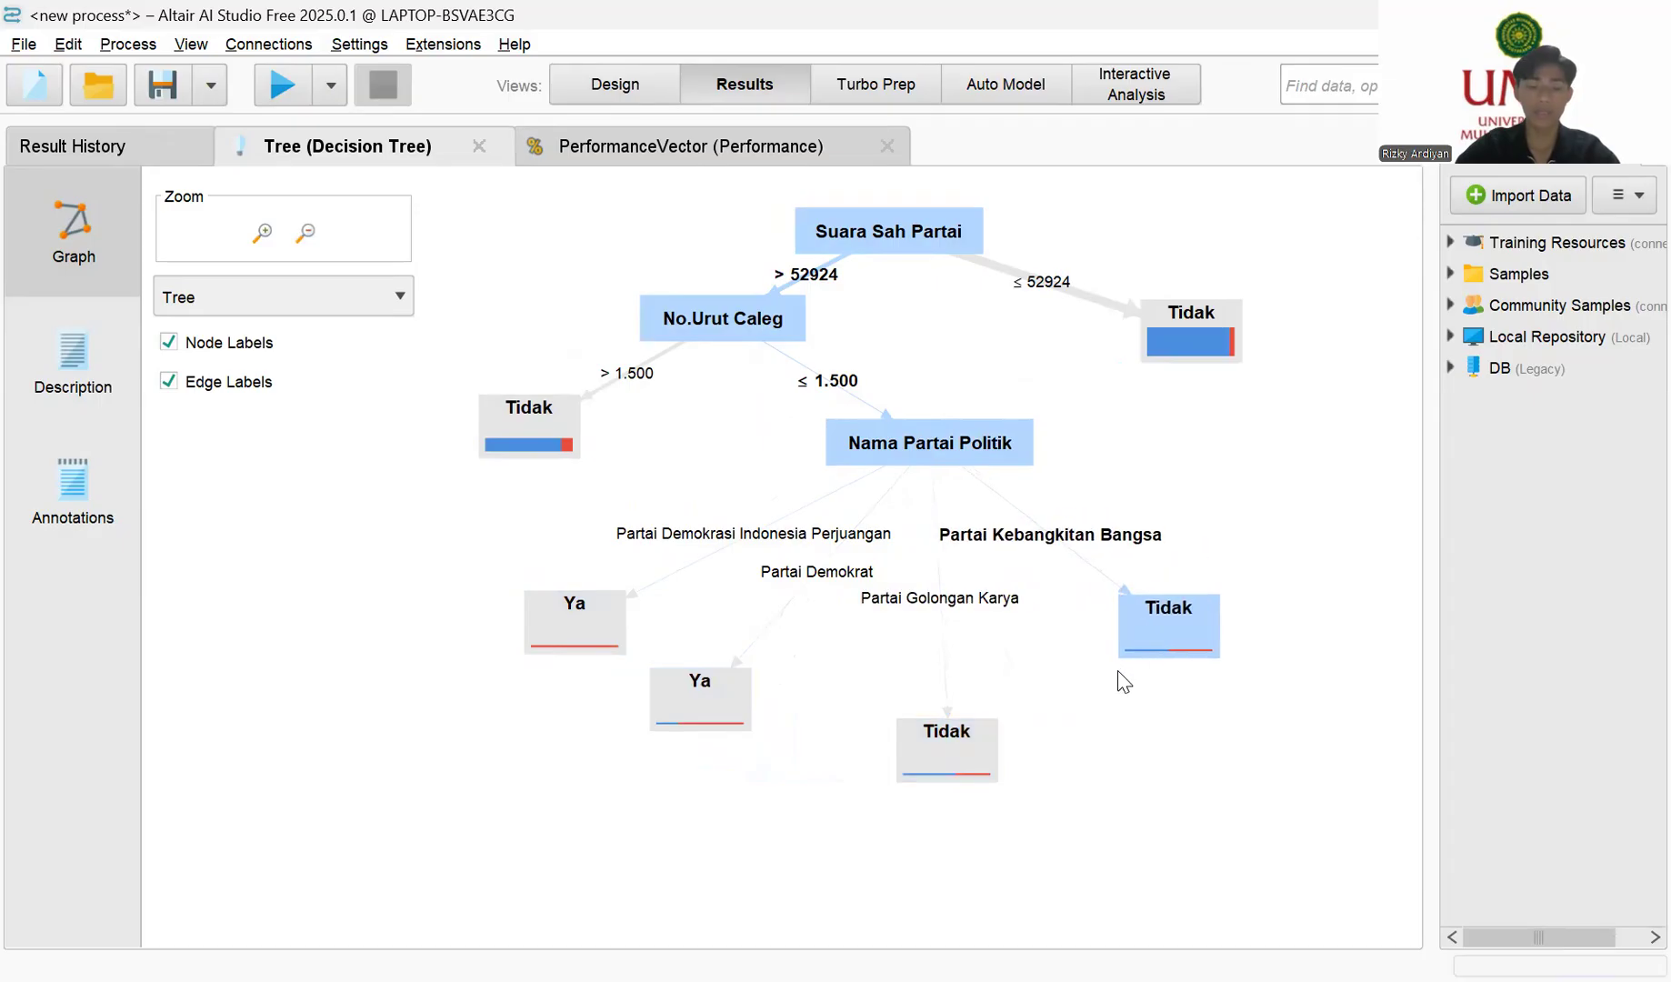
click(761, 154)
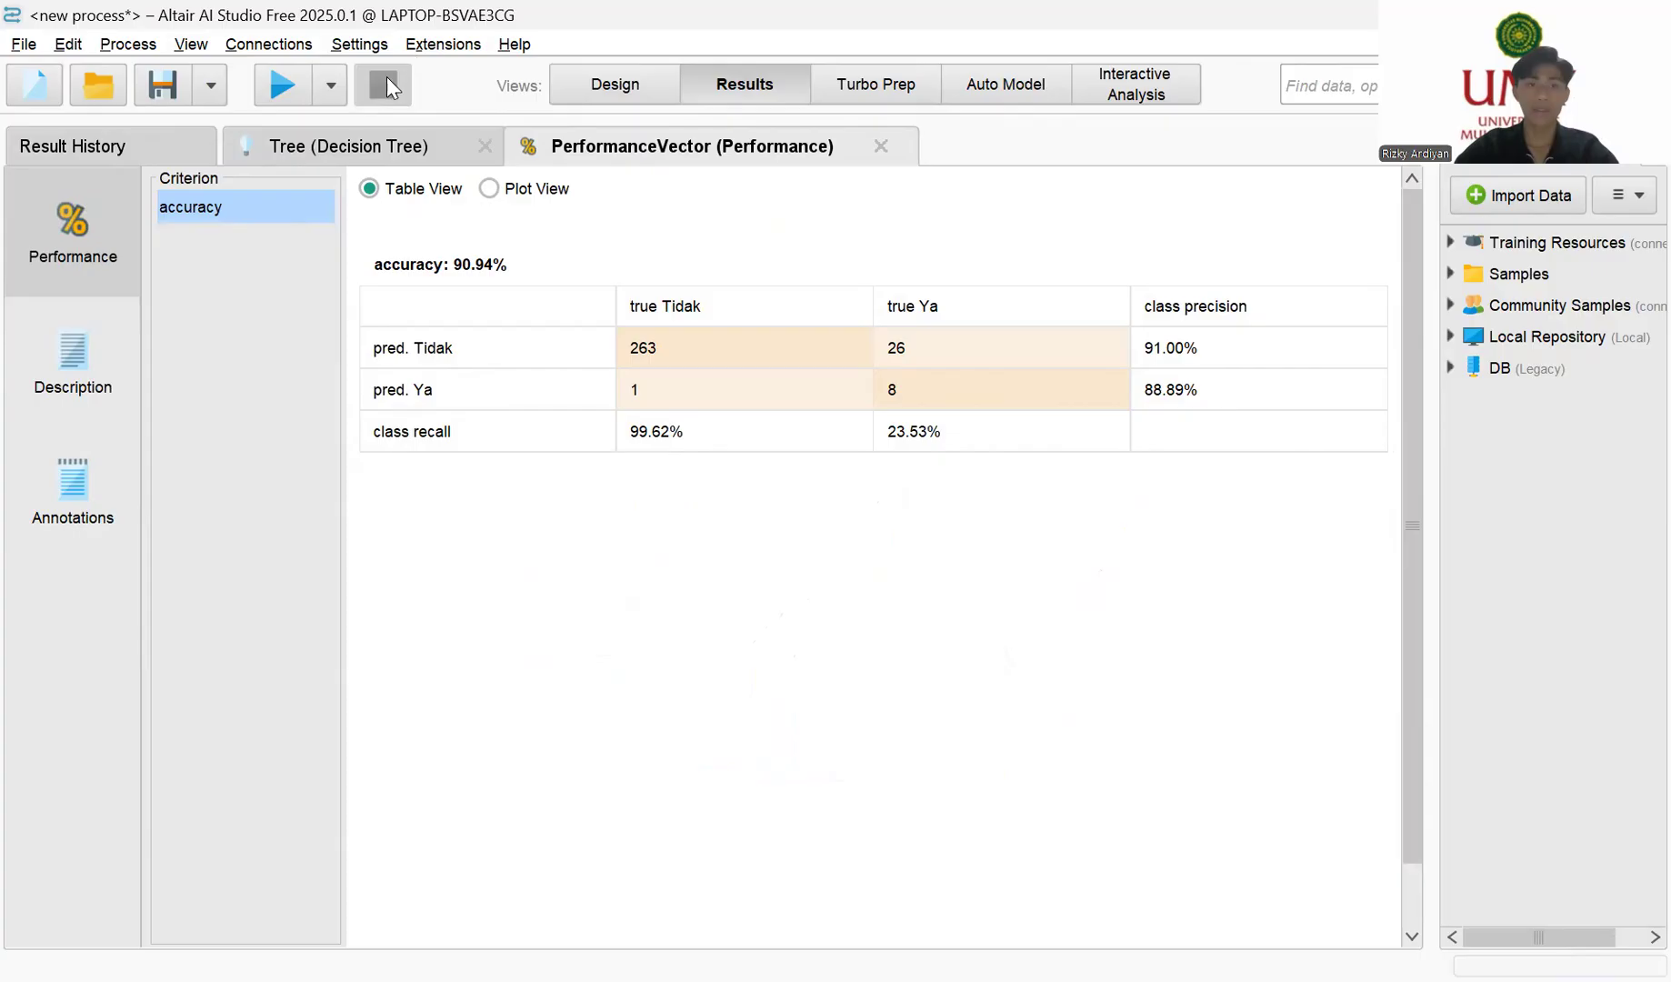
Step: Disable pruning and prepruning for the gini index Decision Tree and rerun the process
click(605, 91)
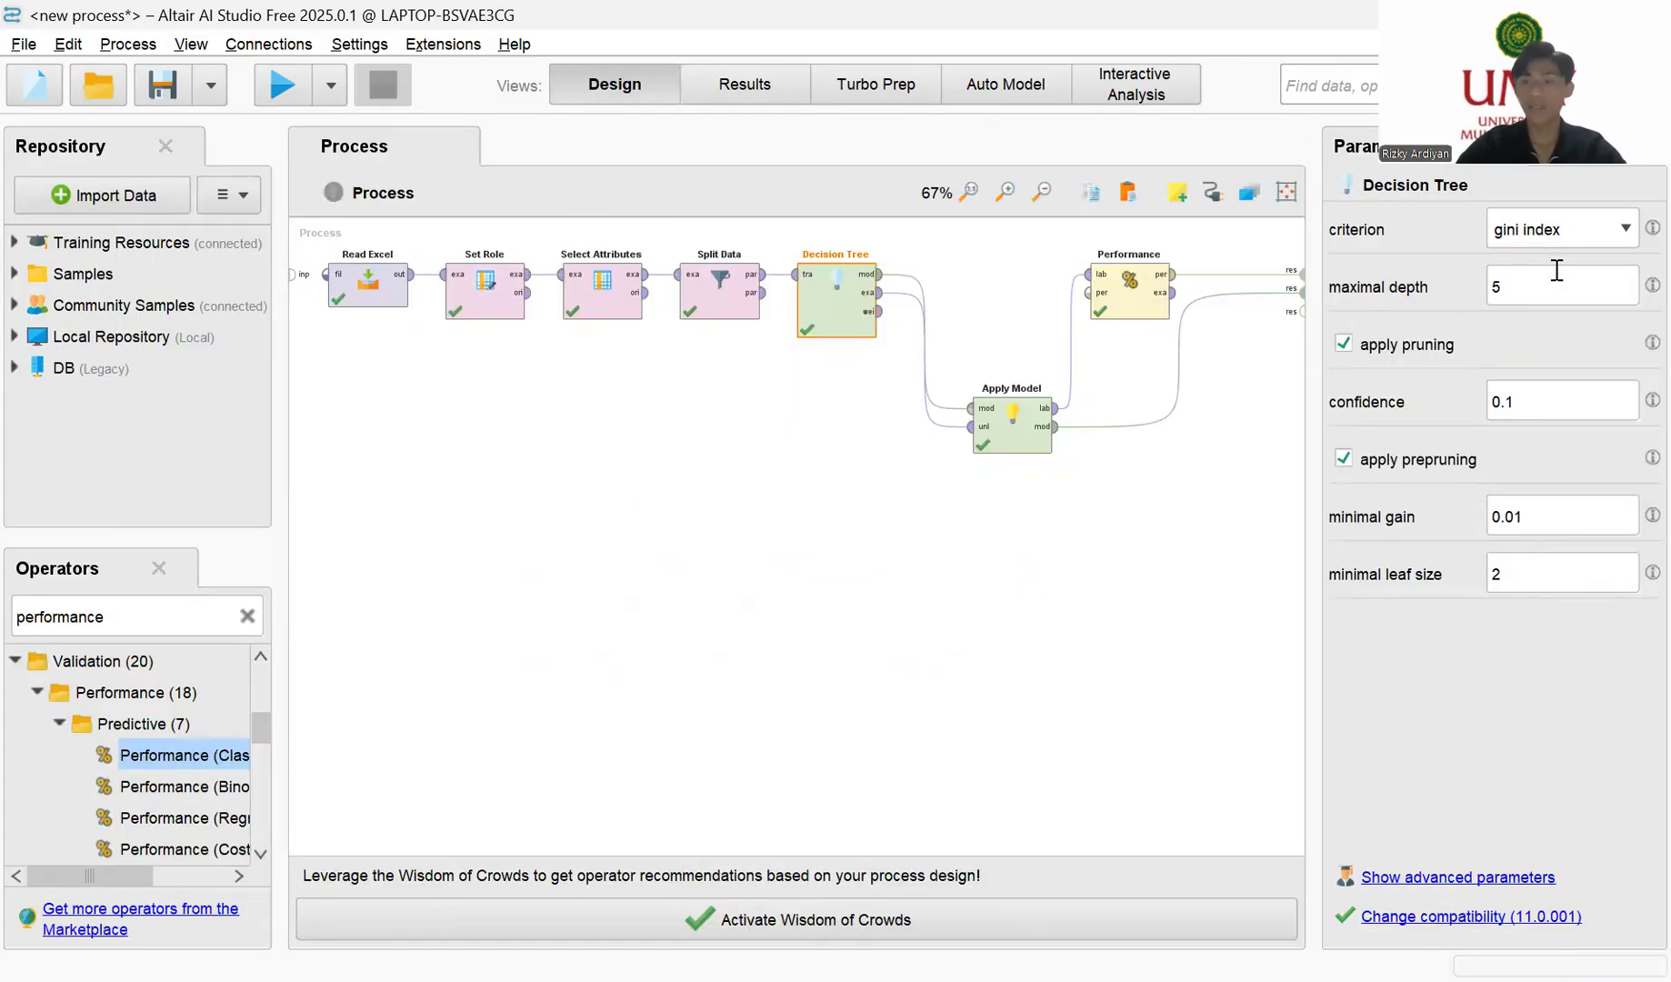
click(1345, 406)
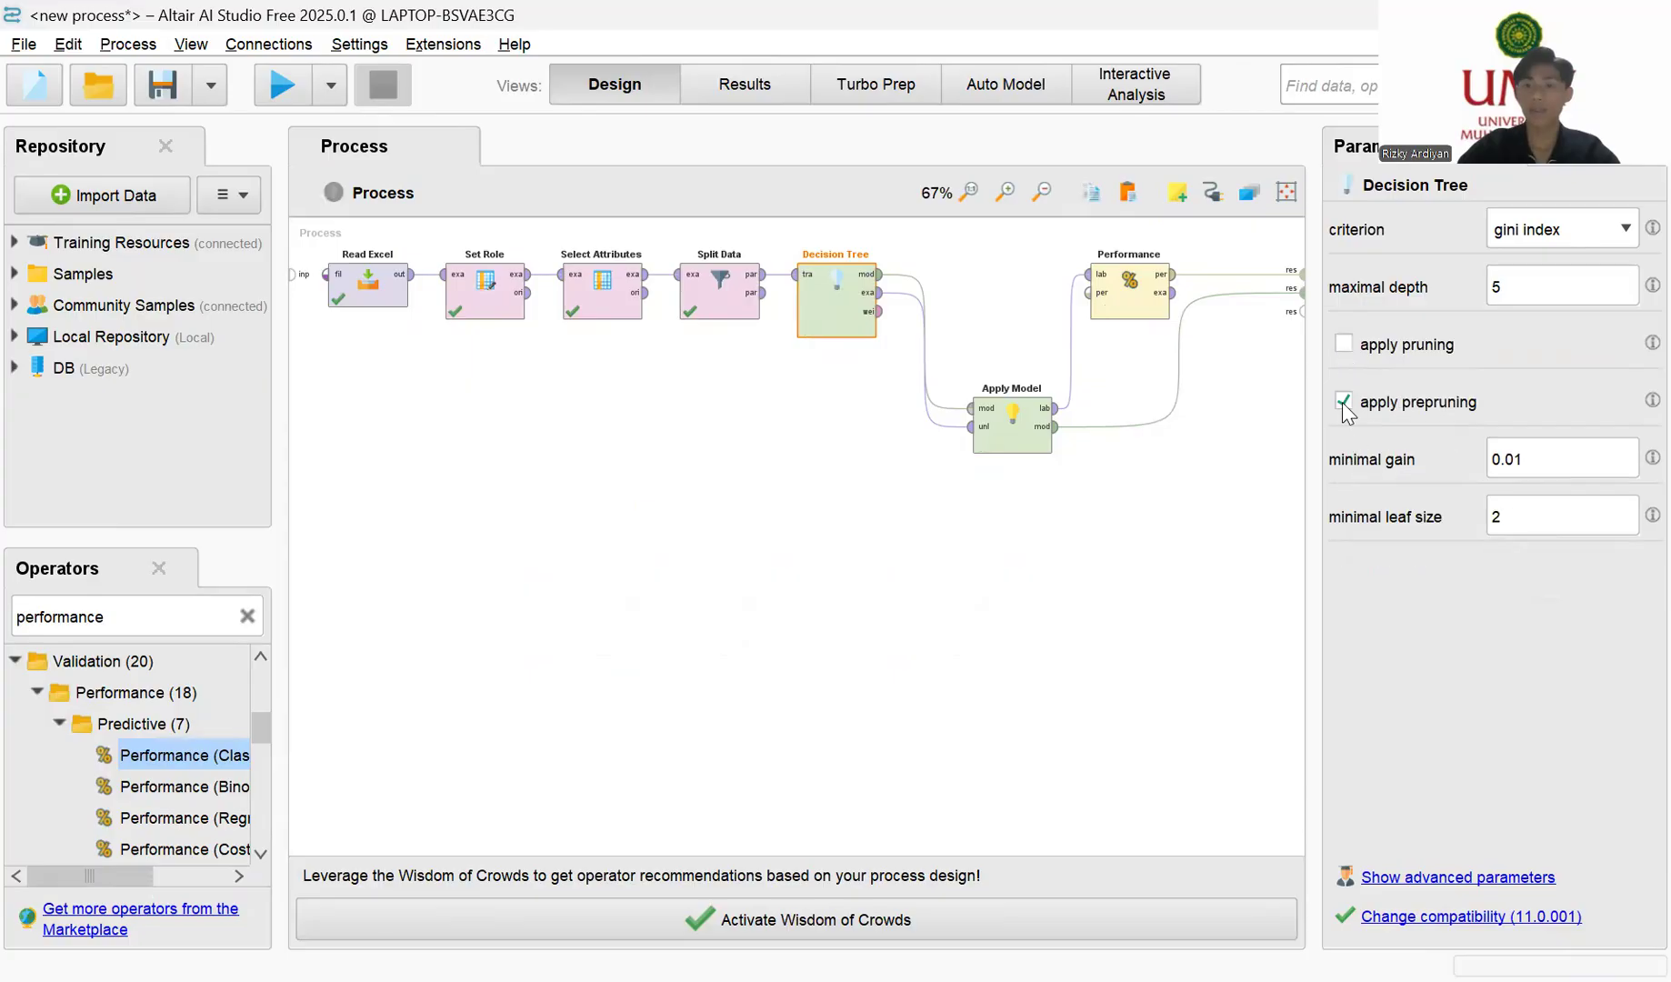
click(282, 88)
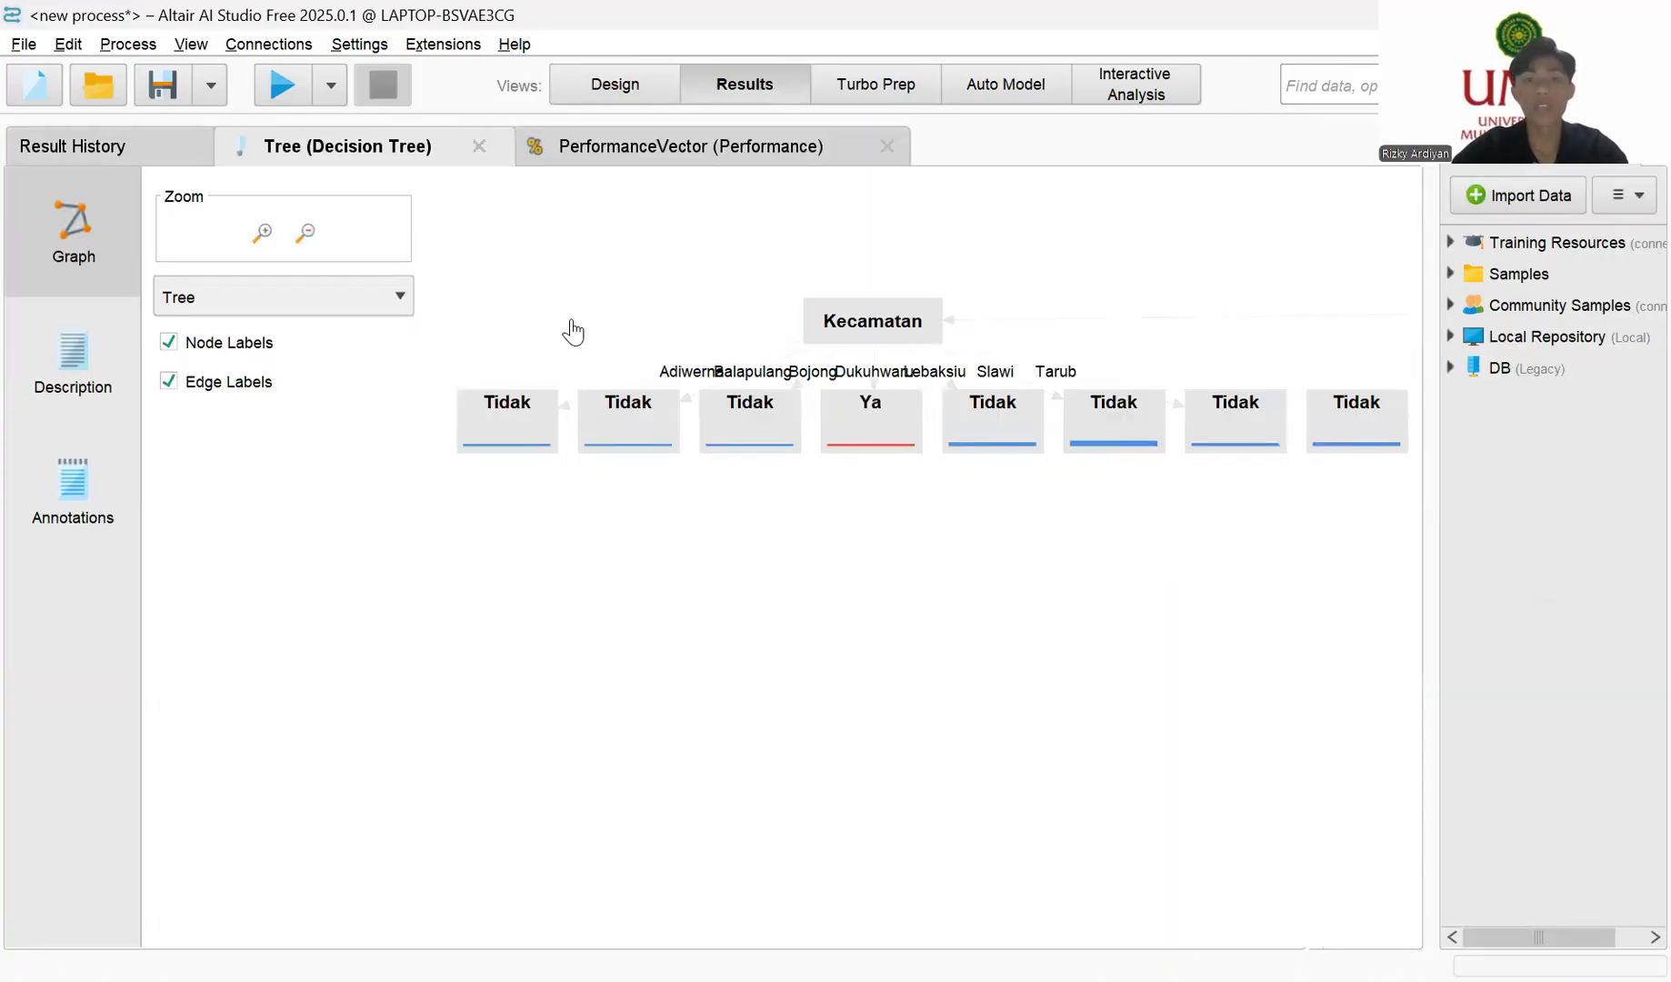
Step: Examine the branches and leaves of the unpruned gini index tree across to the Nama Partai Politik split
drag(896, 320, 851, 238)
drag(1012, 597, 355, 694)
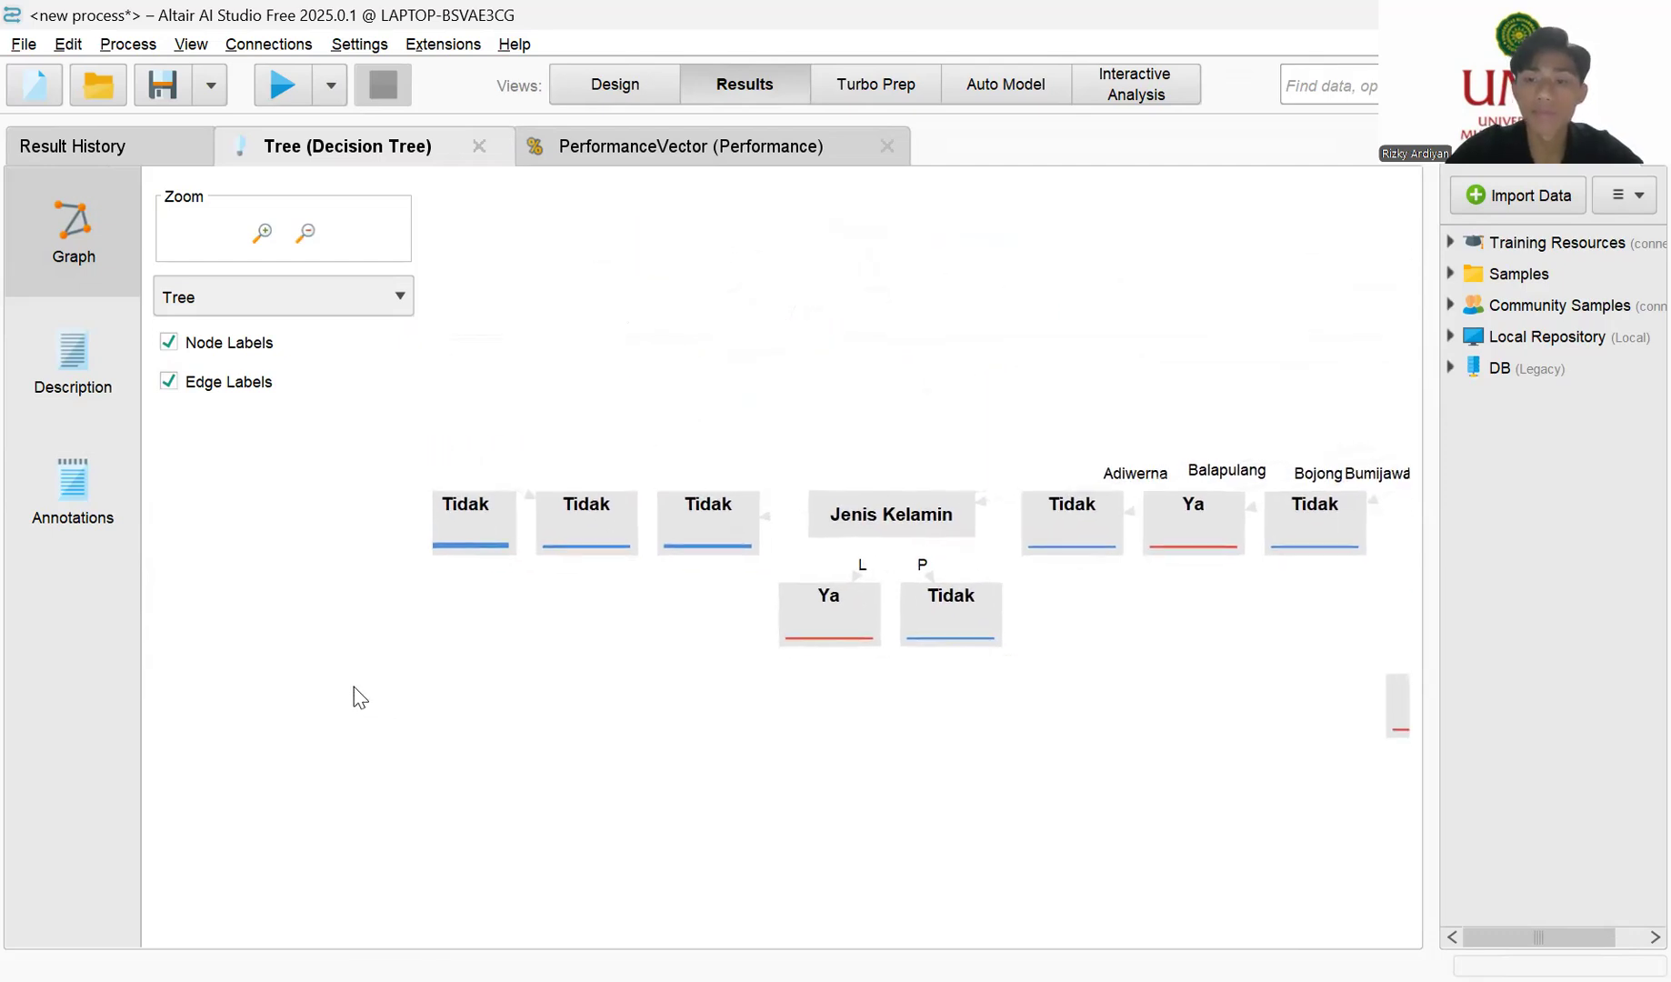
drag(1127, 362, 486, 408)
drag(1041, 327, 323, 407)
drag(1265, 292, 488, 441)
drag(1321, 441, 588, 383)
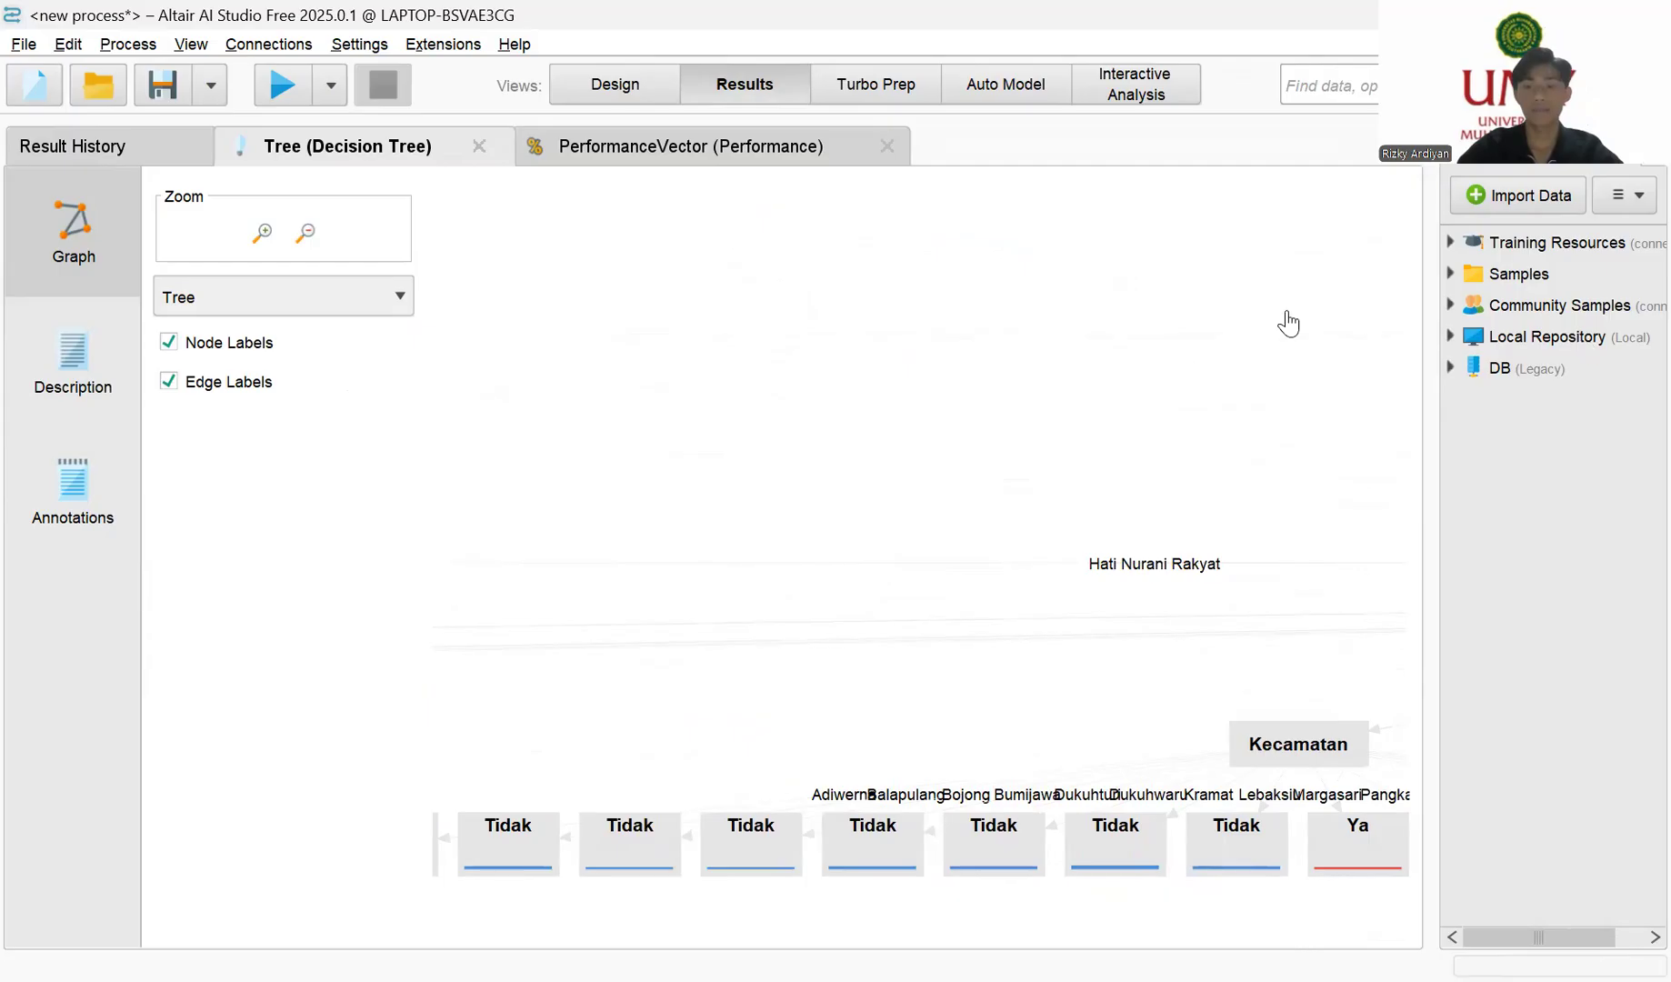
drag(1287, 321, 964, 352)
drag(1306, 388, 984, 436)
drag(1137, 385, 758, 477)
drag(649, 570, 578, 430)
drag(865, 504, 658, 321)
drag(1197, 448, 1063, 449)
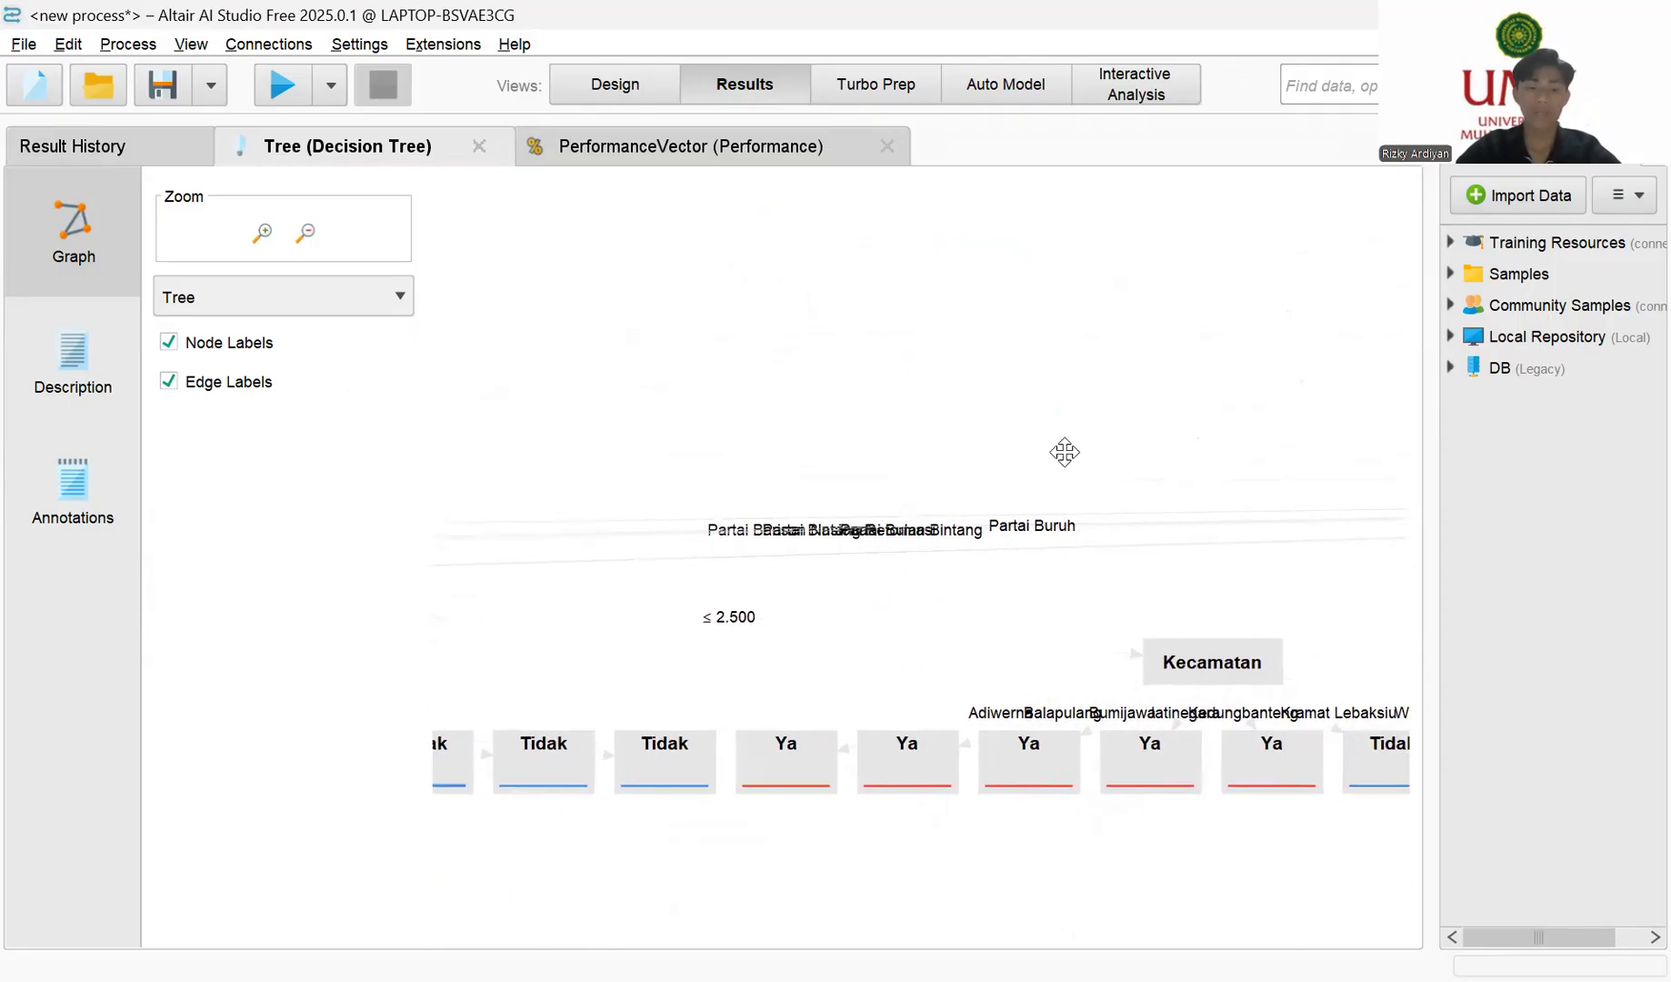
drag(1197, 420, 955, 438)
drag(1151, 413, 641, 462)
drag(1274, 423, 613, 398)
drag(1209, 406, 521, 463)
drag(1018, 433, 373, 504)
drag(860, 674, 850, 402)
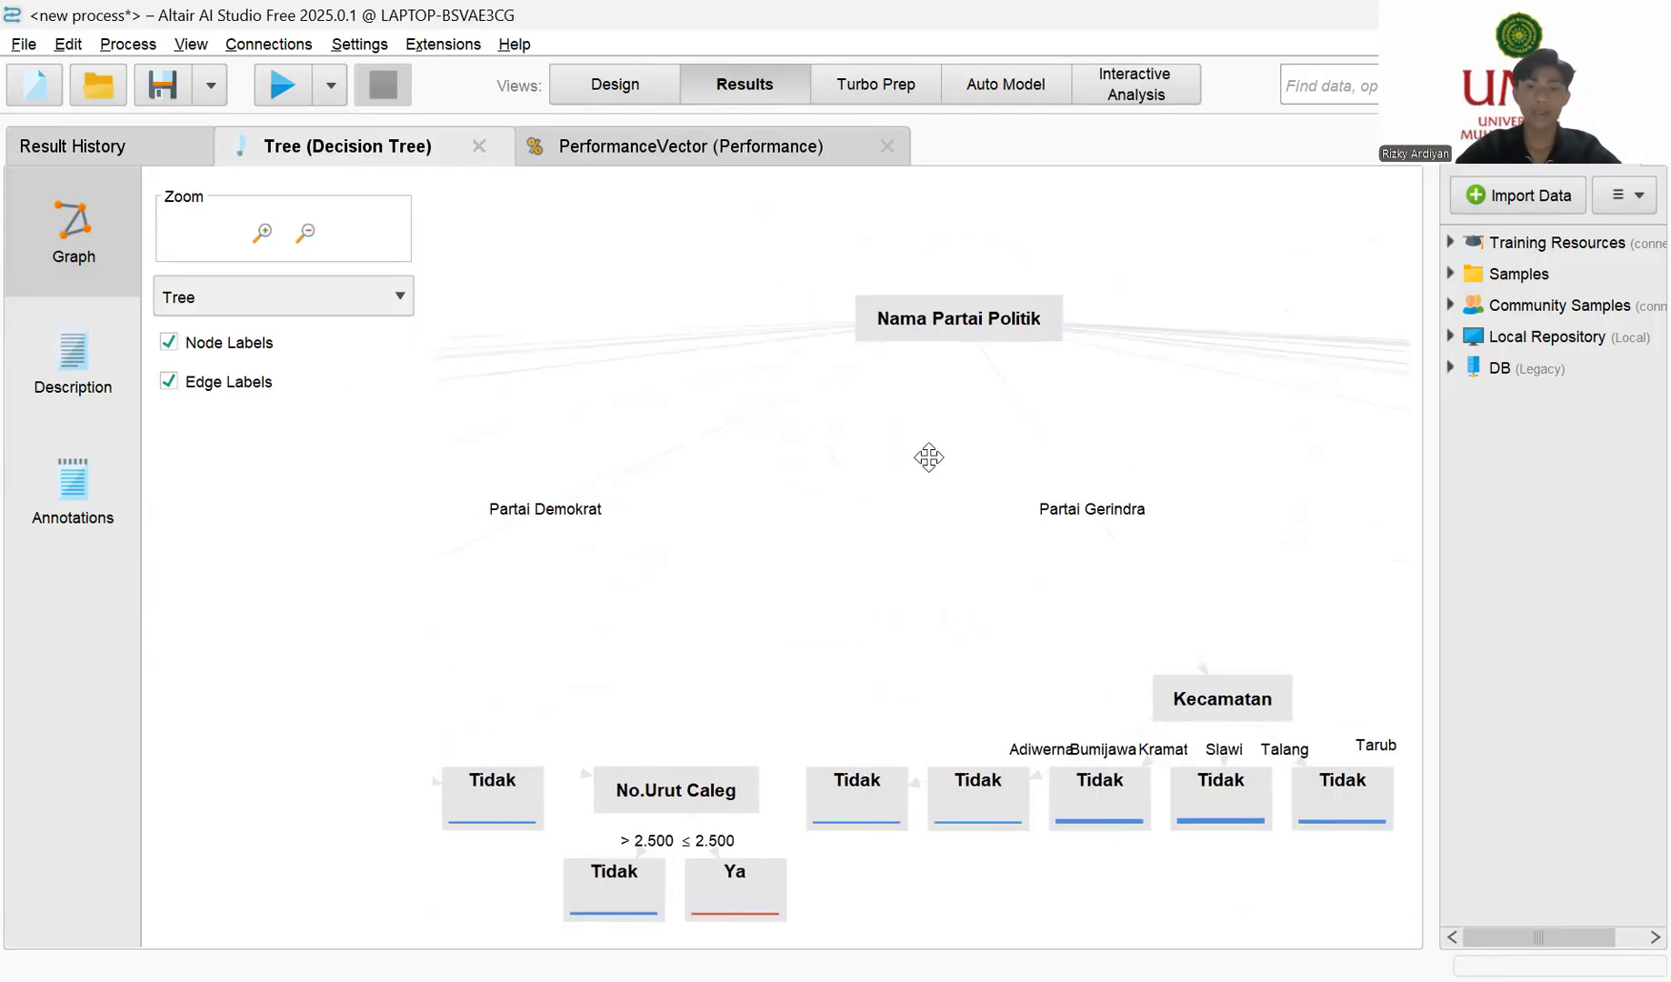
Step: Shift the Nama Partai Politik node and raise the Kecamatan node of its Partai Gerindra branch
drag(971, 329, 950, 296)
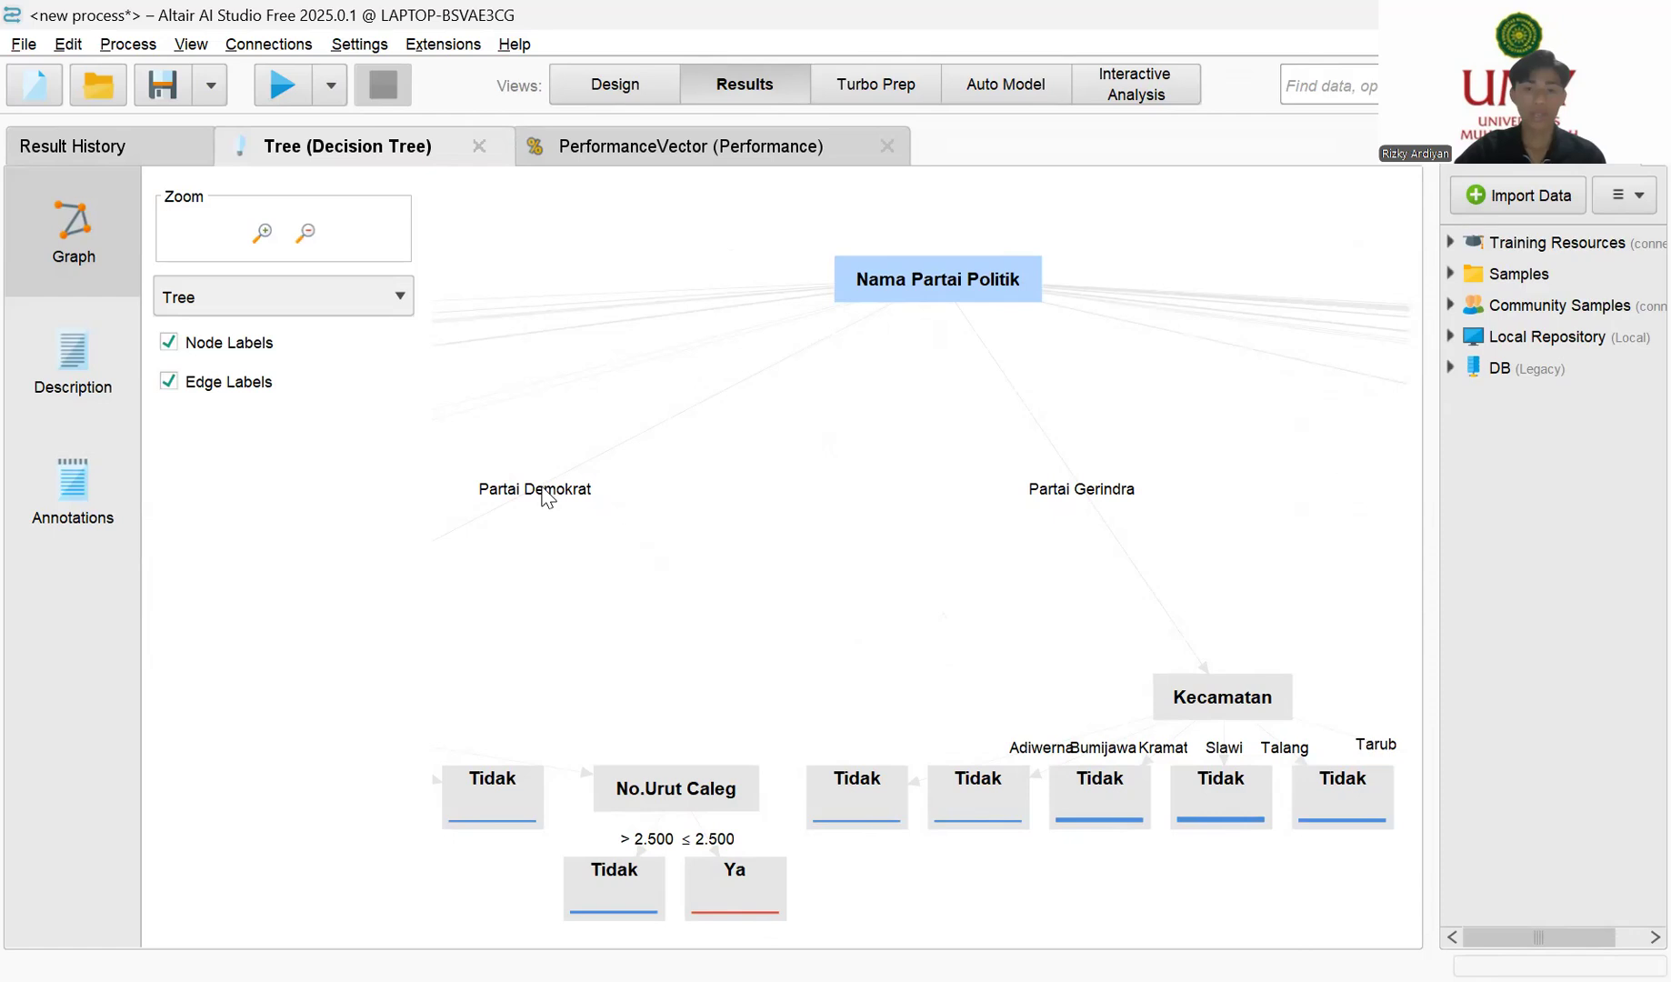
drag(653, 551, 865, 533)
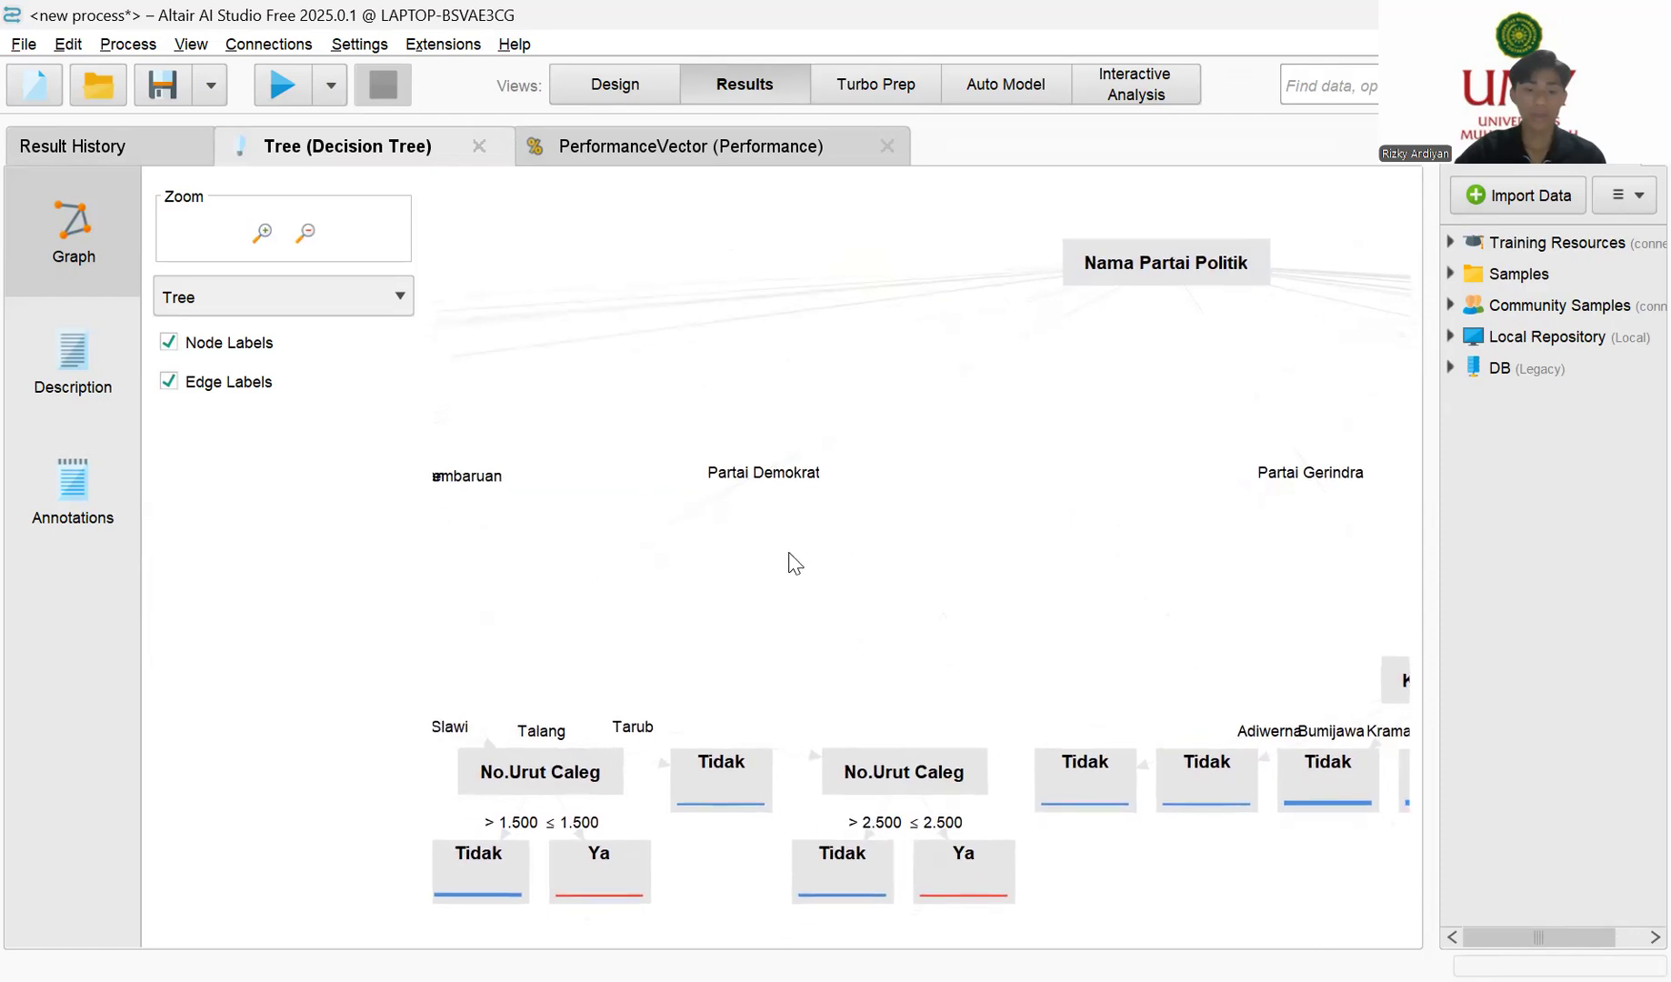
drag(1121, 507, 741, 505)
drag(1089, 657, 1028, 456)
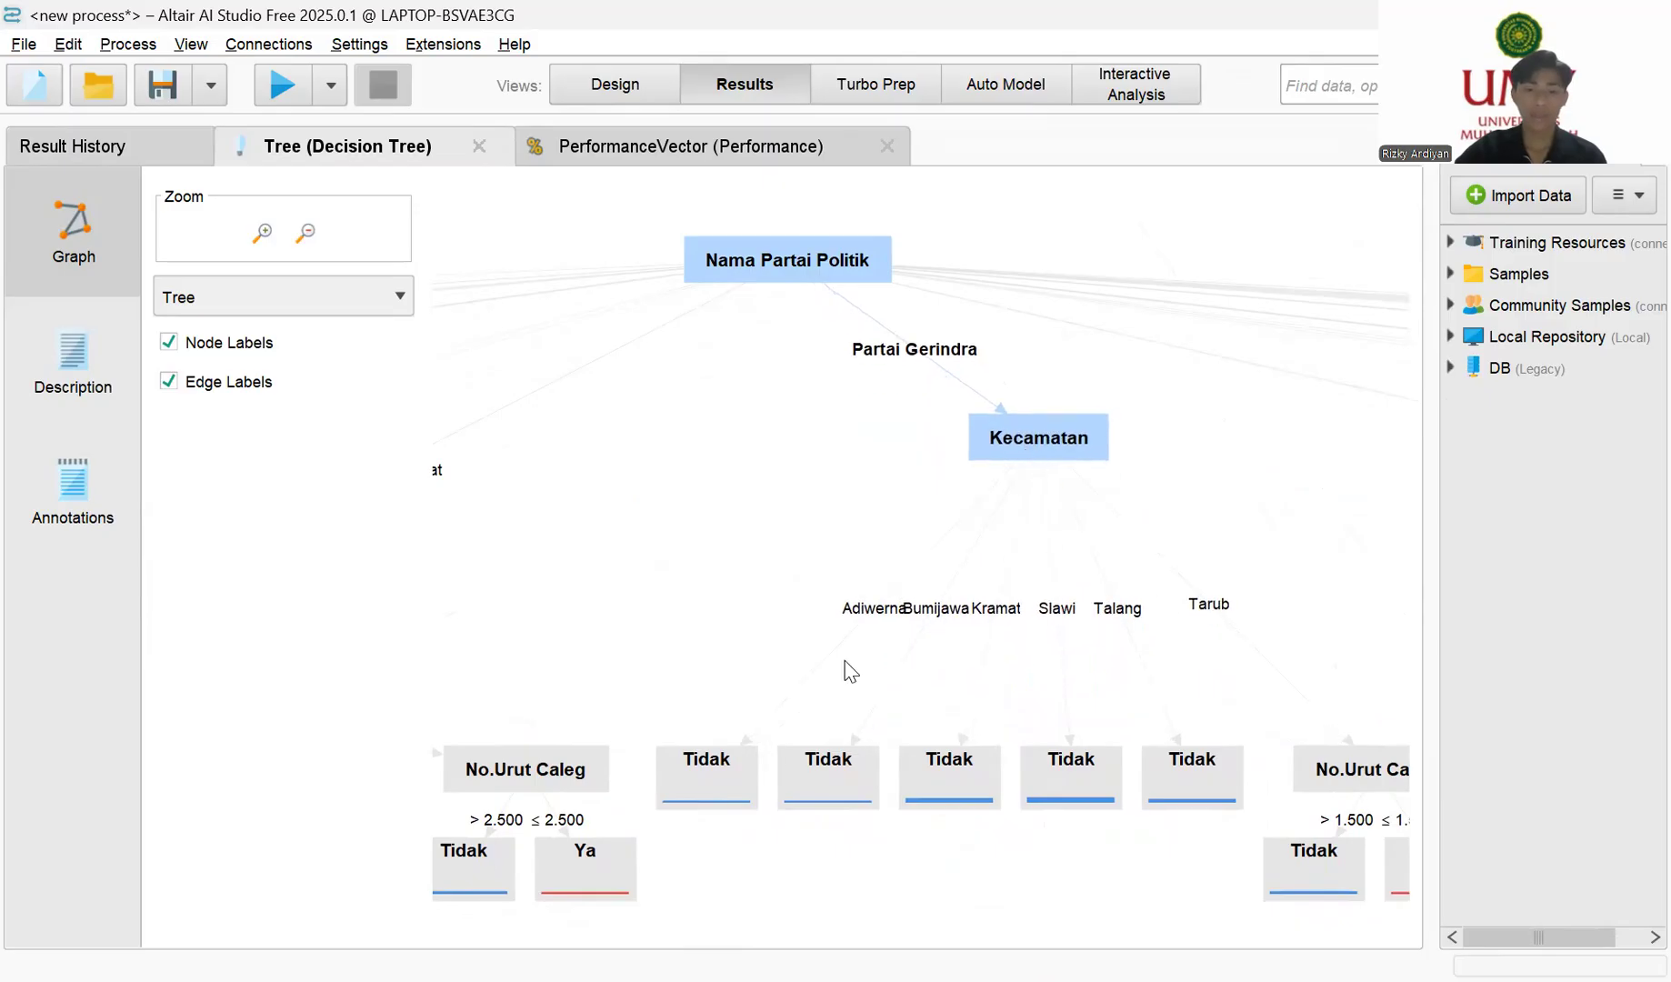
drag(866, 621, 806, 582)
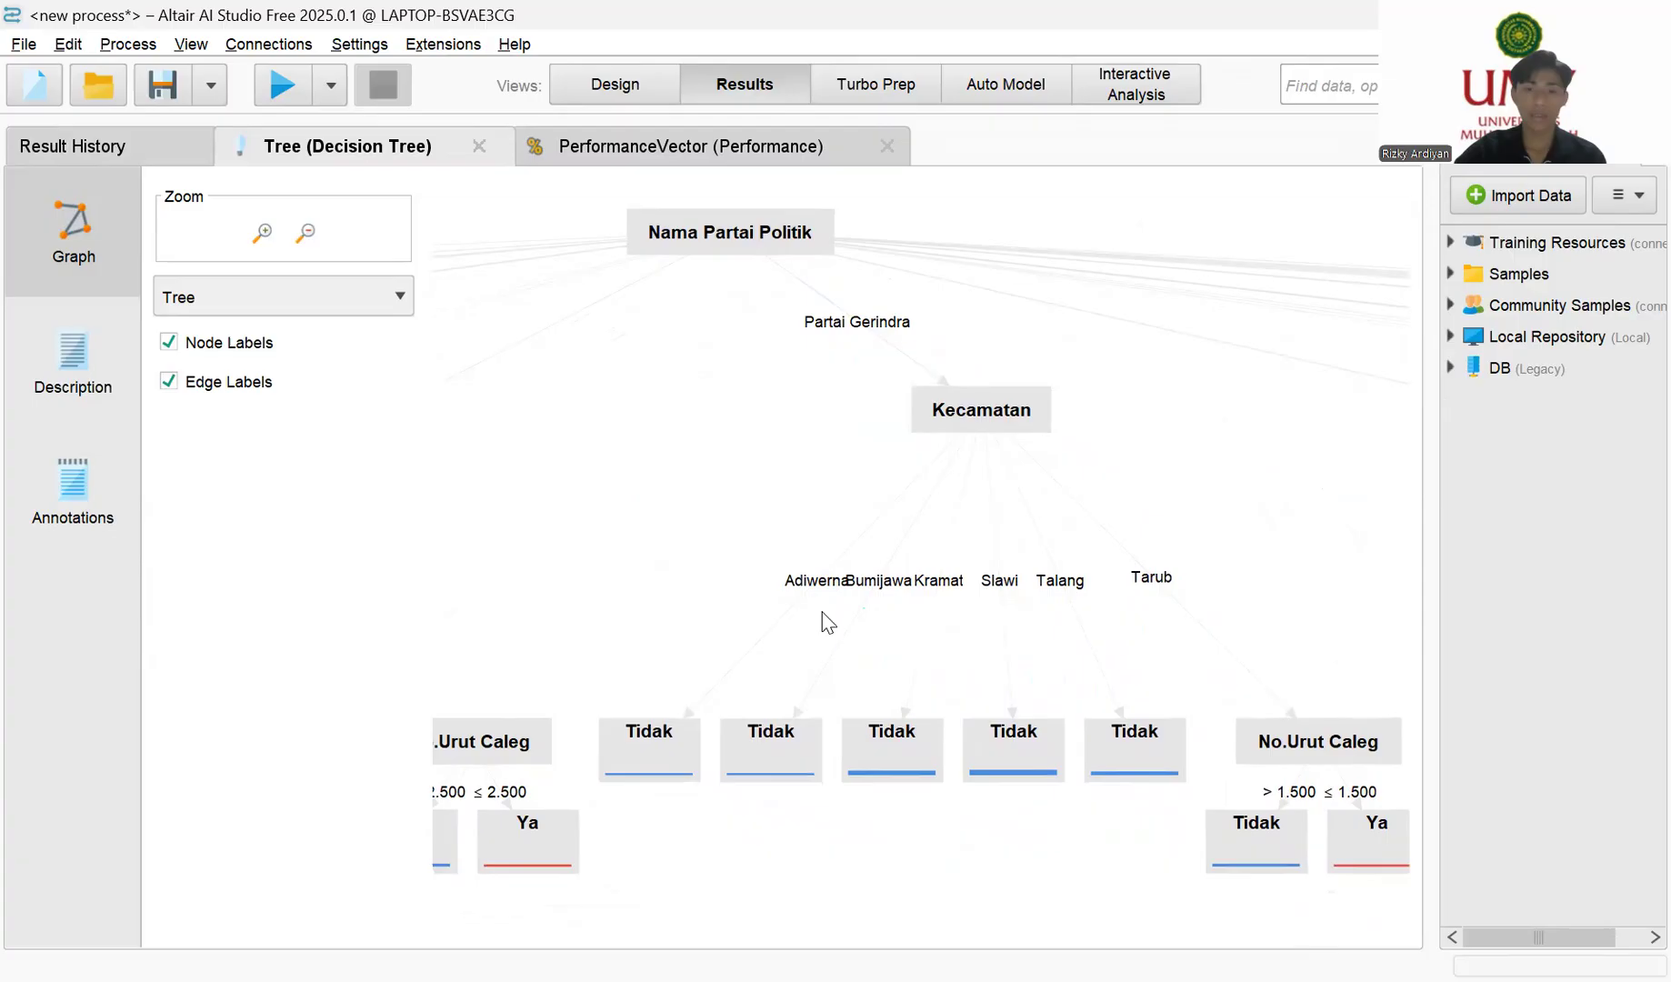
Step: Spread out the Adiwerna, Bumijawa, Kramat, Slawi and Talang leaves under the Partai Gerindra branch's Kecamatan node
drag(705, 742, 649, 621)
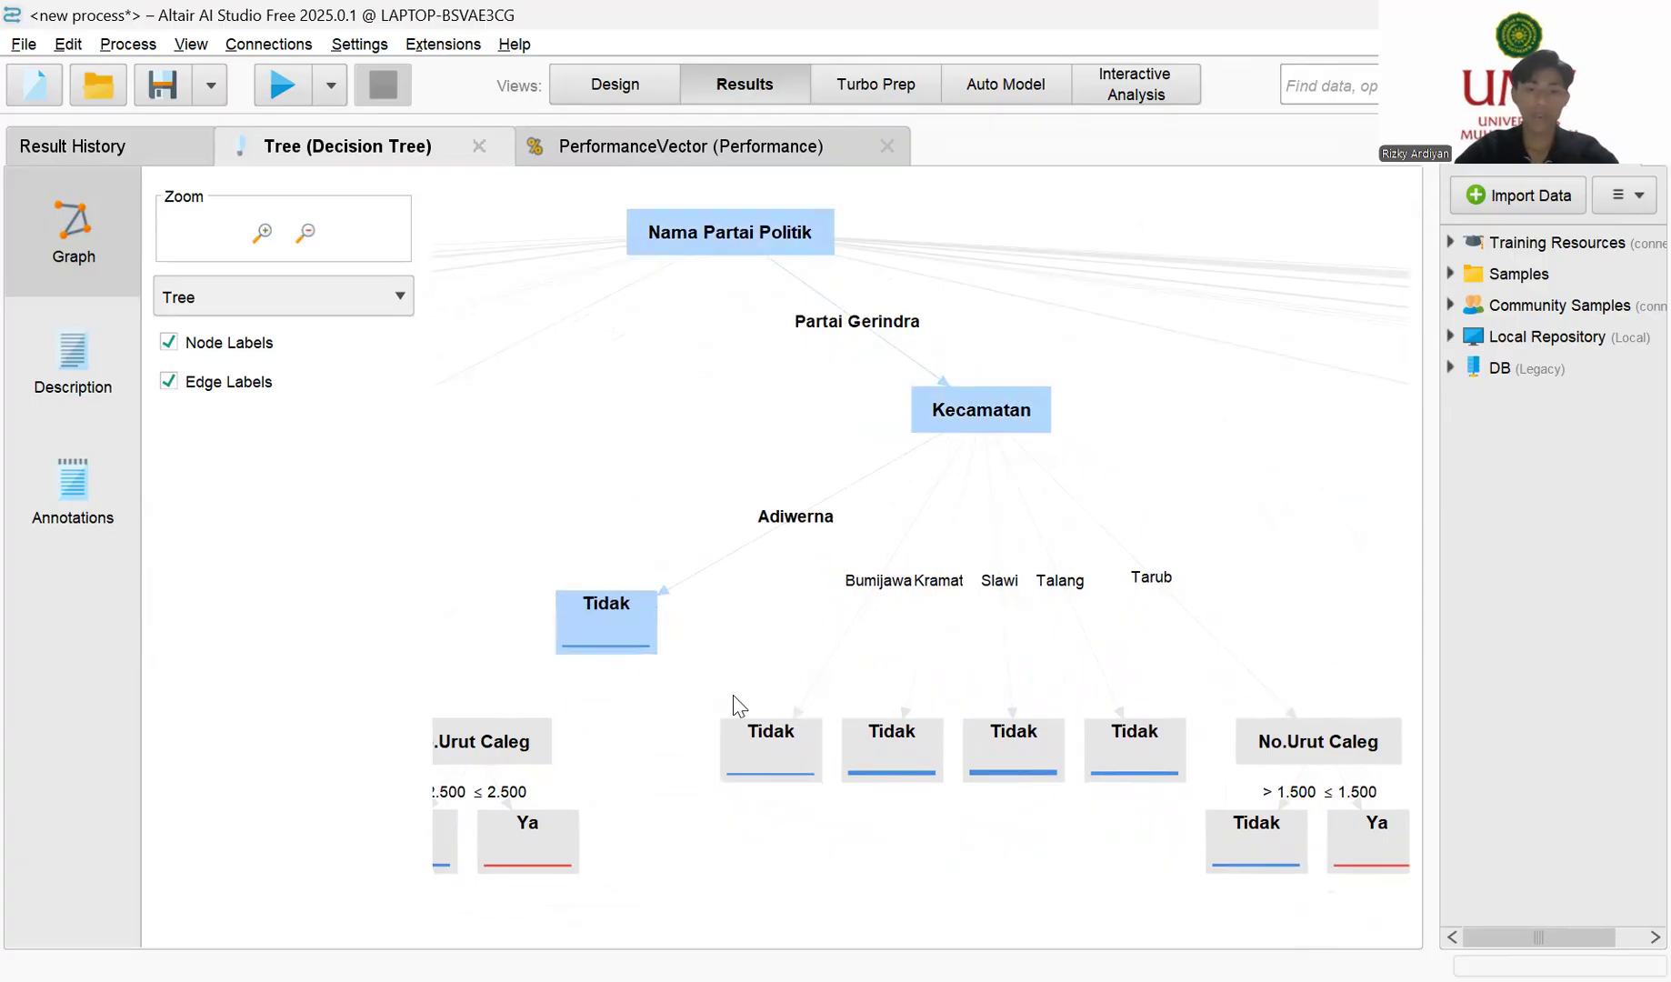
drag(784, 782, 746, 726)
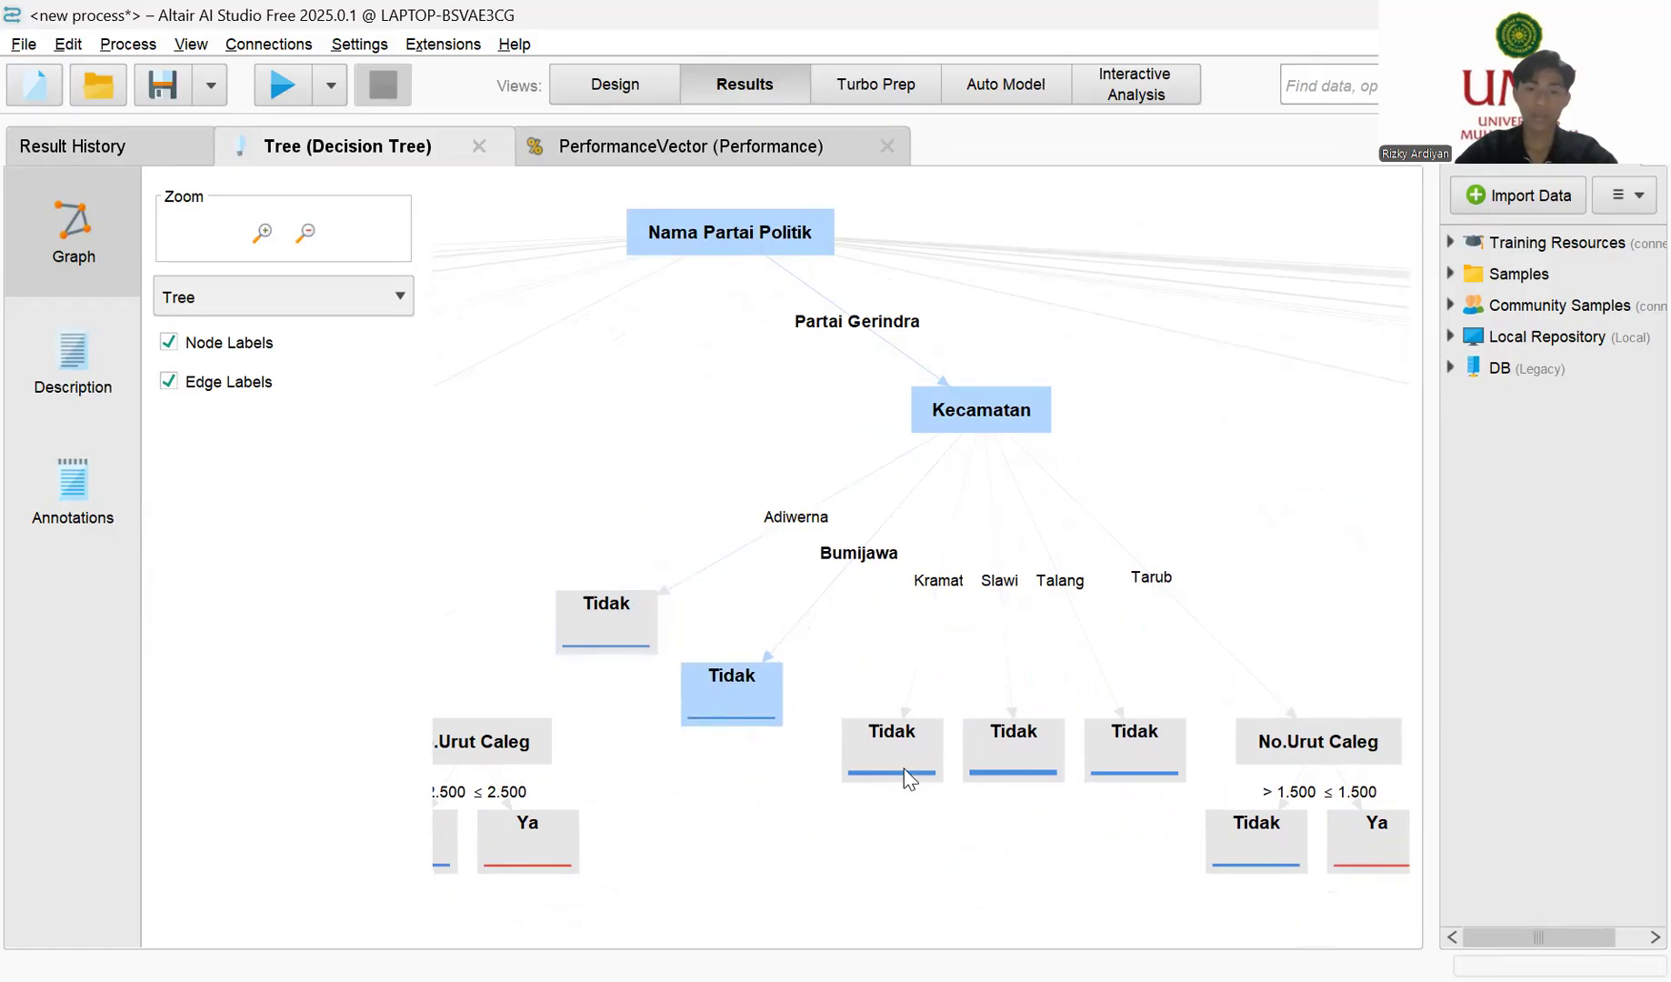
drag(903, 764, 836, 805)
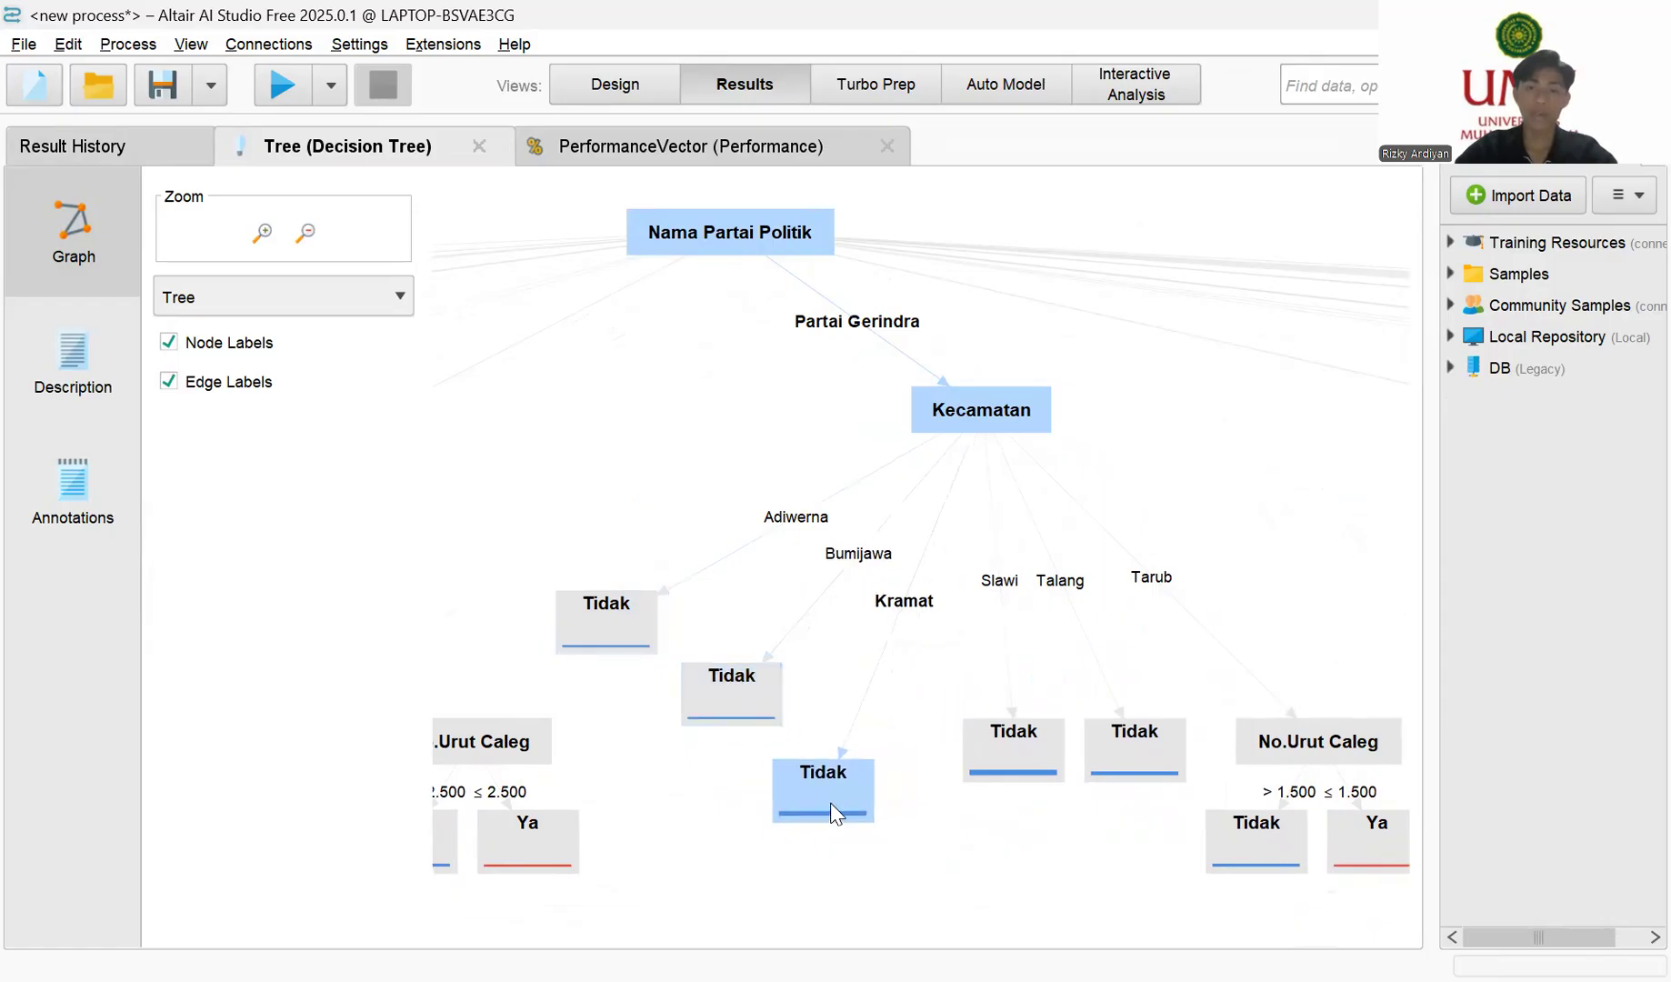
drag(1013, 751, 971, 819)
drag(1147, 764, 983, 596)
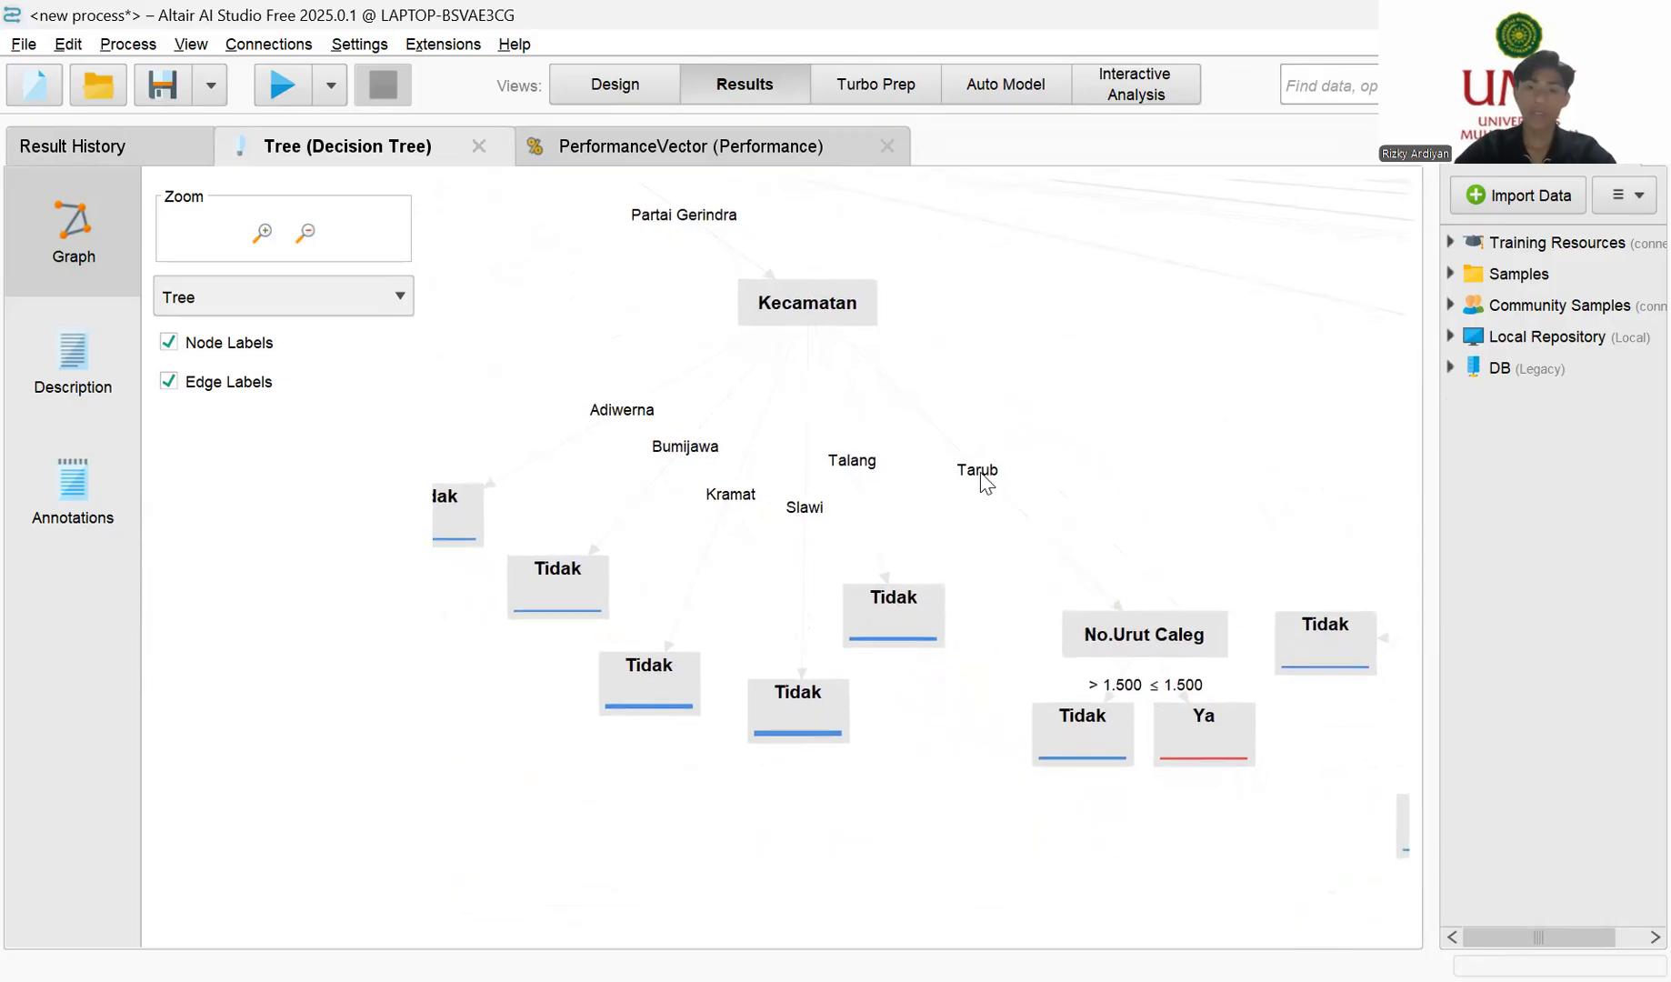
Step: Raise the No.Urut Caleg node of the Tarub branch and reposition its ≤ 1.500 Ya leaf
drag(1143, 644, 1120, 582)
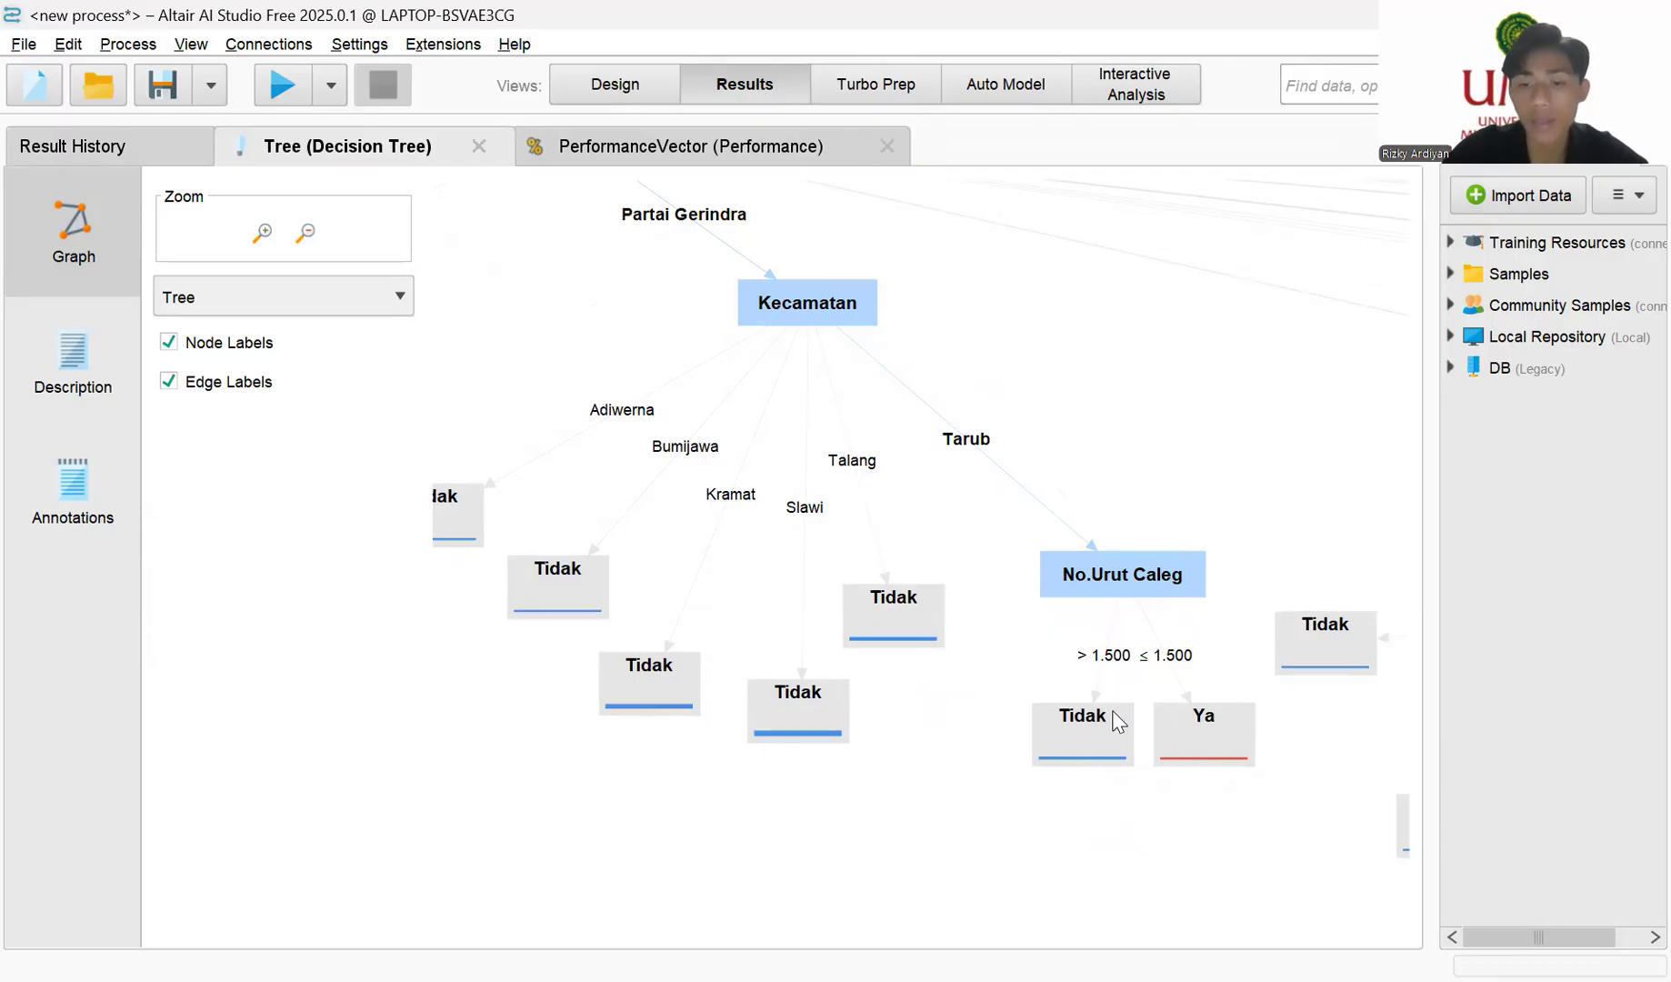
drag(1147, 603, 1091, 545)
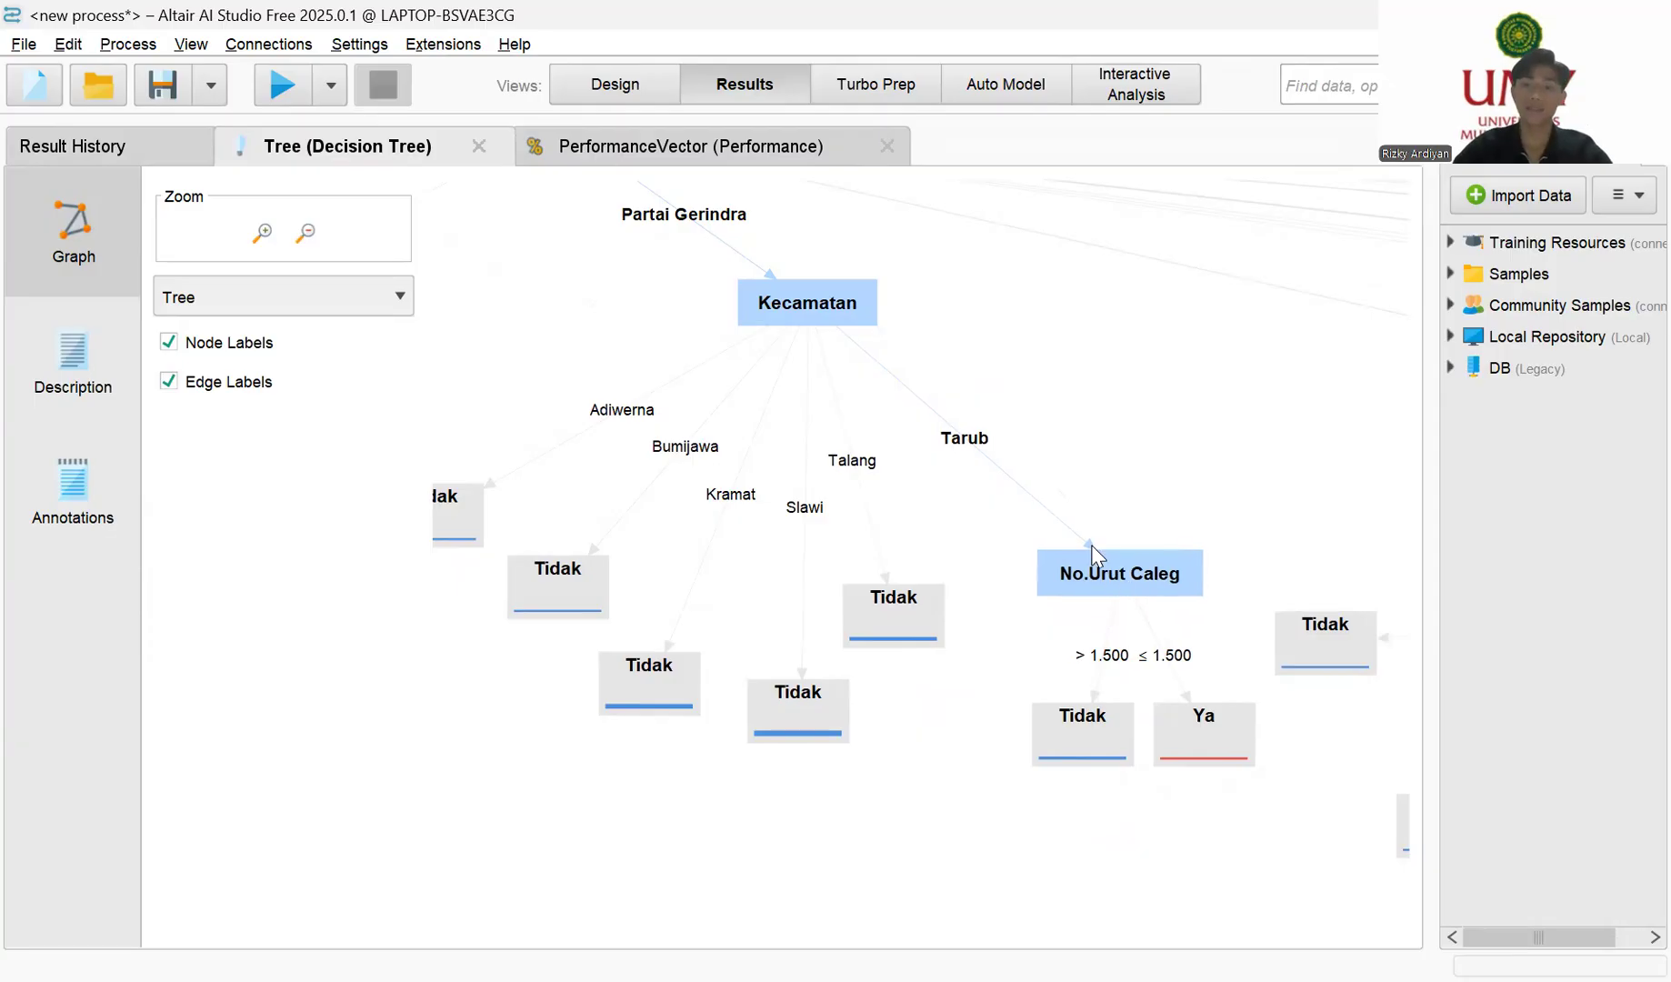
drag(1224, 750, 1263, 756)
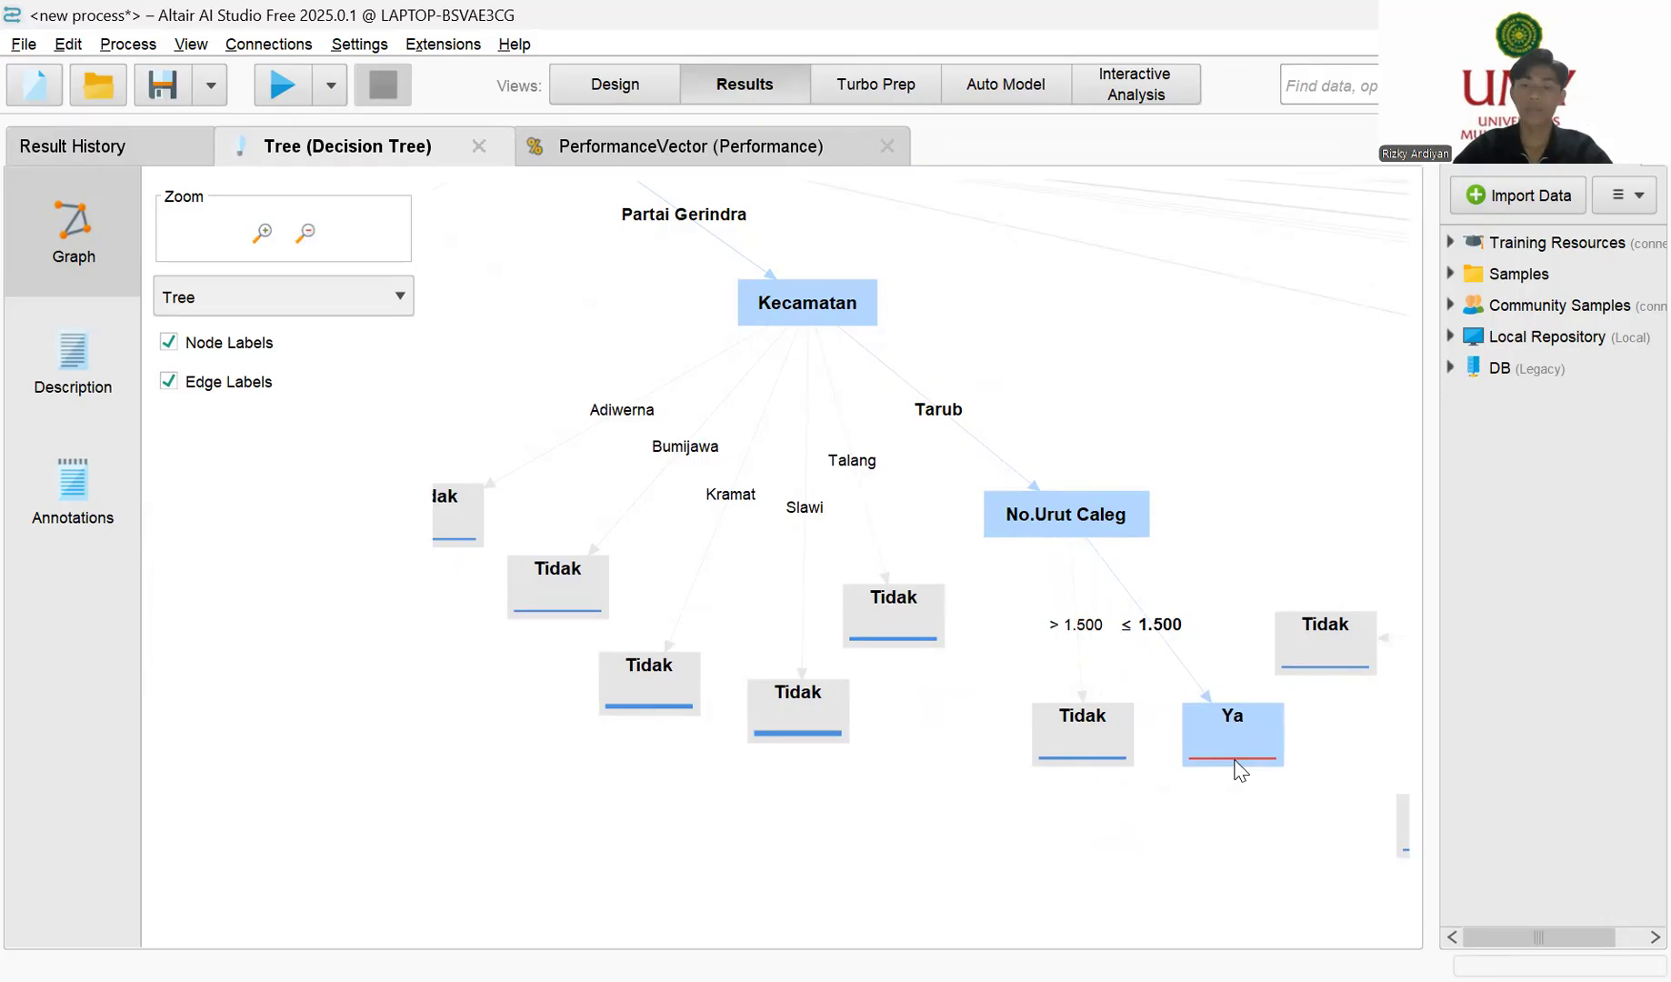
drag(1241, 755, 1209, 707)
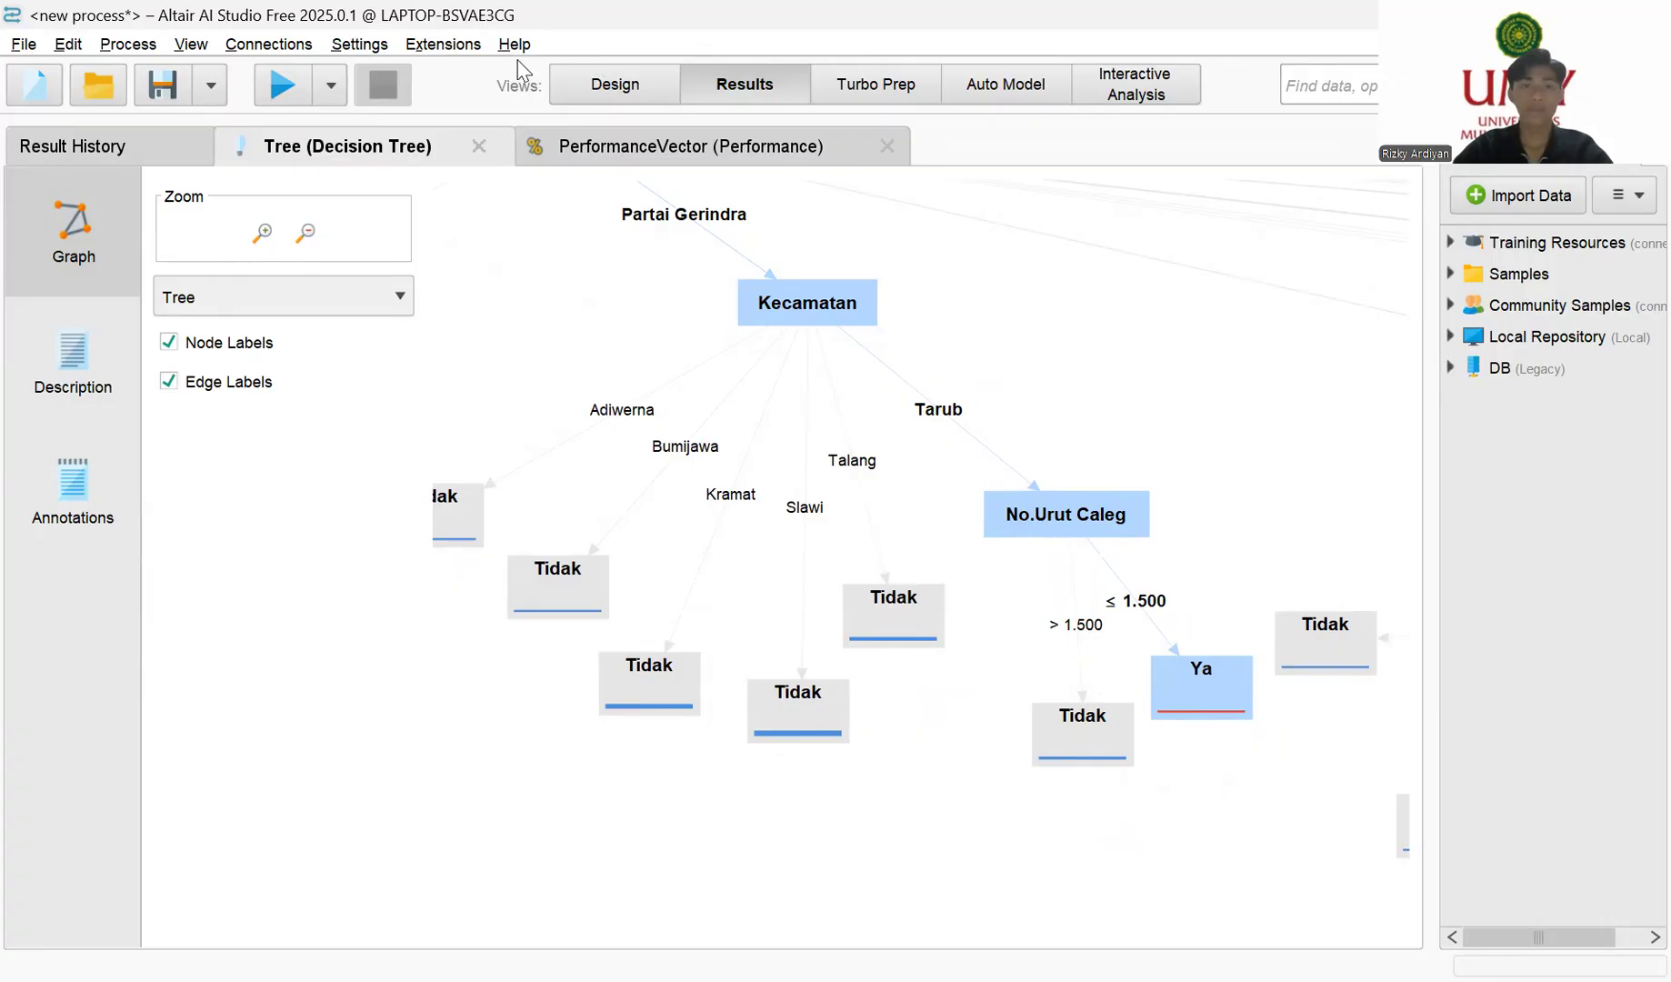
Step: Set the Decision Tree criterion to gain ratio, enable pruning and prepruning, and rerun the process
click(615, 87)
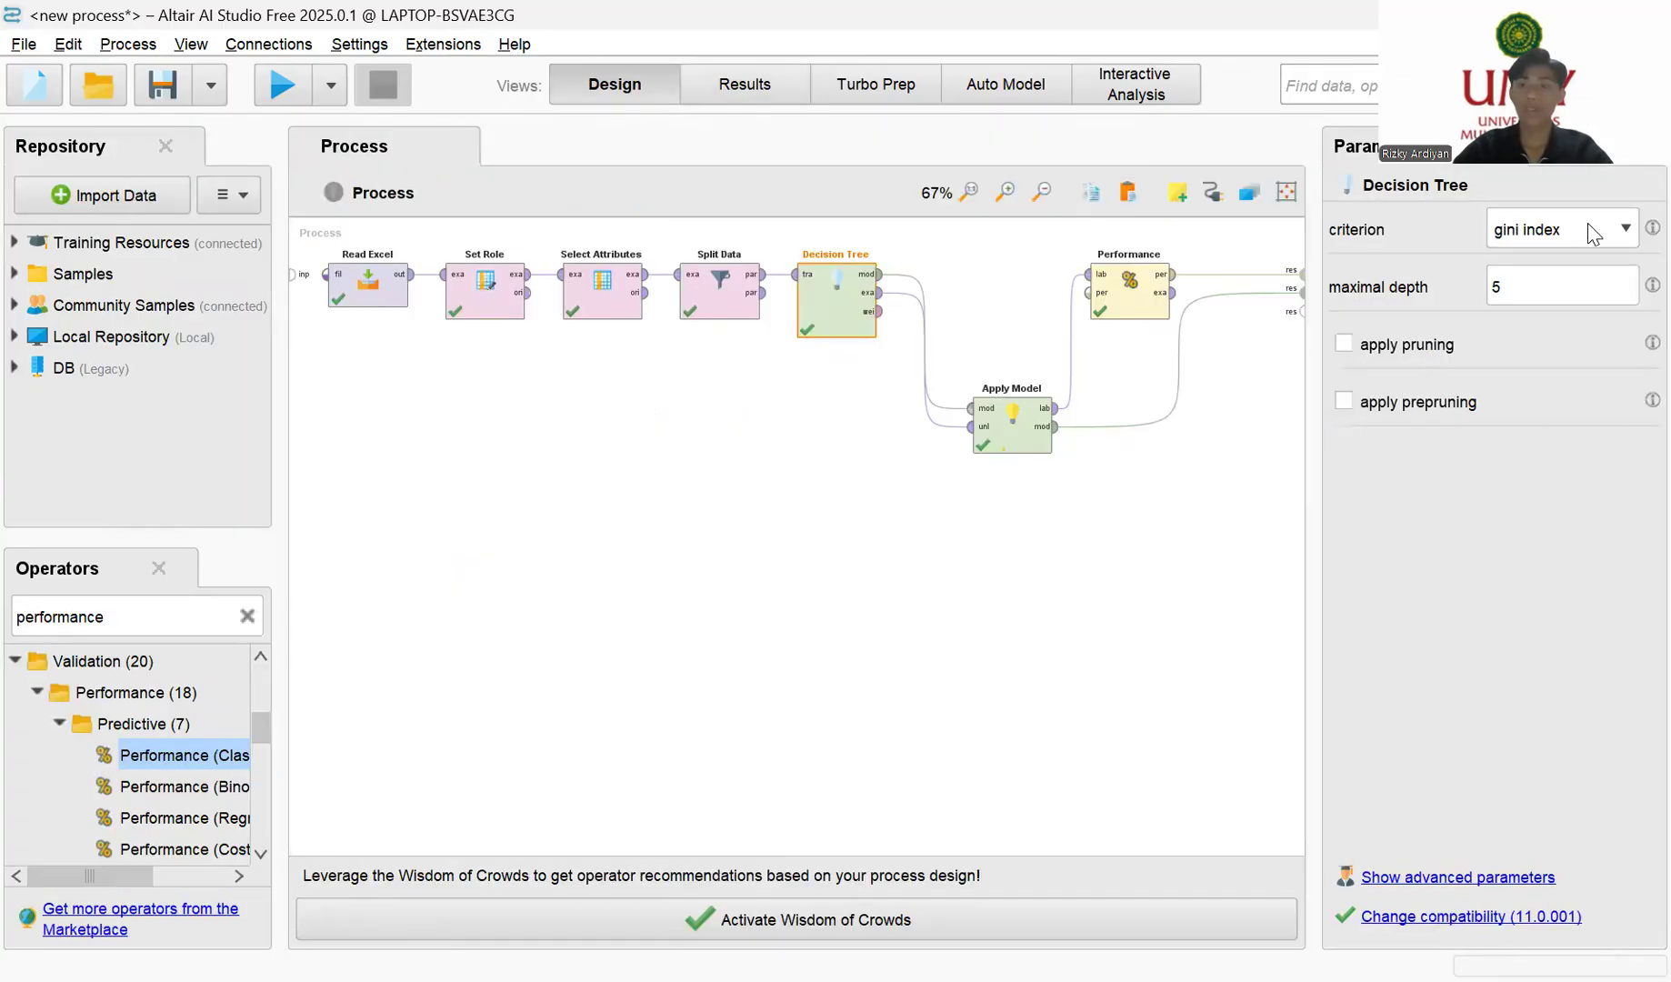
click(1624, 239)
click(1571, 259)
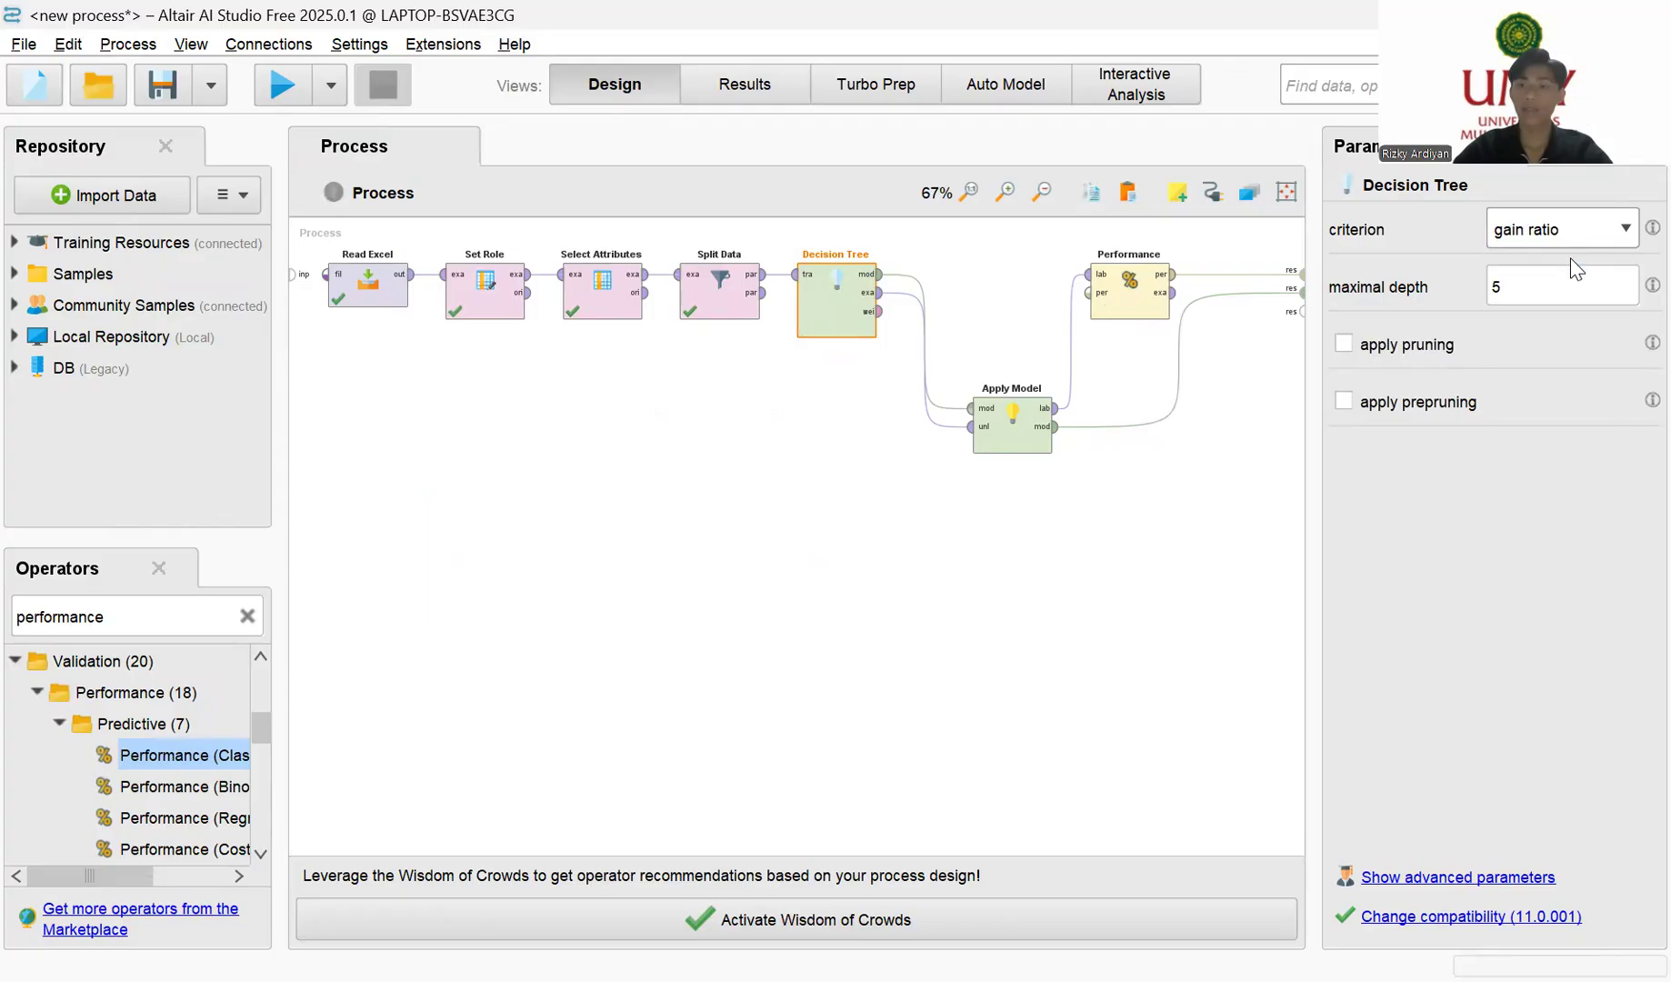
click(1343, 345)
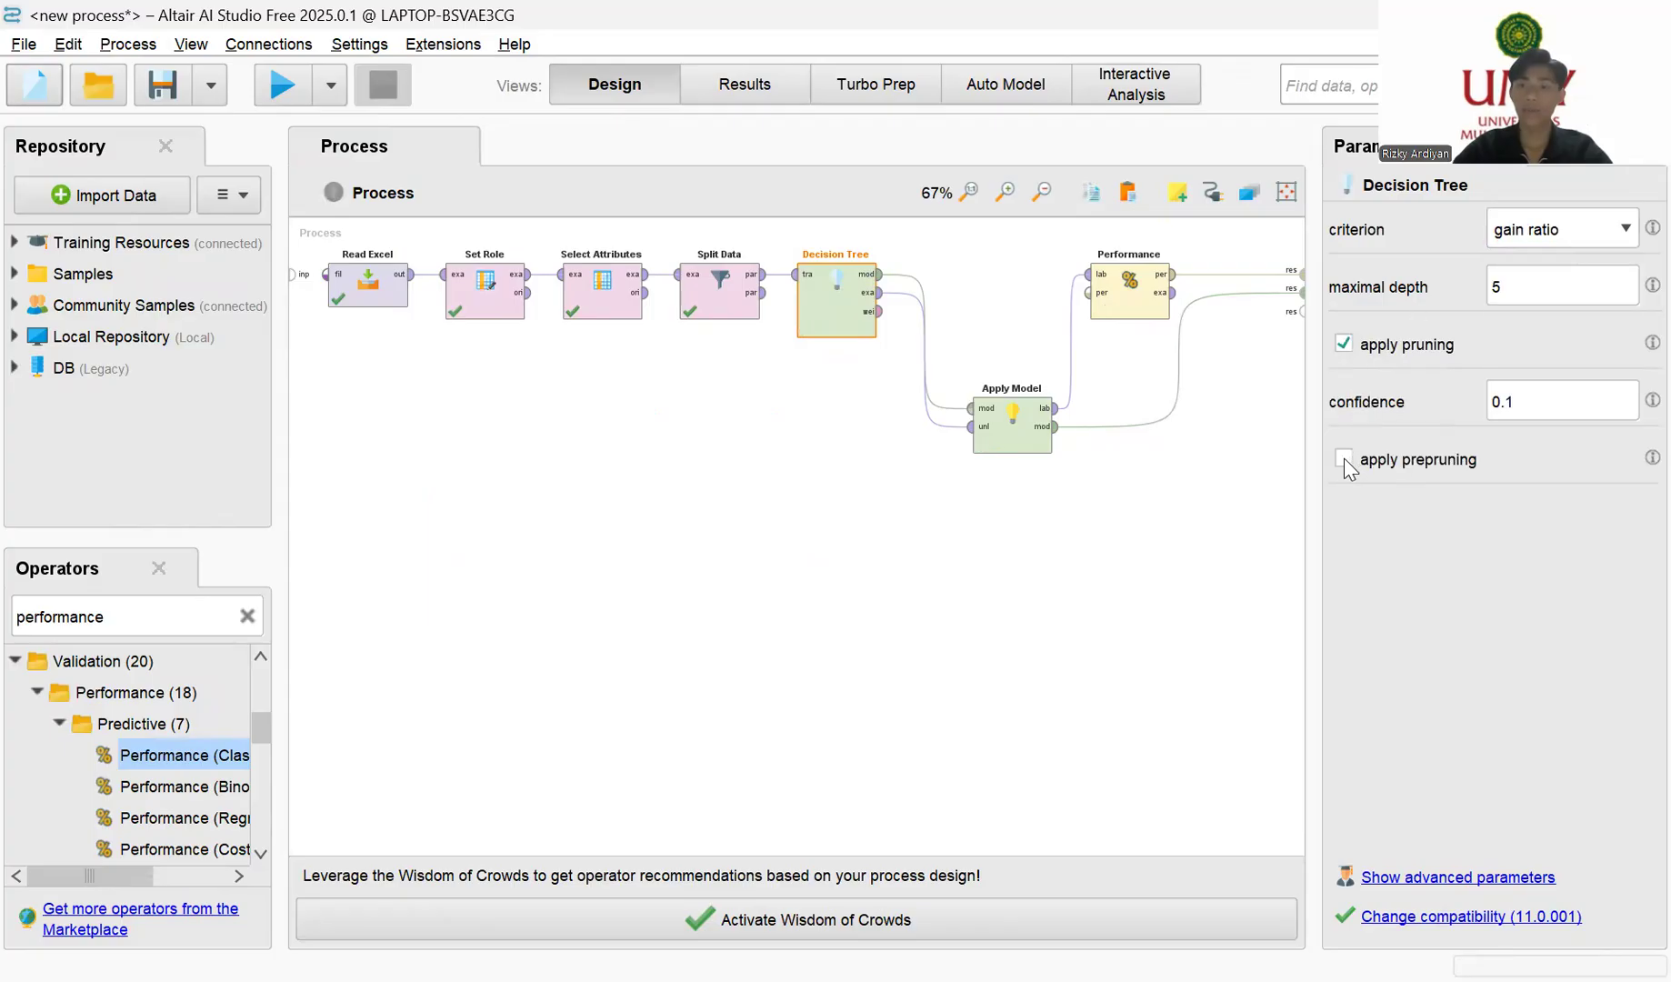
click(1343, 459)
click(282, 85)
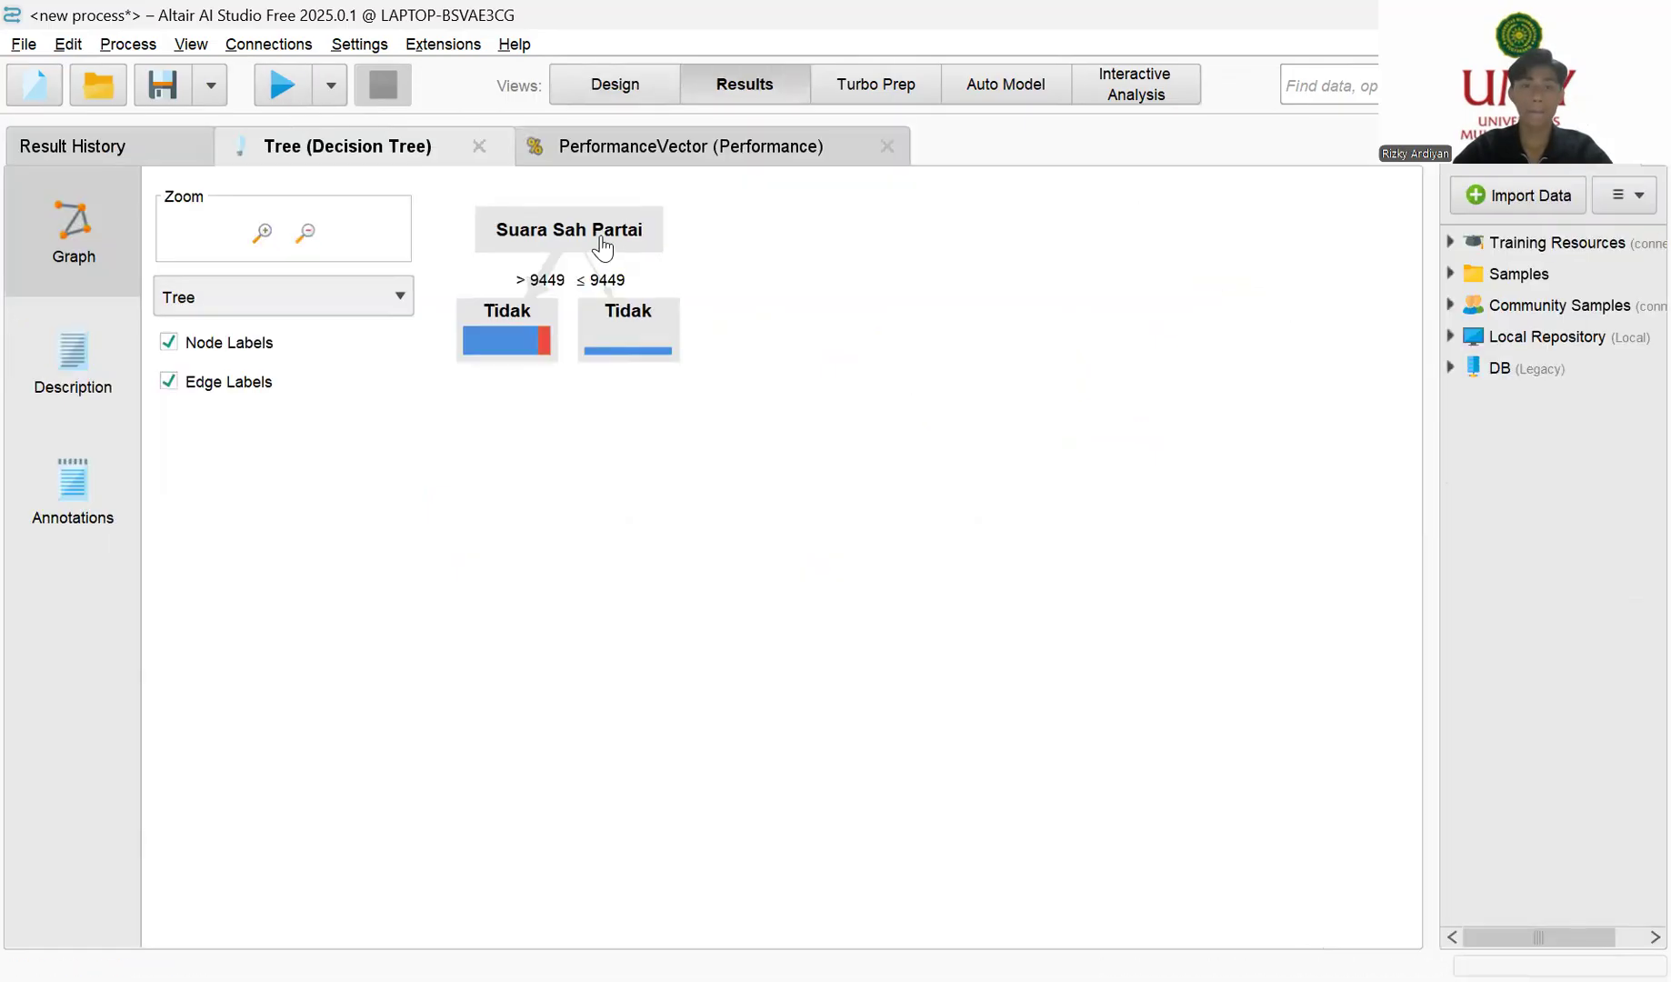
Step: Move the Suara Sah Partai root and spread its > 9449 and ≤ 9449 leaves below it in the pruned gain ratio tree
drag(604, 246, 764, 275)
drag(627, 344, 1039, 382)
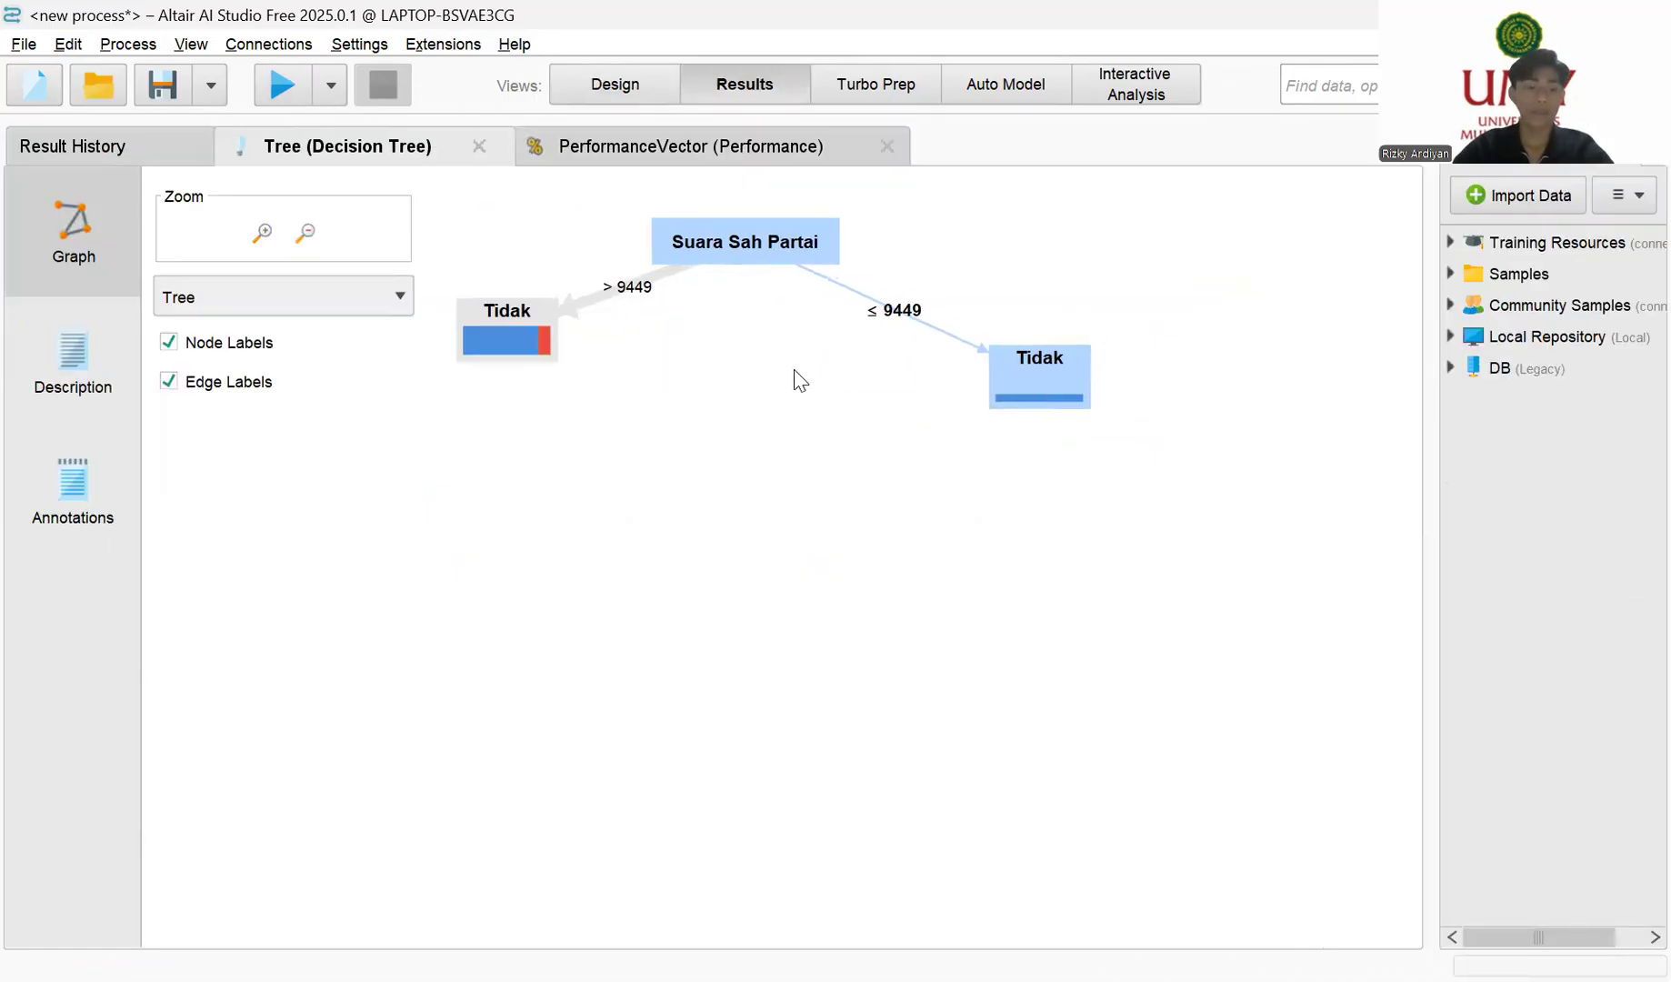
drag(522, 346, 656, 482)
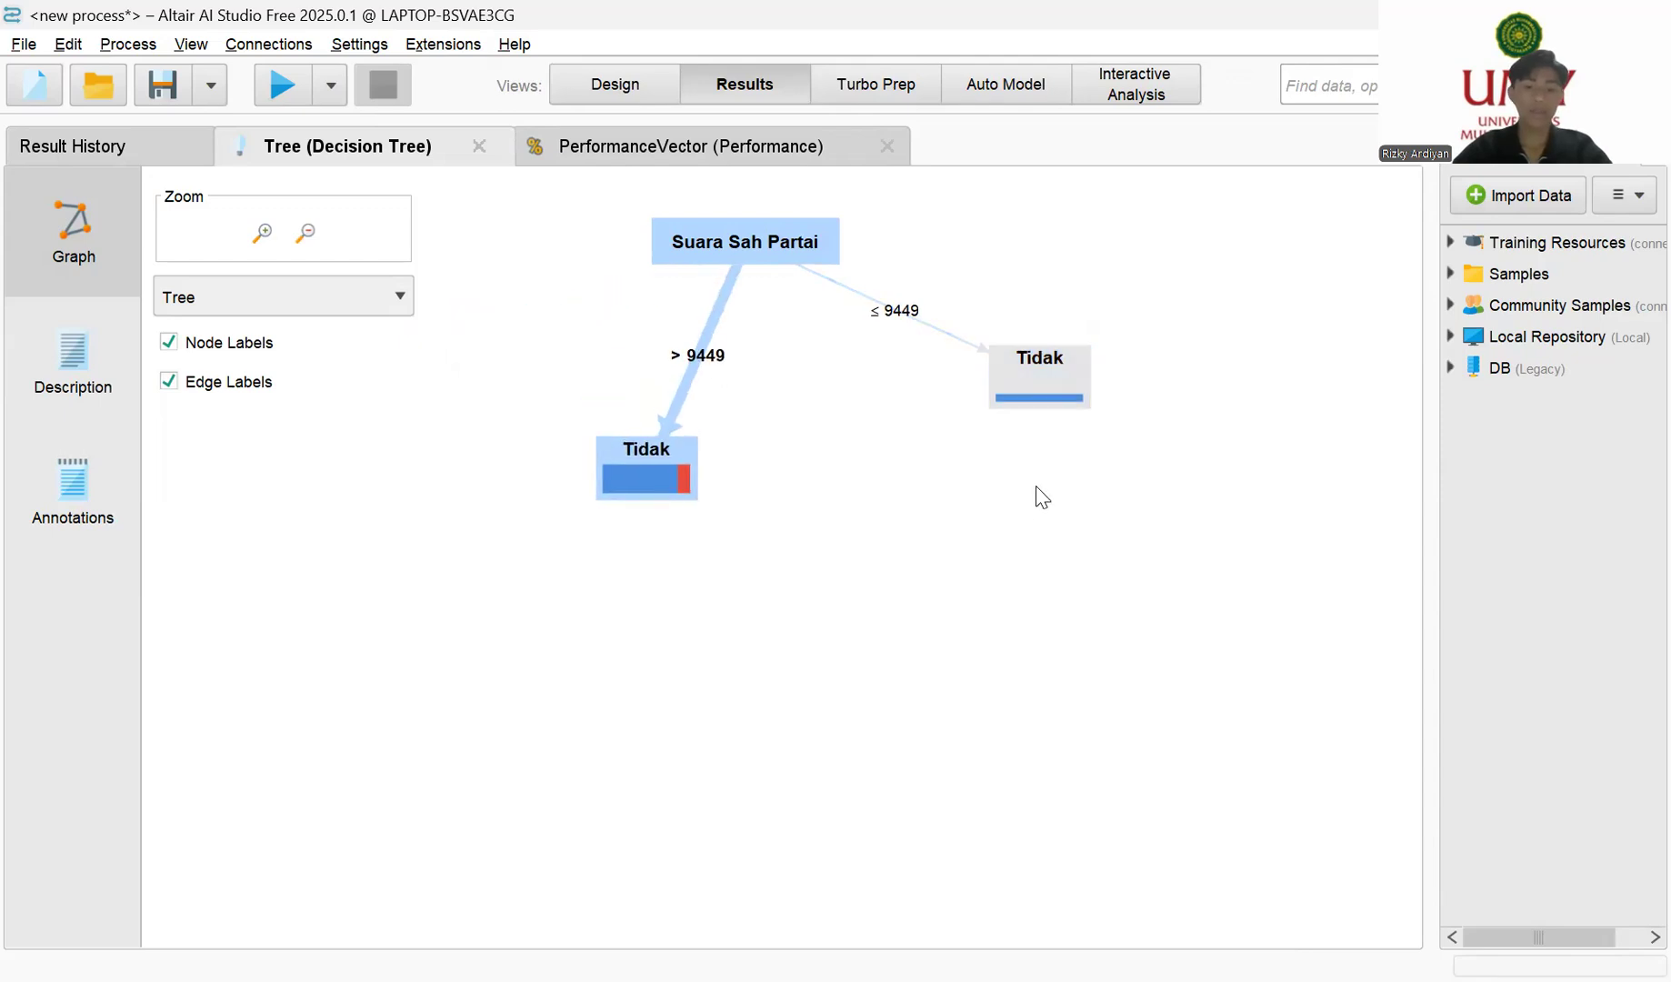
drag(1087, 387, 919, 468)
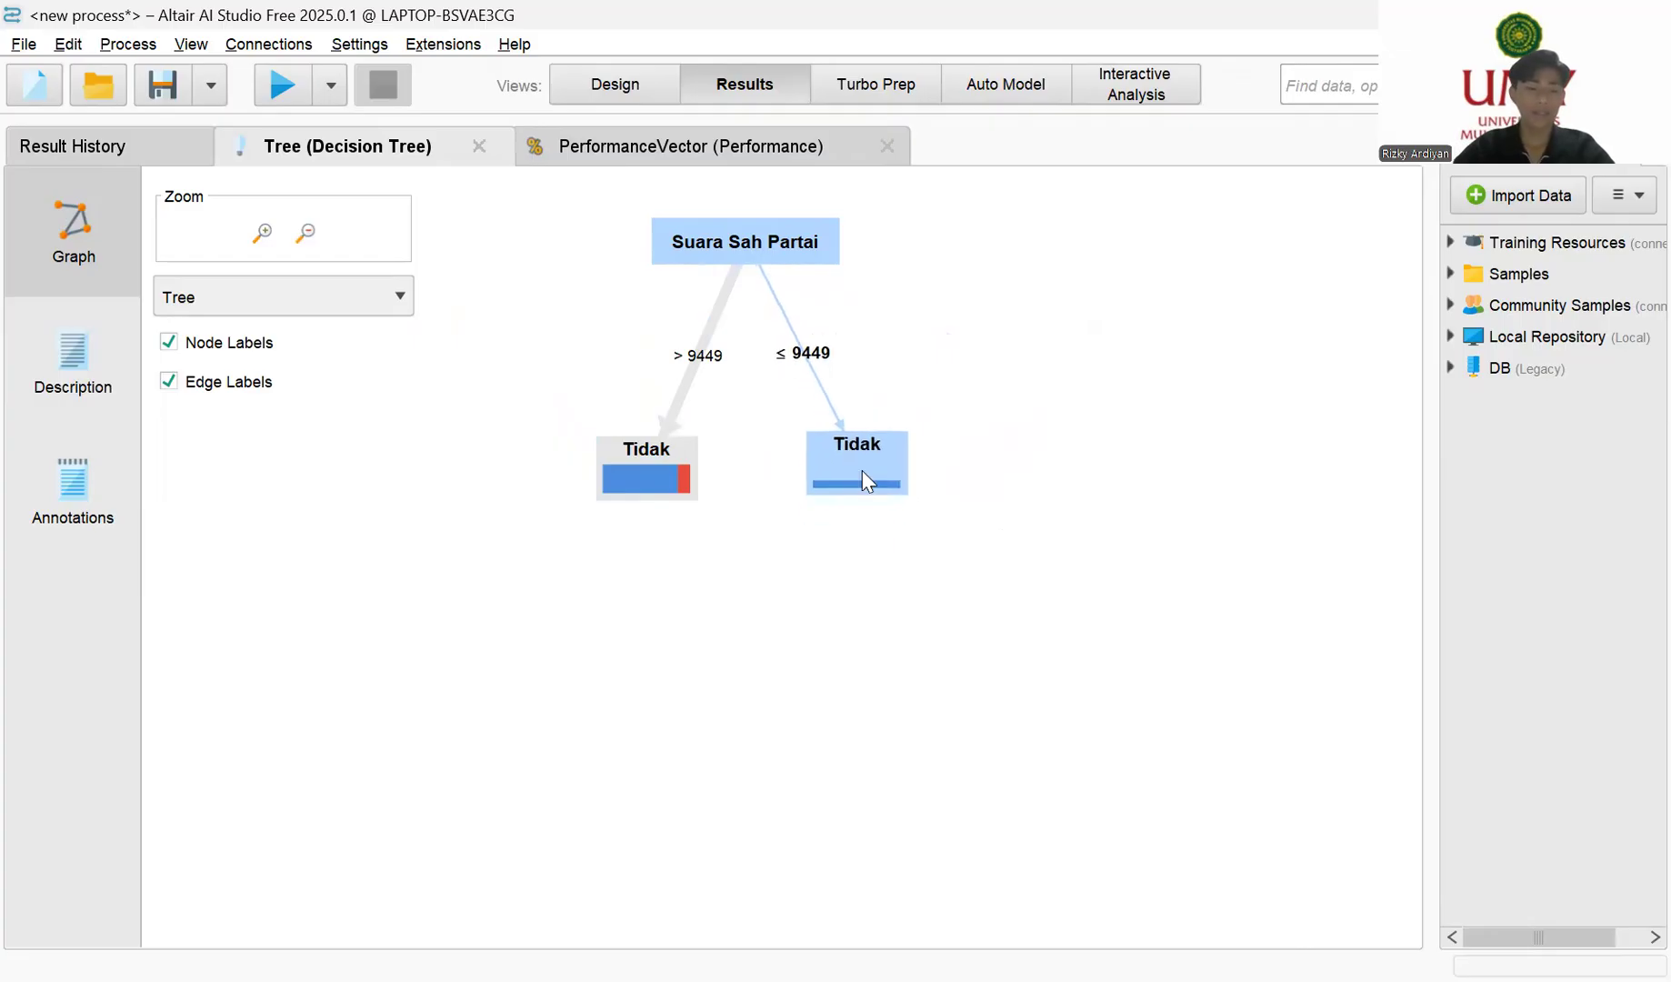
Step: Recentre the Suara Sah Partai root over its two Tidak leaves, and view the pruned gain ratio model's performance table
drag(774, 264, 838, 290)
click(1008, 392)
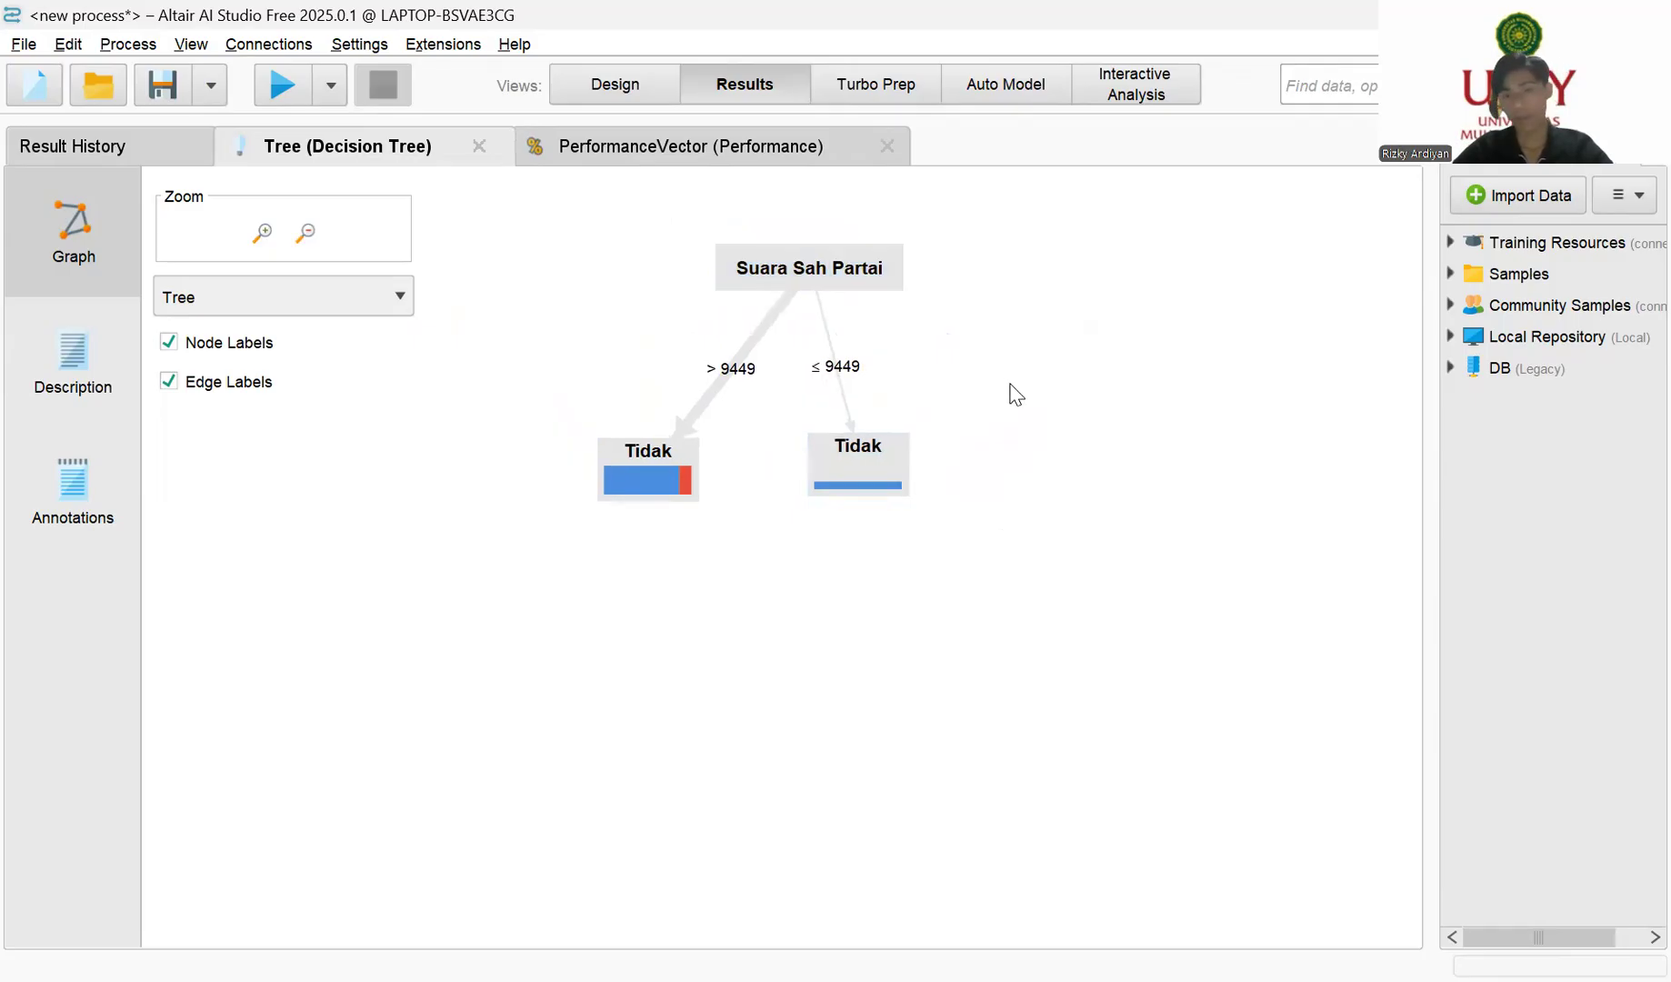
drag(897, 459, 953, 462)
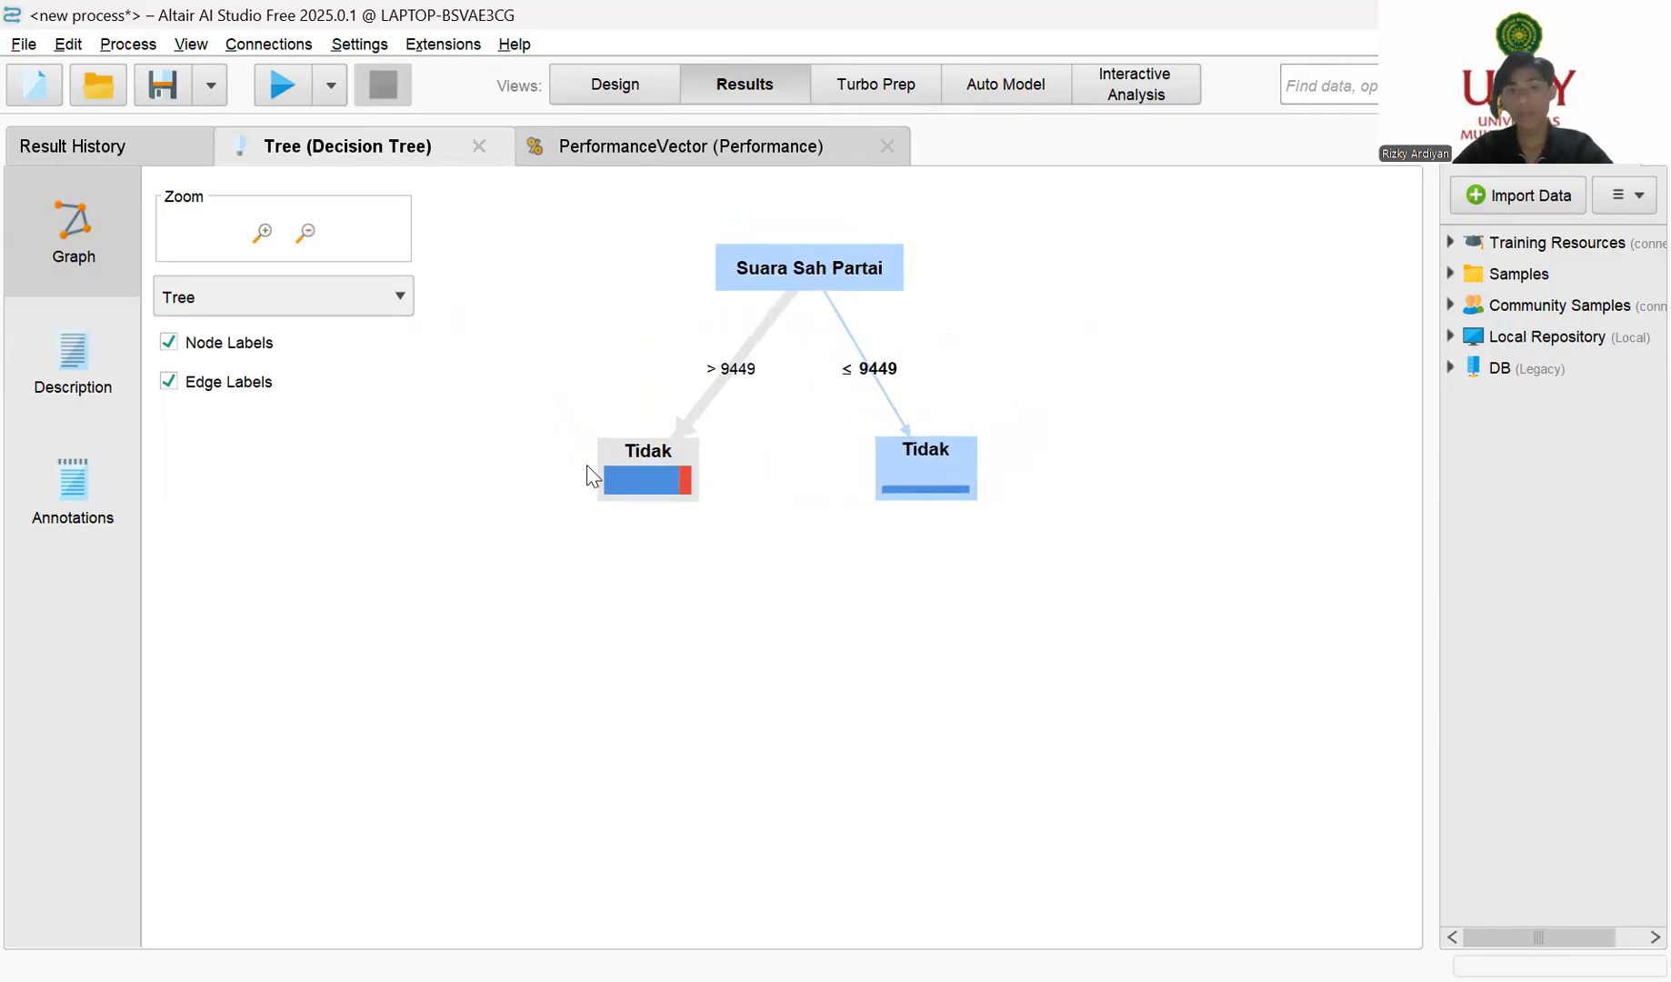
drag(649, 483, 710, 439)
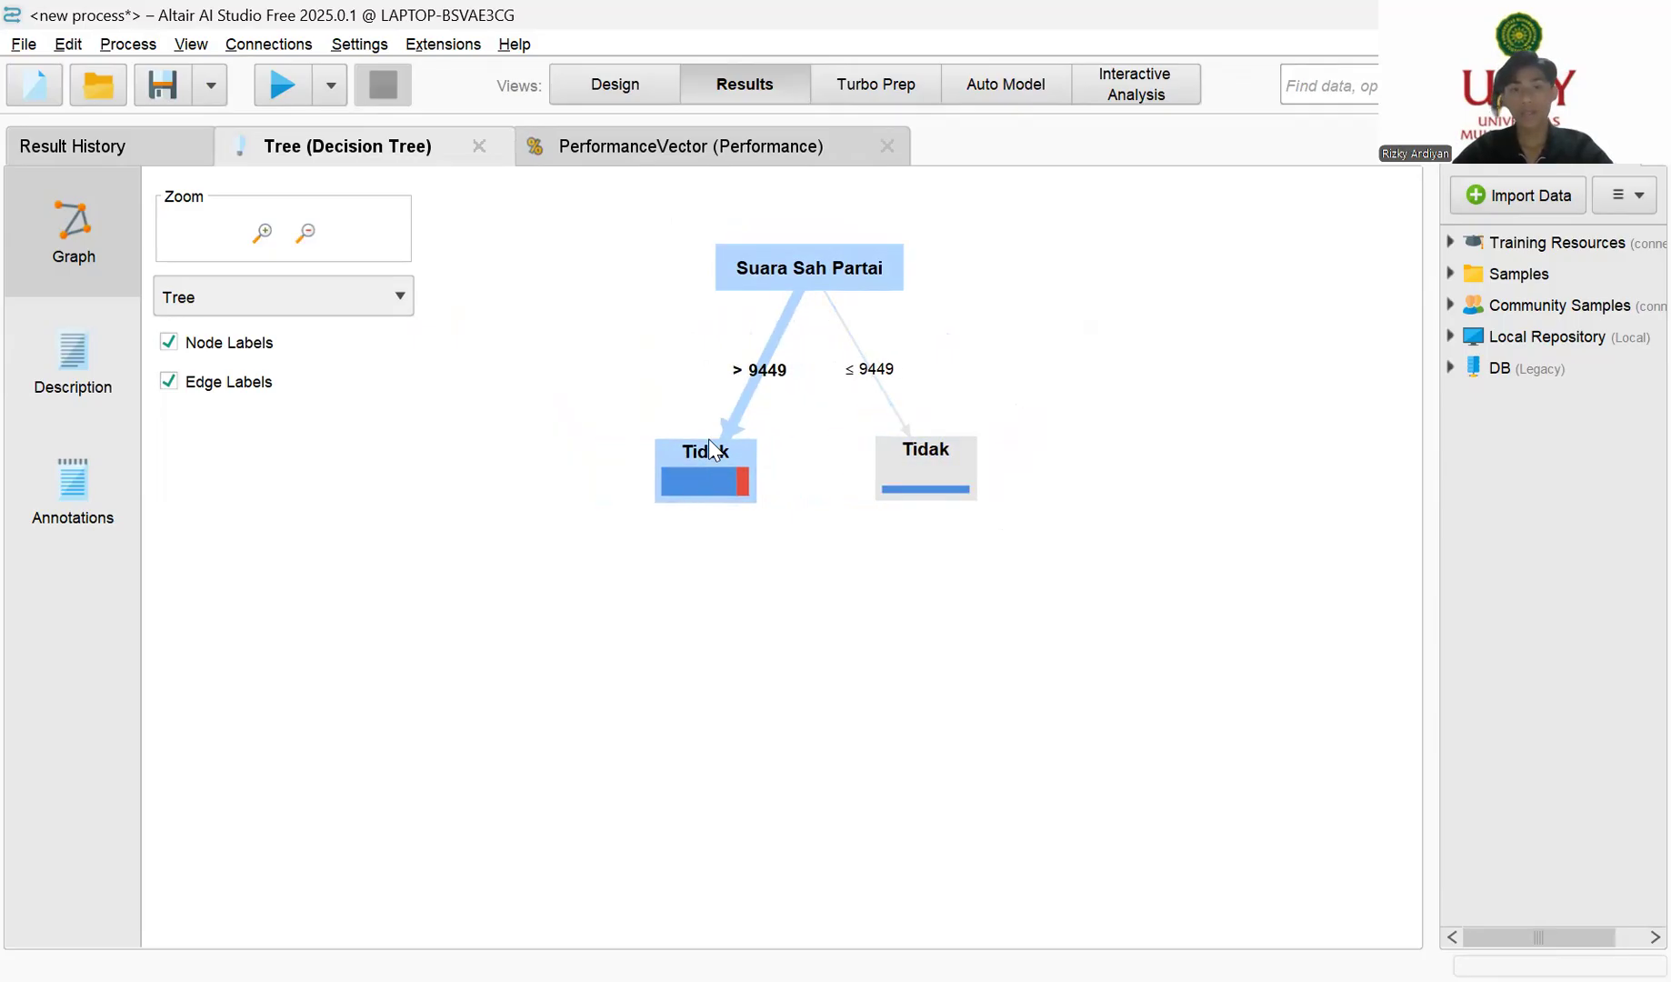
click(689, 387)
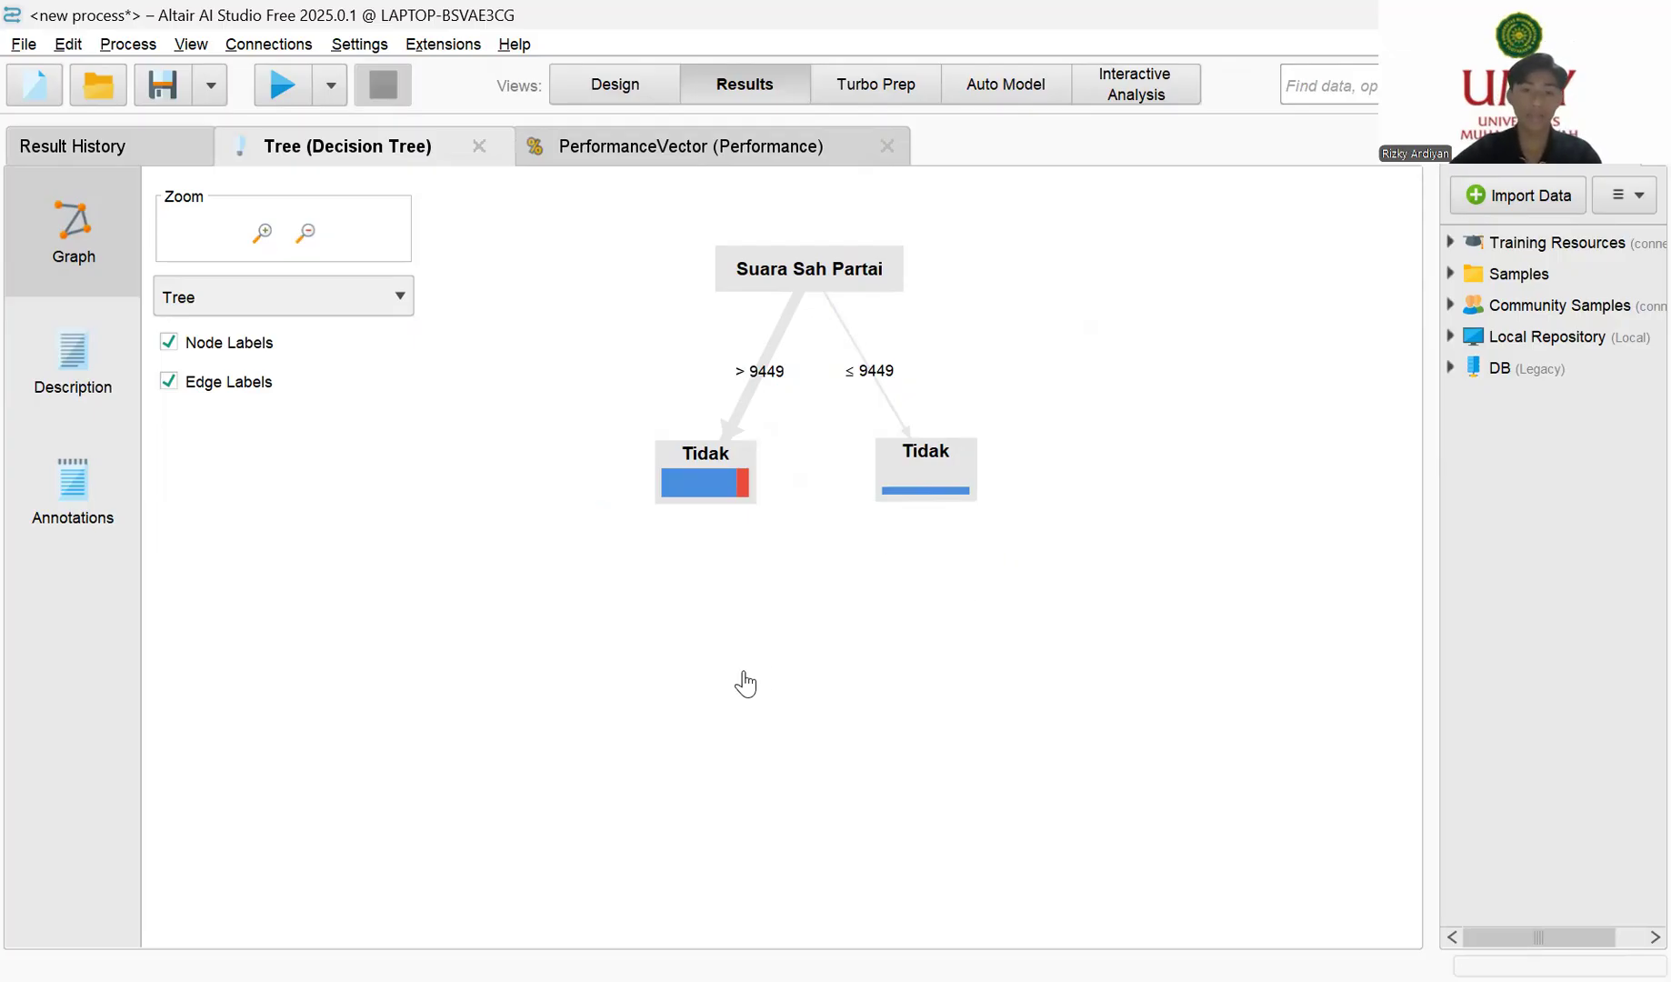
click(650, 147)
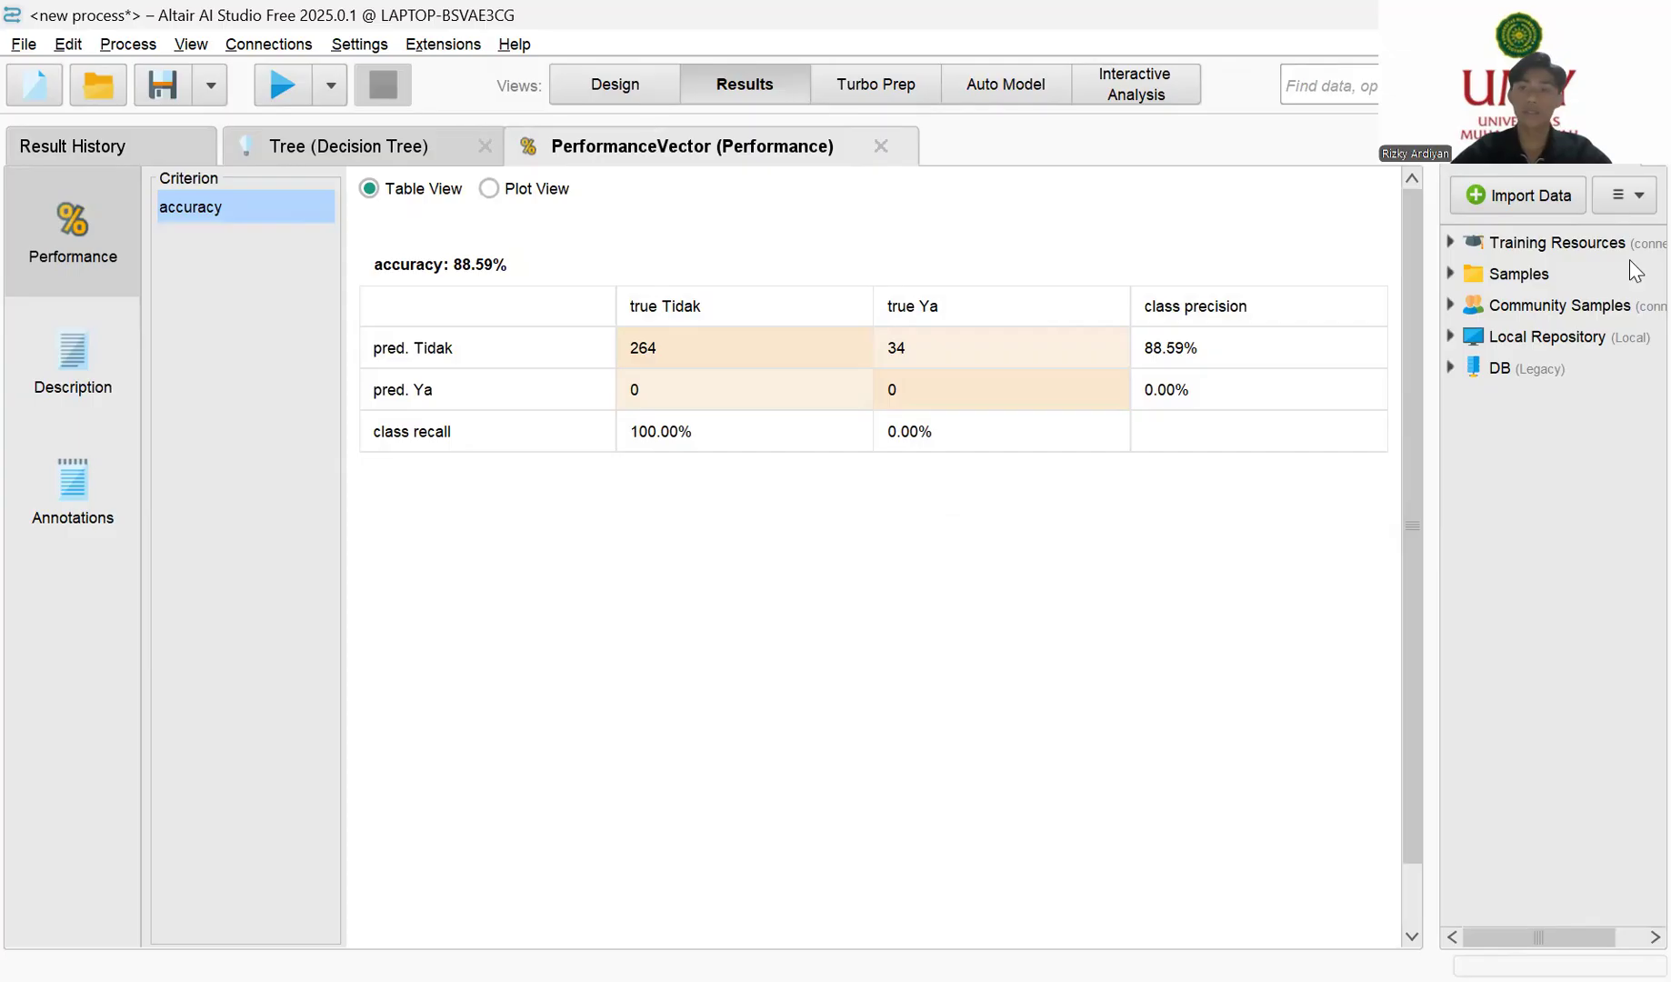
Step: Disable pruning and prepruning for the gain ratio Decision Tree and rerun the process
click(1611, 235)
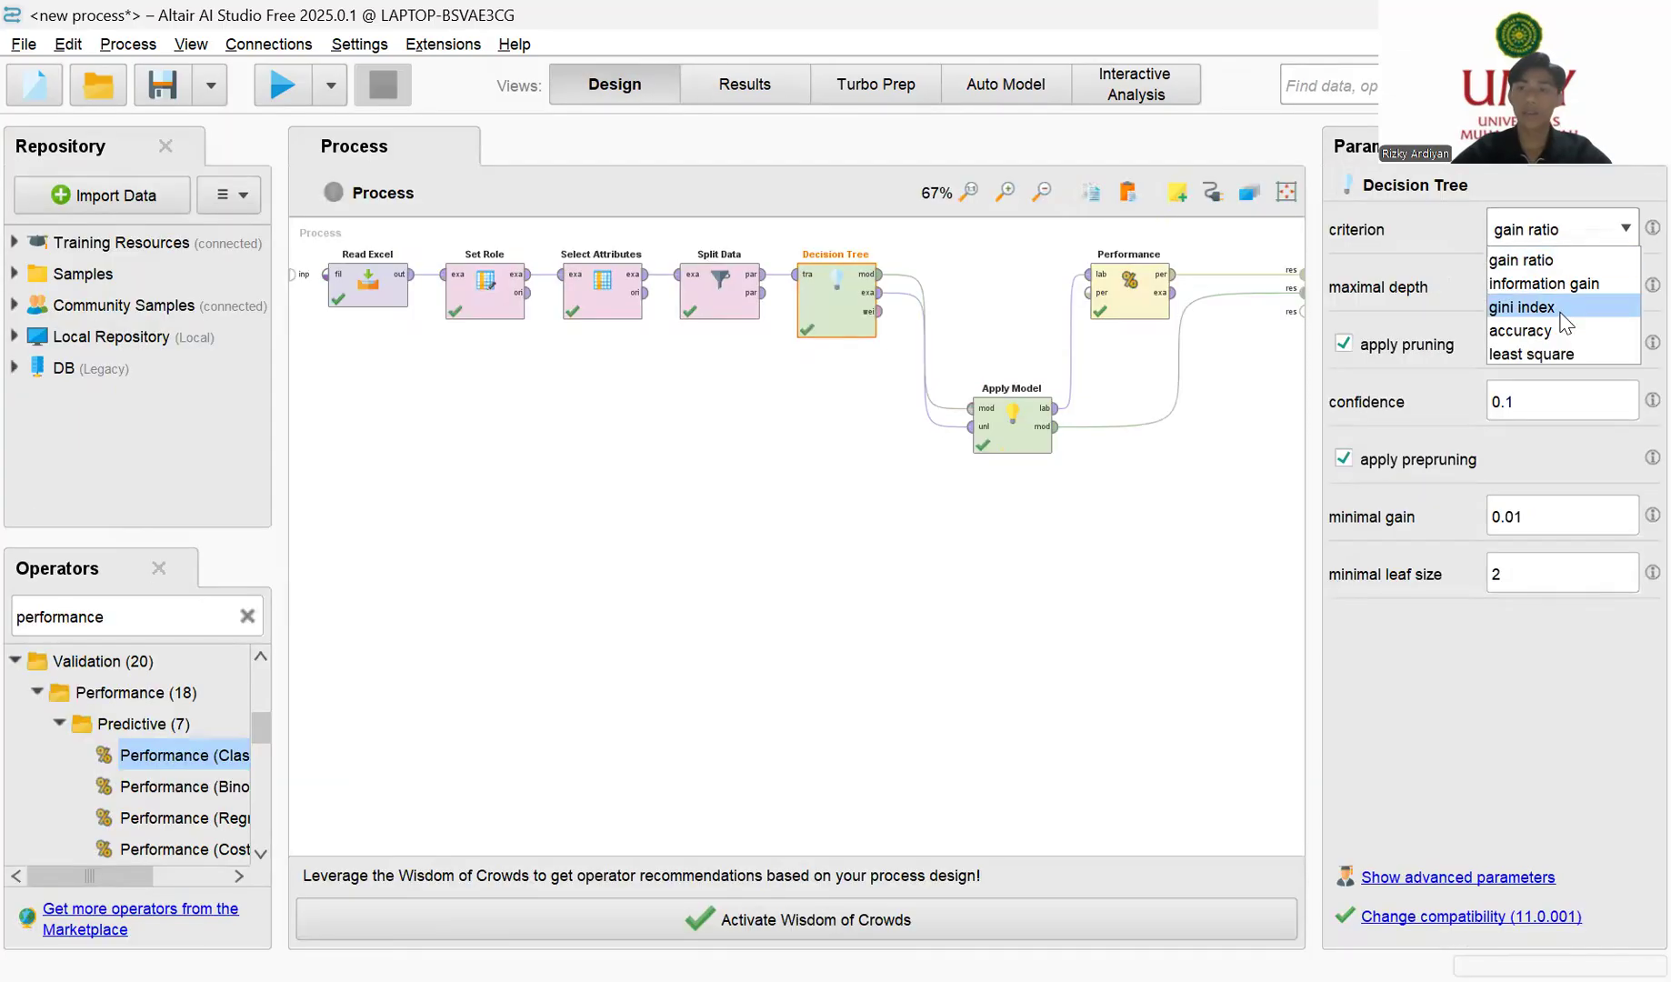
click(1354, 340)
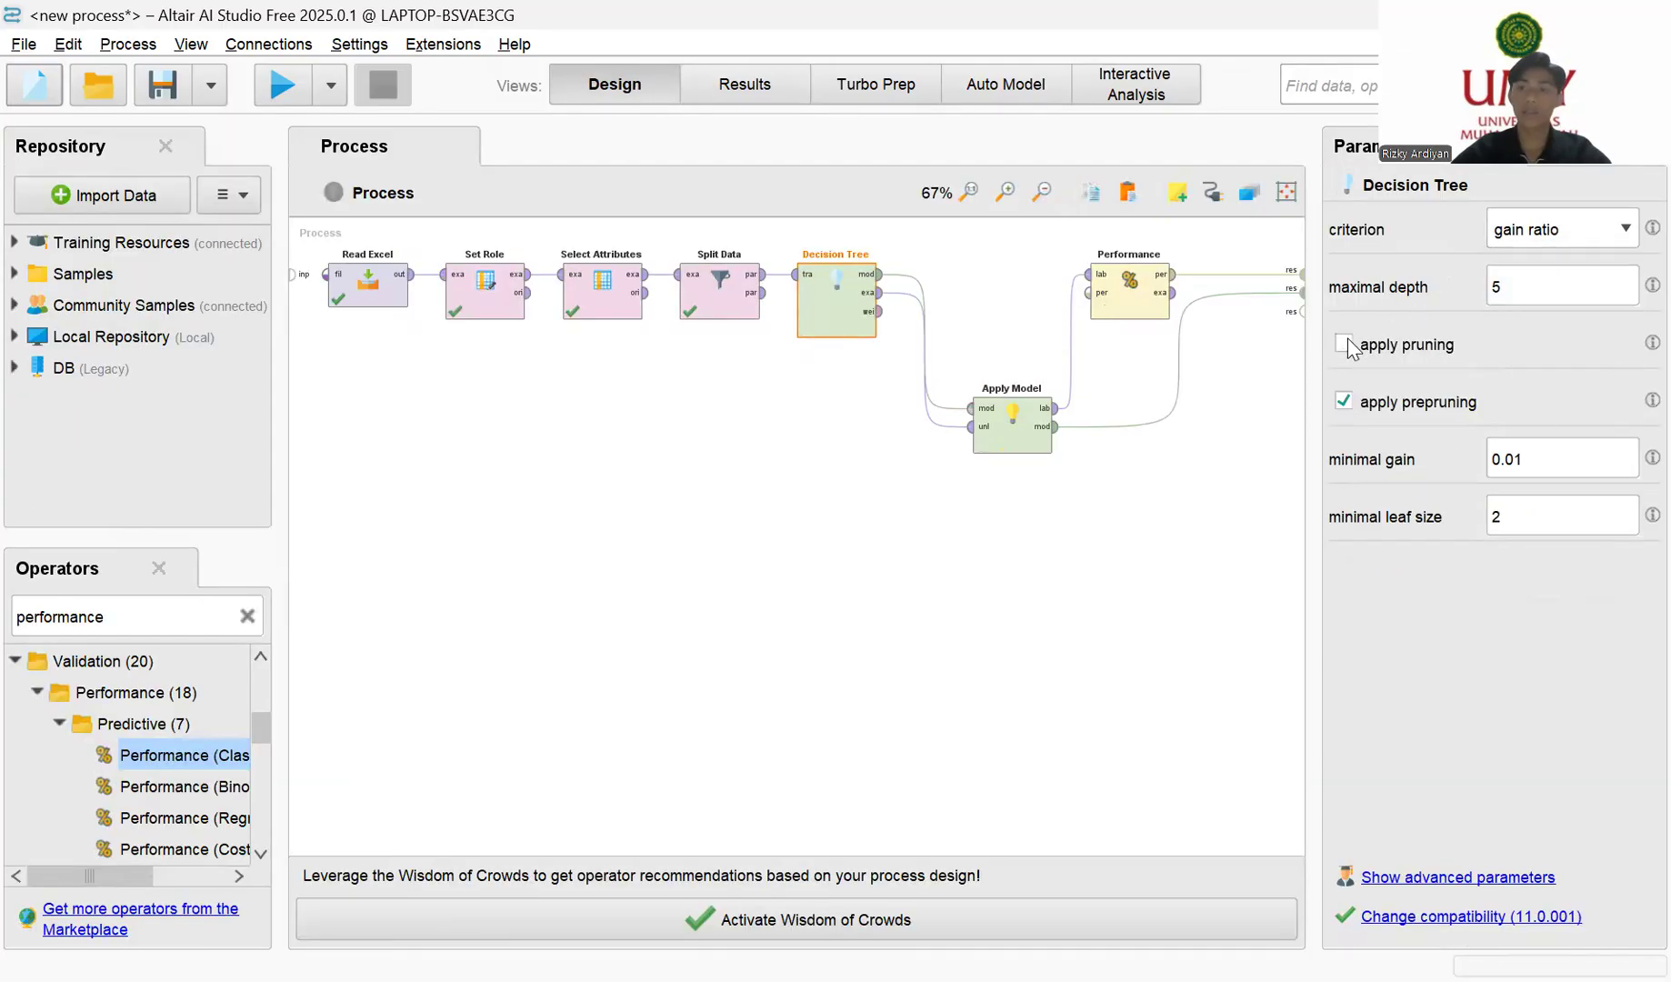
click(1339, 404)
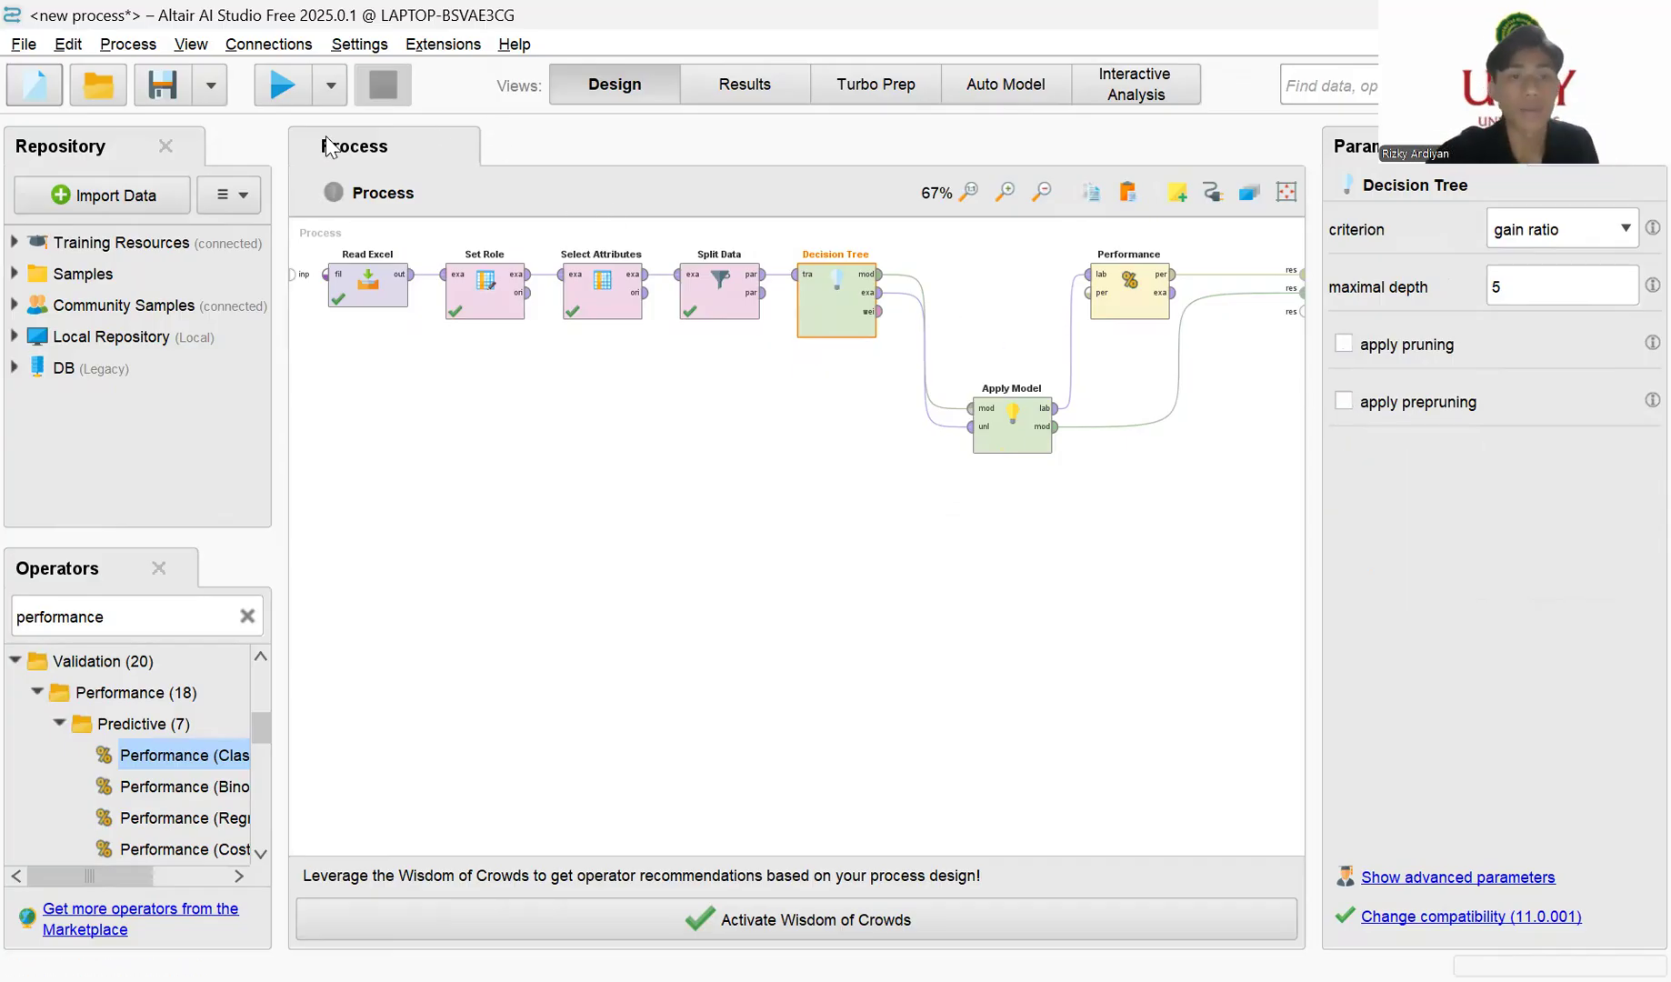
click(286, 95)
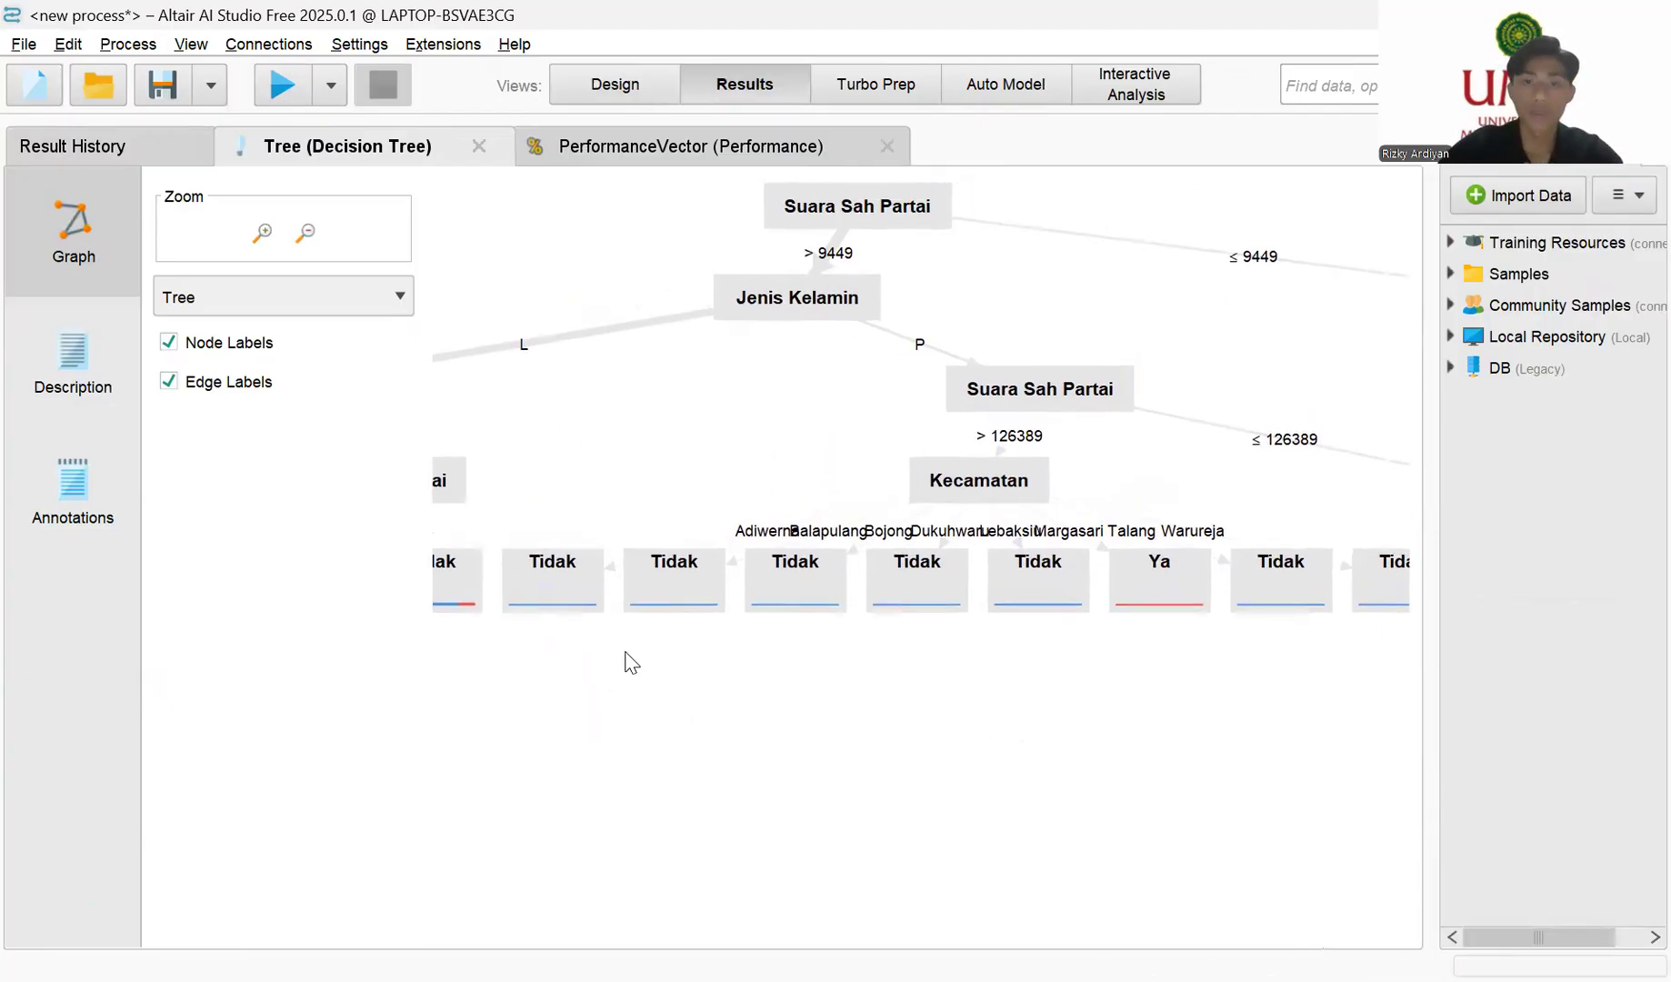
Step: Move the Jenis Kelamin node lower beneath the Suara Sah Partai root in the unpruned gain ratio tree
drag(761, 451, 861, 490)
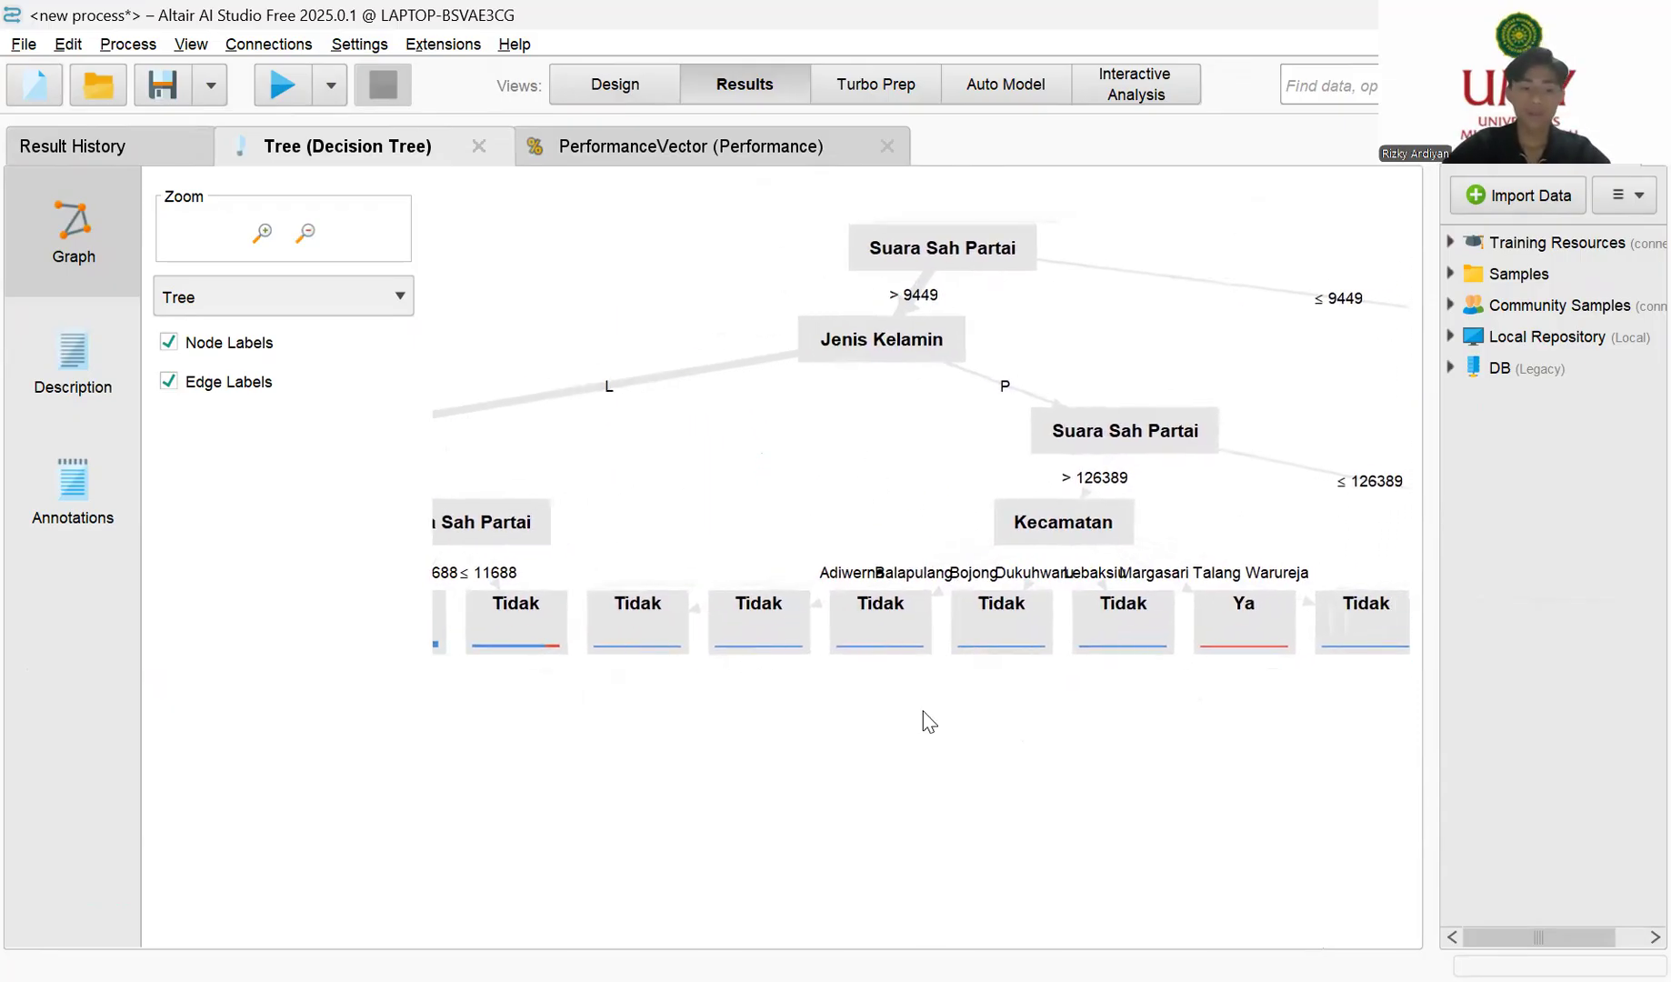
drag(937, 765, 837, 817)
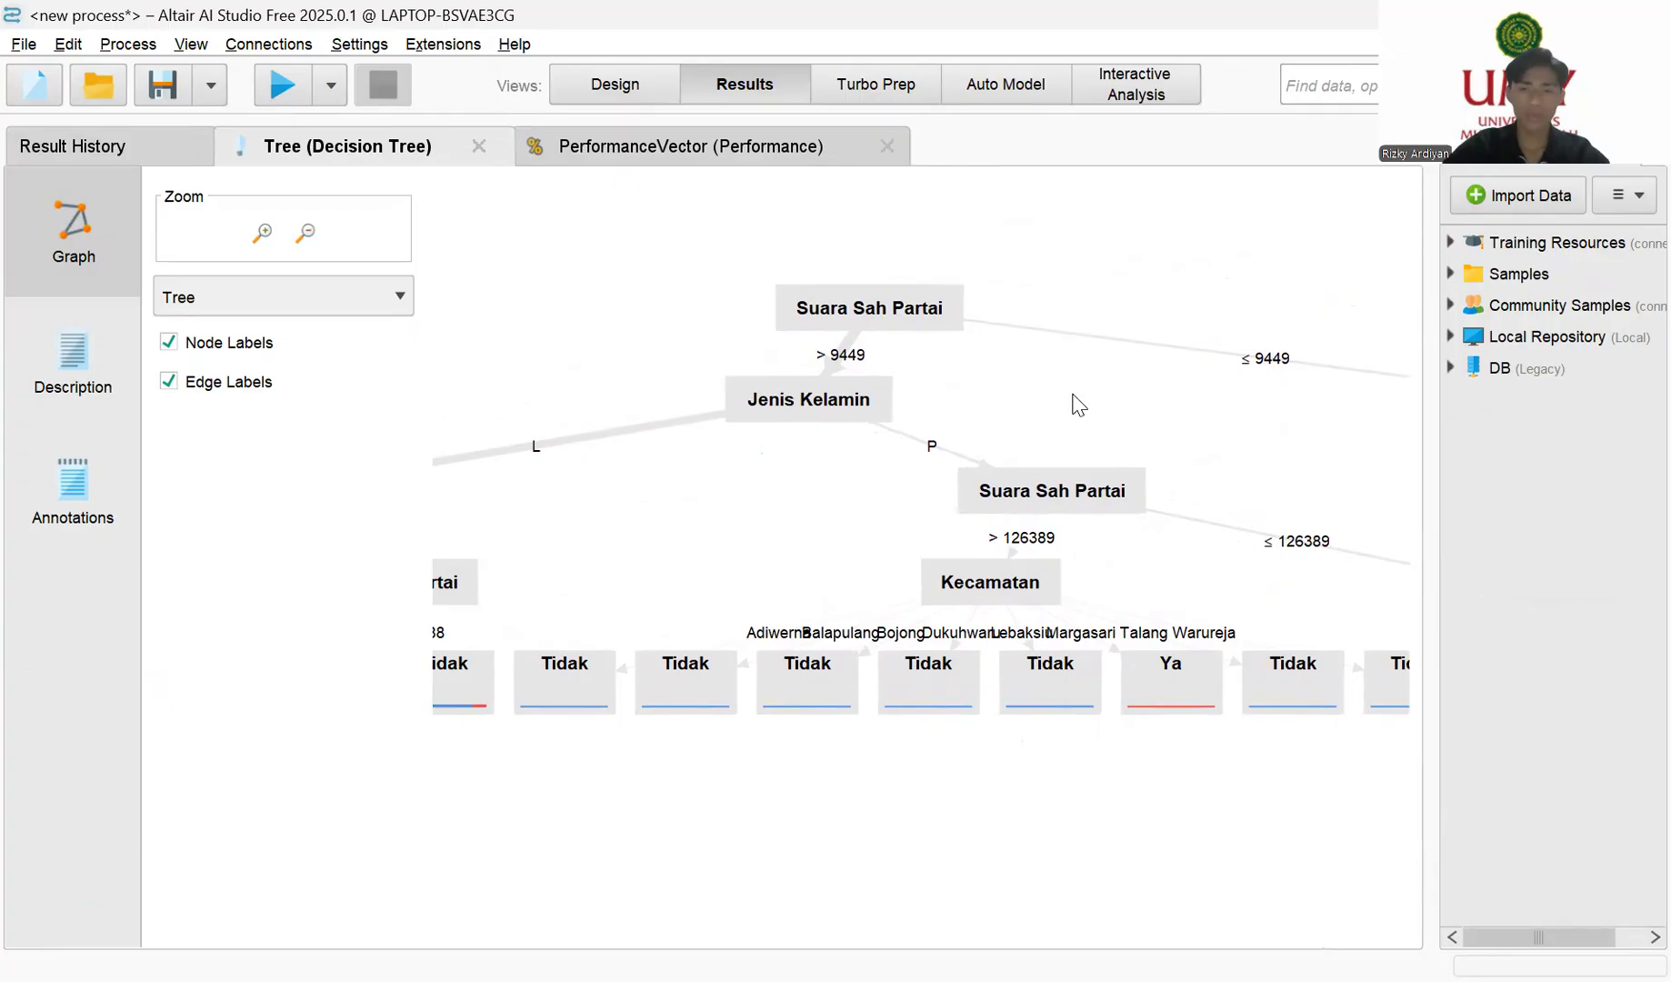
drag(1074, 399, 1003, 395)
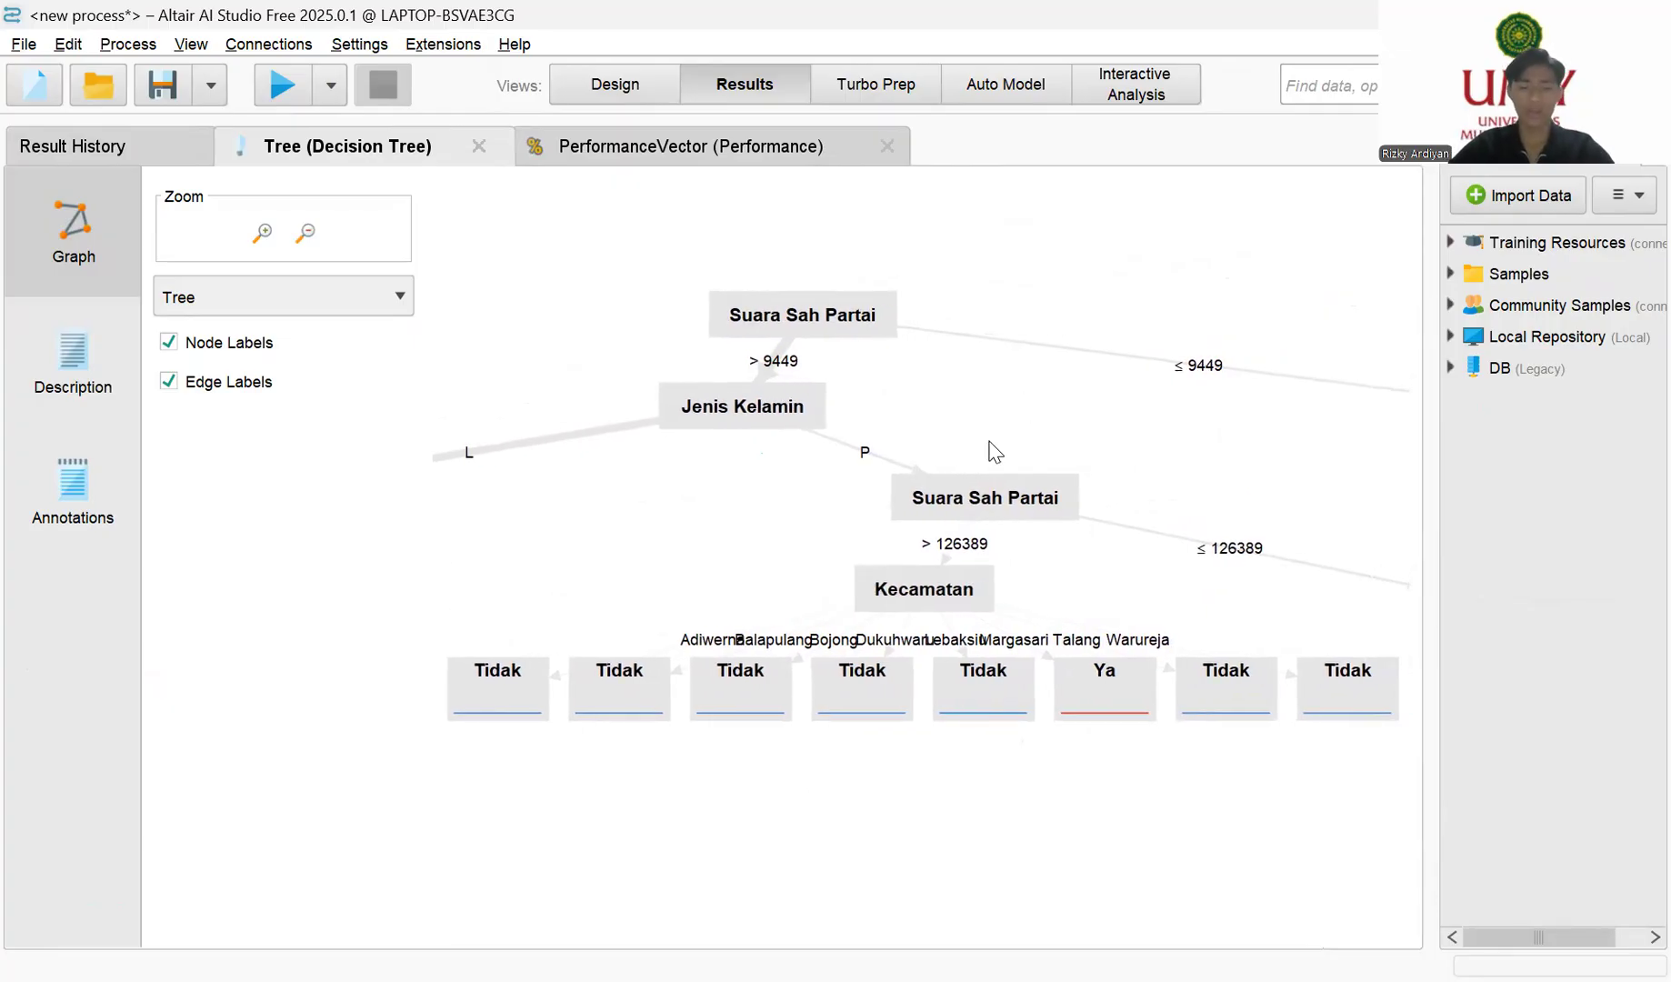
drag(760, 420, 786, 468)
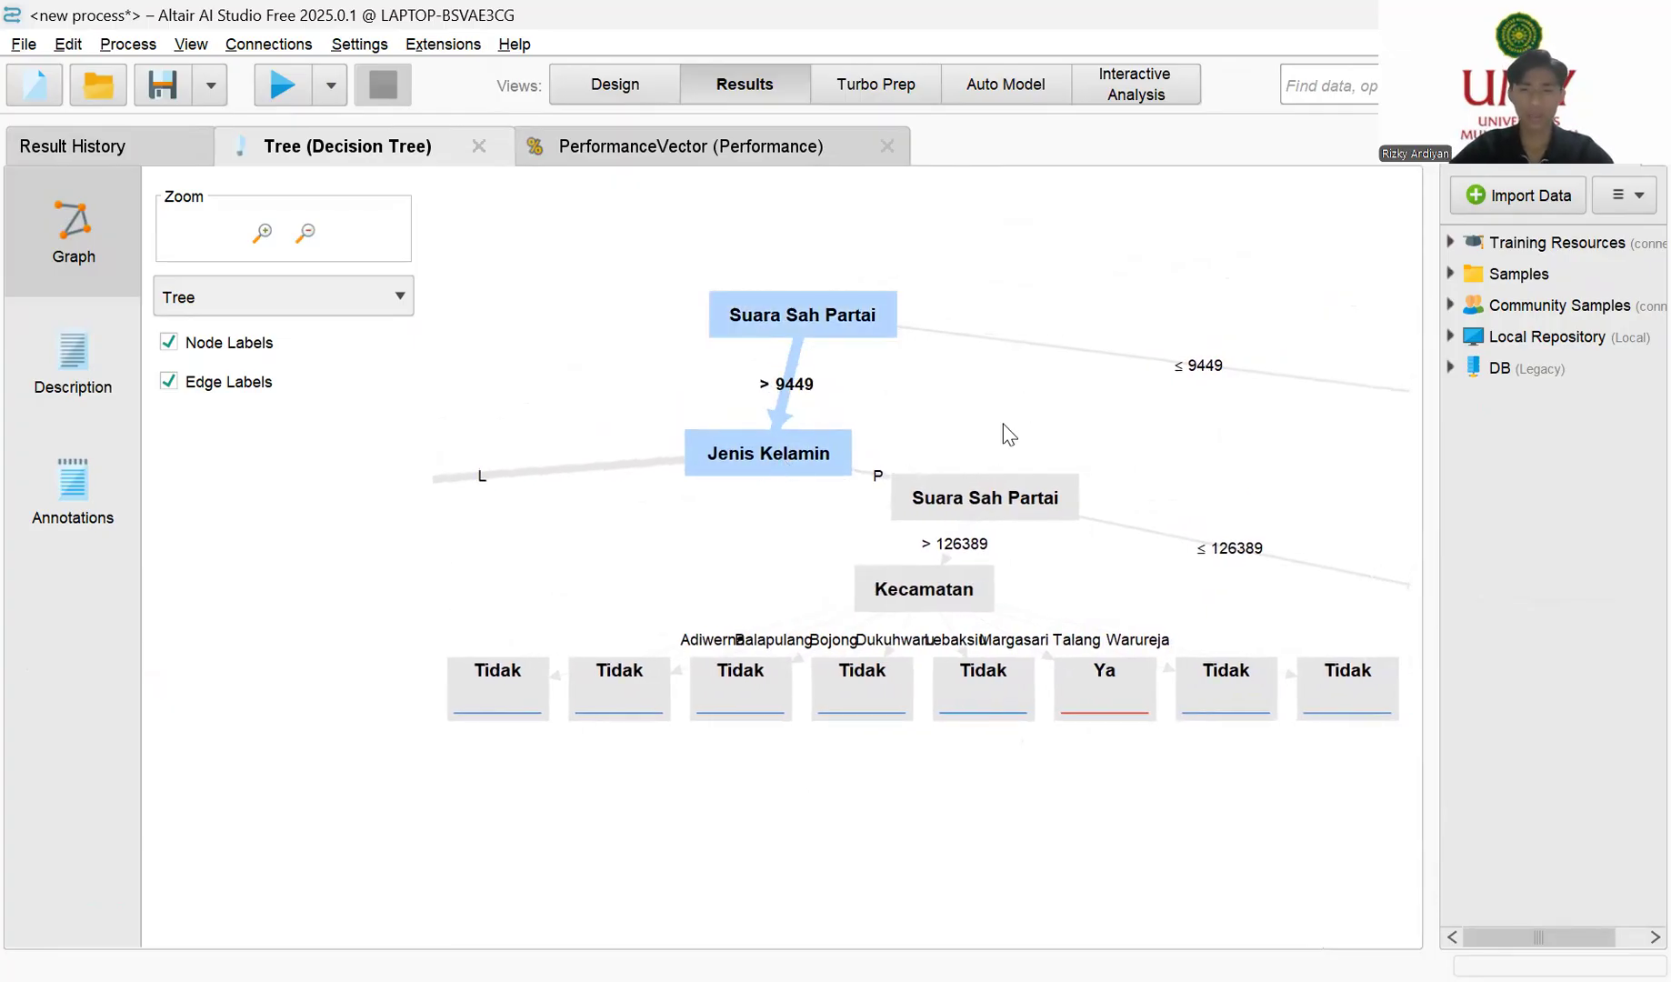
drag(1057, 420, 1082, 396)
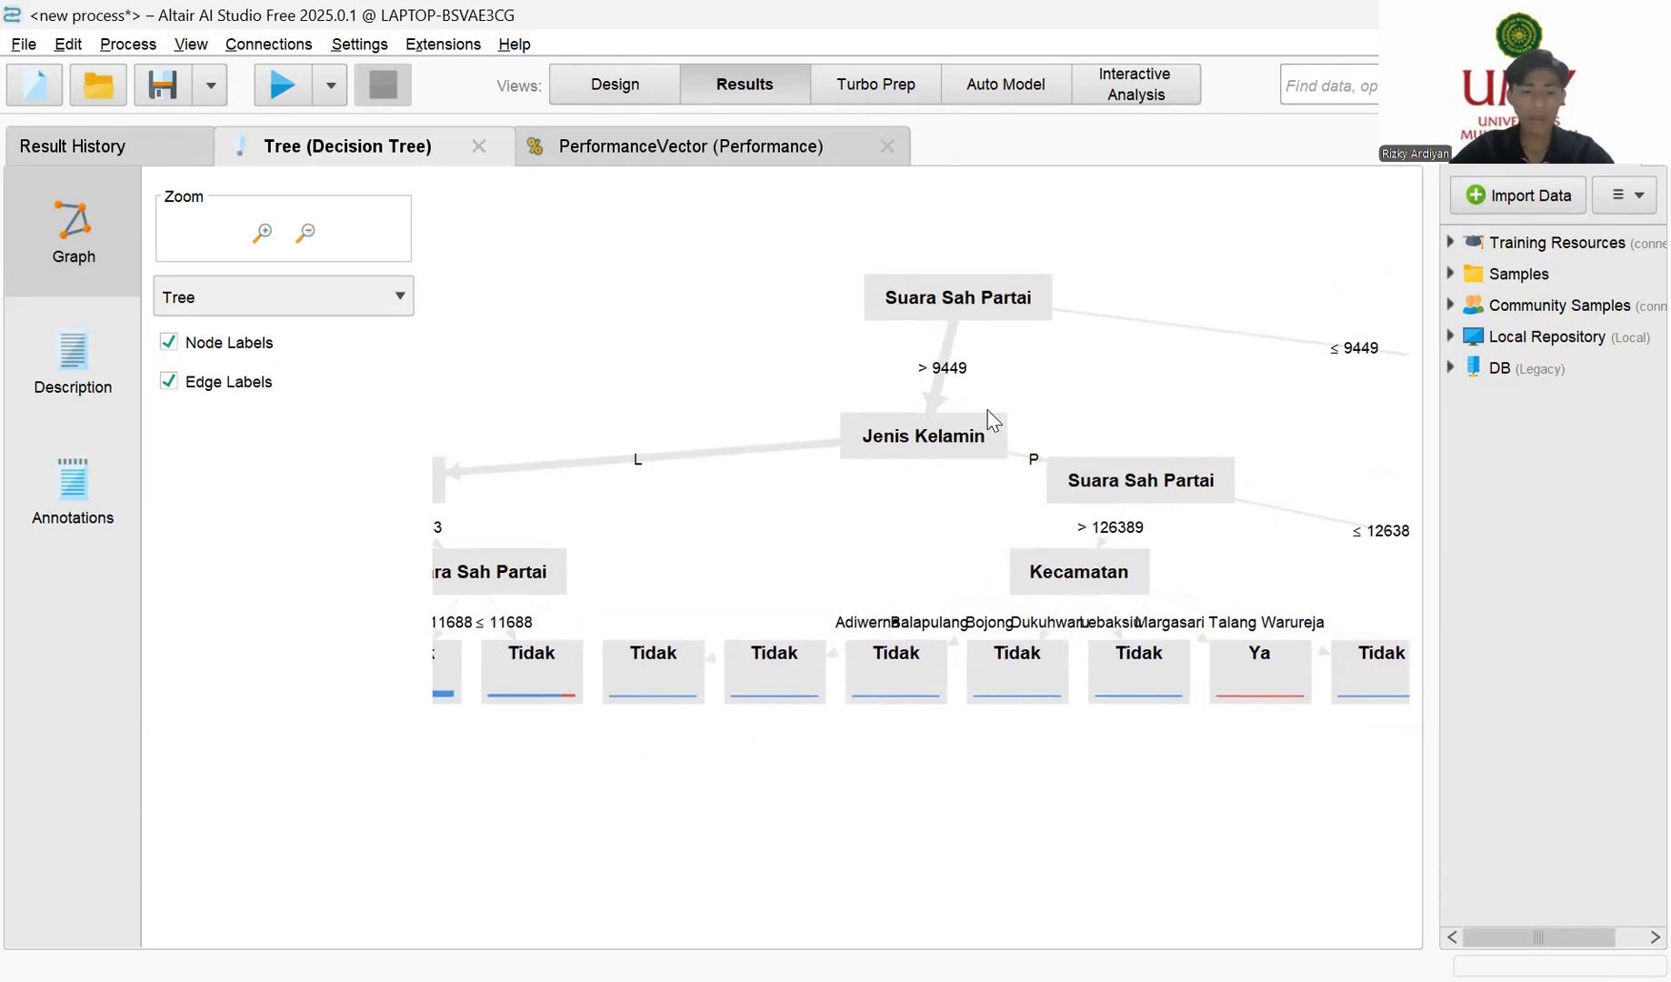
drag(934, 441, 936, 432)
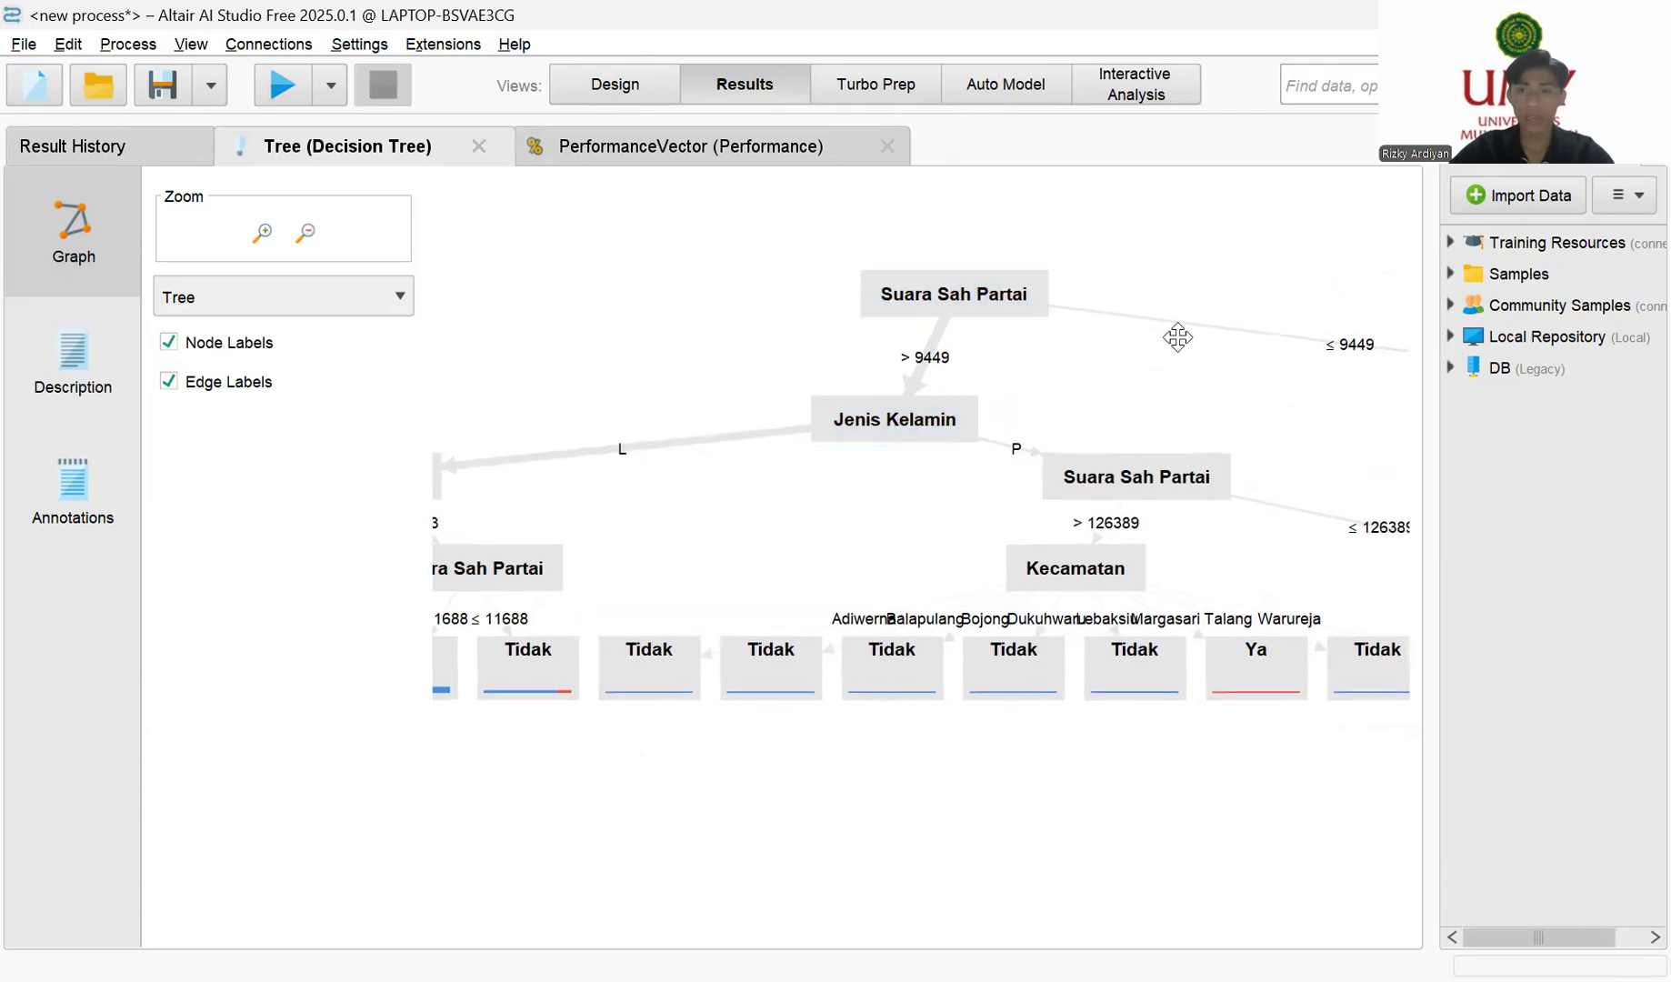
Step: Bring the ≤ 9449 Tidak leaf closer to the Suara Sah Partai root and shift Jenis Kelamin further left of the root
drag(1175, 336, 1045, 338)
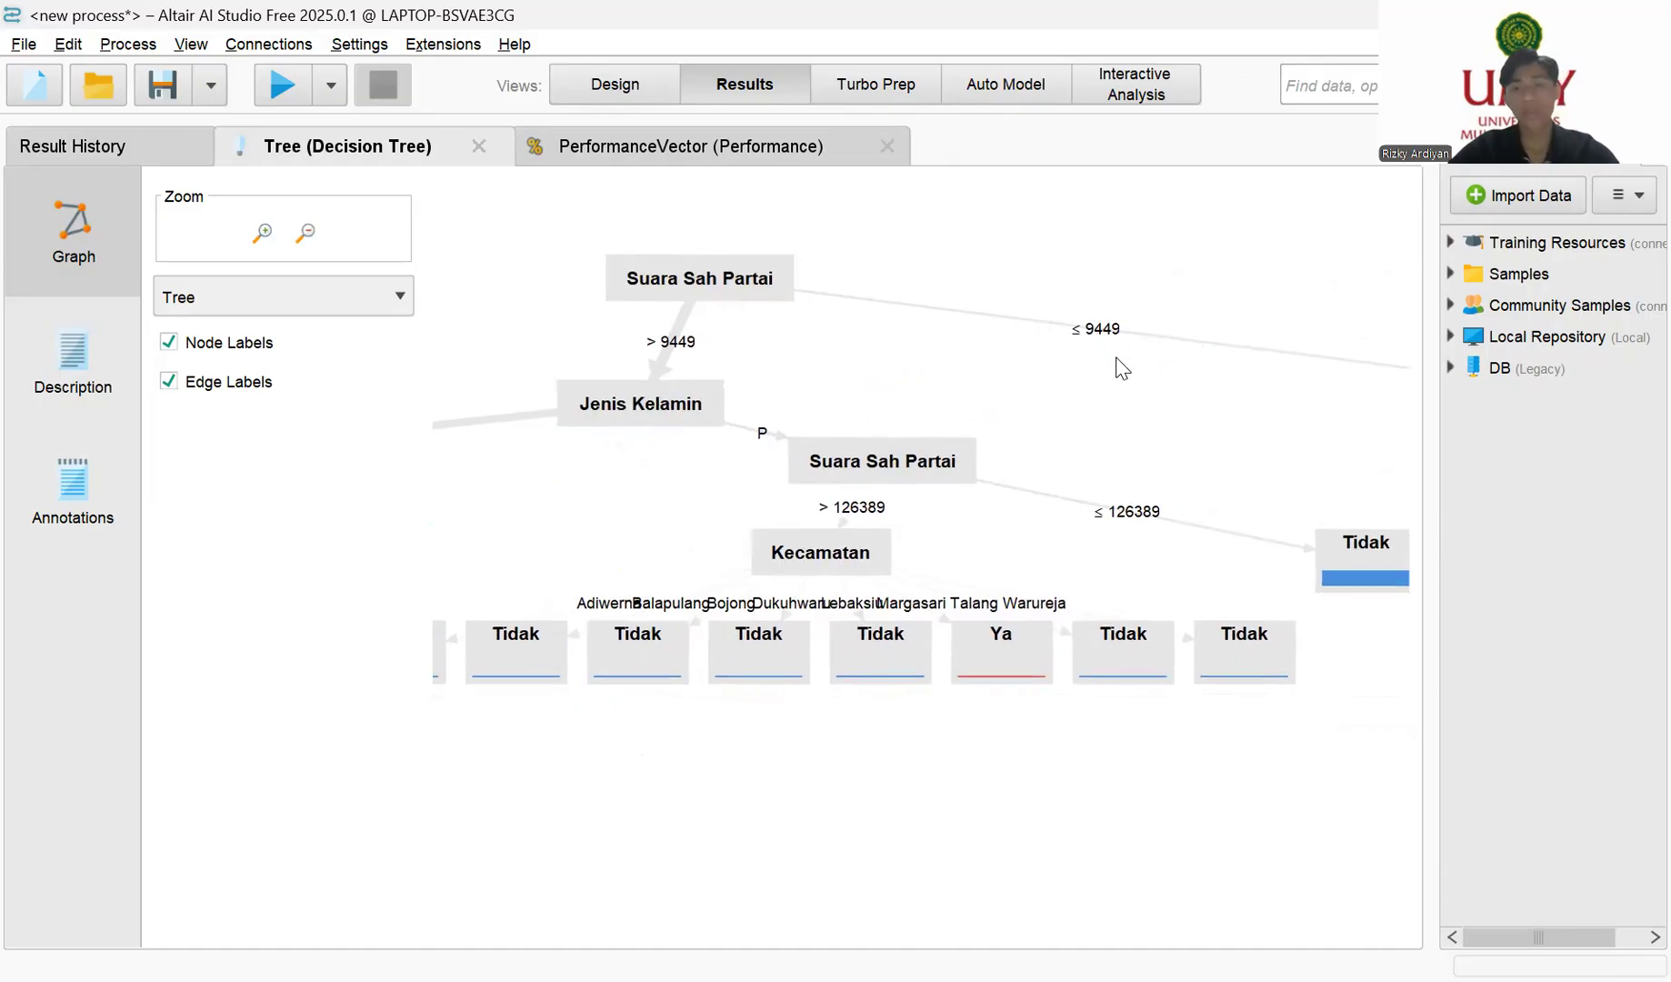
drag(1149, 341, 774, 310)
drag(1091, 359, 670, 324)
drag(1036, 424, 1451, 391)
drag(988, 333, 848, 306)
drag(1182, 395, 1018, 397)
drag(741, 393, 937, 389)
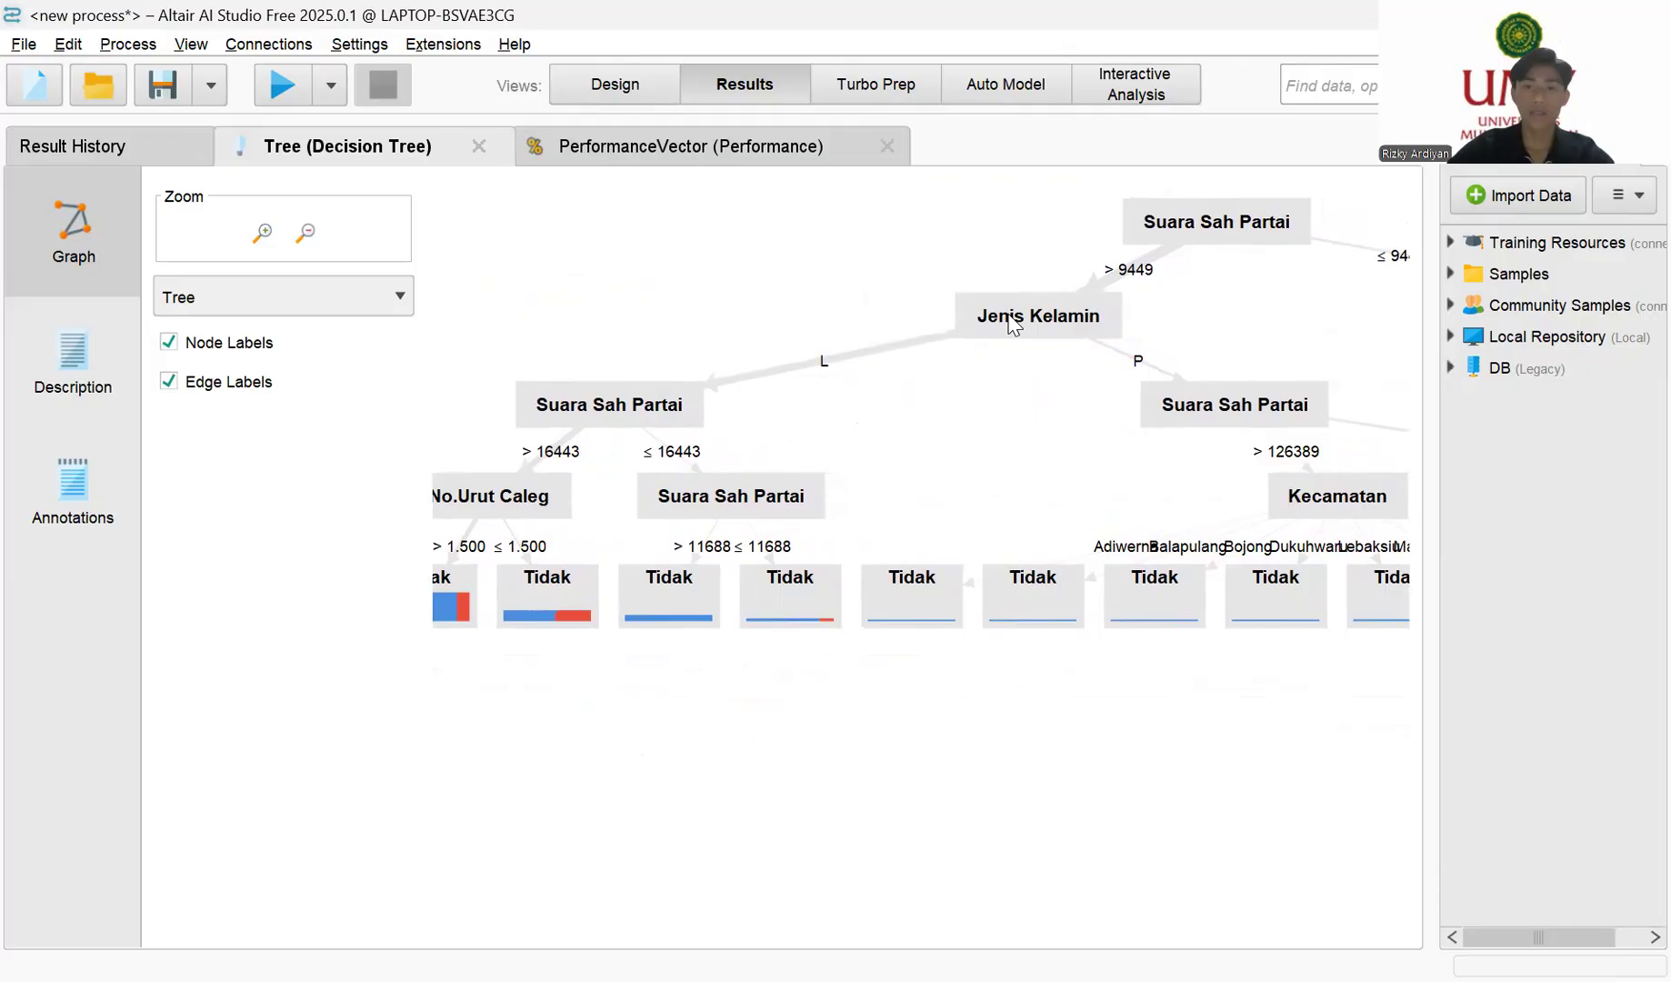
Step: Spread the No.Urut Caleg node and its > 1.500 and ≤ 1.500 Tidak leaves in the L branch to the left
drag(789, 395, 1059, 421)
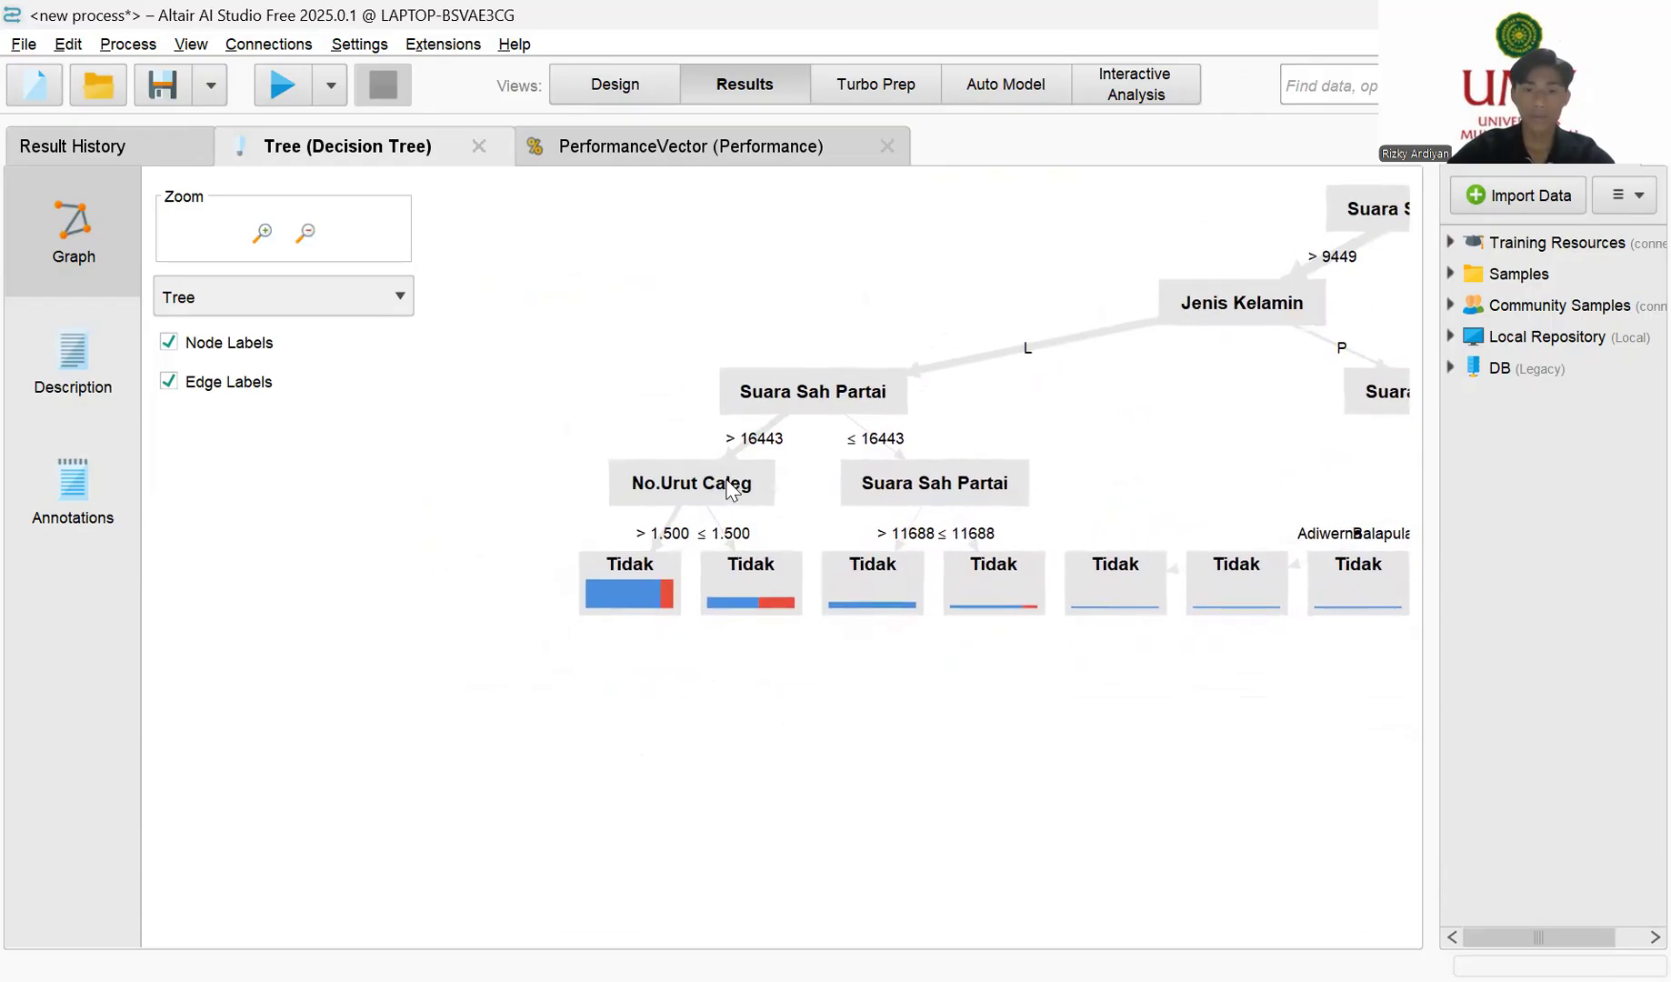
drag(730, 483, 713, 486)
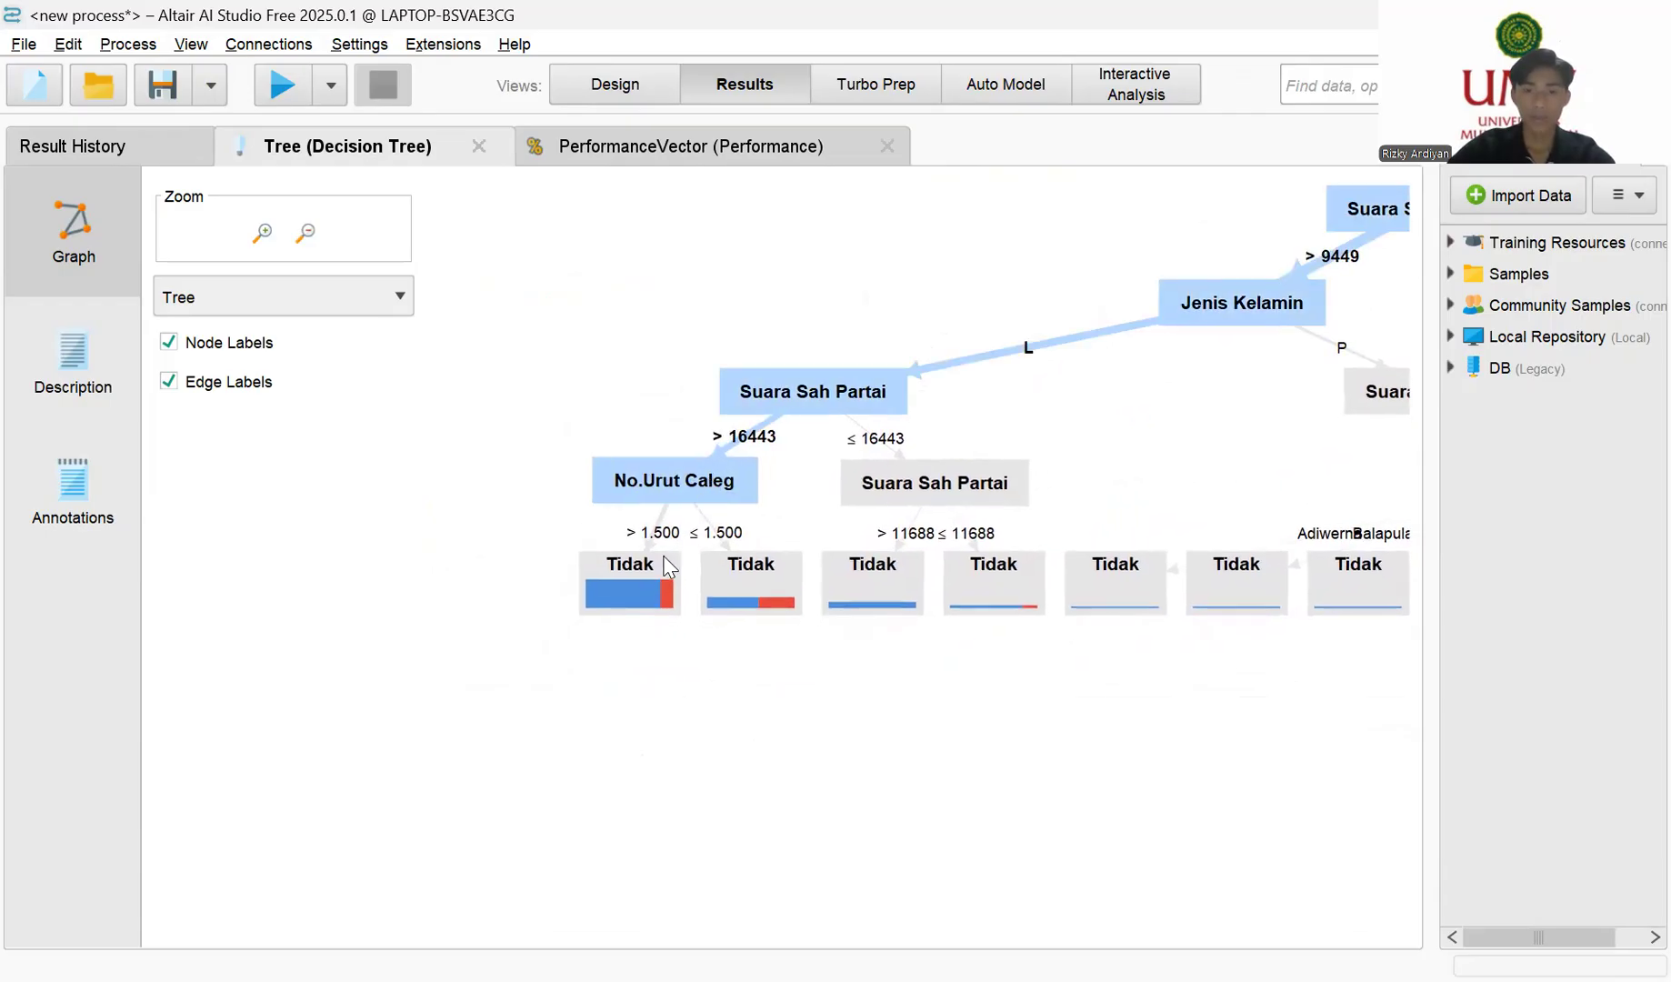
drag(624, 577, 594, 577)
drag(749, 590, 730, 589)
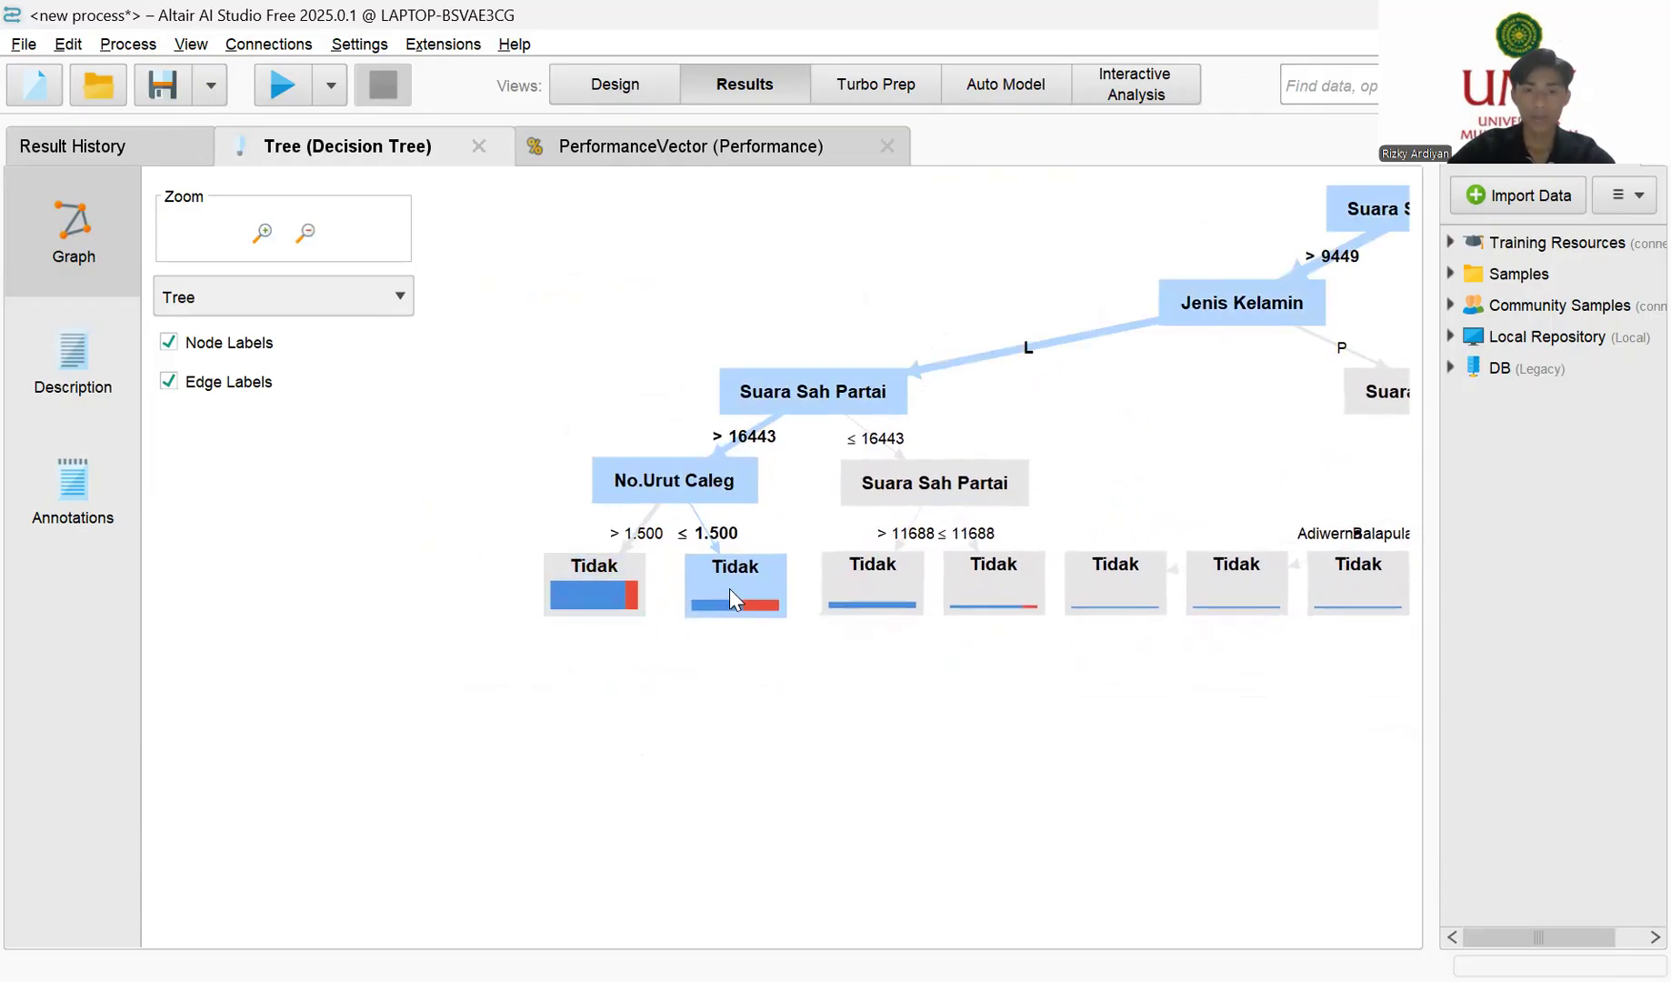
click(775, 525)
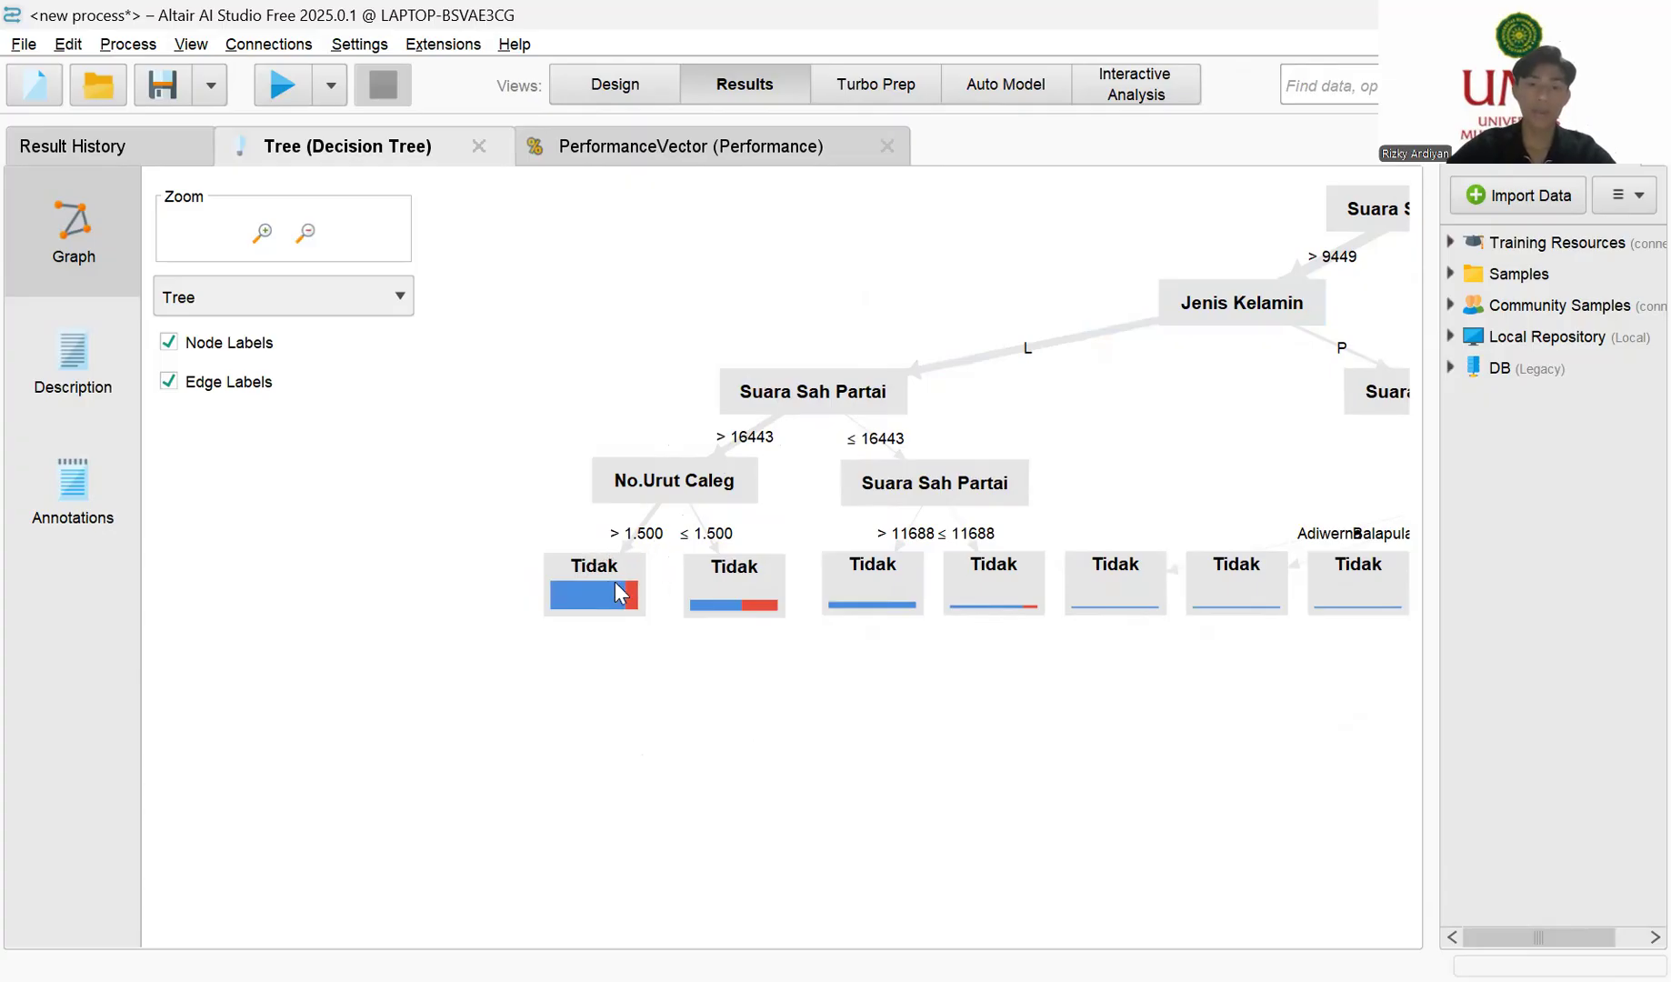
mouse_move(598, 582)
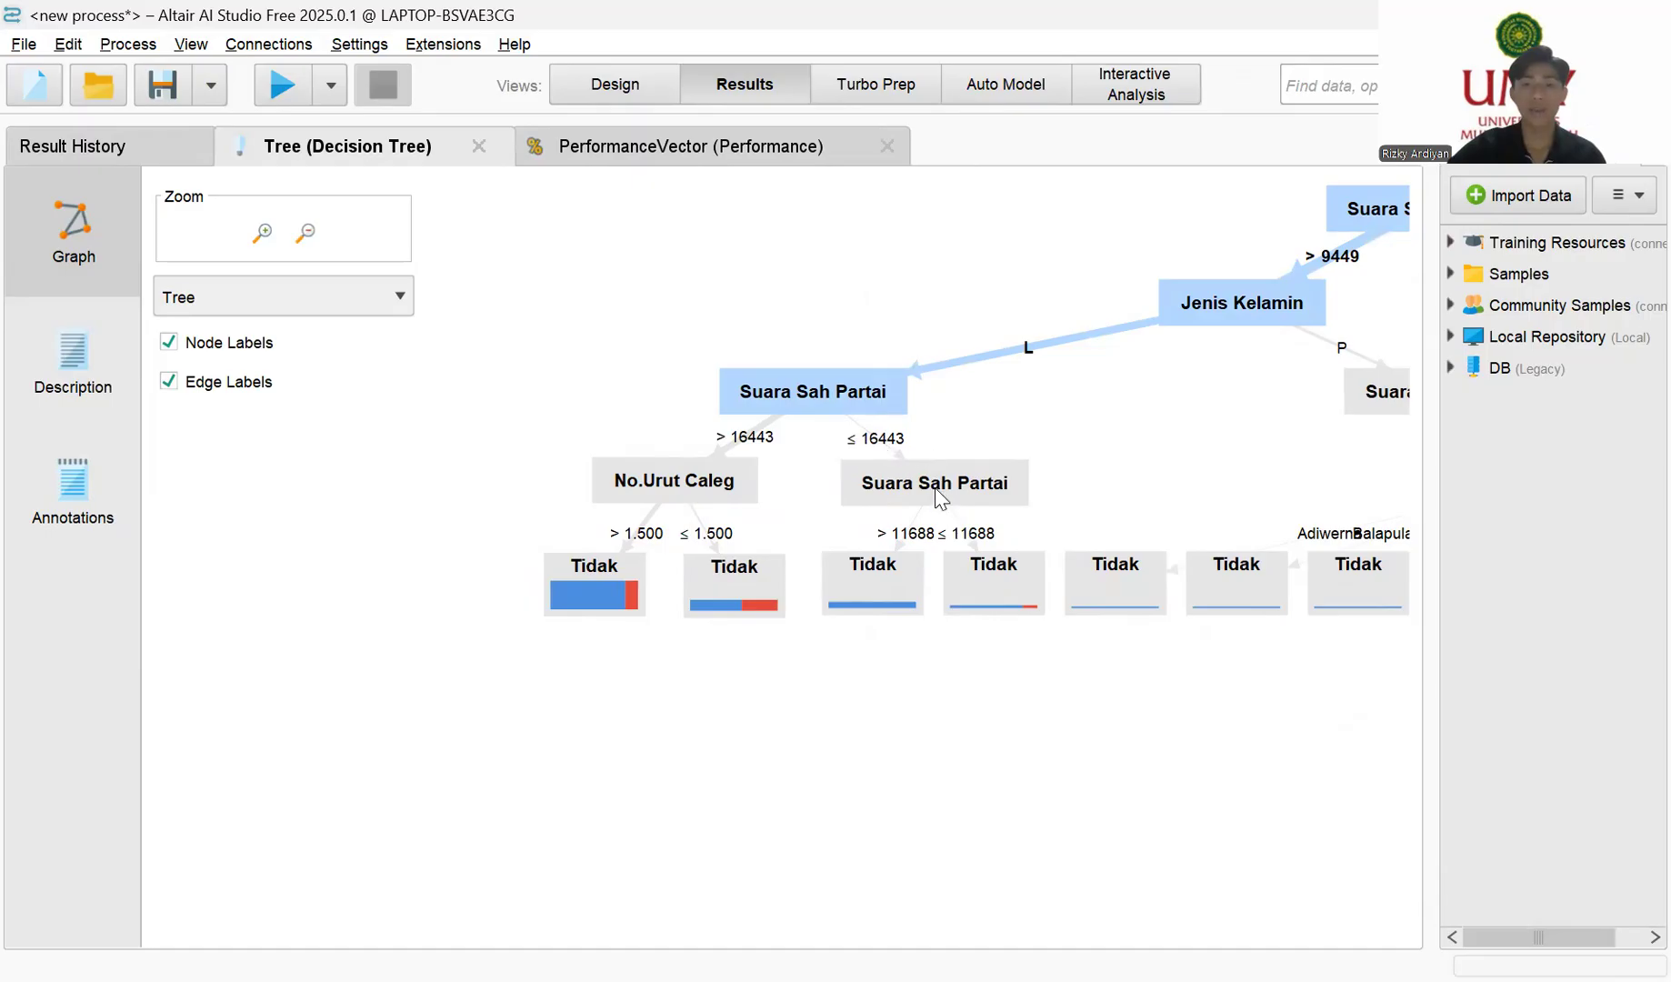
Step: Lower the > 11688 and ≤ 11688 Tidak leaves beneath the Suara Sah Partai node on the ≤ 16443 branch
drag(1015, 586, 1035, 640)
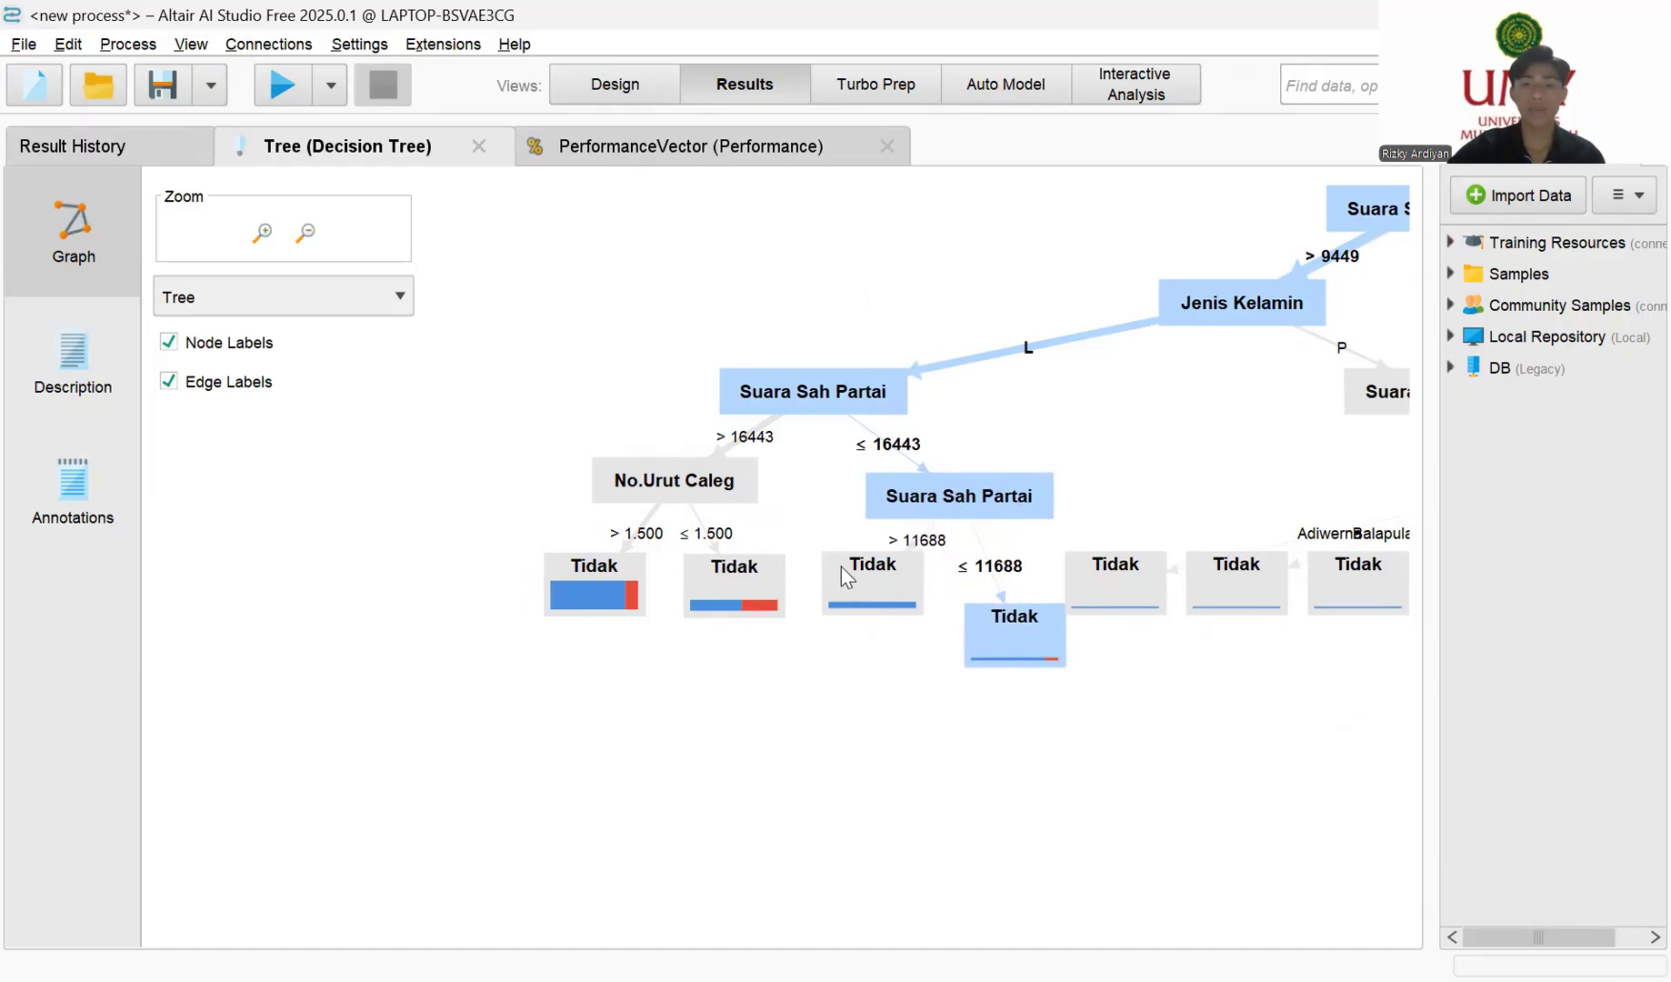
drag(895, 594, 889, 633)
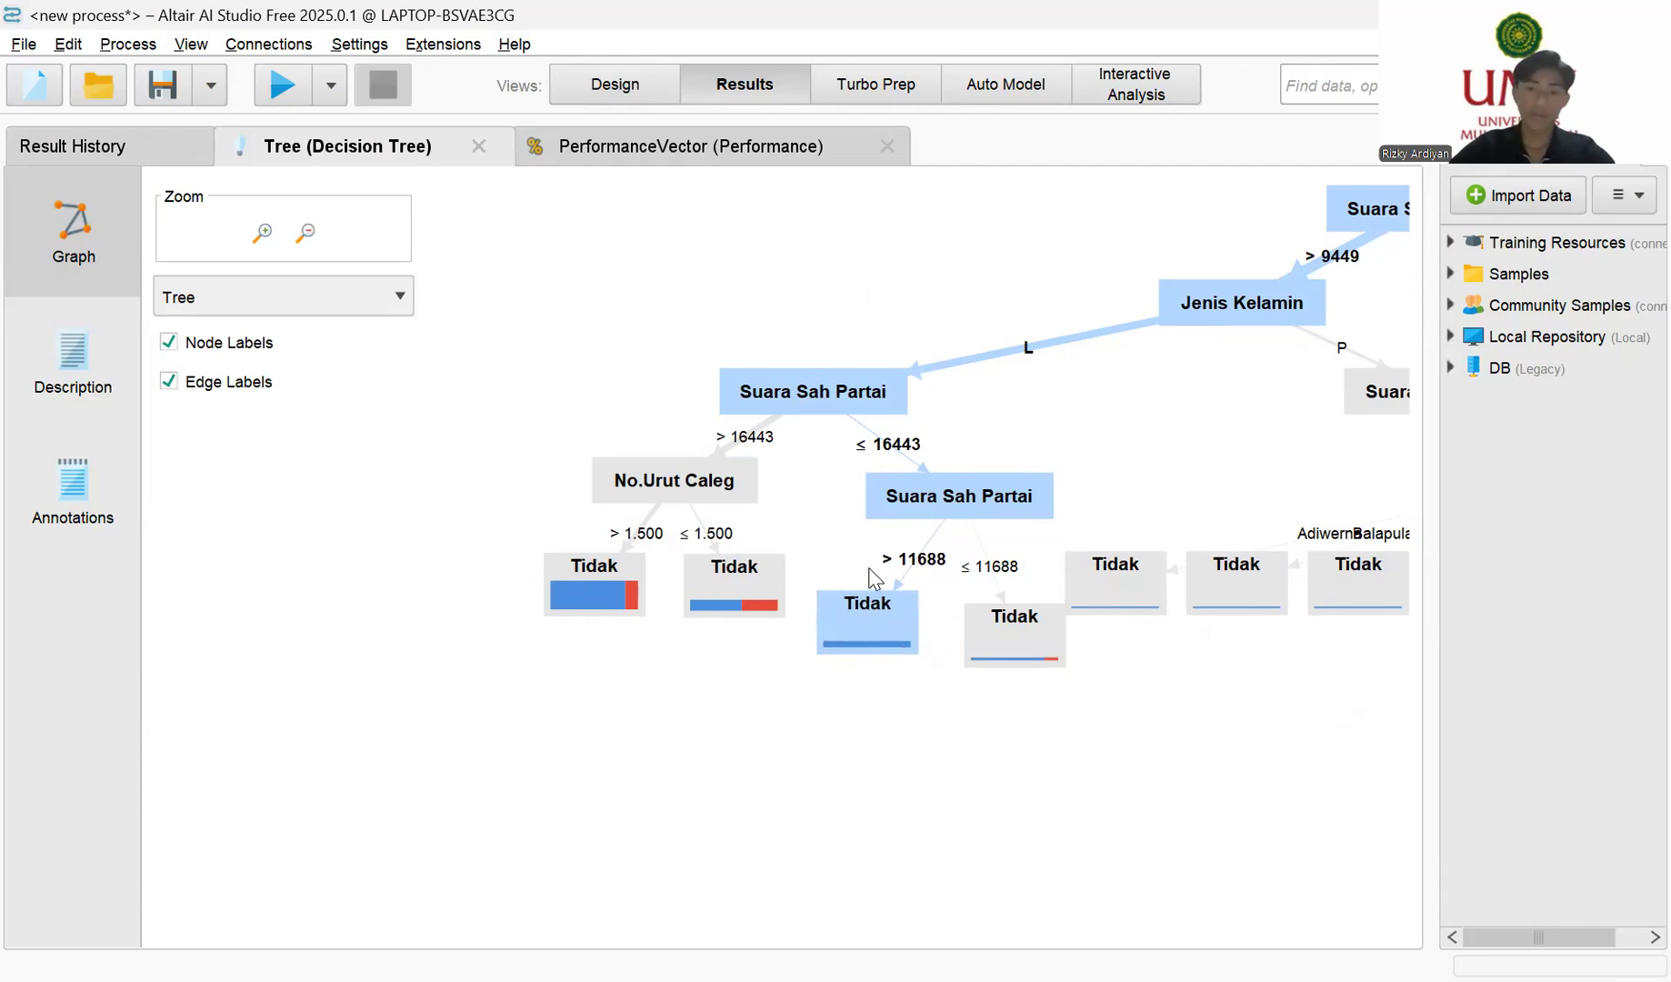
click(920, 517)
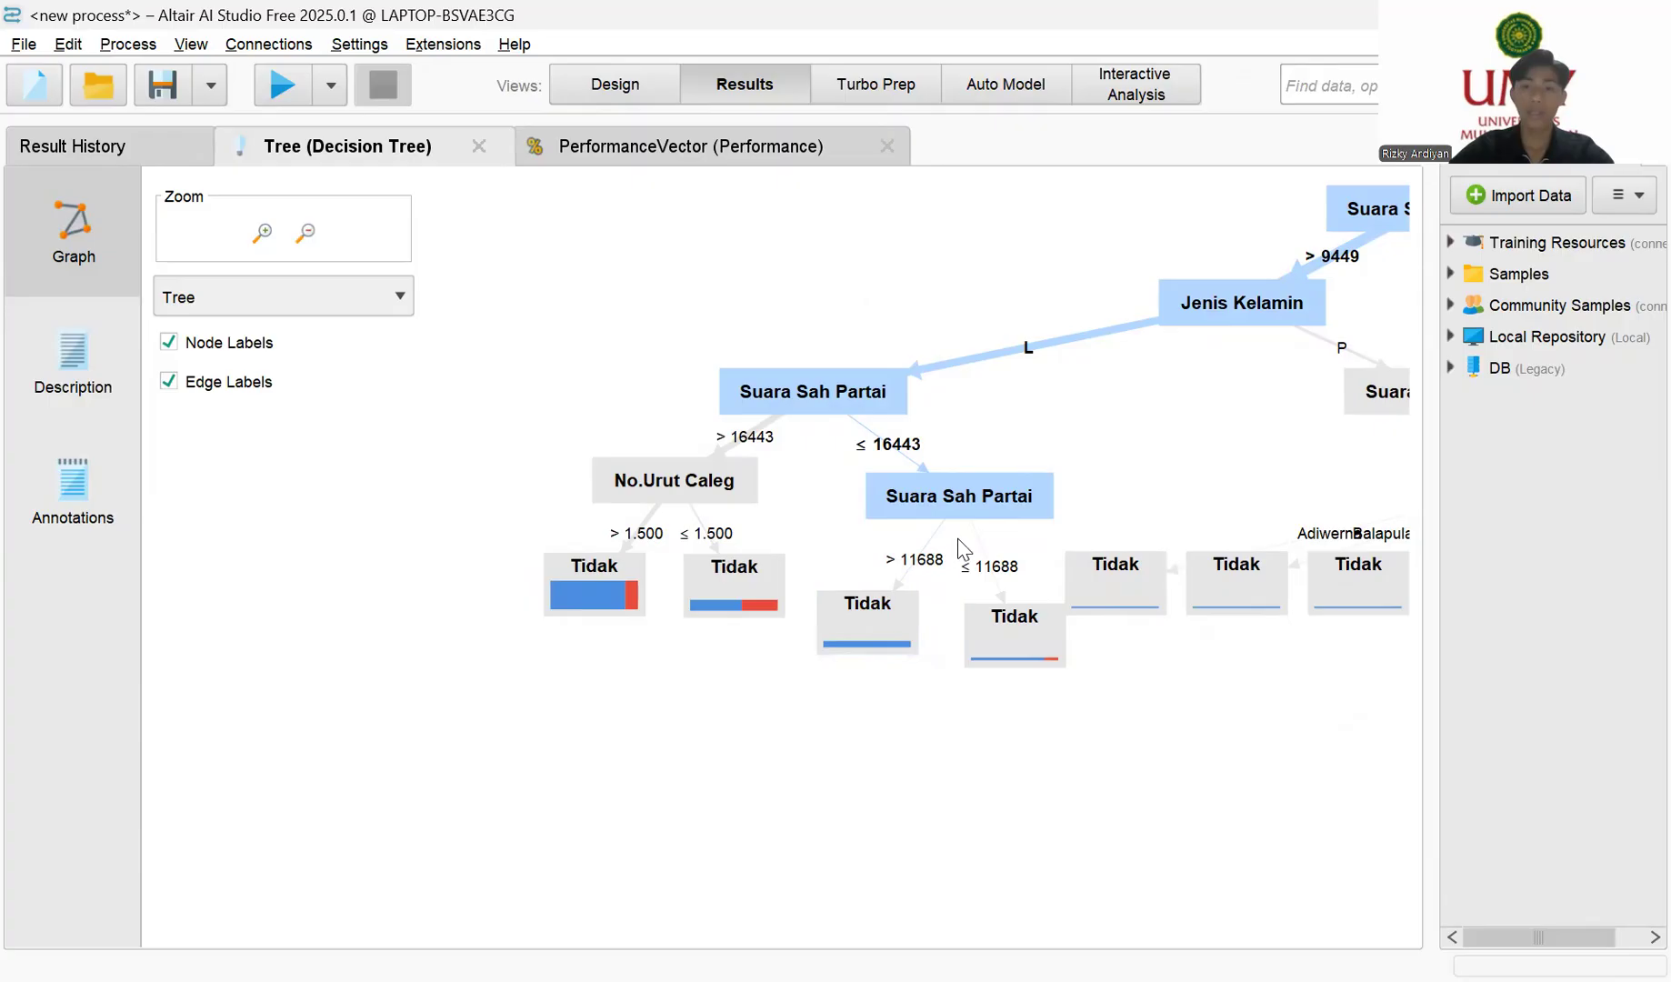
click(993, 629)
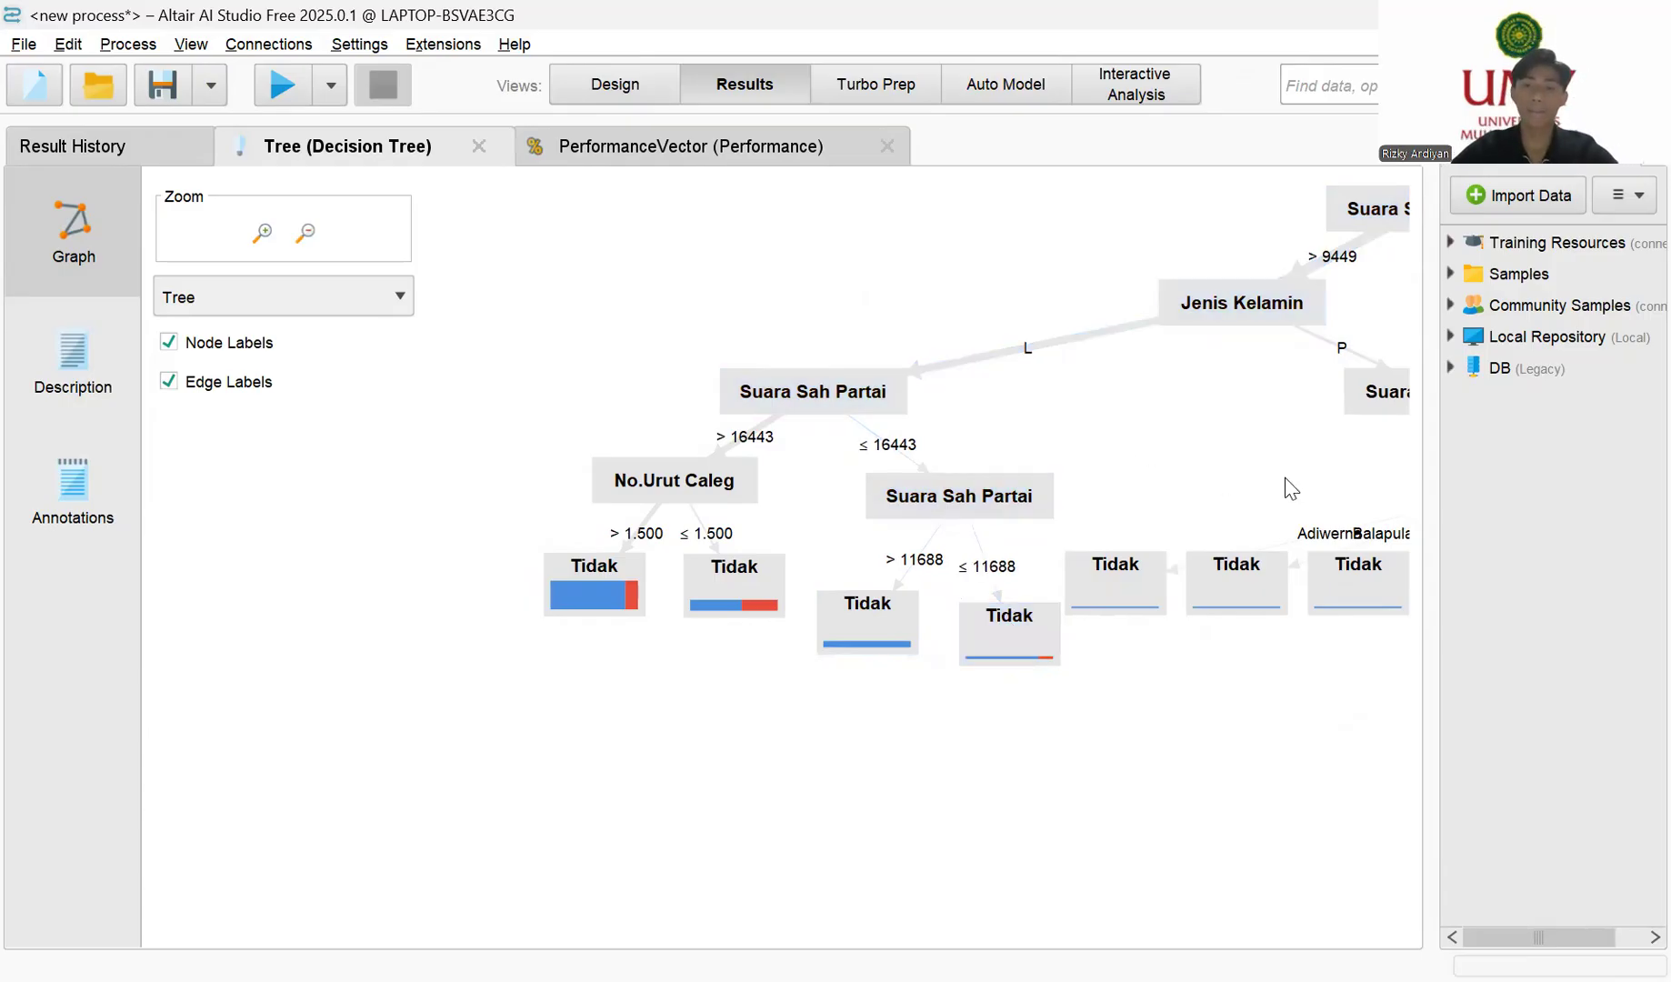
Step: Lower the Jenis Kelamin, Suara Sah Partai and Kecamatan nodes along the P branch
drag(1288, 485, 843, 444)
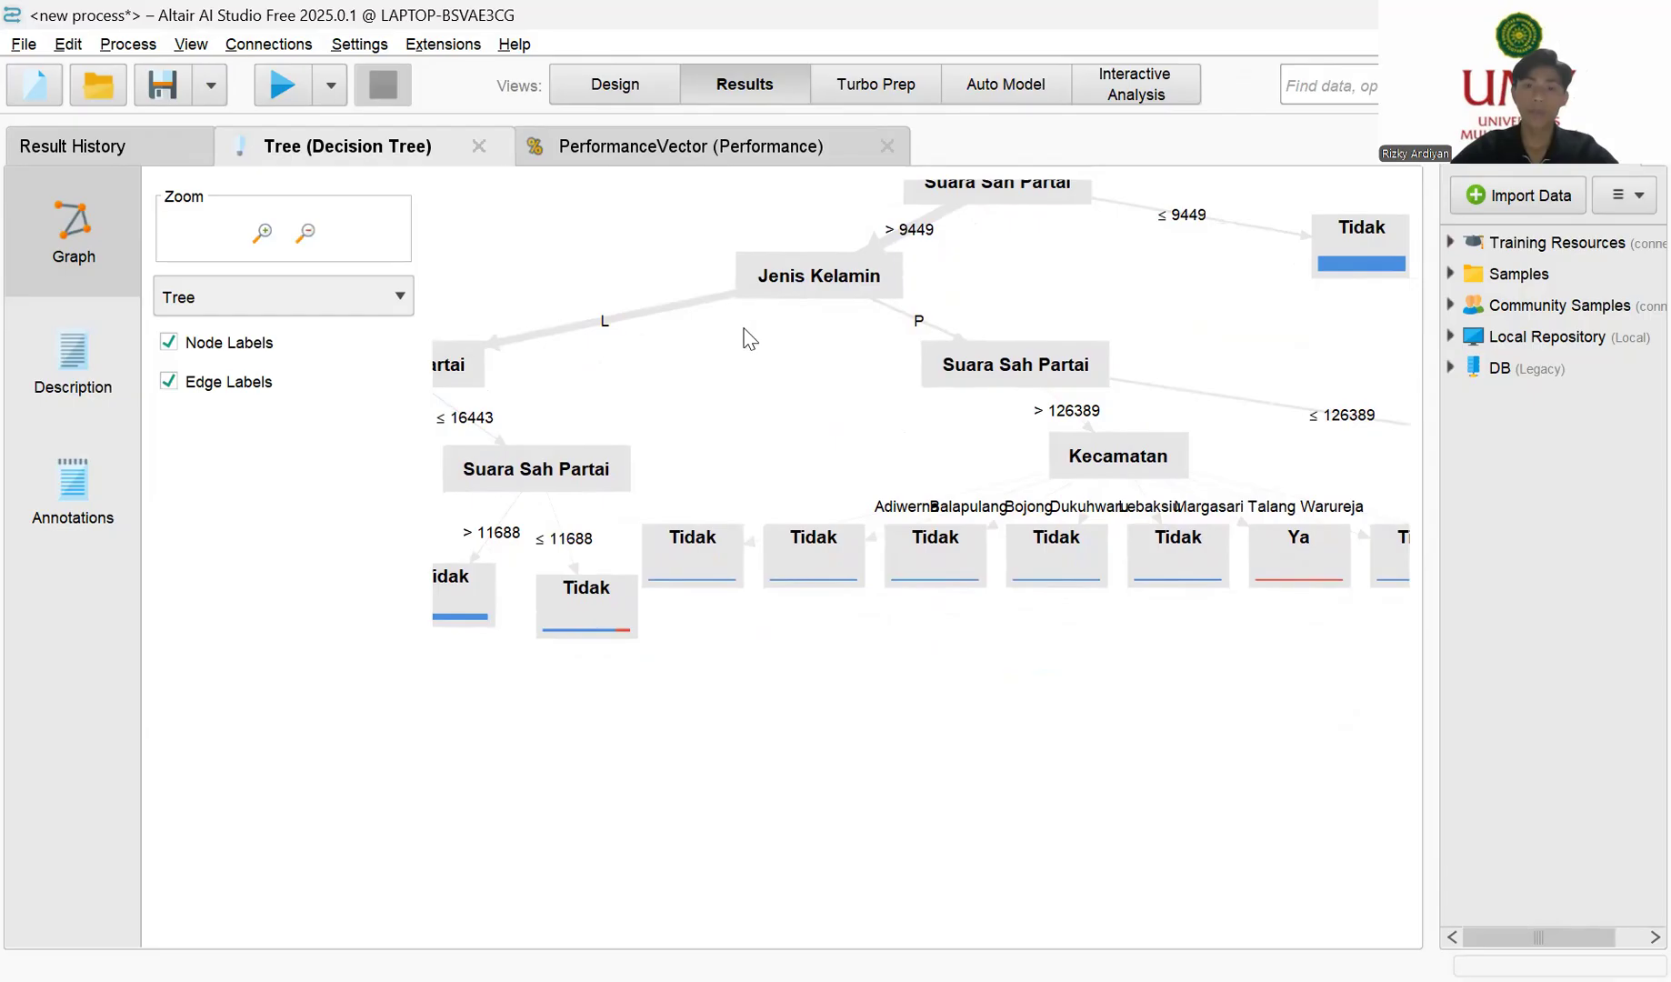
drag(798, 298, 804, 340)
drag(1041, 369, 1062, 400)
drag(1134, 462, 1142, 501)
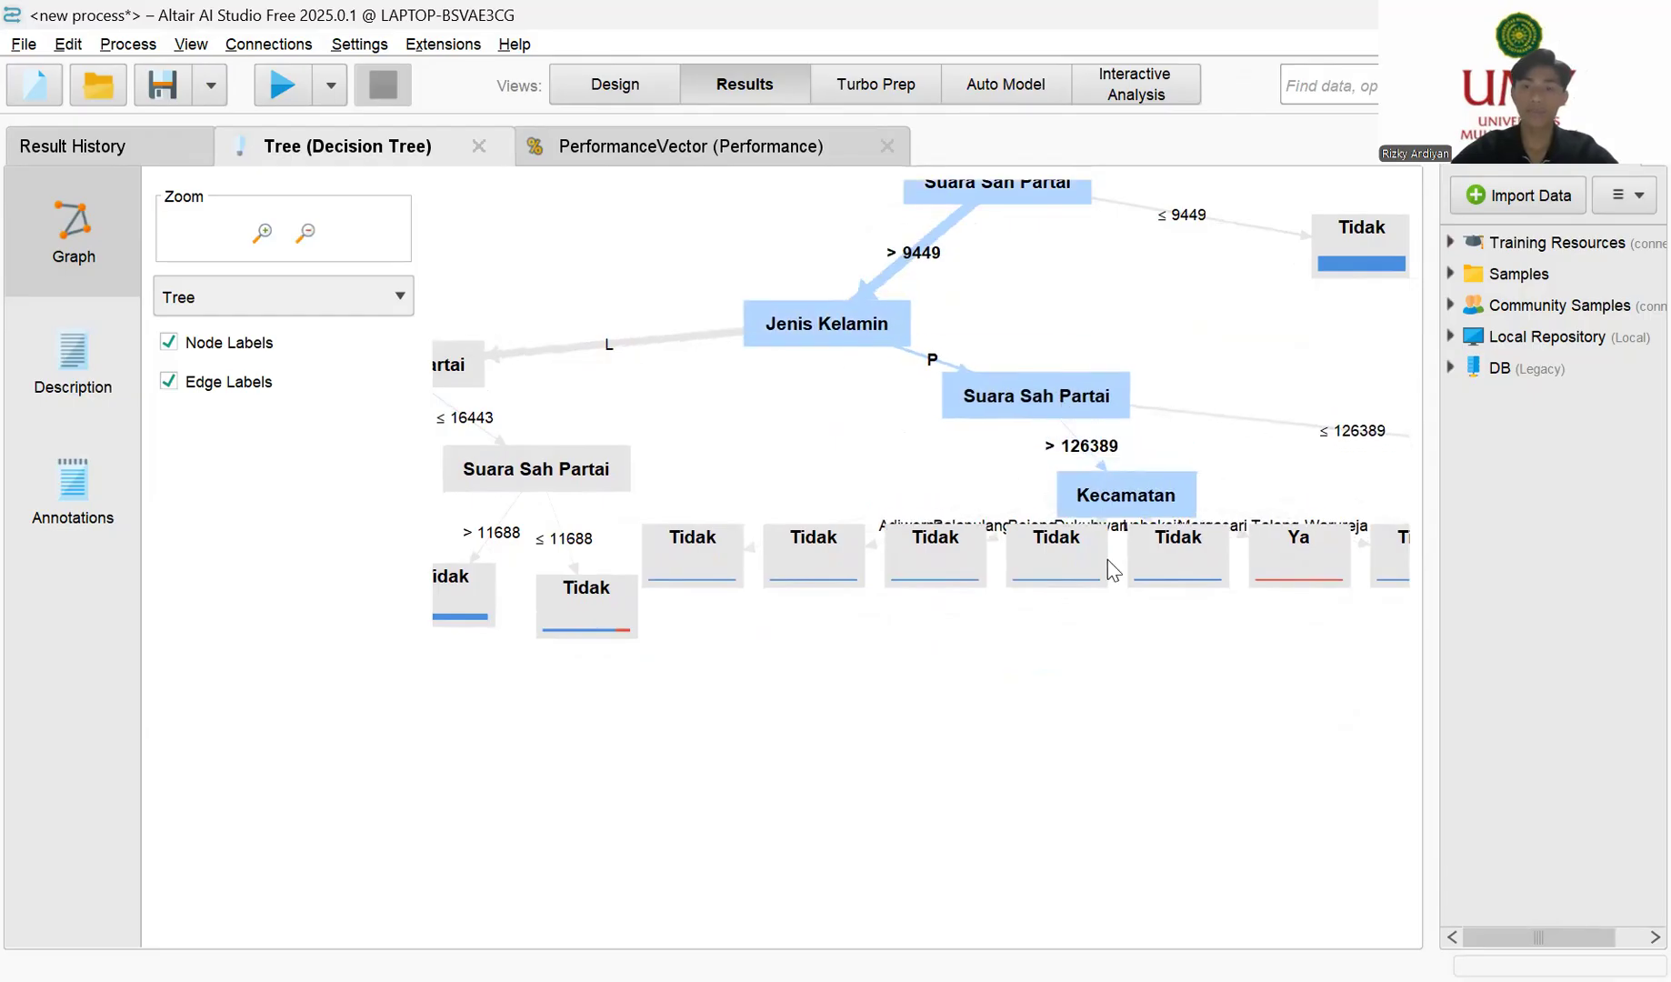
Step: Spread the Kecamatan district leaves apart from Adiwerna to Warureja so each branch is separated below and beside the node
drag(706, 545, 754, 734)
drag(809, 589, 934, 804)
drag(954, 573, 1095, 823)
drag(1046, 541, 1246, 909)
drag(1196, 764, 741, 723)
drag(745, 526, 969, 762)
drag(868, 544, 985, 684)
drag(980, 528, 1122, 662)
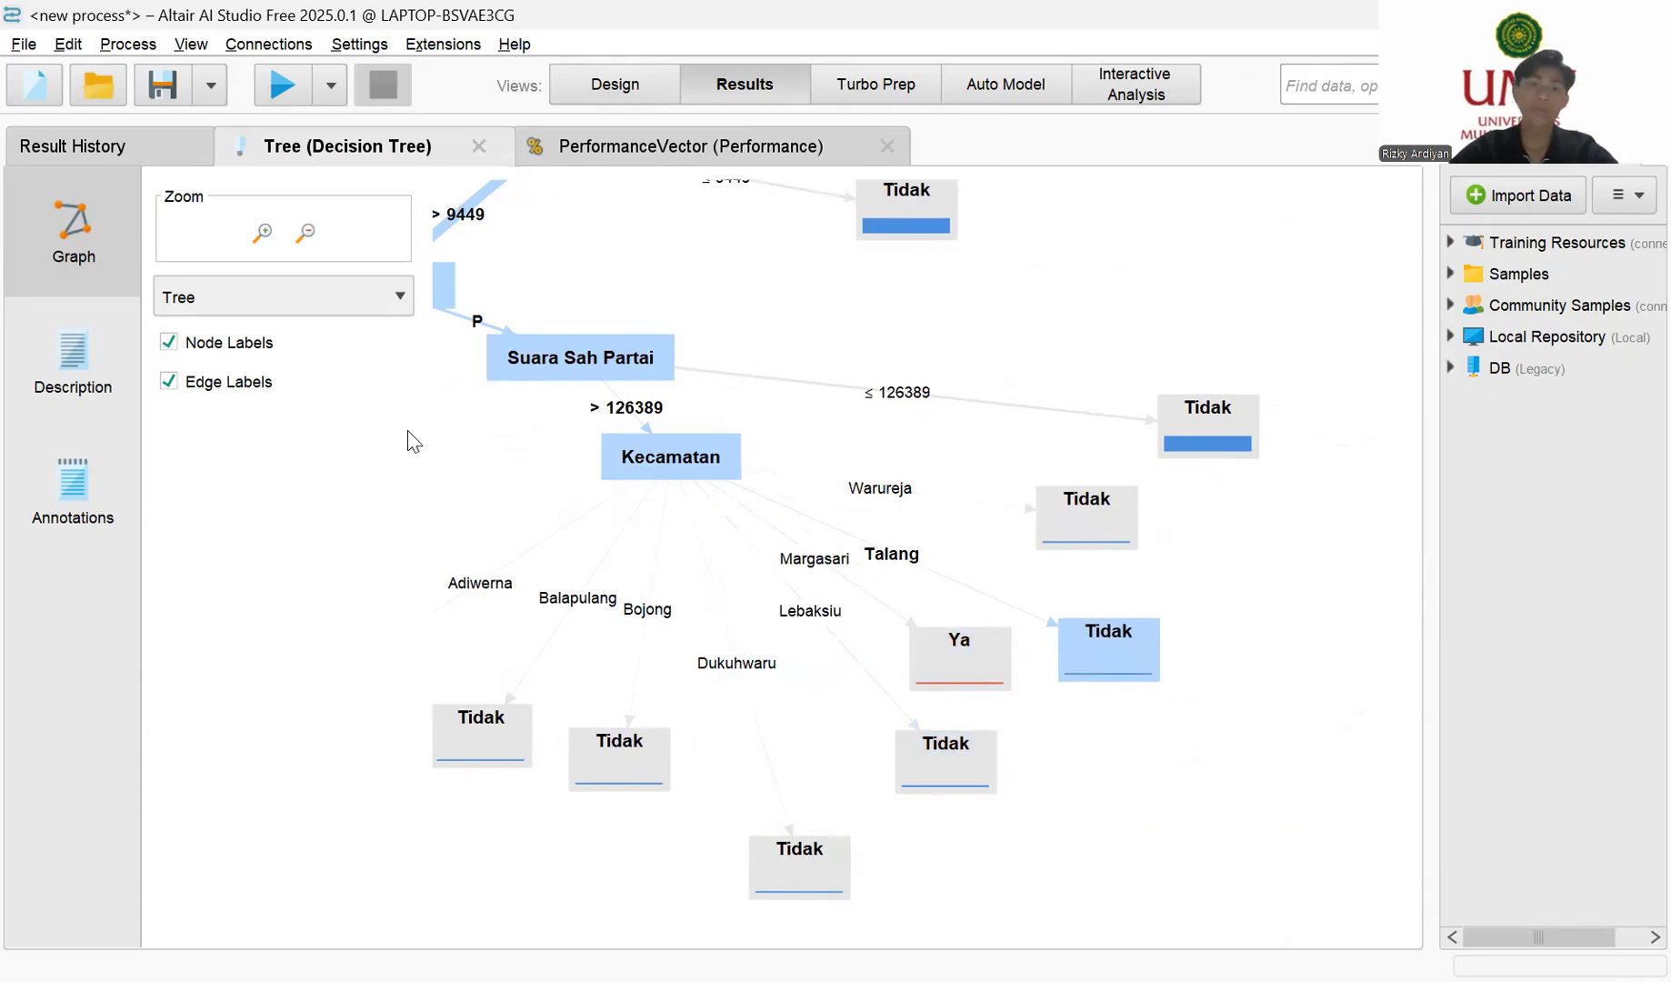
Step: Shift the P branch's Suara Sah Partai node left and lower its Kecamatan child node
drag(433, 481, 764, 591)
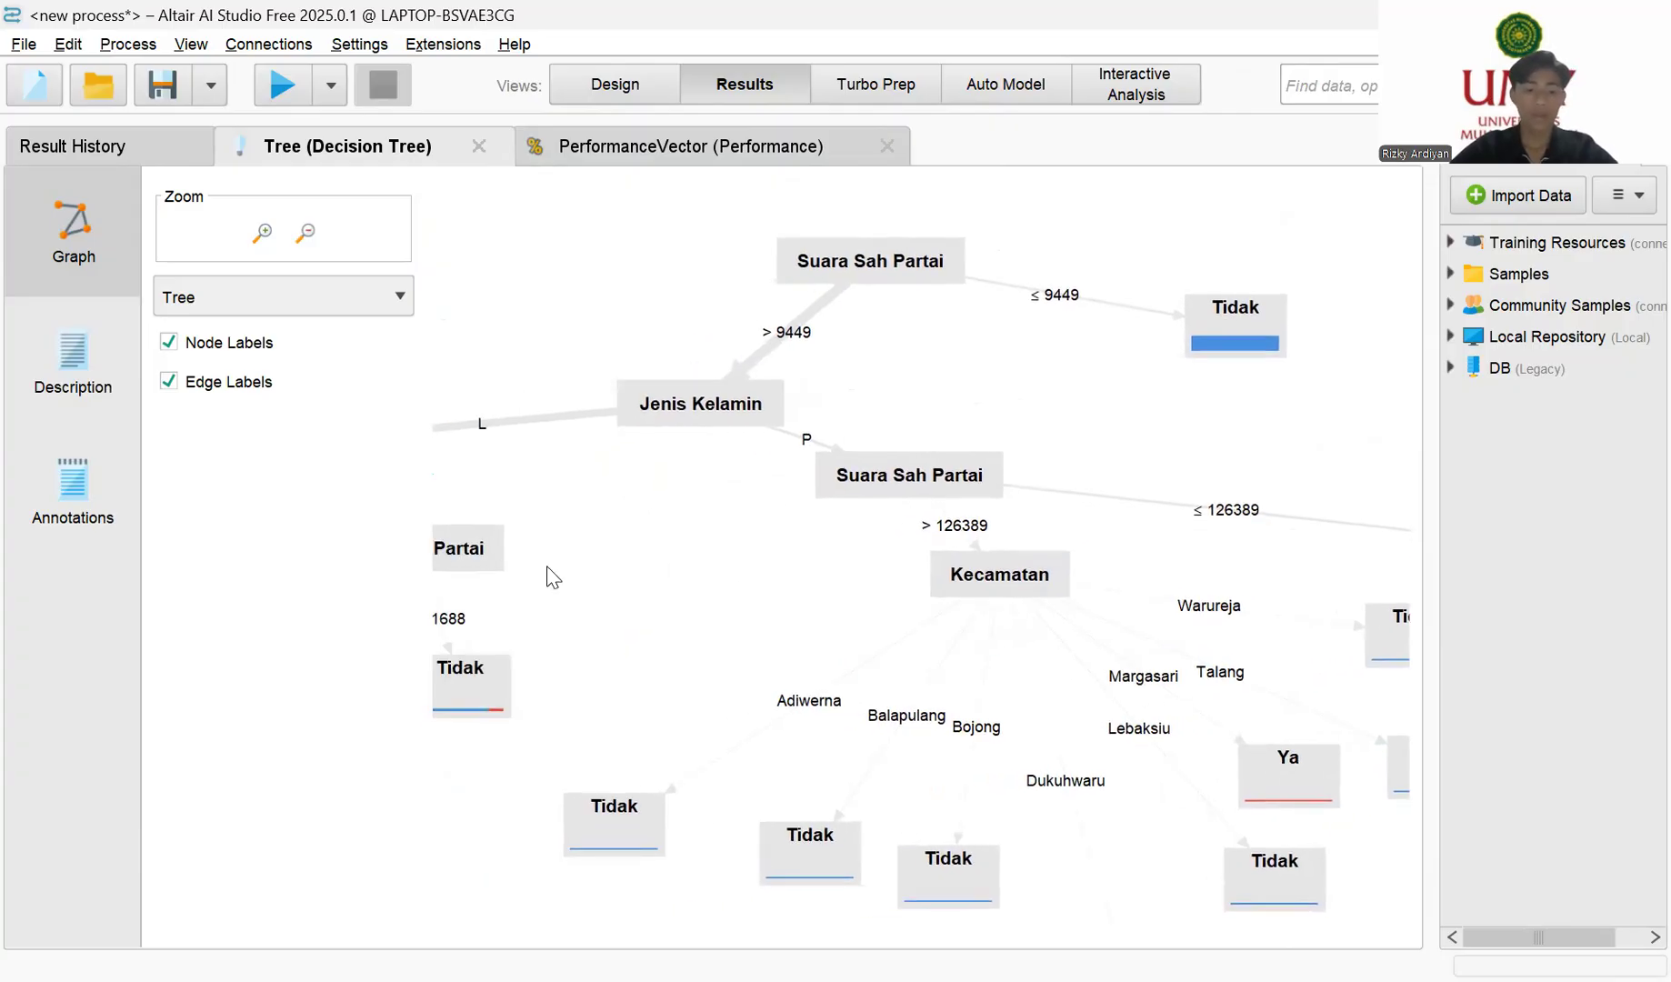
drag(871, 490, 816, 494)
drag(979, 586, 961, 614)
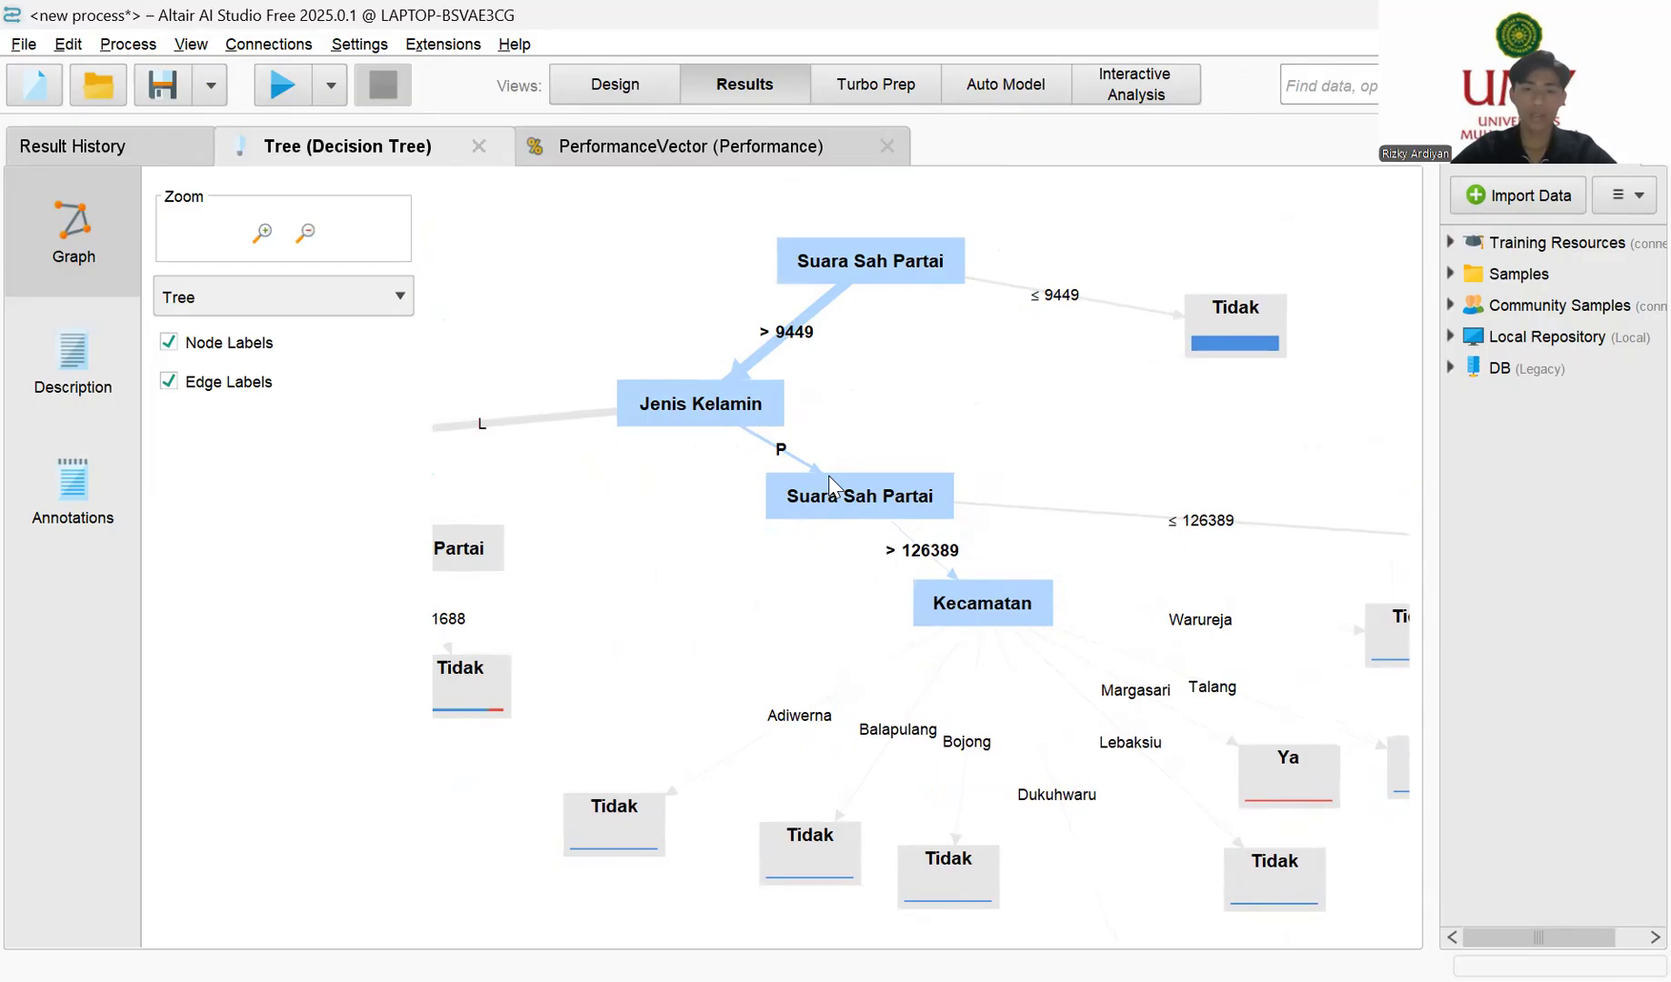
click(798, 574)
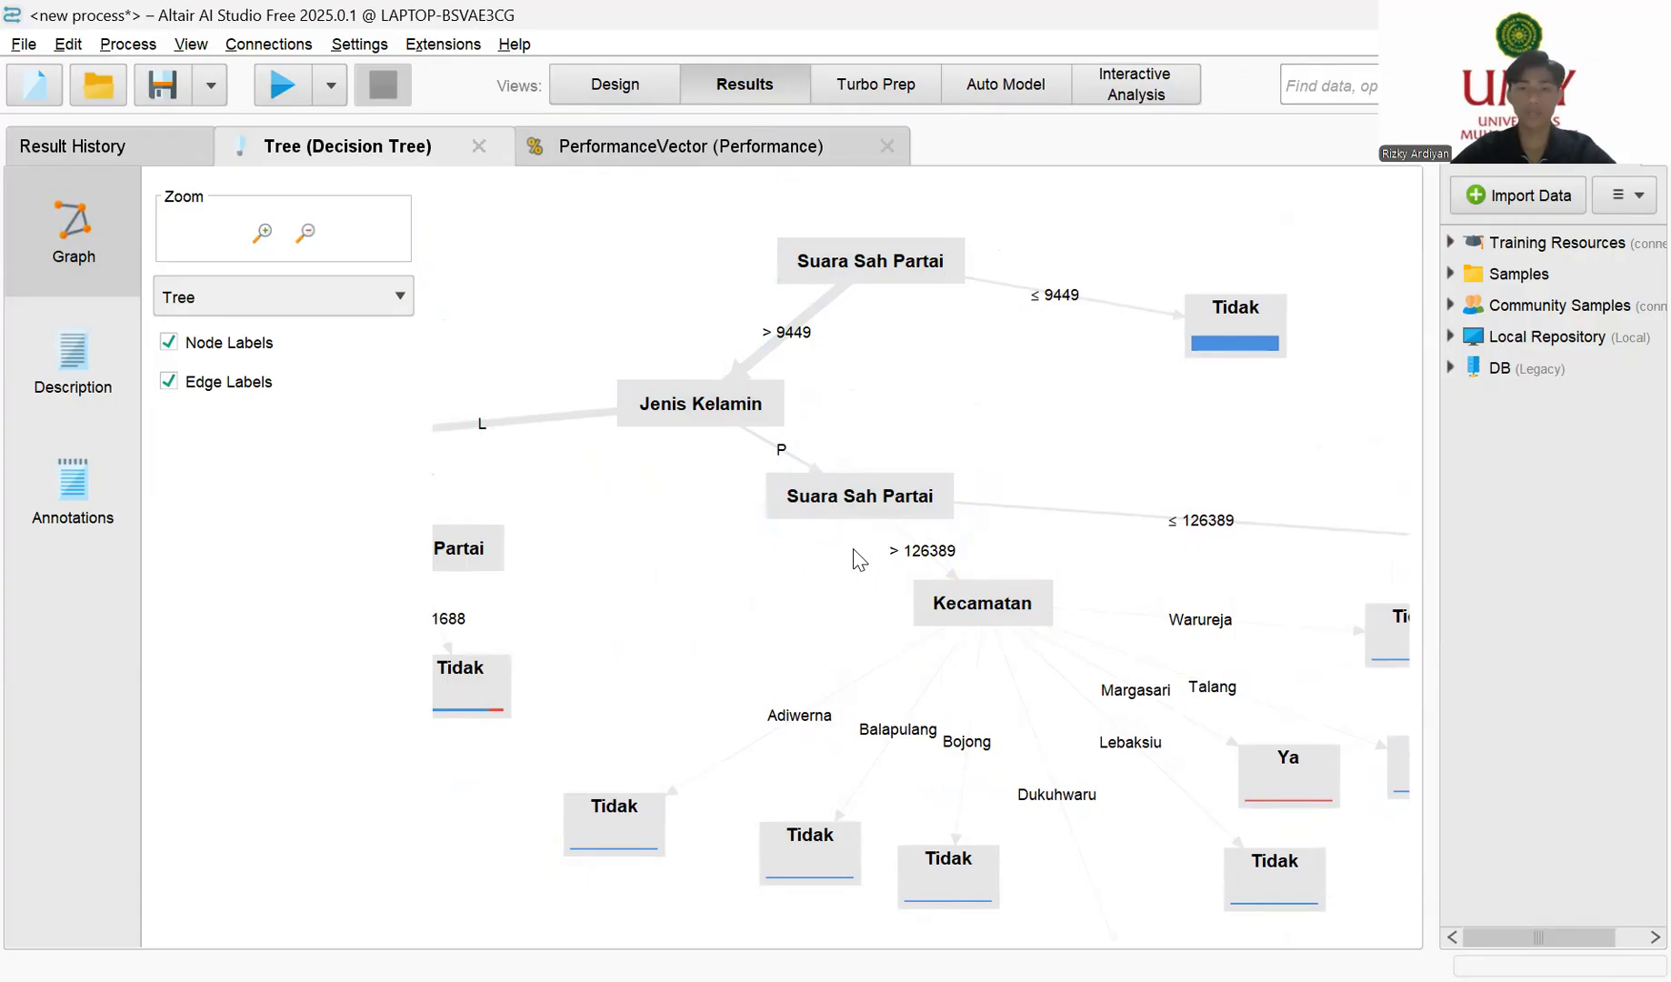
drag(990, 618, 1008, 631)
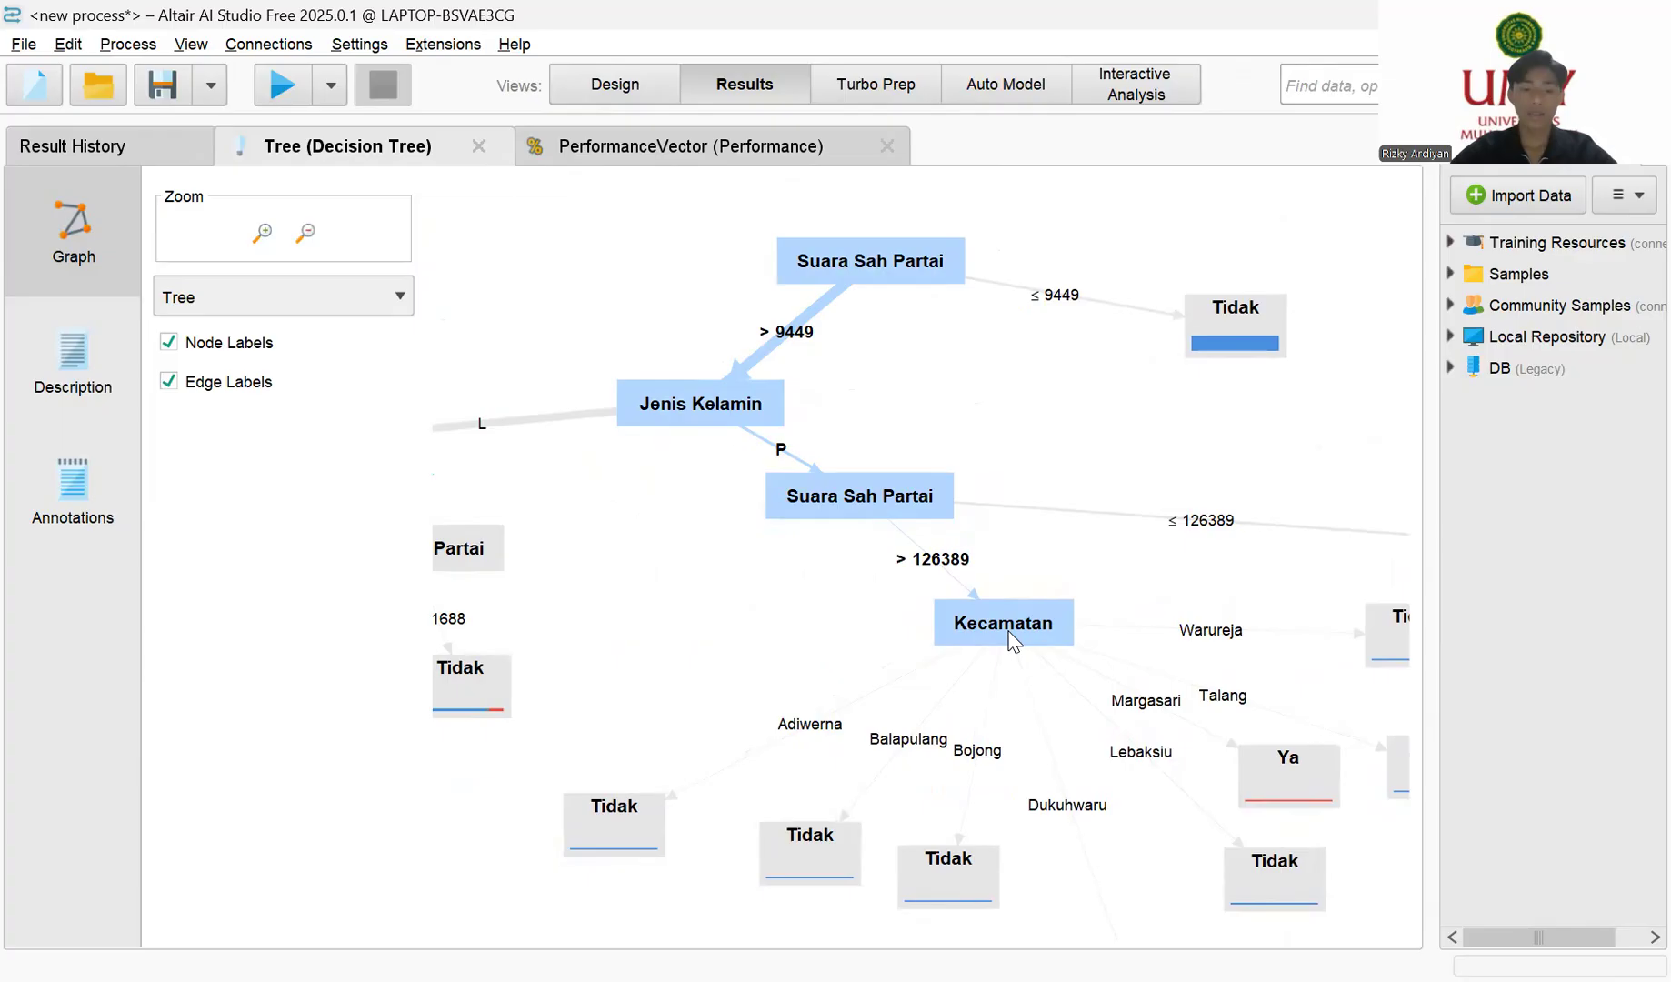
Step: Raise the ≤ 126389 Tidak leaf level with its Suara Sah Partai parent in the P branch
drag(881, 567, 449, 555)
click(972, 537)
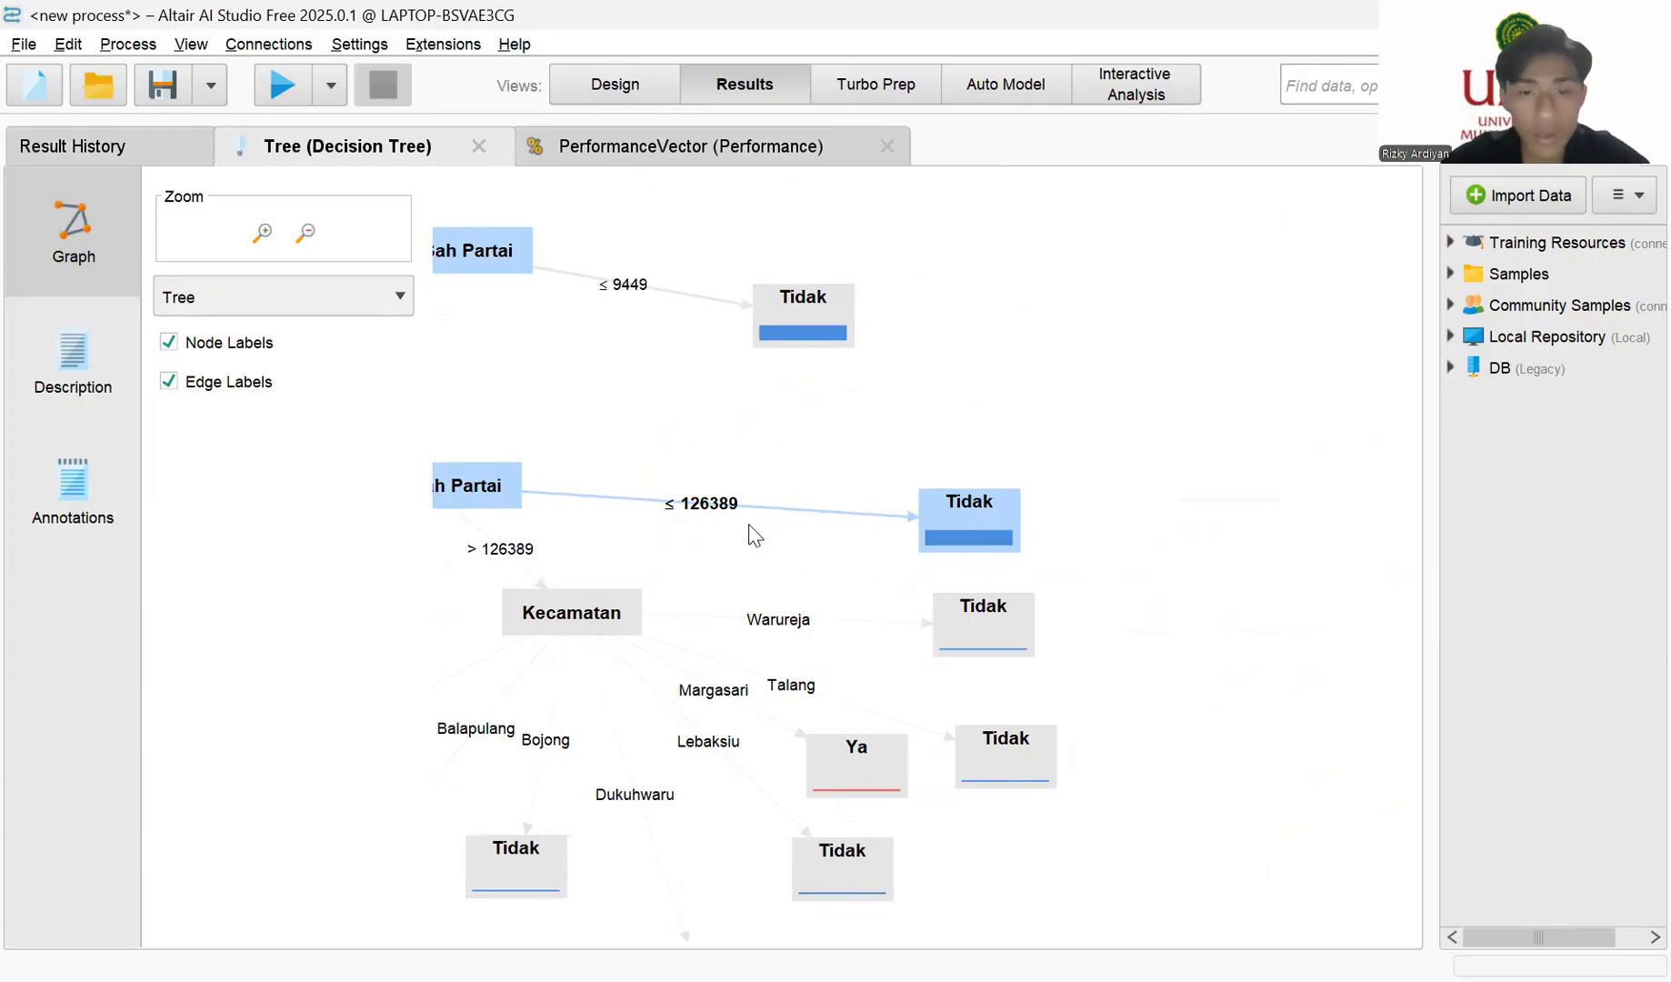
drag(927, 494, 997, 458)
drag(697, 528, 928, 507)
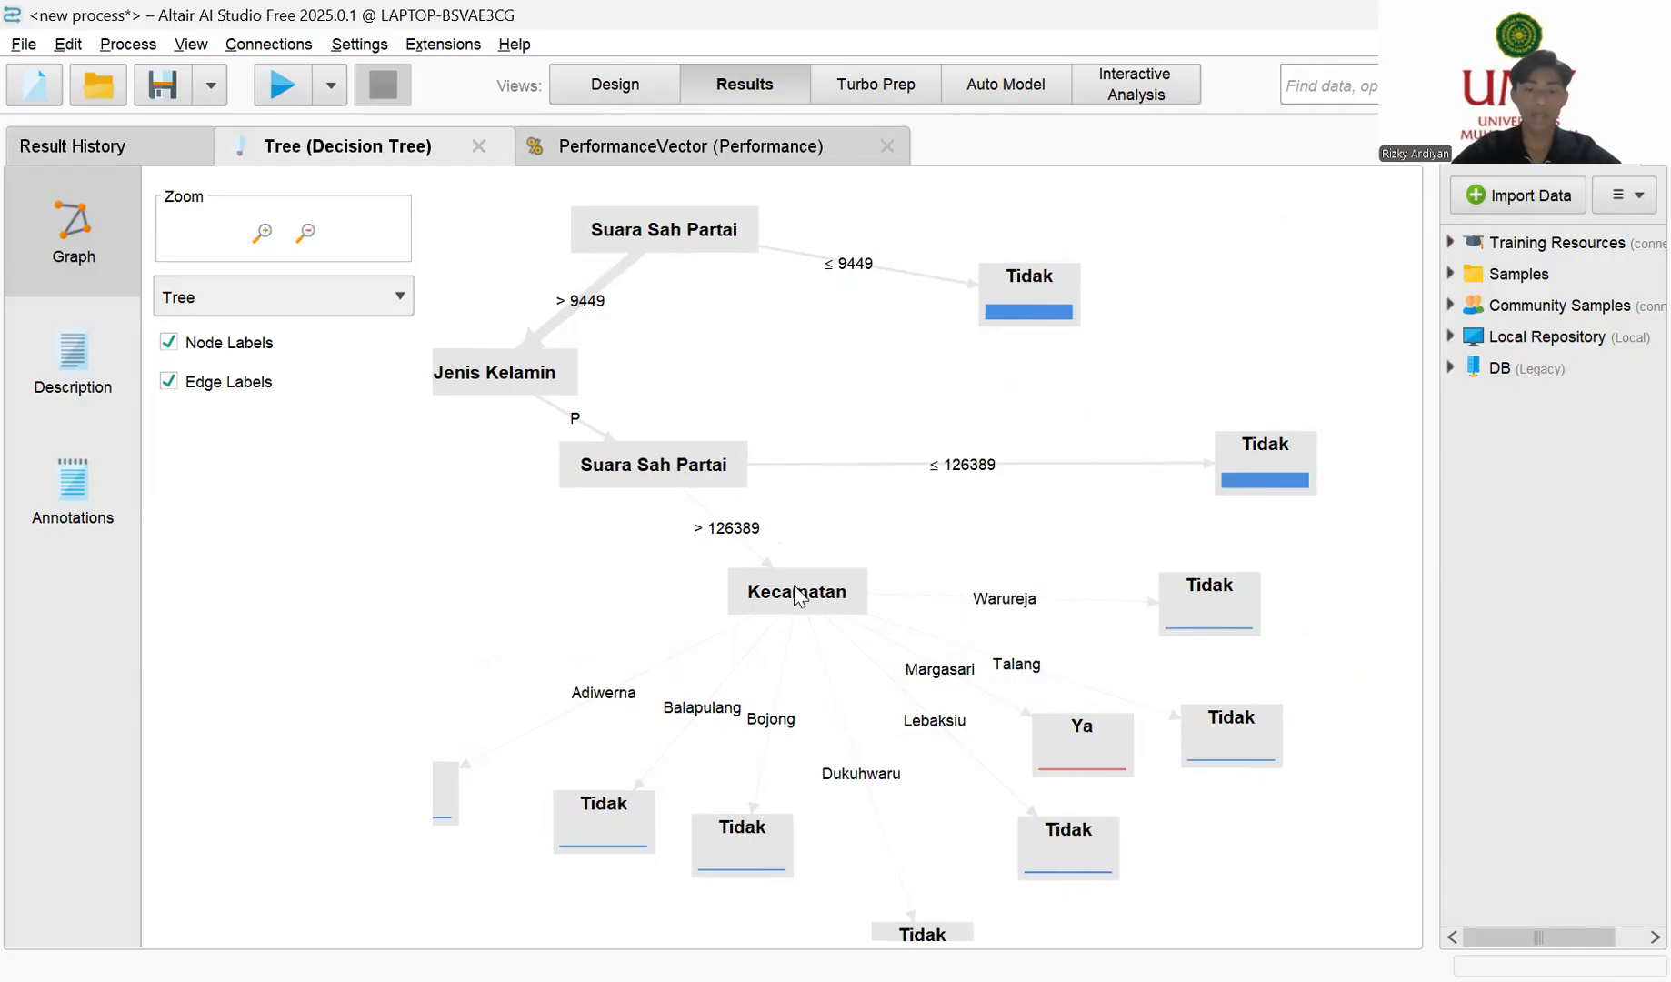
Step: Check the Kecamatan node's subtree details and rearrange its Adiwerna, Balapulang, Bojong and Dukuhwaru leaves
mouse_move(779, 602)
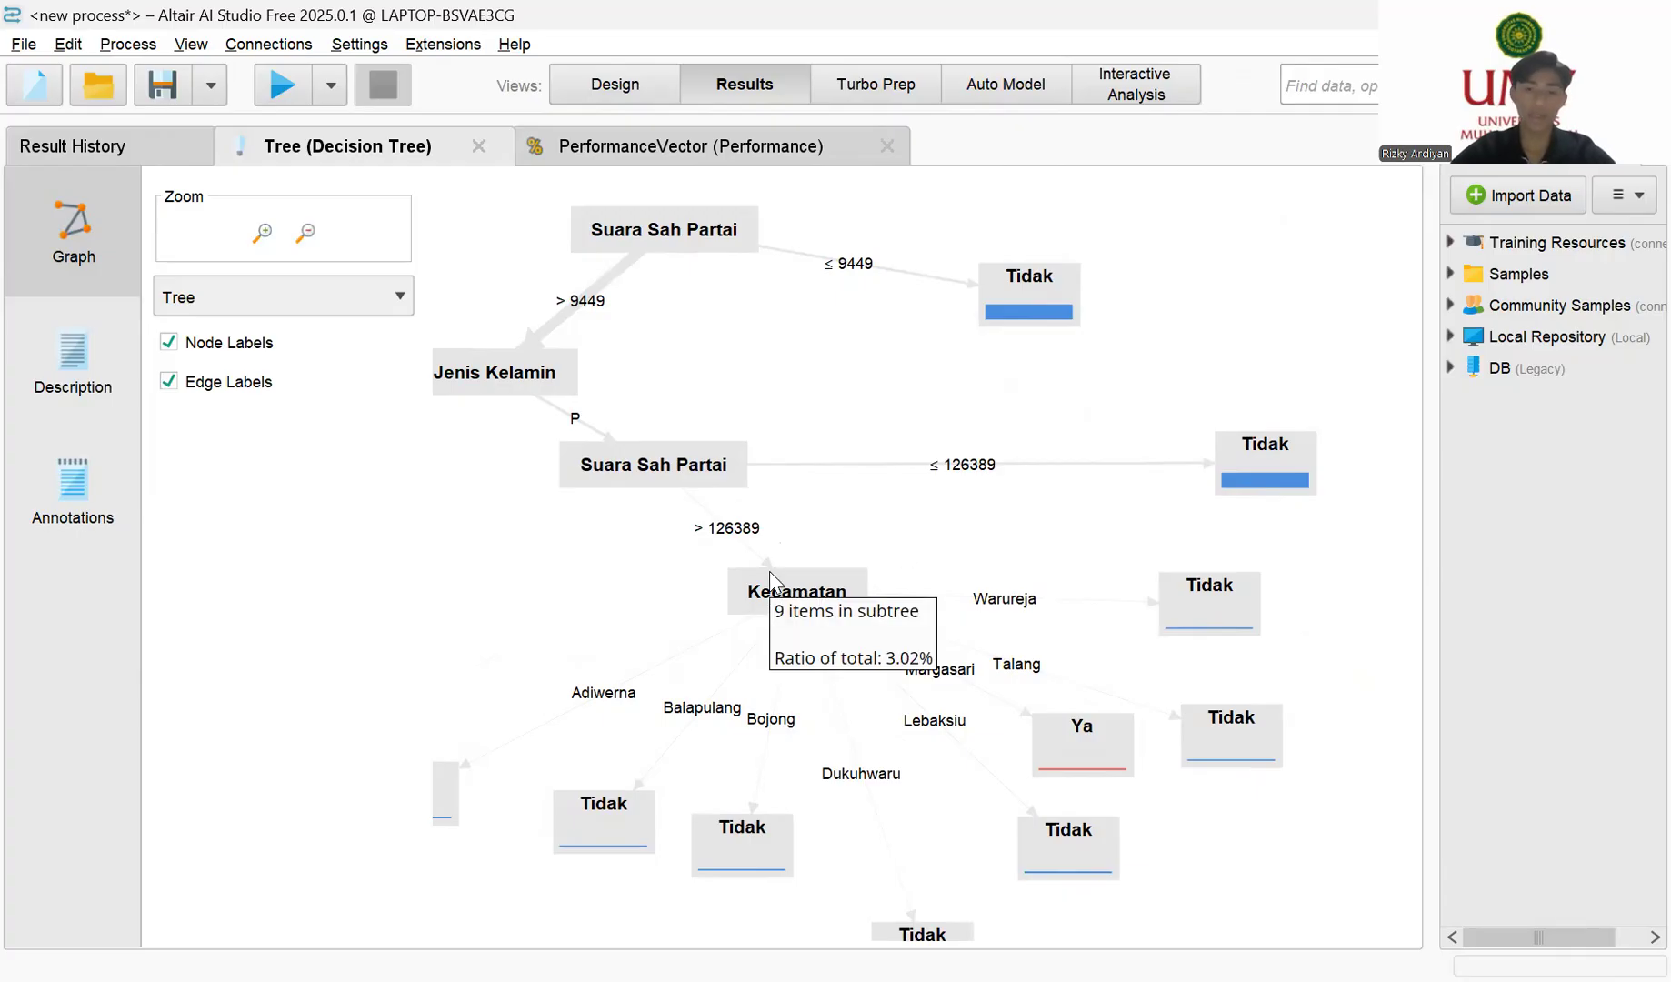
drag(779, 601, 751, 591)
drag(616, 623, 772, 516)
mouse_move(589, 678)
mouse_down()
mouse_move(628, 608)
mouse_move(578, 653)
mouse_up()
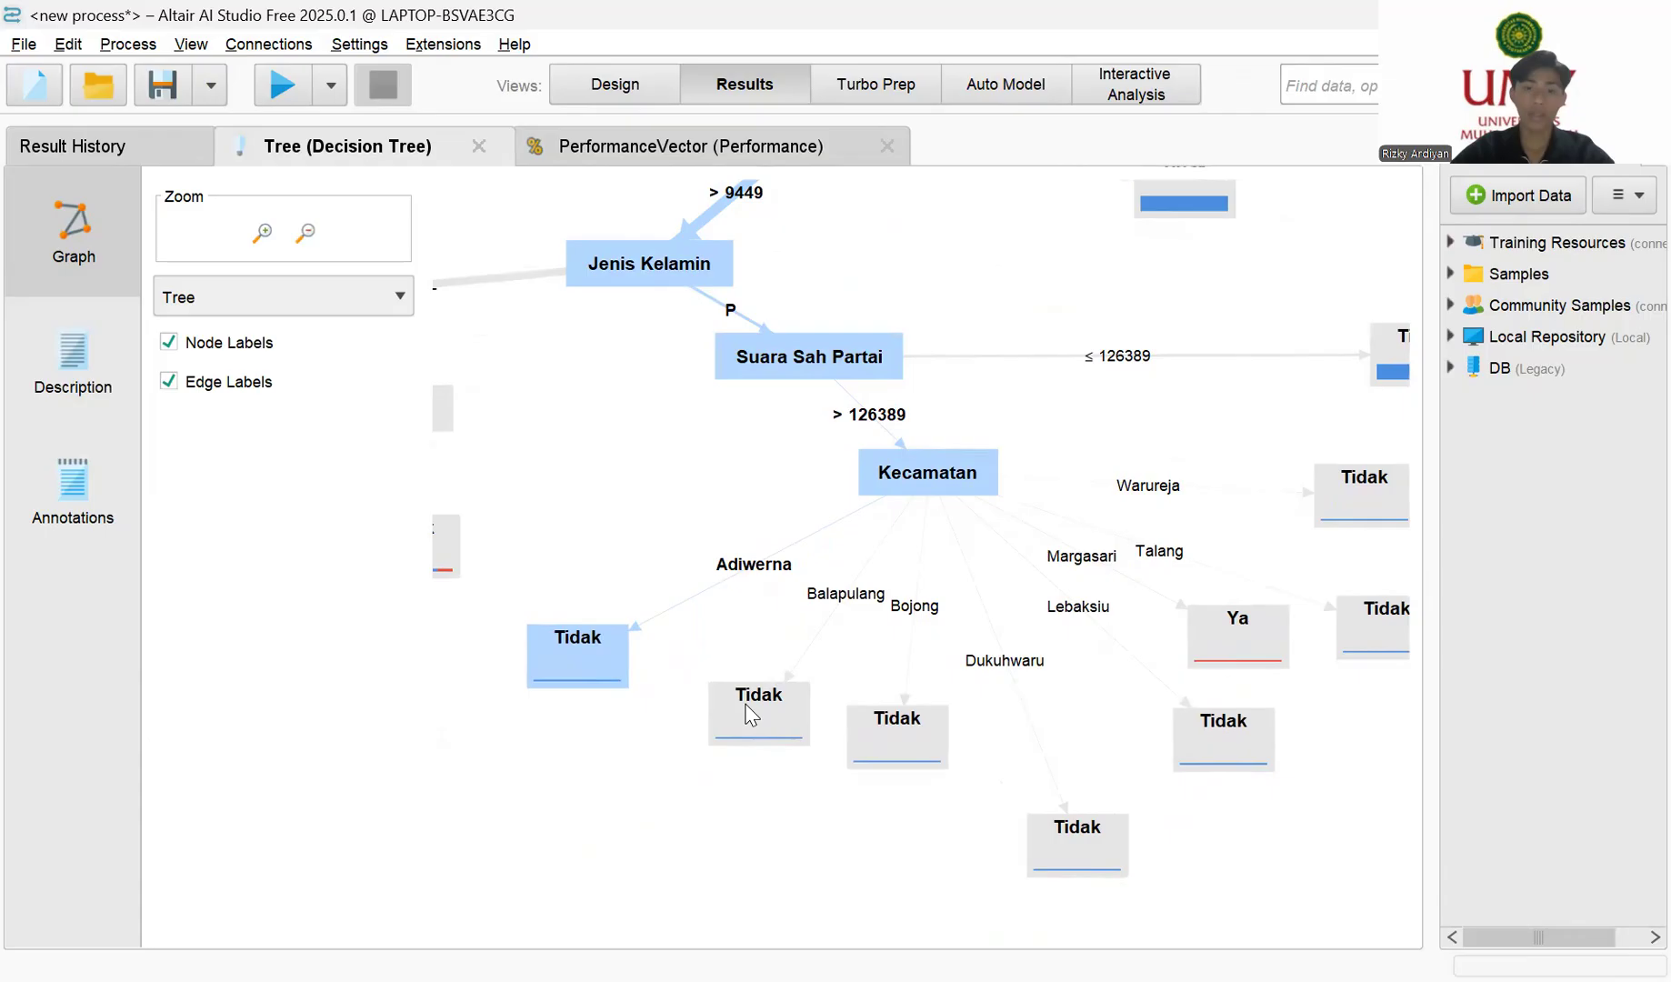
drag(747, 707, 693, 734)
drag(898, 744, 864, 744)
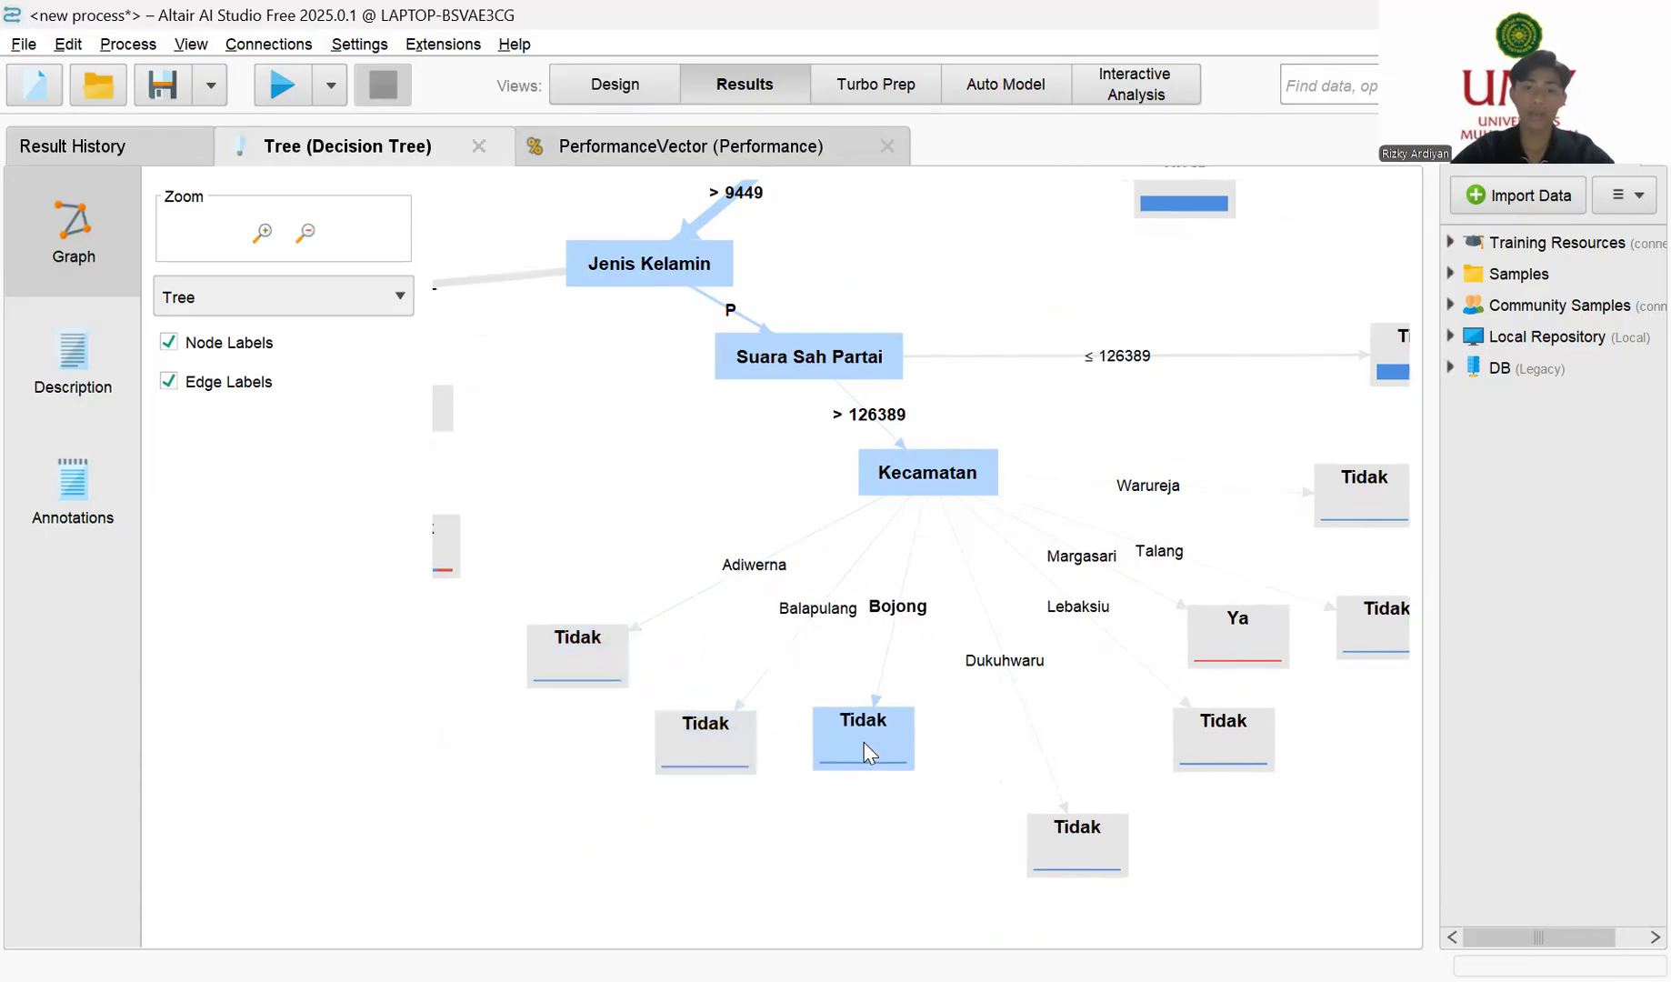
drag(1080, 826, 1060, 793)
drag(1006, 733, 798, 835)
drag(879, 596, 1072, 595)
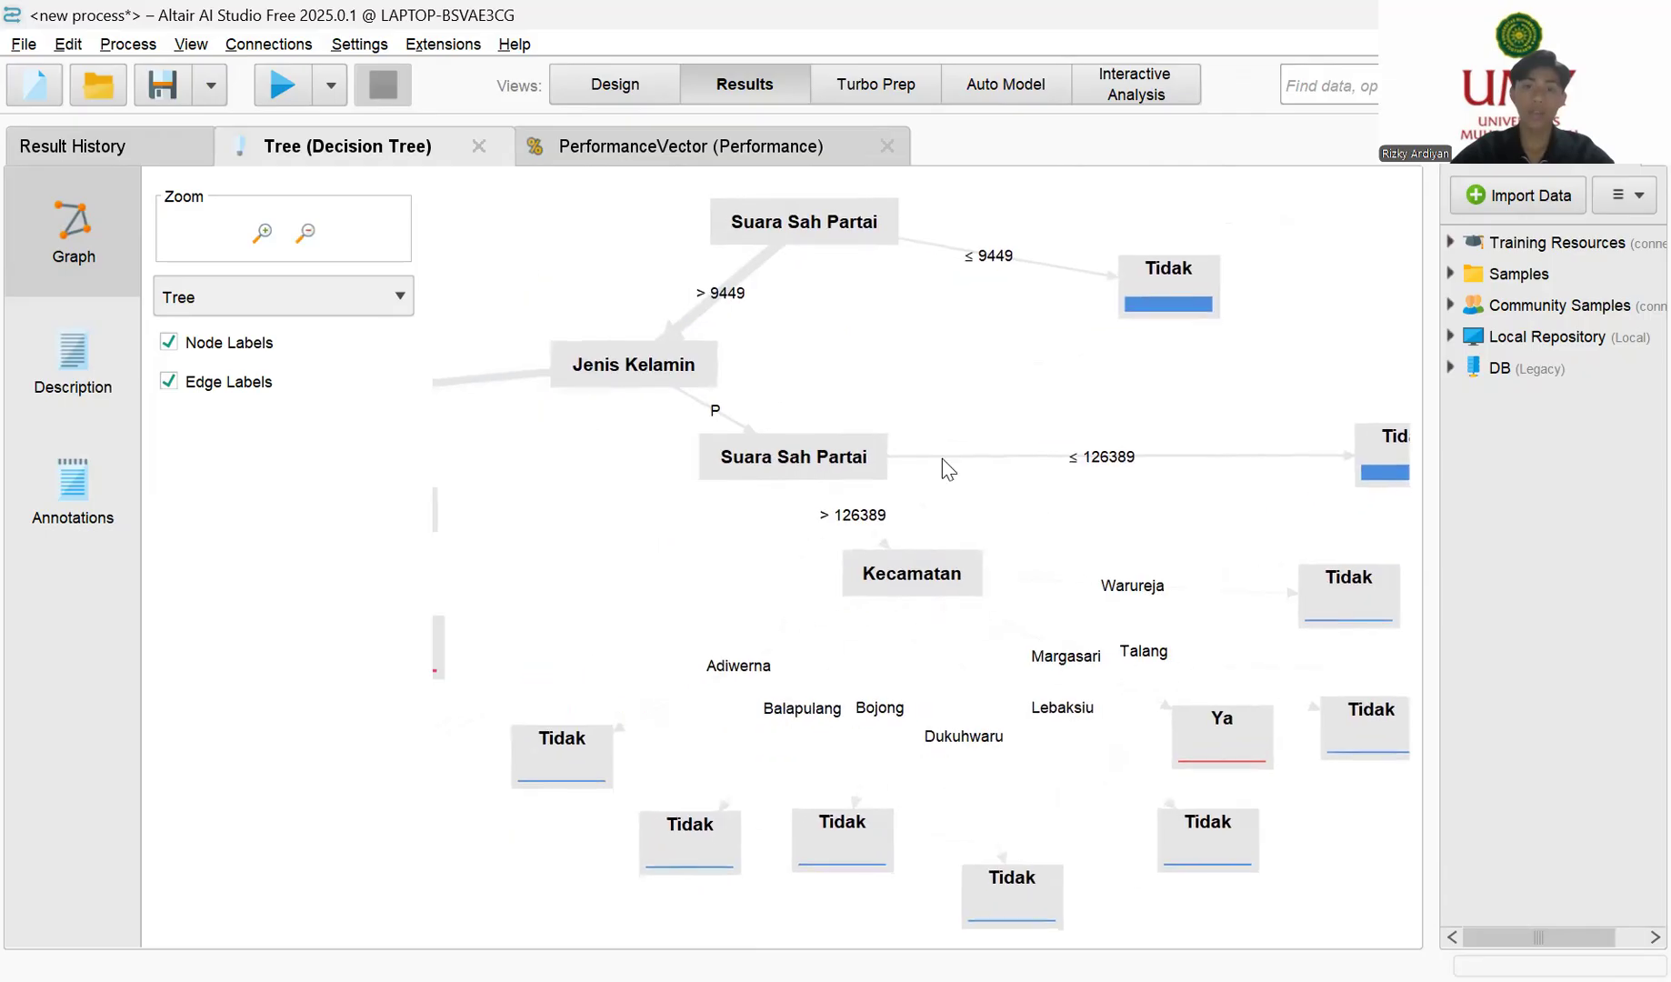
Step: View the unpruned gain ratio model's performance table, comparing it with the decision tree
click(700, 162)
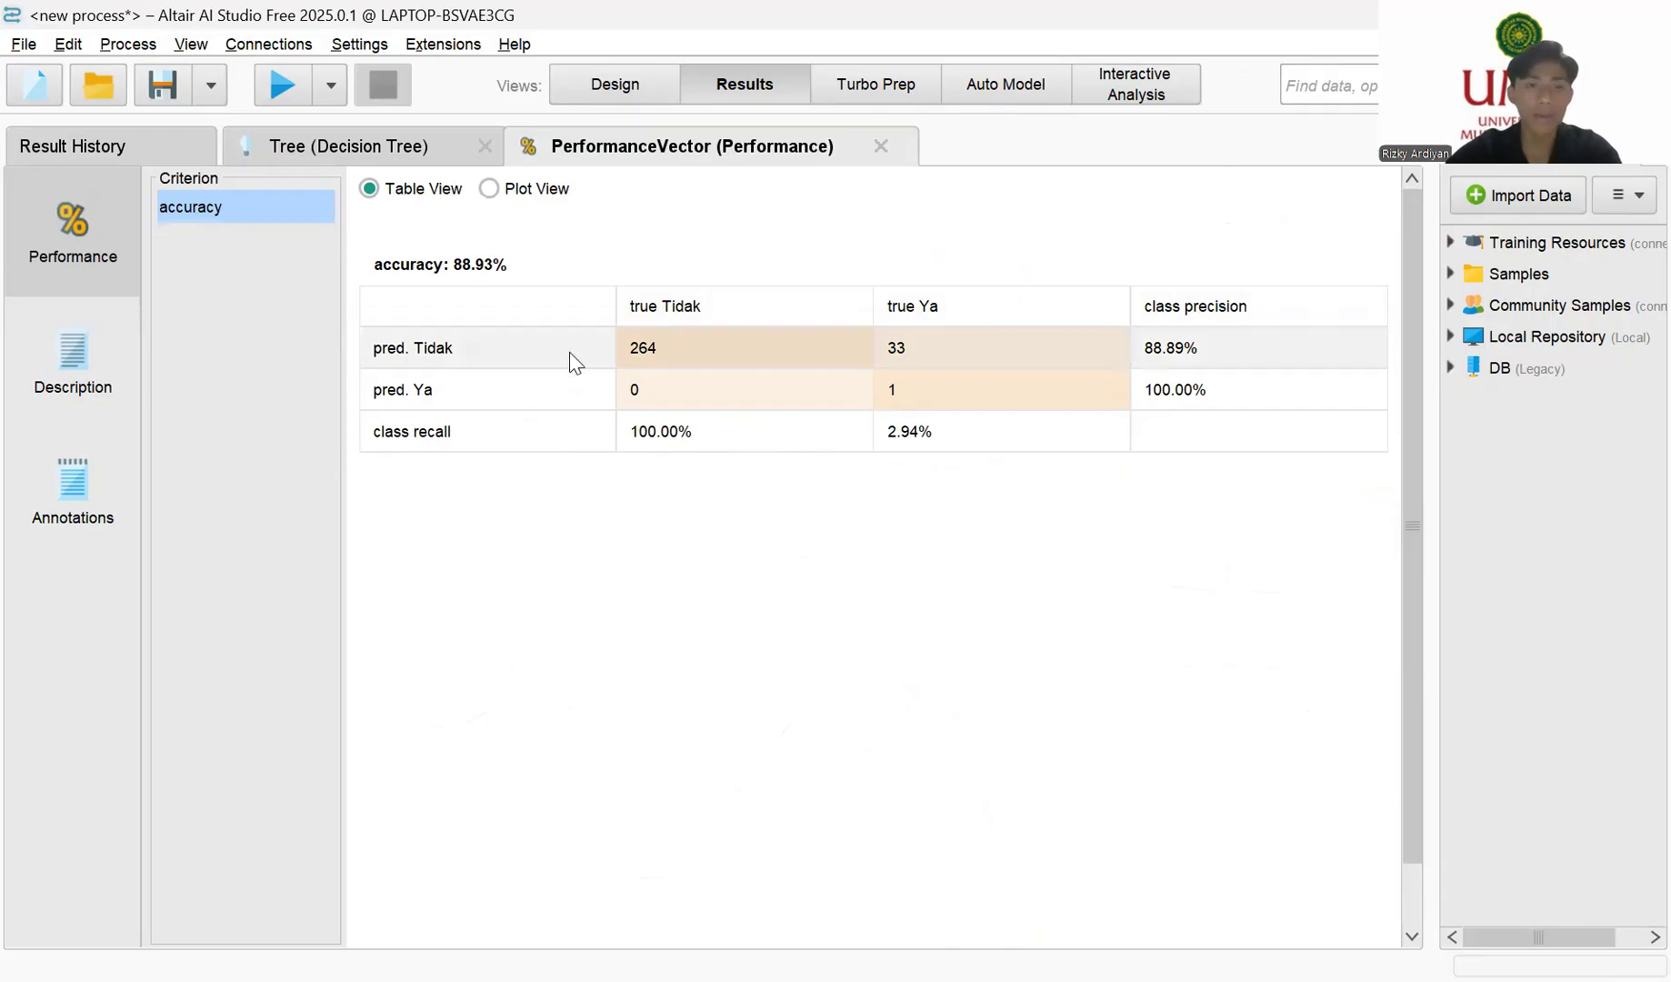
click(411, 149)
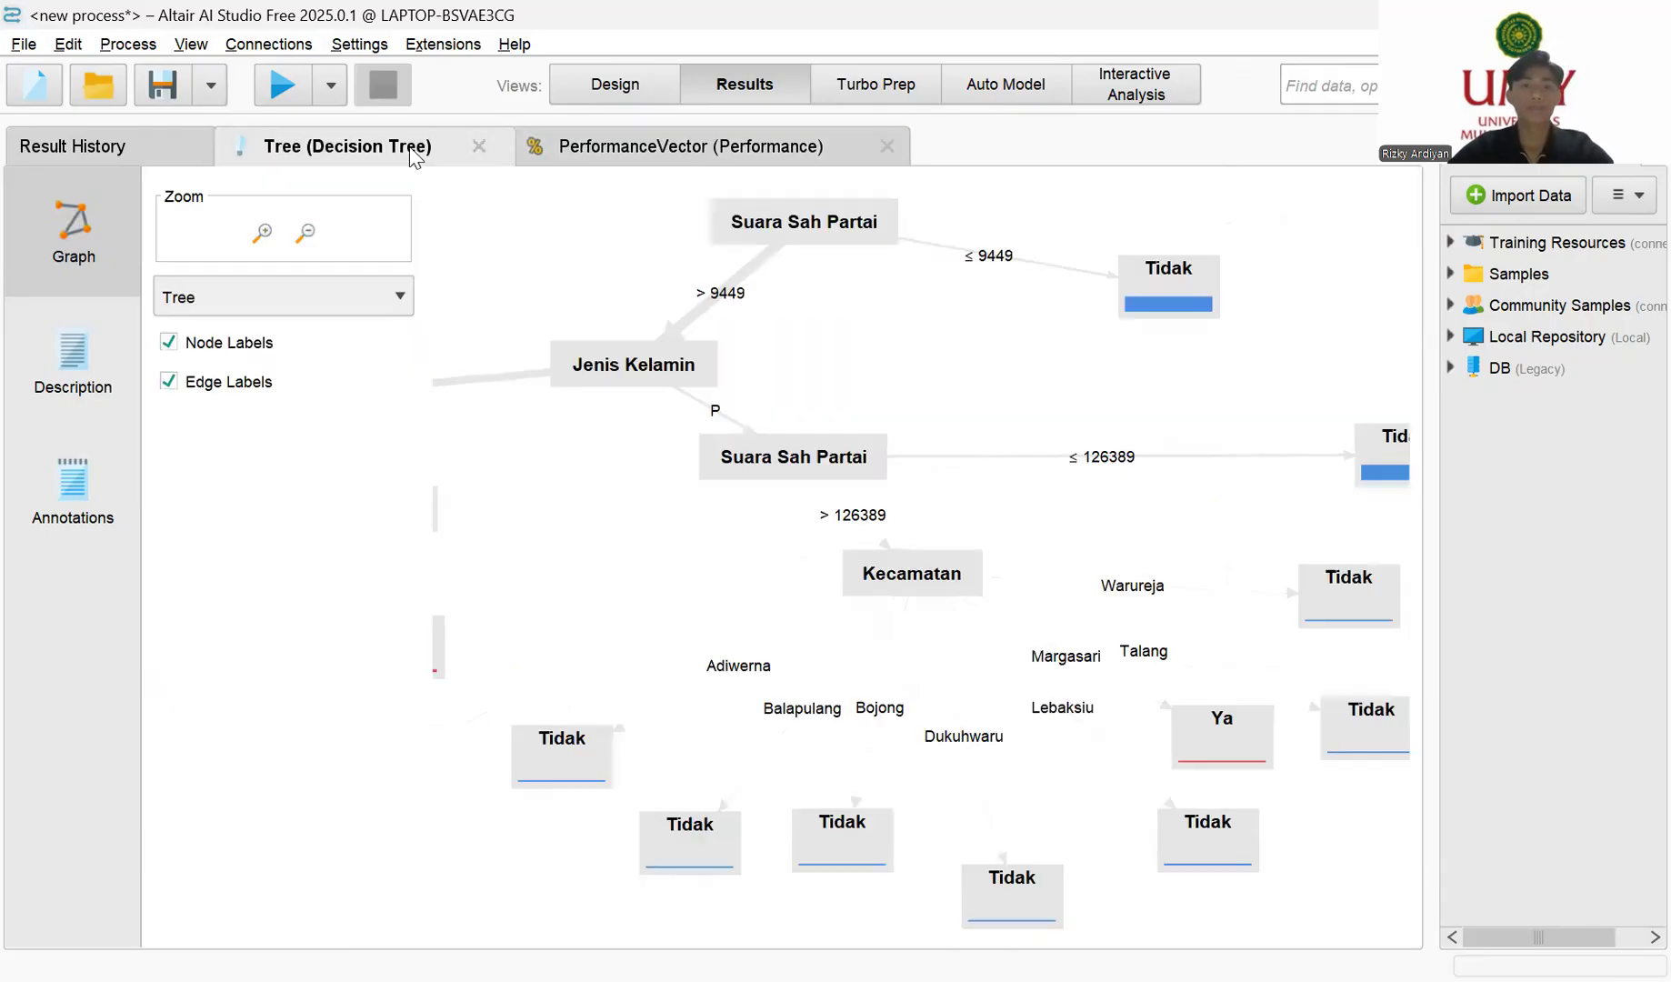
click(686, 150)
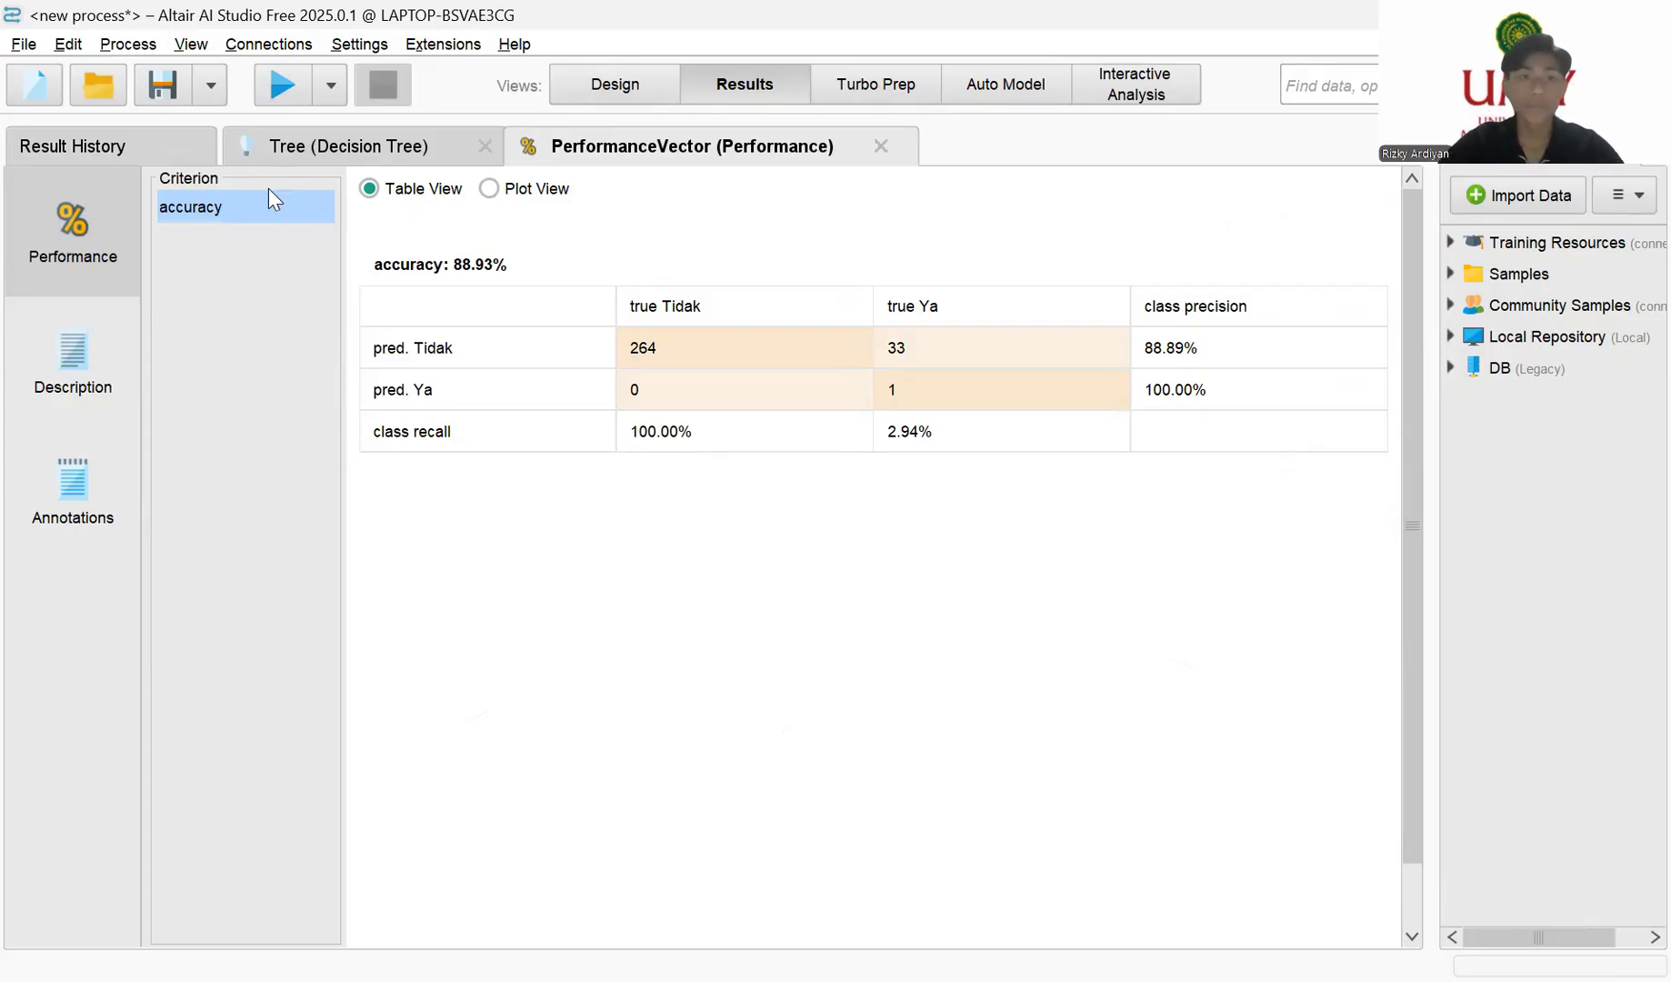
Step: Set the Decision Tree criterion to gini index with pruning and prepruning applied, run the process, and view the accuracy table
click(611, 87)
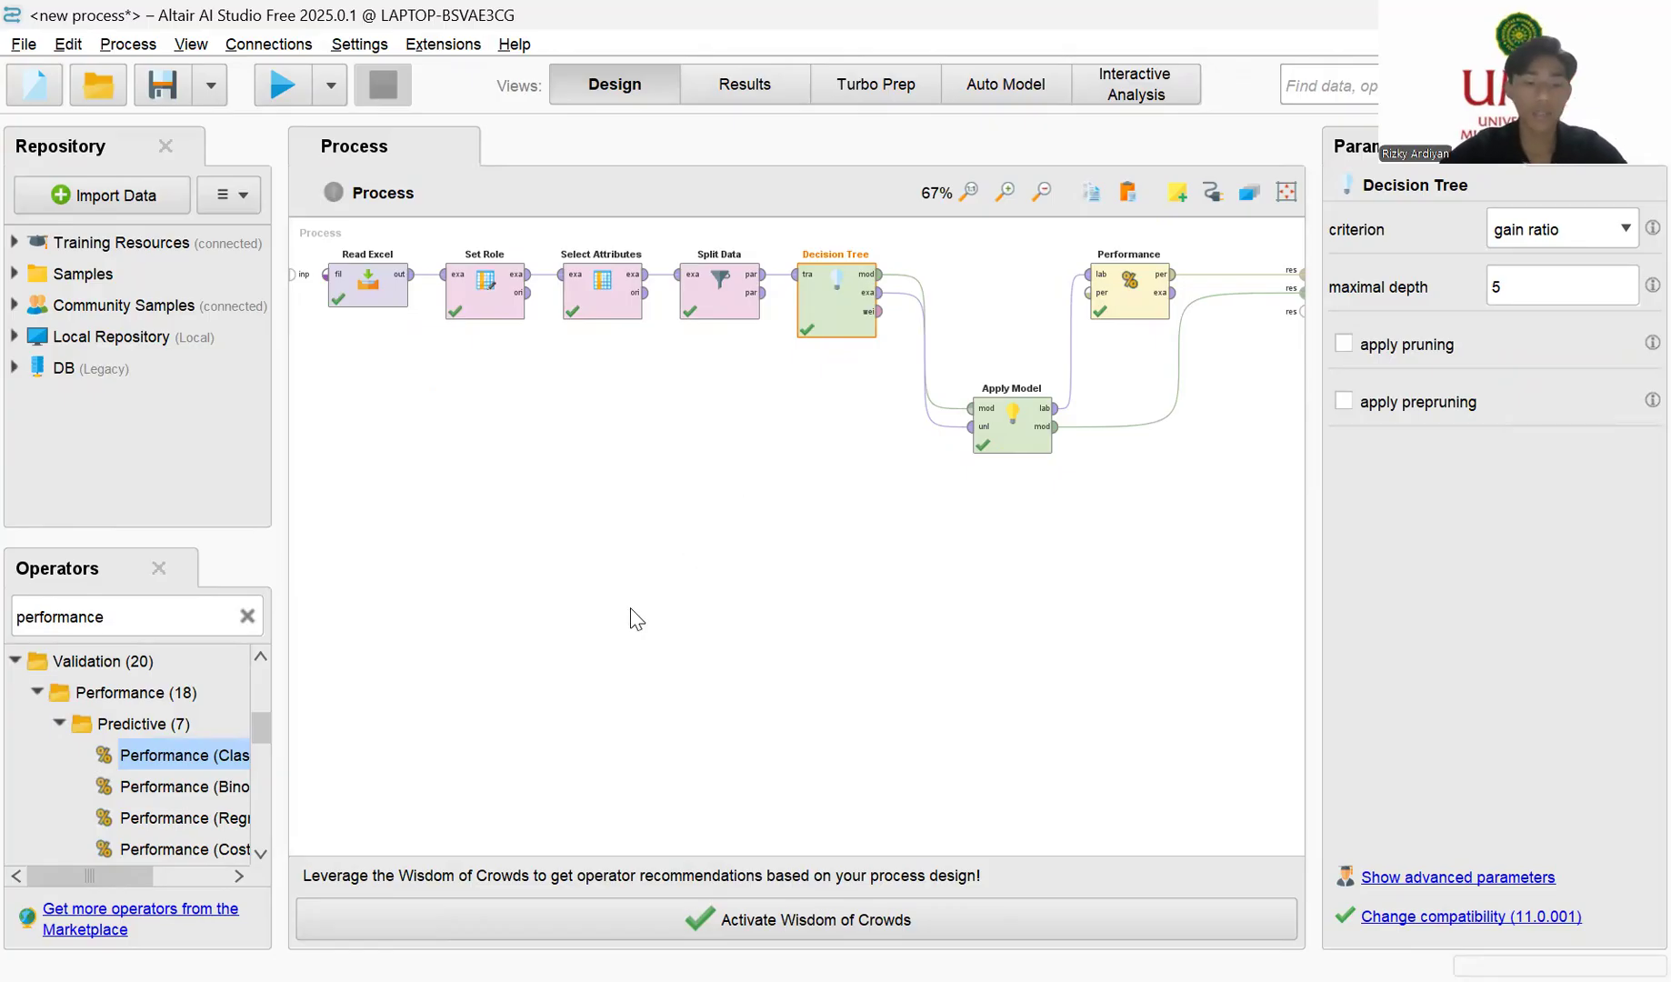
click(1613, 233)
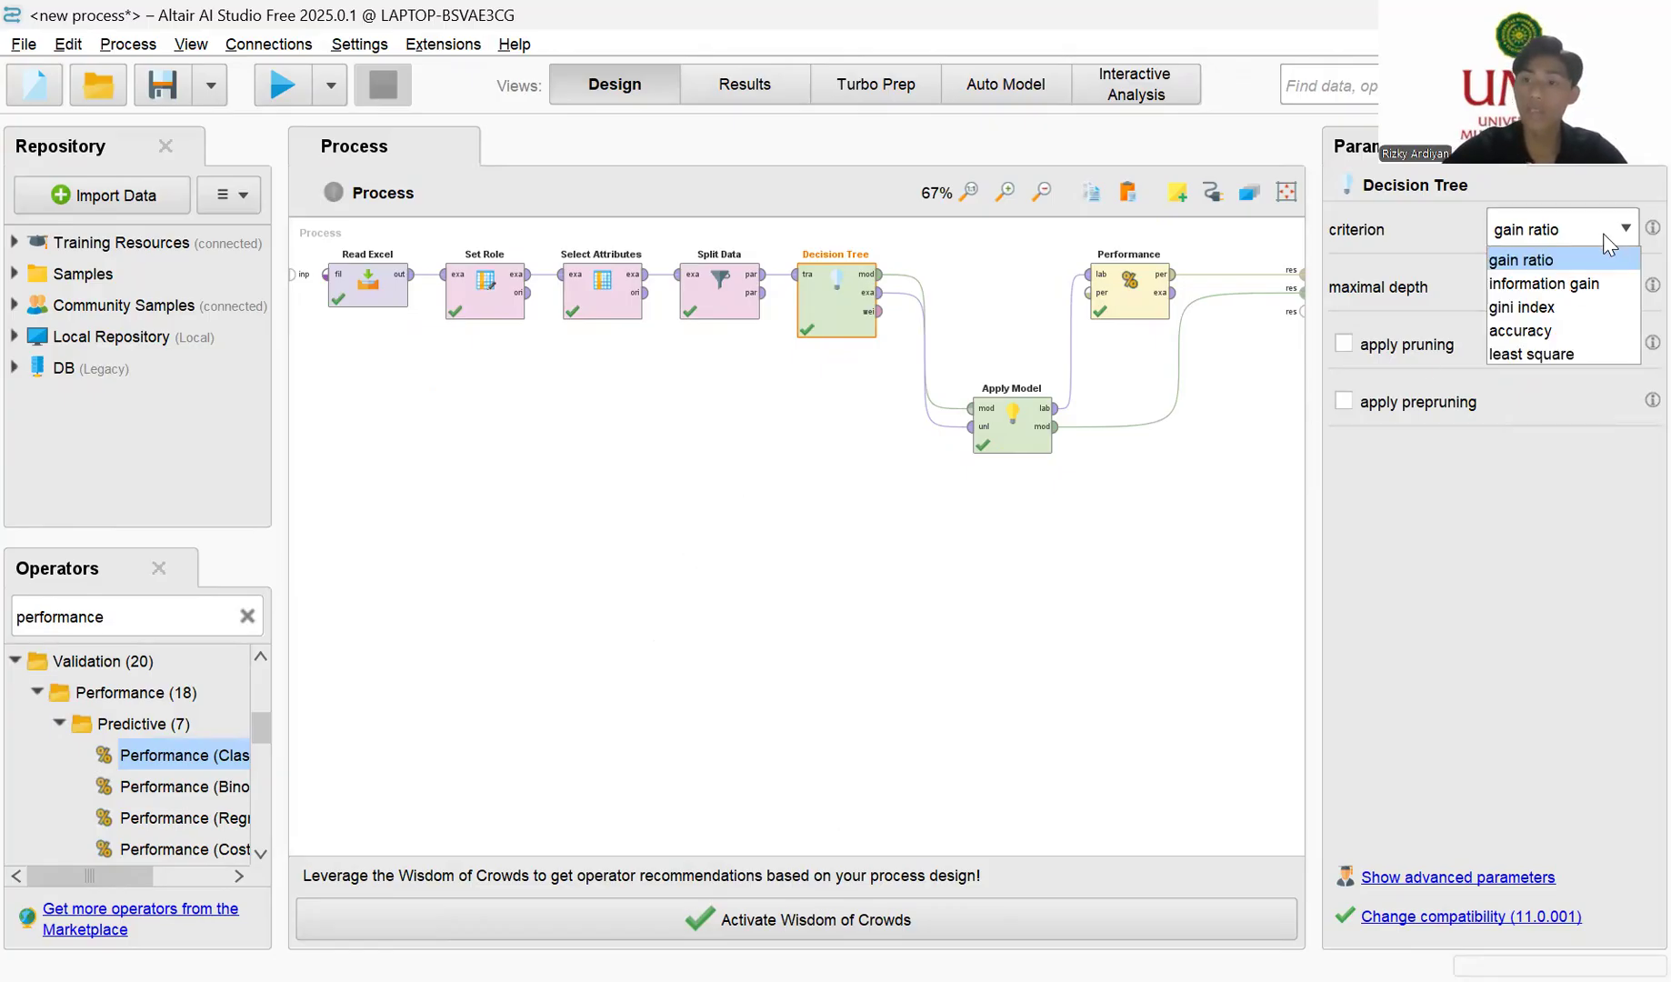
click(1568, 306)
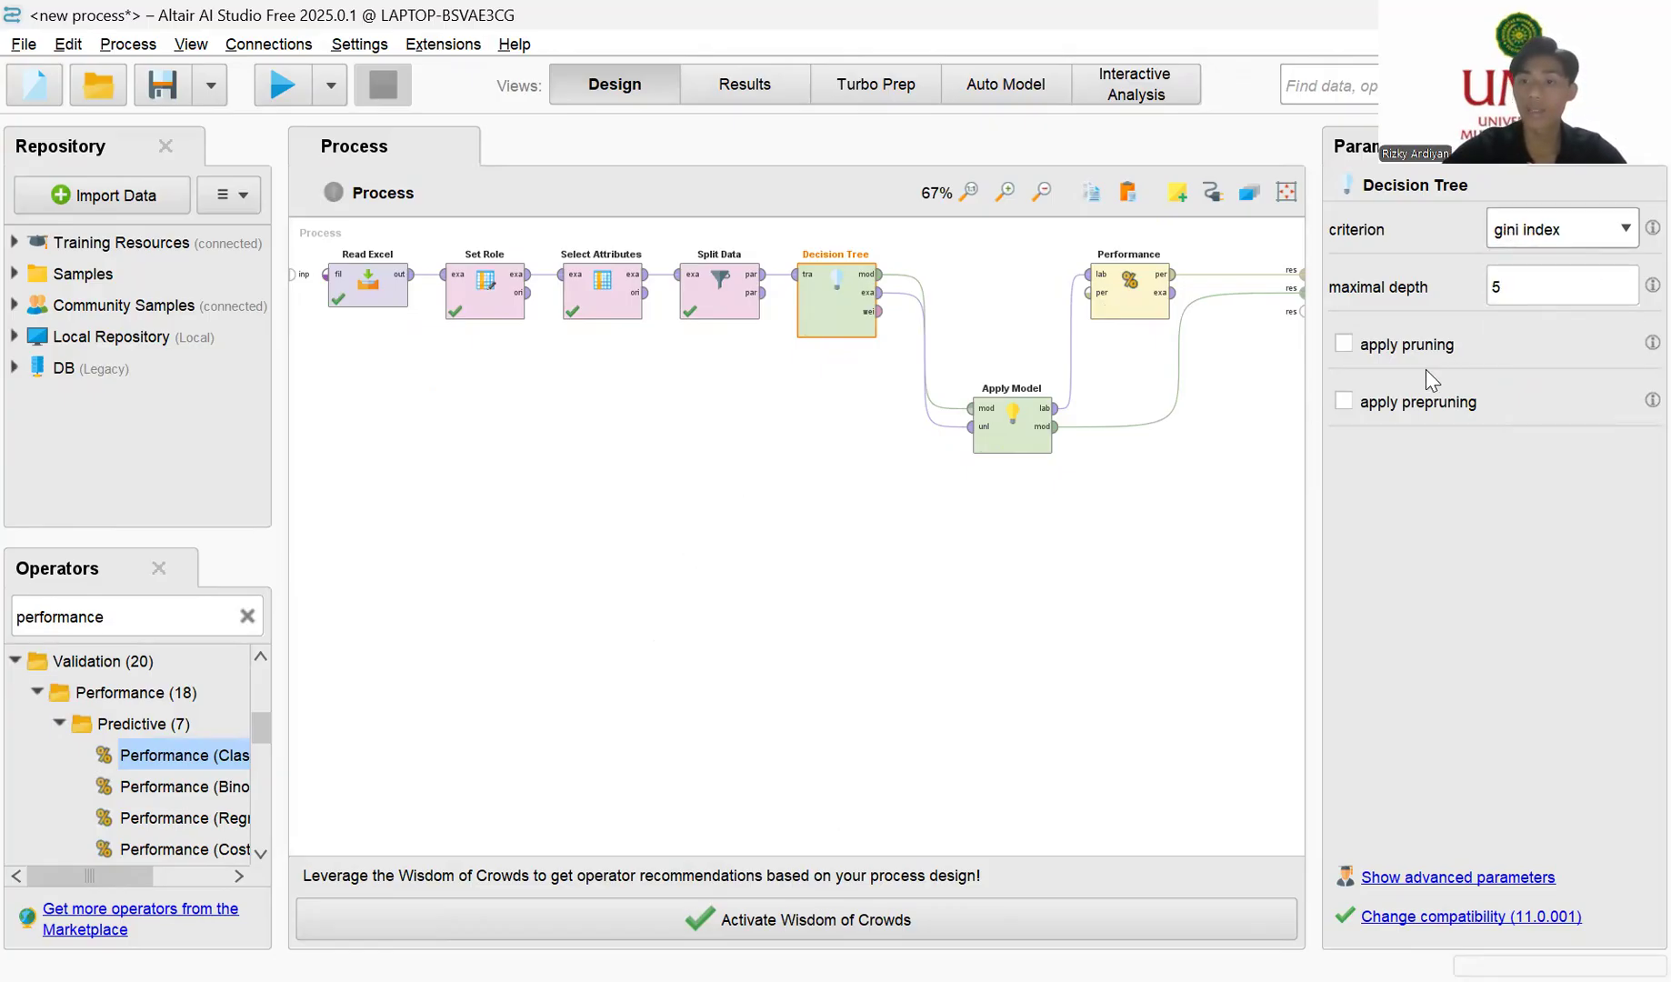
click(1343, 344)
click(1344, 458)
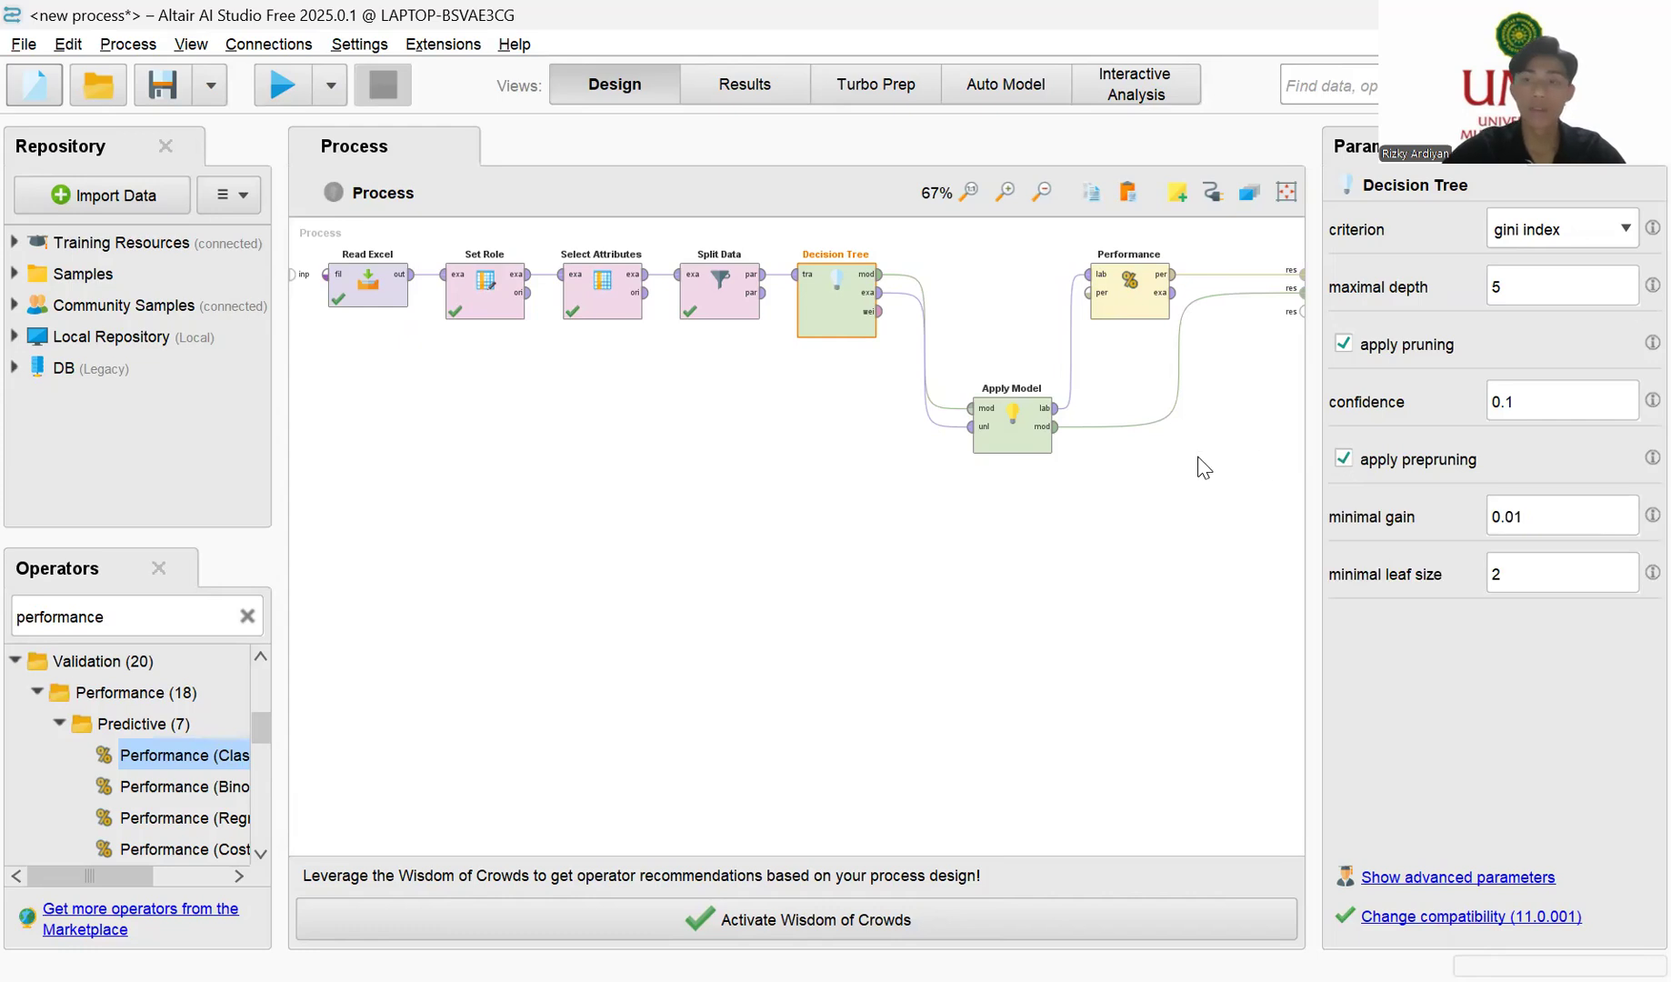
click(282, 84)
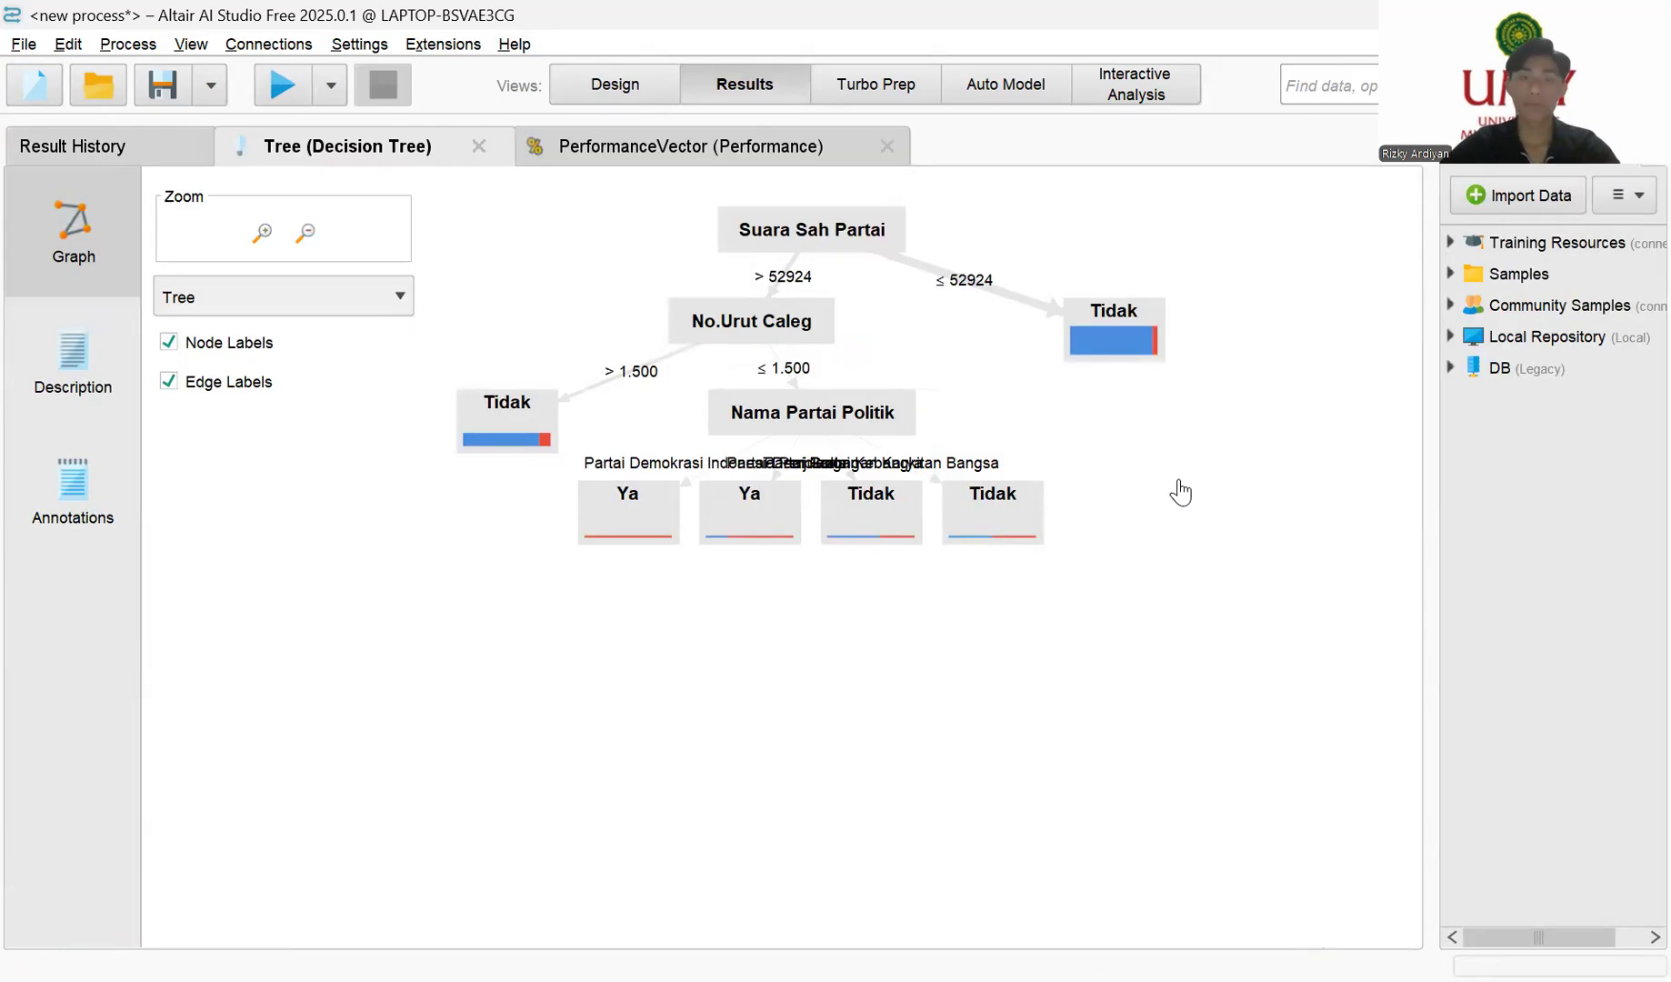
click(643, 156)
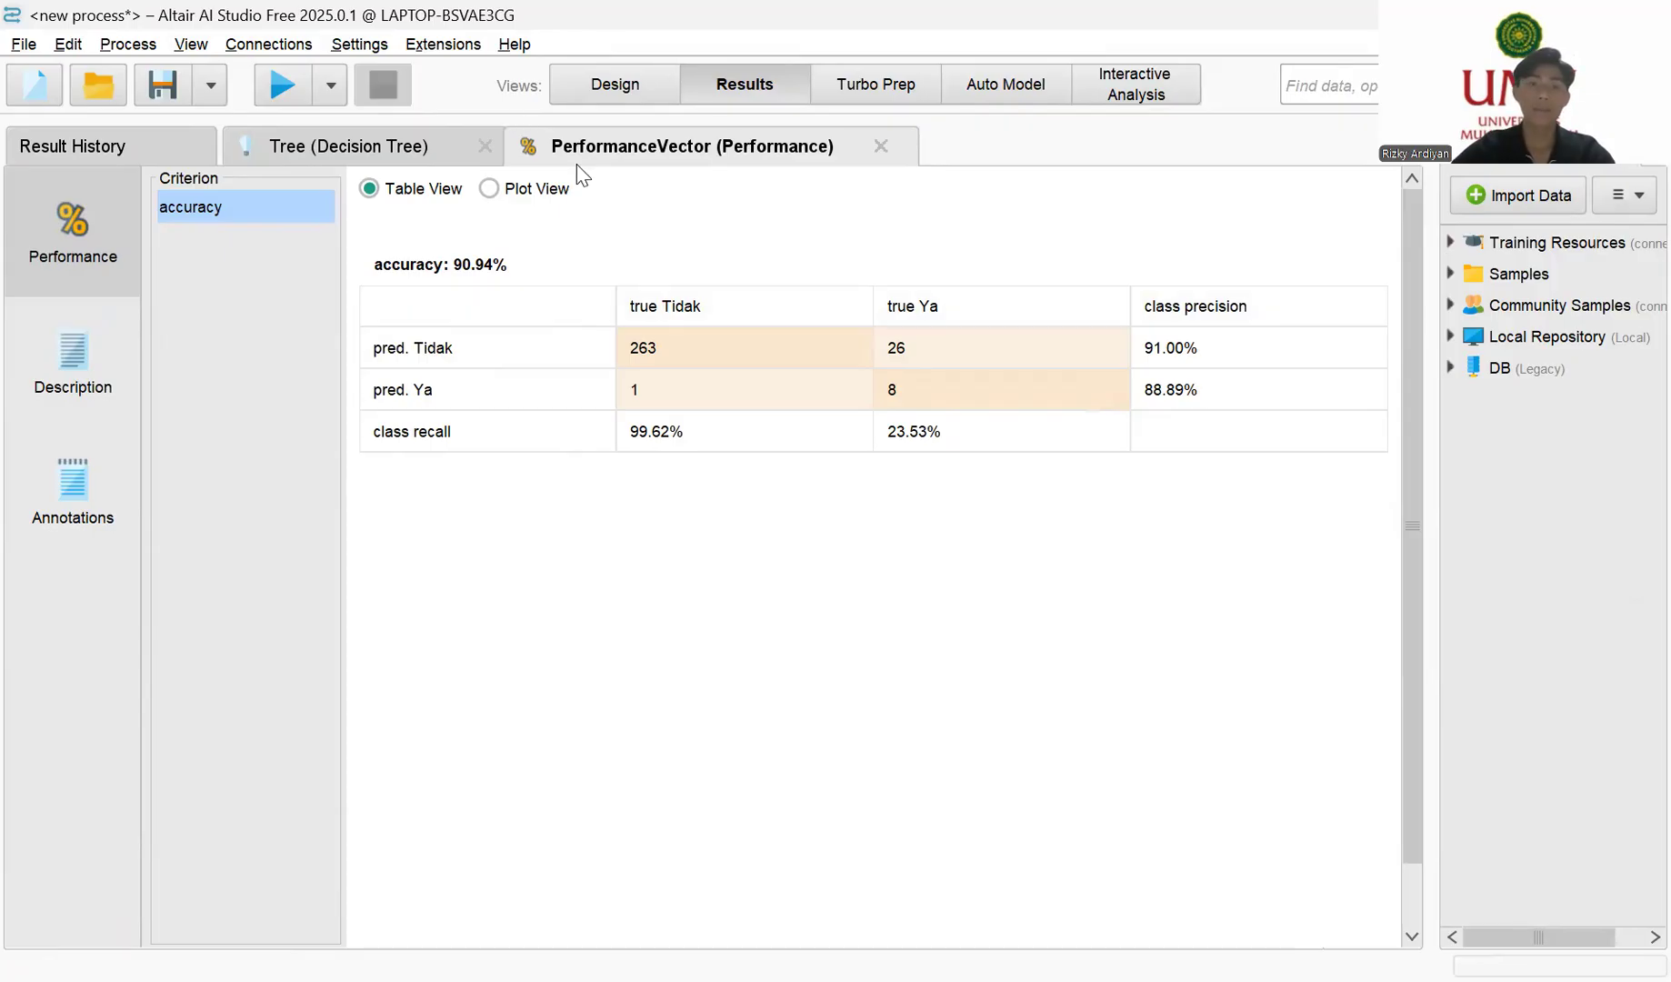
Step: Disable pruning and prepruning for the gini index Decision Tree, rerun the process, and view its performance table
click(612, 87)
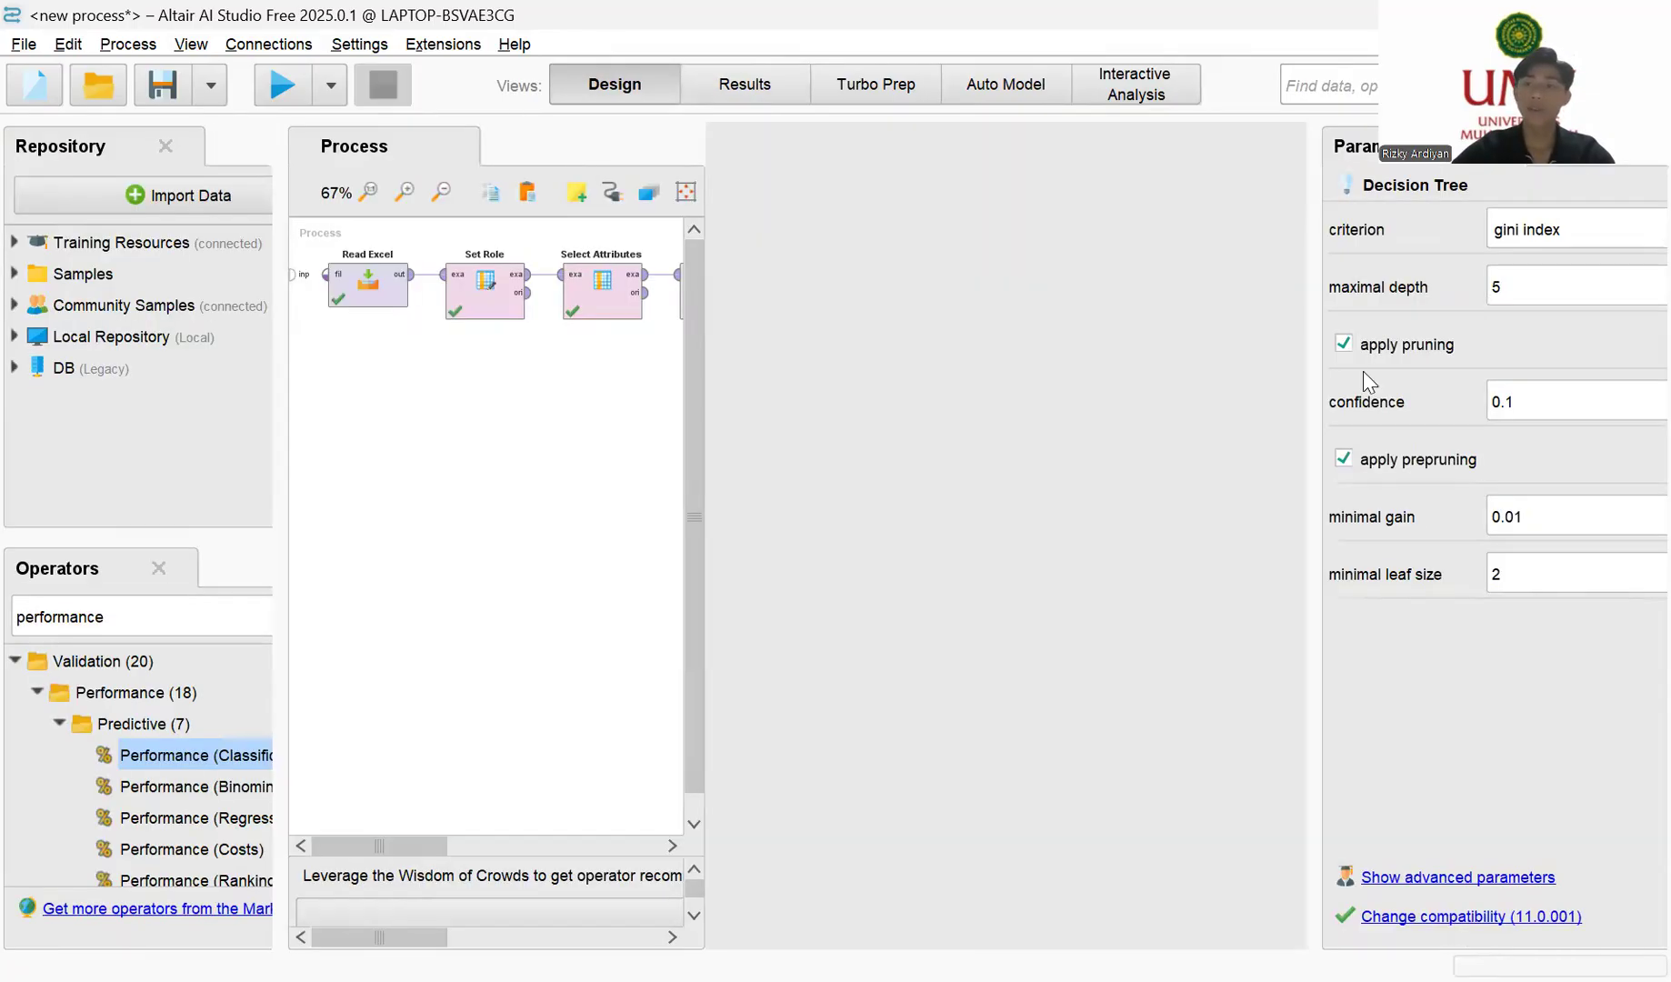
click(1343, 343)
click(1343, 403)
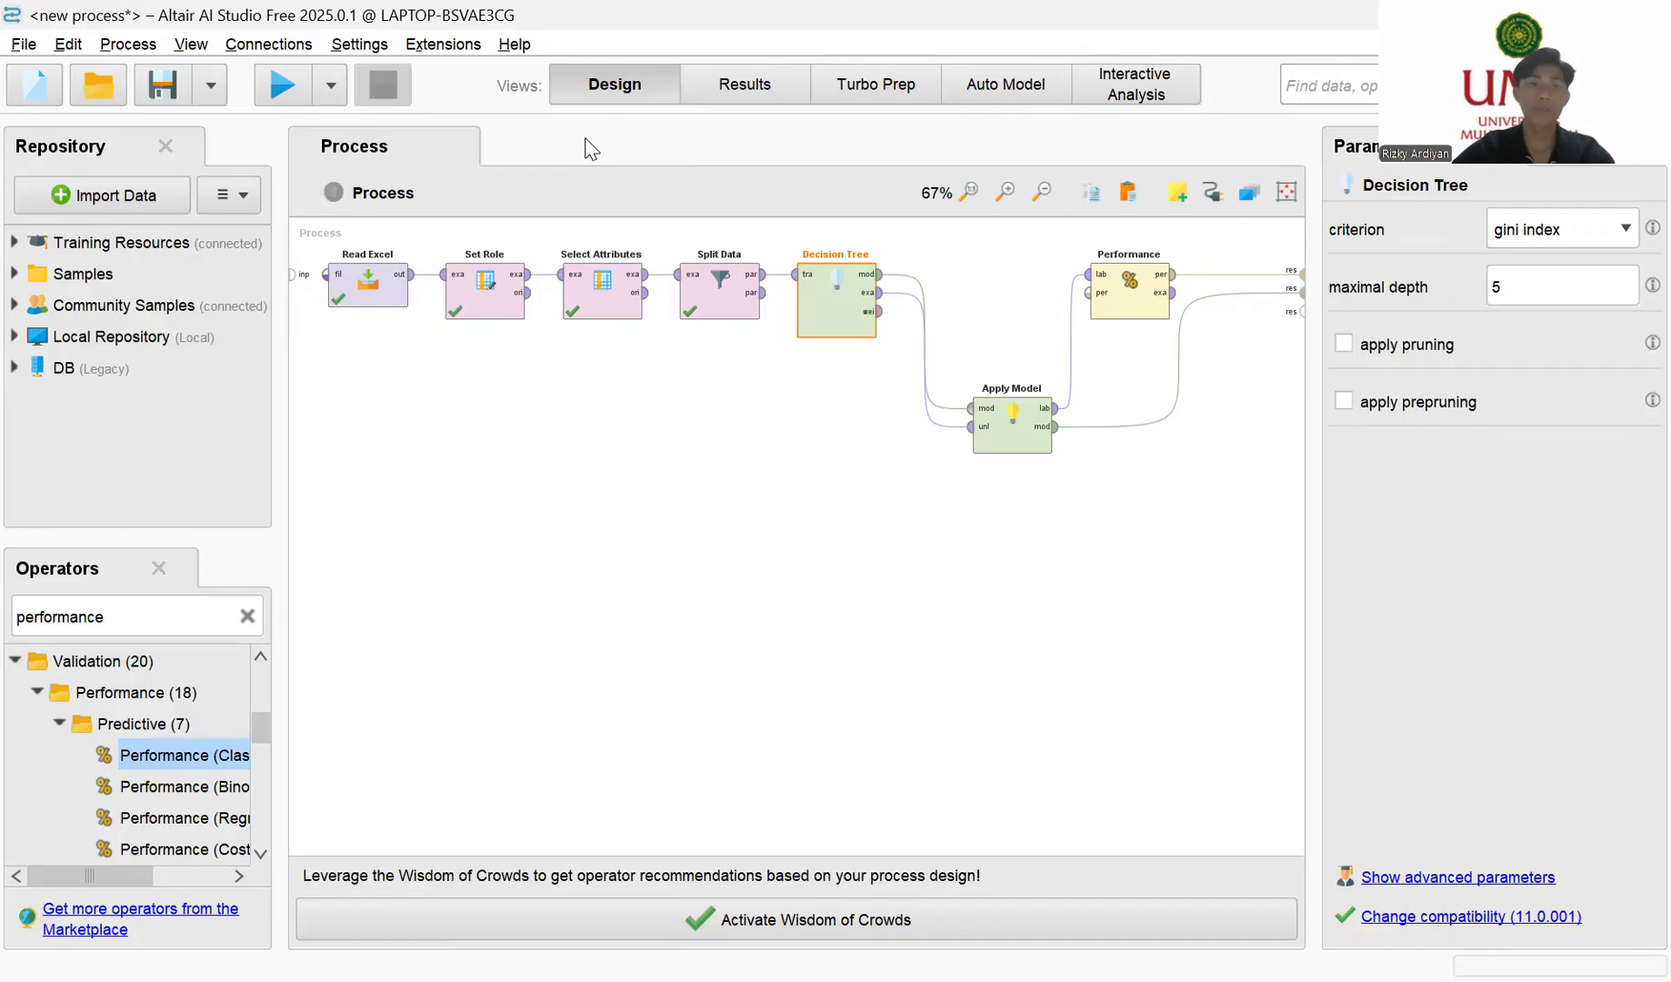
click(280, 84)
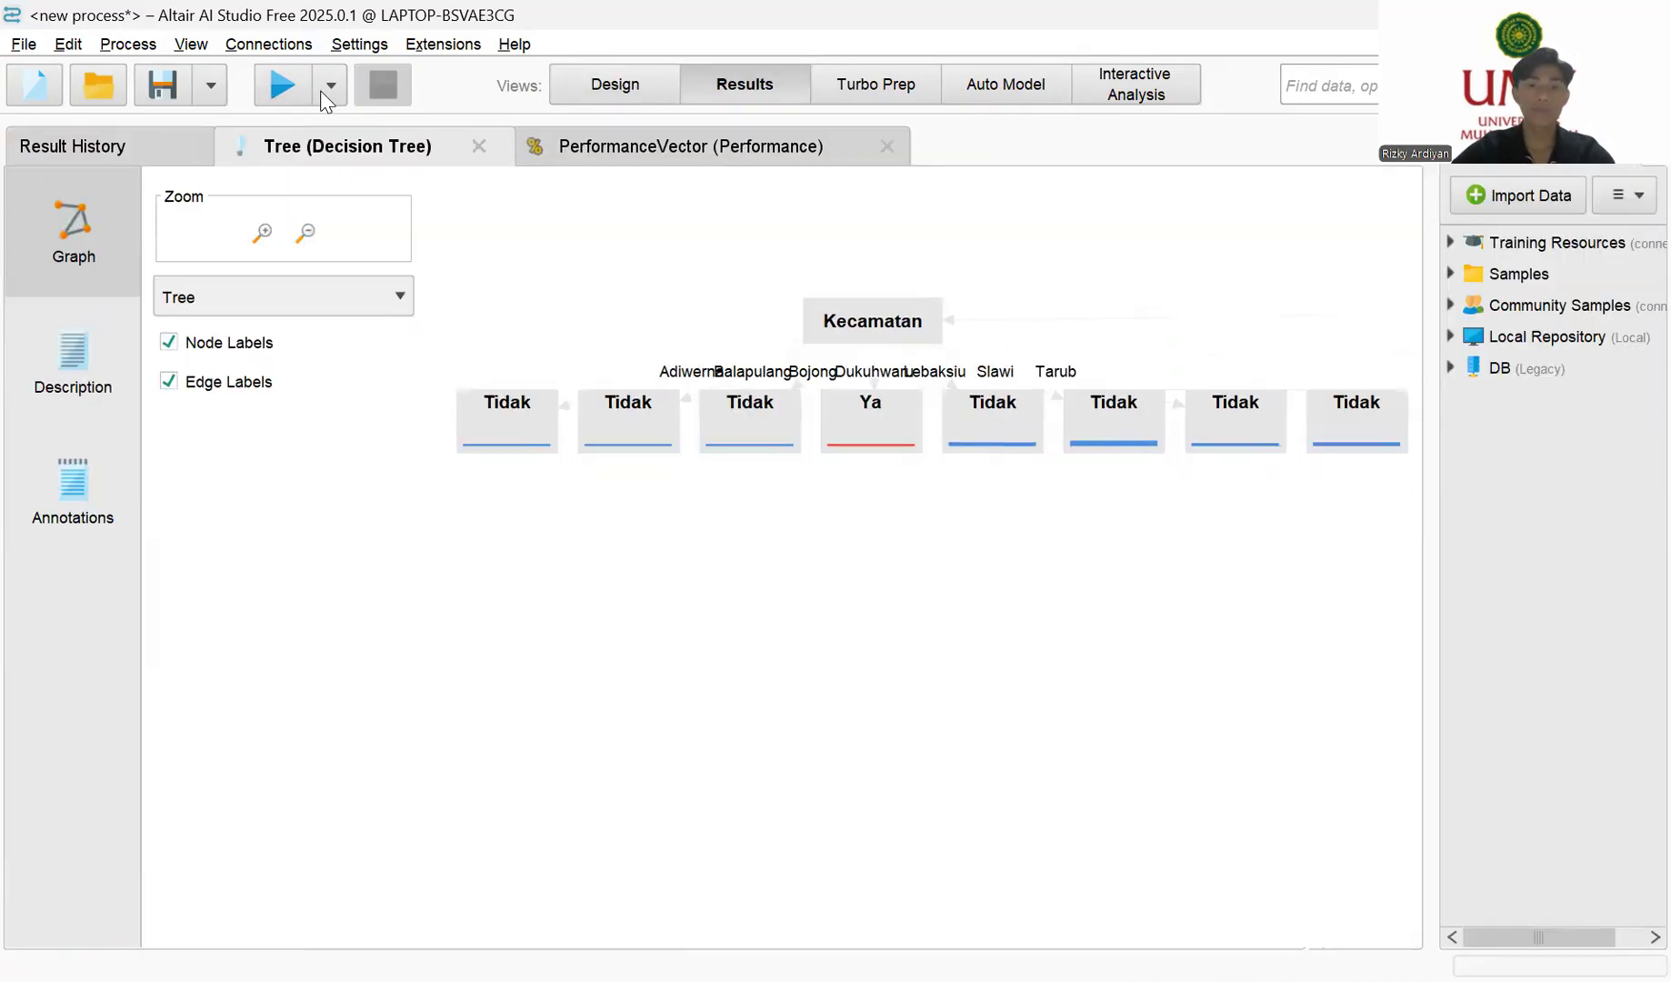
click(617, 145)
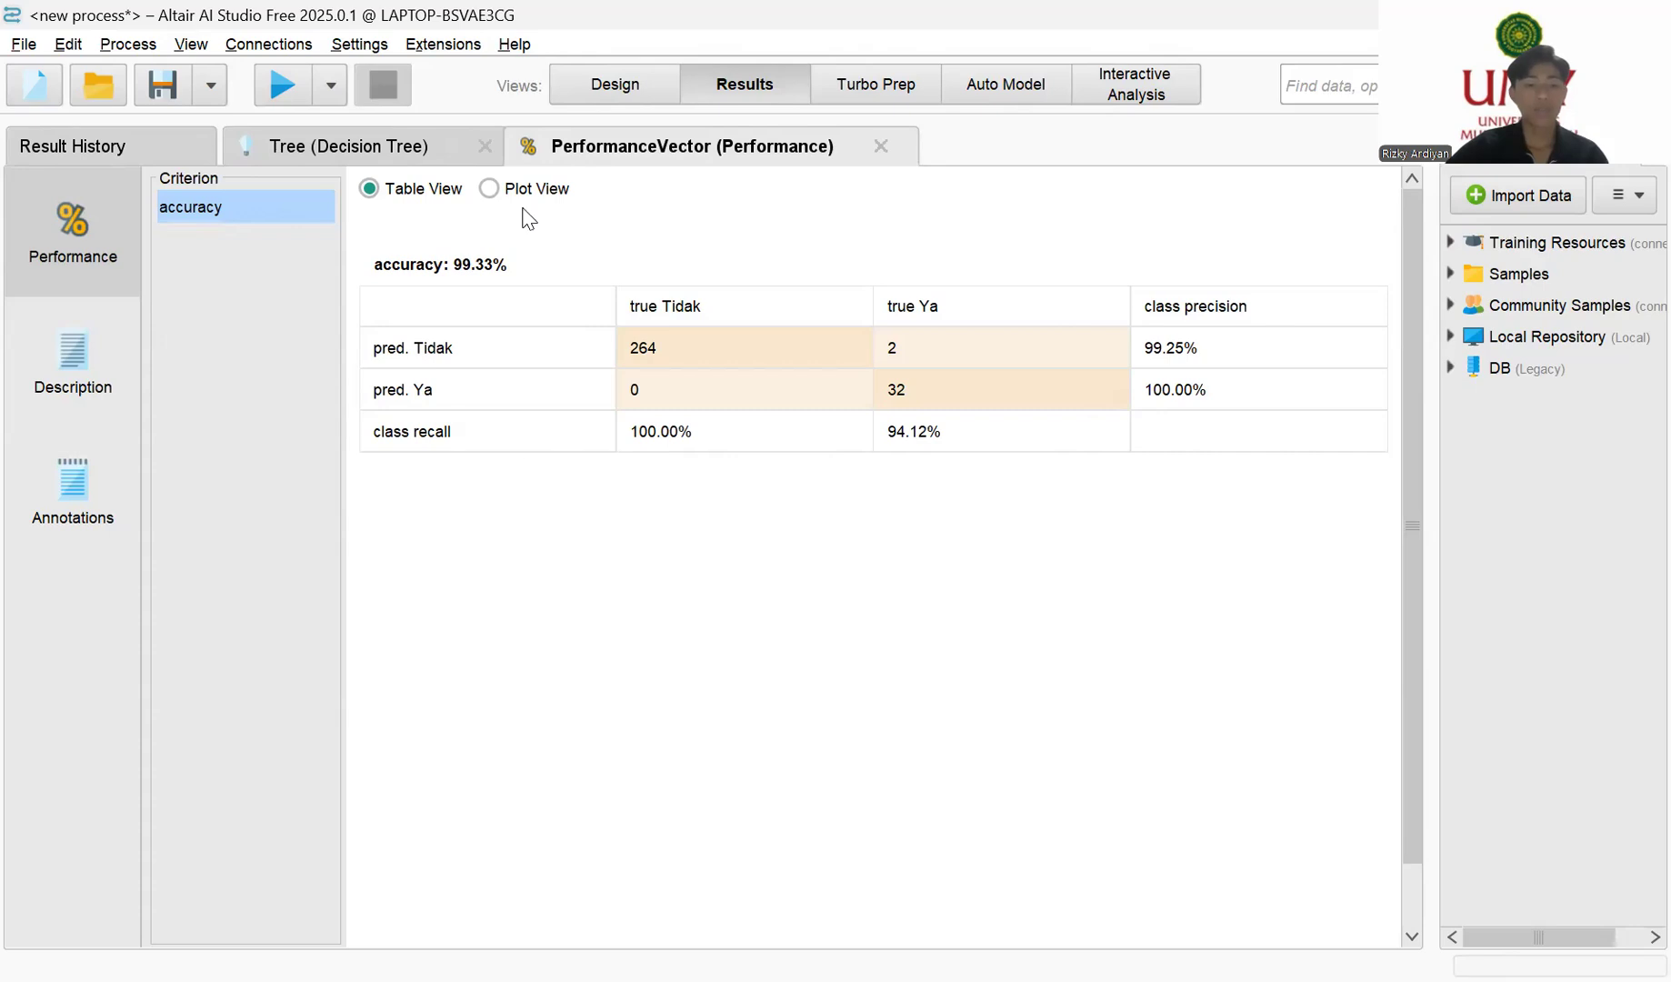
Step: Examine the unpruned gini index tree across its Kecamatan, Jenis Kelamin and No.Urut Caleg branches
click(303, 156)
drag(862, 581, 444, 615)
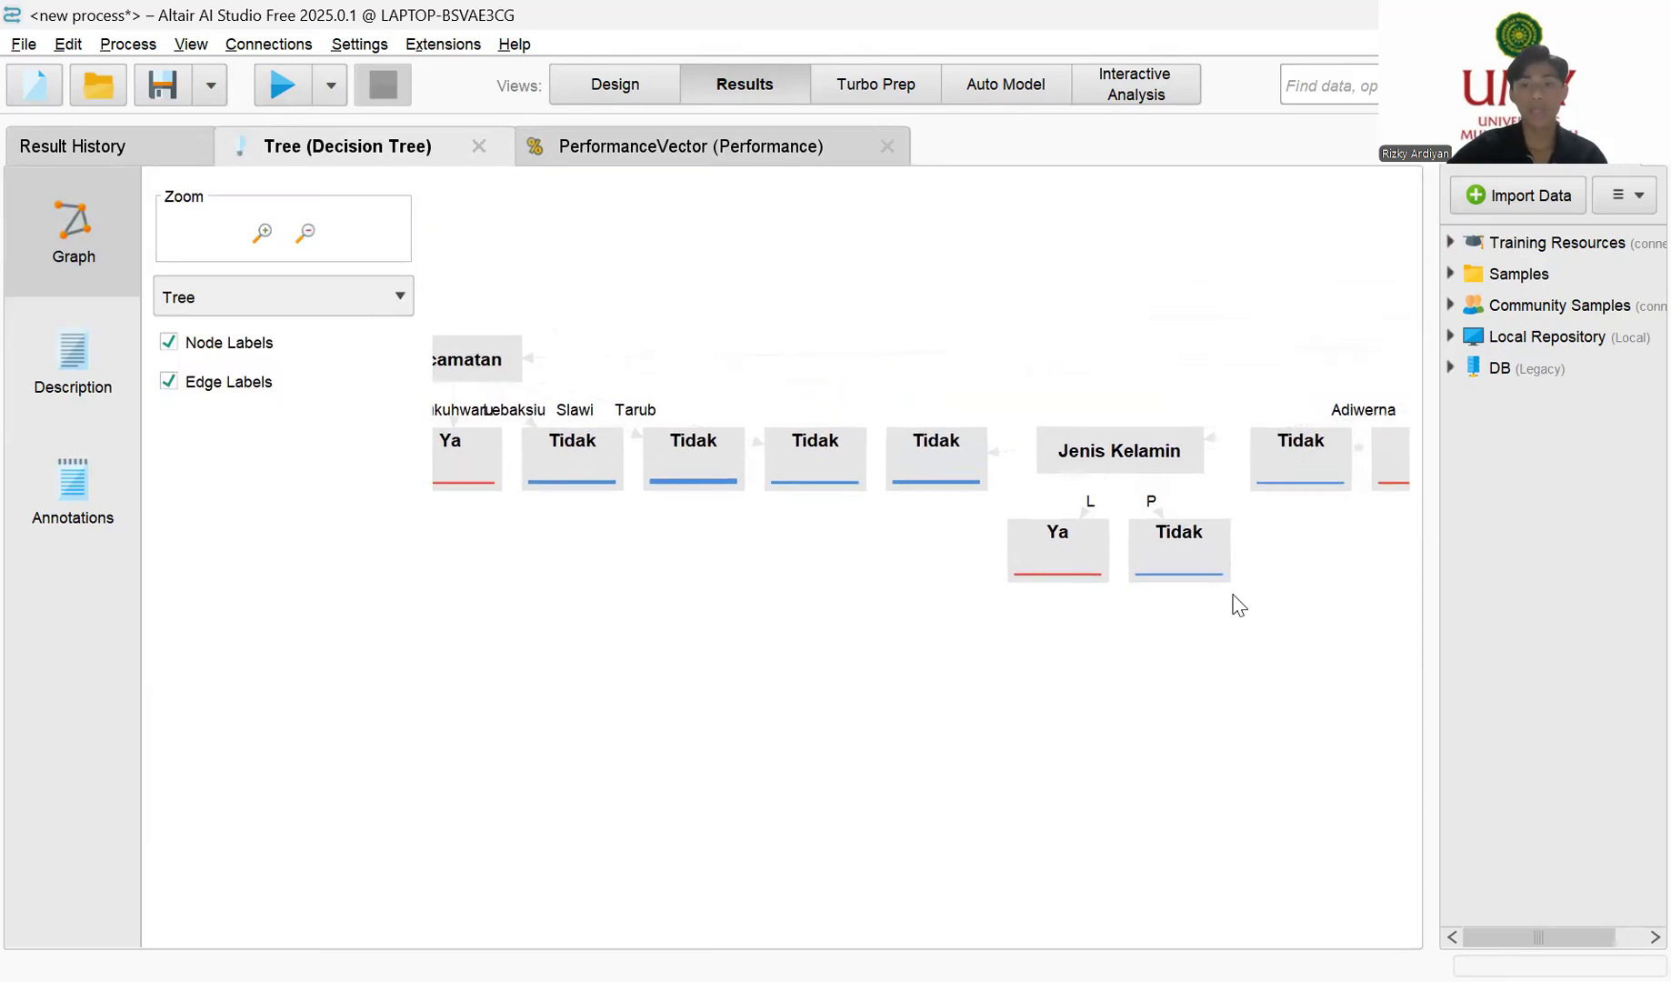
drag(1234, 598, 313, 572)
drag(1171, 694, 1254, 641)
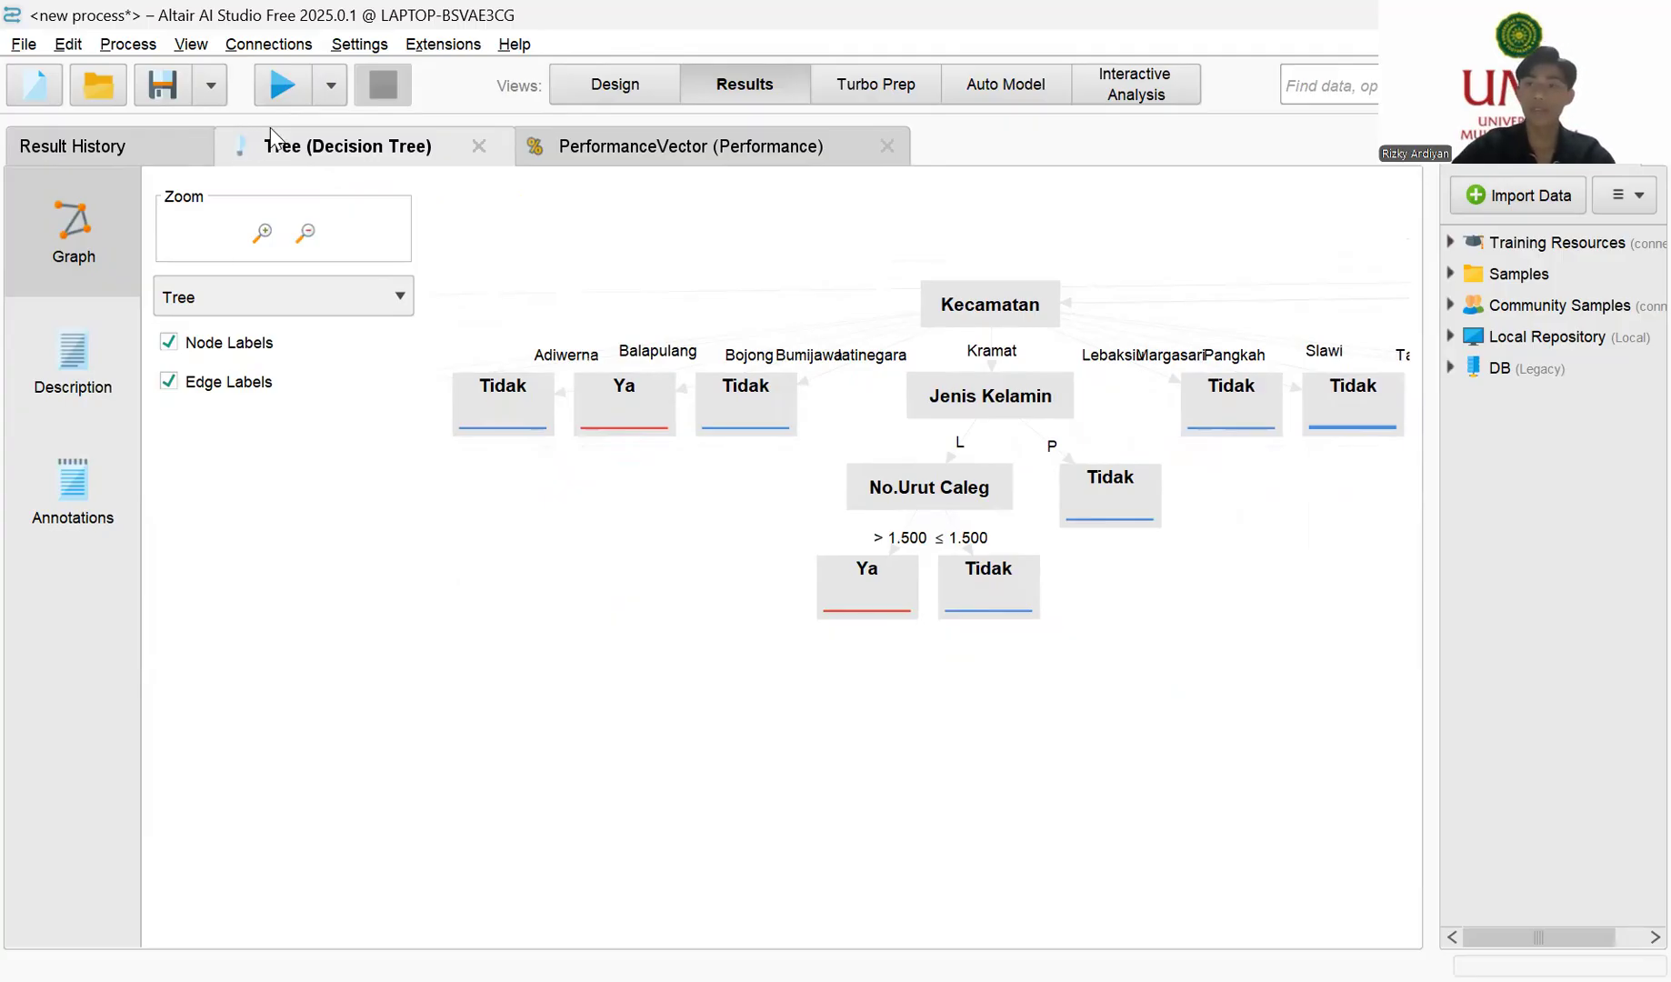
Step: Set the Decision Tree criterion back to gain ratio without pruning or prepruning and rerun the process
click(615, 85)
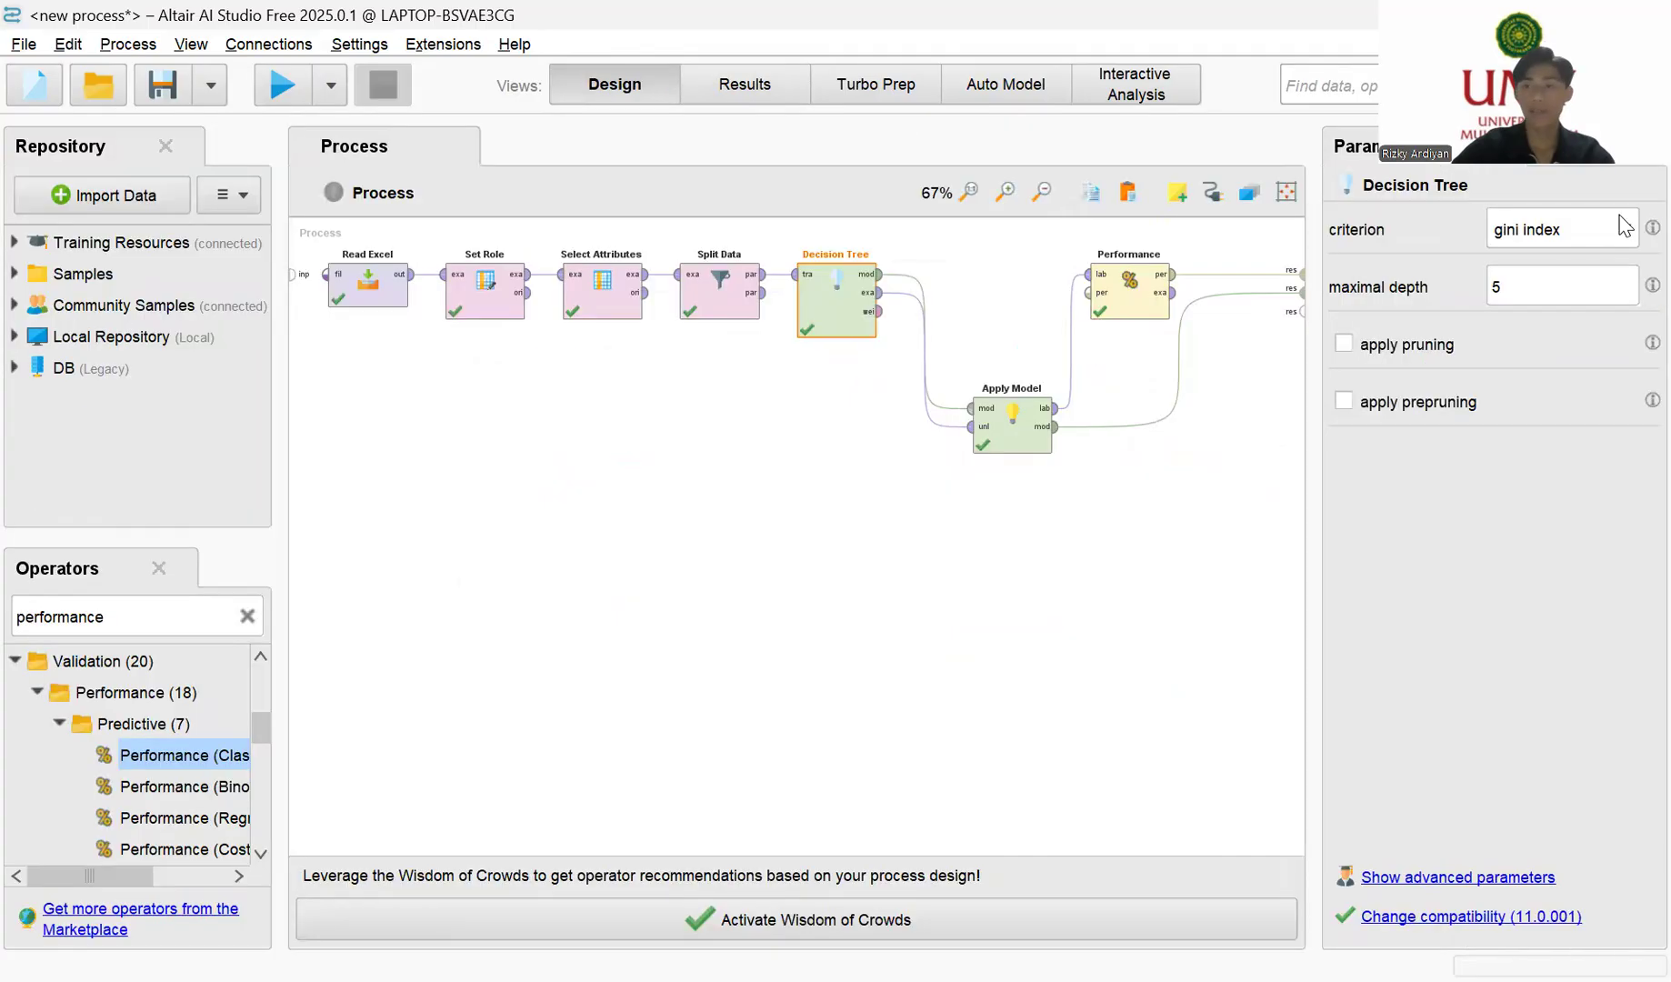
click(1625, 226)
click(1536, 254)
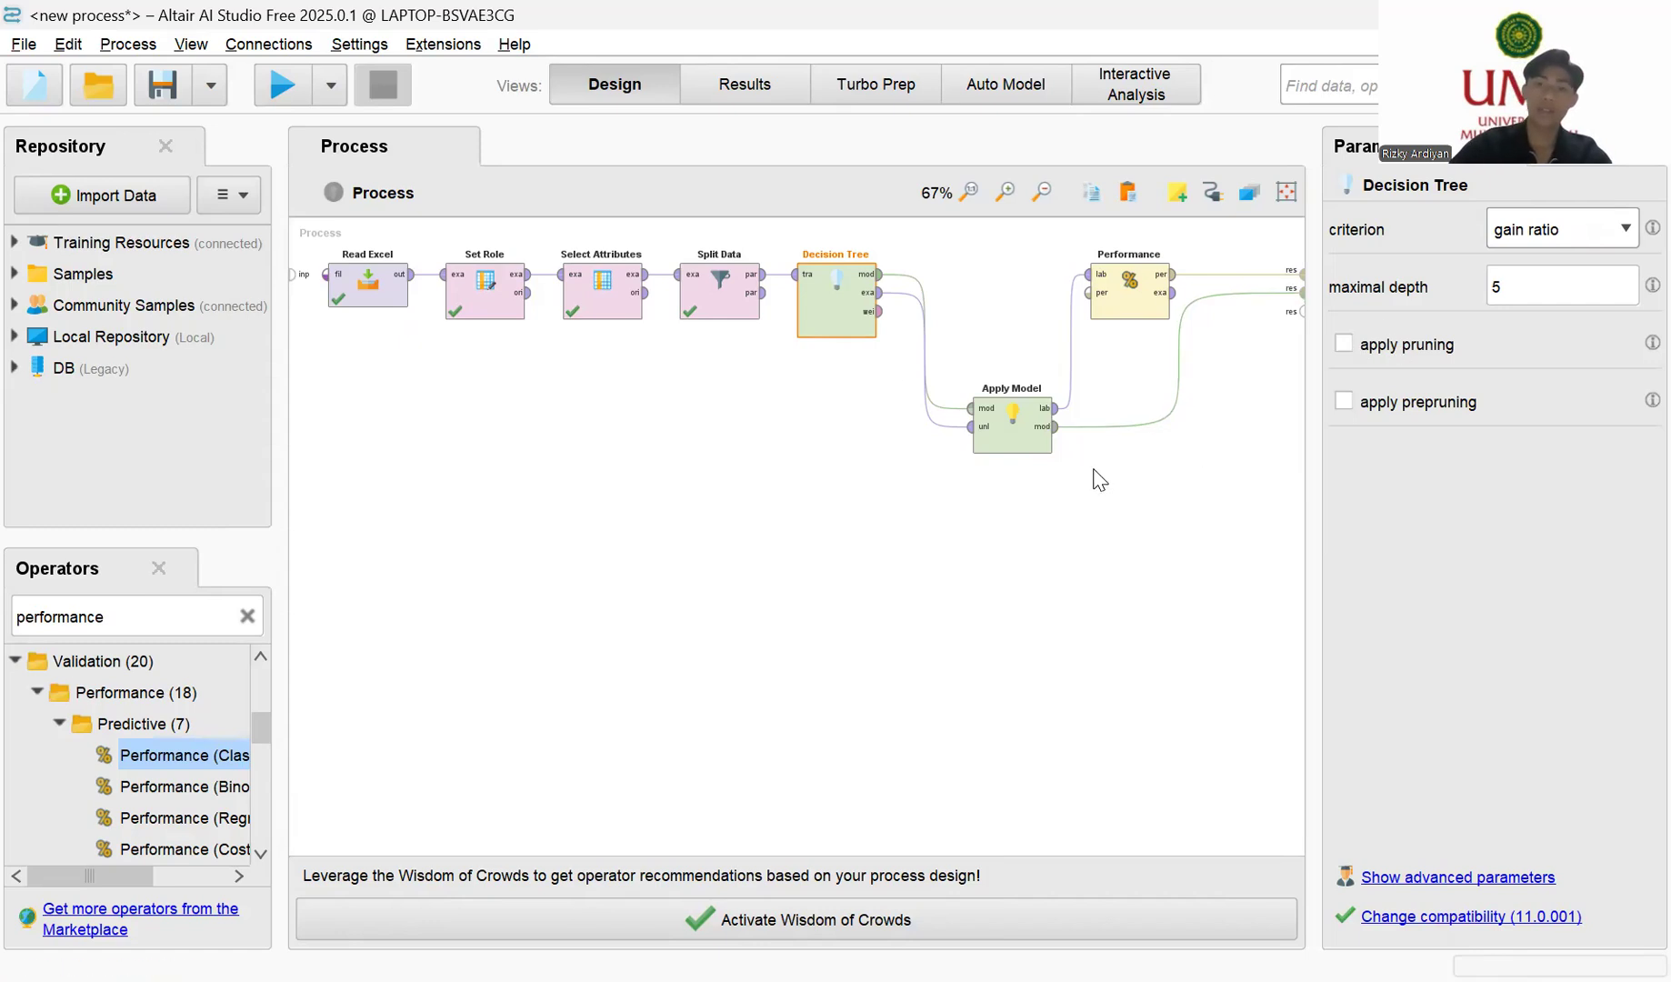
click(283, 86)
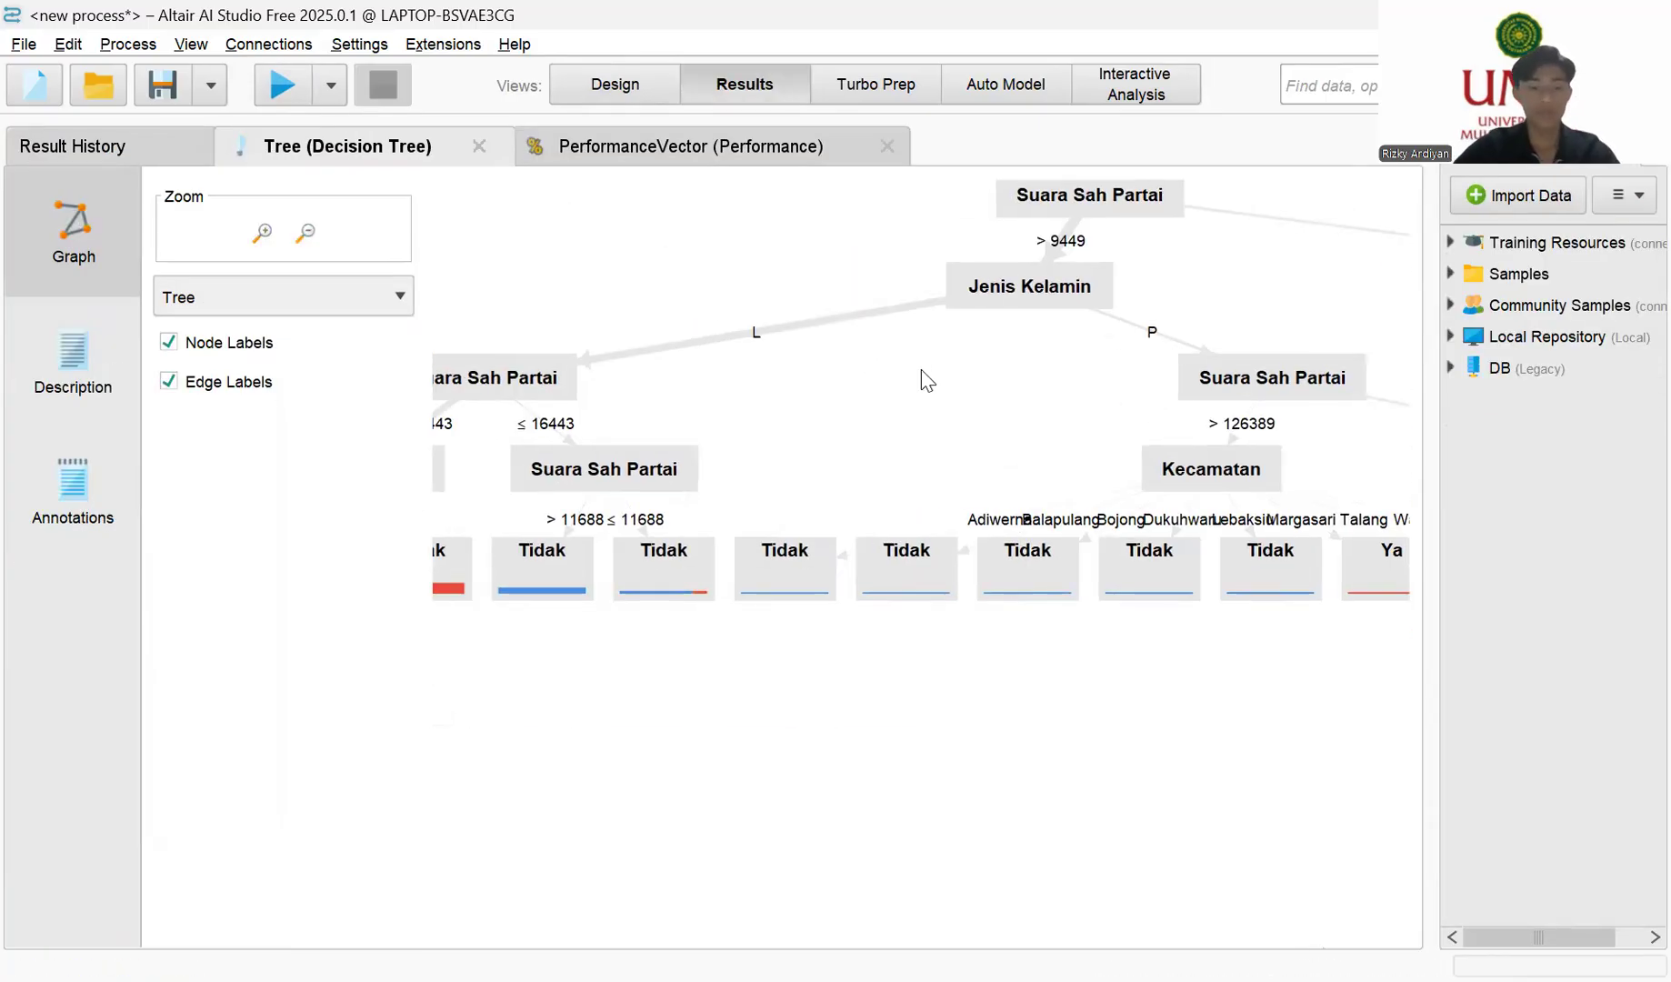
Step: Examine the unpruned gain ratio tree's L and P branches, checking the subtree details of the ≤ 16443 Suara Sah Partai node
drag(884, 769, 1034, 675)
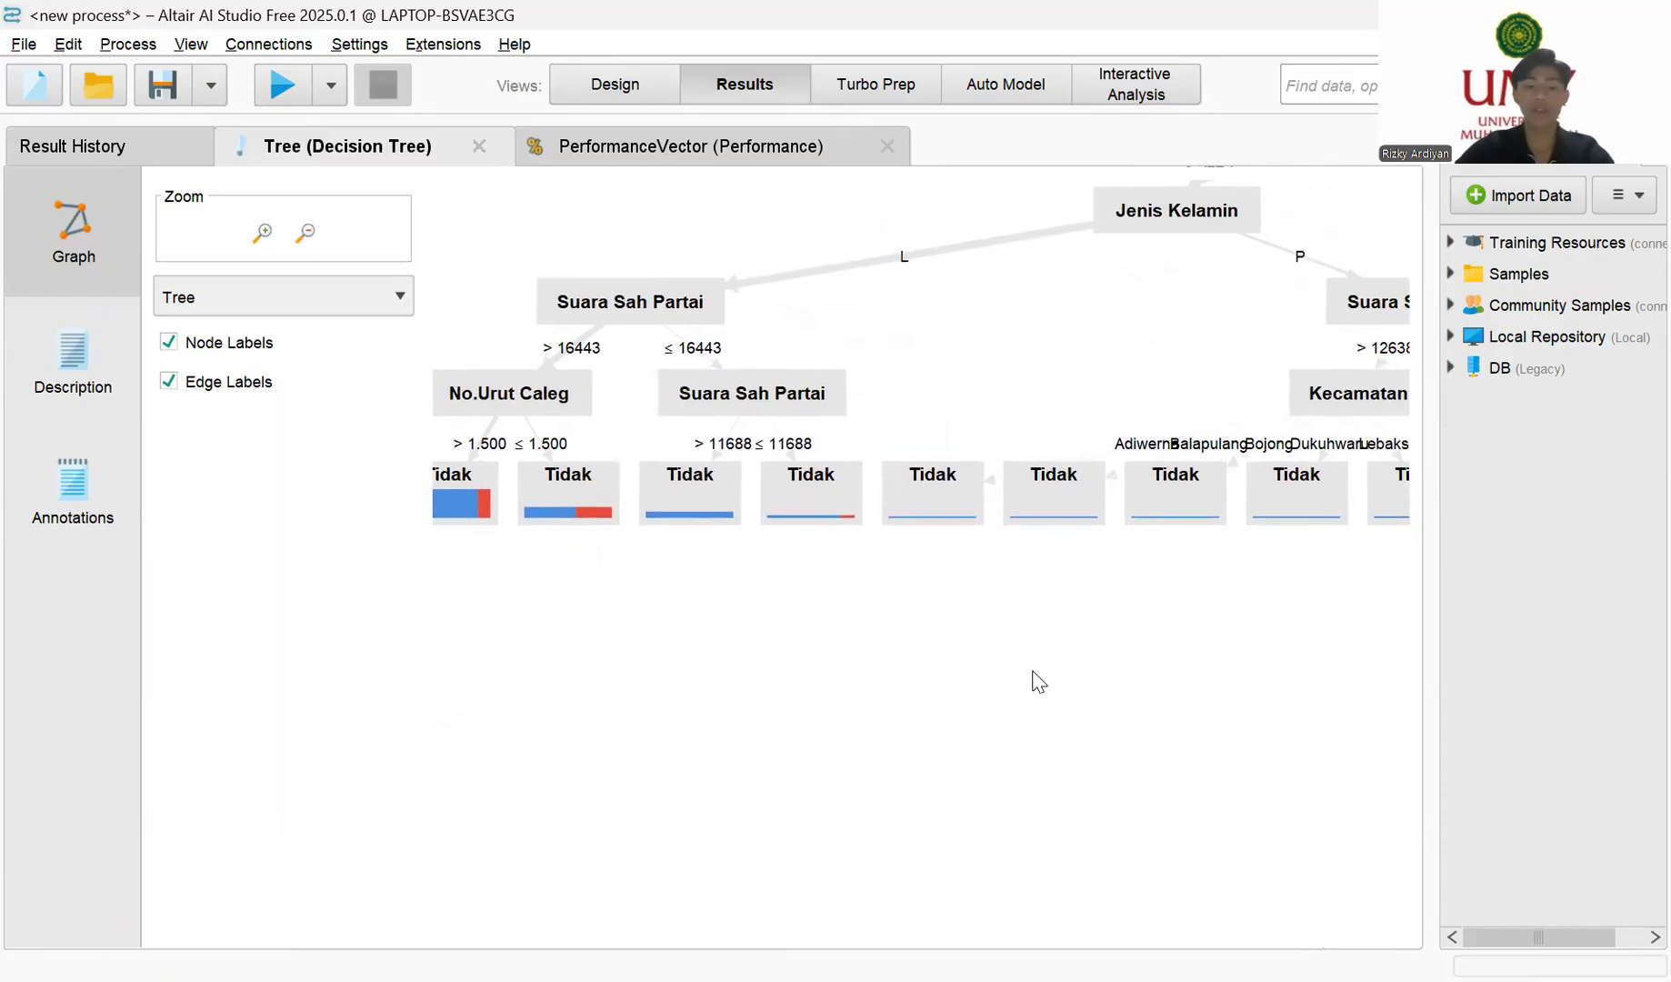
drag(1205, 679, 970, 683)
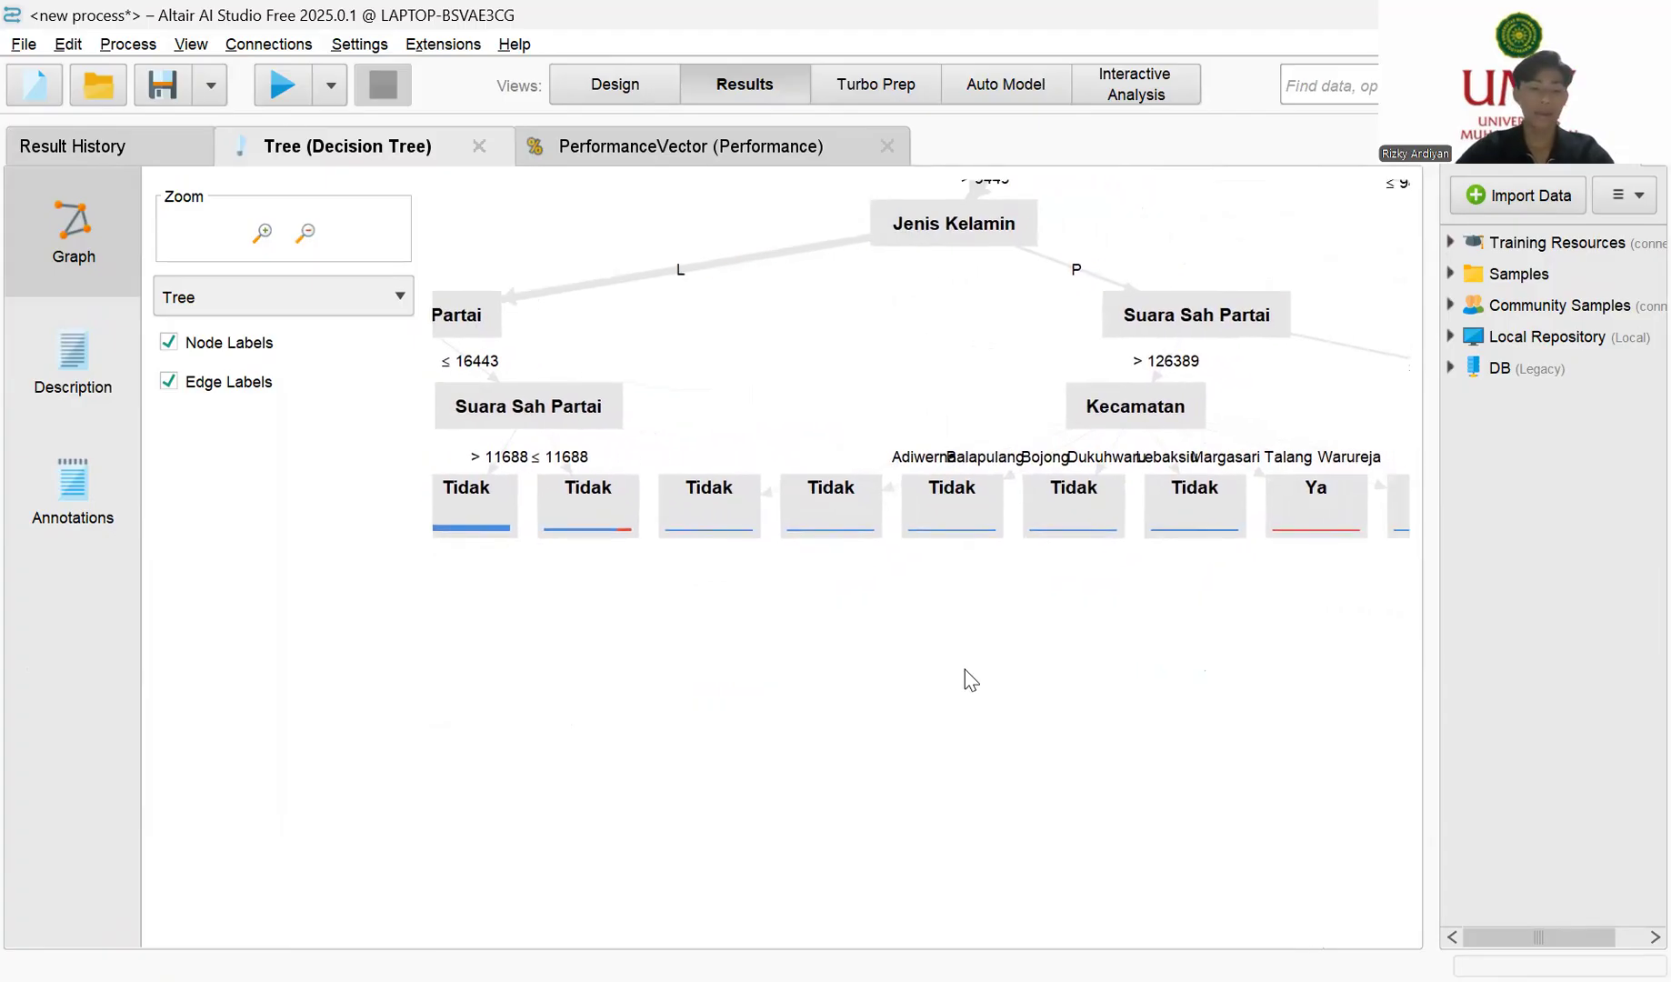
drag(775, 392, 986, 408)
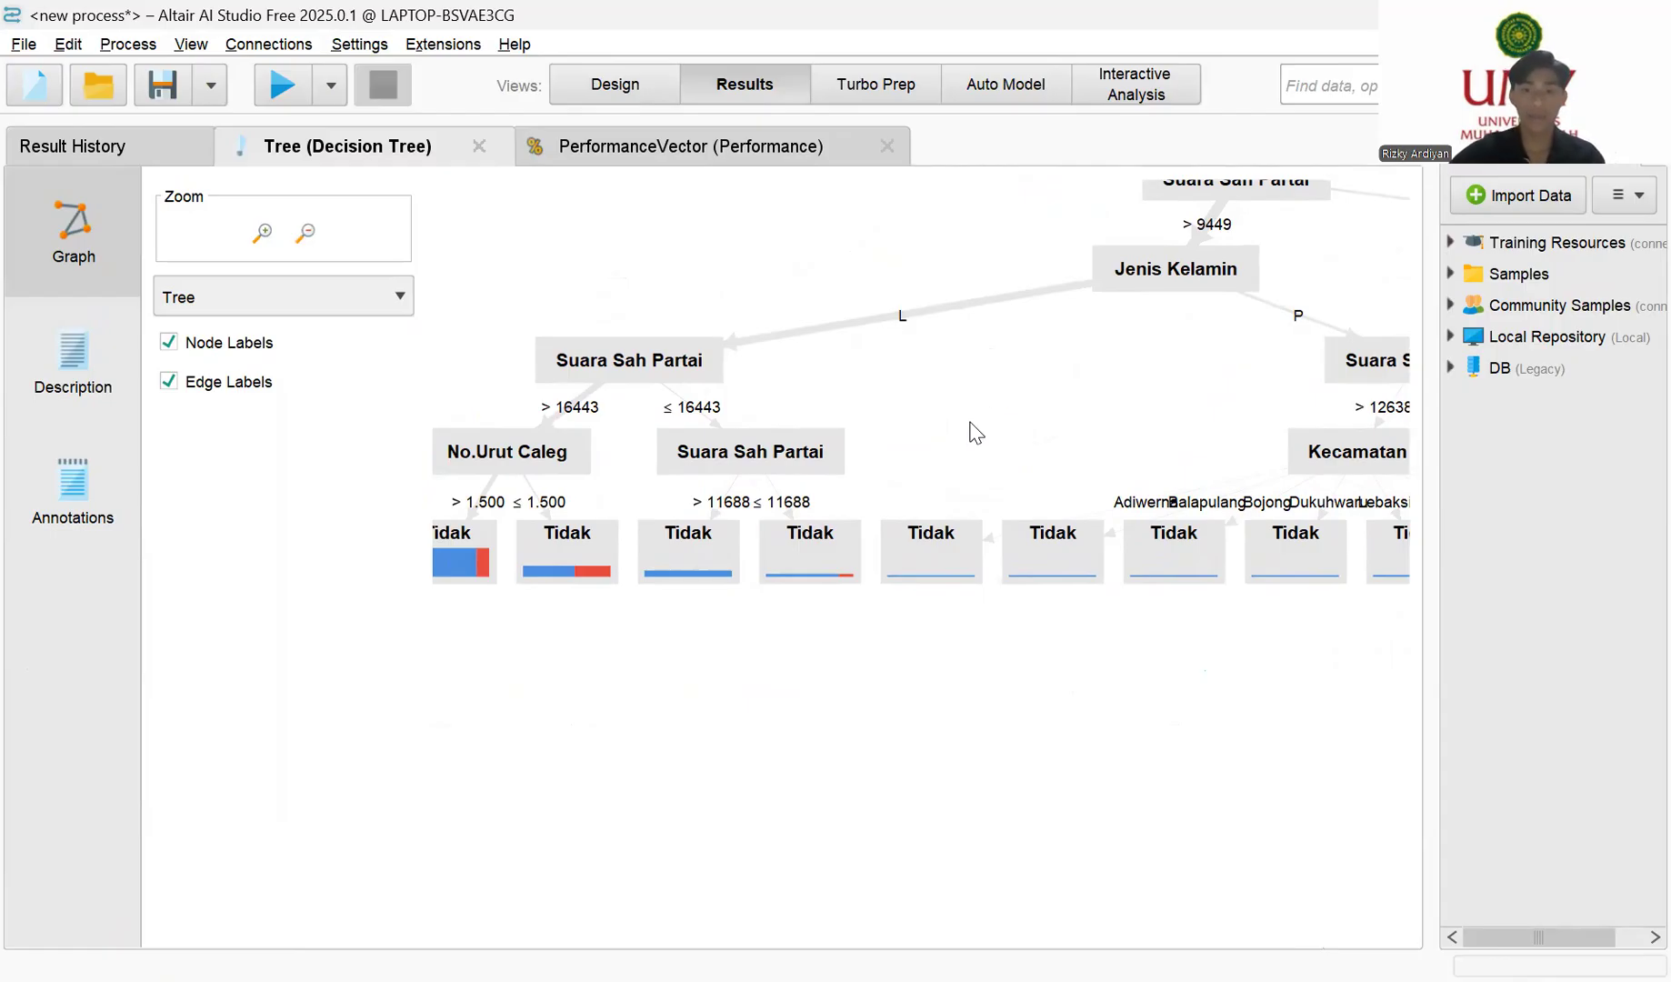
click(587, 375)
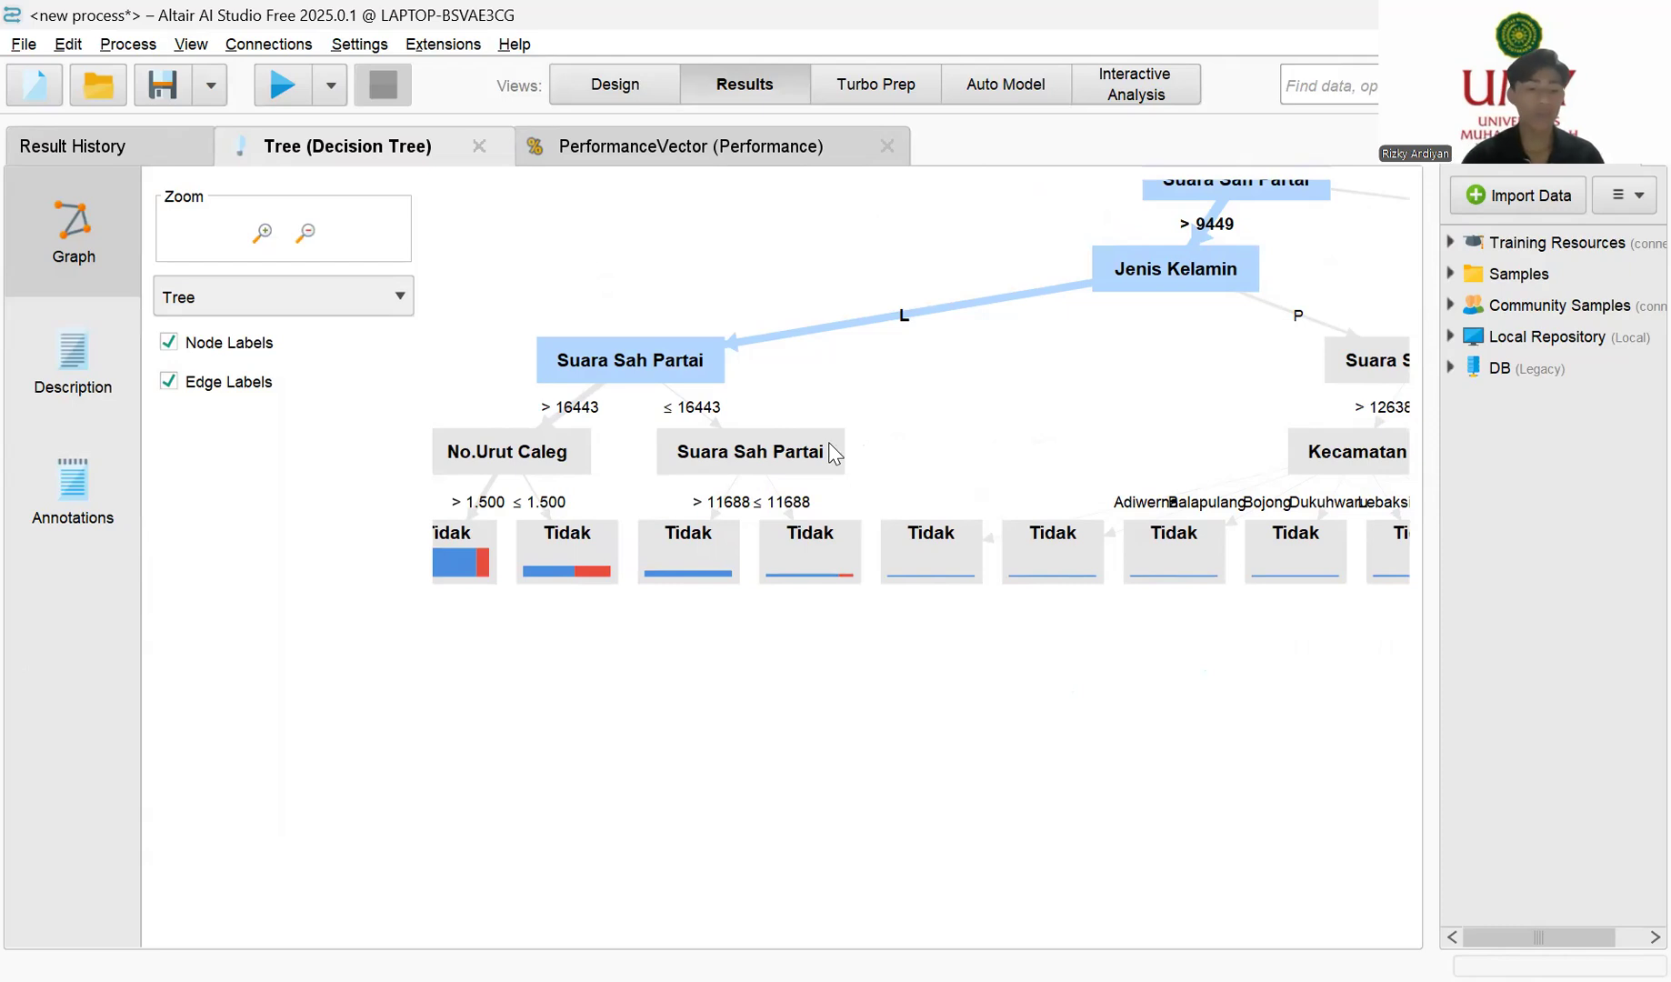
mouse_move(829, 445)
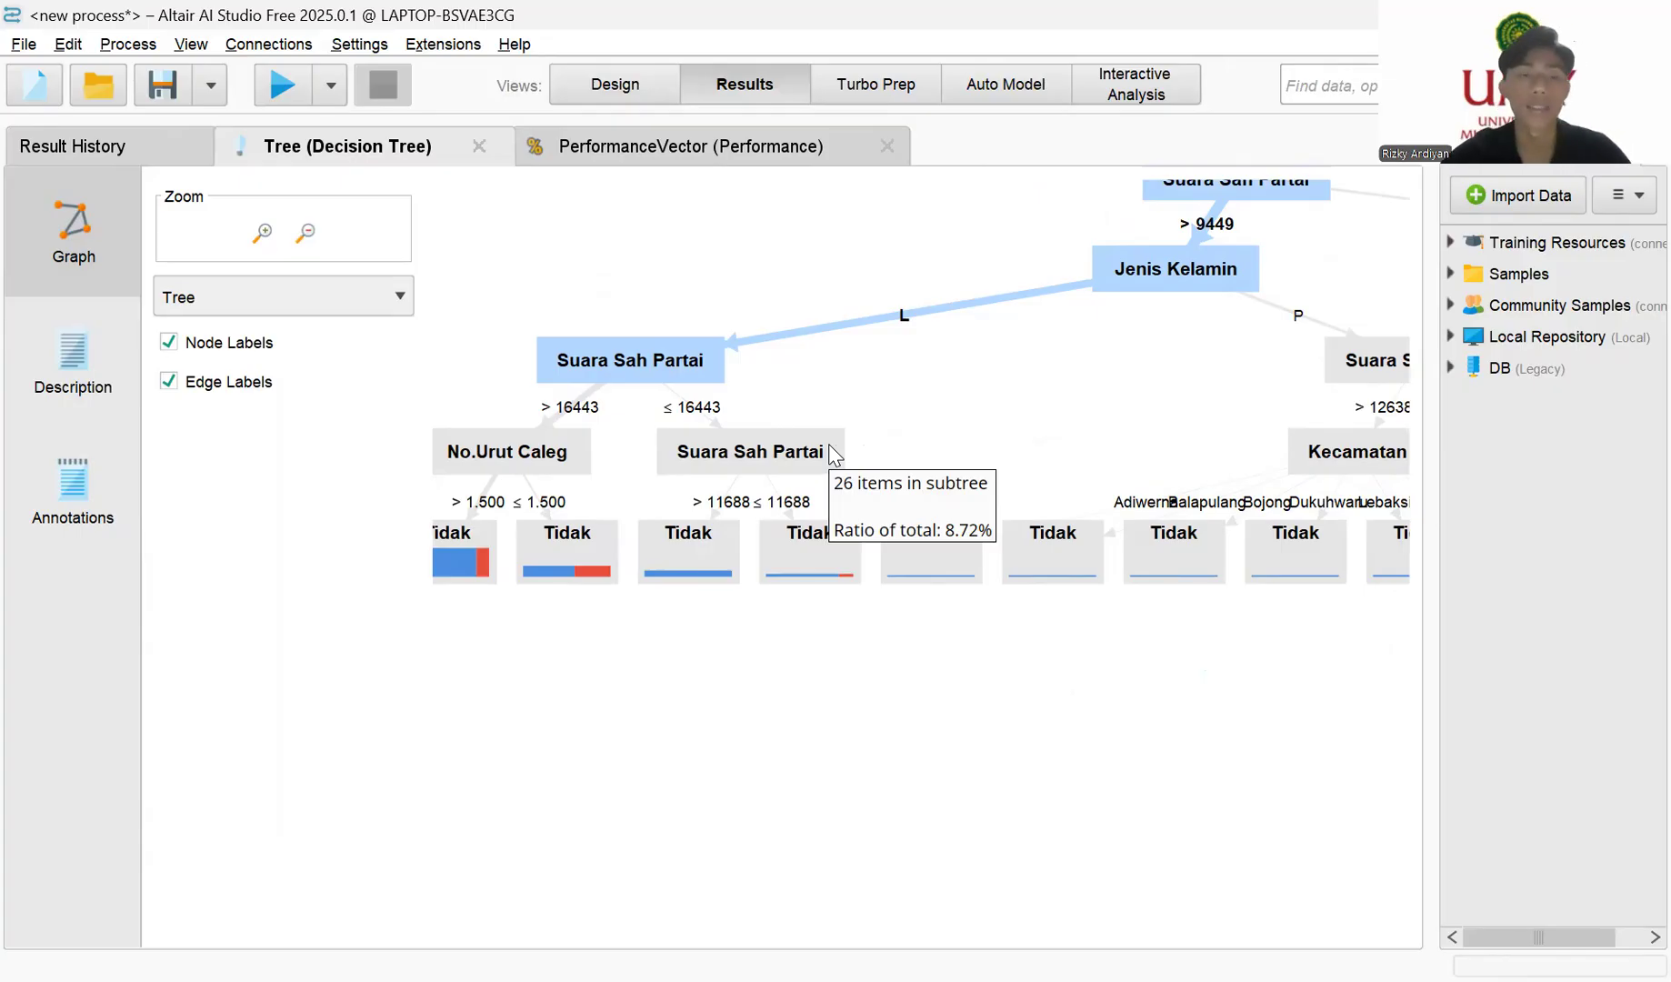
drag(738, 732, 919, 747)
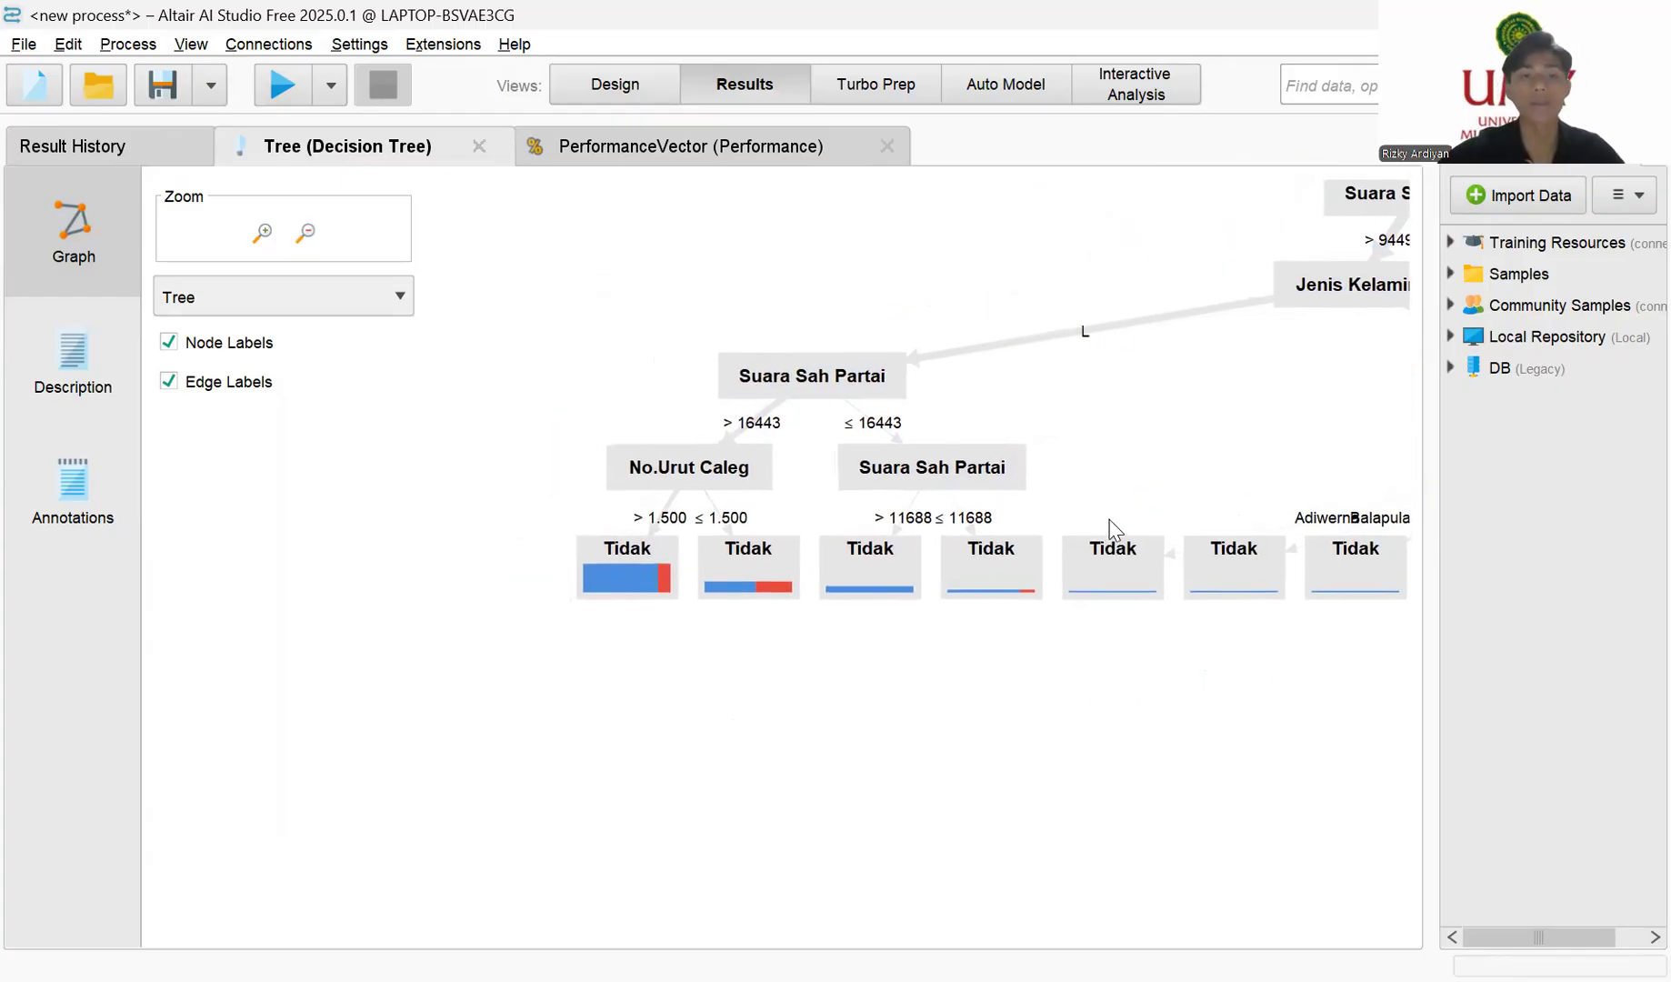